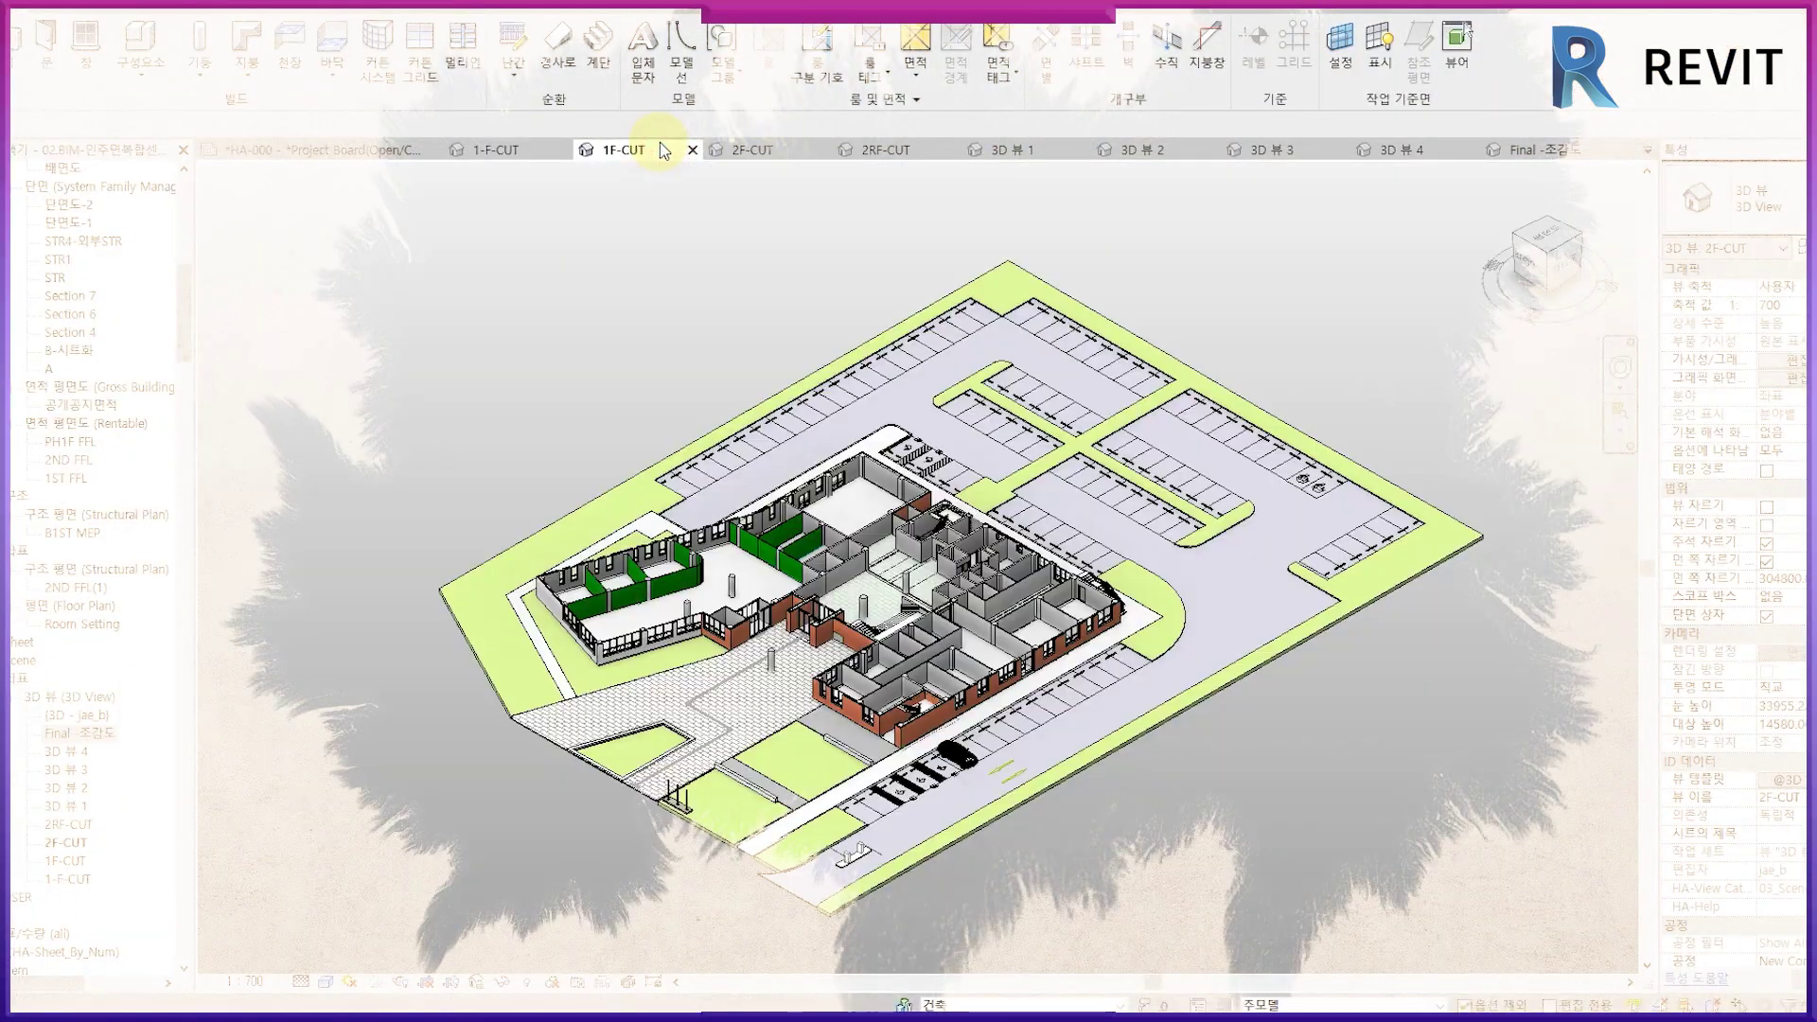
- Review the finished building's 2F-CUT, 2RF-CUT, 3D 뷰 1 and 3D 뷰 2 views
{"action": "left_click", "coordinate": [791, 151]}
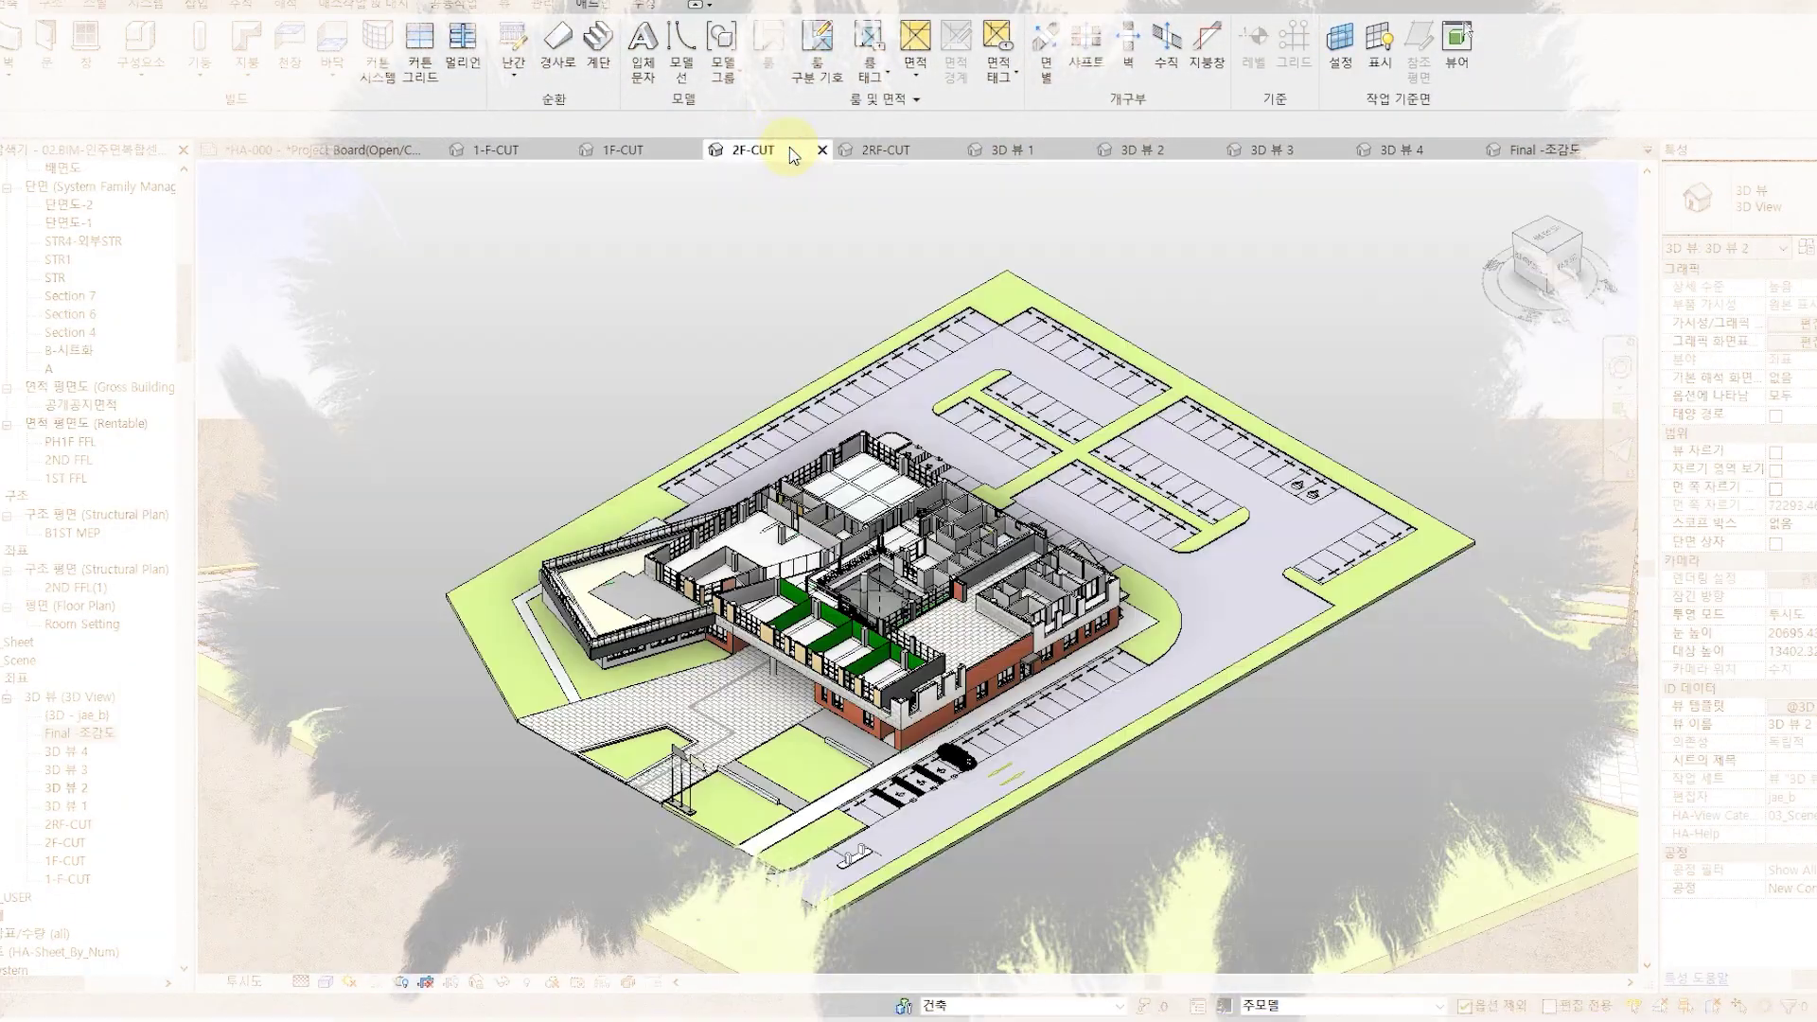
{"action": "left_click", "coordinate": [894, 152]}
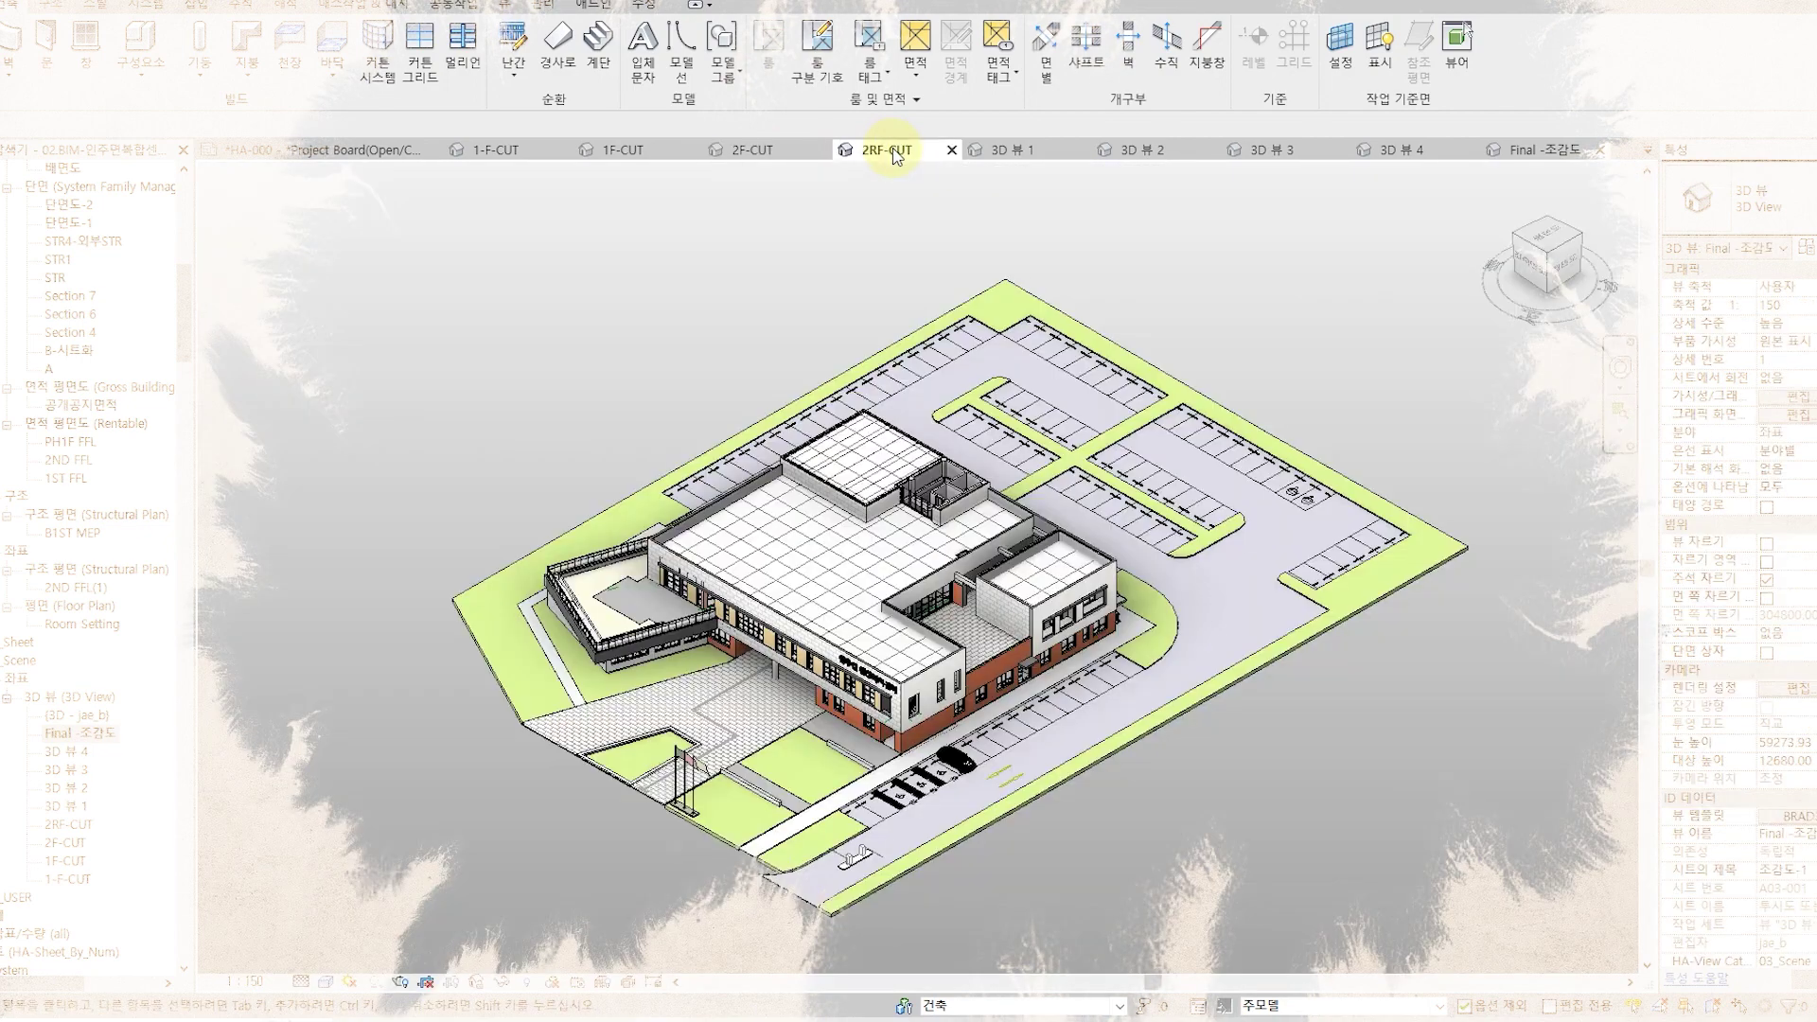
{"action": "left_click", "coordinate": [1015, 152]}
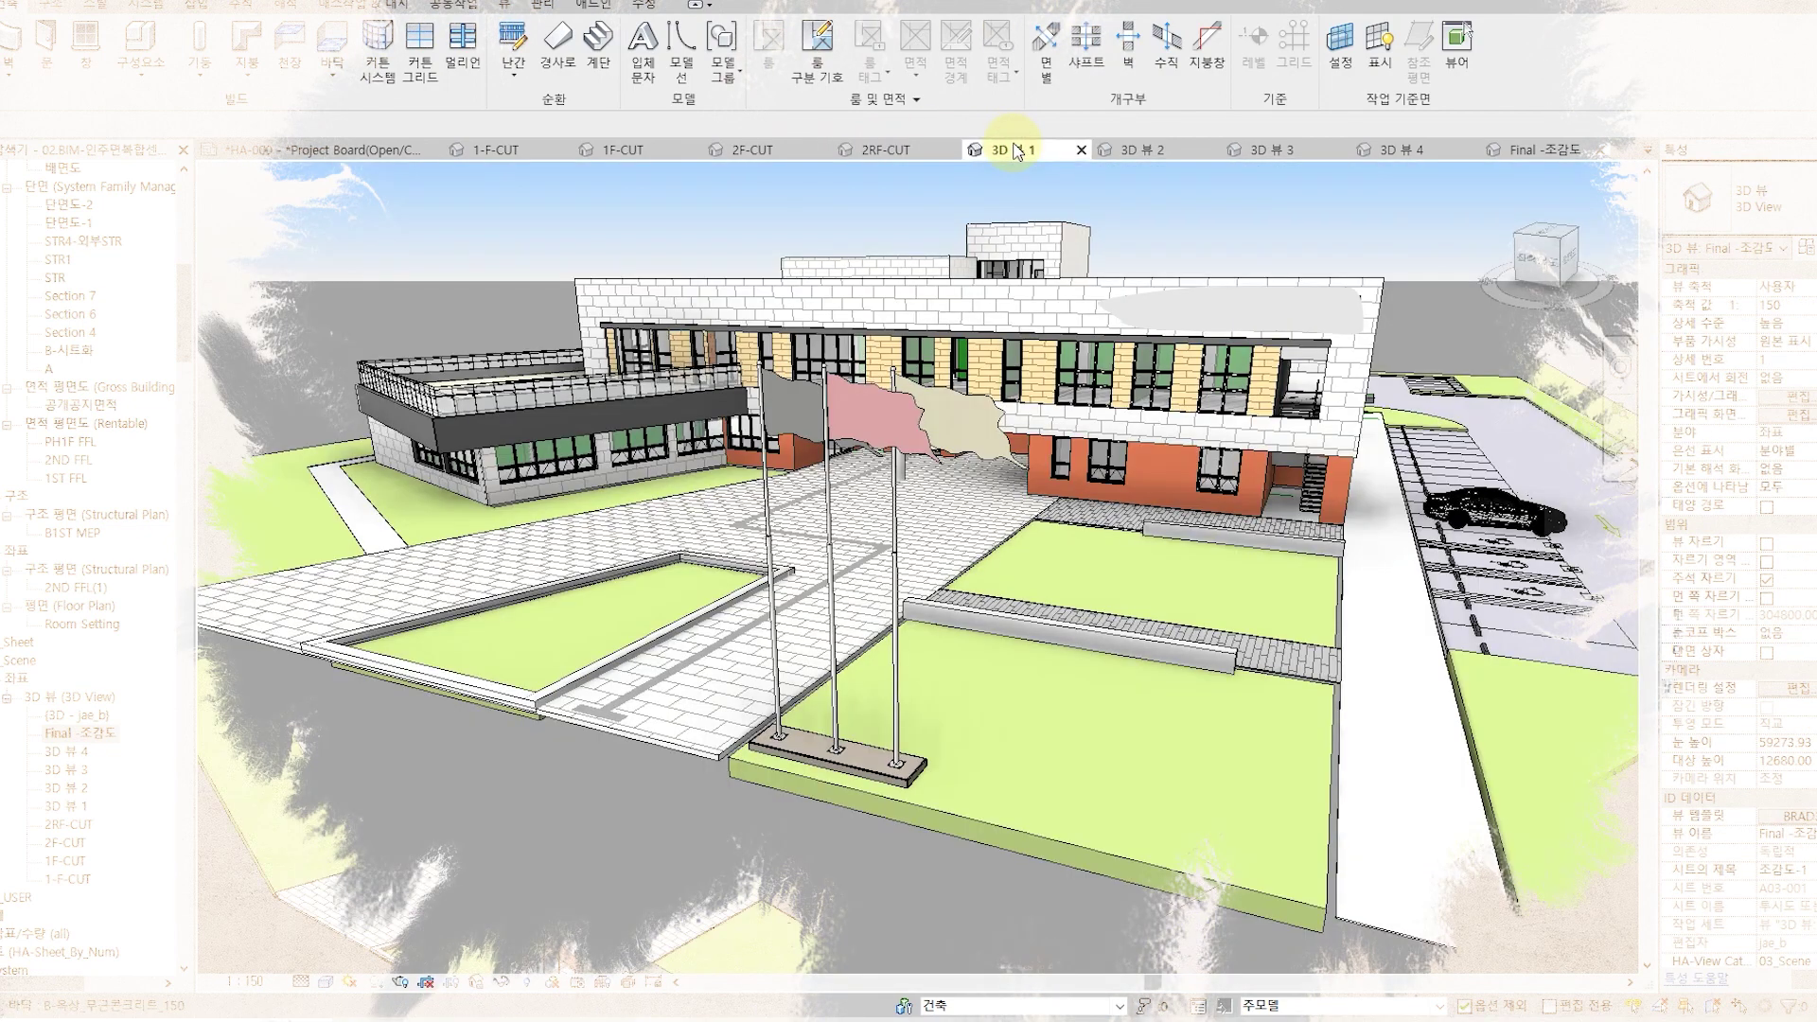
{"action": "left_click", "coordinate": [1157, 159]}
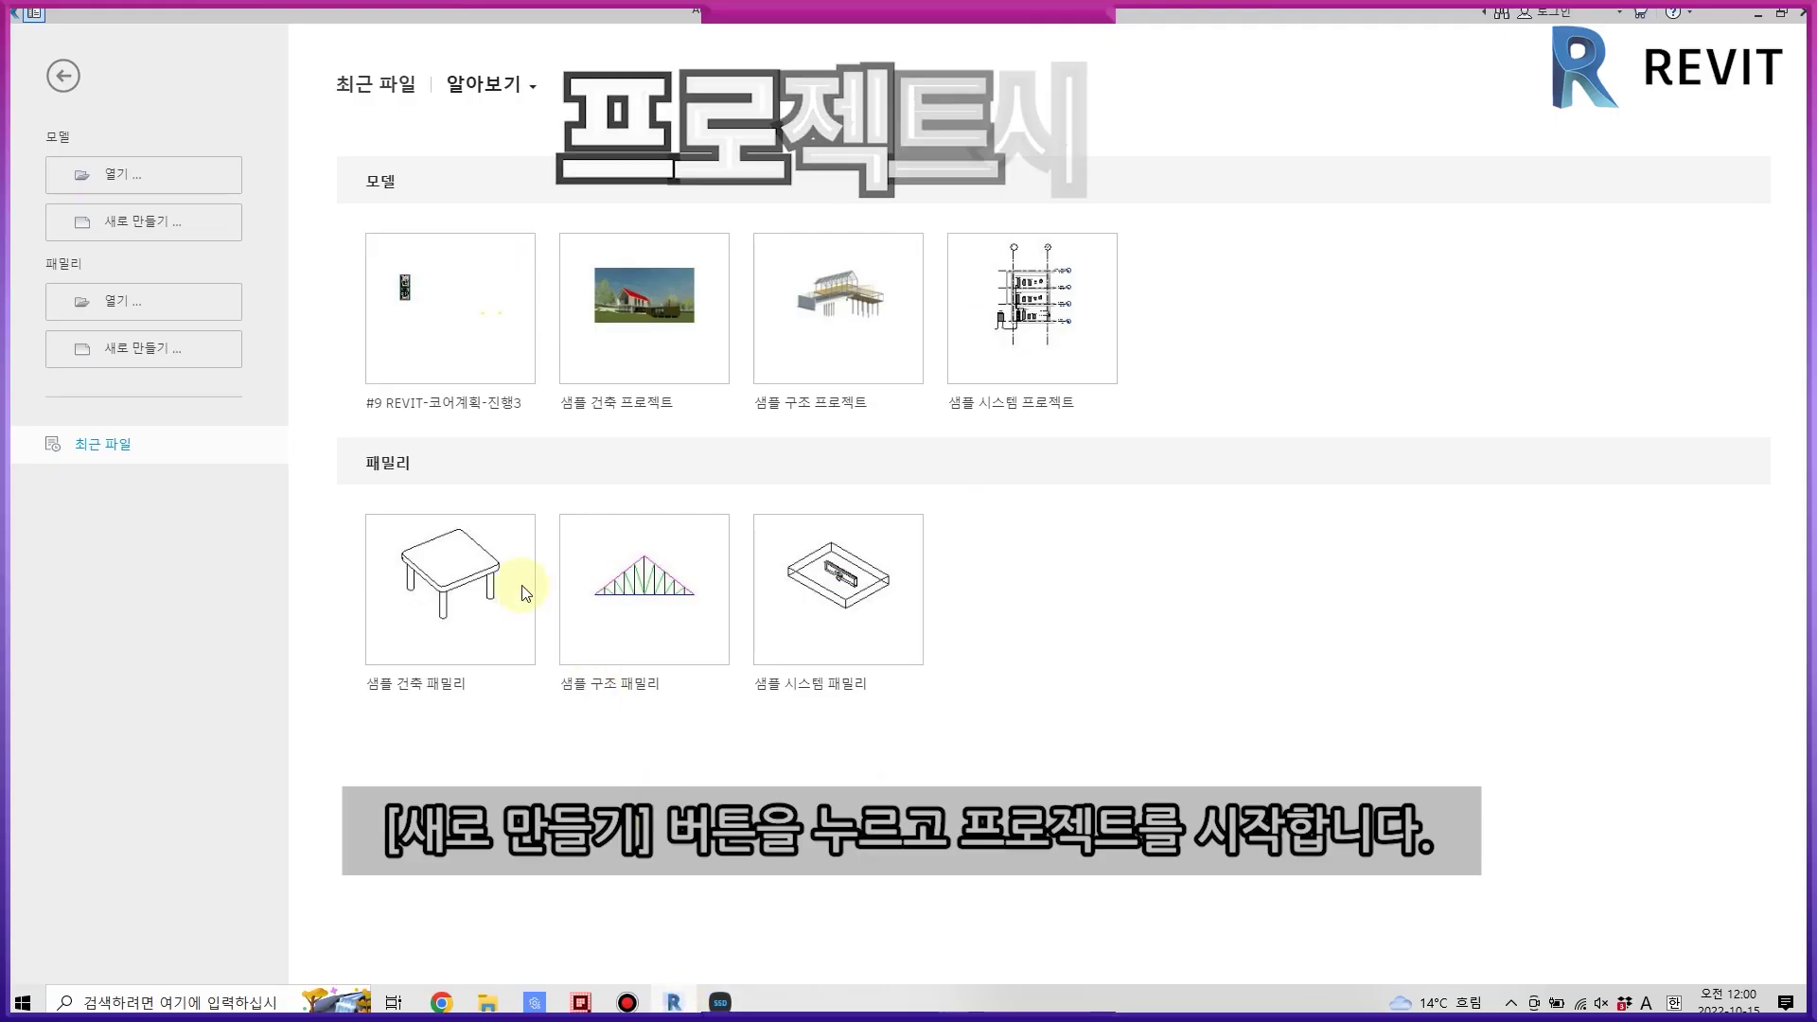
- Create a new project from the construction template and expand its elevation views
{"action": "left_click", "coordinate": [144, 223]}
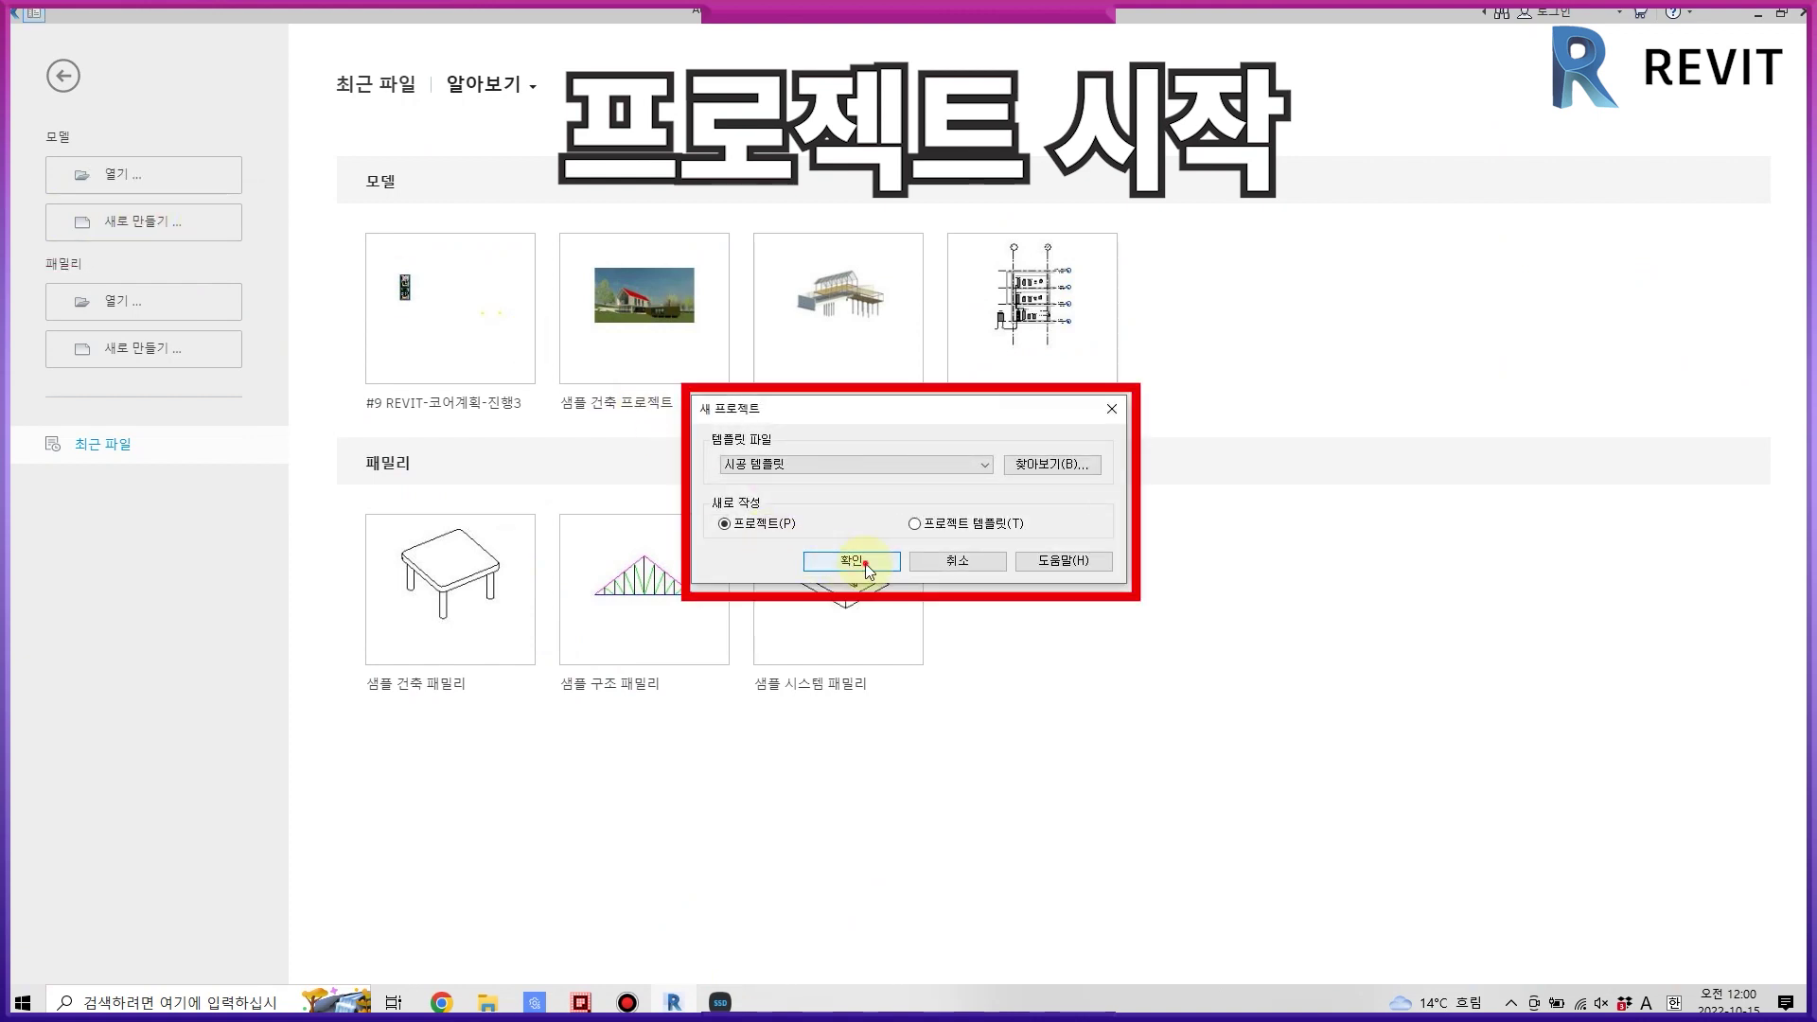
{"action": "left_click", "coordinate": [865, 564]}
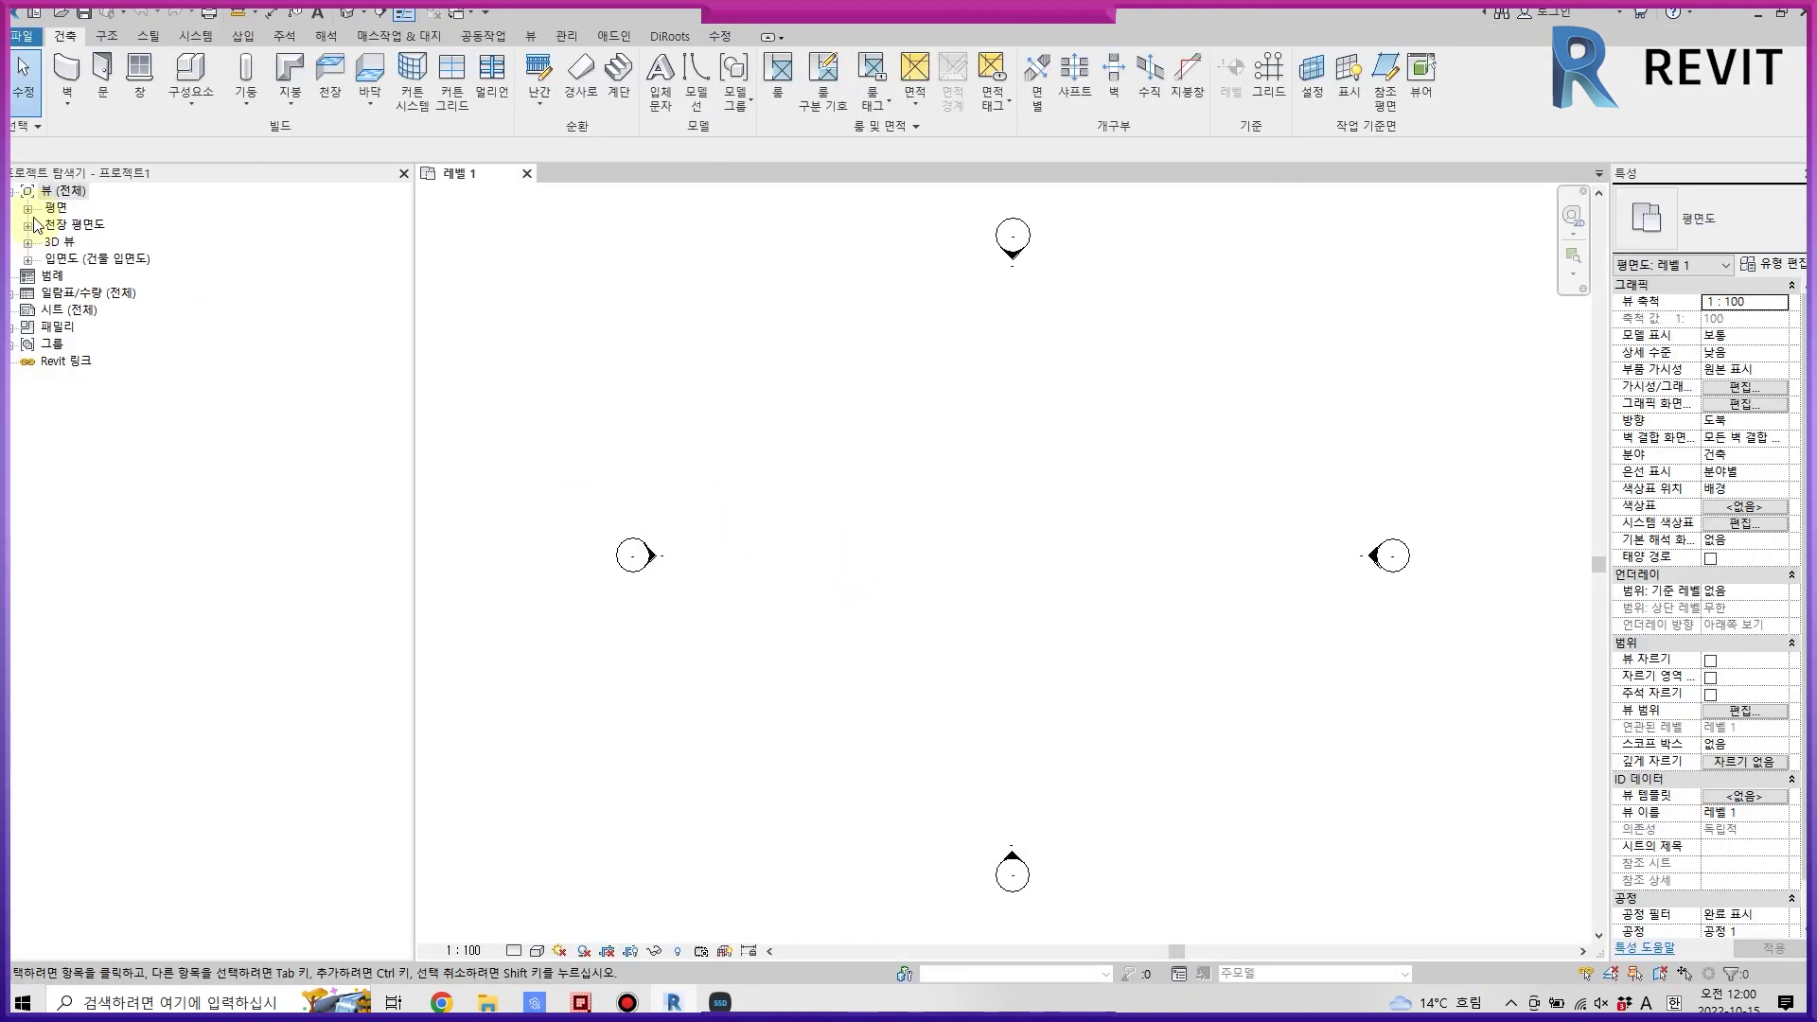
{"action": "left_click", "coordinate": [54, 208]}
{"action": "left_click", "coordinate": [27, 259]}
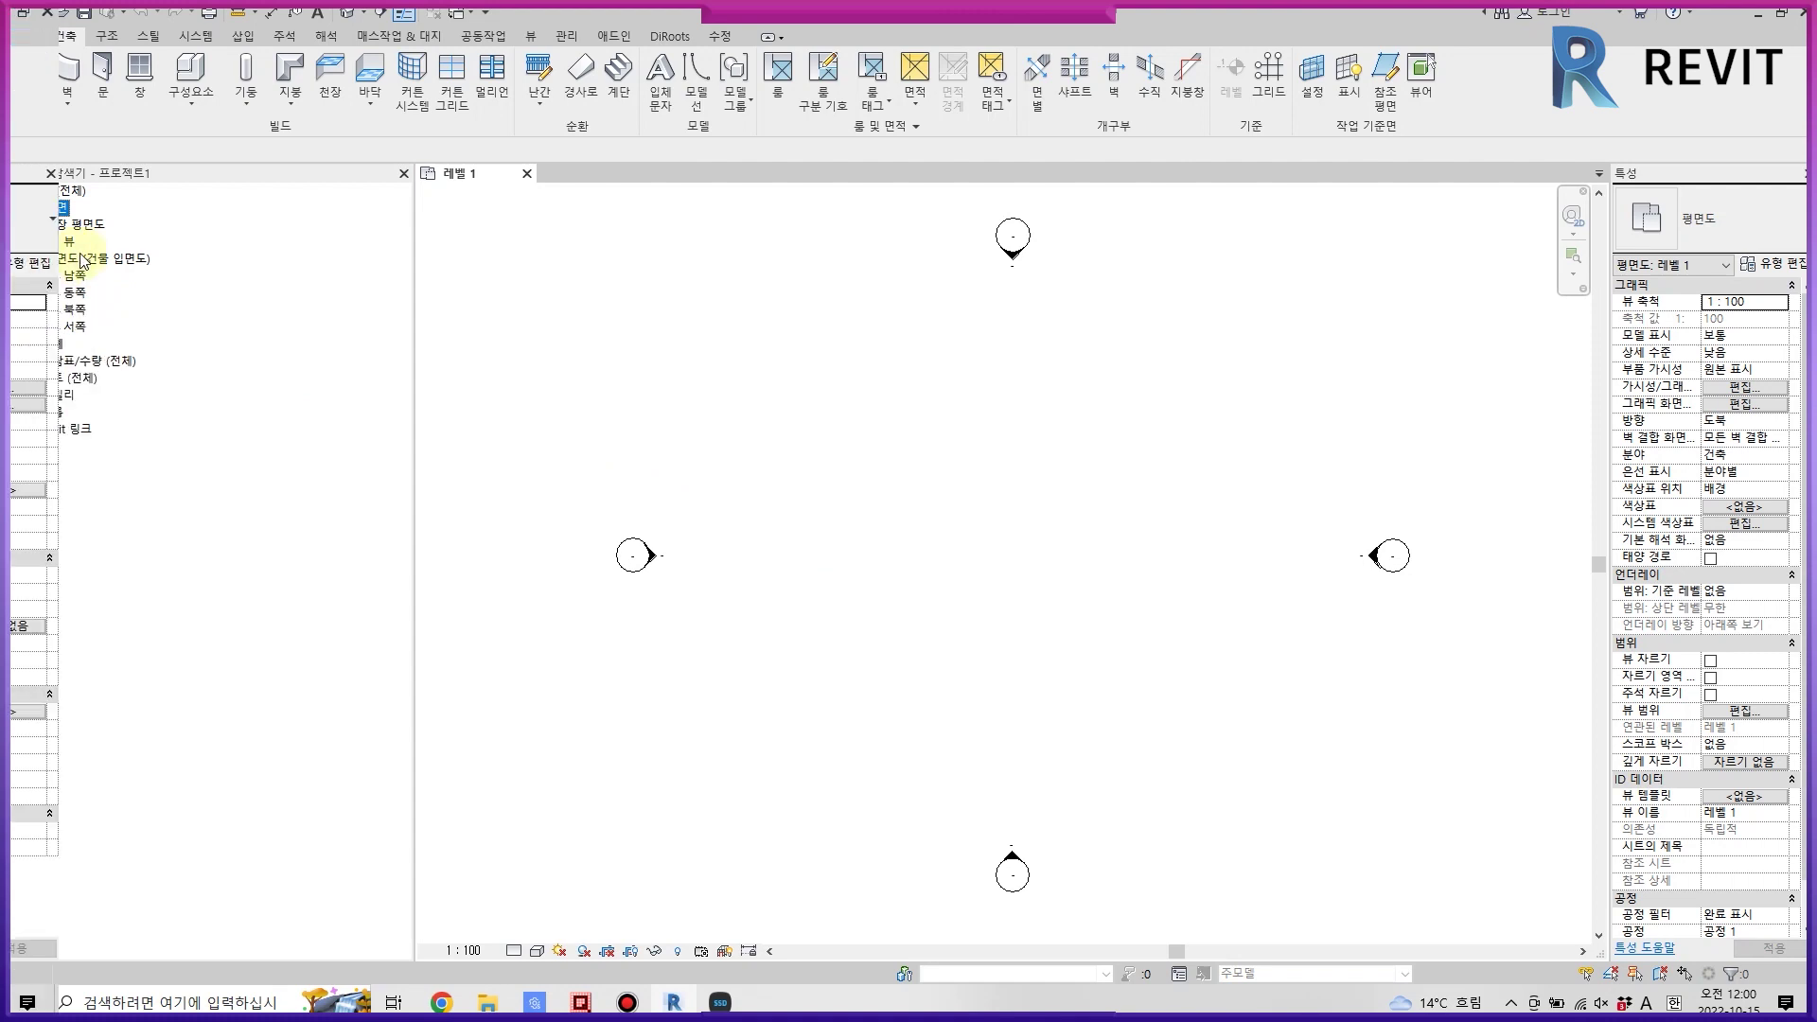
- In the South elevation, rename the -4300 T.O. 토대 level to GL
{"action": "double_click", "coordinate": [74, 275]}
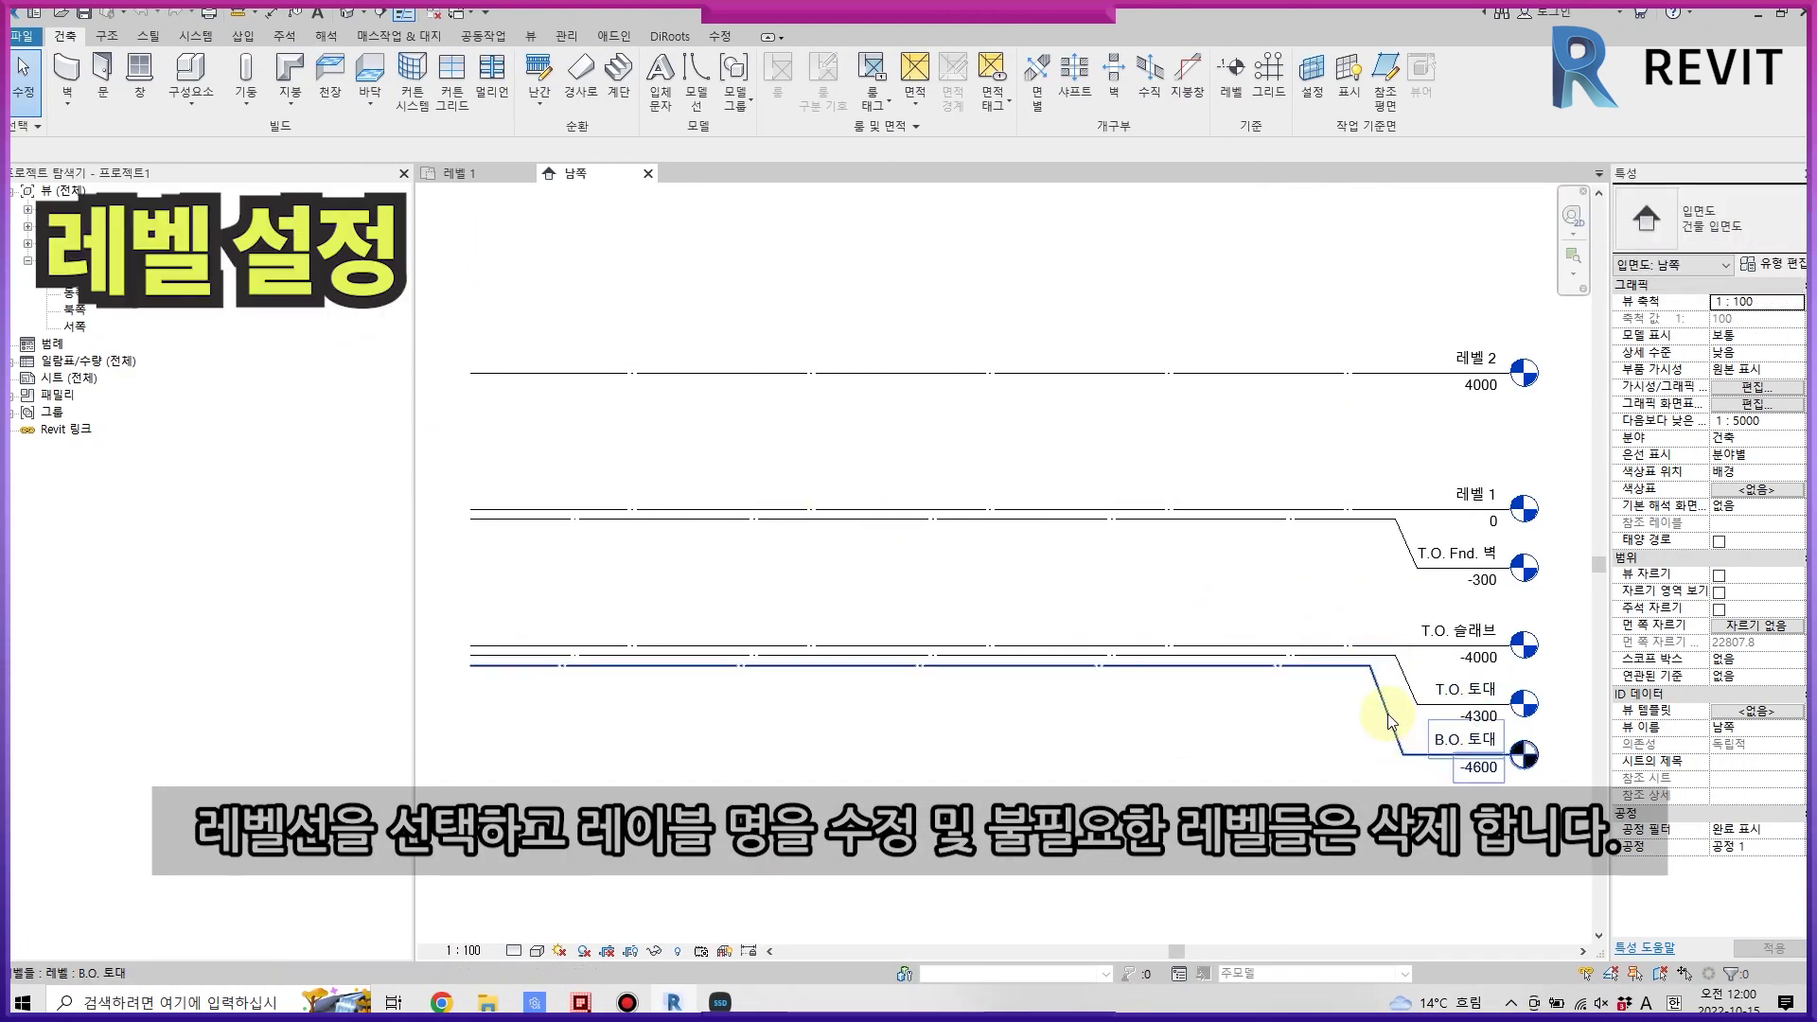
{"action": "left_click", "coordinate": [1488, 703]}
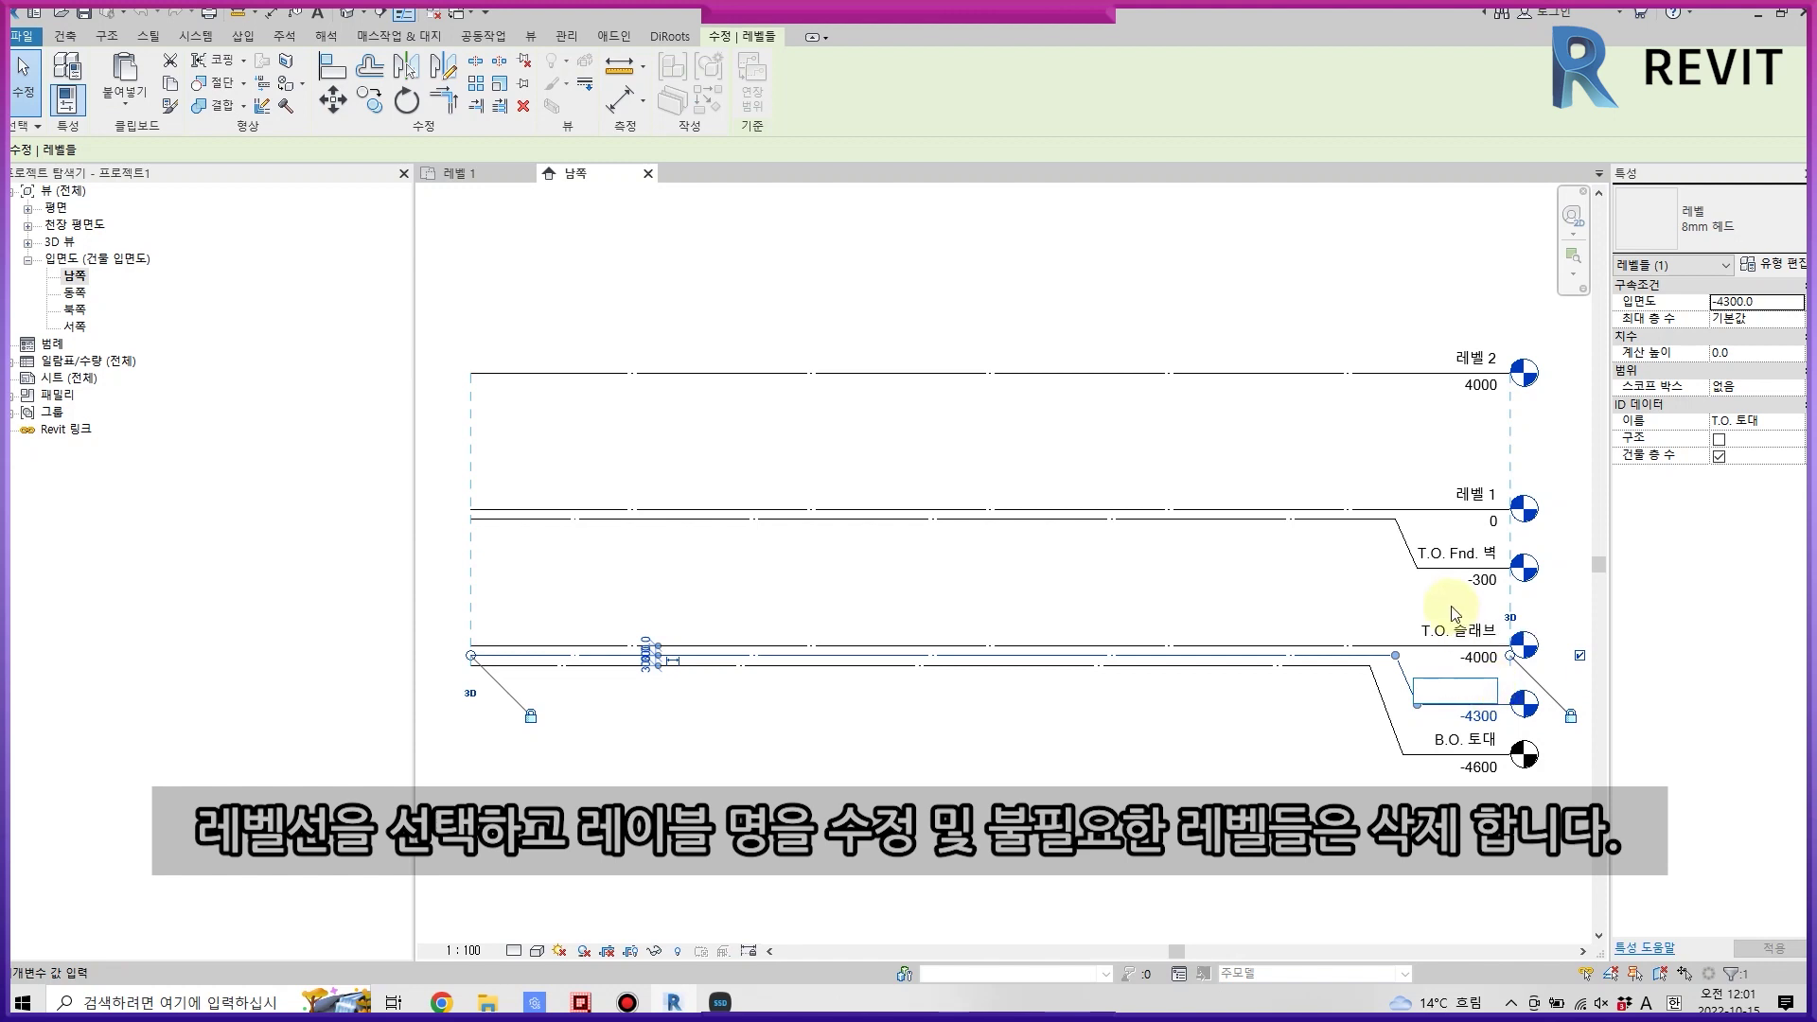
{"action": "type", "text": "GL"}
{"action": "key", "text": "Return"}
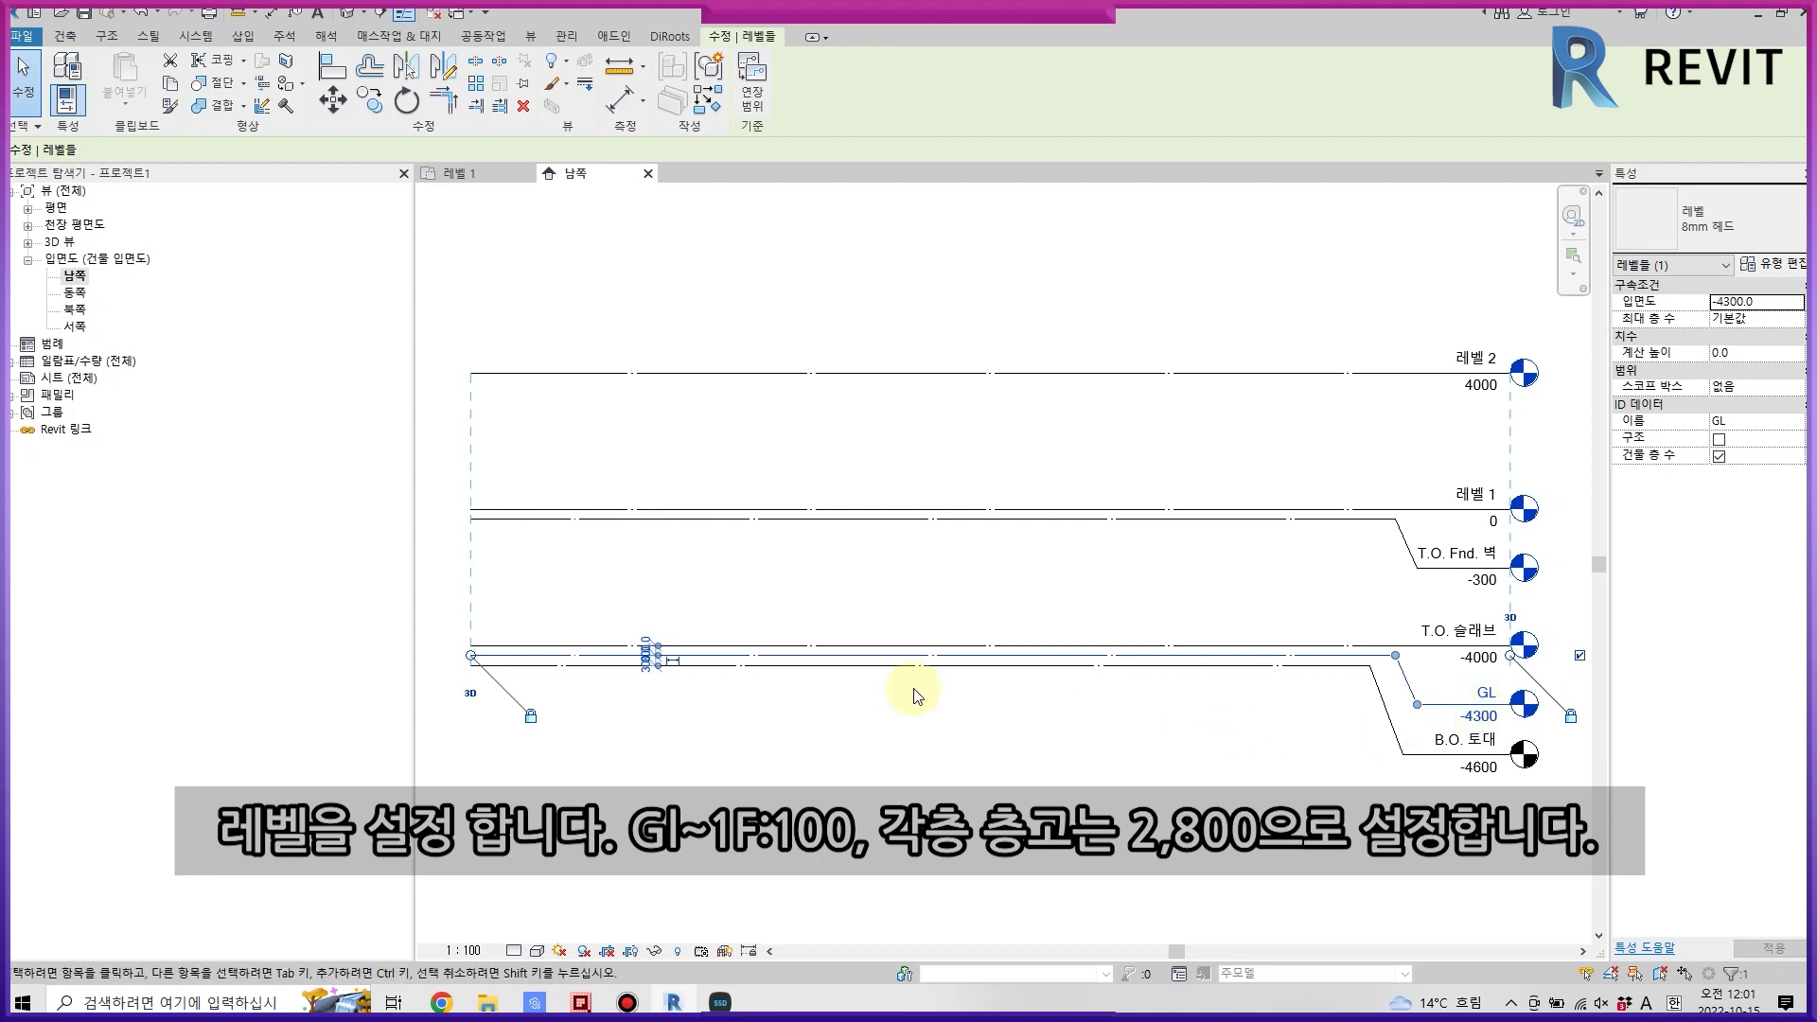
{"action": "scroll", "coordinate": [663, 653], "scroll_direction": "up", "scroll_amount": 5}
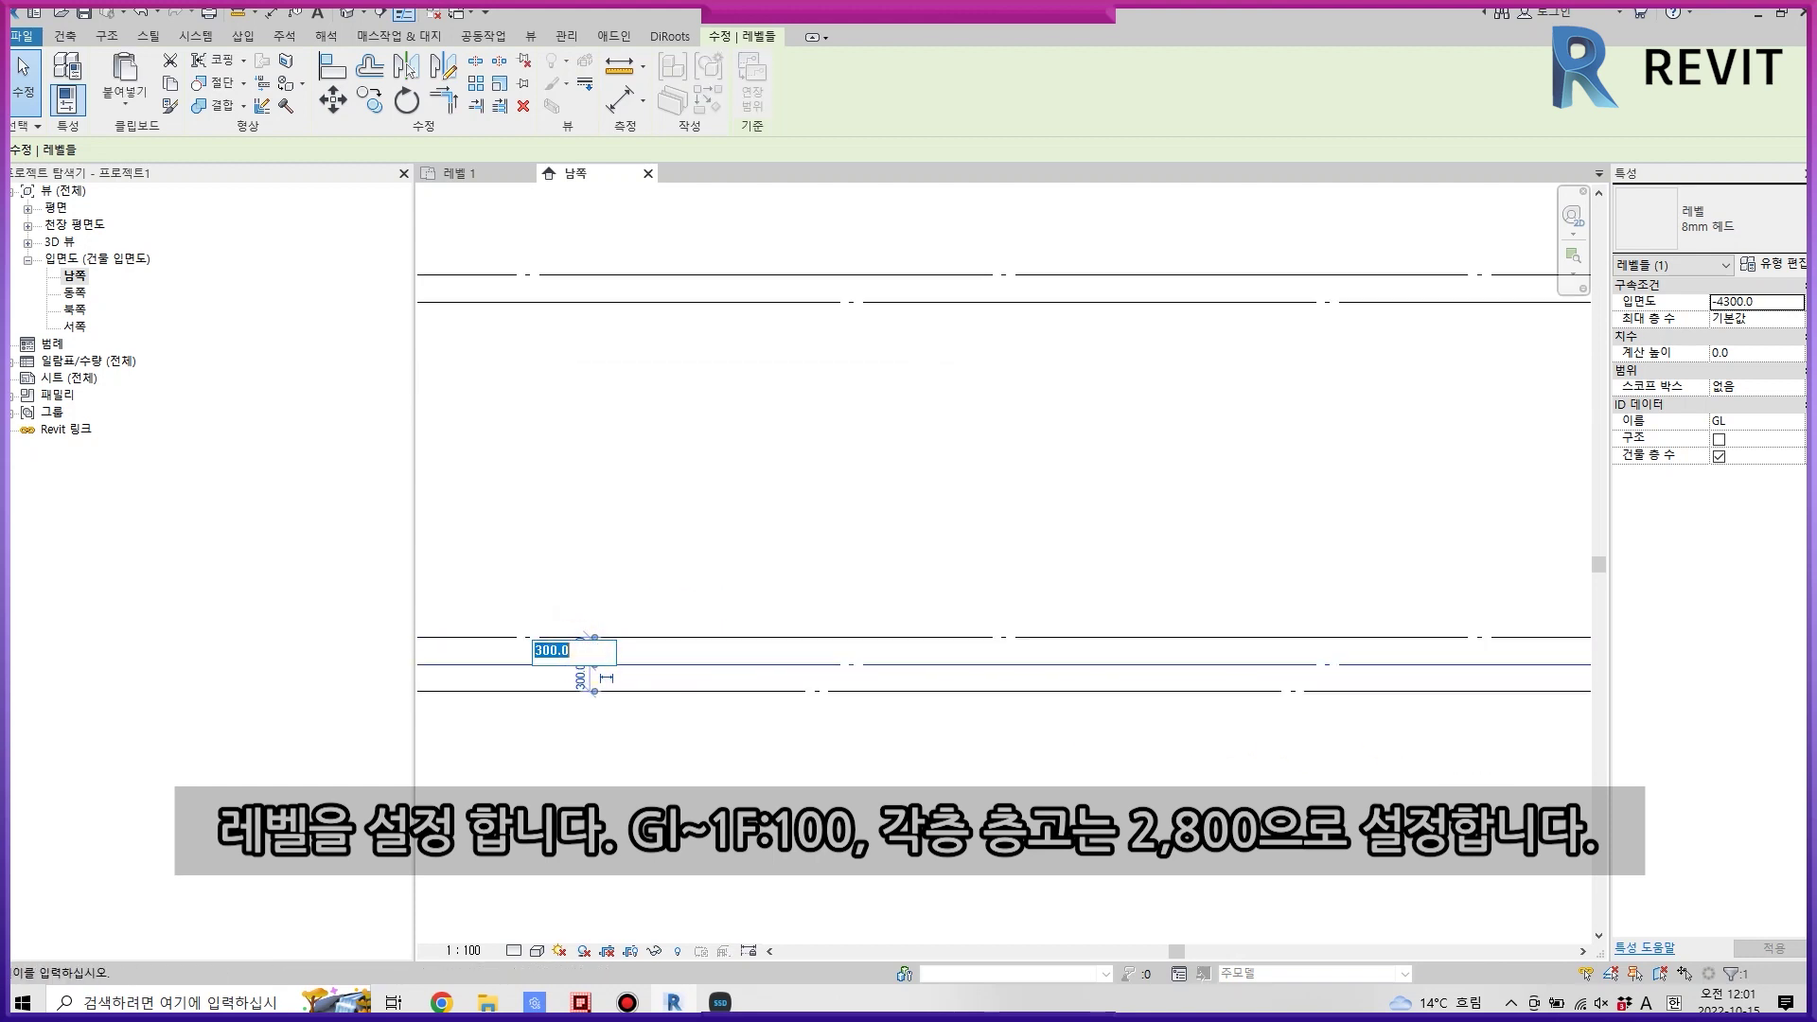
{"action": "key", "text": "Escape"}
{"action": "key", "text": "Escape"}
{"action": "scroll", "coordinate": [1240, 803], "scroll_direction": "down", "scroll_amount": 3}
{"action": "scroll", "coordinate": [1240, 802], "scroll_direction": "down", "scroll_amount": 2}
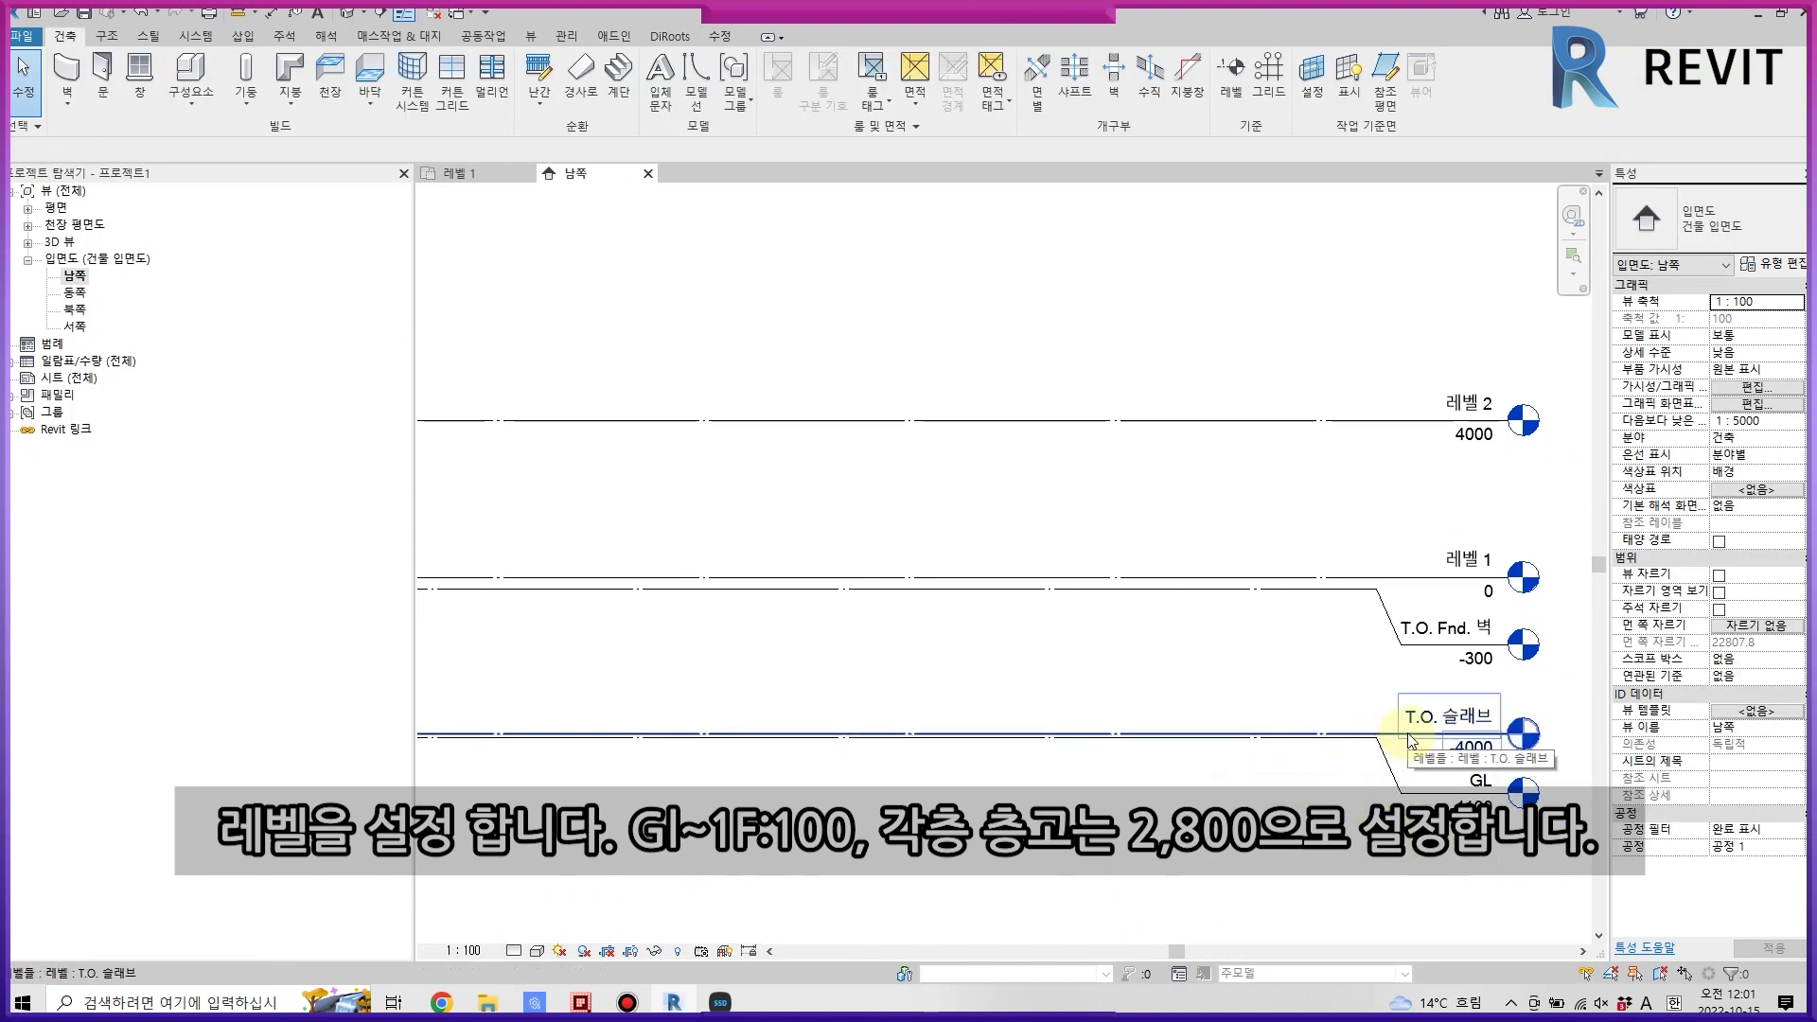
- Delete the T.O. 슬래브 level along with its plan view
{"action": "left_click", "coordinate": [1380, 735]}
{"action": "key", "text": "Delete"}
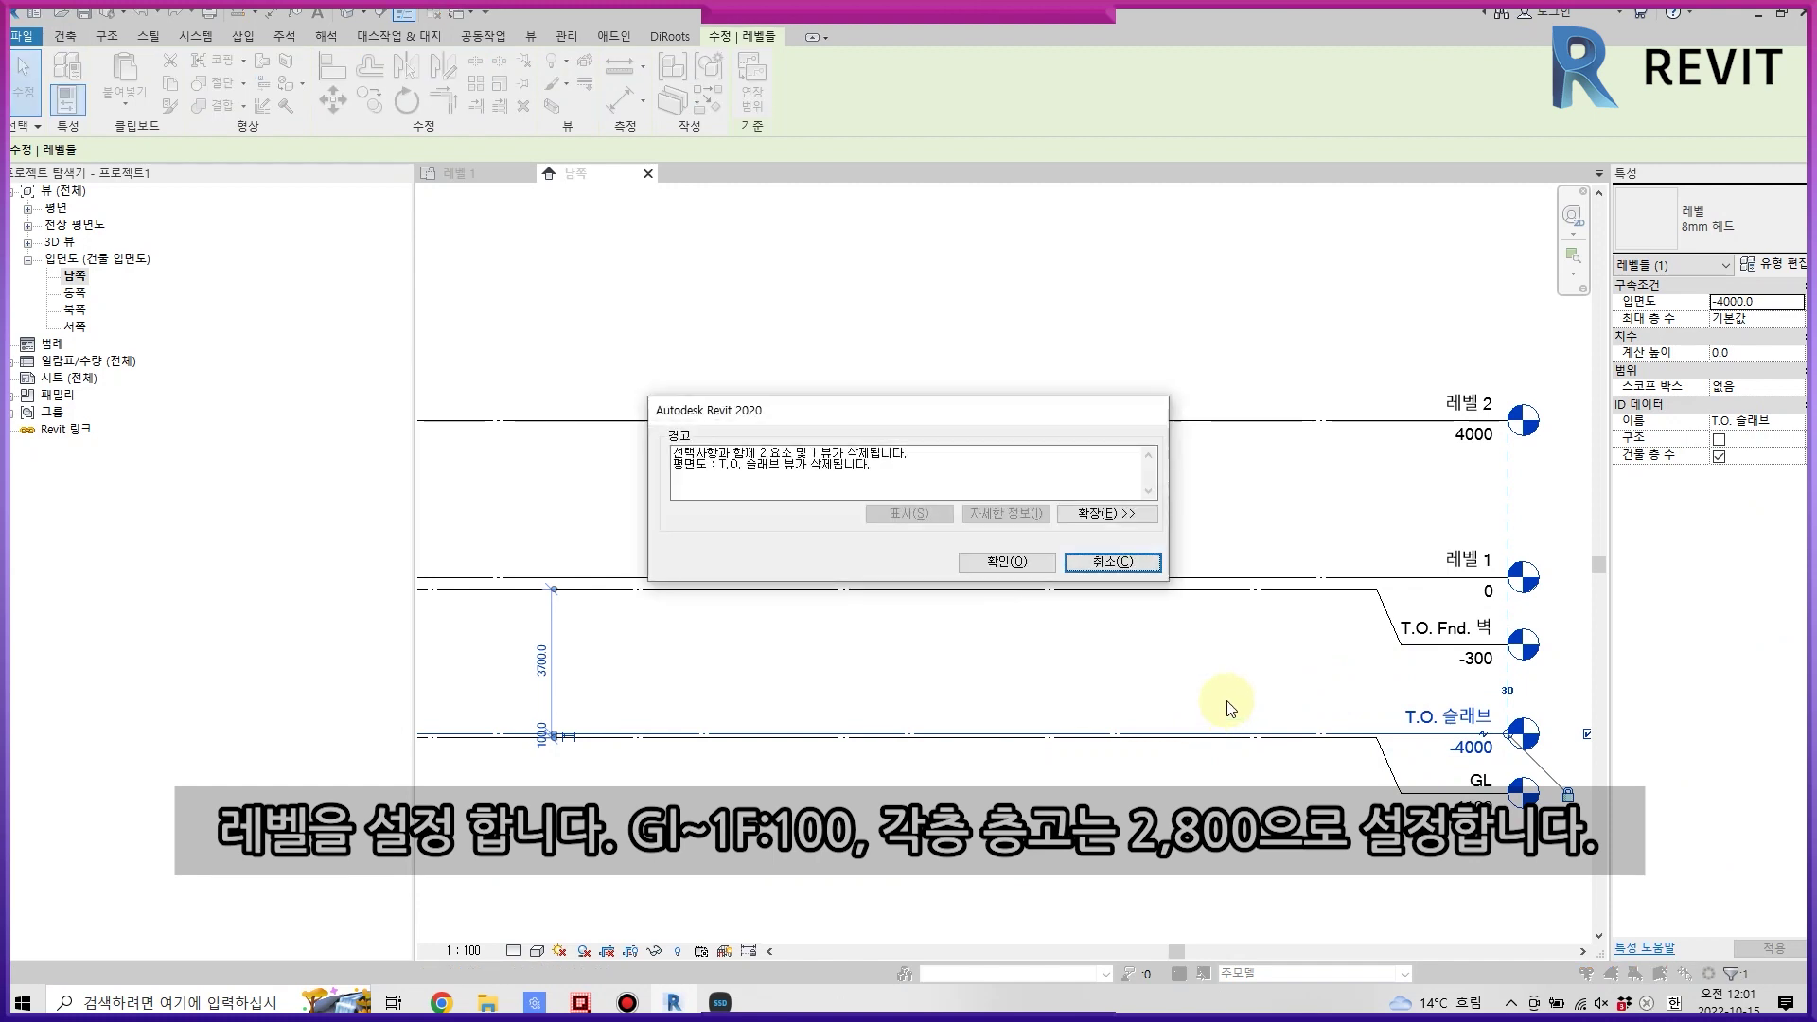
{"action": "left_click", "coordinate": [1027, 566]}
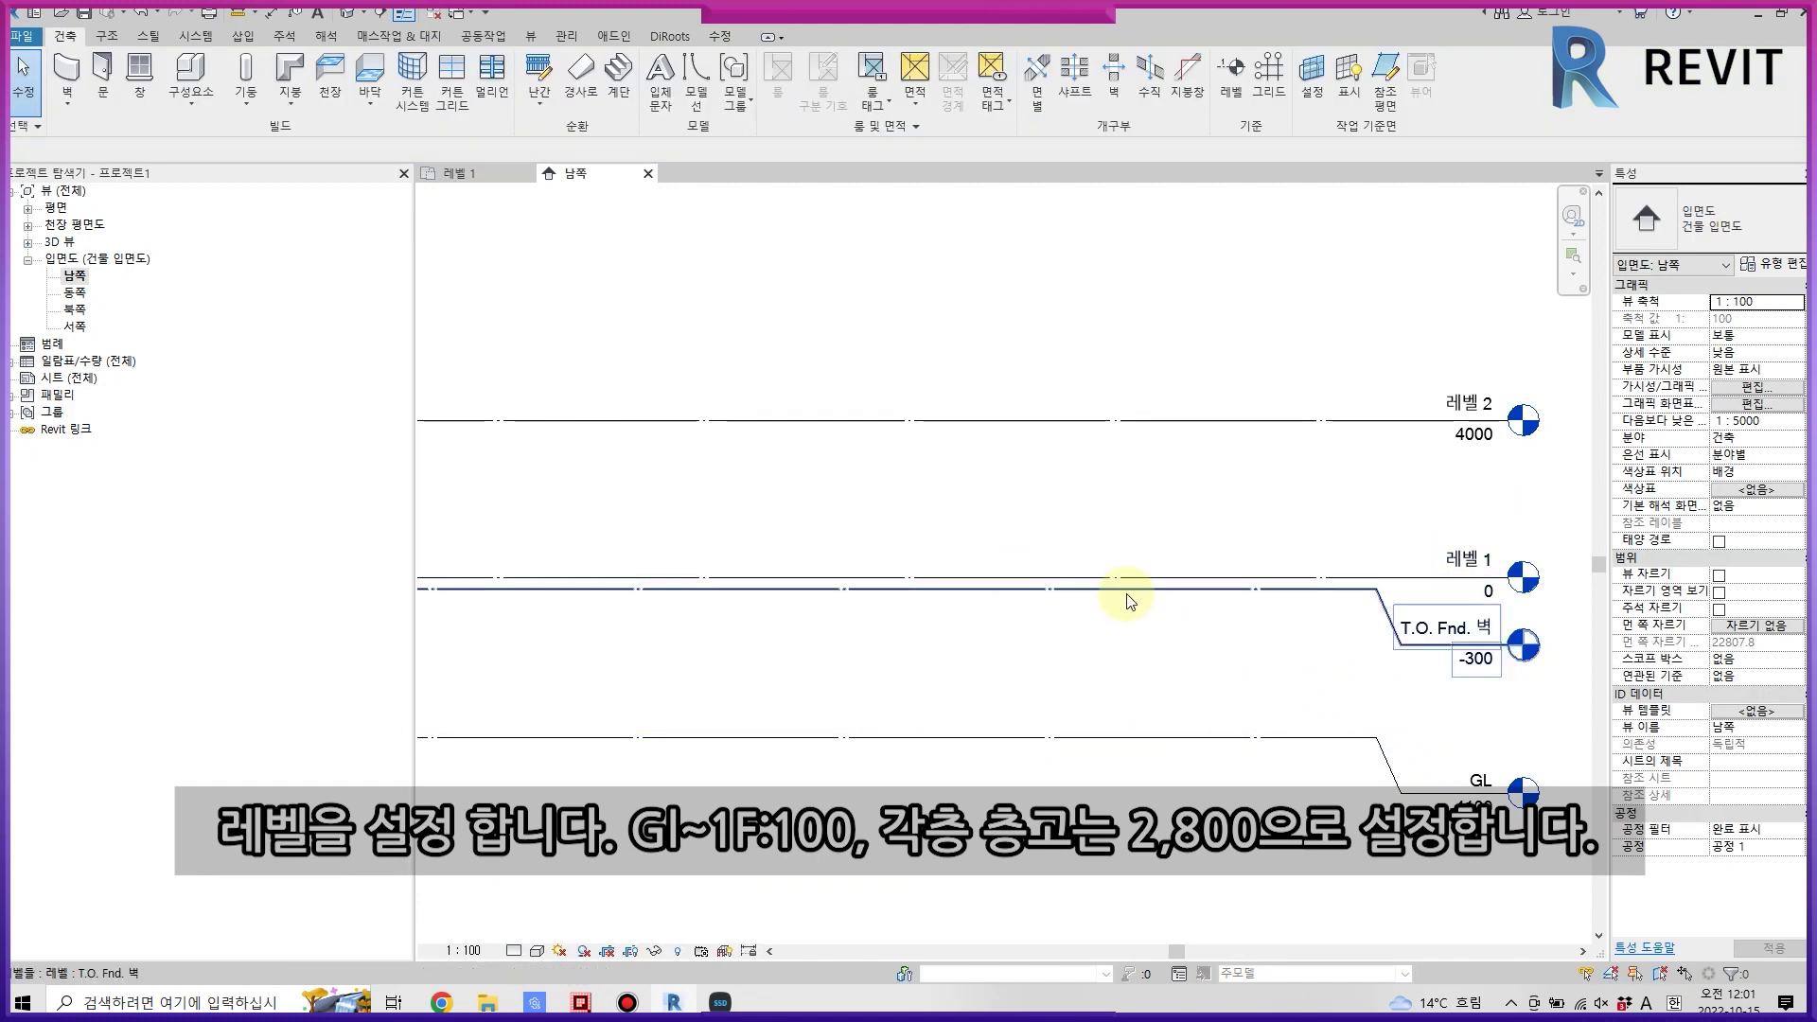
- Rename level 레벨 1 to 1F and 레벨 2 to 2F
{"action": "left_click", "coordinate": [1463, 561]}
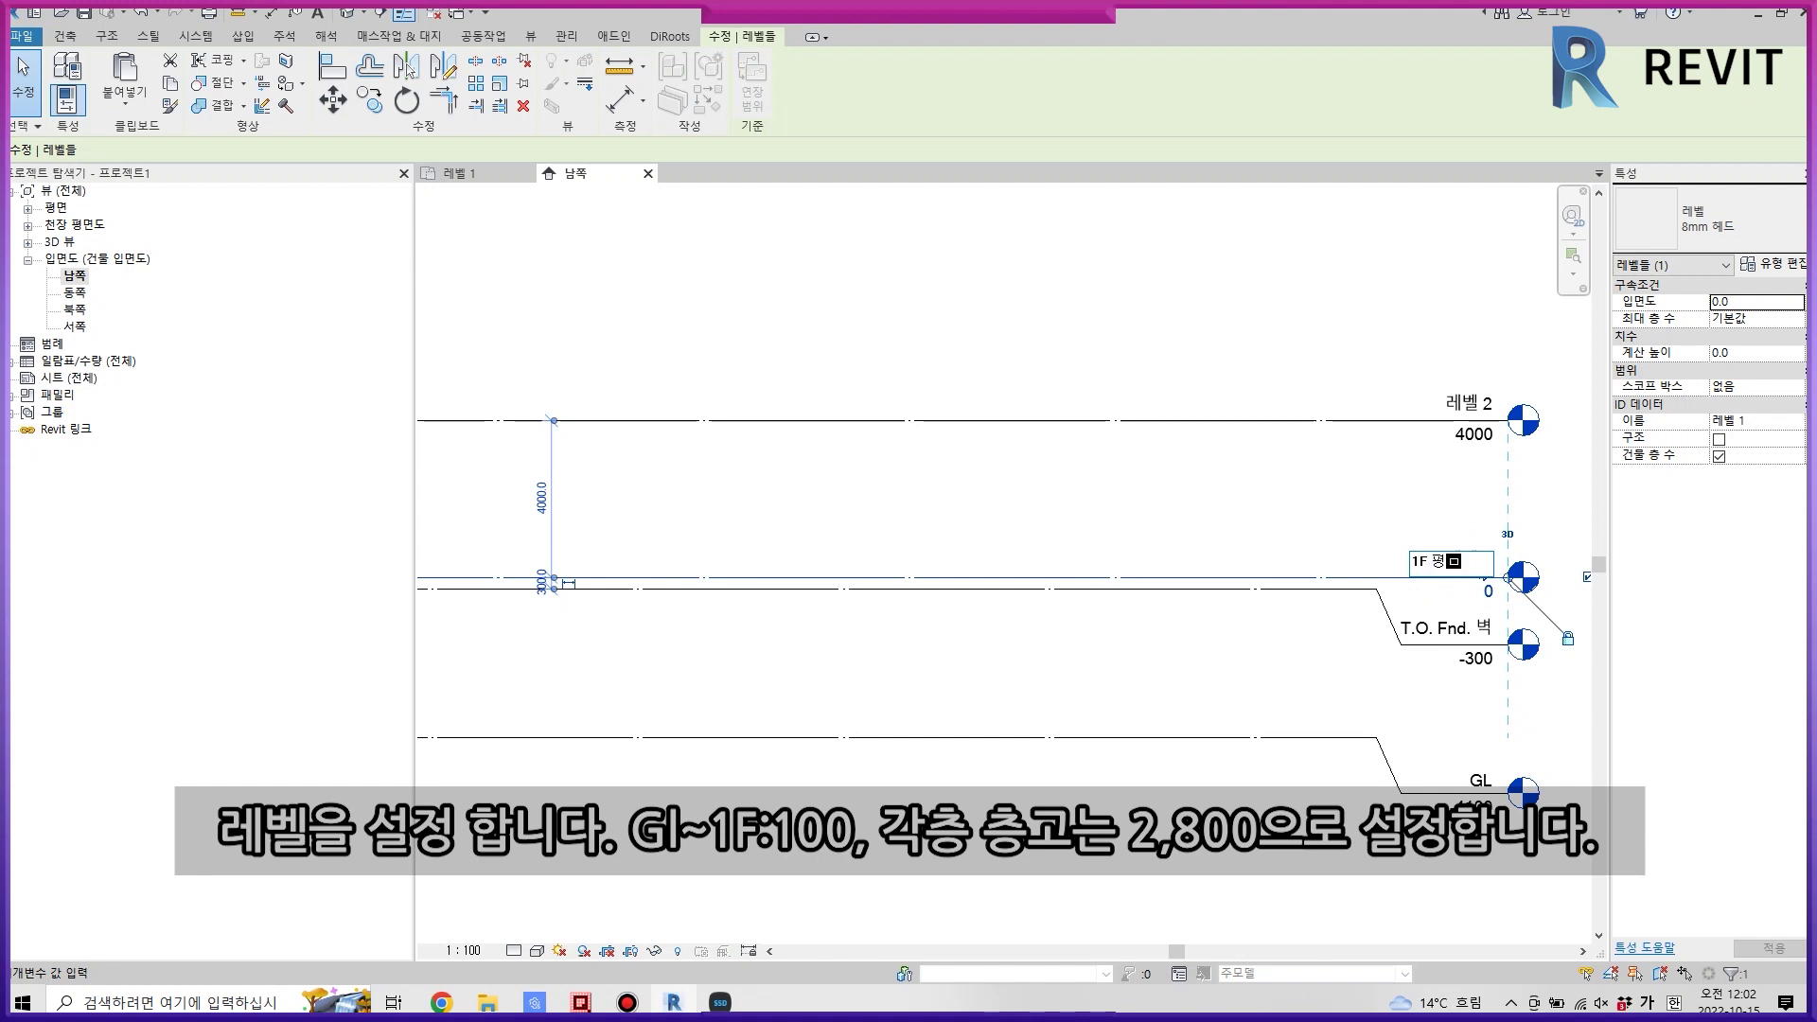
{"action": "type", "text": "면도"}
{"action": "key", "text": "Return"}
{"action": "left_click", "coordinate": [1484, 555]}
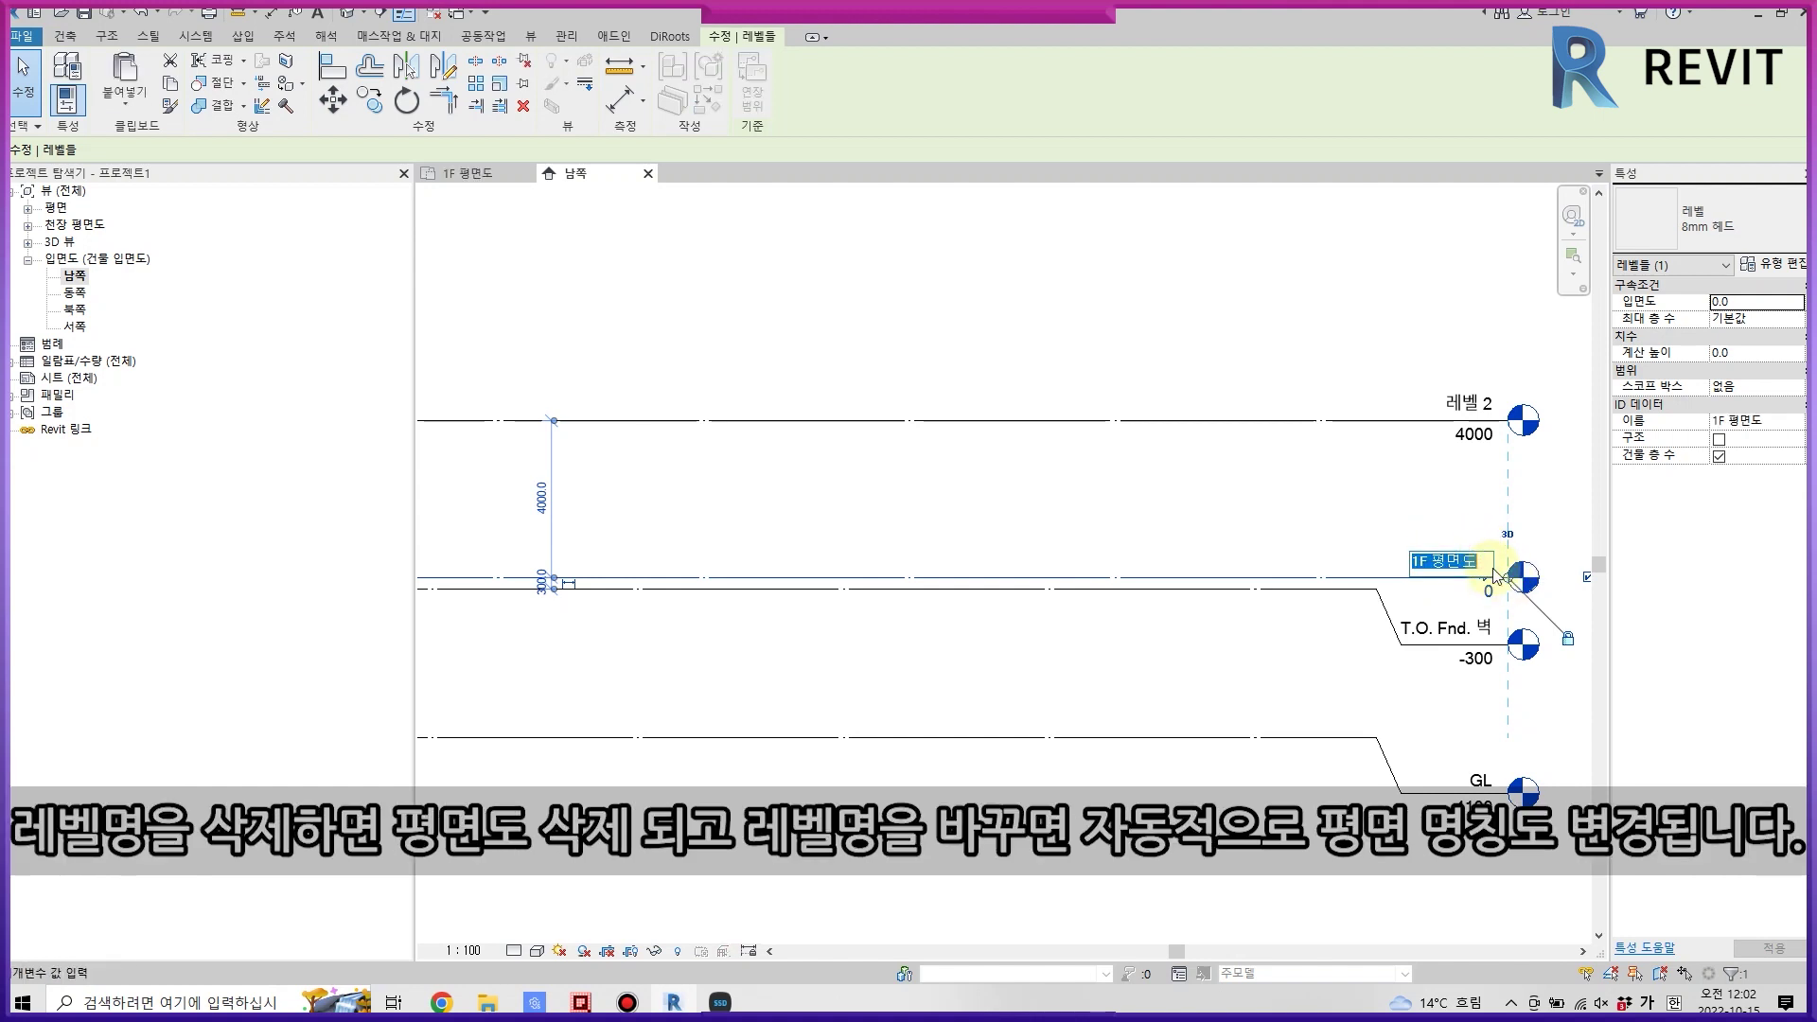
{"action": "key", "text": "Return"}
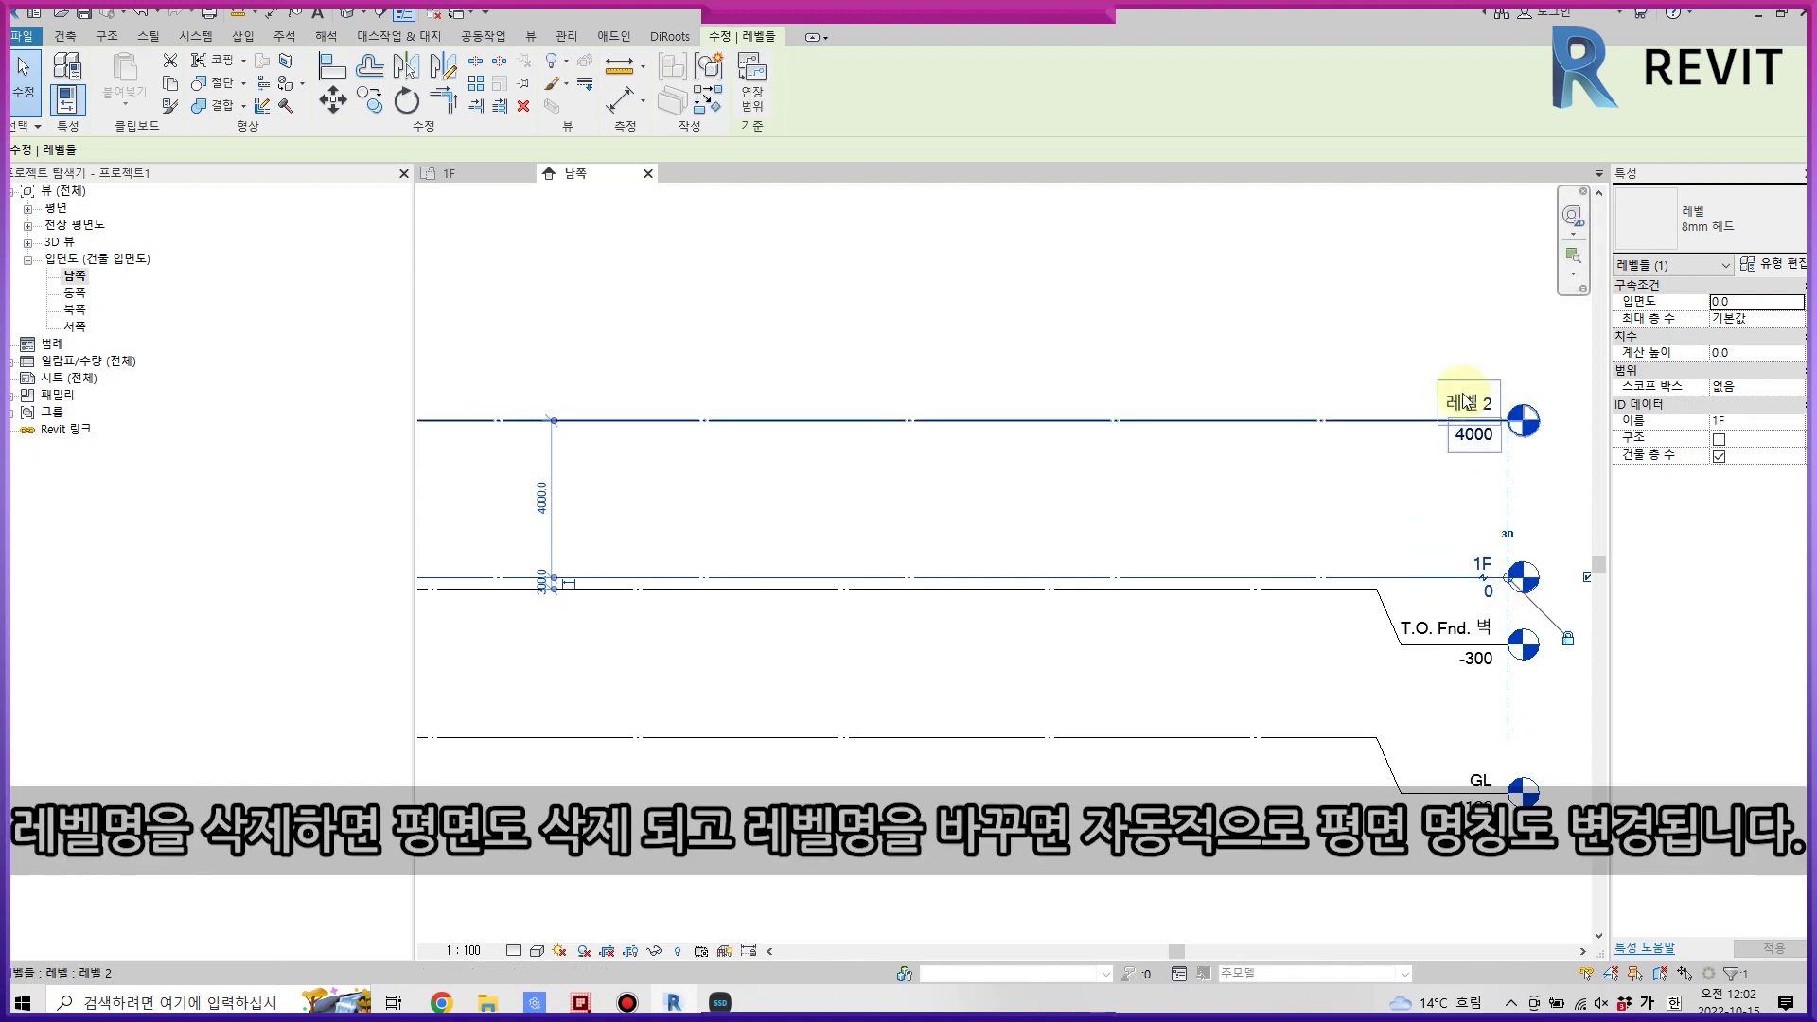
{"action": "left_click", "coordinate": [1462, 415]}
{"action": "type", "text": "2ㄹ"}
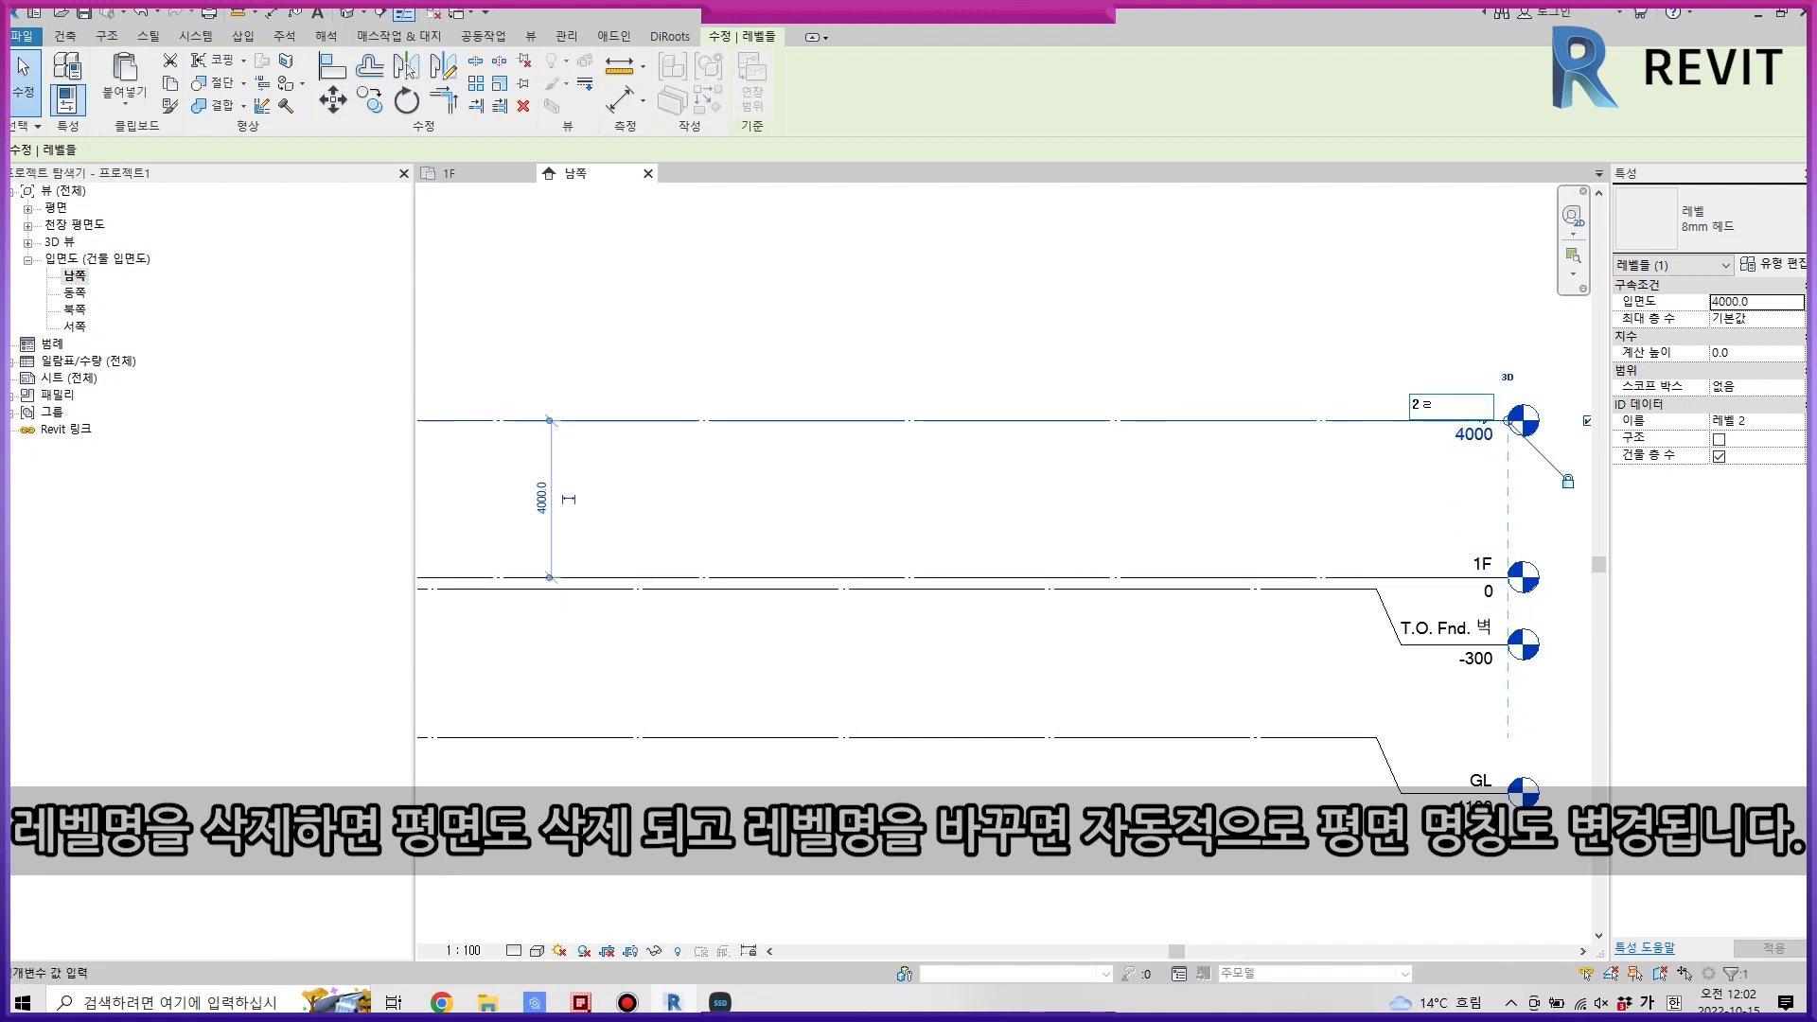
{"action": "type", "text": "ㅔ"}
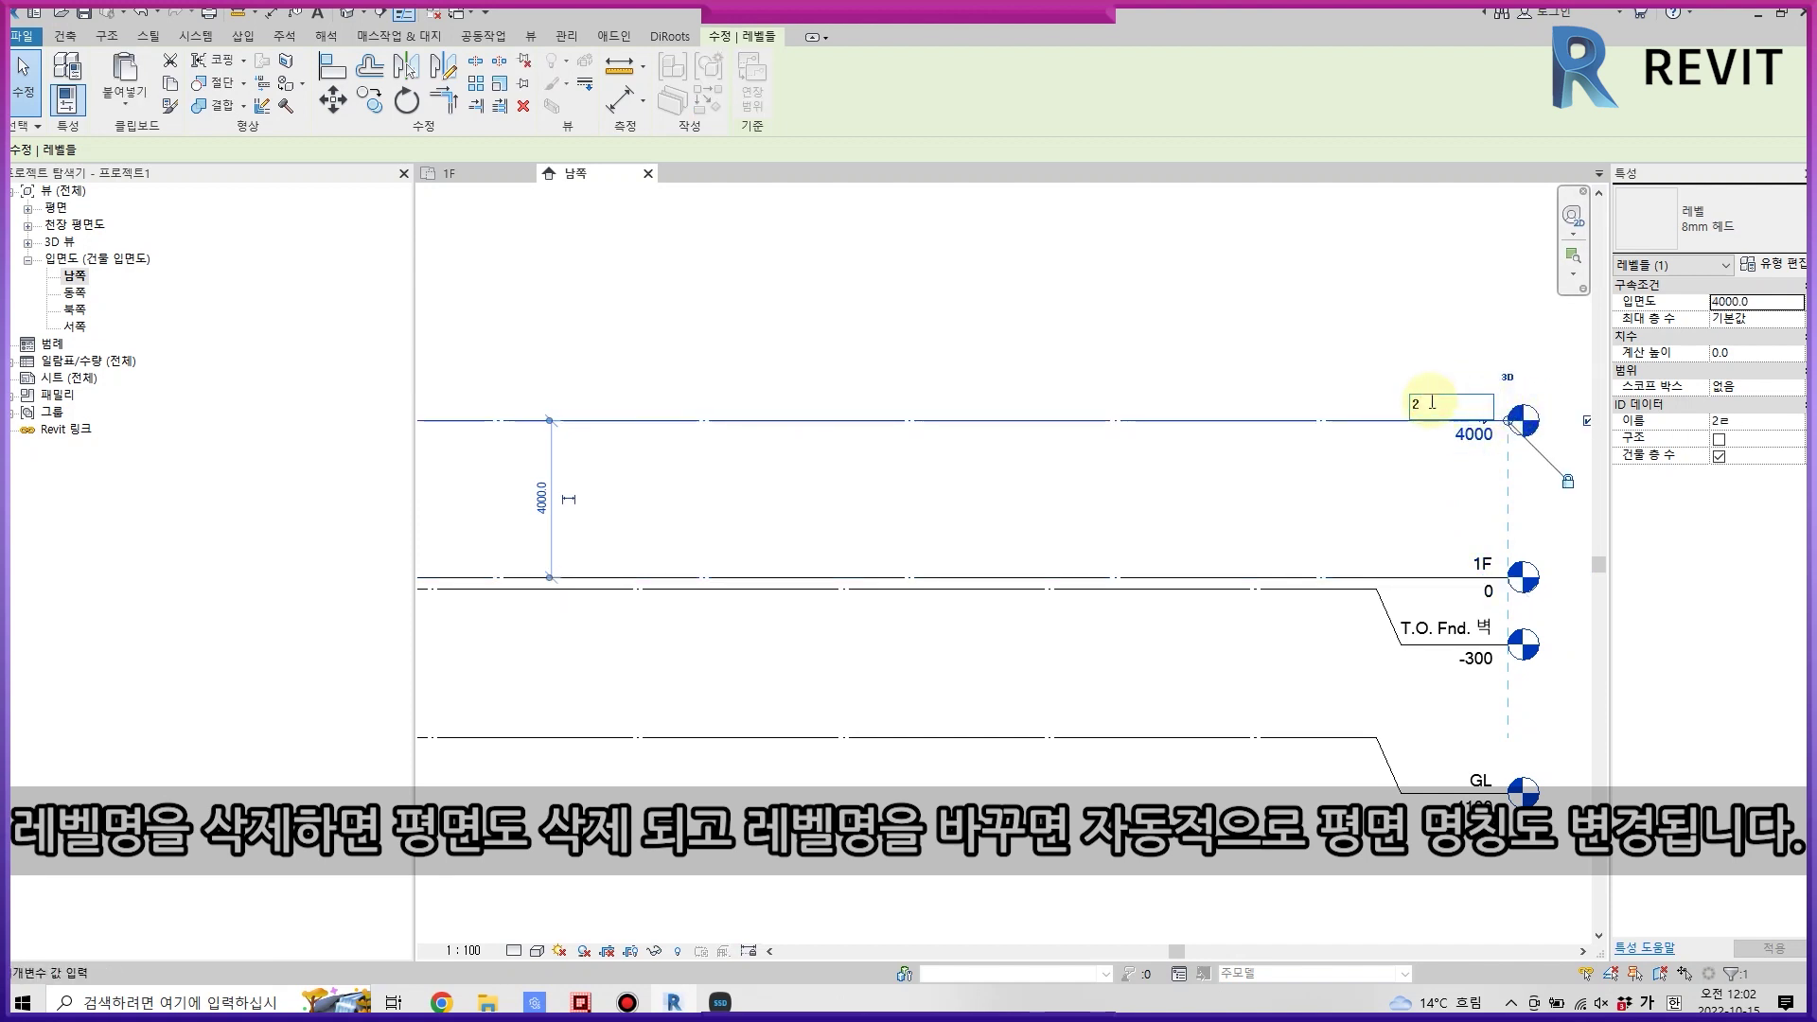
{"action": "type", "text": "F"}
{"action": "key", "text": "Return"}
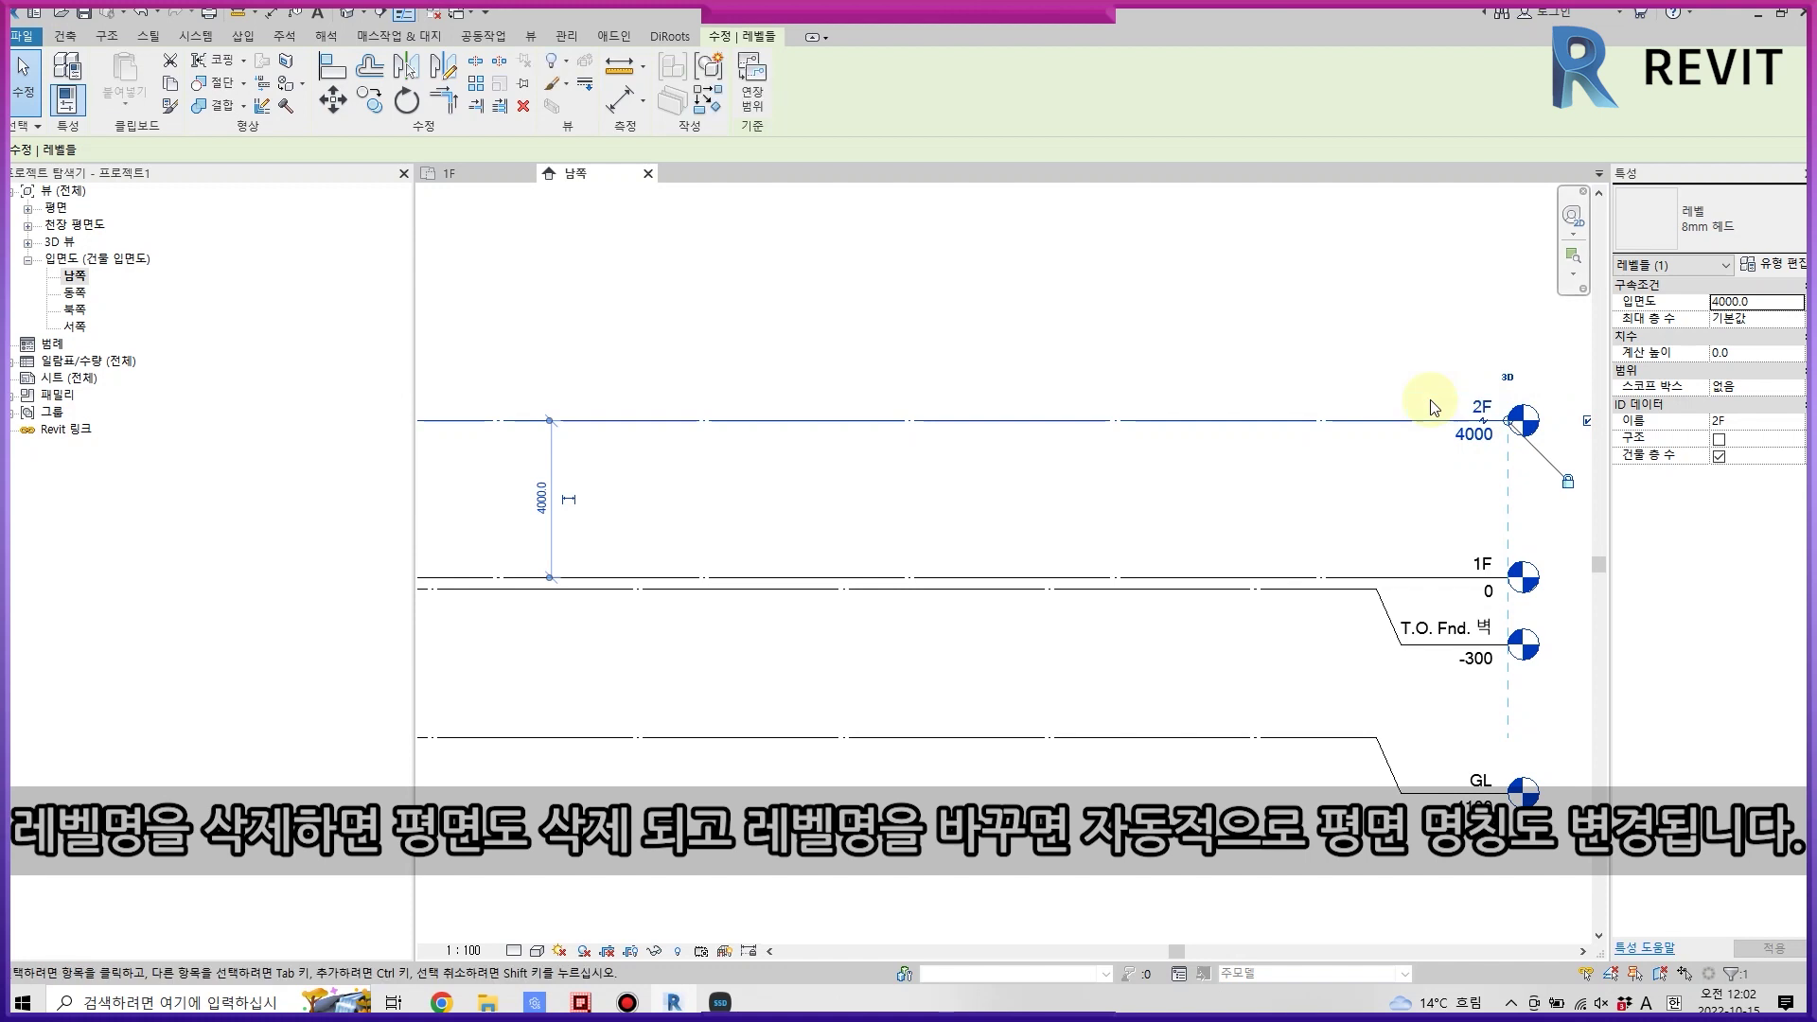
- Begin renaming the T.O. Fnd. 벽 level to GL
{"action": "left_click", "coordinate": [1458, 639]}
{"action": "left_click", "coordinate": [1467, 626]}
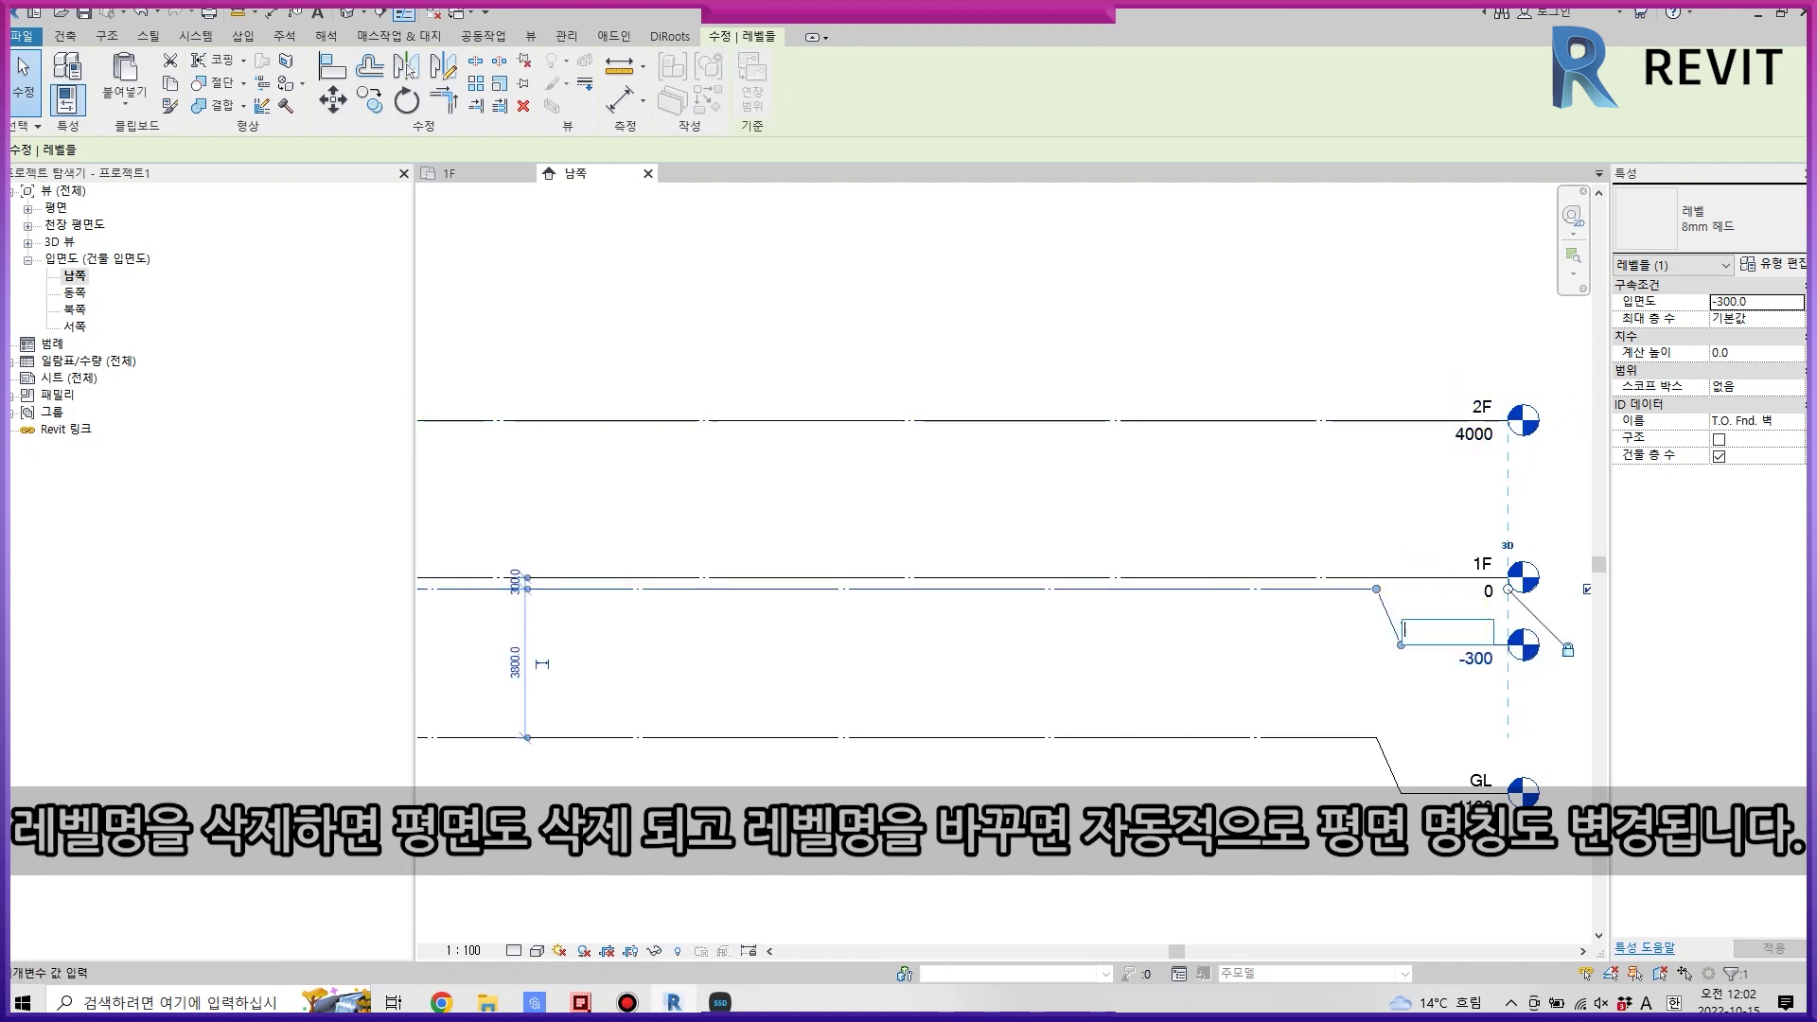
{"action": "type", "text": "GL"}
{"action": "key", "text": "Escape"}
{"action": "key", "text": "Escape"}
{"action": "double_click", "coordinate": [1458, 628]}
{"action": "key", "text": "Return"}
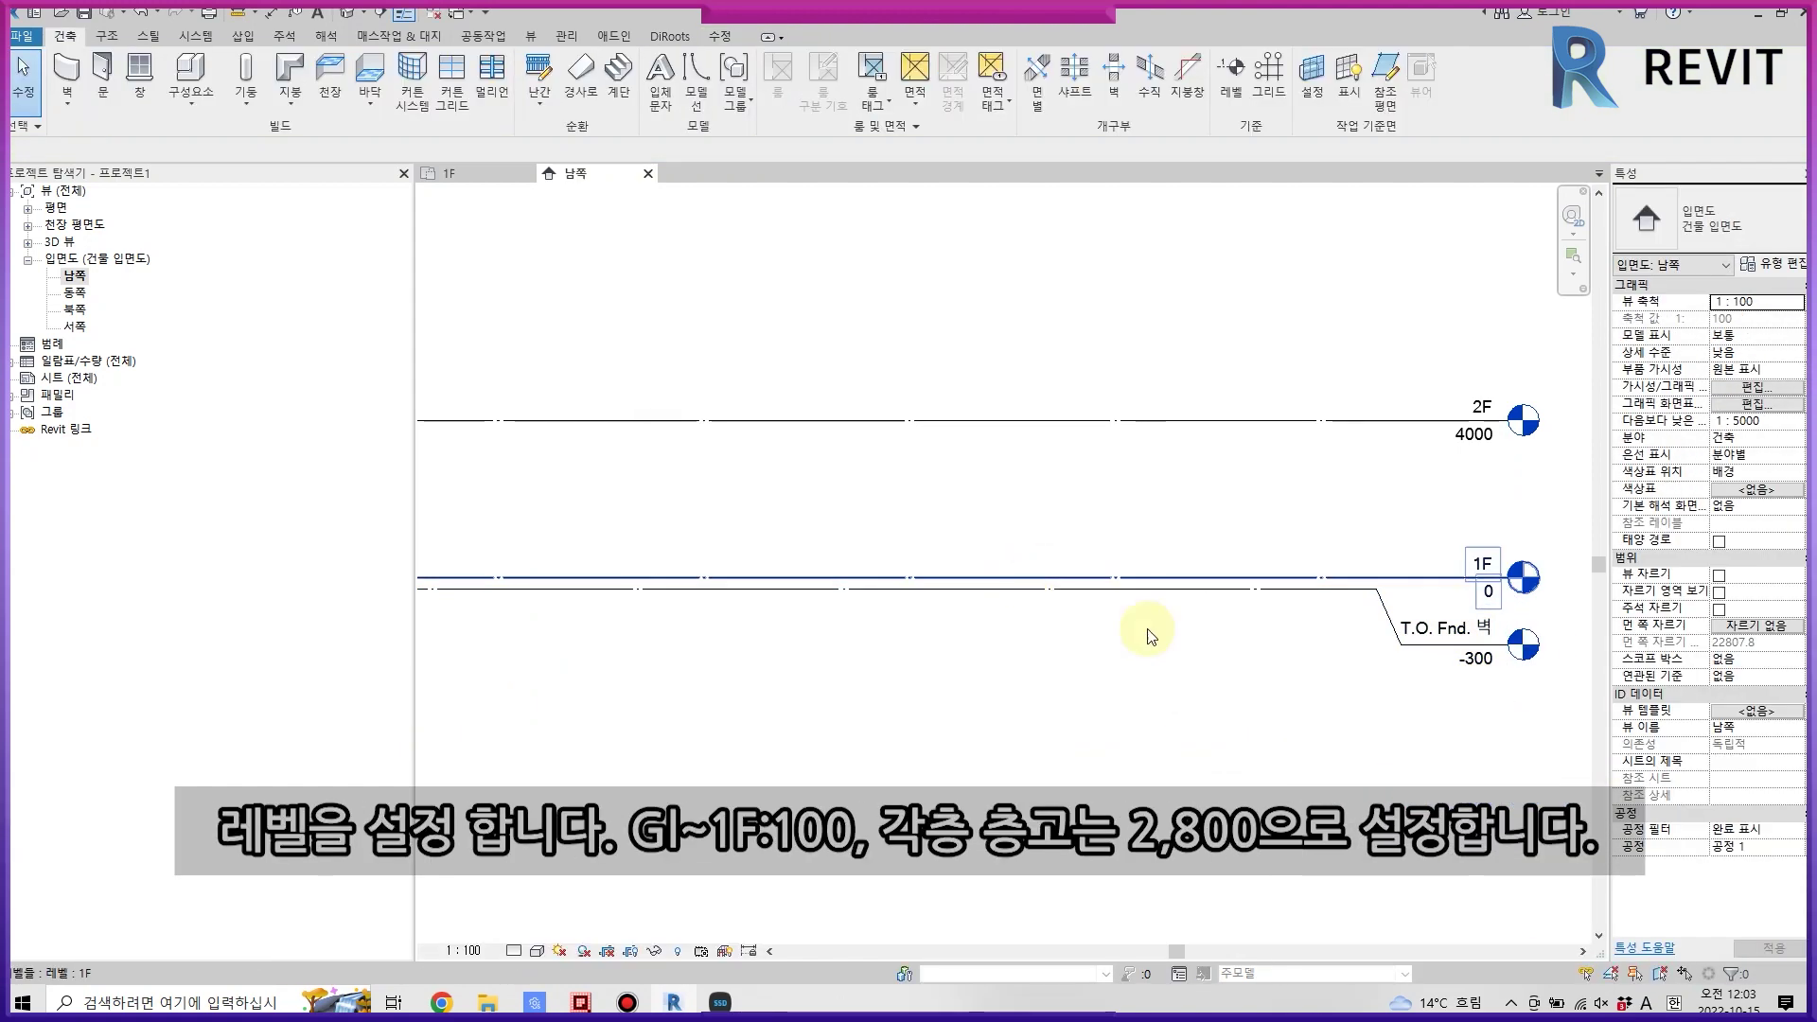
- Rename T.O. Fnd. 벽 to GL and place it 100 below 1F, at -100
{"action": "double_click", "coordinate": [1453, 628]}
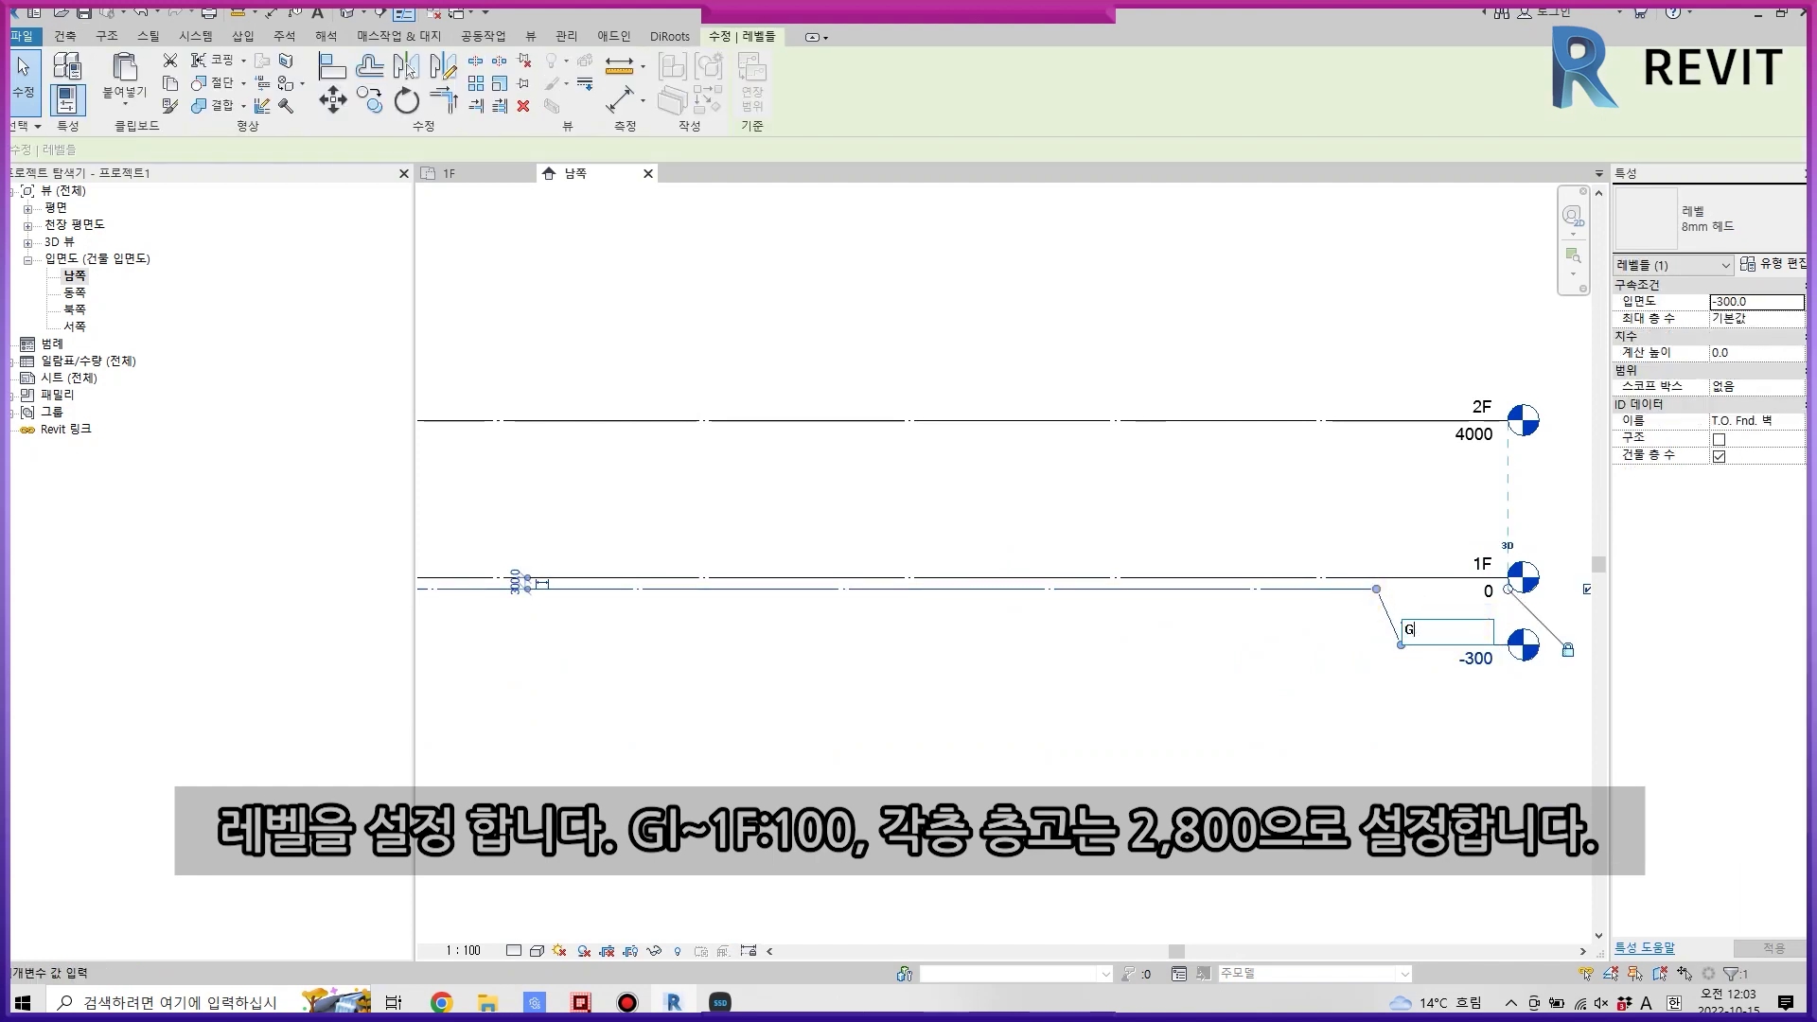
{"action": "type", "text": "L"}
{"action": "key", "text": "Return"}
{"action": "left_click", "coordinate": [516, 580]}
{"action": "type", "text": "100"}
{"action": "key", "text": "Return"}
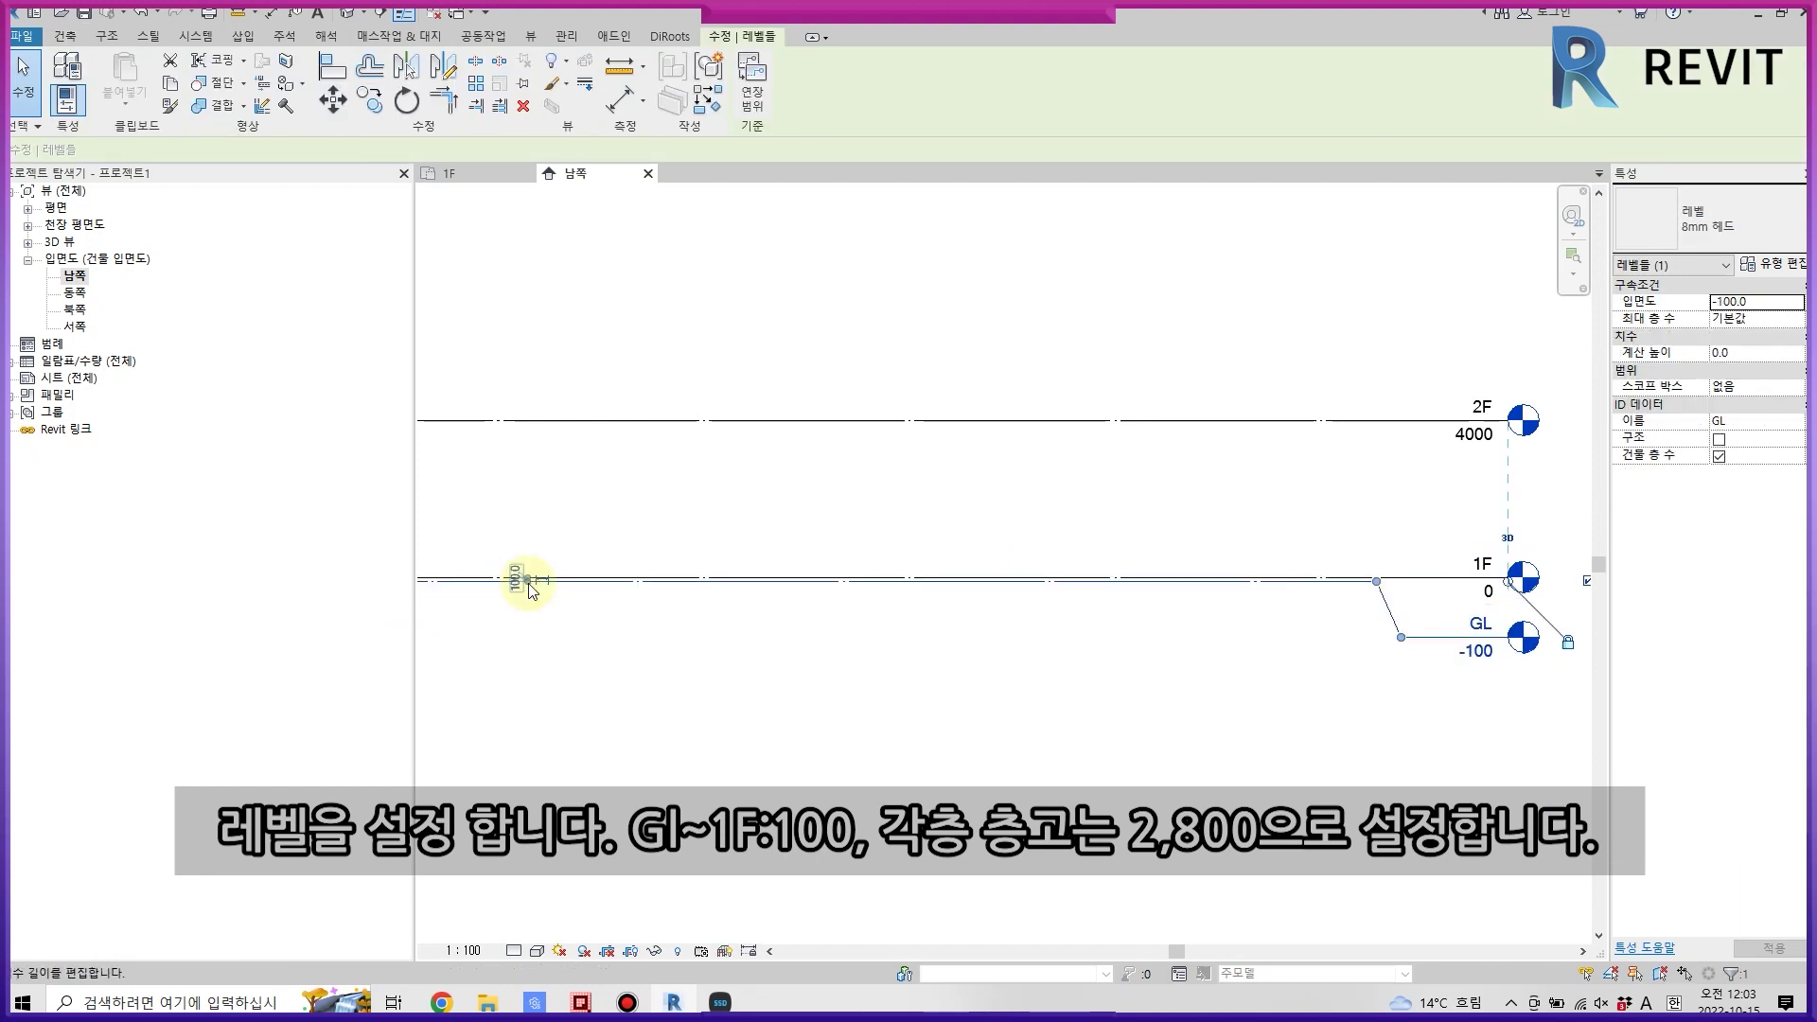
{"action": "left_click", "coordinate": [750, 731]}
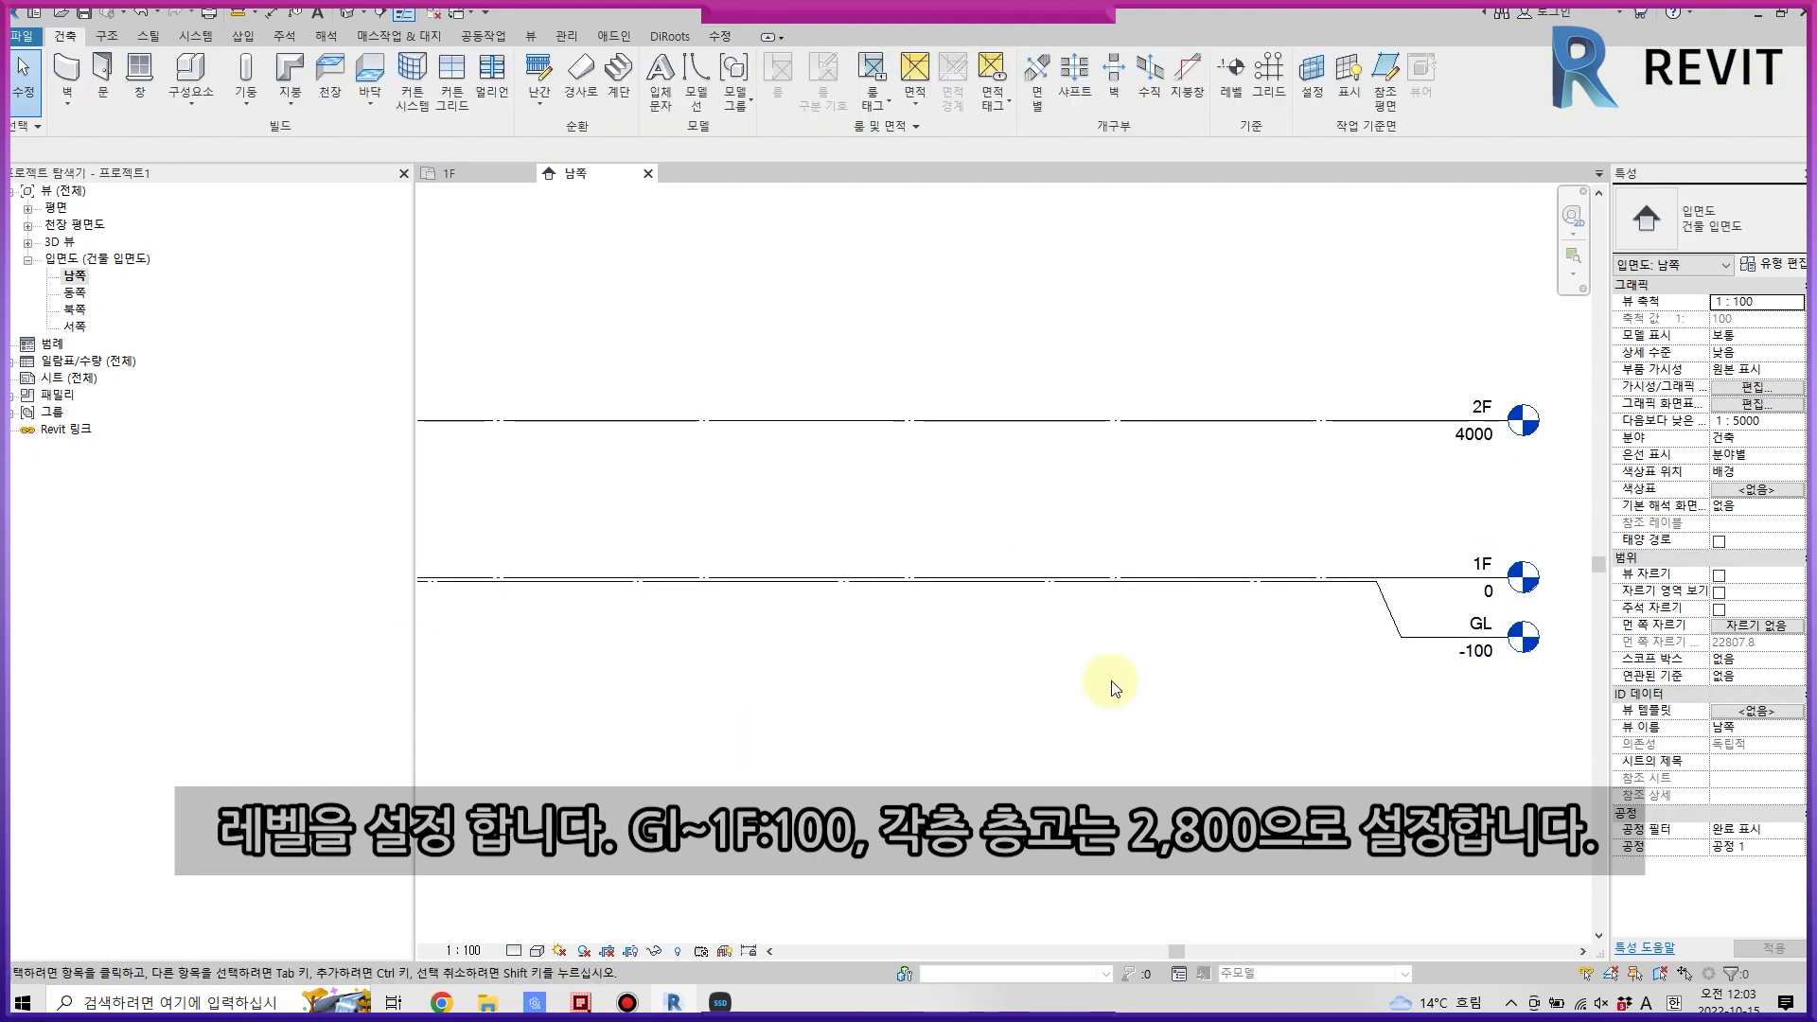
- Raise the 2F level to 2800
{"action": "left_click", "coordinate": [1363, 428]}
{"action": "left_click", "coordinate": [550, 499]}
{"action": "type", "text": "800"}
{"action": "key", "text": "Return"}
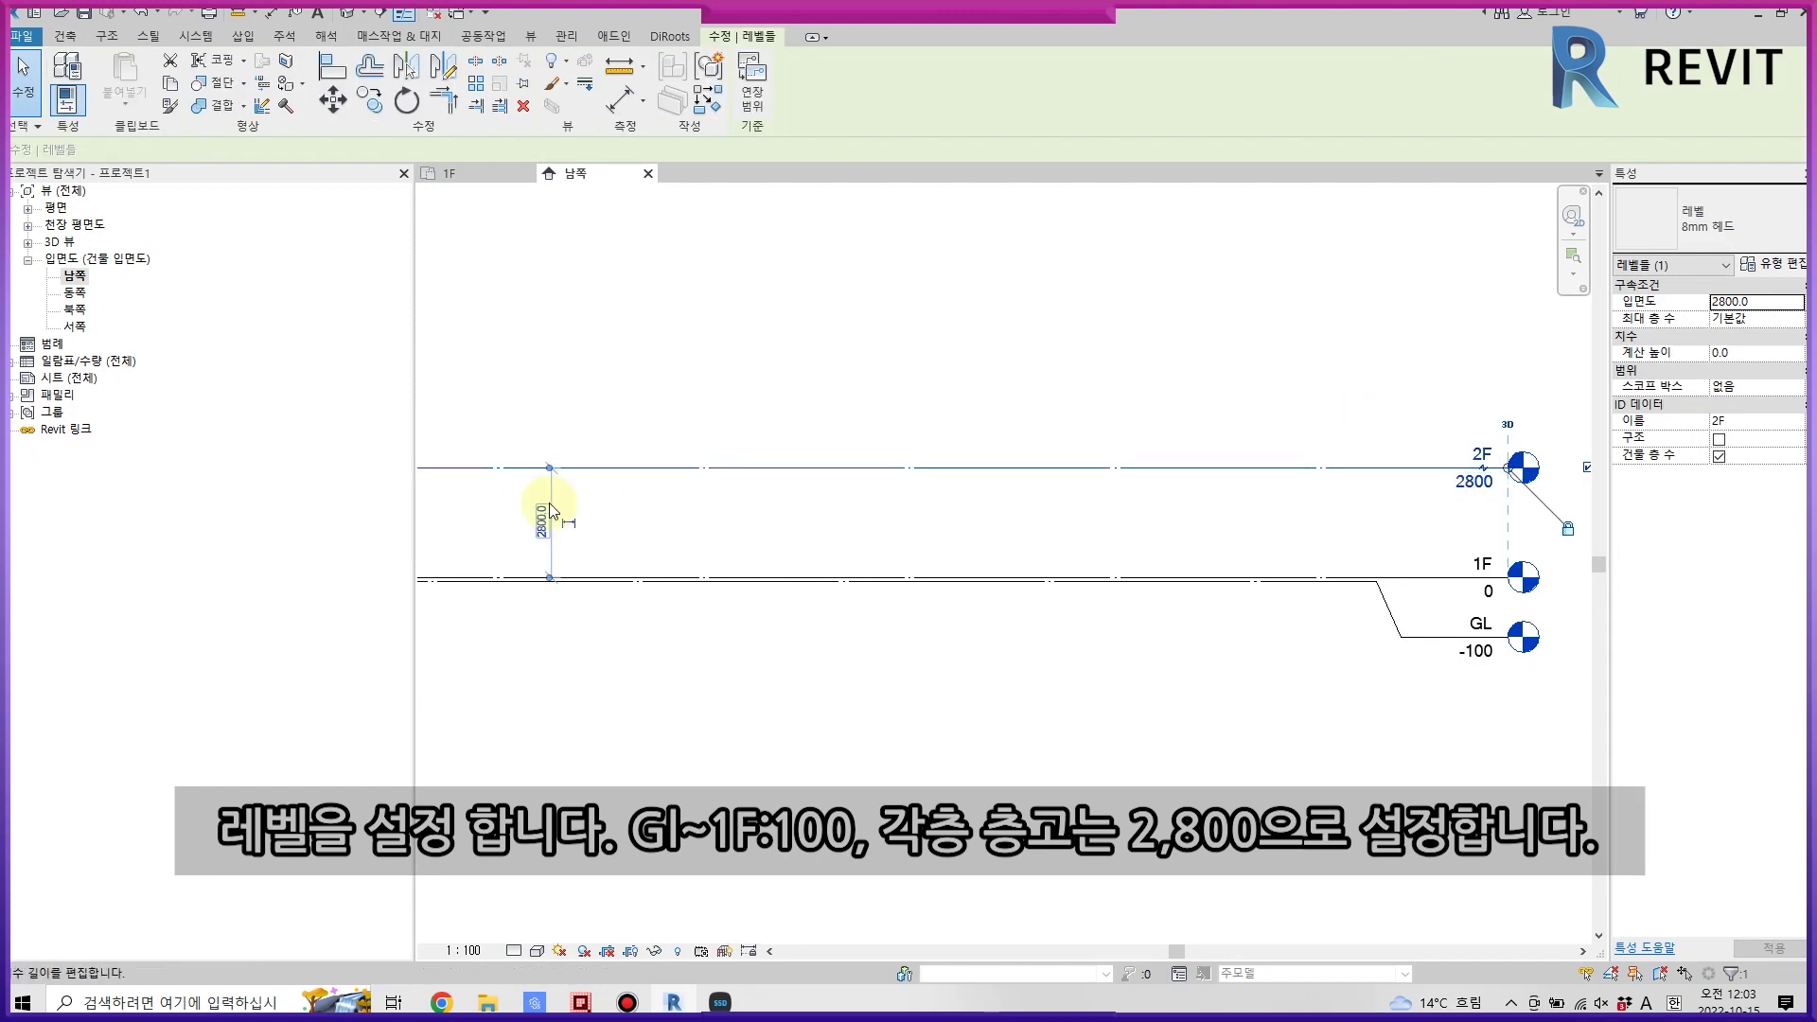
{"action": "left_click", "coordinate": [904, 790]}
{"action": "scroll", "coordinate": [904, 790], "scroll_direction": "down", "scroll_amount": 1}
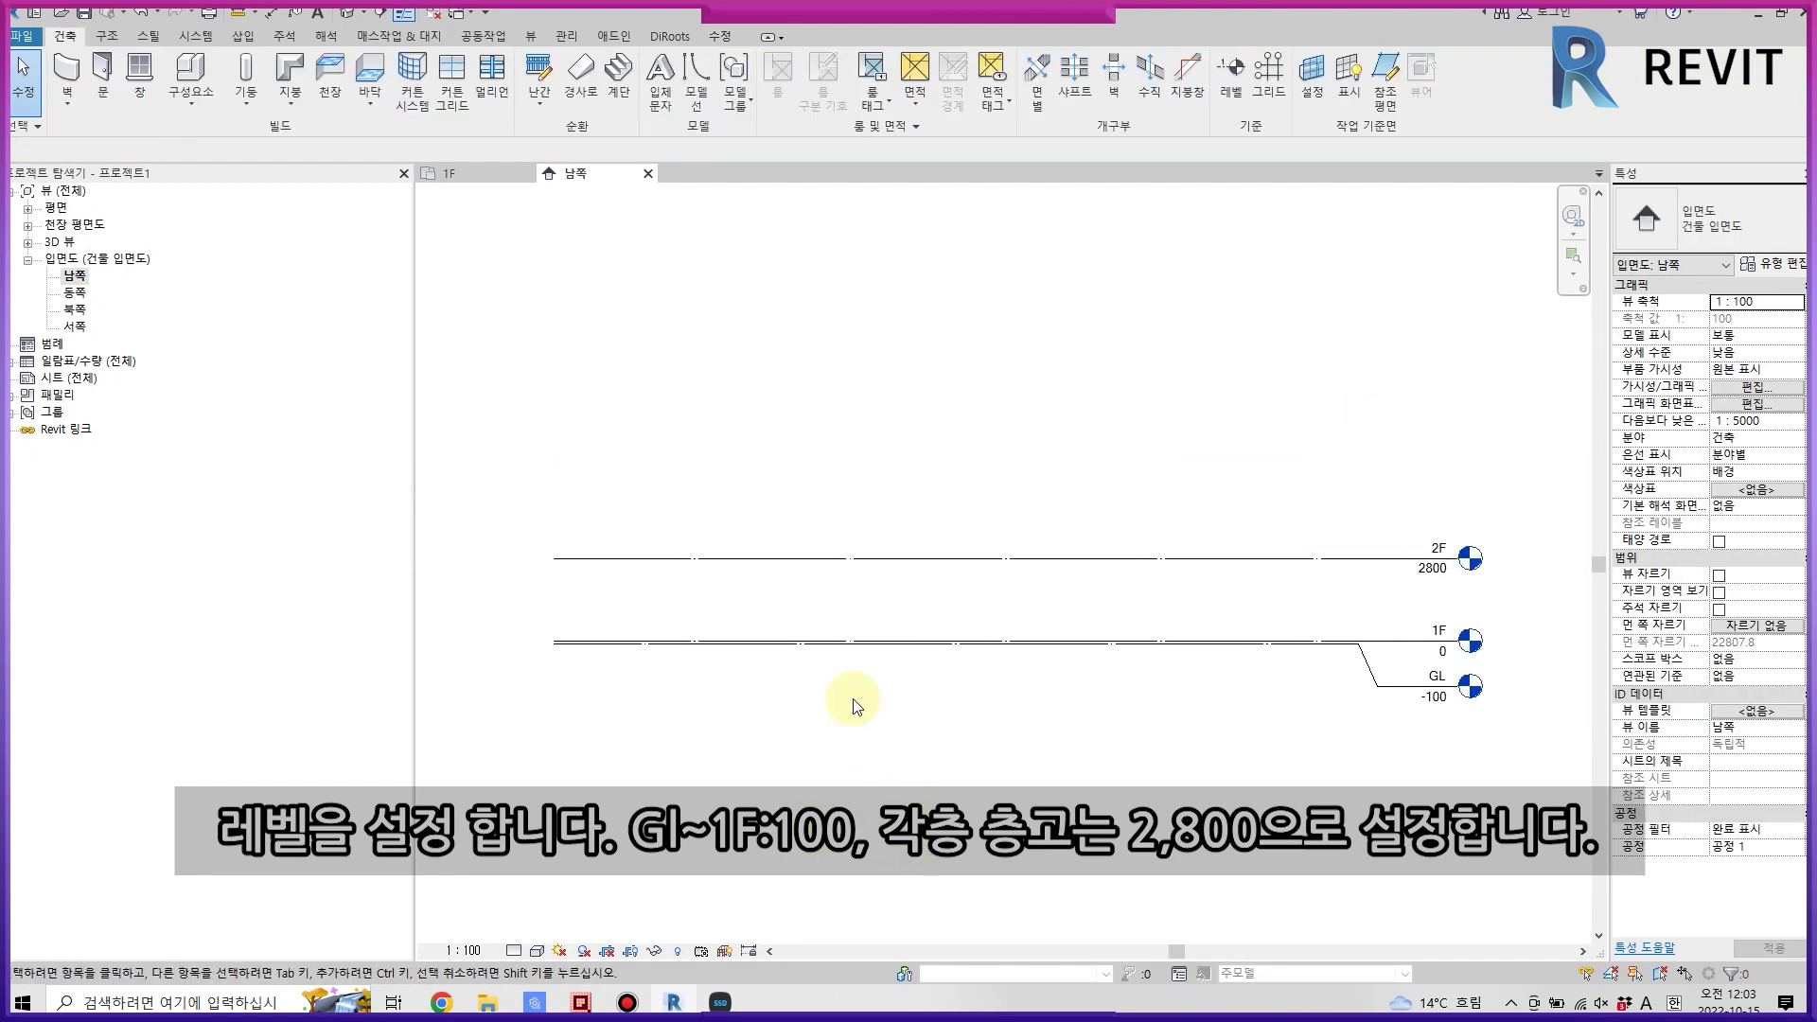
{"action": "left_click", "coordinate": [1232, 72]}
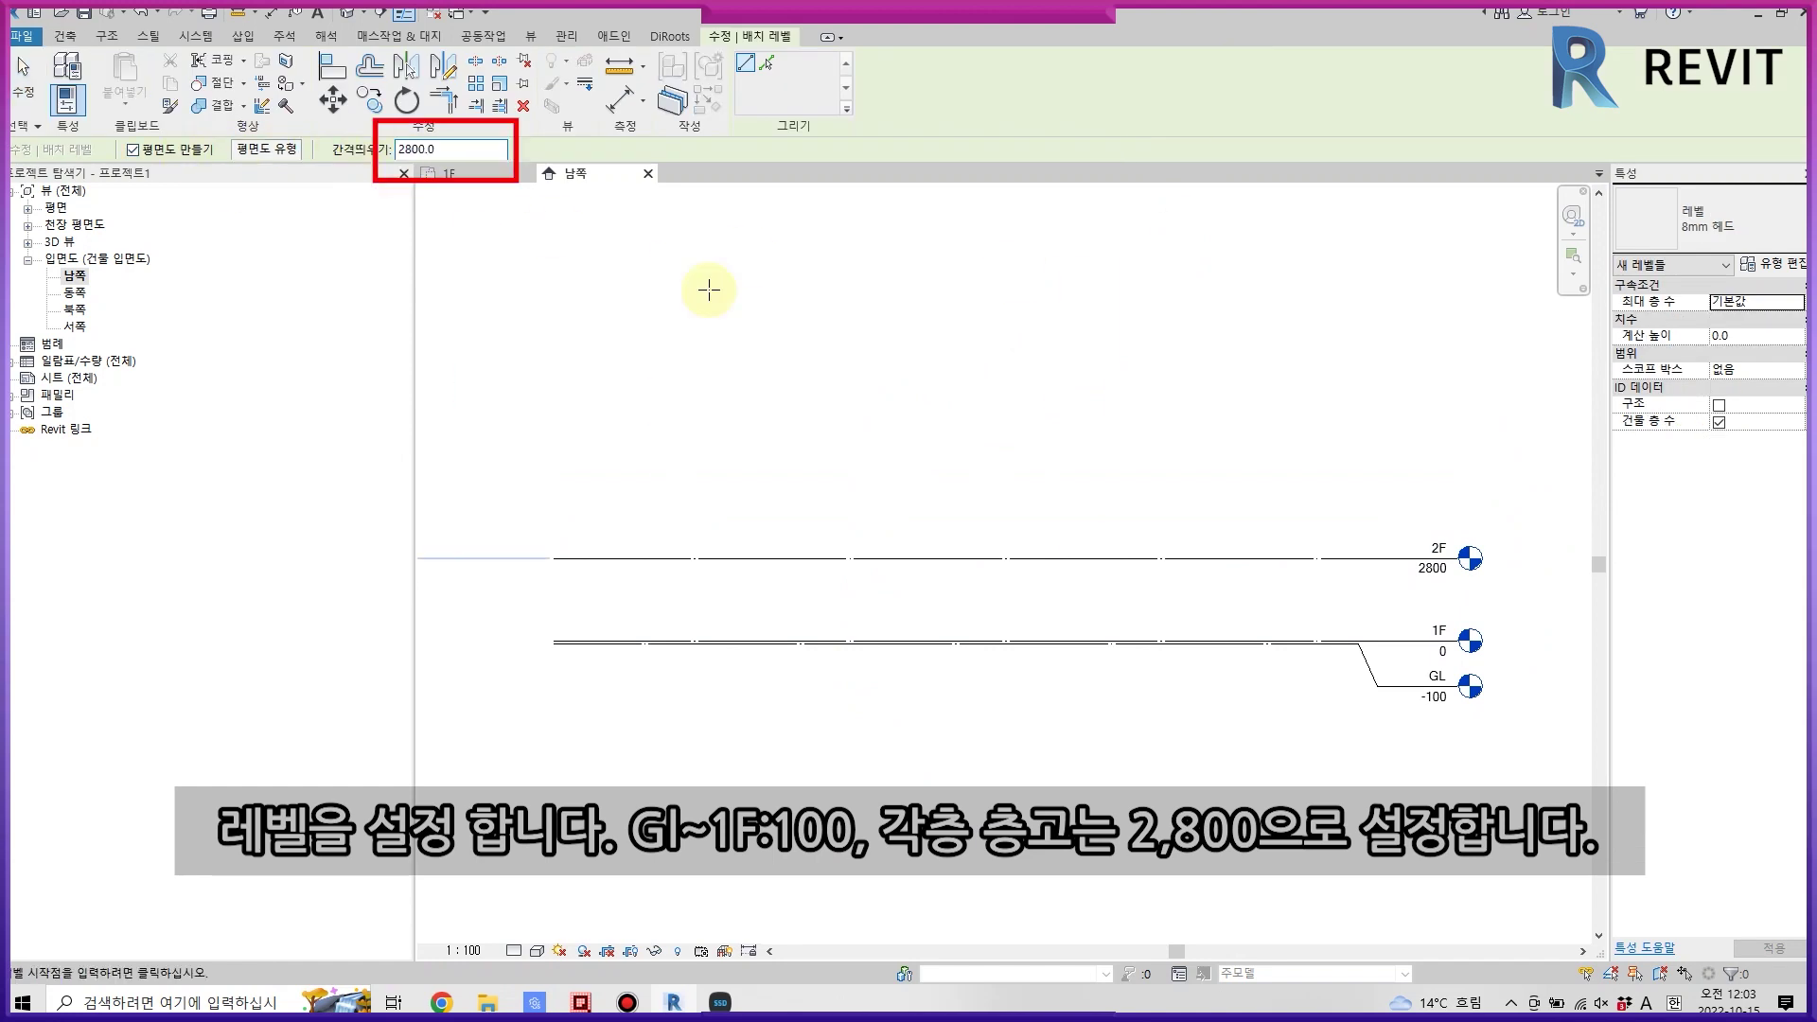
- Add three levels at 2800 spacing above 2F using Pick Lines
{"action": "left_click", "coordinate": [766, 63]}
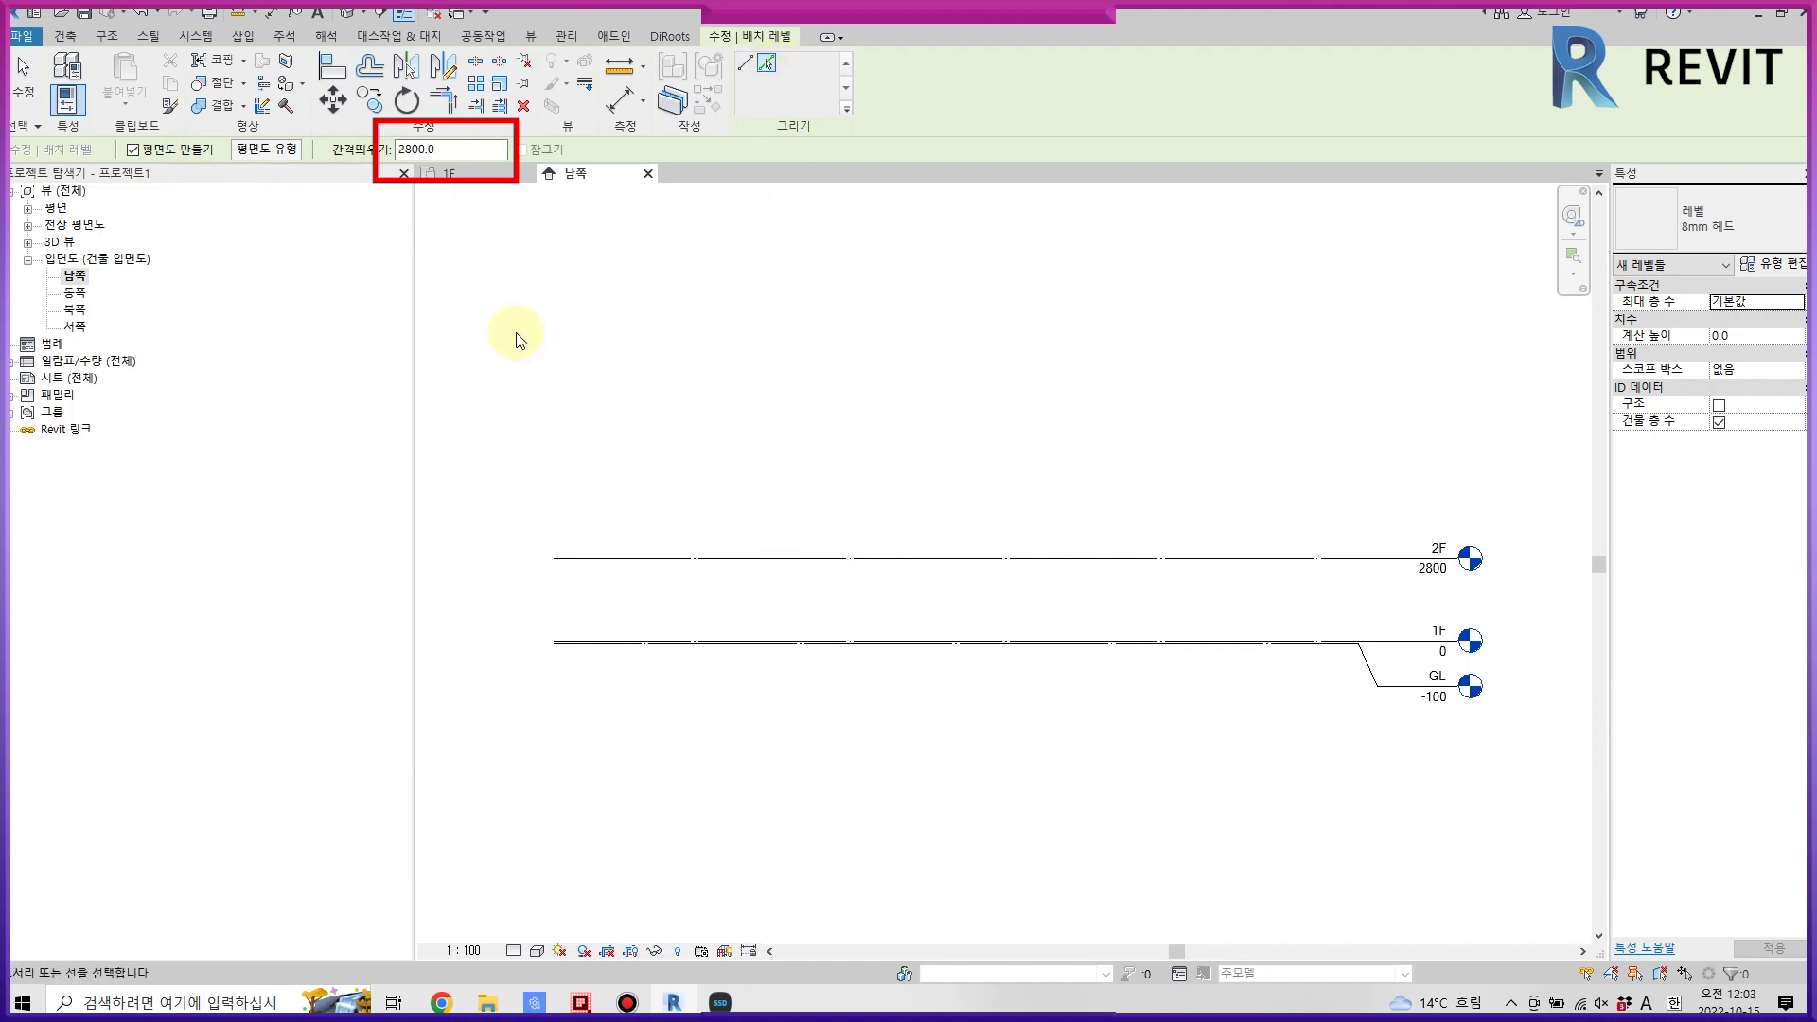
{"action": "left_click", "coordinate": [865, 561]}
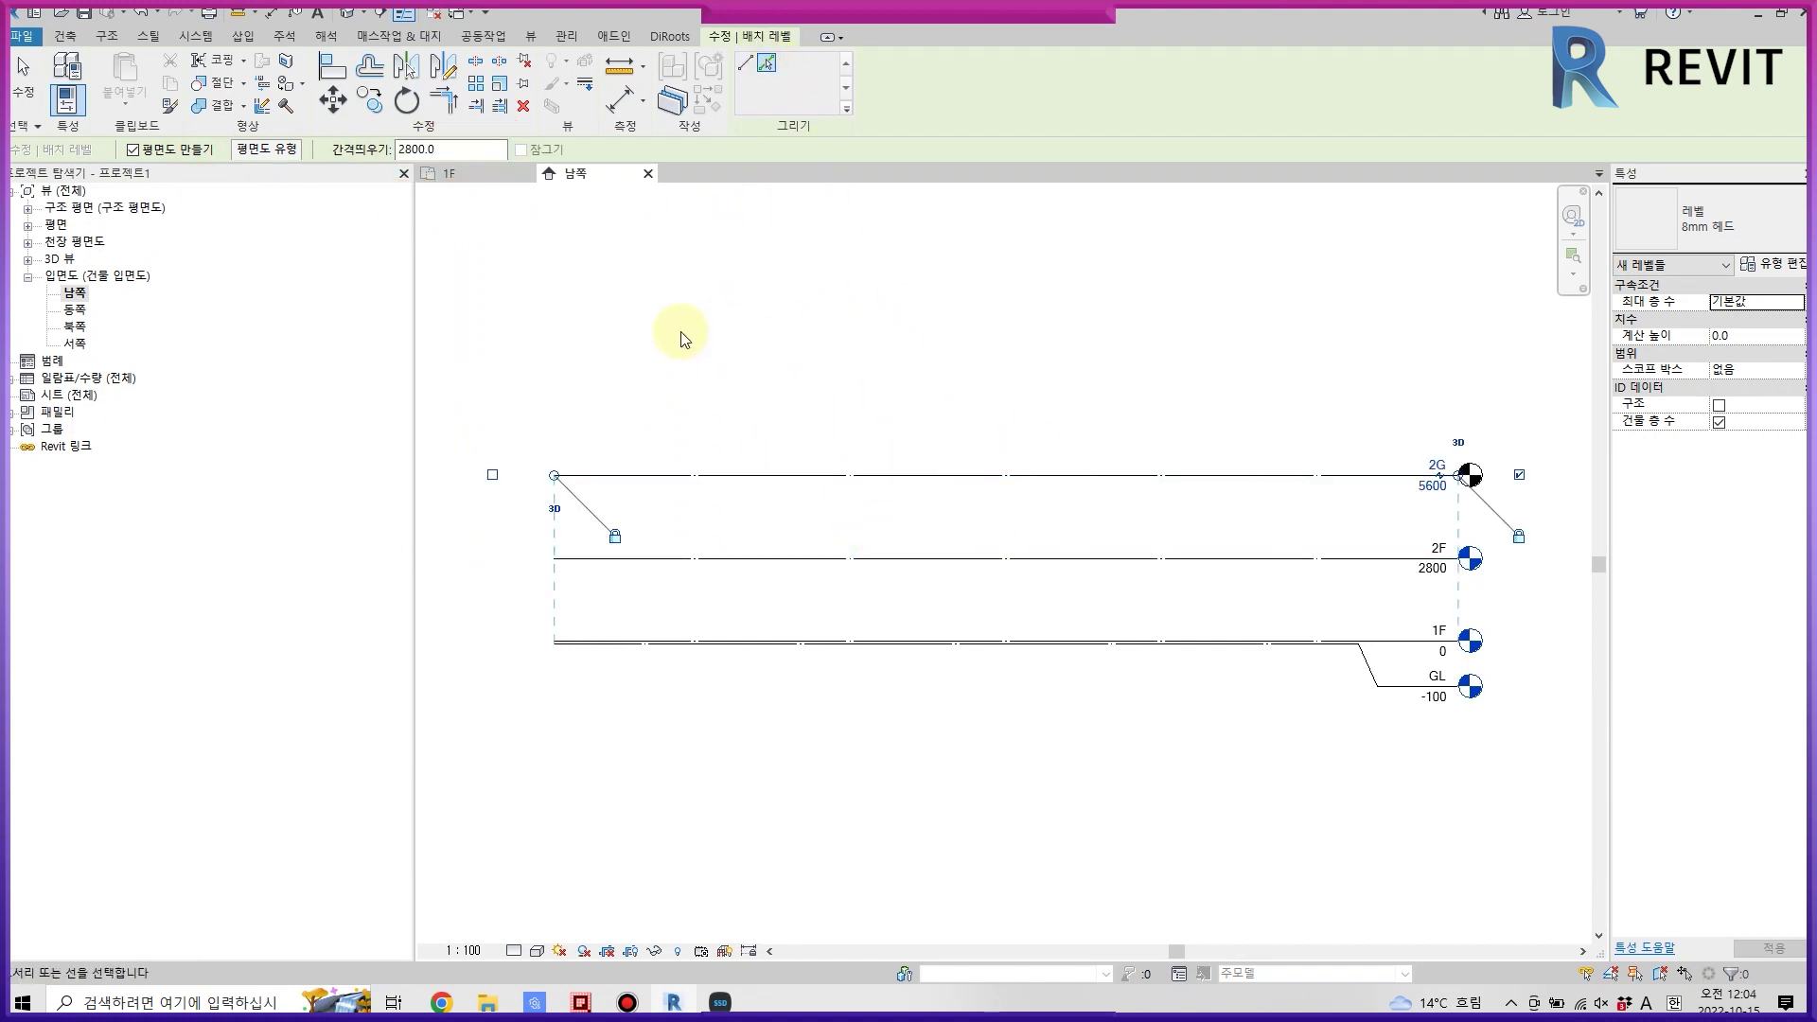
{"action": "left_click", "coordinate": [949, 475]}
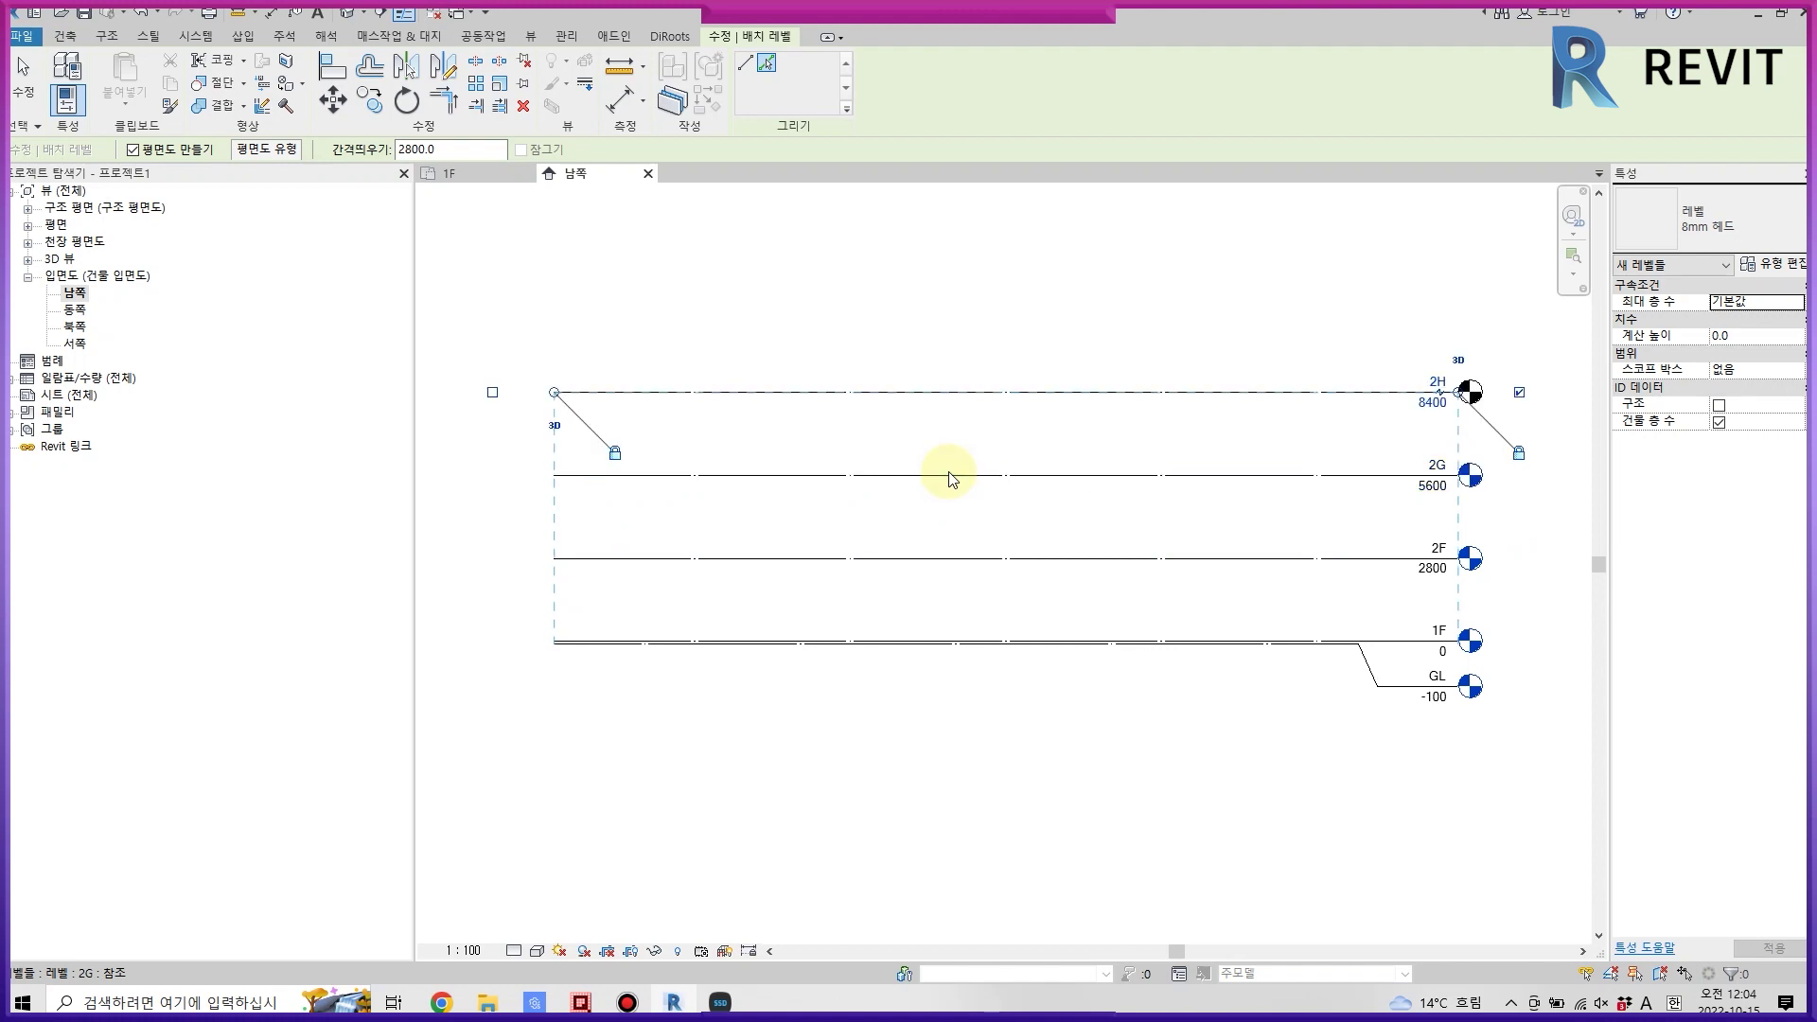
{"action": "left_click", "coordinate": [944, 392]}
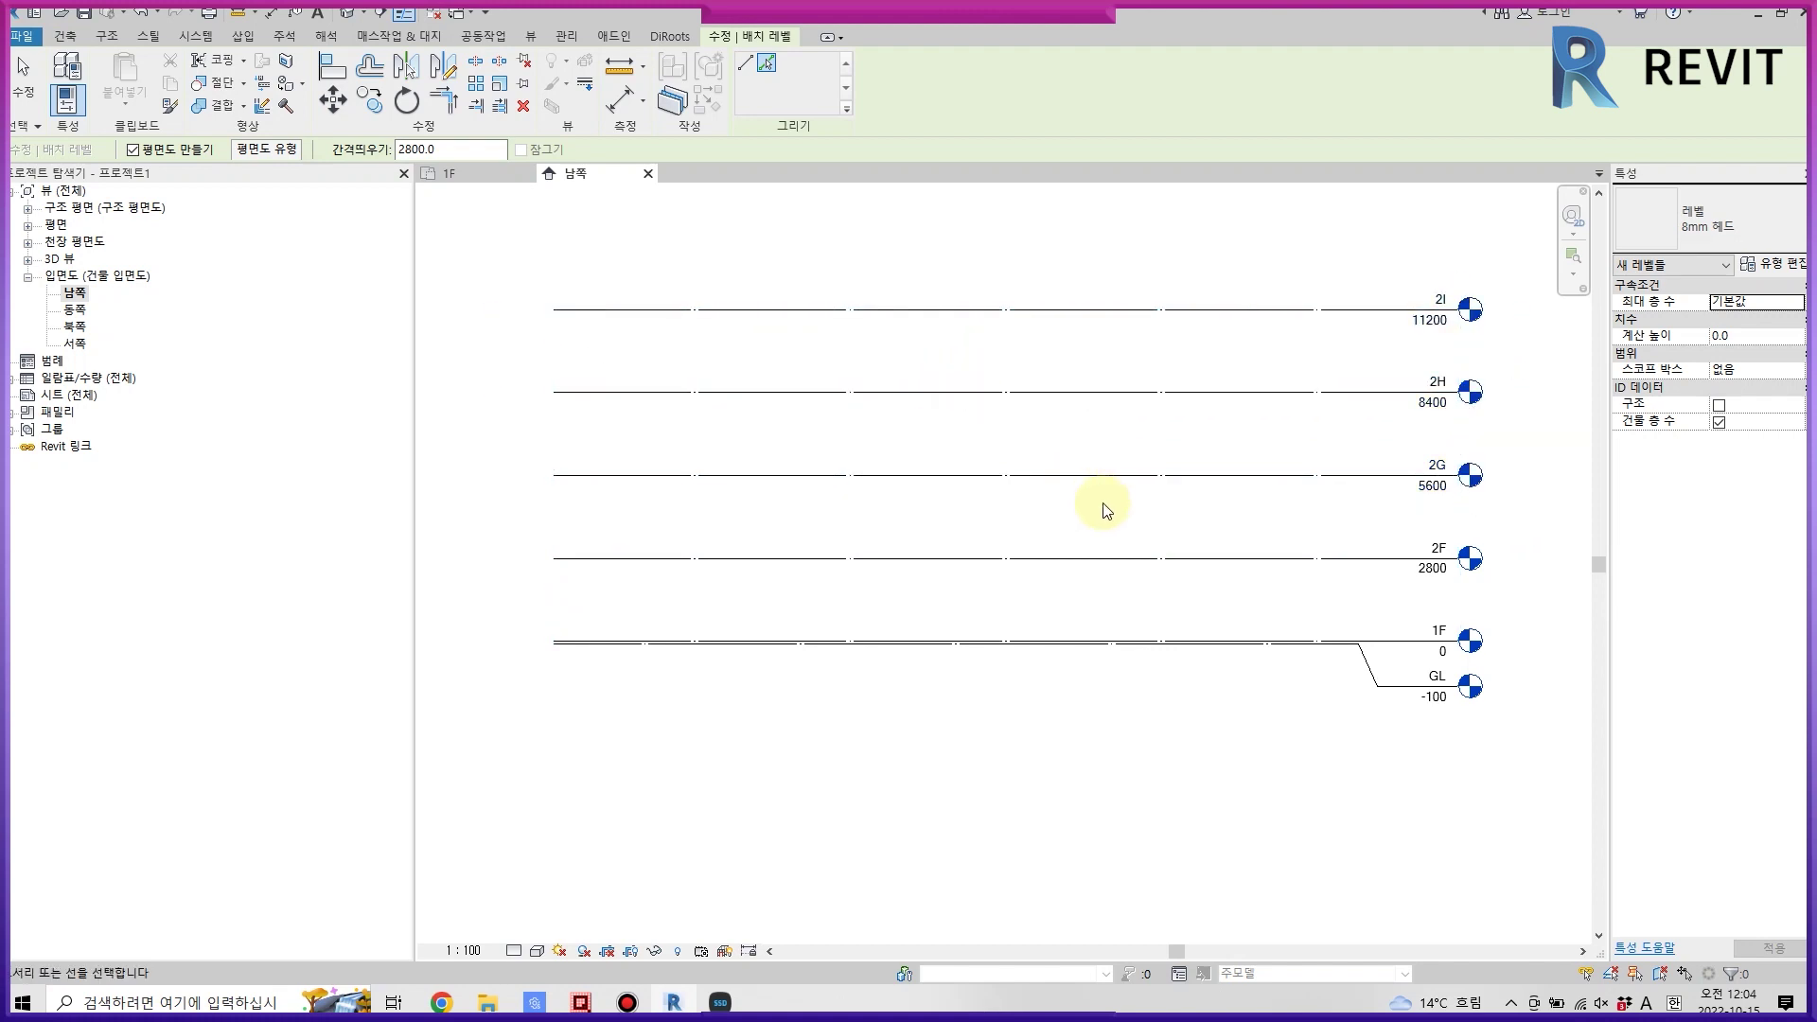
{"action": "key", "text": "Escape"}
{"action": "key", "text": "Escape"}
- Rename levels 2G, 2H and 2I to 3F, 4F and 5F
{"action": "left_click", "coordinate": [1440, 466]}
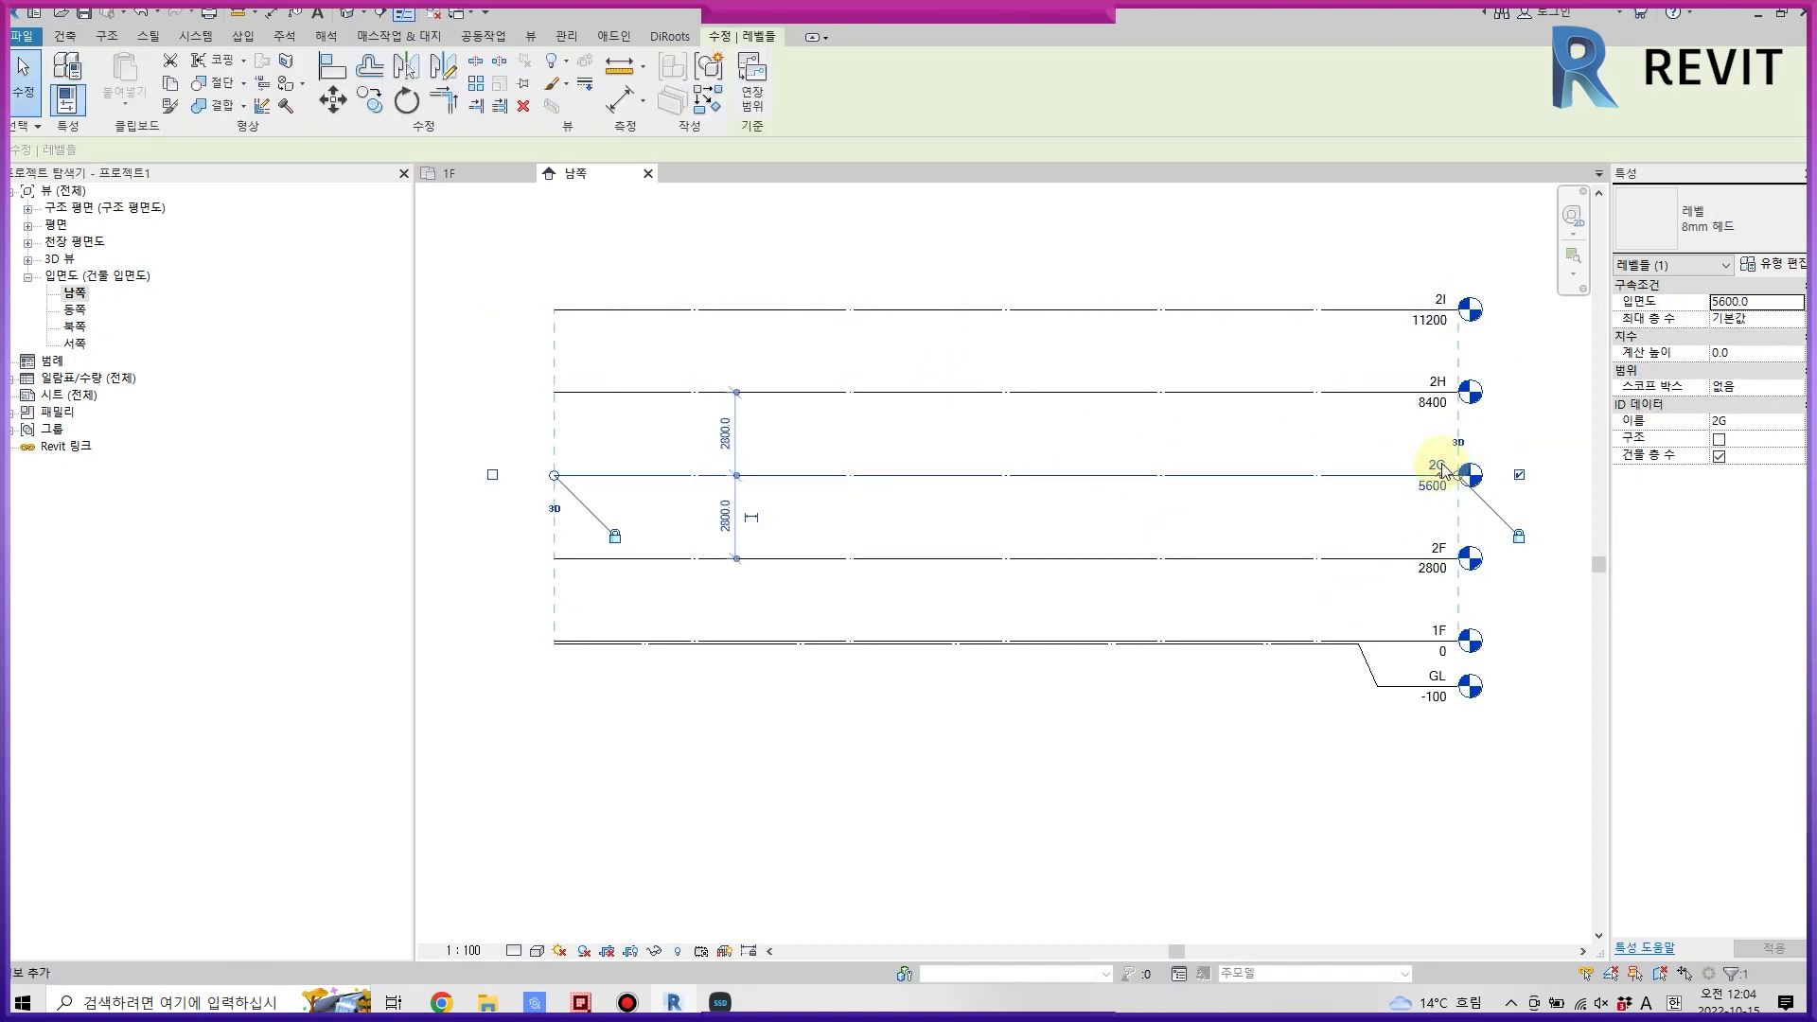
{"action": "scroll", "coordinate": [1441, 466], "scroll_direction": "up", "scroll_amount": 2}
{"action": "left_click", "coordinate": [1440, 464]}
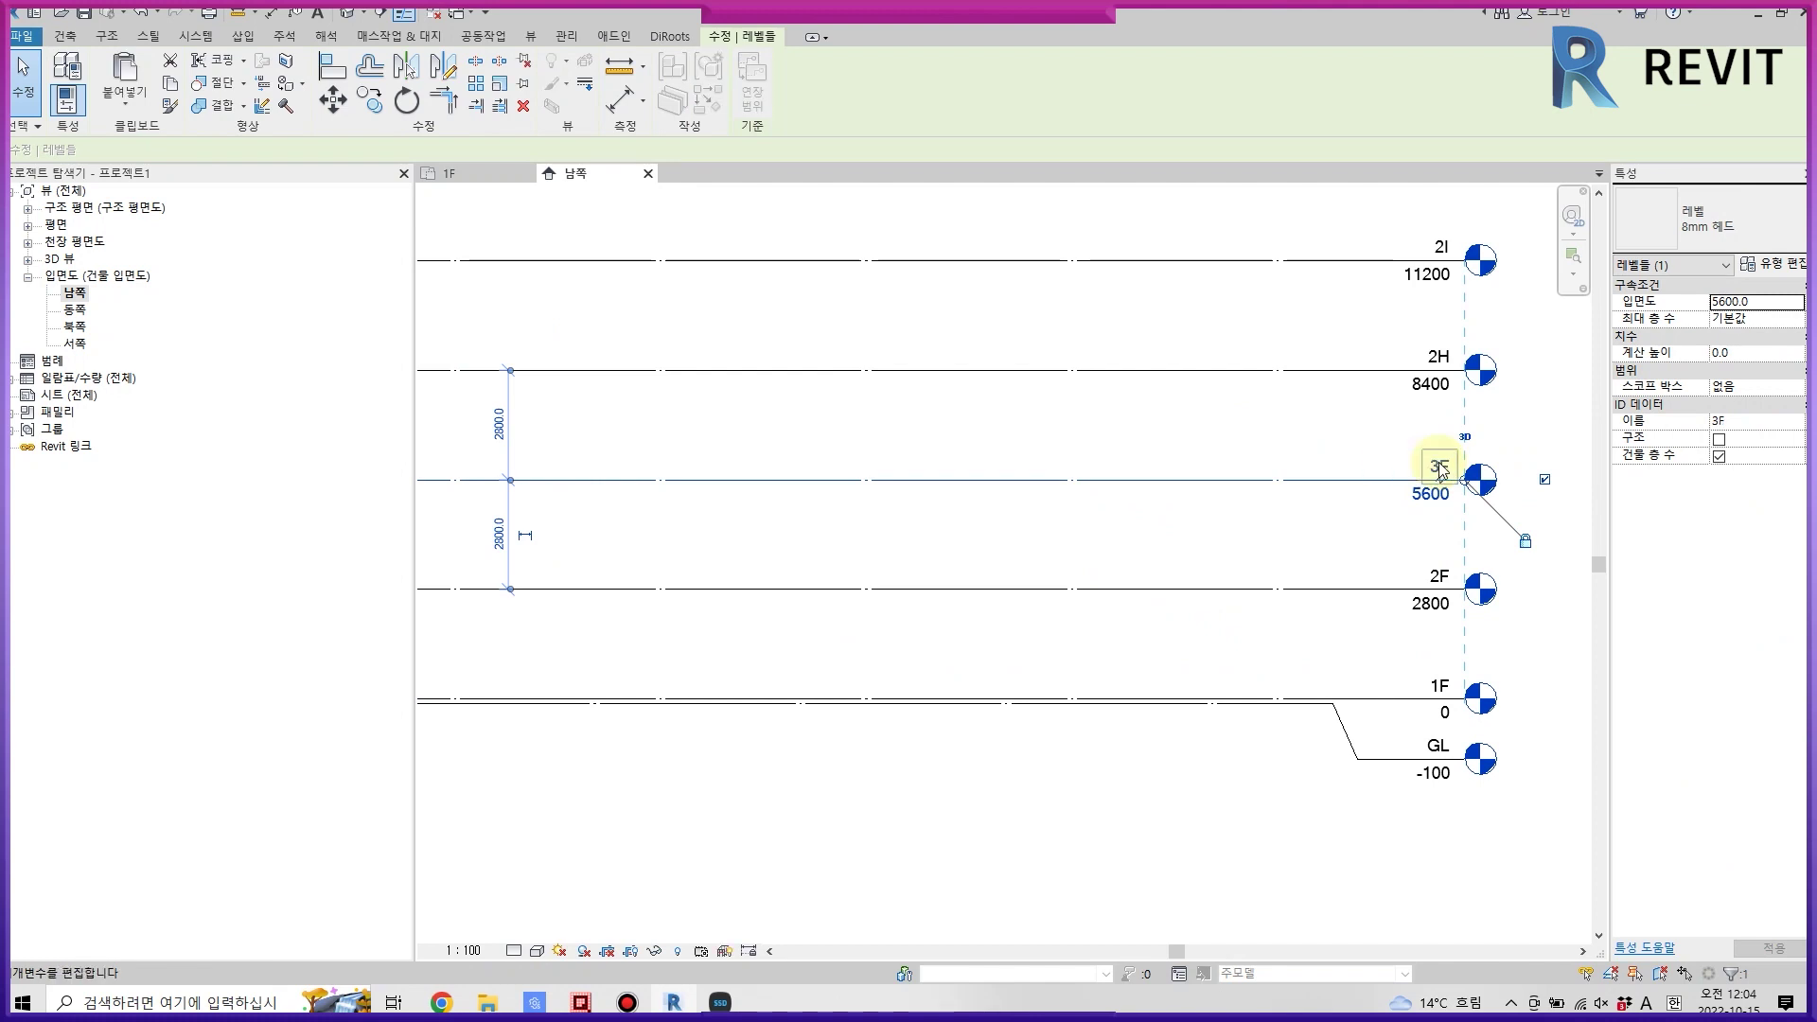
{"action": "left_click", "coordinate": [1438, 357]}
{"action": "left_click", "coordinate": [1442, 354]}
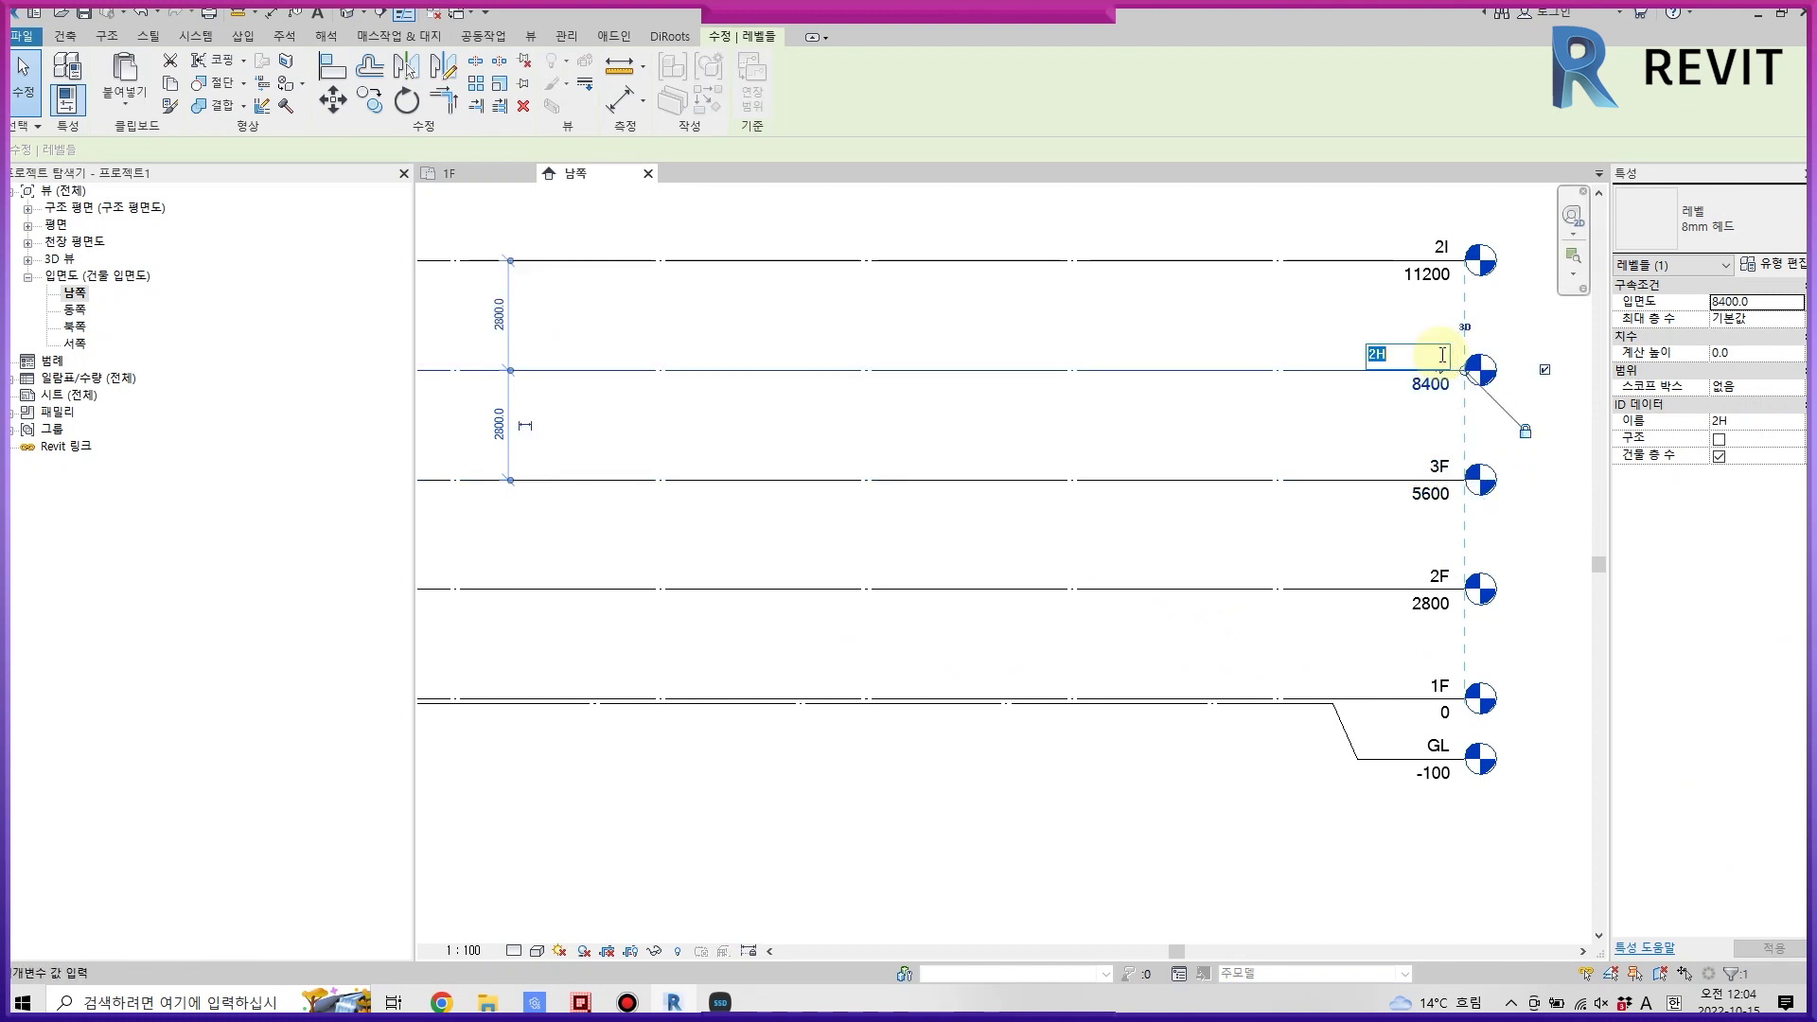
{"action": "type", "text": "4F"}
{"action": "key", "text": "Return"}
{"action": "left_click", "coordinate": [1439, 244]}
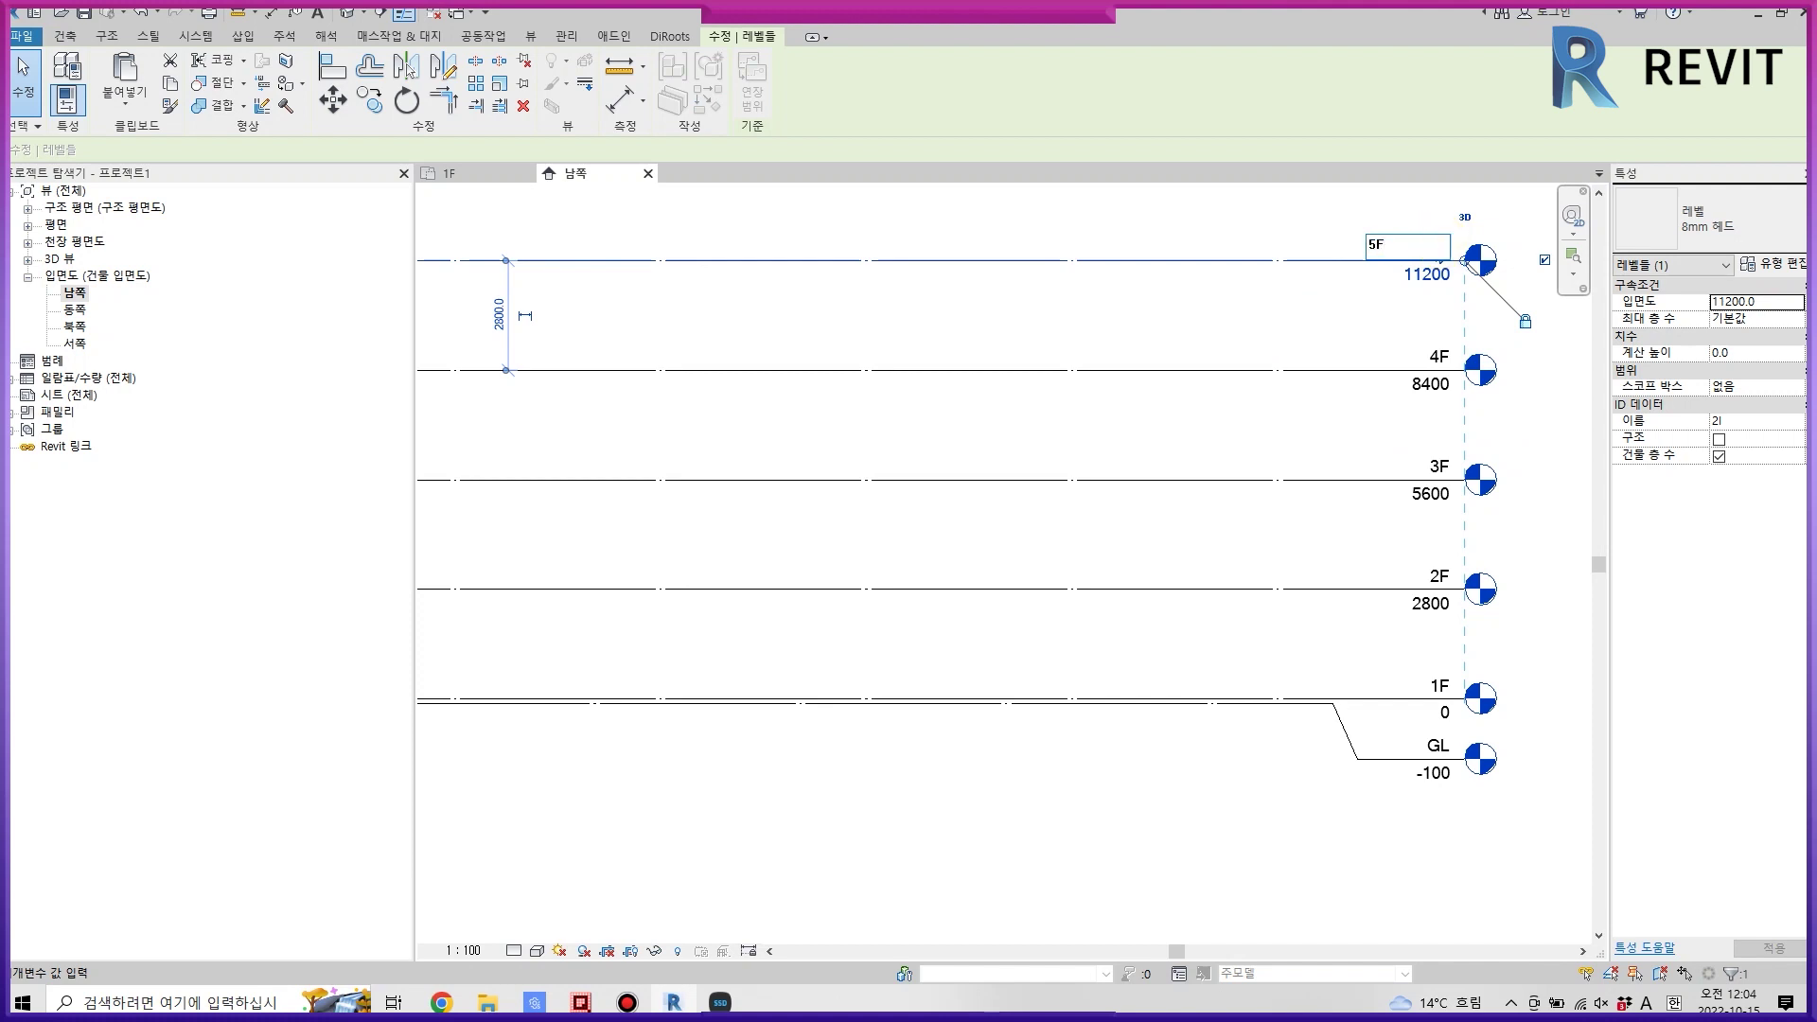
{"action": "key", "text": "Return"}
{"action": "scroll", "coordinate": [1351, 682], "scroll_direction": "down", "scroll_amount": 2}
- Add an RF level at 14200 above 5F
{"action": "key", "text": "l"}
{"action": "key", "text": "l"}
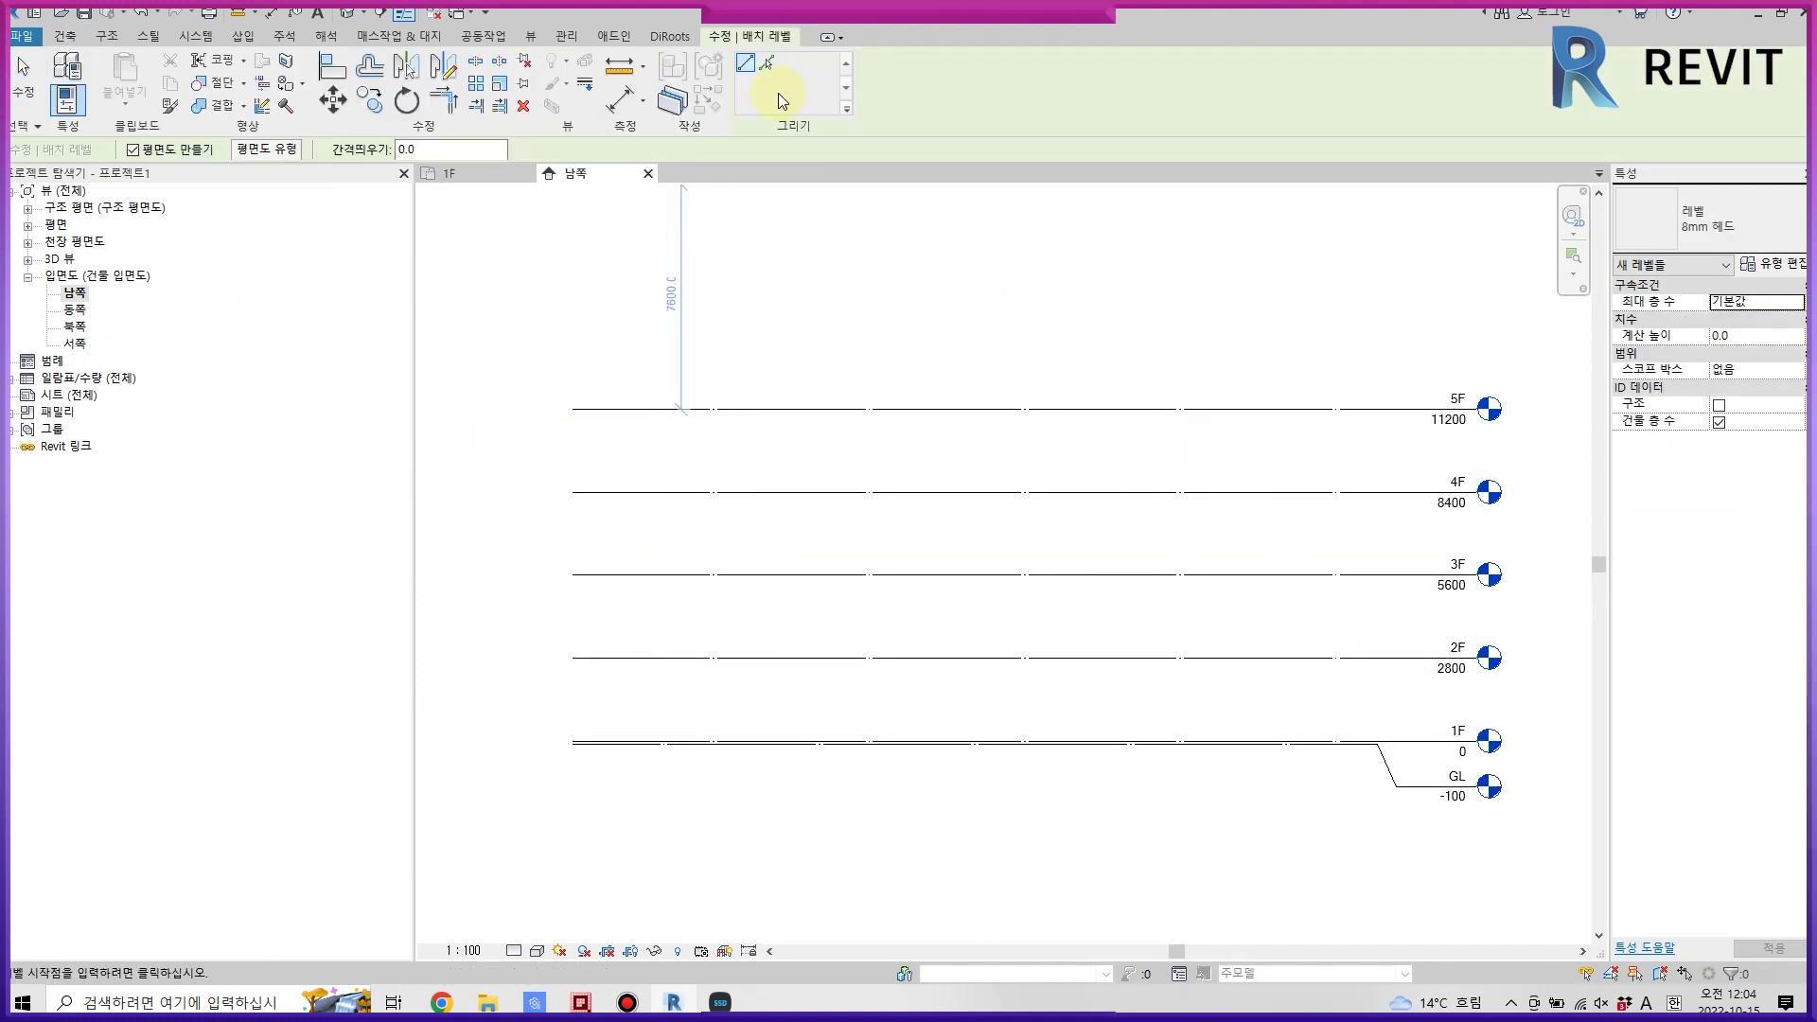
{"action": "type", "text": "3000"}
{"action": "left_click", "coordinate": [573, 320]}
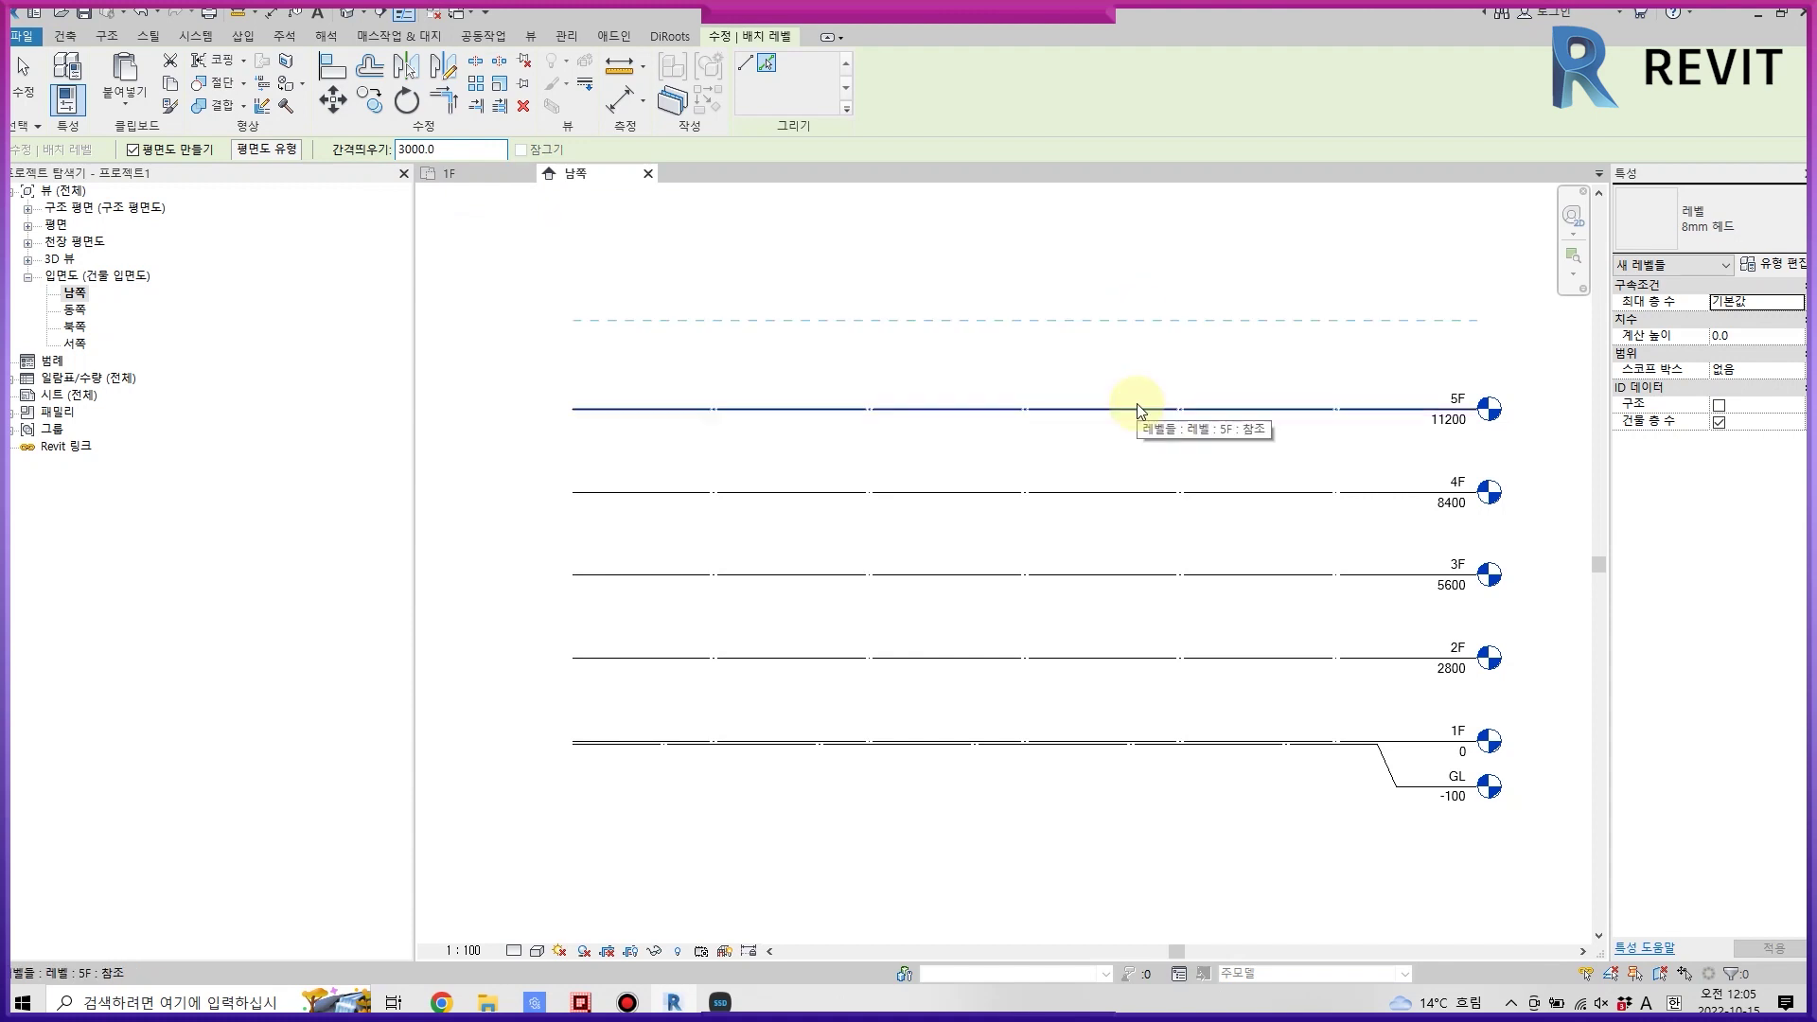
{"action": "left_click", "coordinate": [1478, 320]}
{"action": "left_click", "coordinate": [1424, 304]}
{"action": "type", "text": "RF"}
{"action": "key", "text": "Return"}
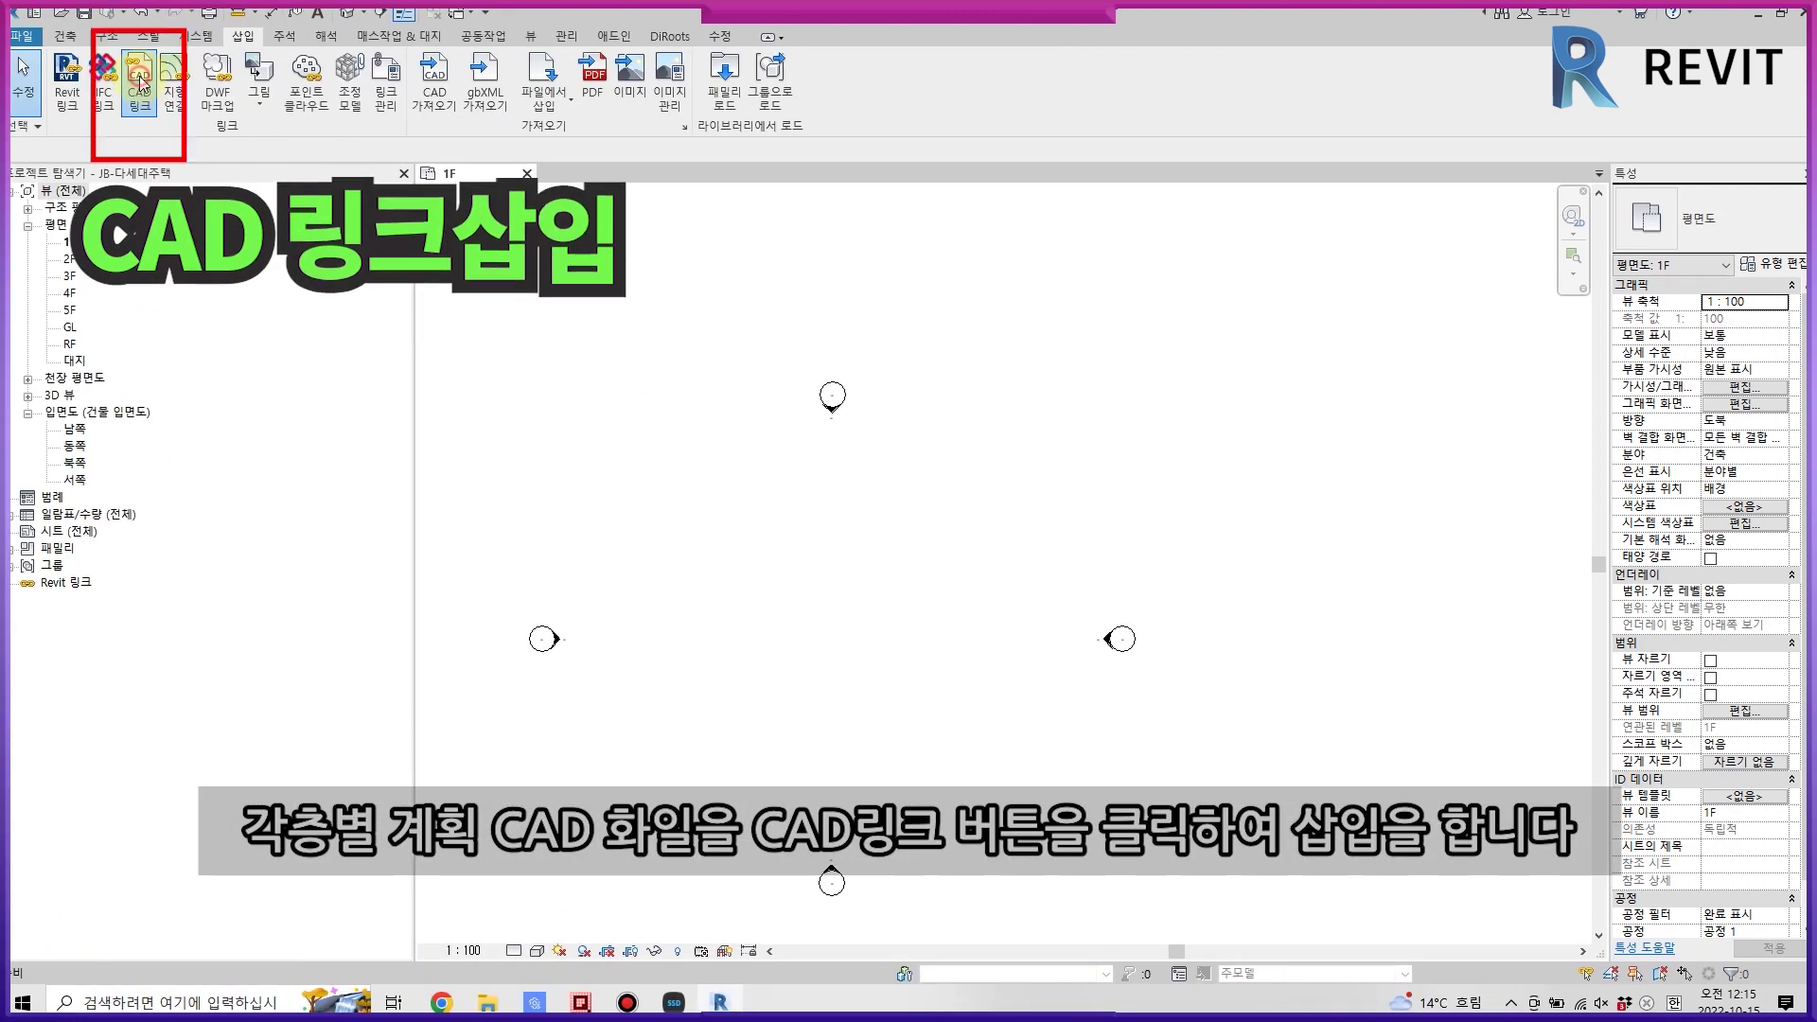
- Link the 1F DWG into the 1F plan in millimetres
{"action": "left_click", "coordinate": [139, 83]}
{"action": "left_click", "coordinate": [701, 328]}
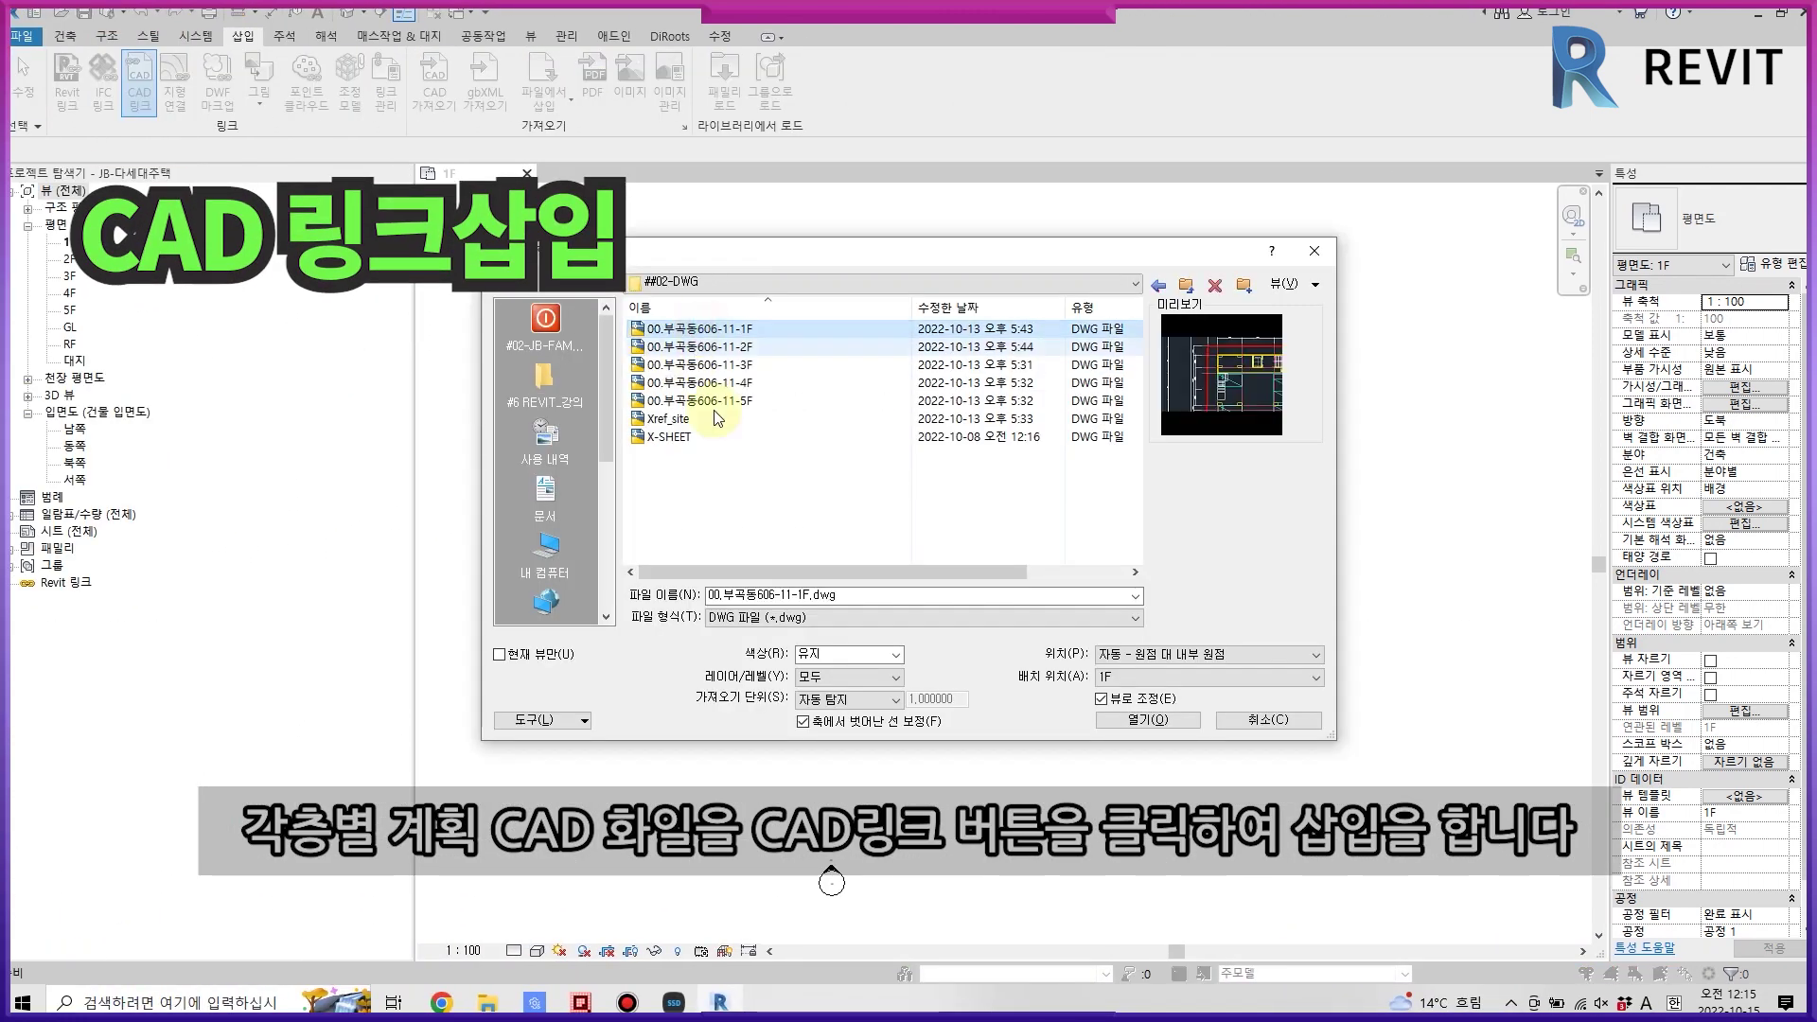
{"action": "left_click", "coordinate": [849, 699]}
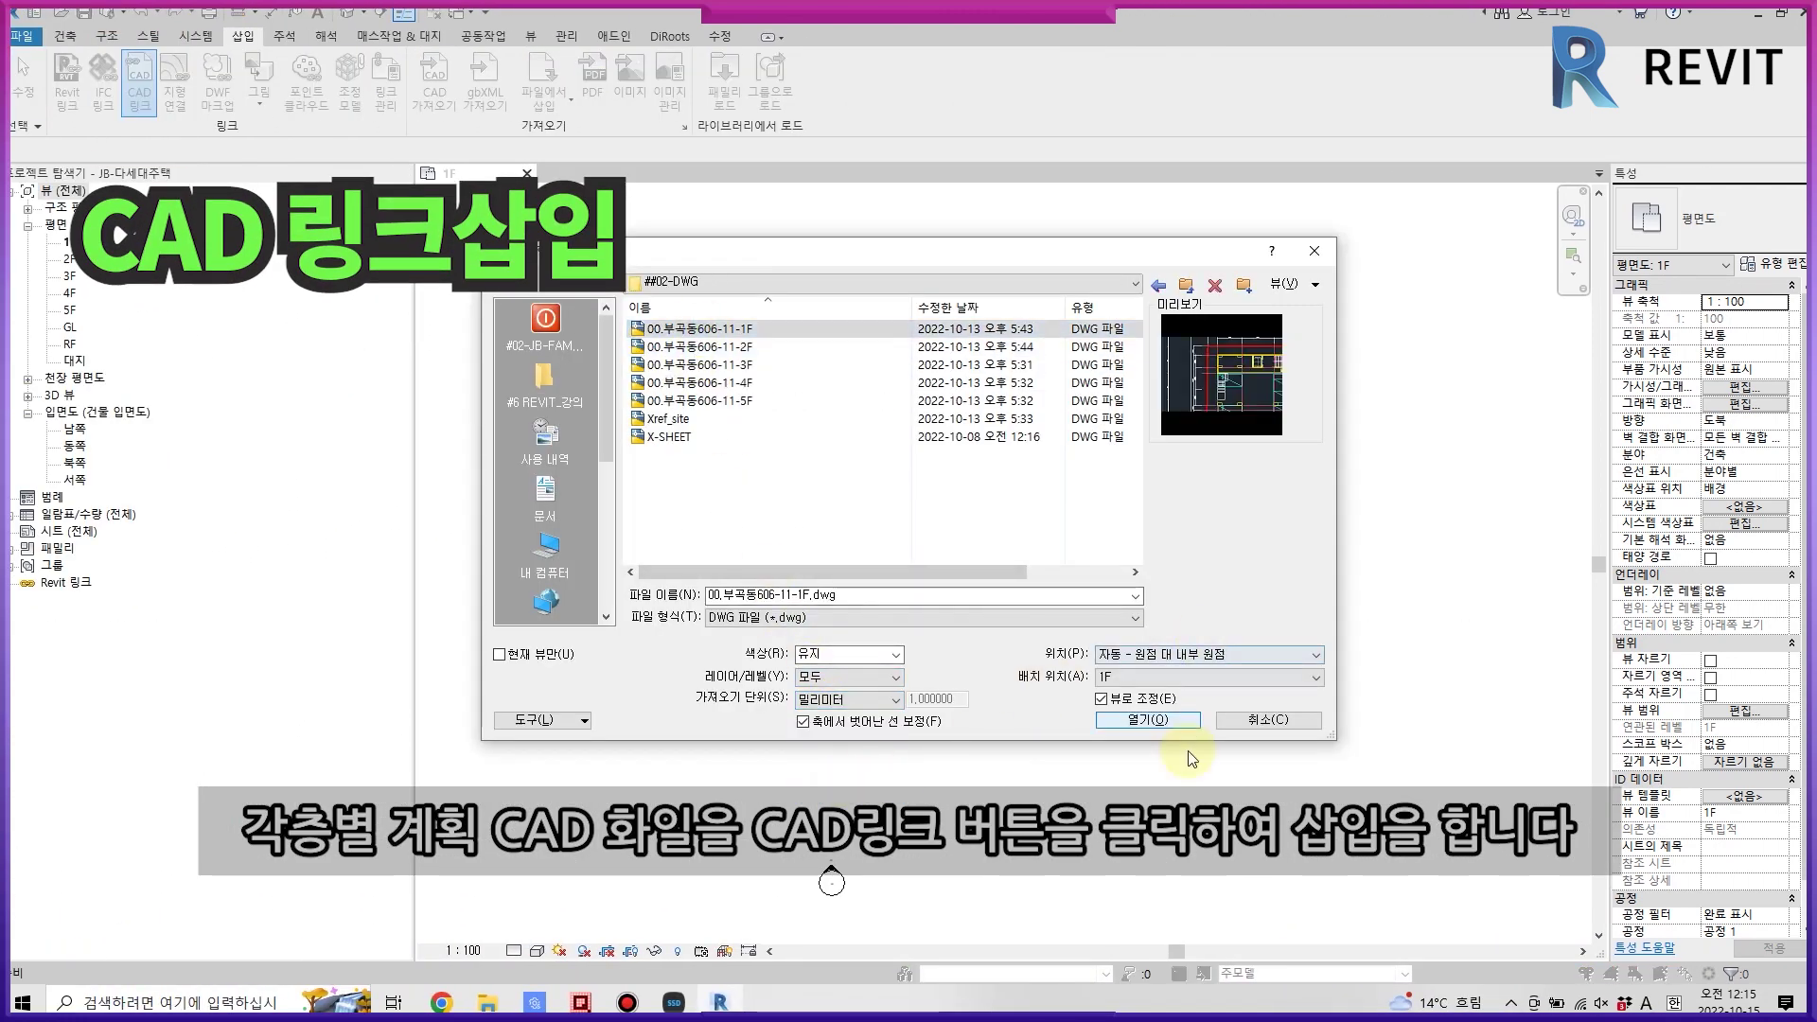
{"action": "left_click", "coordinate": [1134, 721]}
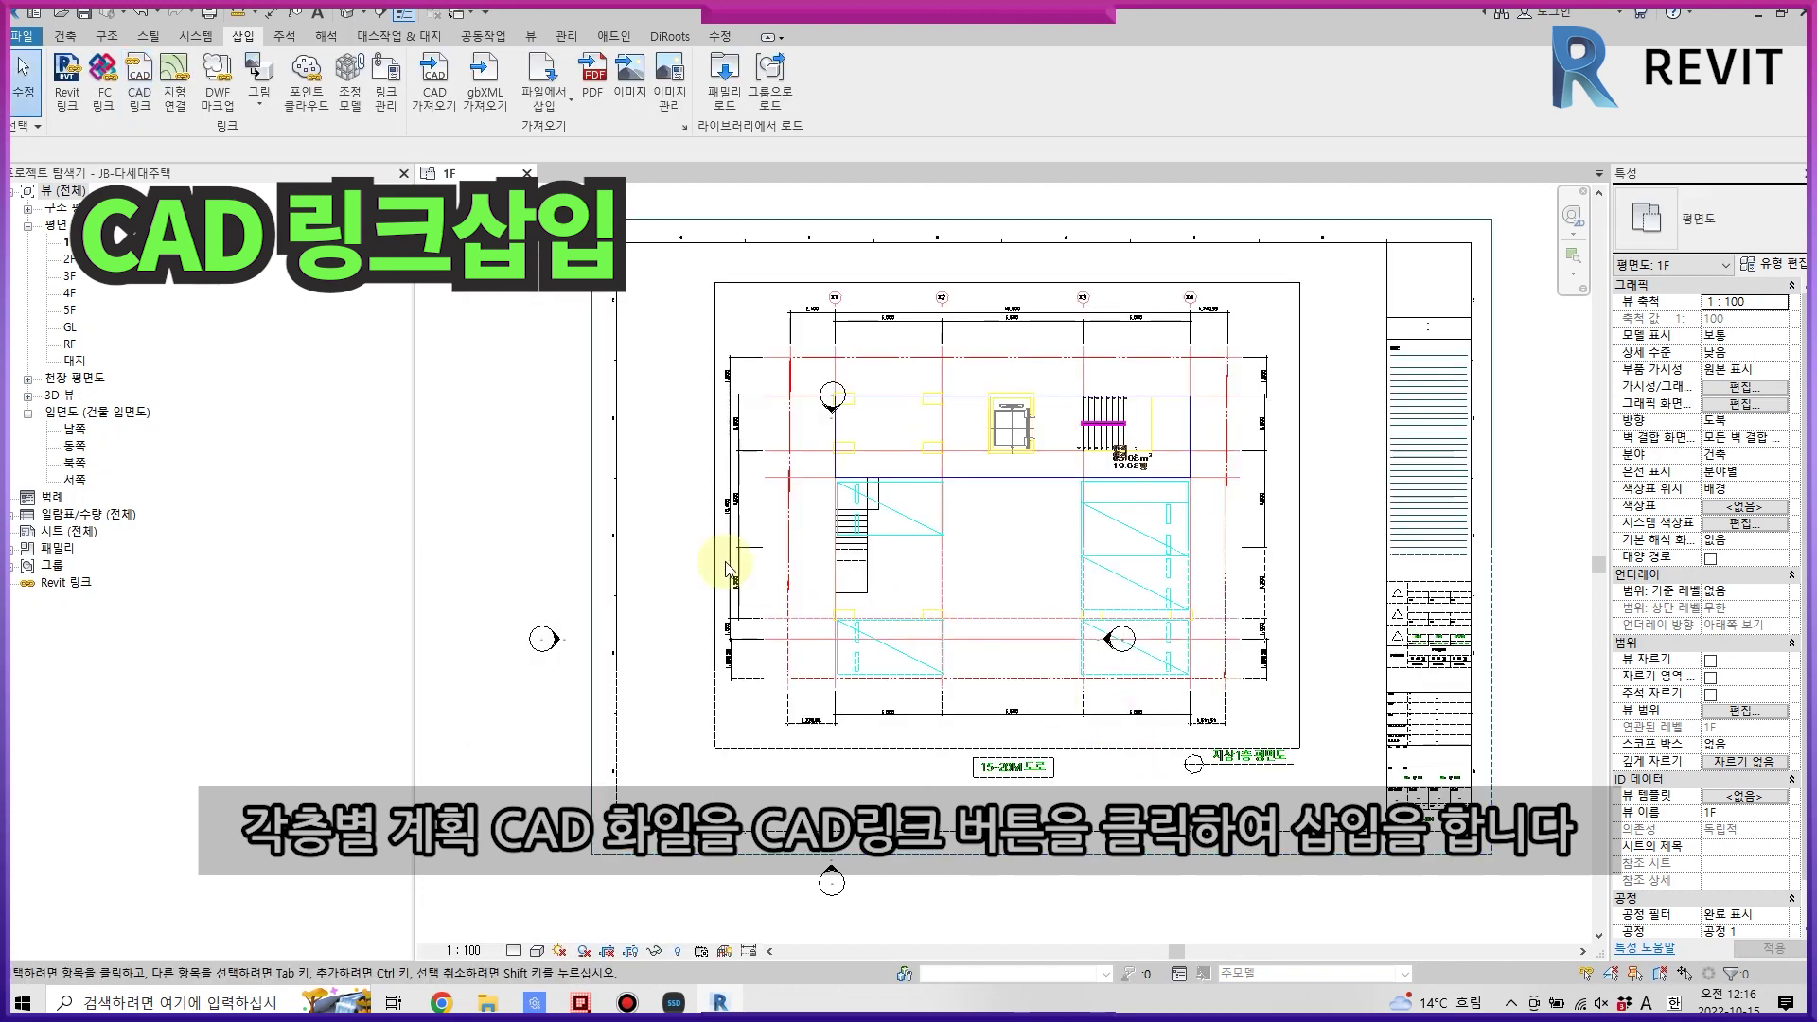
- Link the 2F and 3F DWG plans into their floor plans
{"action": "double_click", "coordinate": [69, 258]}
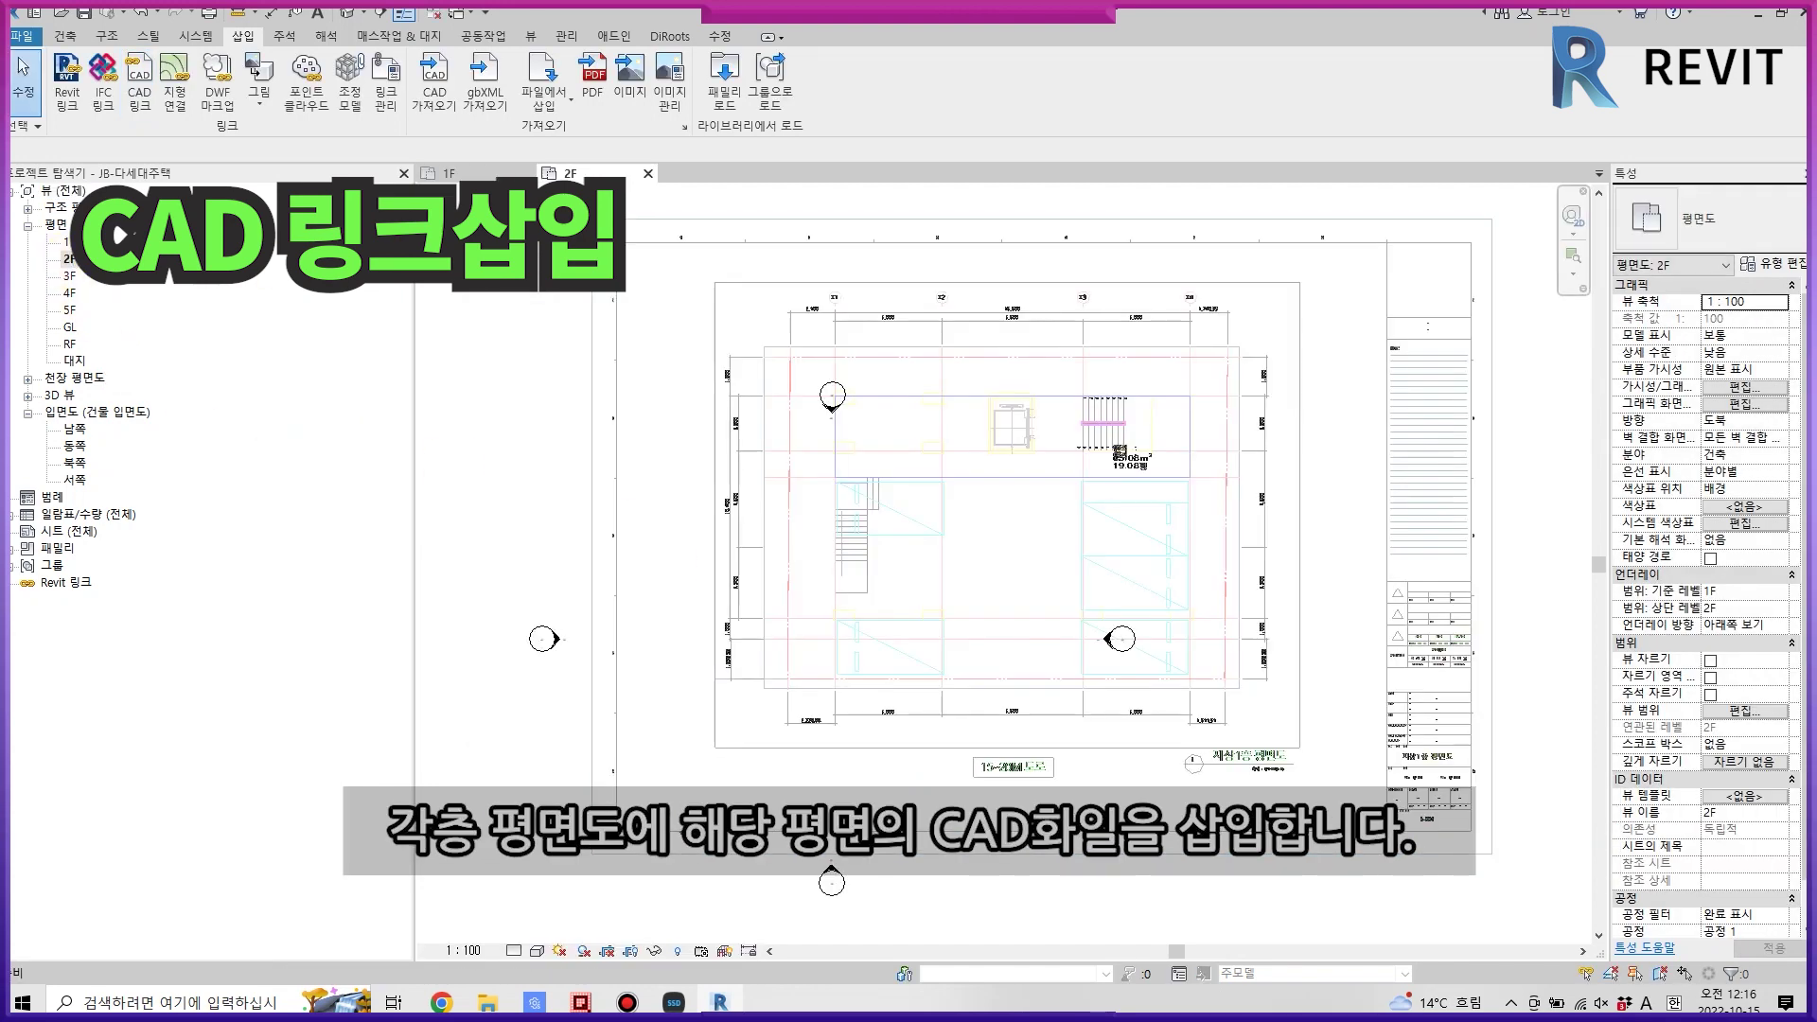
{"action": "left_click", "coordinate": [139, 83]}
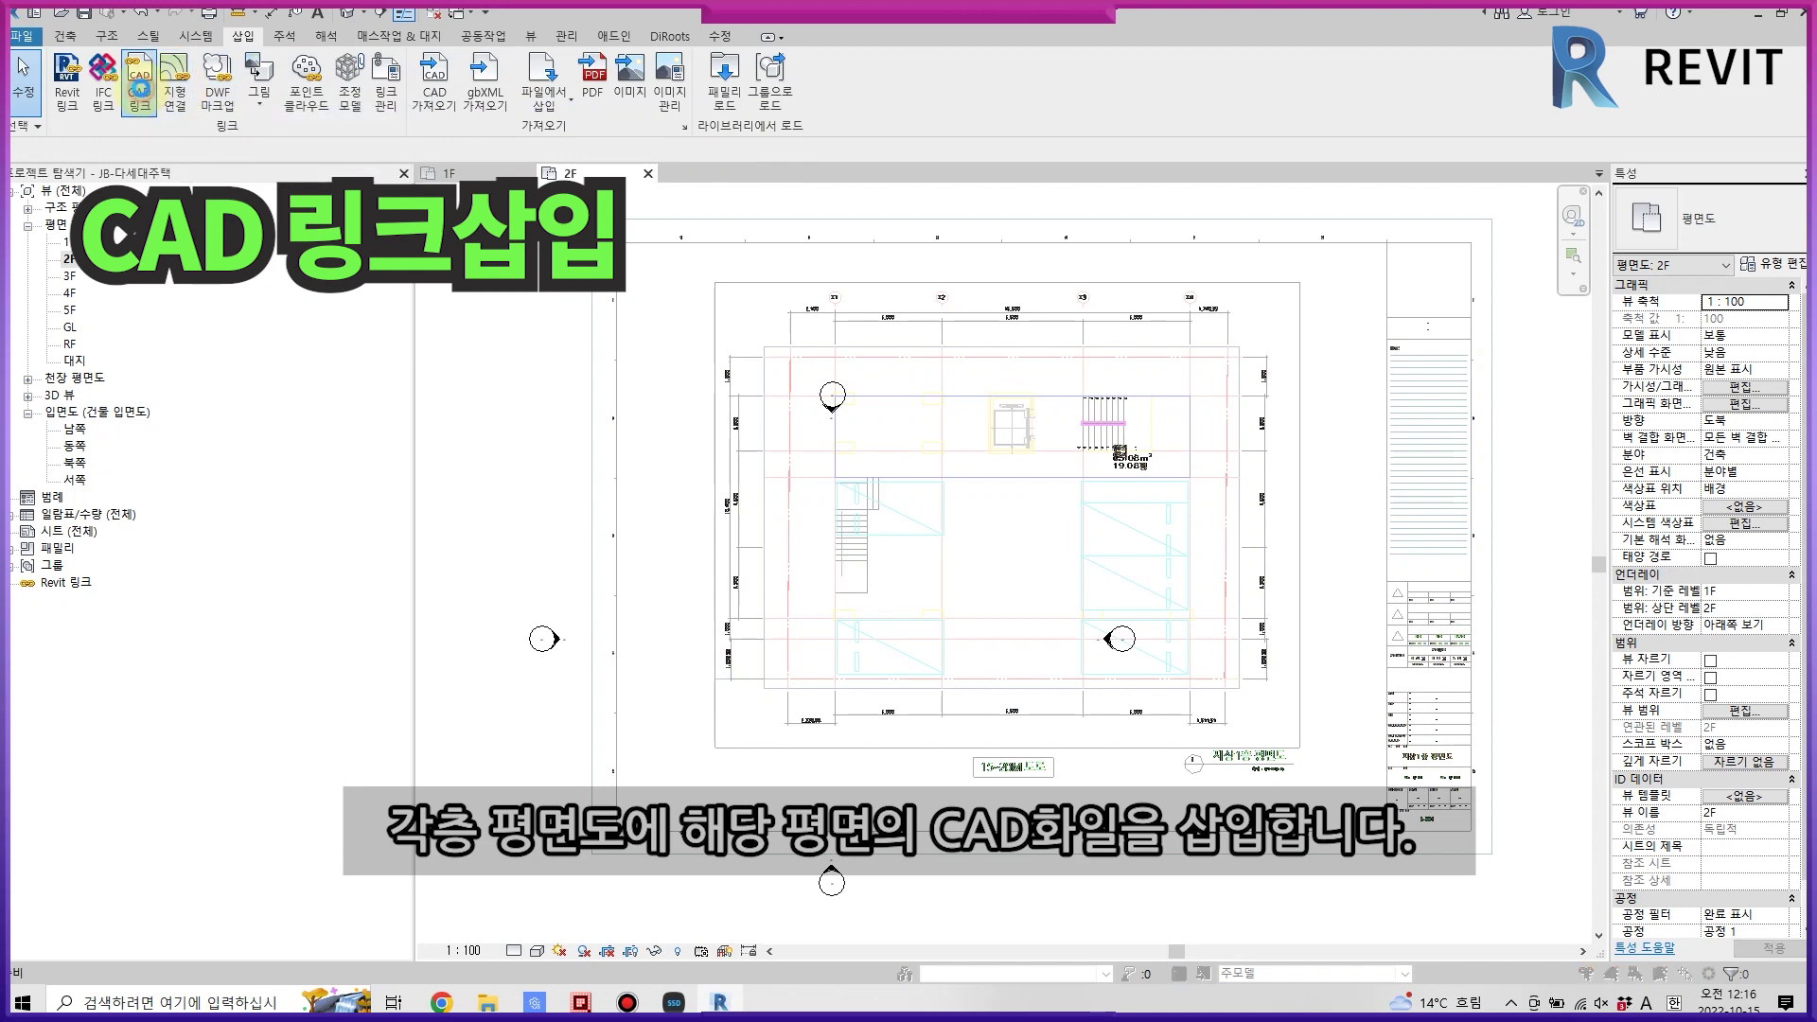
{"action": "left_click", "coordinate": [698, 346]}
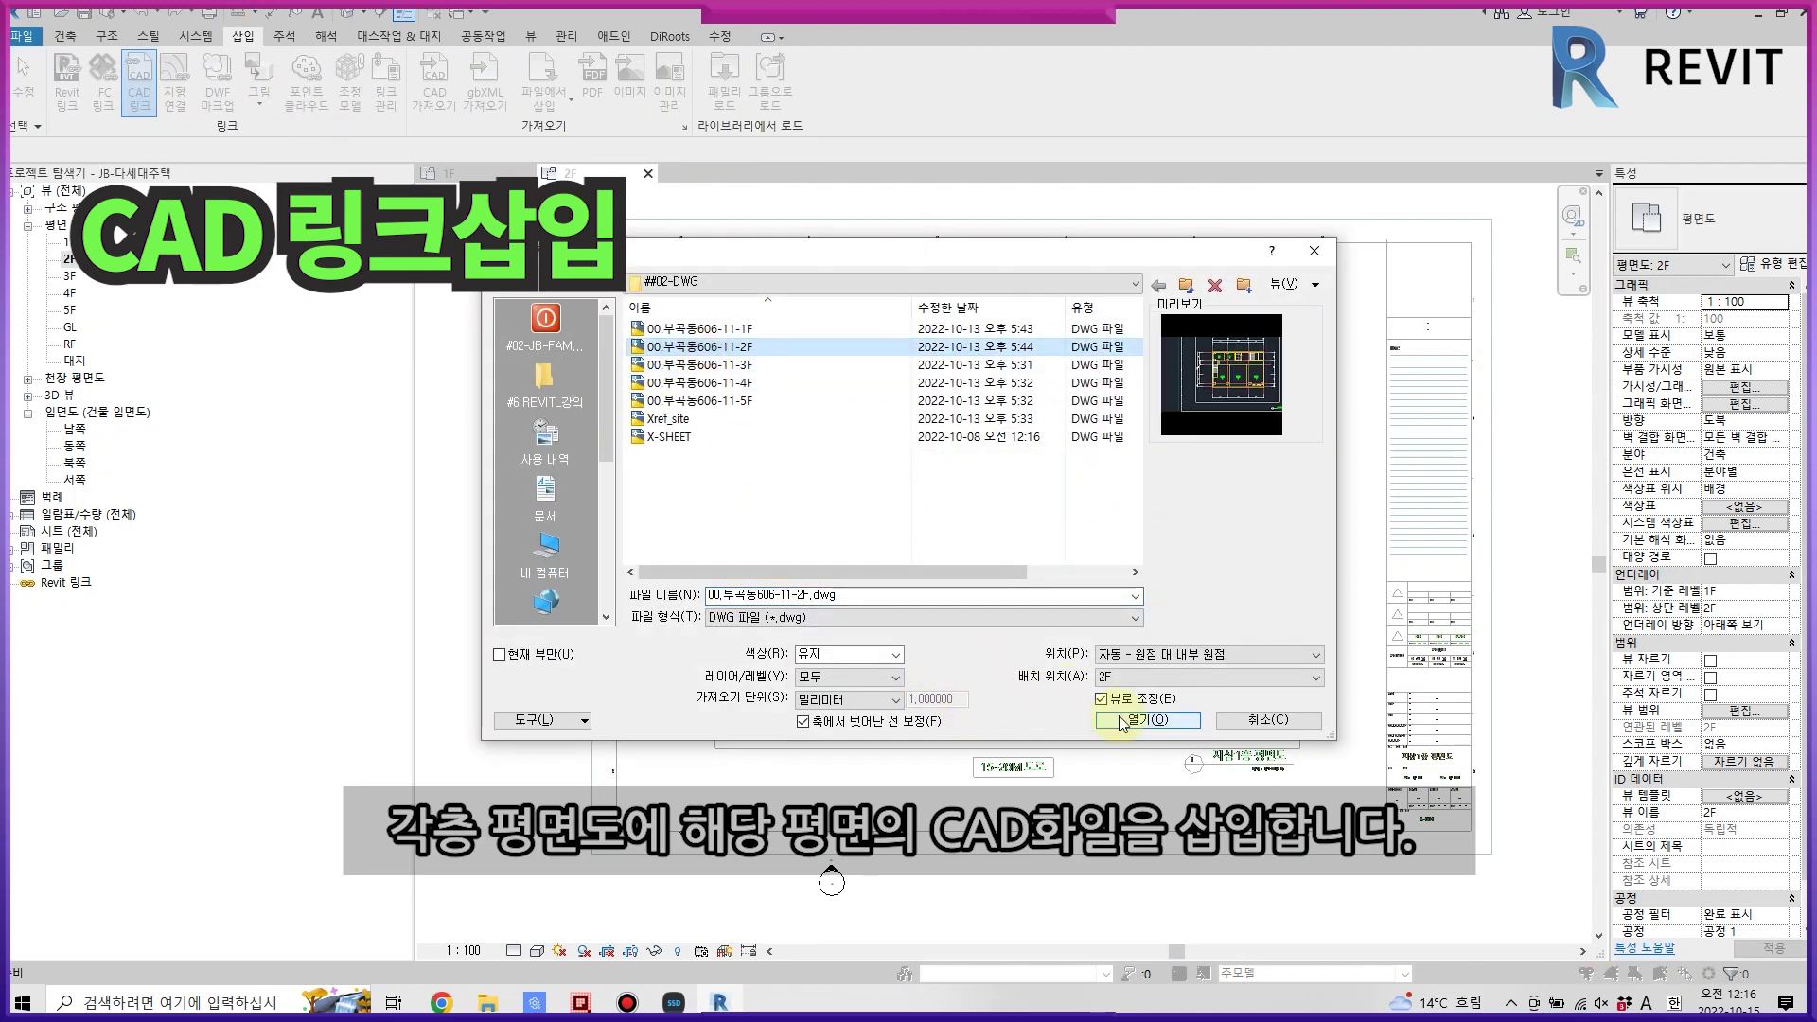
{"action": "left_click", "coordinate": [1123, 721]}
{"action": "double_click", "coordinate": [69, 275]}
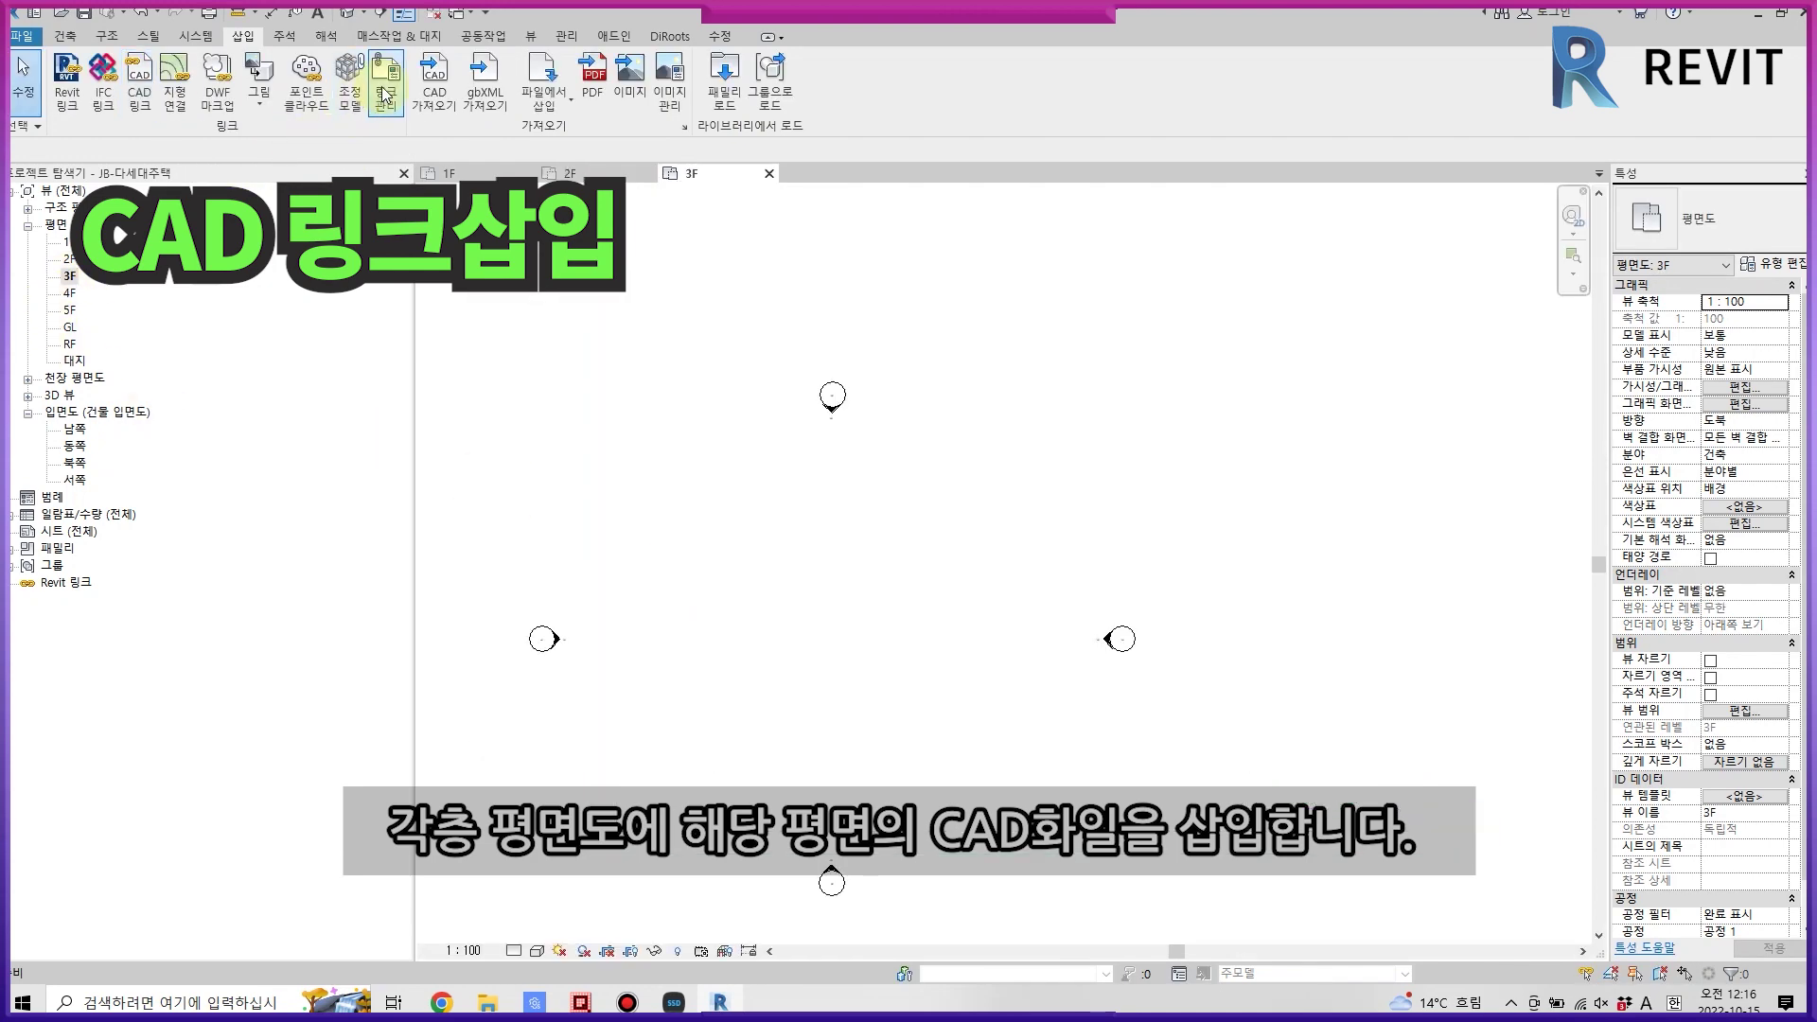
{"action": "left_click", "coordinate": [139, 83]}
{"action": "left_click", "coordinate": [700, 364]}
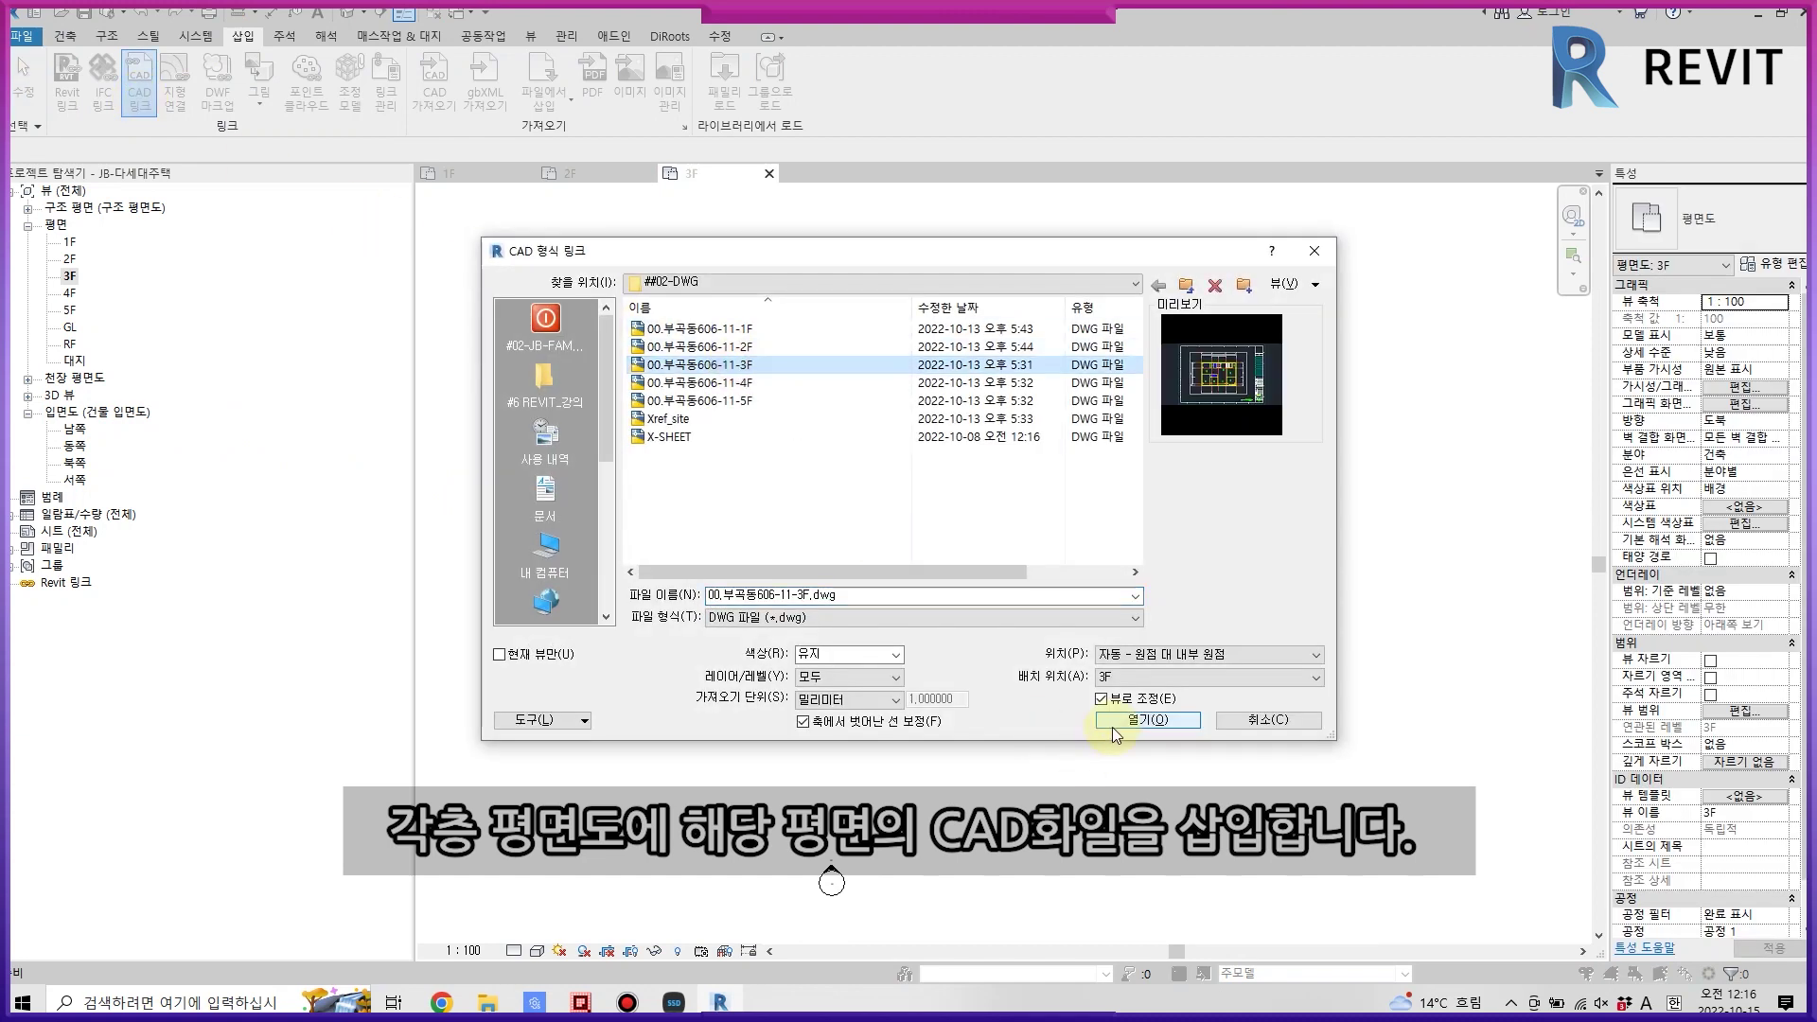
{"action": "left_click", "coordinate": [1117, 721]}
- Link the 4F and 5F DWG plans into their floor plans
{"action": "double_click", "coordinate": [69, 293]}
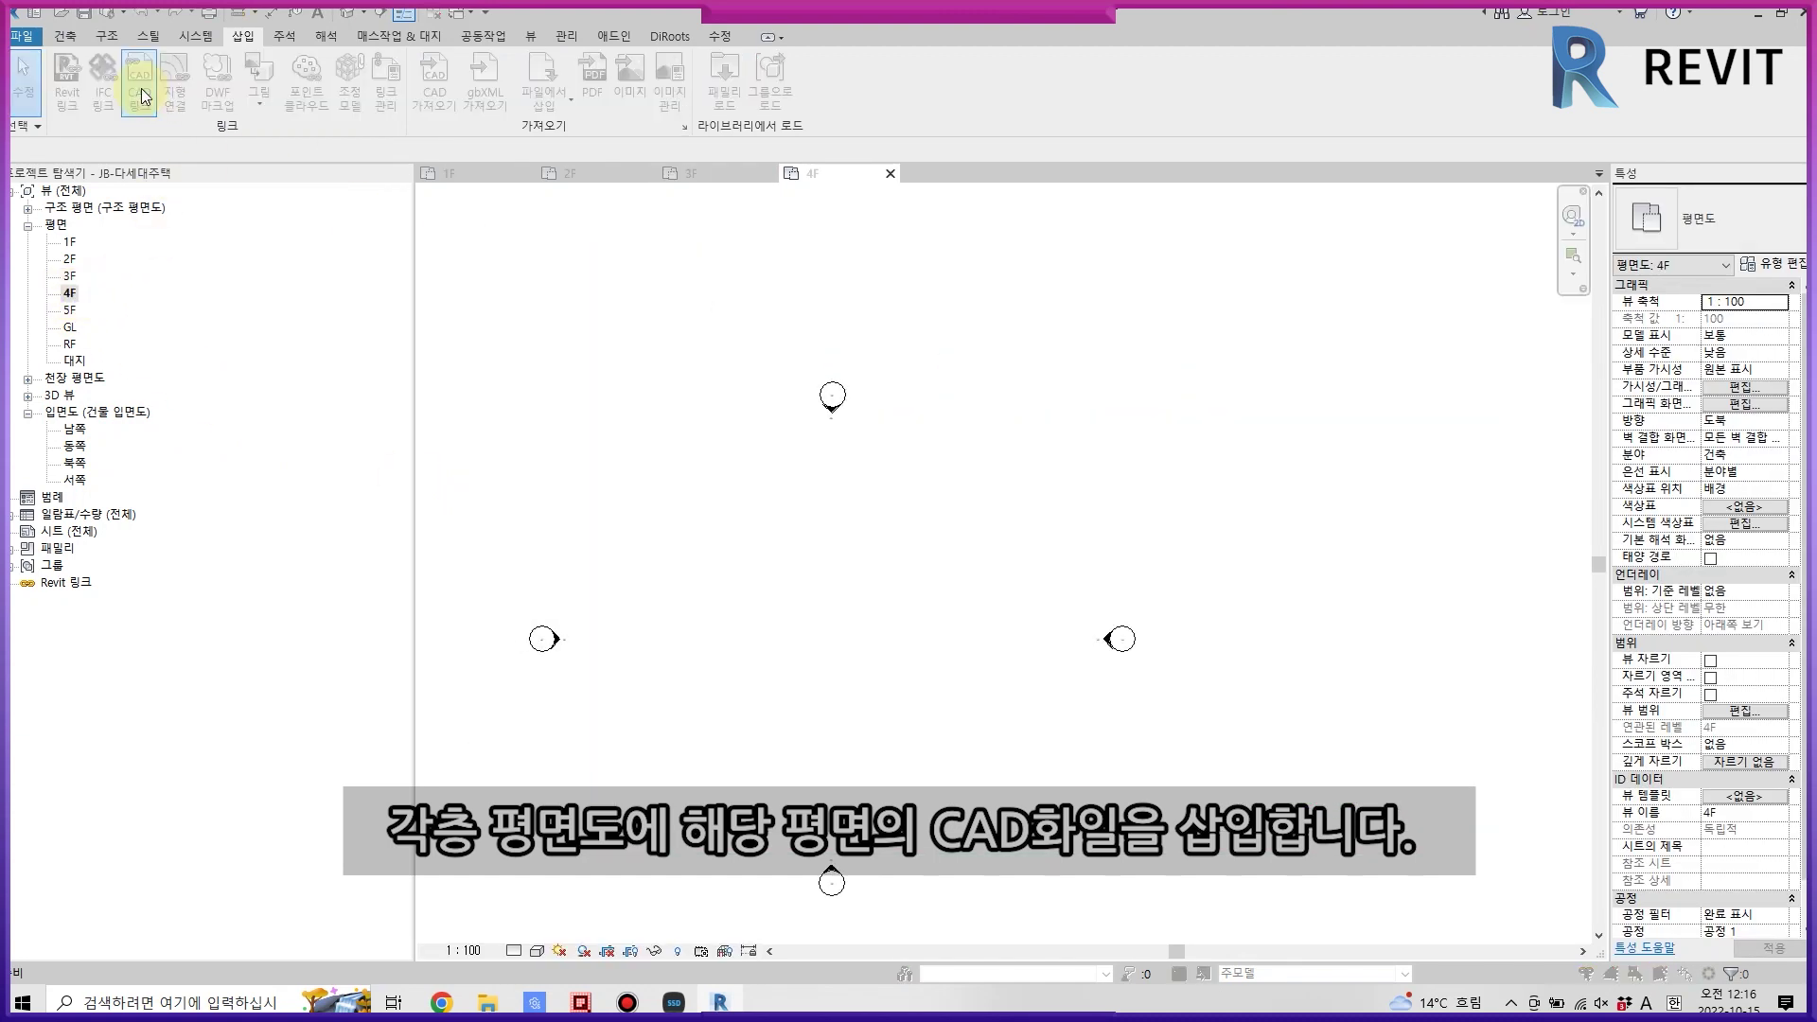
{"action": "left_click", "coordinate": [142, 92]}
{"action": "left_click", "coordinate": [700, 382]}
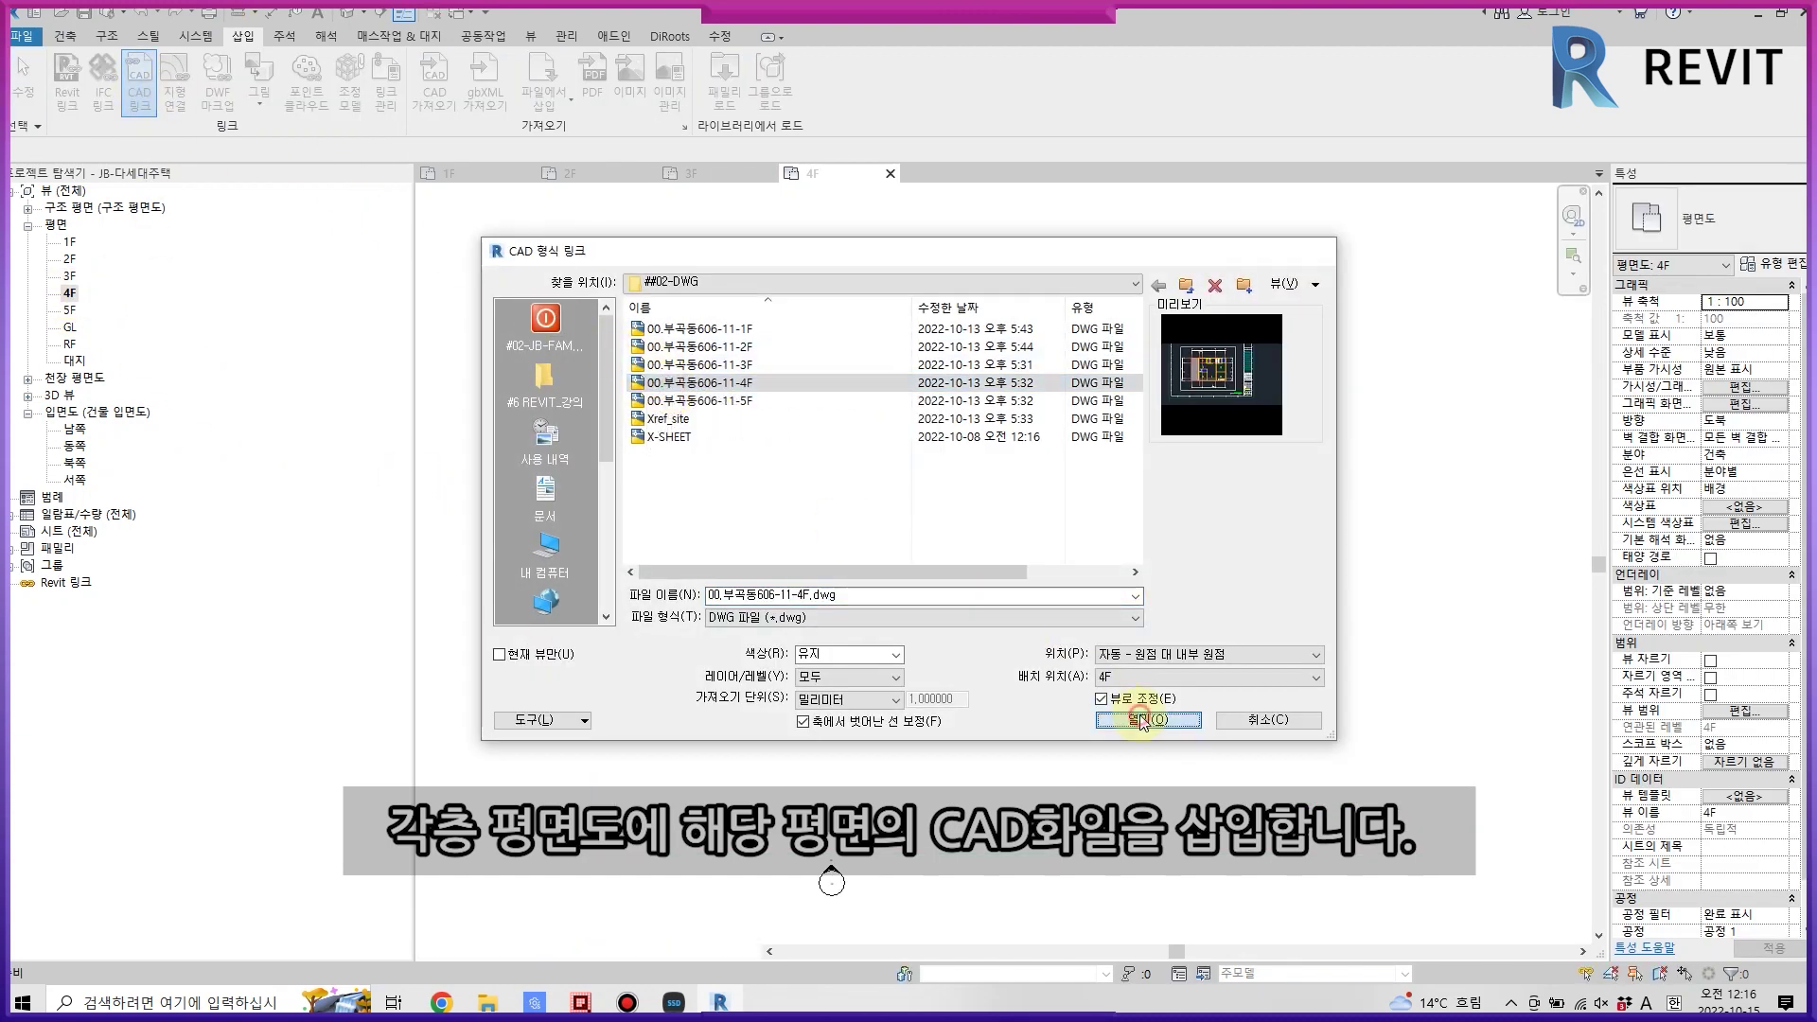
{"action": "left_click", "coordinate": [1141, 721]}
{"action": "double_click", "coordinate": [69, 309]}
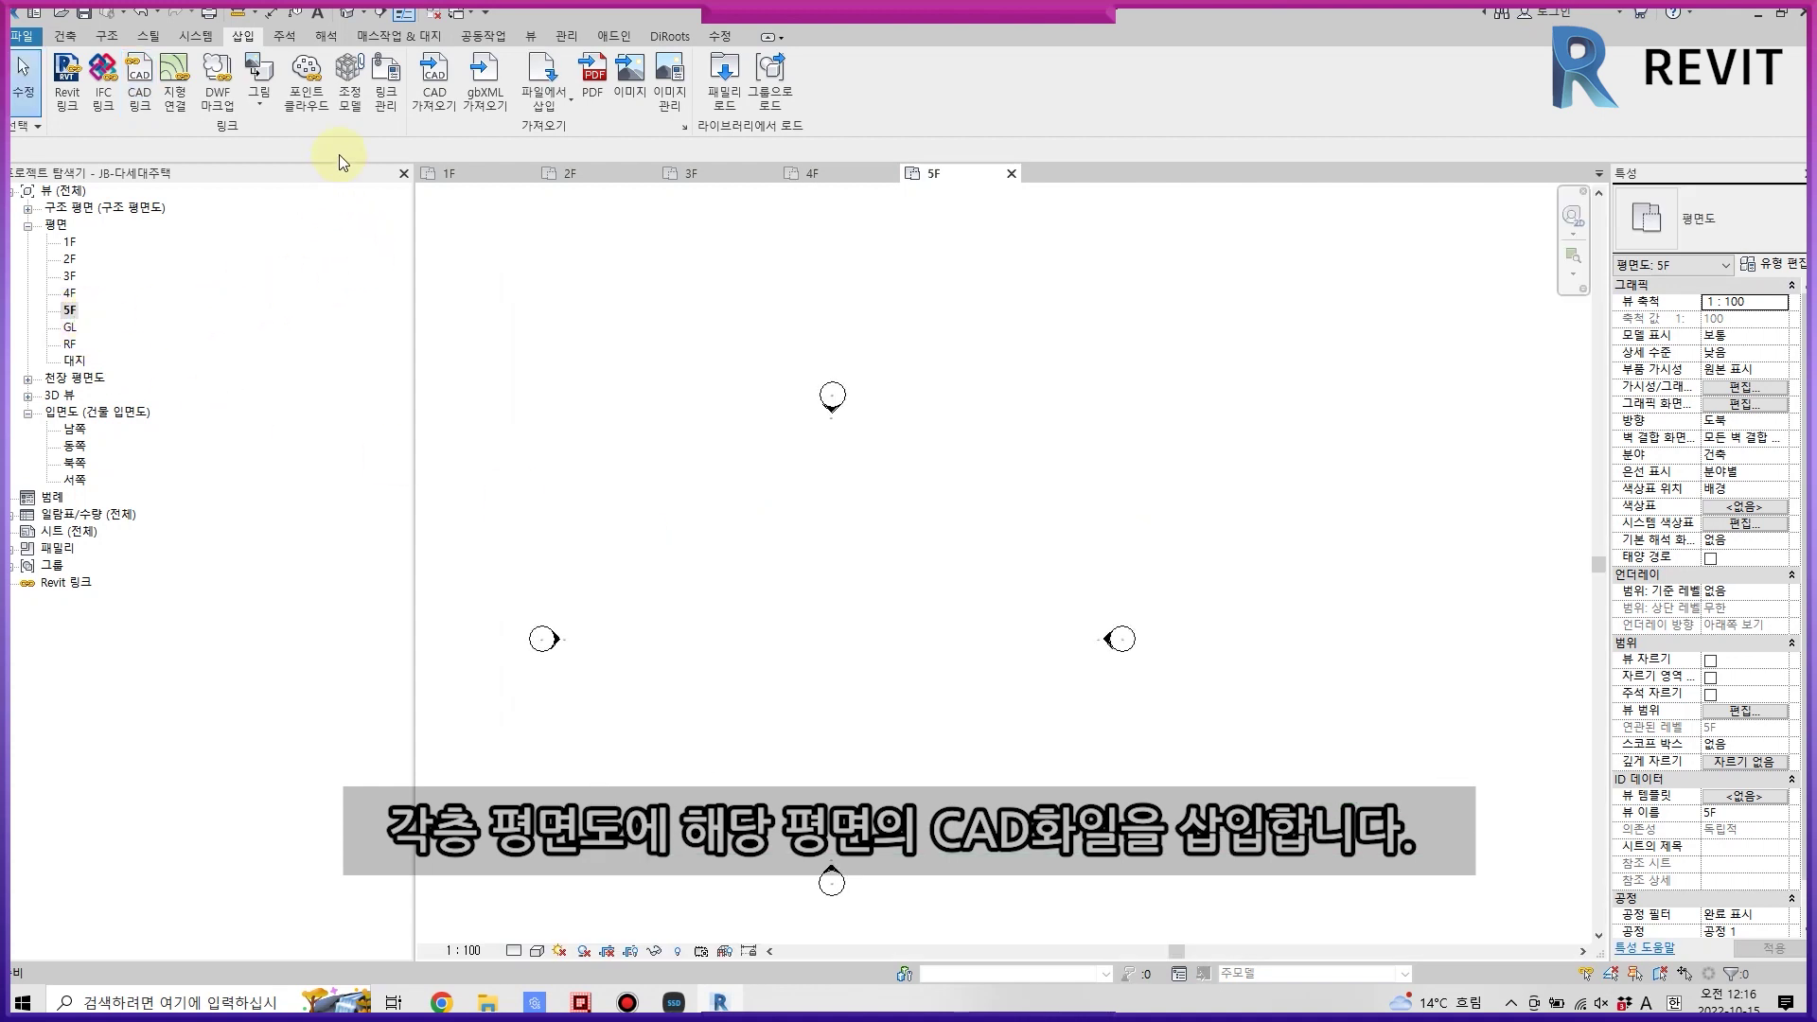
{"action": "left_click", "coordinate": [139, 93]}
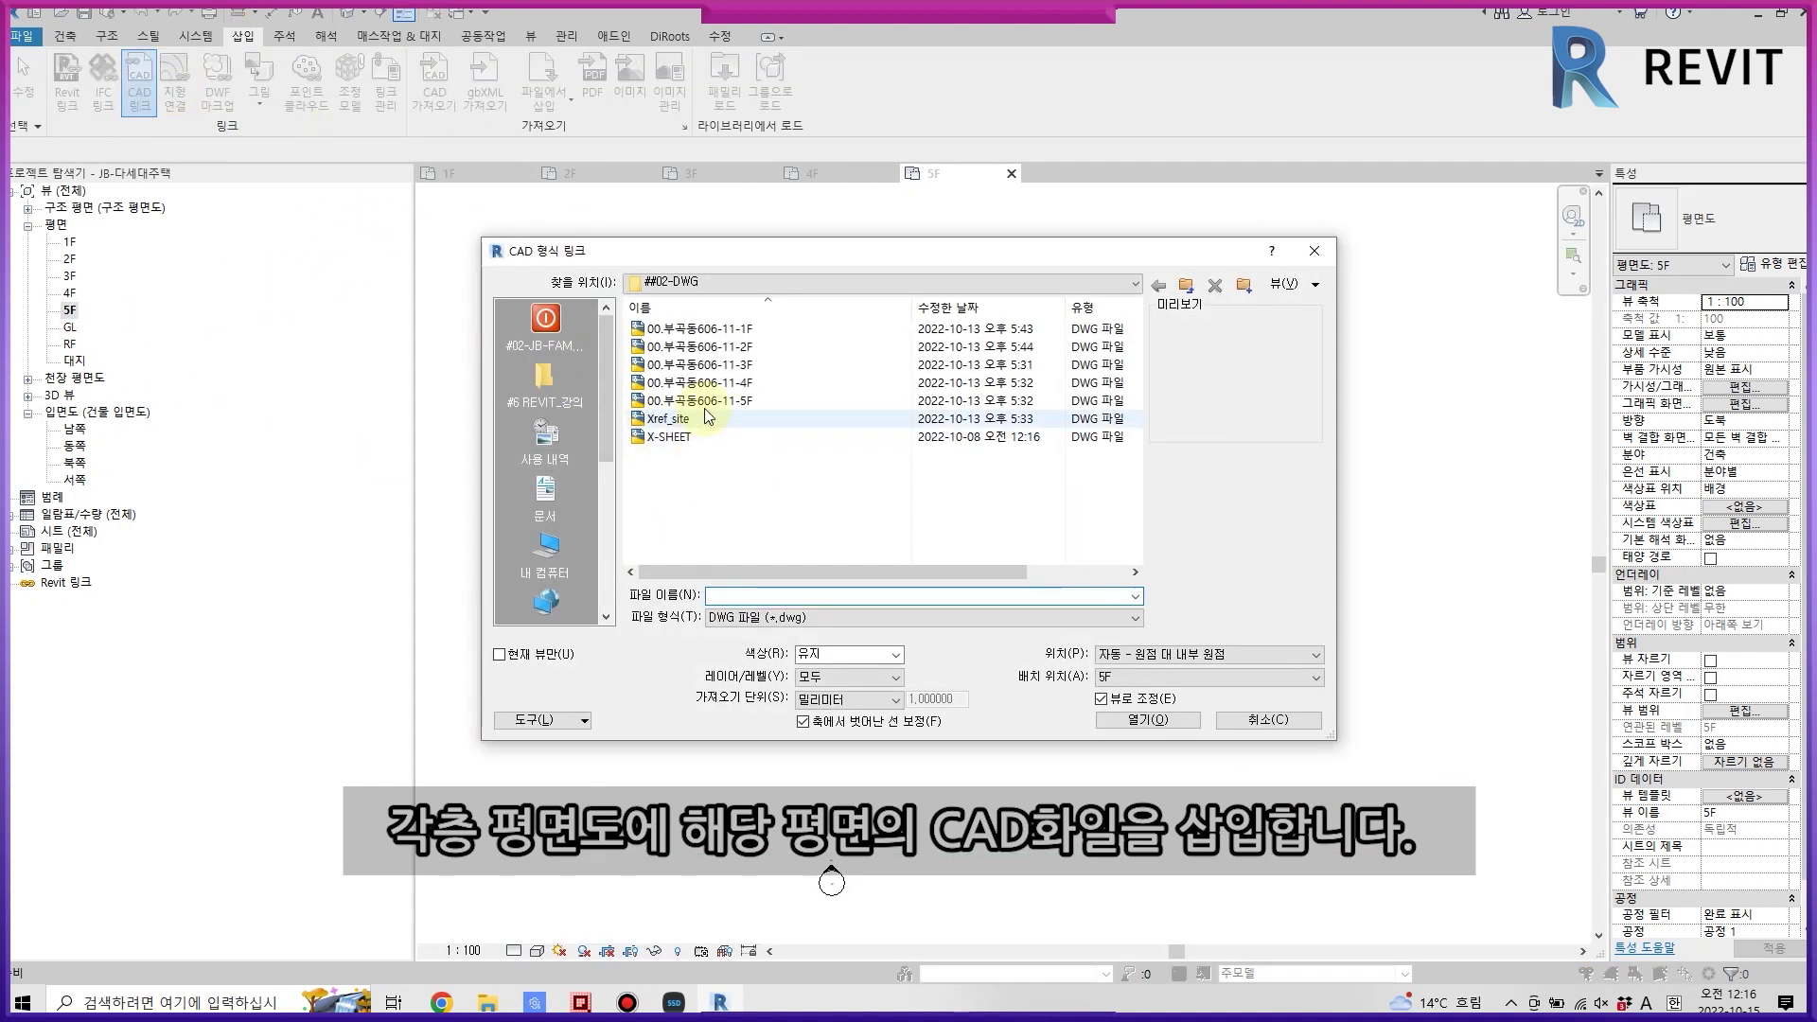
{"action": "left_click", "coordinate": [705, 401]}
{"action": "left_click", "coordinate": [1131, 719]}
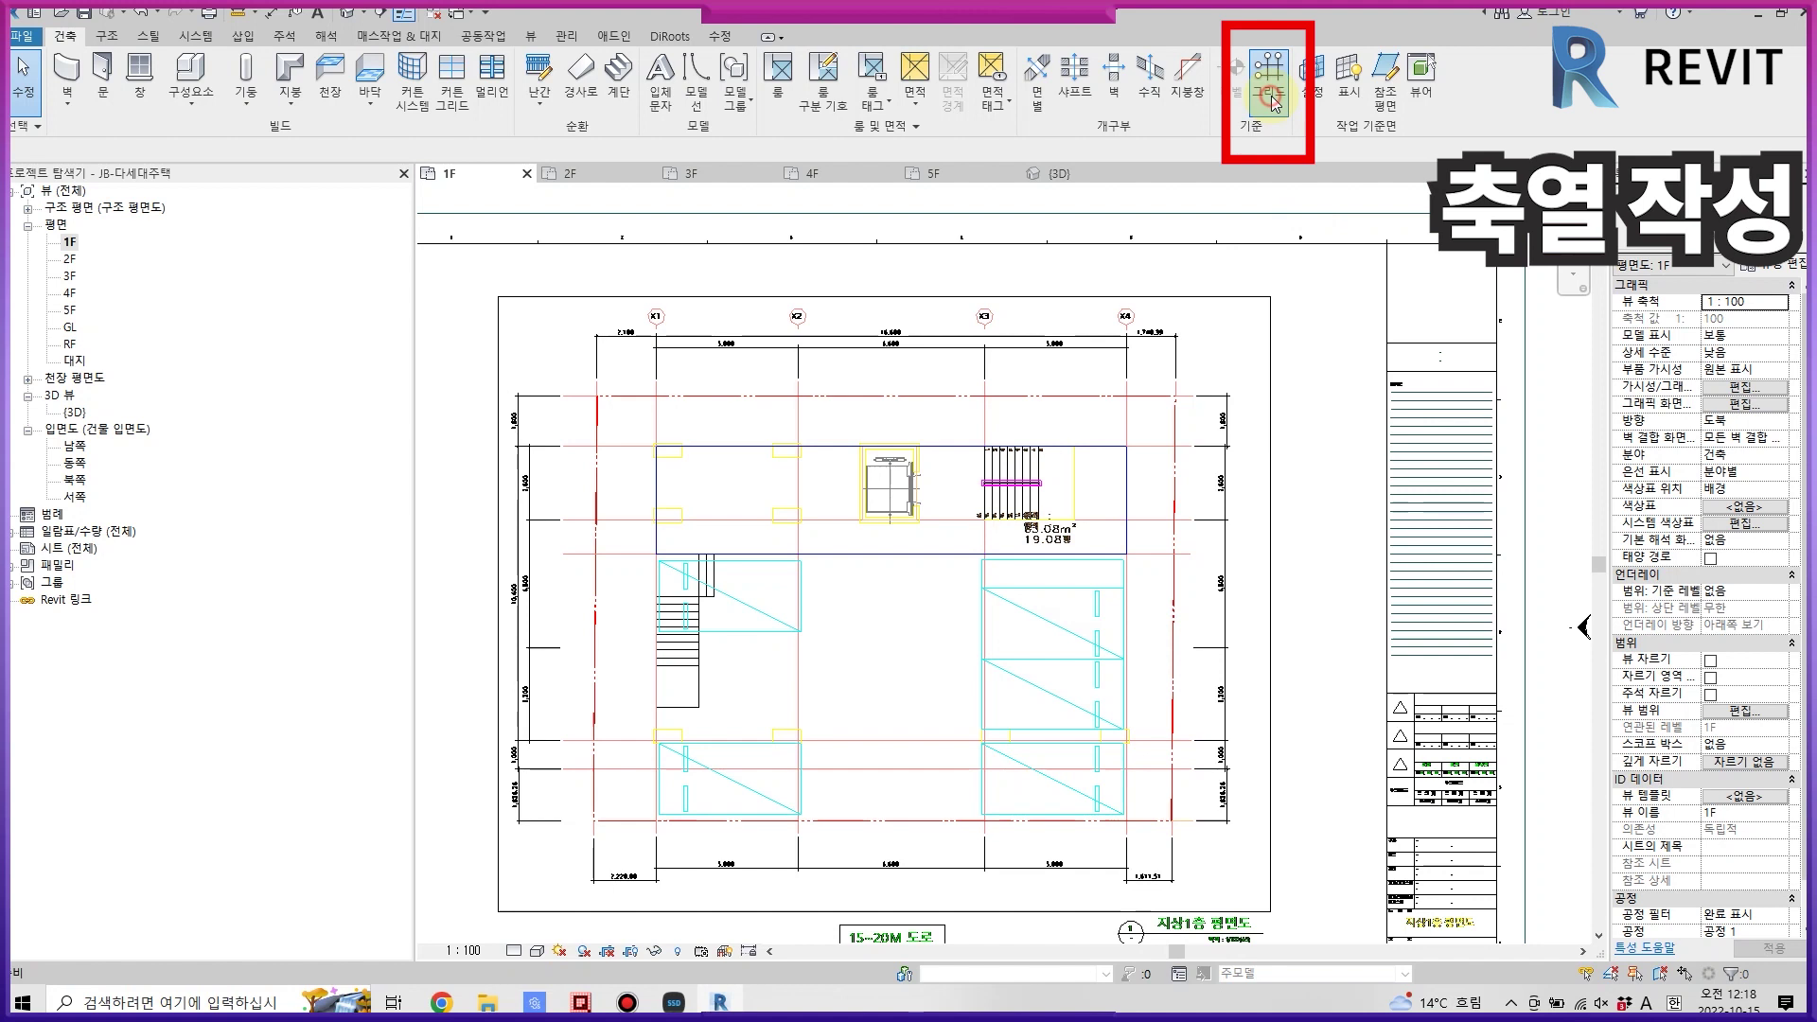
- Trace grids 1–4 on the CAD's vertical axes and 5–7 on its horizontal axes
{"action": "left_click", "coordinate": [1273, 102]}
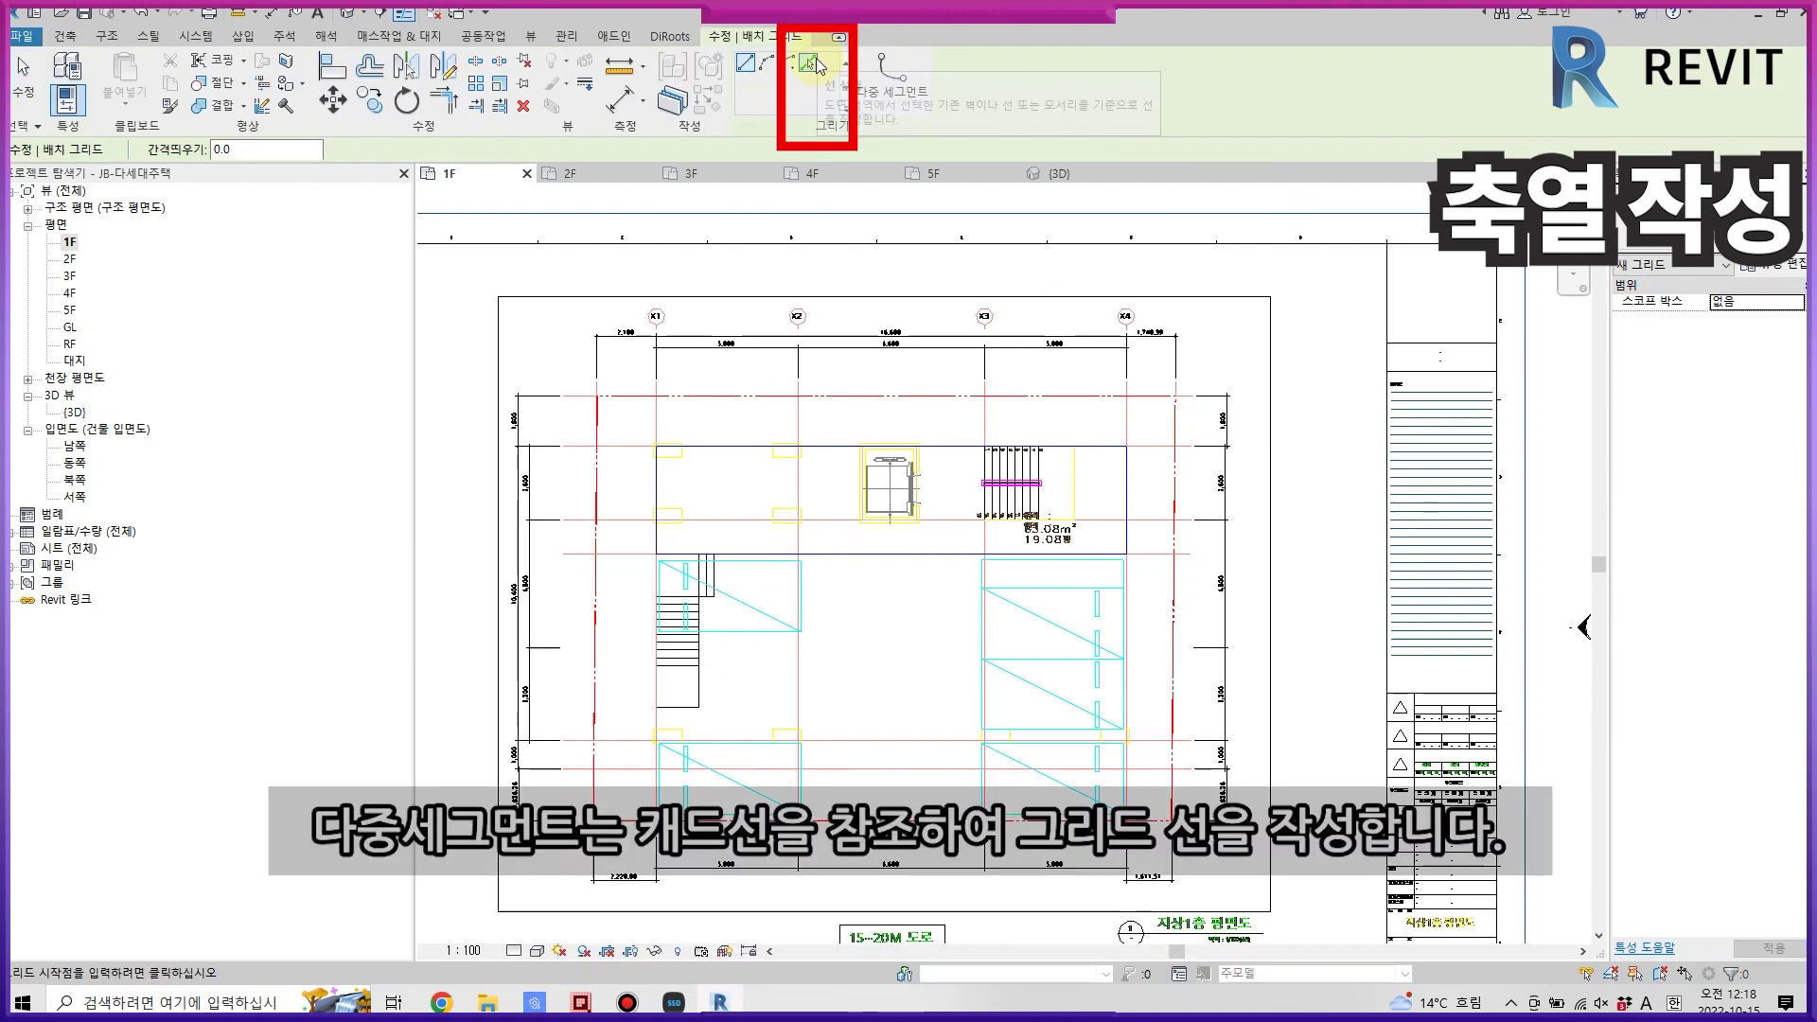
{"action": "left_click", "coordinate": [816, 66]}
{"action": "left_click", "coordinate": [656, 436]}
{"action": "left_click", "coordinate": [798, 426]}
{"action": "left_click", "coordinate": [984, 426]}
{"action": "left_click", "coordinate": [1124, 449]}
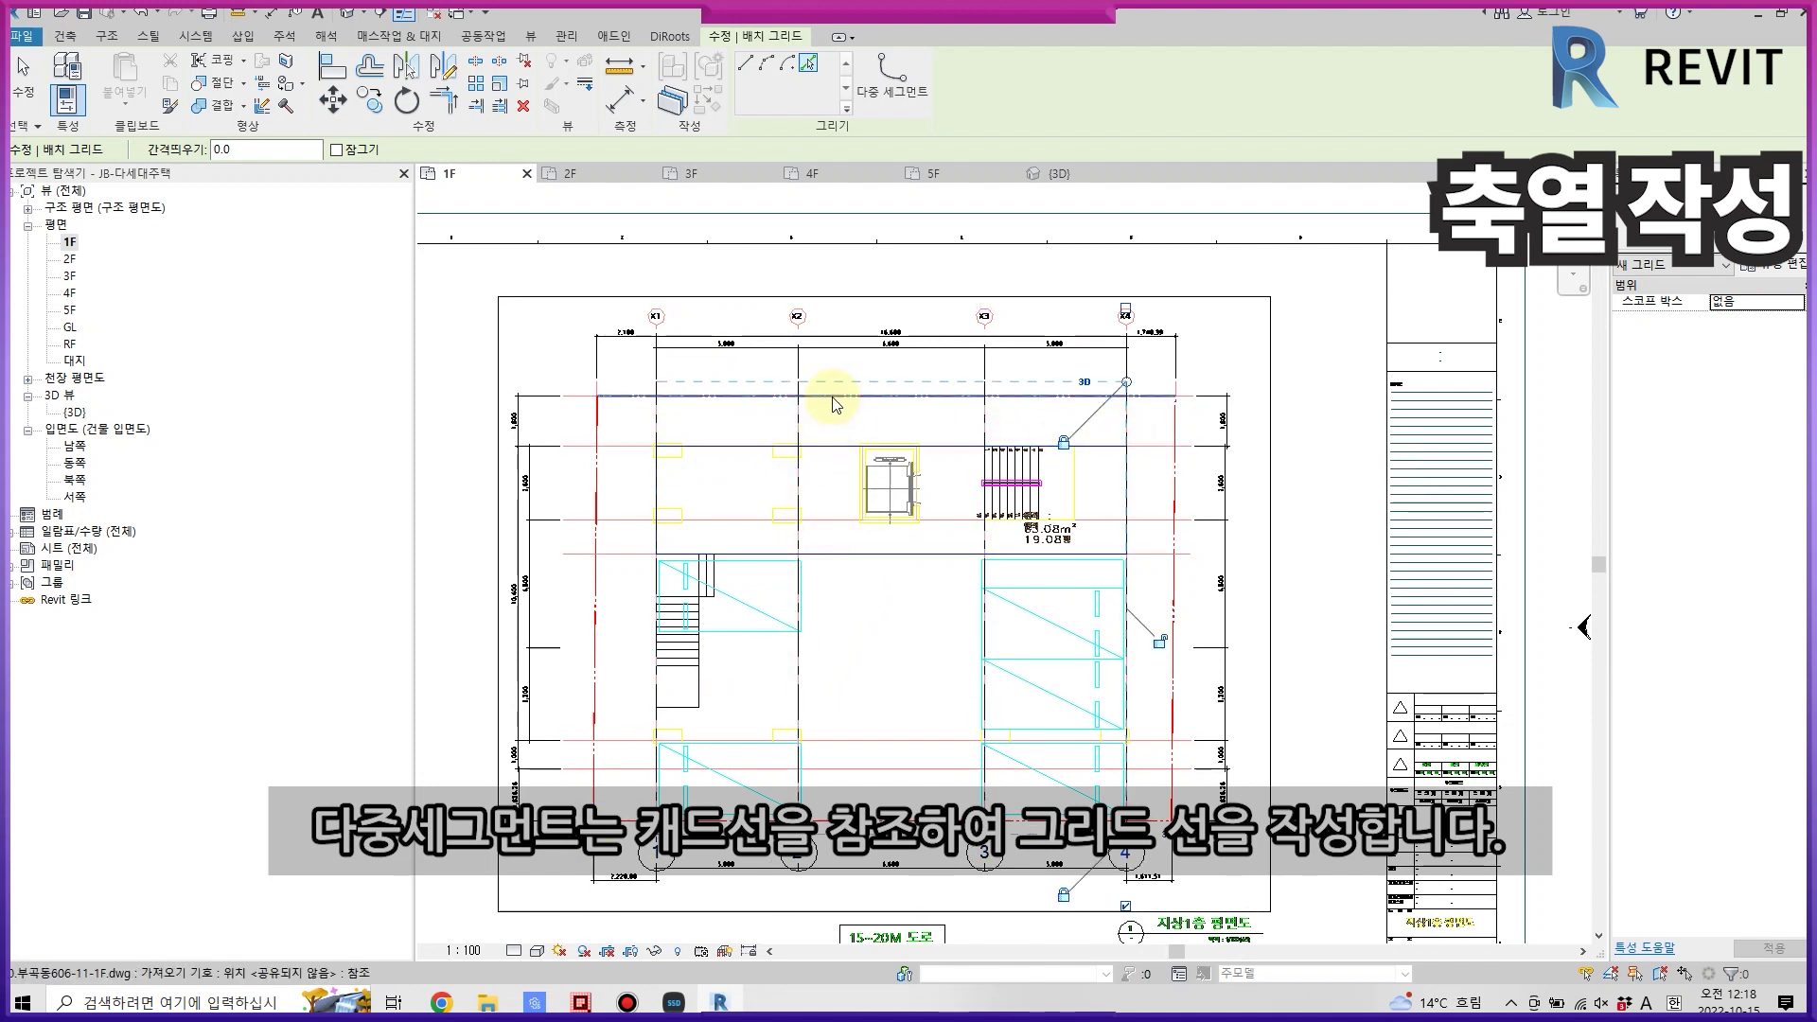
{"action": "left_click", "coordinate": [742, 447]}
{"action": "left_click", "coordinate": [742, 518]}
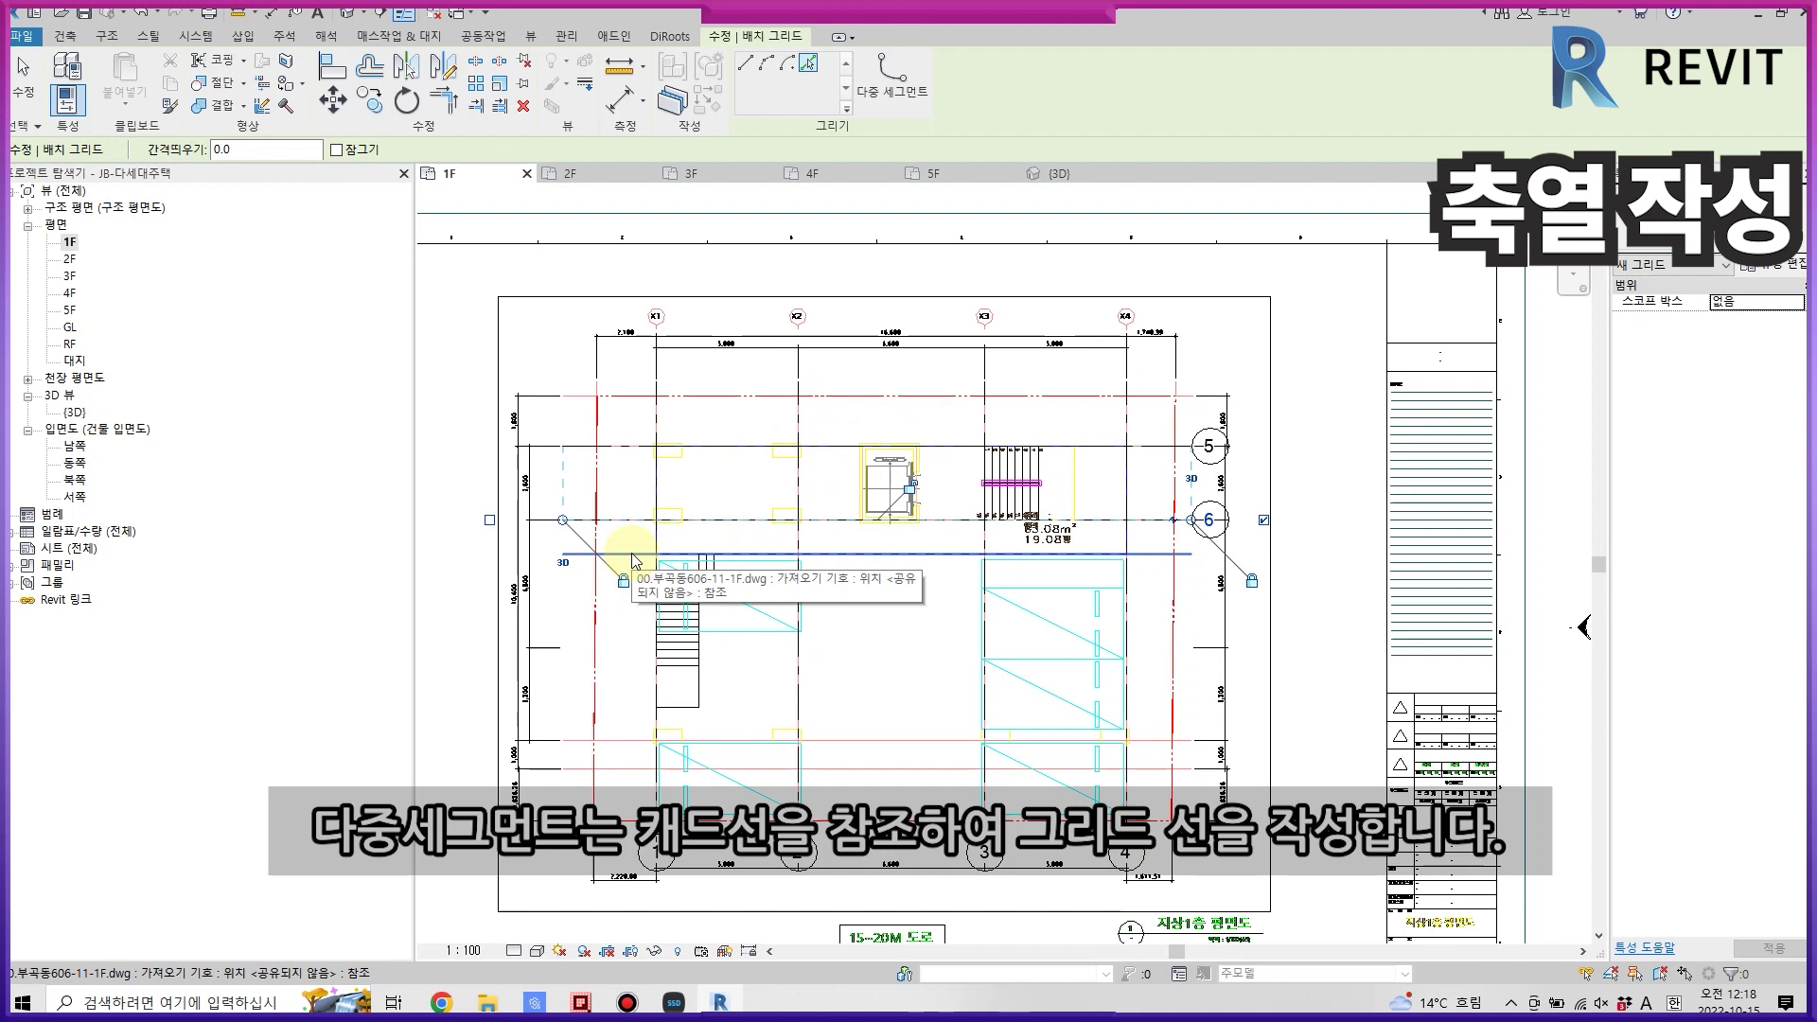
{"action": "left_click", "coordinate": [634, 743]}
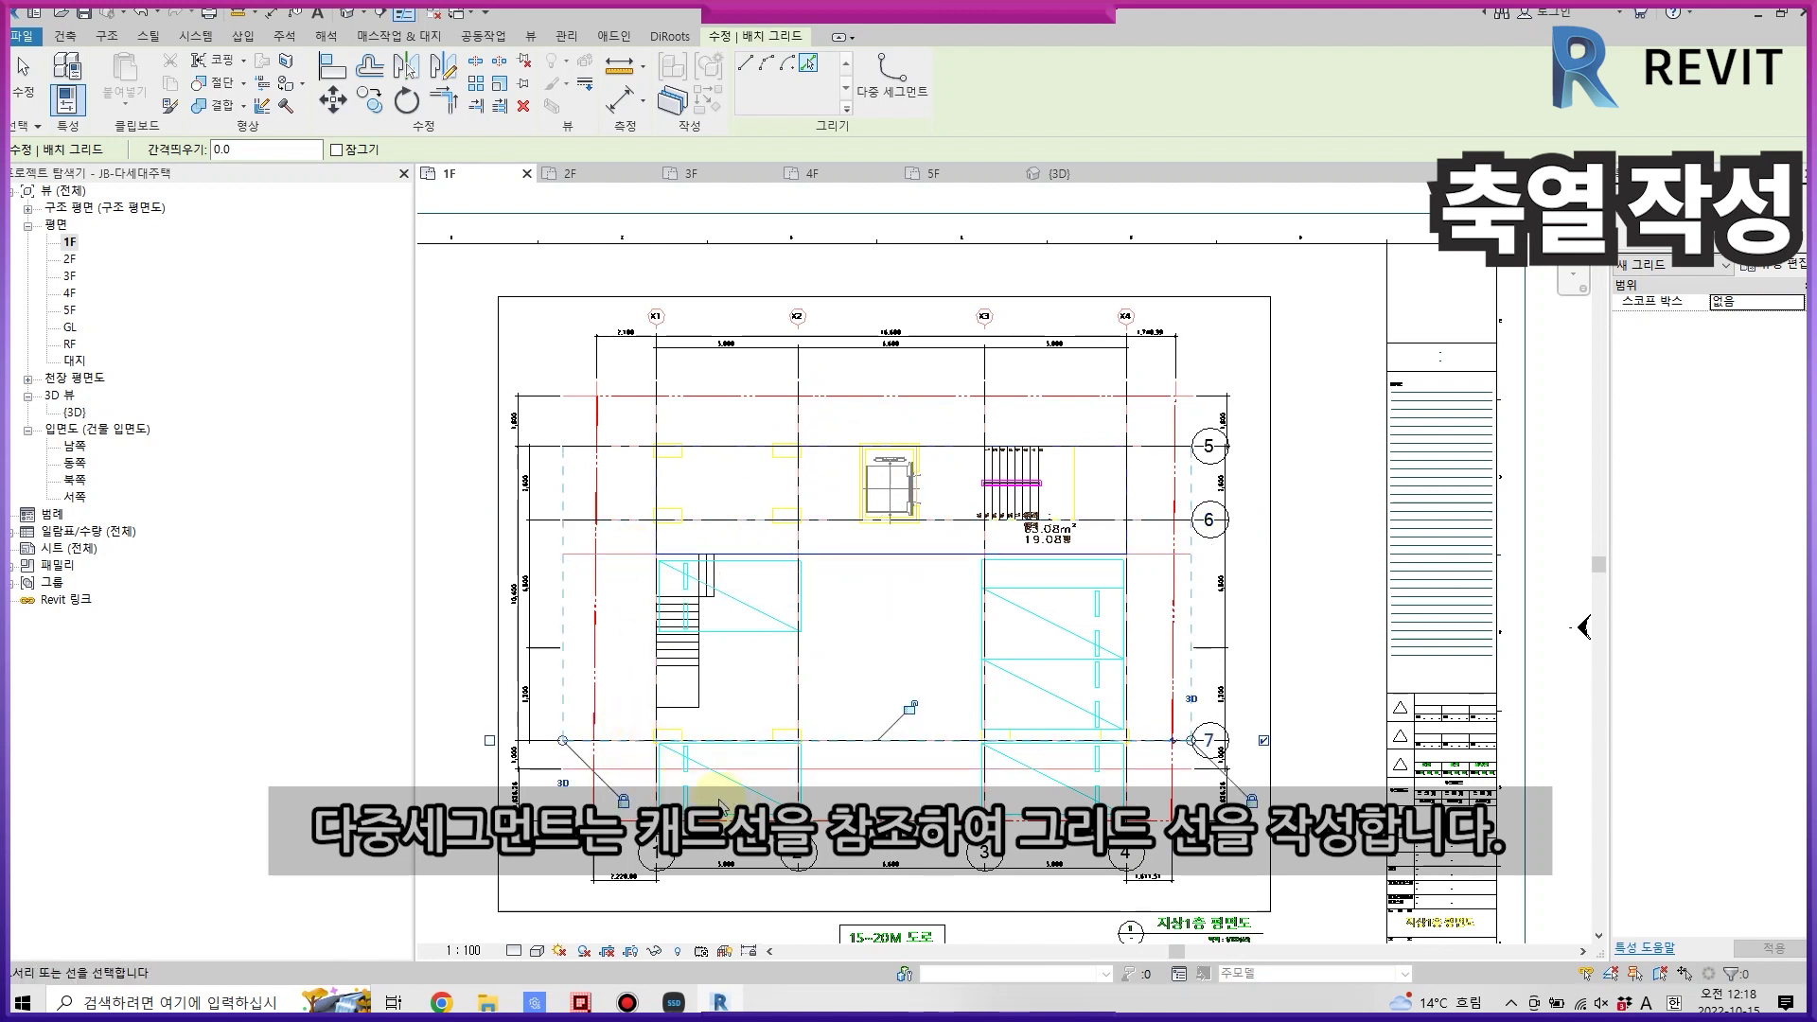
- Set the 1F plan view scale to 1:200
{"action": "left_click", "coordinate": [464, 950]}
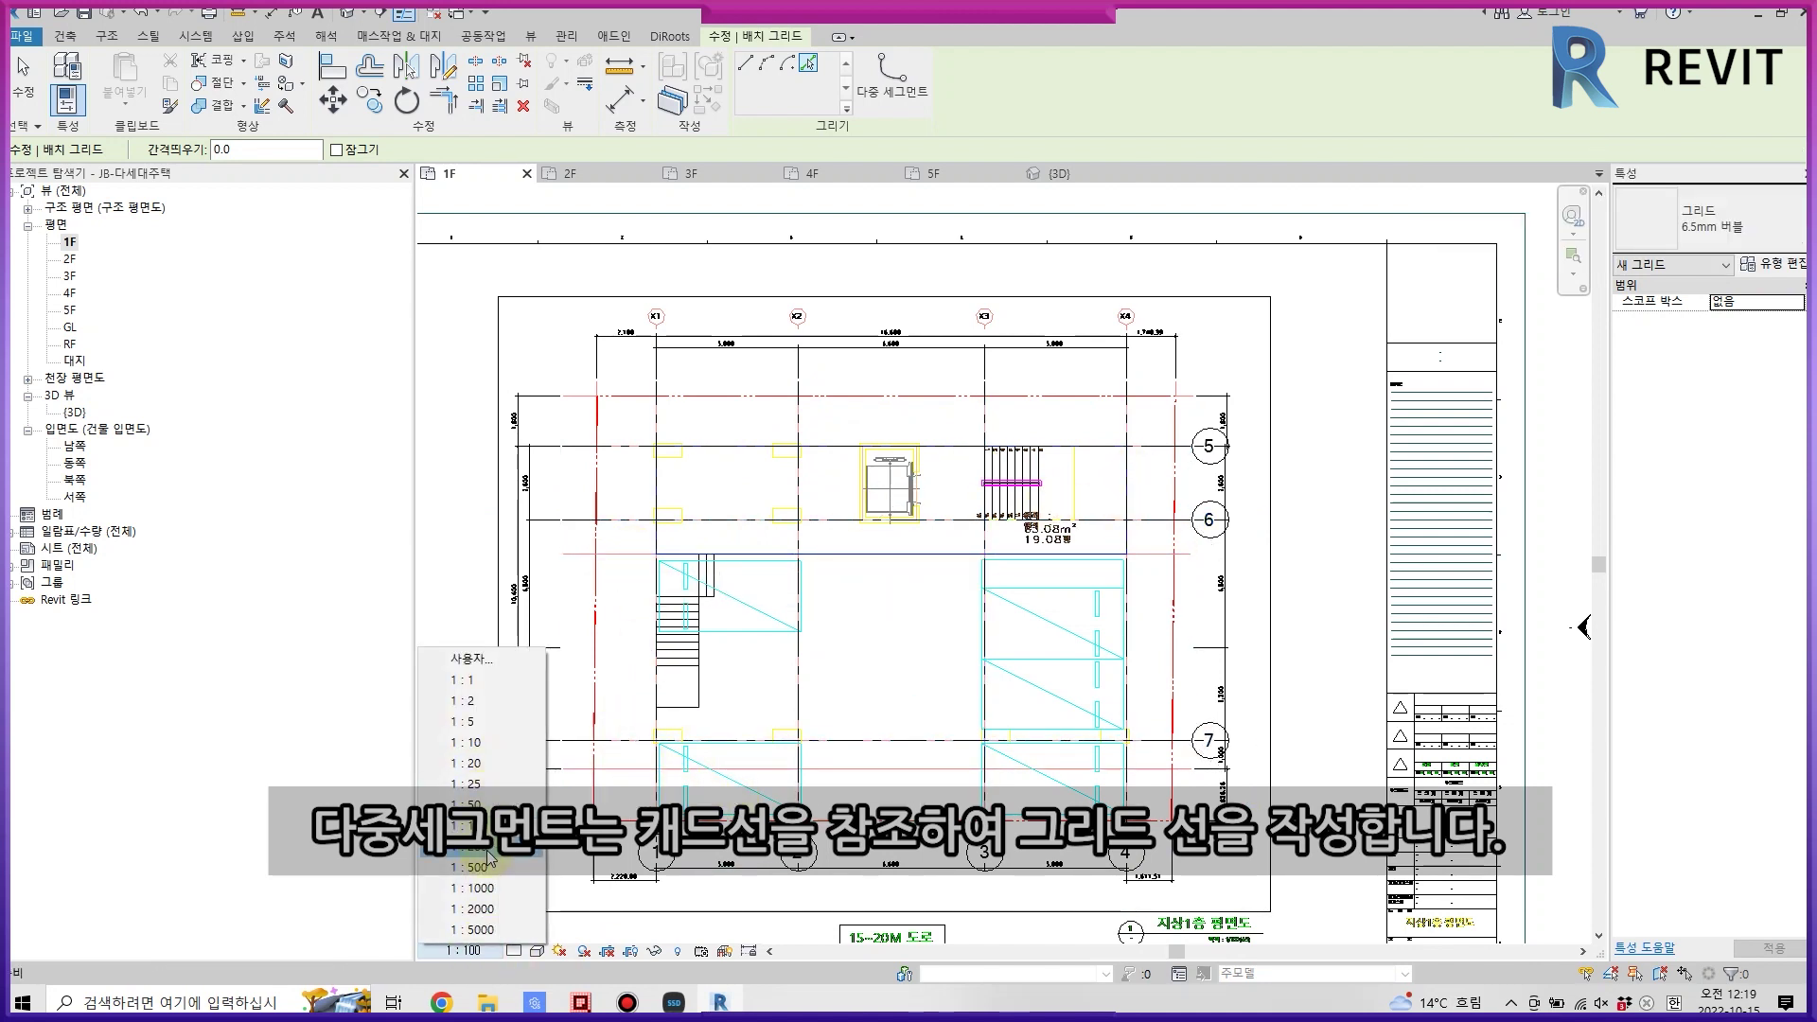
{"action": "left_click", "coordinate": [479, 708]}
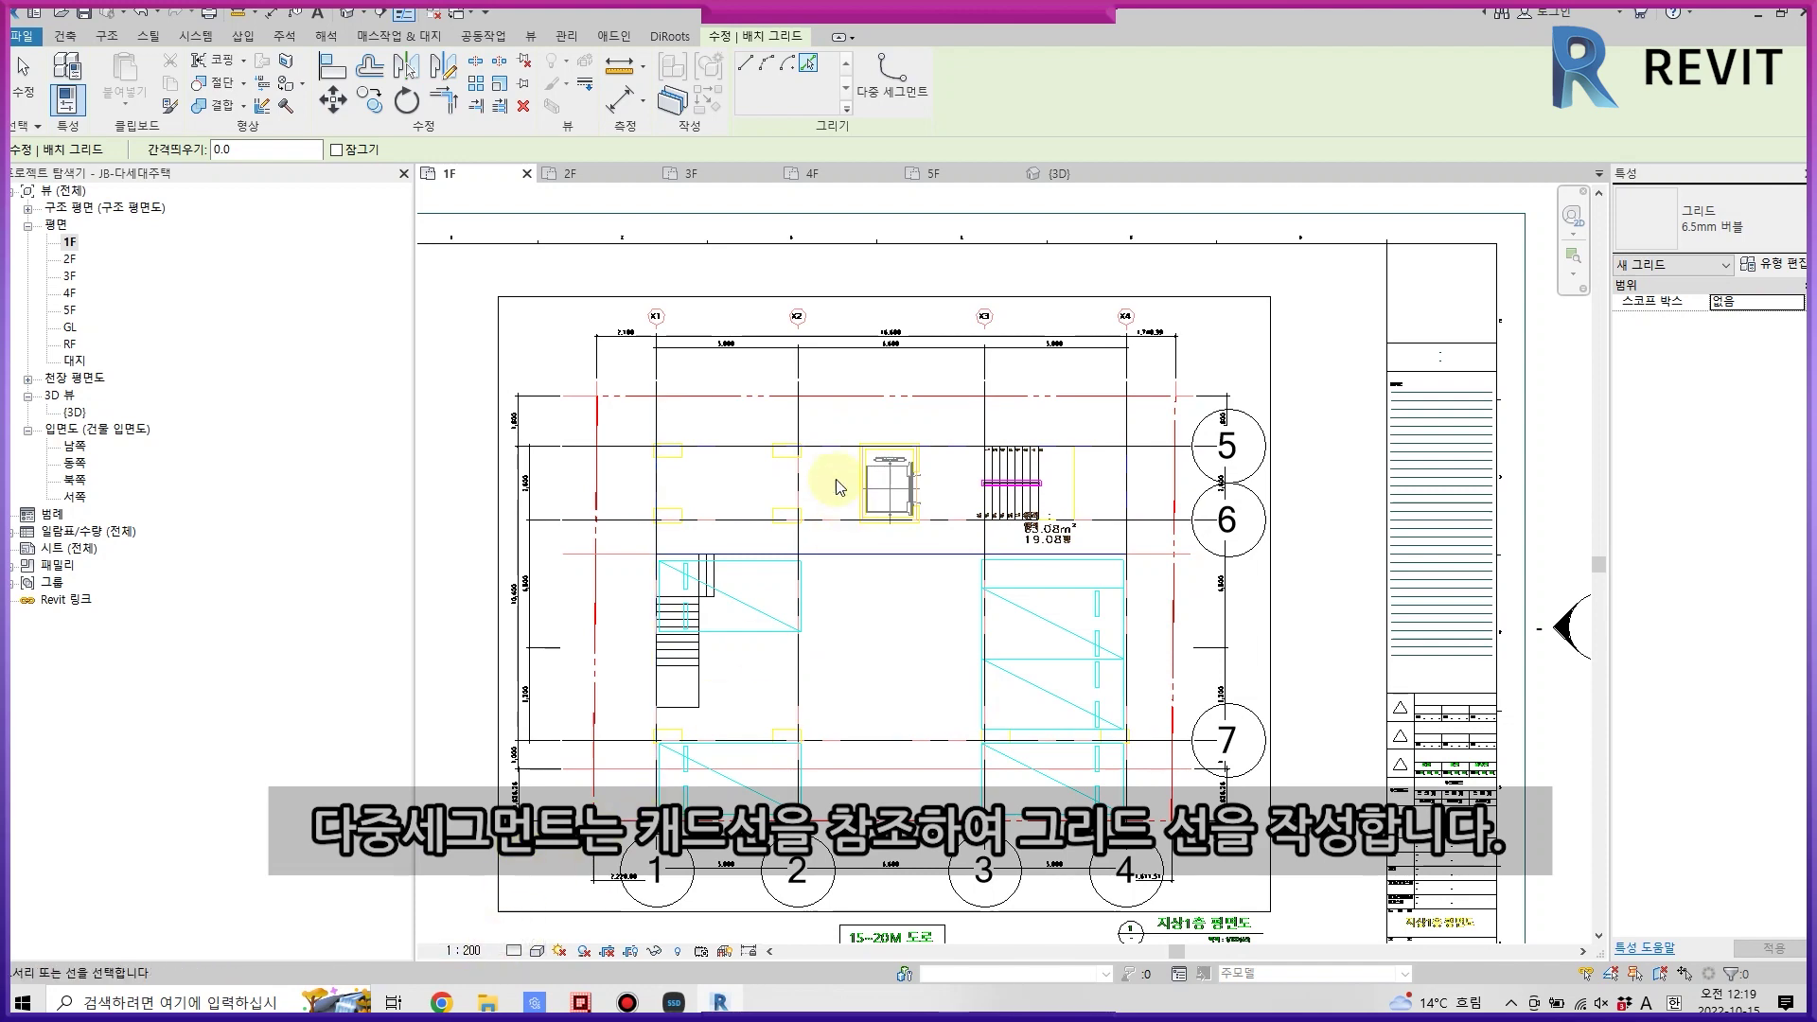
{"action": "key", "text": "Escape"}
{"action": "key", "text": "Escape"}
{"action": "left_click", "coordinate": [761, 445]}
- At 1:50 scale, move the bubbles of grids 5, 6 and 7 to their left ends
{"action": "left_click", "coordinate": [463, 950]}
{"action": "left_click", "coordinate": [483, 807]}
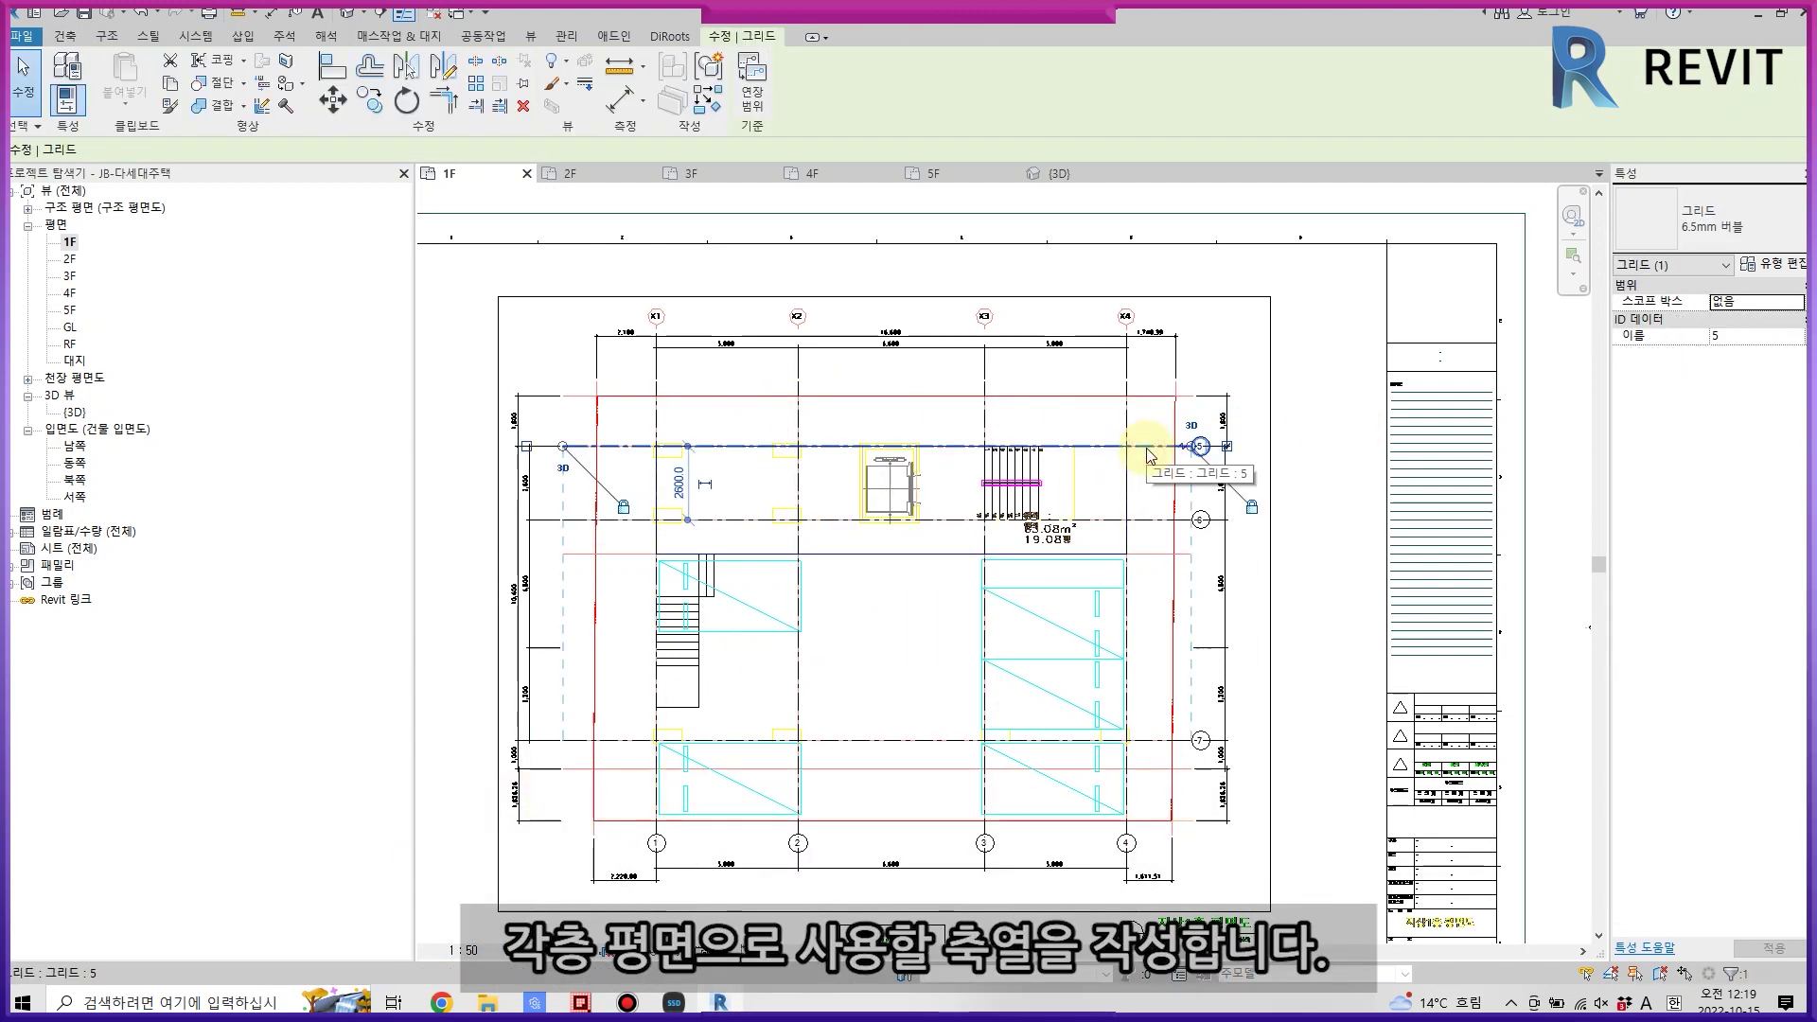
{"action": "left_click", "coordinate": [1226, 445]}
{"action": "left_click", "coordinate": [526, 446]}
{"action": "left_click", "coordinate": [717, 522]}
{"action": "left_click", "coordinate": [526, 520]}
{"action": "left_click", "coordinate": [720, 741]}
{"action": "left_click", "coordinate": [526, 741]}
{"action": "left_click", "coordinate": [1227, 740]}
{"action": "left_click", "coordinate": [1173, 520]}
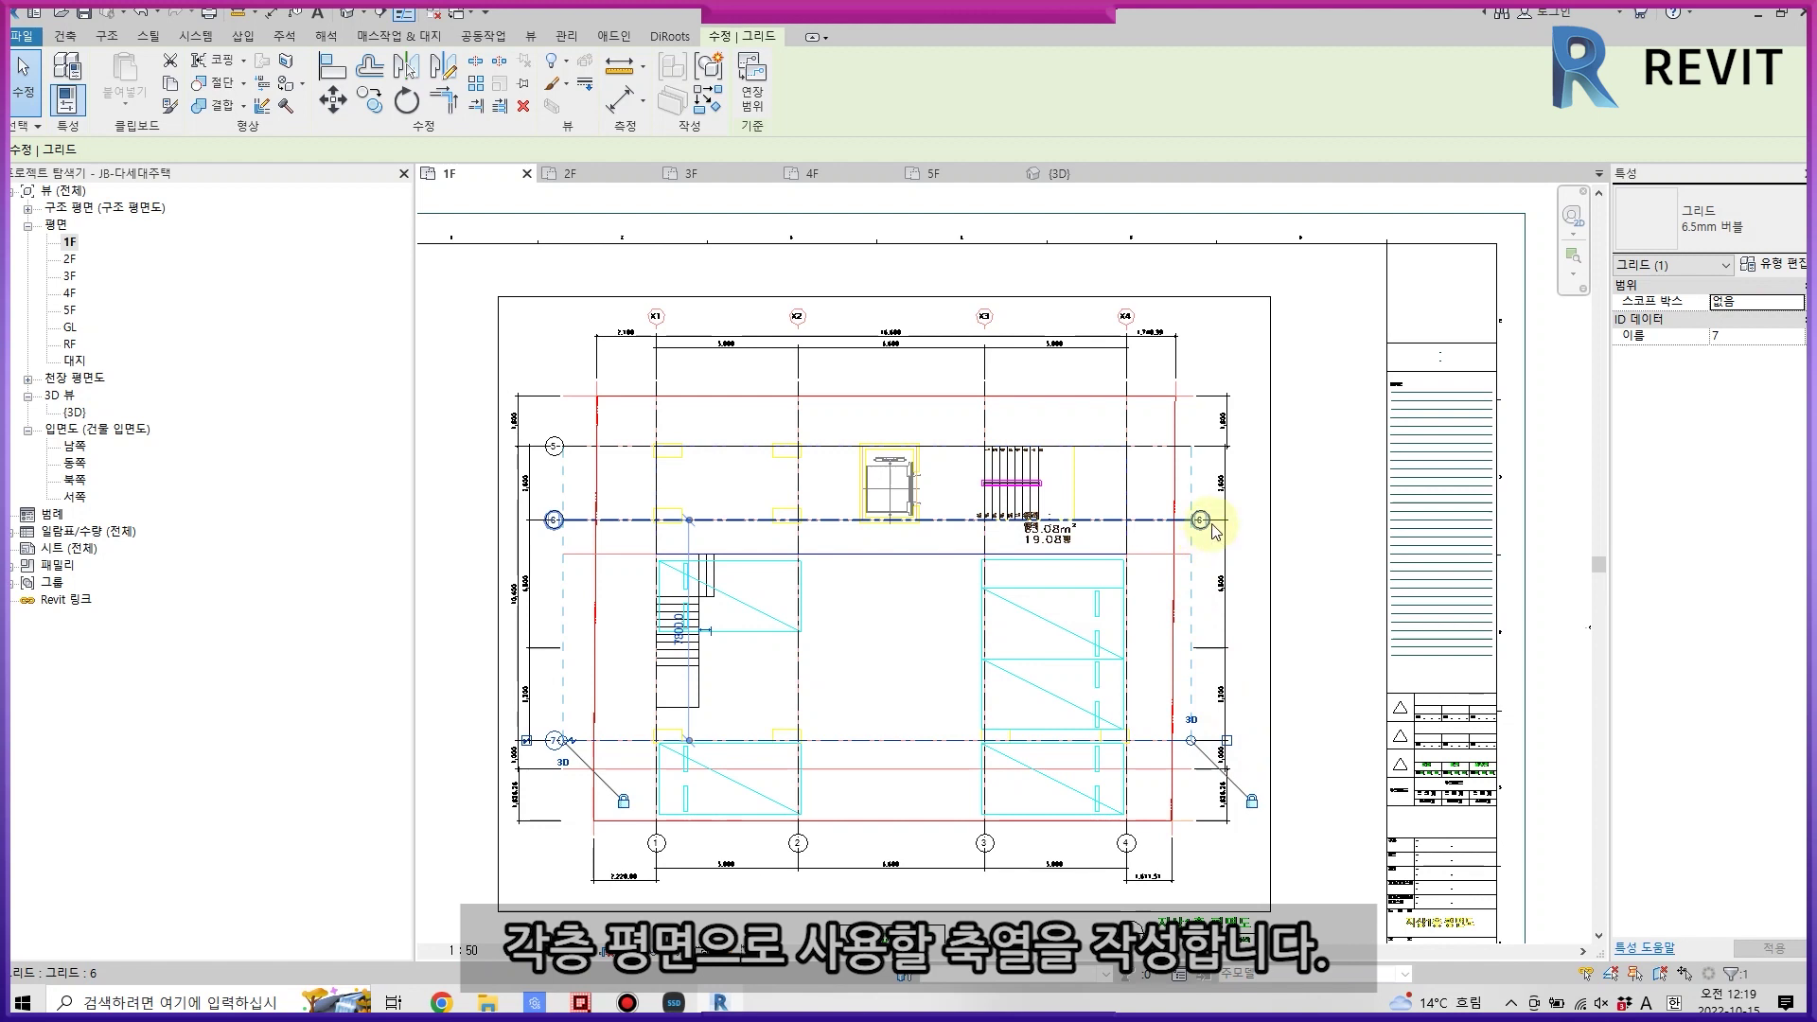
{"action": "left_click", "coordinate": [1227, 520]}
{"action": "left_click", "coordinate": [657, 823]}
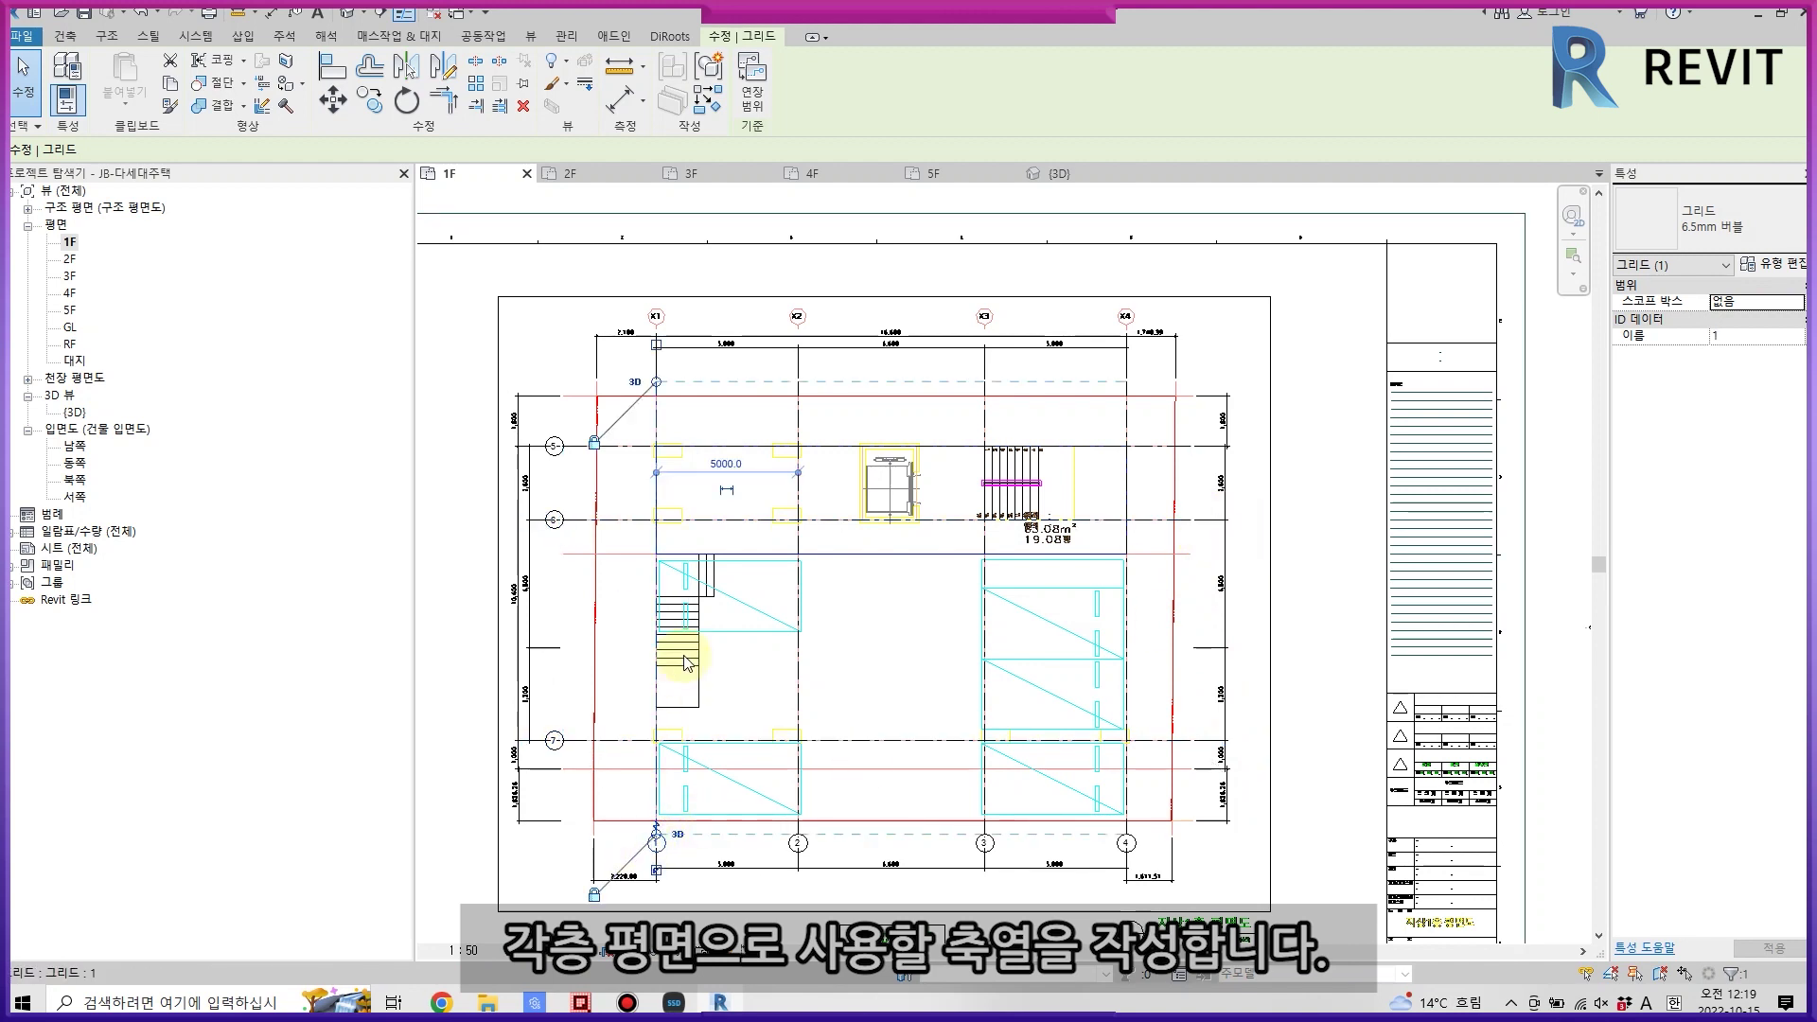
- Show top-end bubbles on grids 1–4 and hide grid 2's bottom bubble
{"action": "left_click", "coordinate": [658, 345]}
{"action": "left_click", "coordinate": [798, 426]}
{"action": "left_click", "coordinate": [798, 345]}
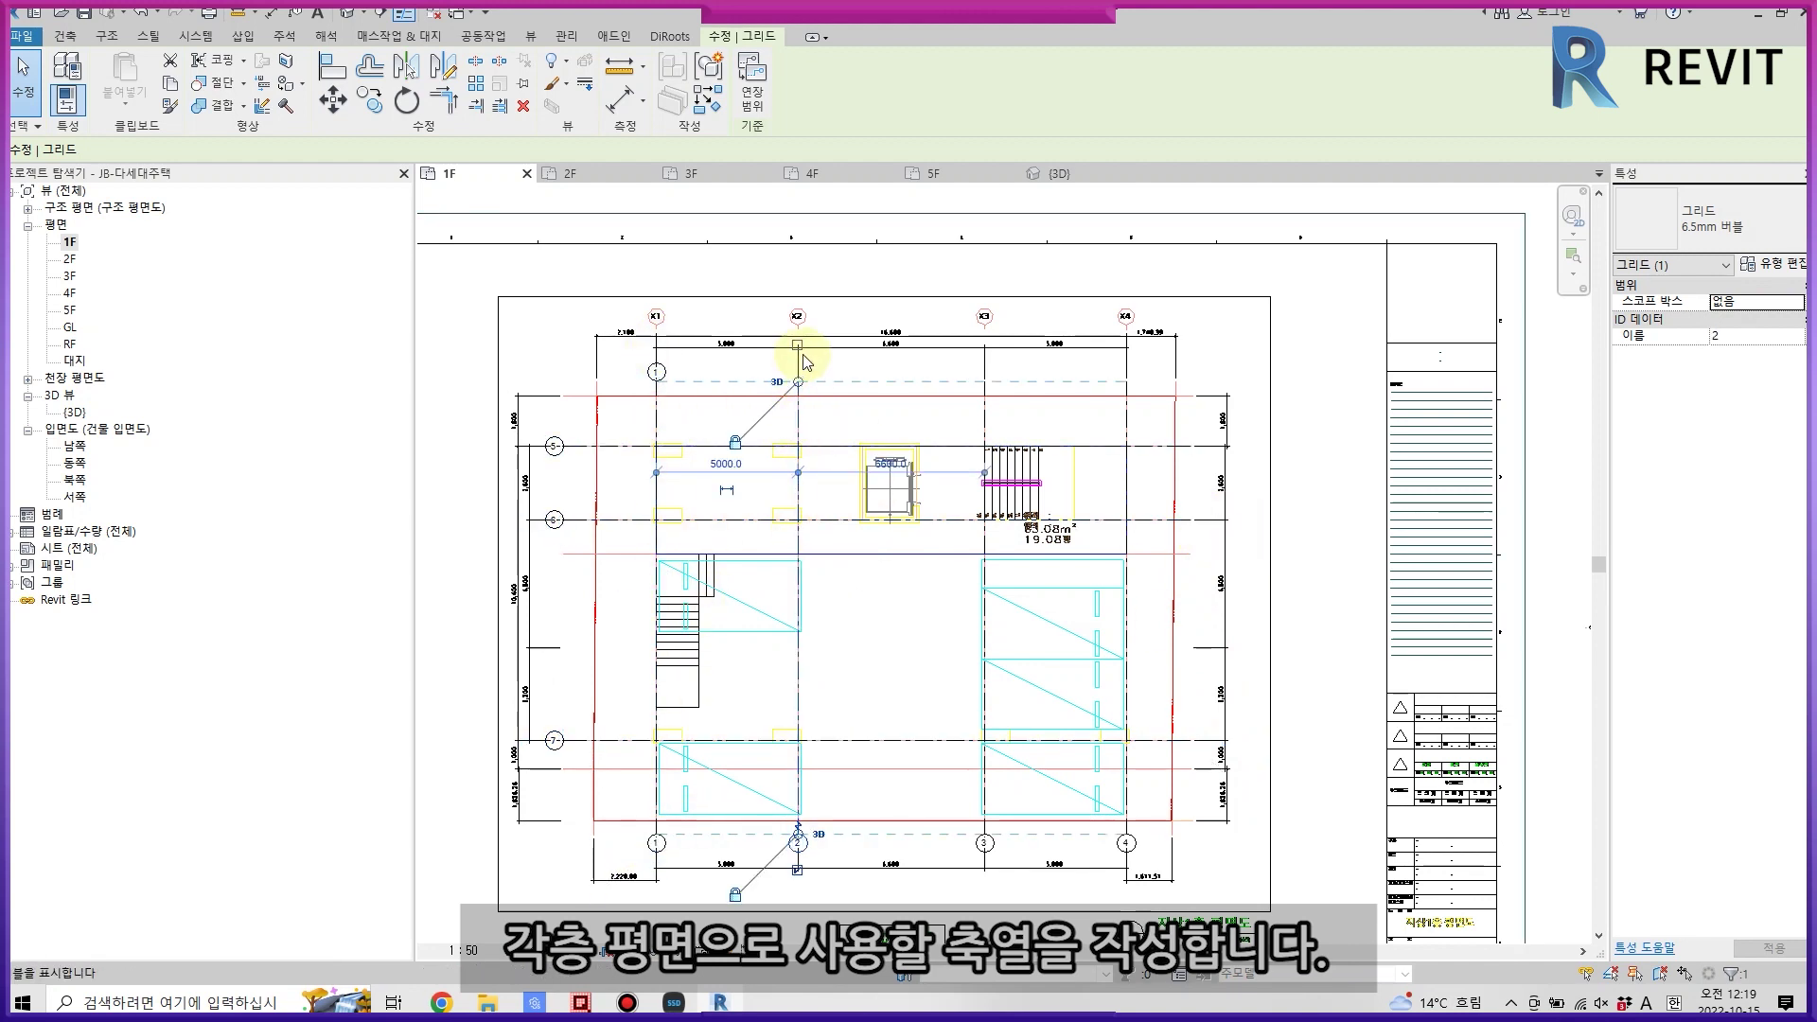
{"action": "left_click", "coordinate": [984, 418]}
{"action": "left_click", "coordinate": [985, 344]}
{"action": "left_click", "coordinate": [1126, 425]}
{"action": "left_click", "coordinate": [1125, 345]}
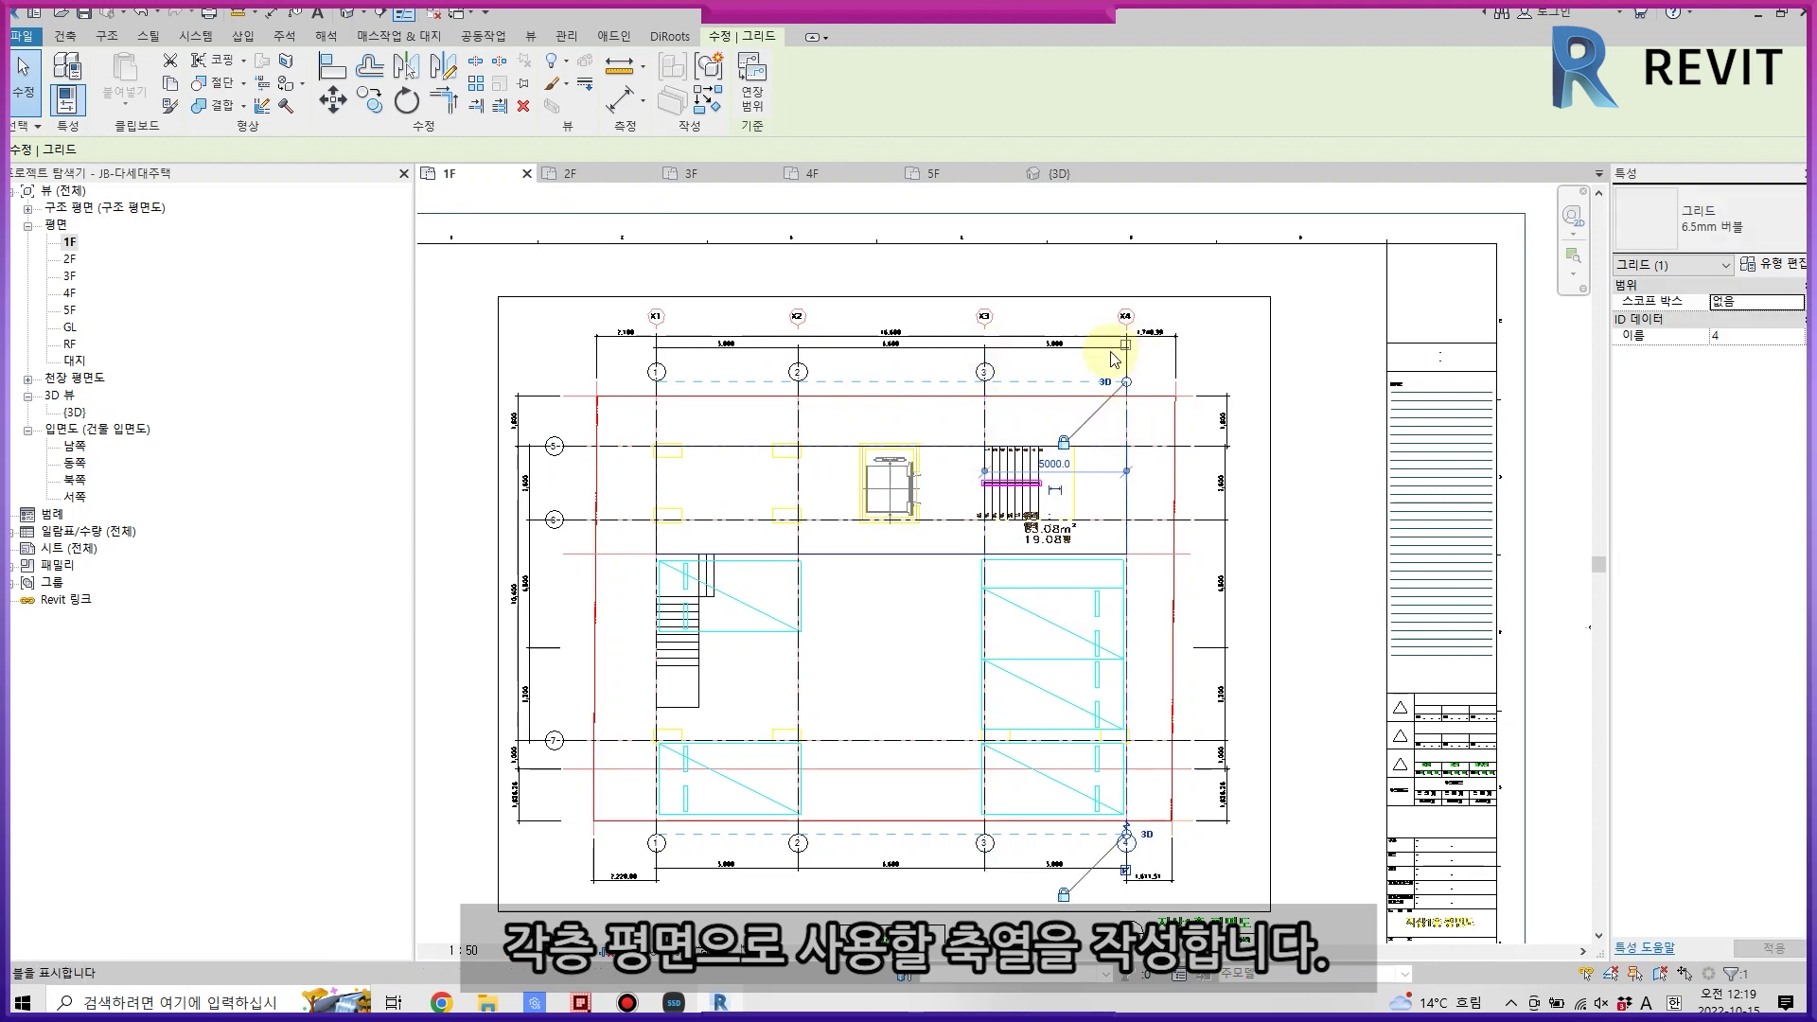
{"action": "left_click", "coordinate": [985, 875]}
{"action": "left_click", "coordinate": [799, 681]}
{"action": "left_click", "coordinate": [797, 869]}
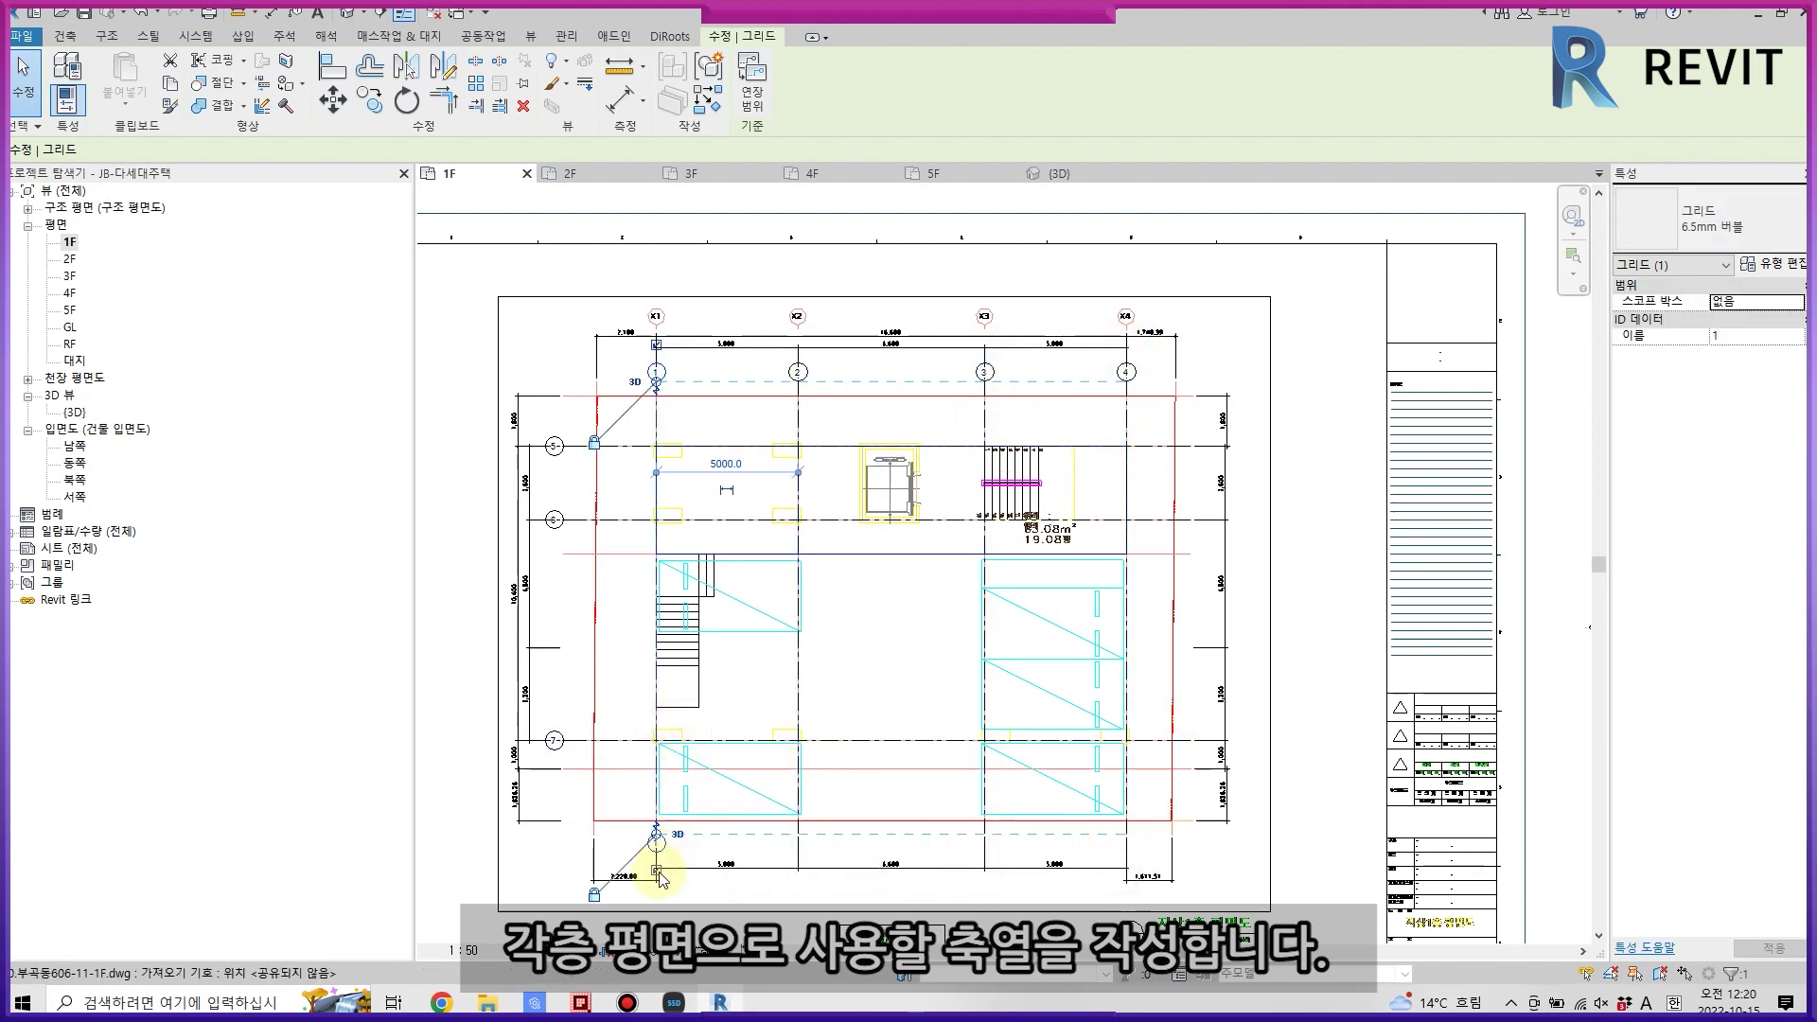
- Select grid 1 and check its top end, then clear the selection
{"action": "left_click", "coordinate": [709, 464]}
{"action": "scroll", "coordinate": [719, 473], "scroll_direction": "up", "scroll_amount": 1}
{"action": "left_click", "coordinate": [738, 457]}
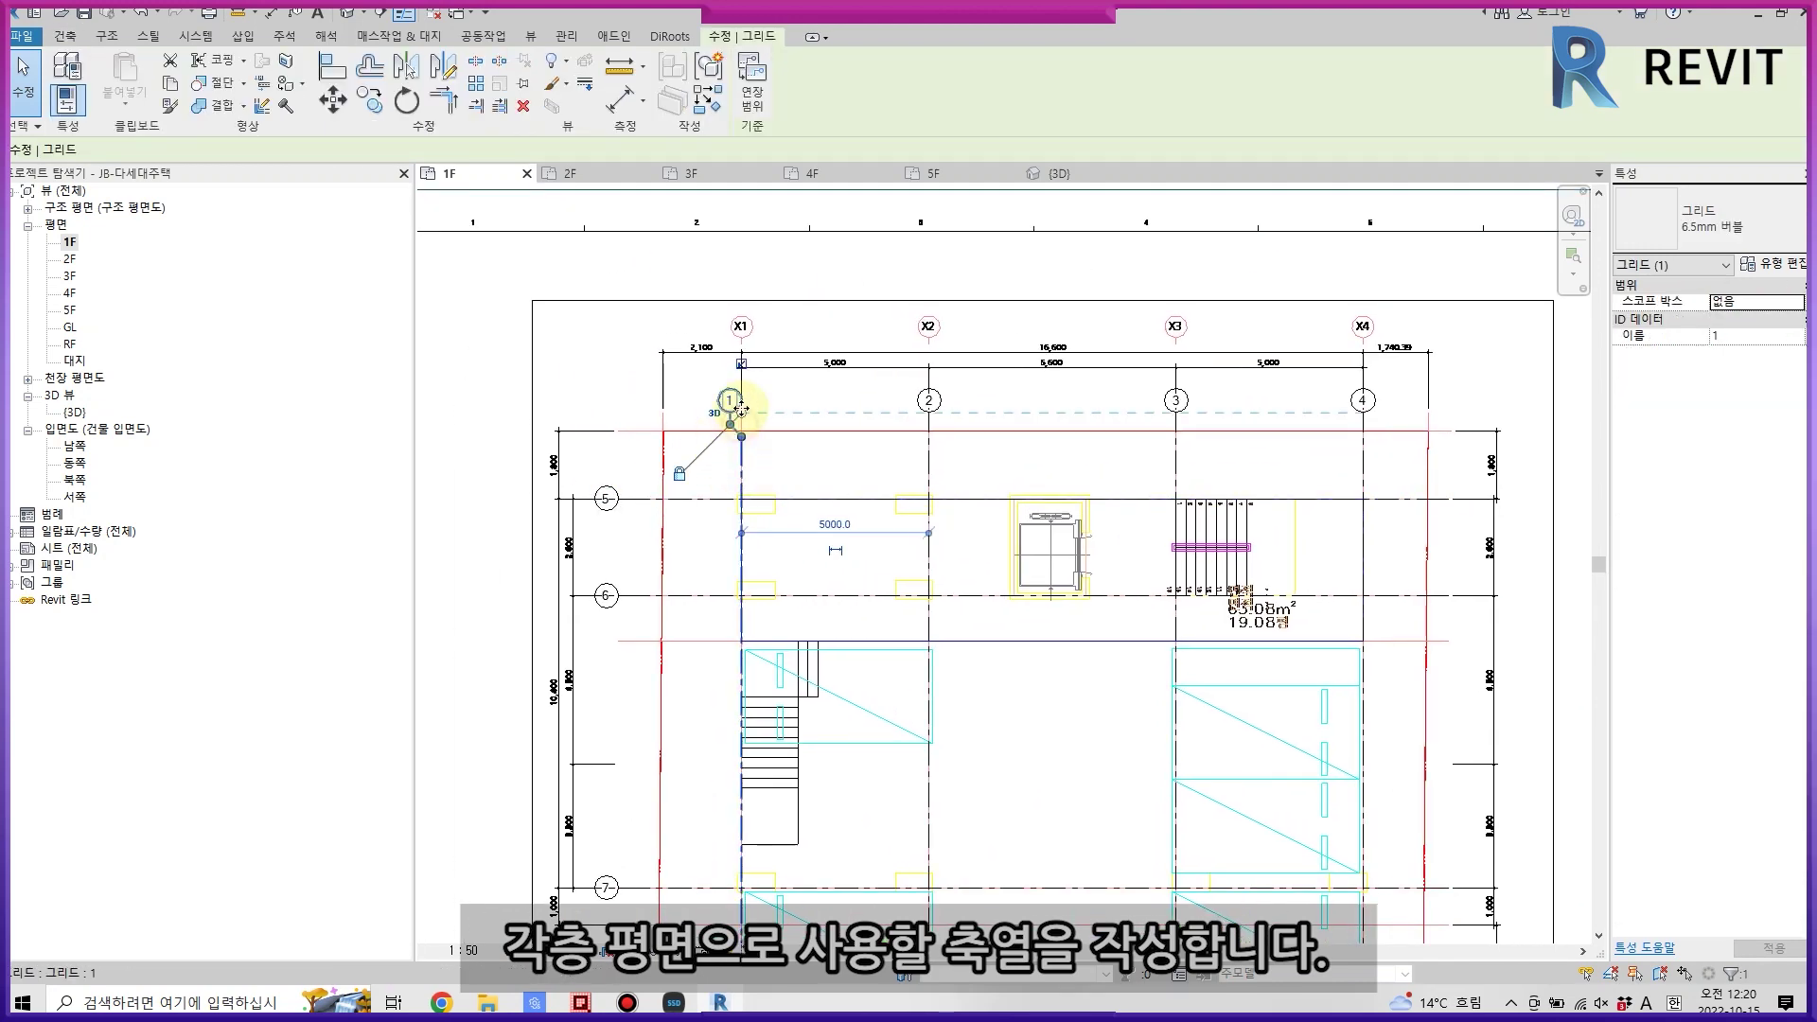
{"action": "key", "text": "Escape"}
{"action": "scroll", "coordinate": [762, 464], "scroll_direction": "up", "scroll_amount": 2}
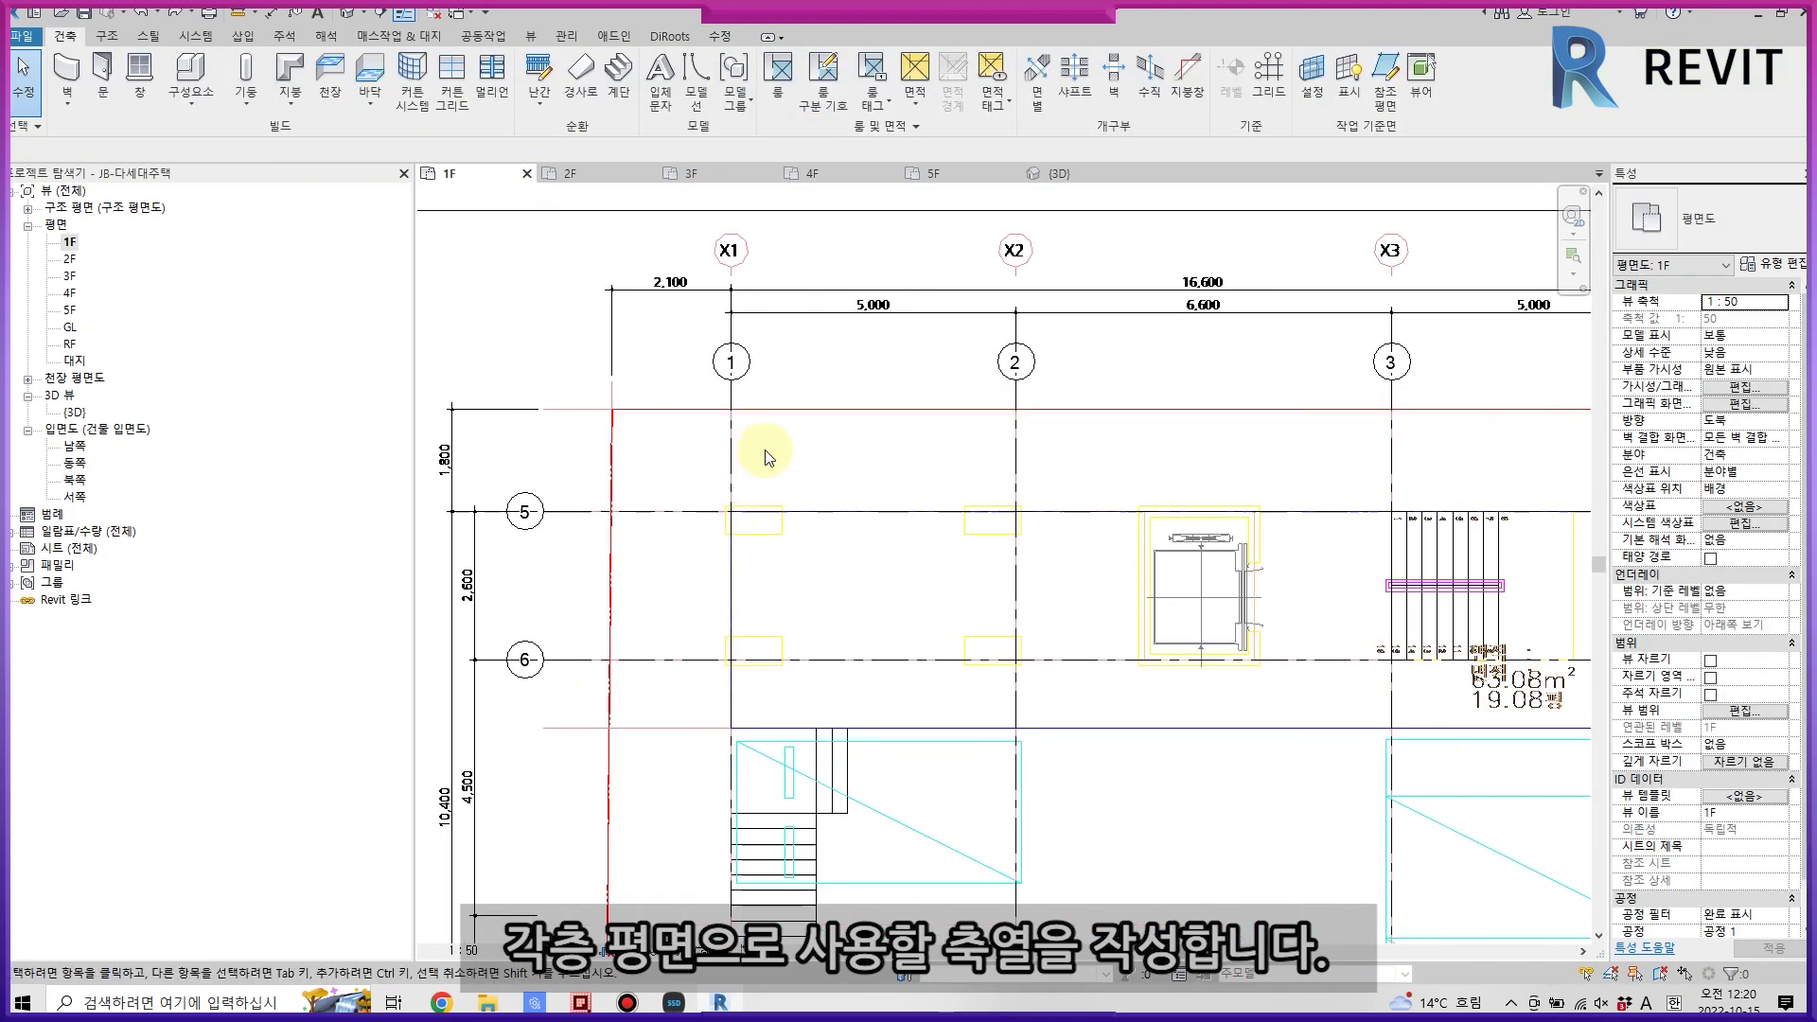
{"action": "left_click", "coordinate": [730, 379]}
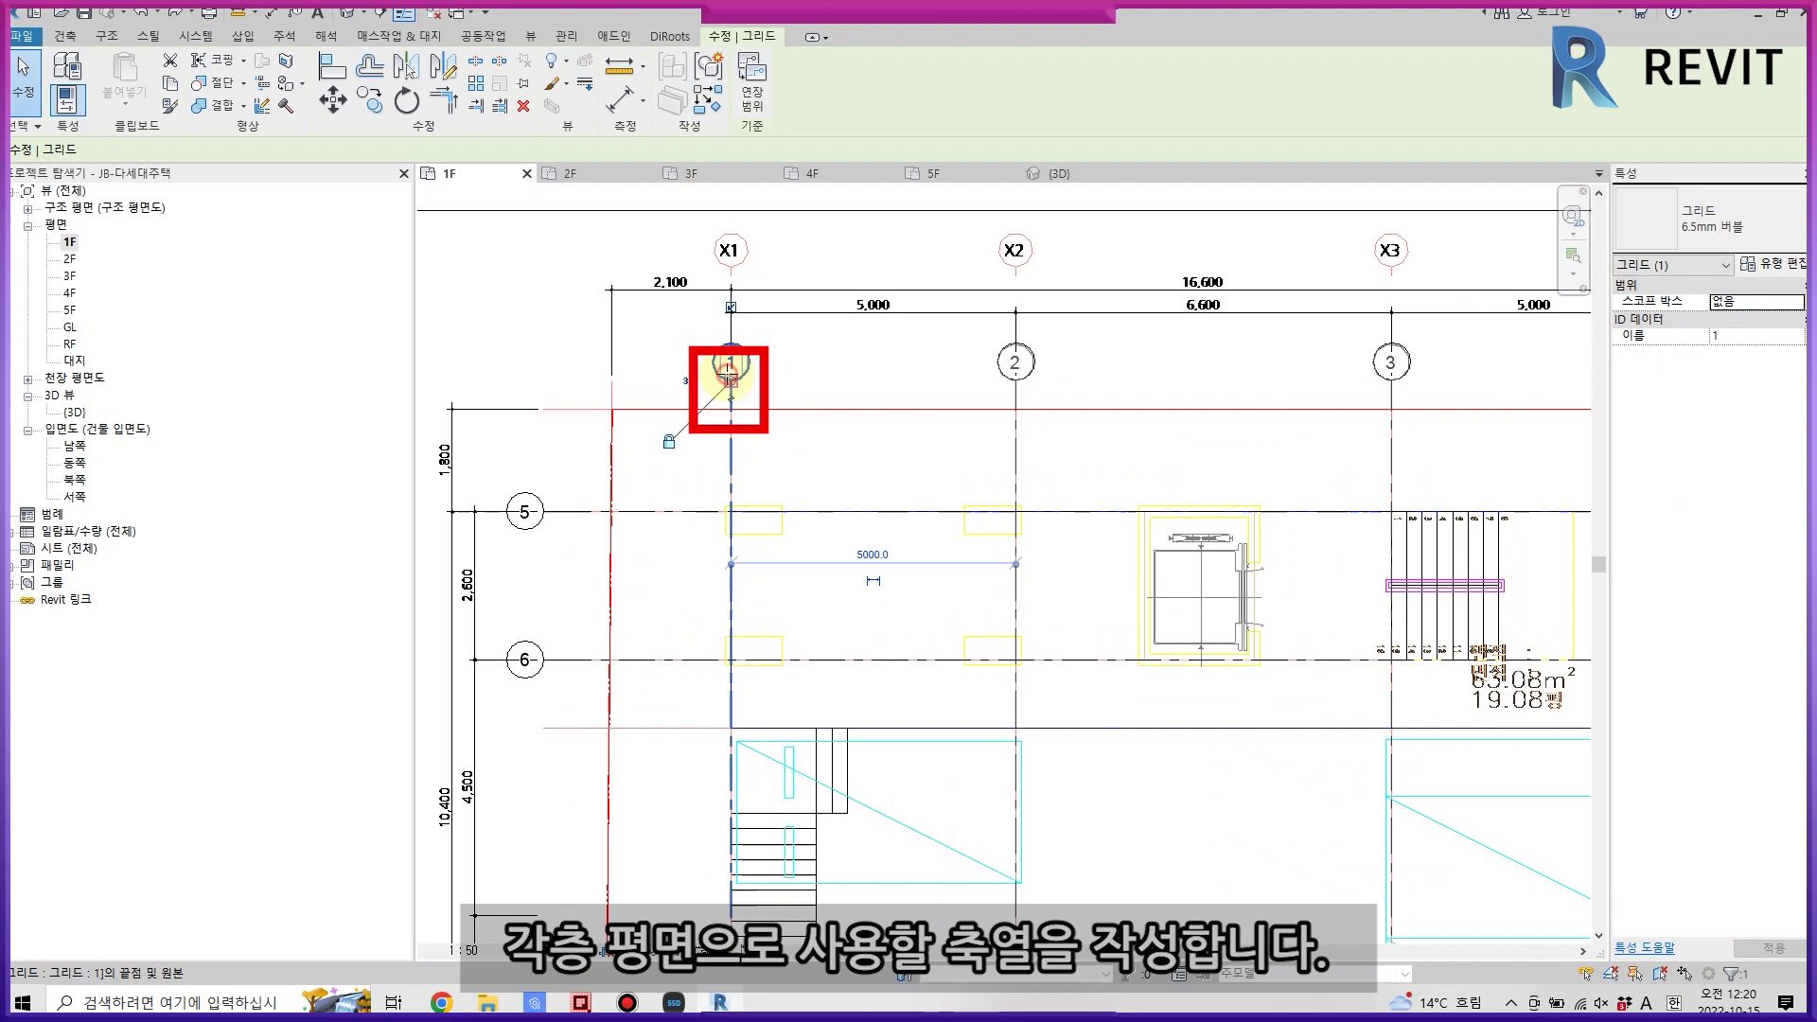
{"action": "key", "text": "Escape"}
{"action": "scroll", "coordinate": [826, 506], "scroll_direction": "down", "scroll_amount": 2}
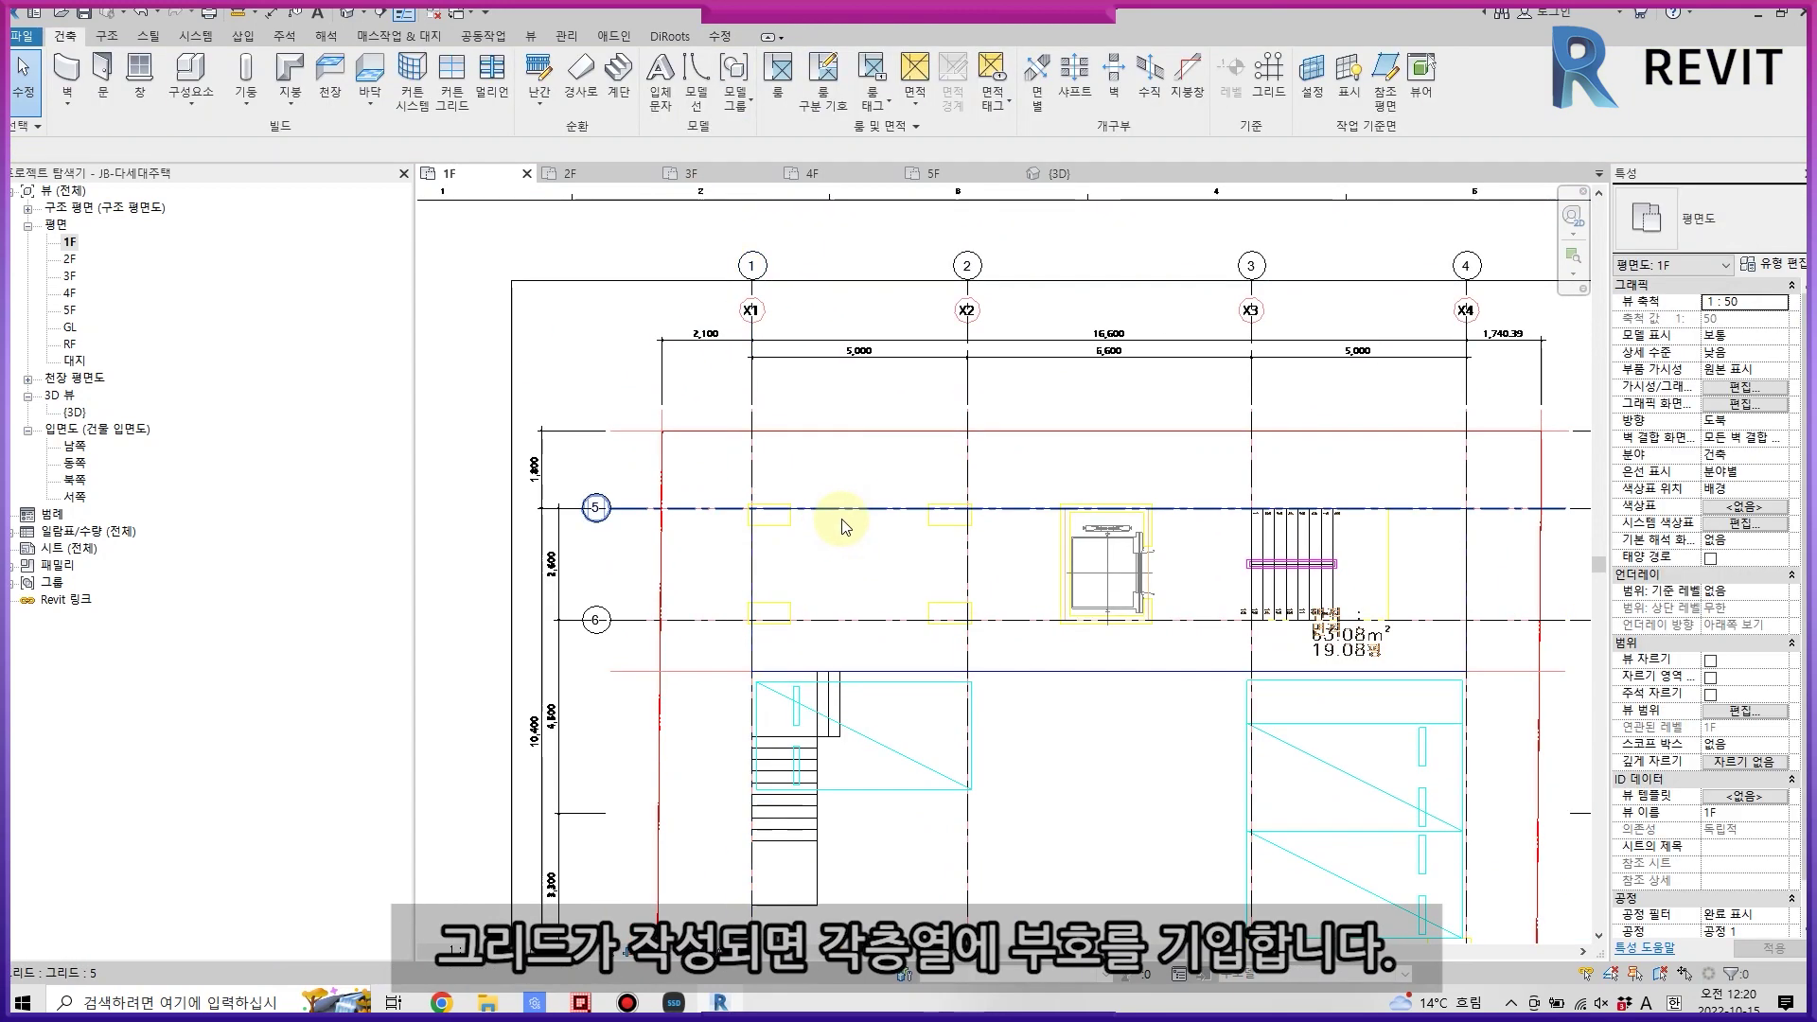
- Extend grid 5's left end further to the left
{"action": "left_click", "coordinate": [788, 512]}
{"action": "left_click_drag", "start_coordinate": [643, 516], "coordinate": [506, 516]}
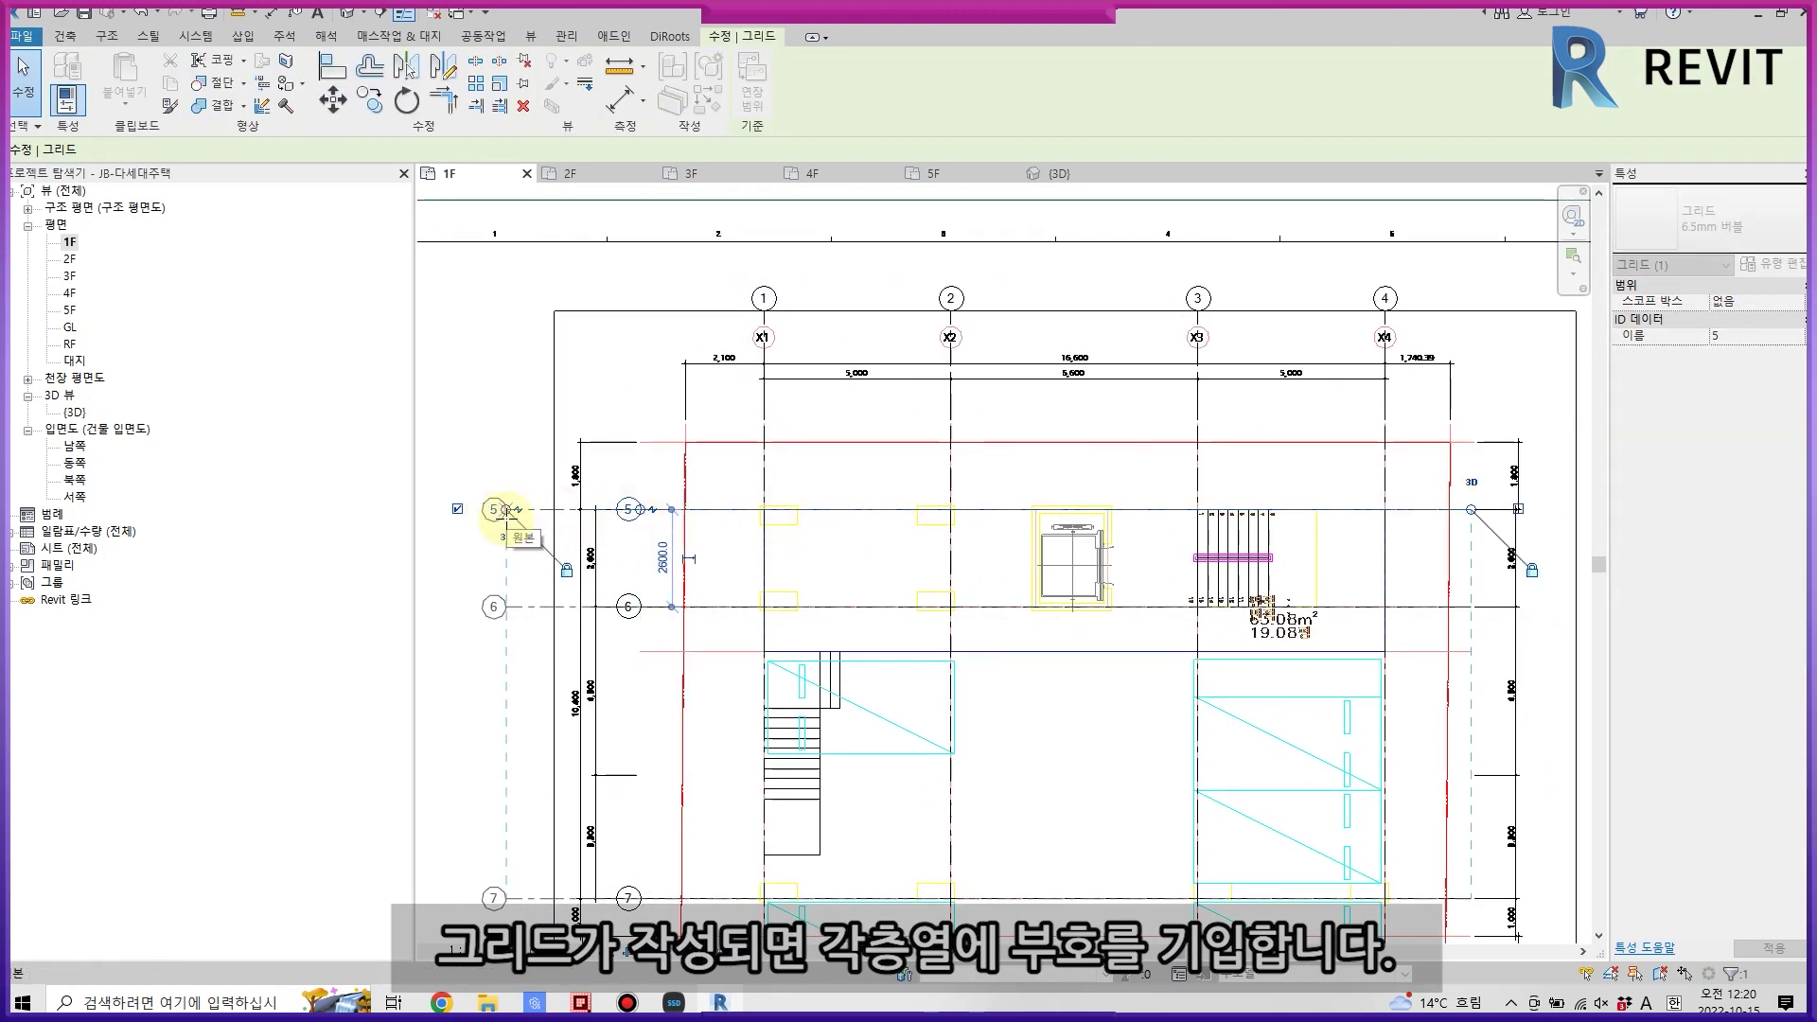
{"action": "key", "text": "Escape"}
{"action": "scroll", "coordinate": [807, 334], "scroll_direction": "up", "scroll_amount": 1}
{"action": "scroll", "coordinate": [807, 335], "scroll_direction": "up", "scroll_amount": 2}
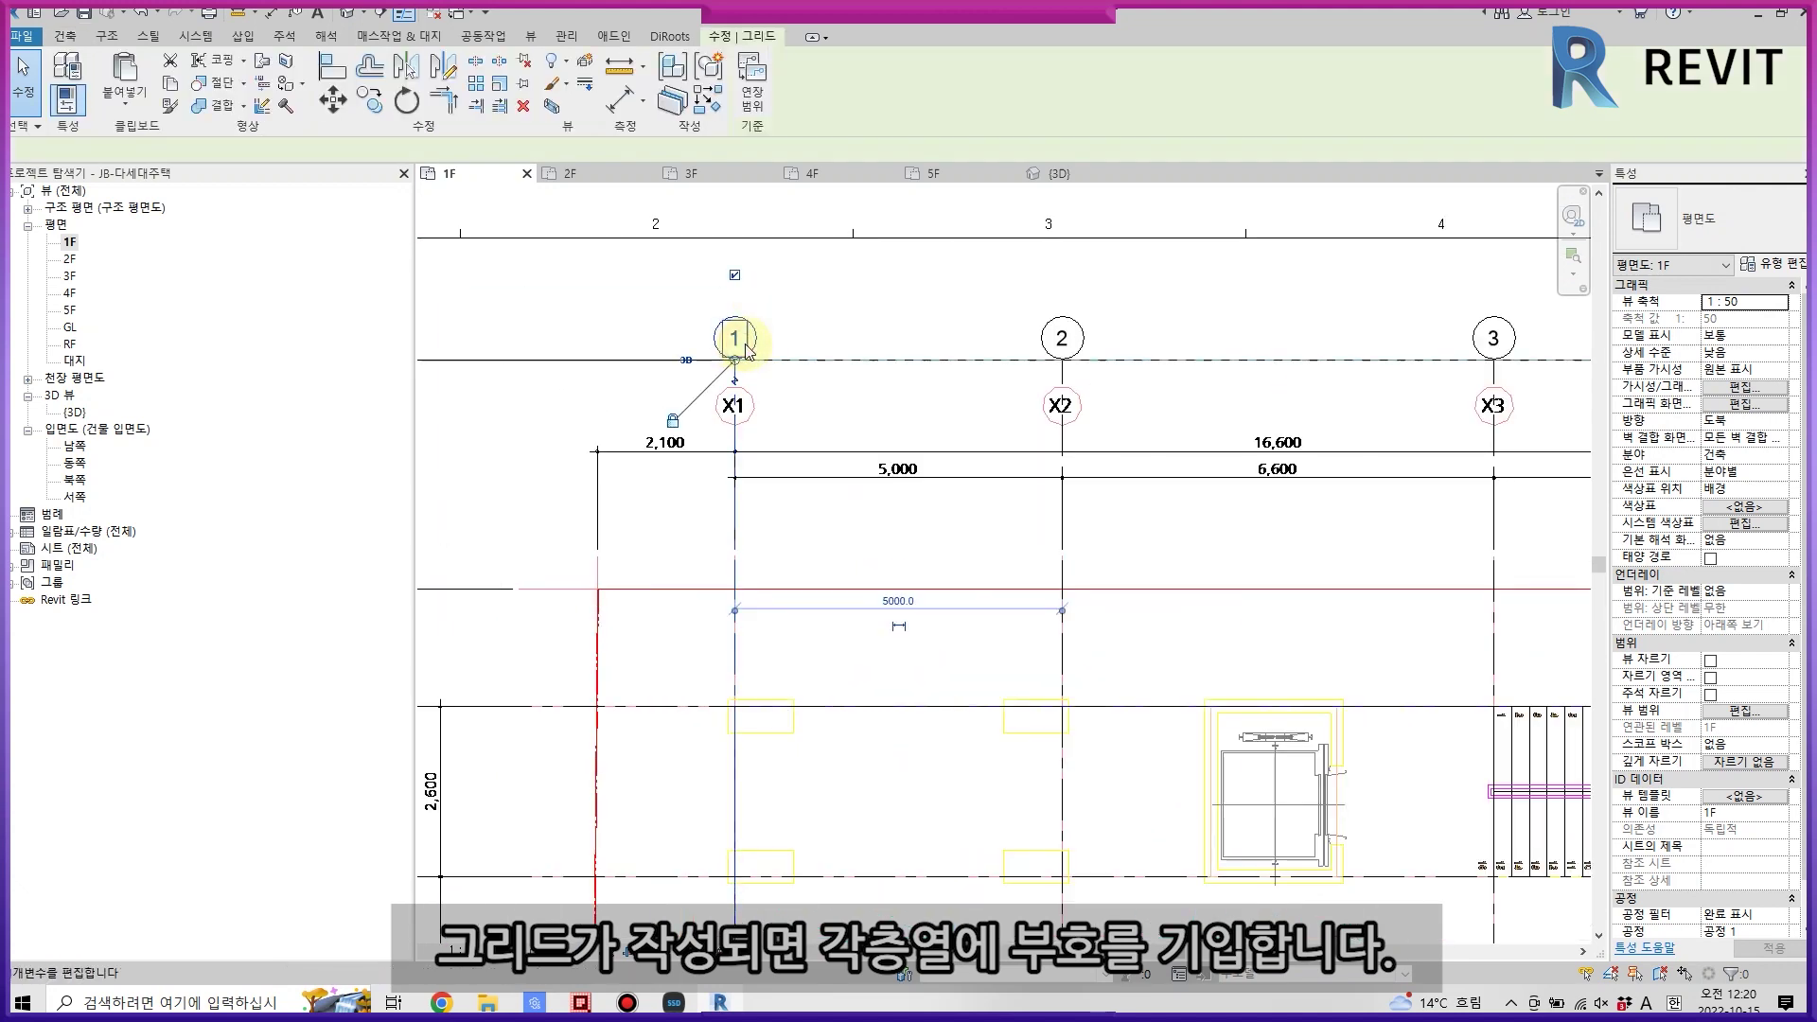
- Rename the column grids X1 through X4
{"action": "double_click", "coordinate": [736, 339]}
{"action": "type", "text": "X"}
{"action": "left_click", "coordinate": [1062, 337]}
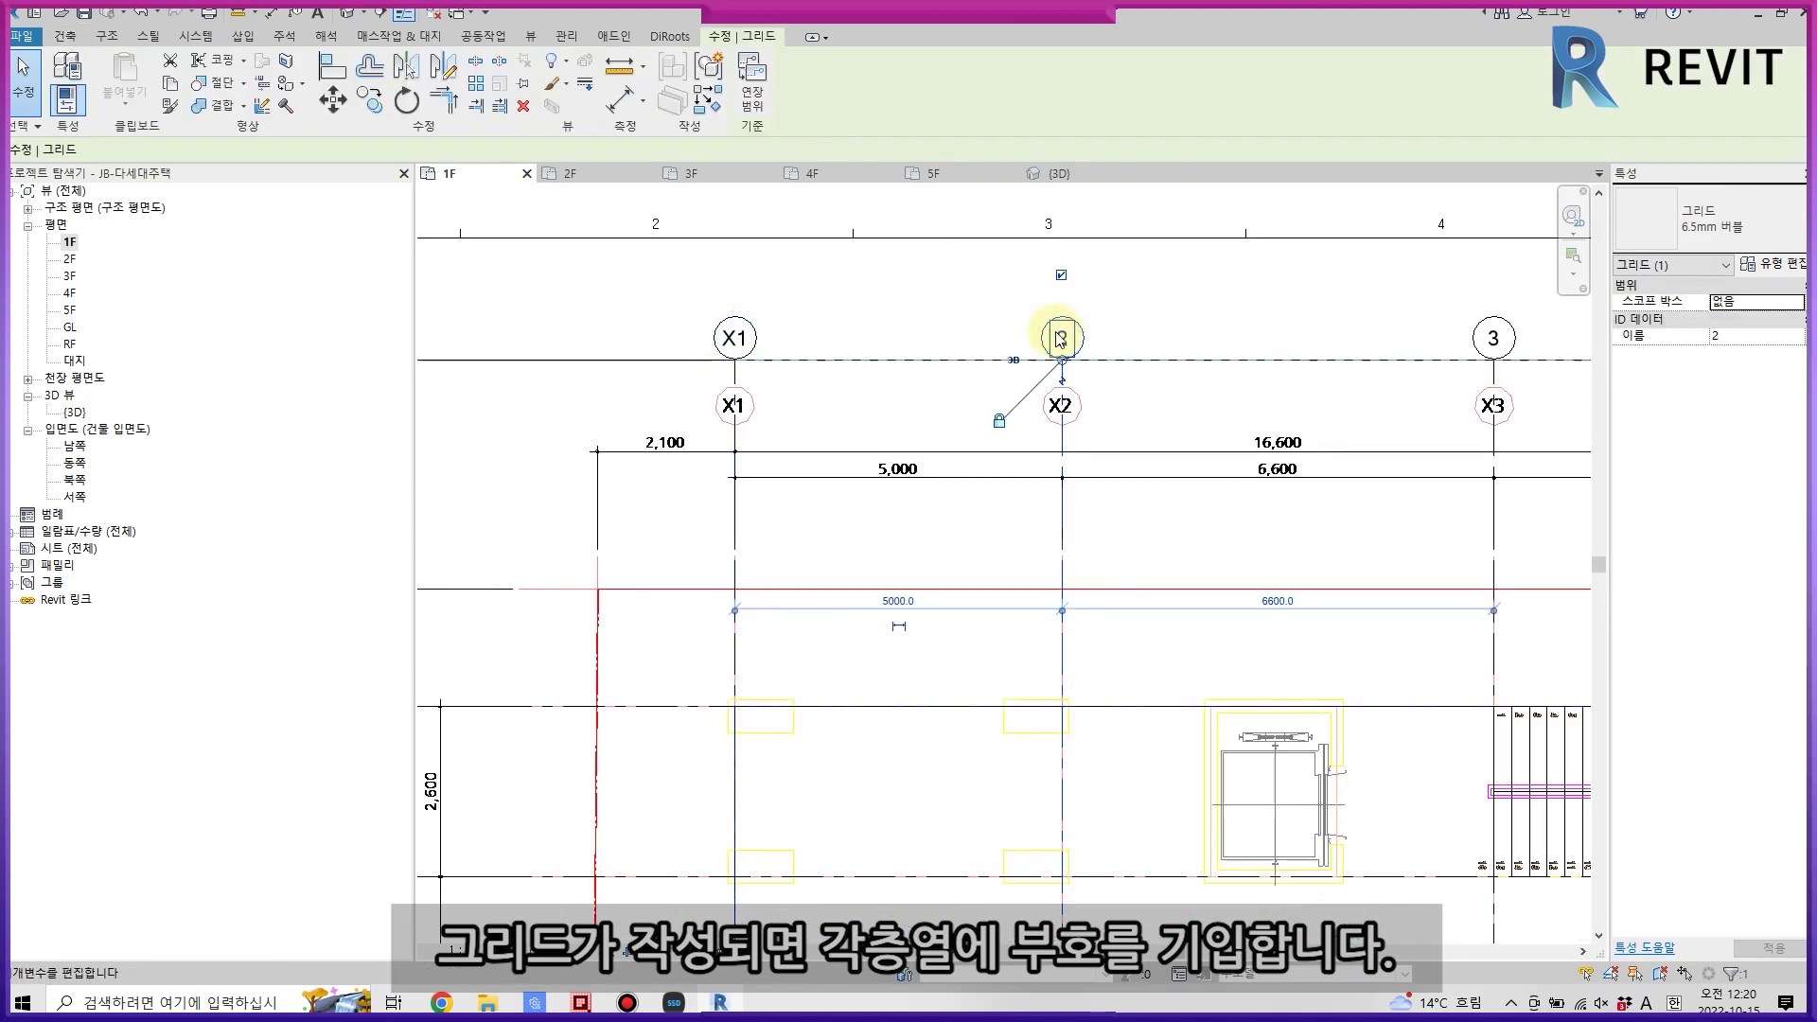
{"action": "left_click", "coordinate": [1494, 338]}
{"action": "type", "text": "X3"}
{"action": "key", "text": "Return"}
{"action": "middle_click_drag", "start_coordinate": [1462, 398], "coordinate": [1126, 526]}
{"action": "left_click", "coordinate": [1485, 465]}
{"action": "type", "text": "X4"}
{"action": "key", "text": "Return"}
{"action": "scroll", "coordinate": [1136, 568], "scroll_direction": "down", "scroll_amount": 5}
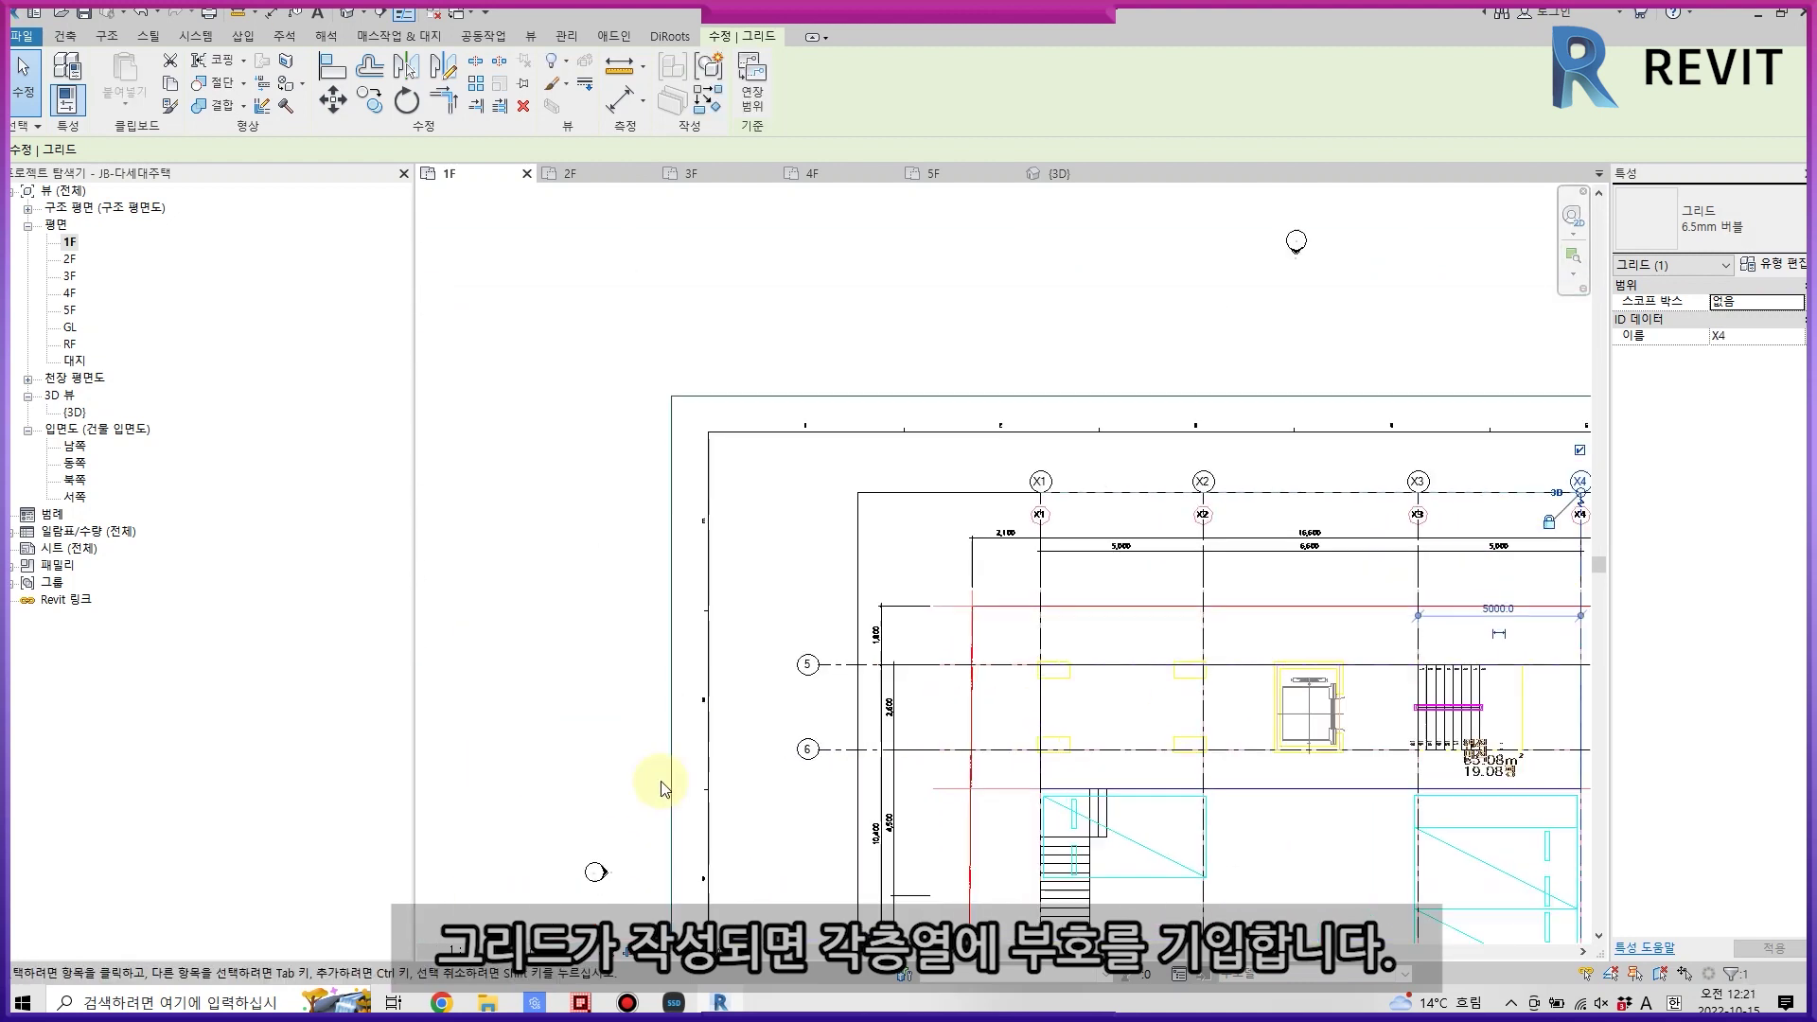
{"action": "scroll", "coordinate": [804, 691], "scroll_direction": "up", "scroll_amount": 2}
- Rename the row grids Y1, Y2 and Y3 (grids 7, 6, 5), then zoom to fit
{"action": "left_click", "coordinate": [1044, 797]}
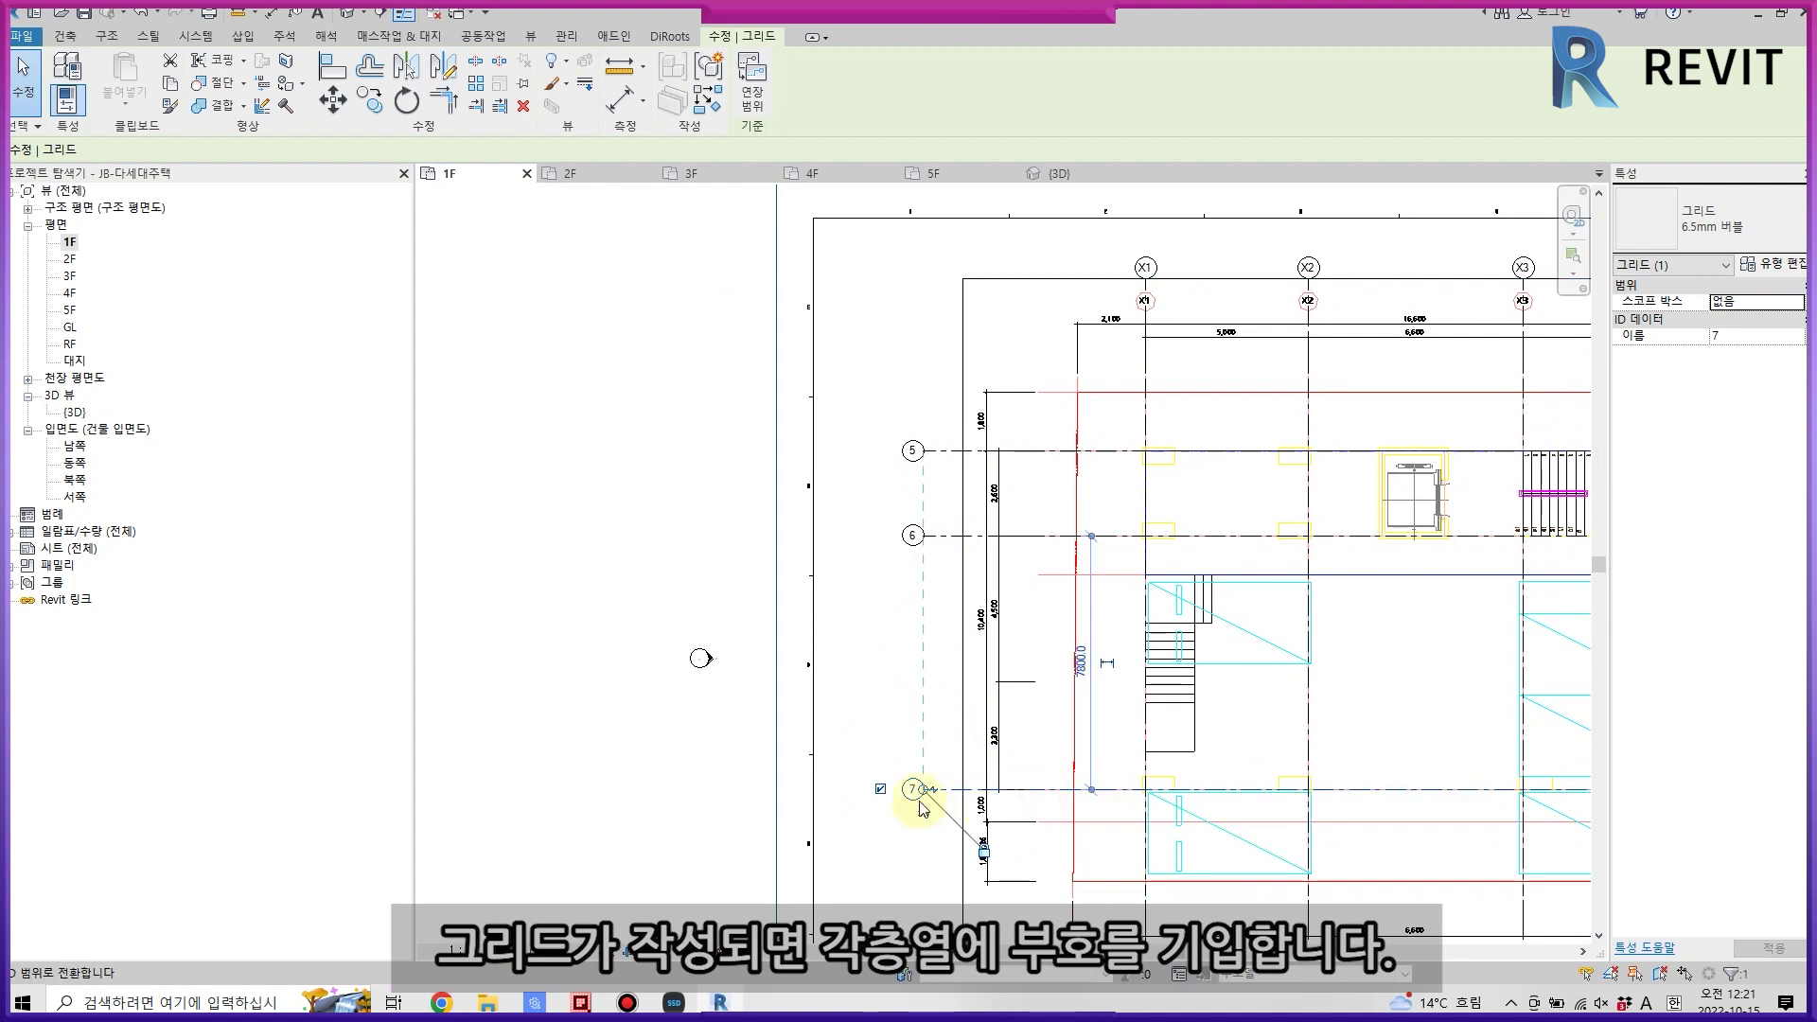
{"action": "left_click", "coordinate": [912, 789]}
{"action": "type", "text": "Y1"}
{"action": "key", "text": "Return"}
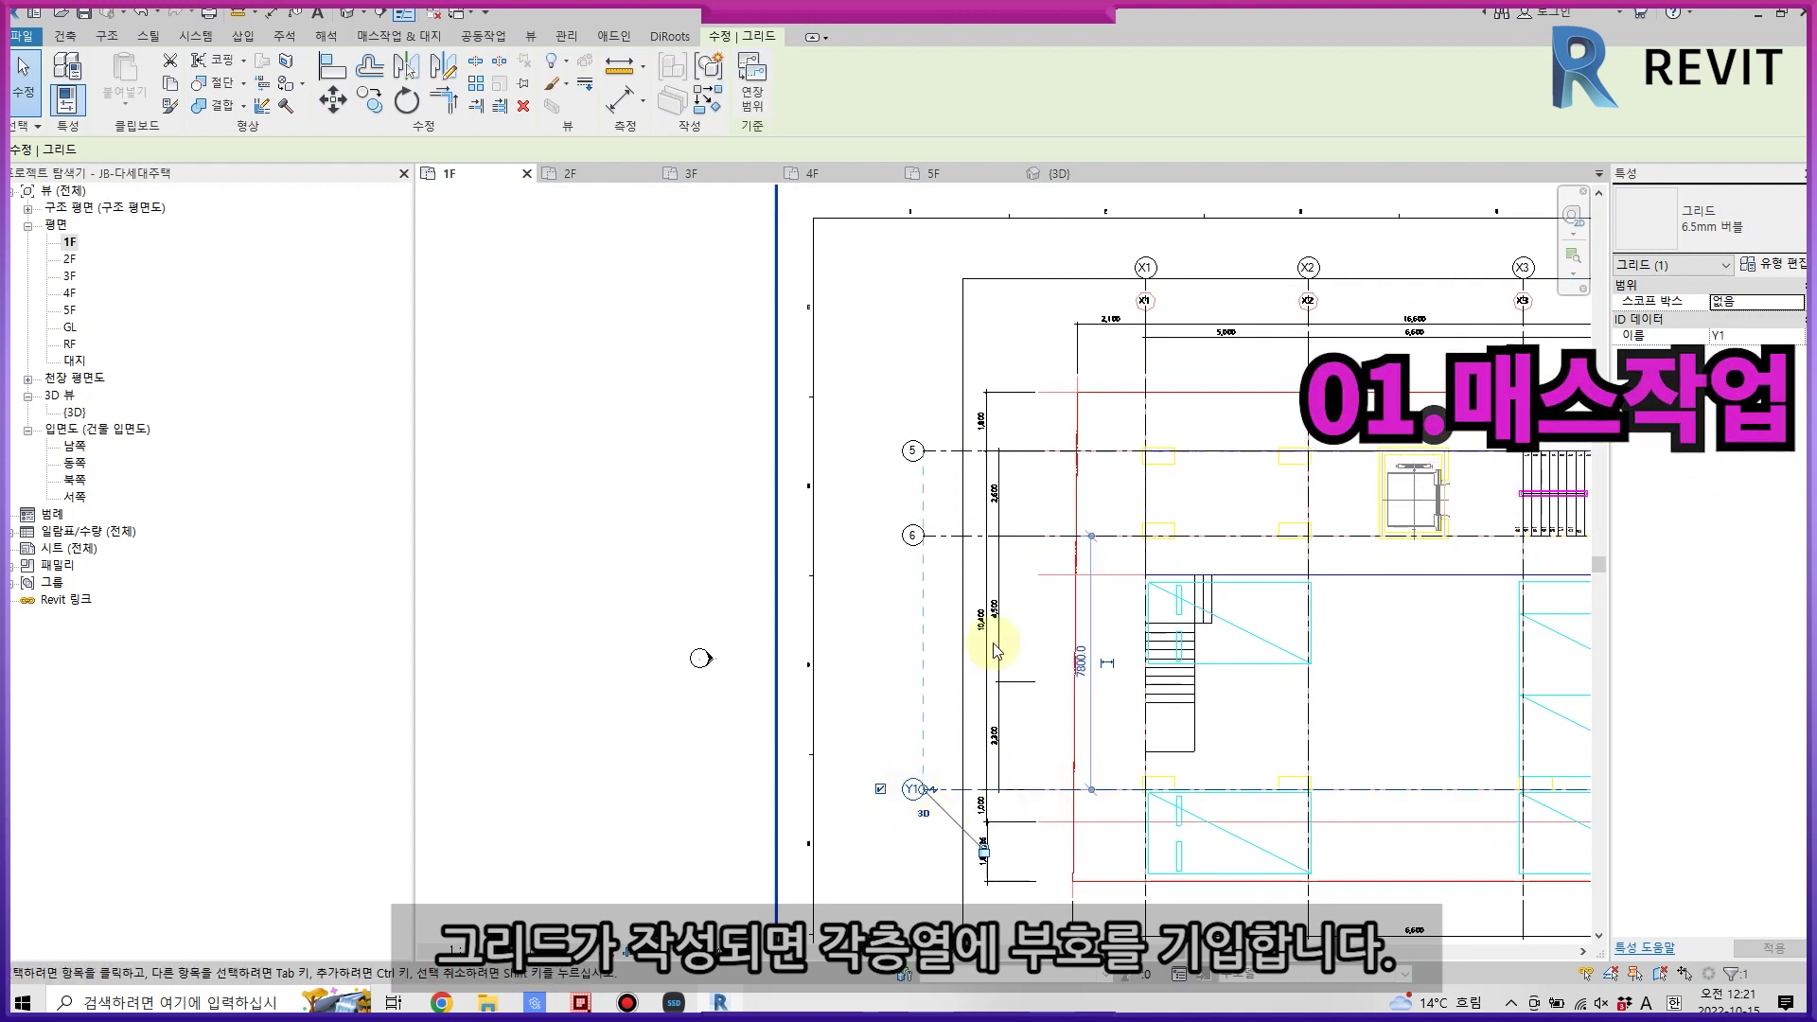
{"action": "left_click", "coordinate": [933, 535]}
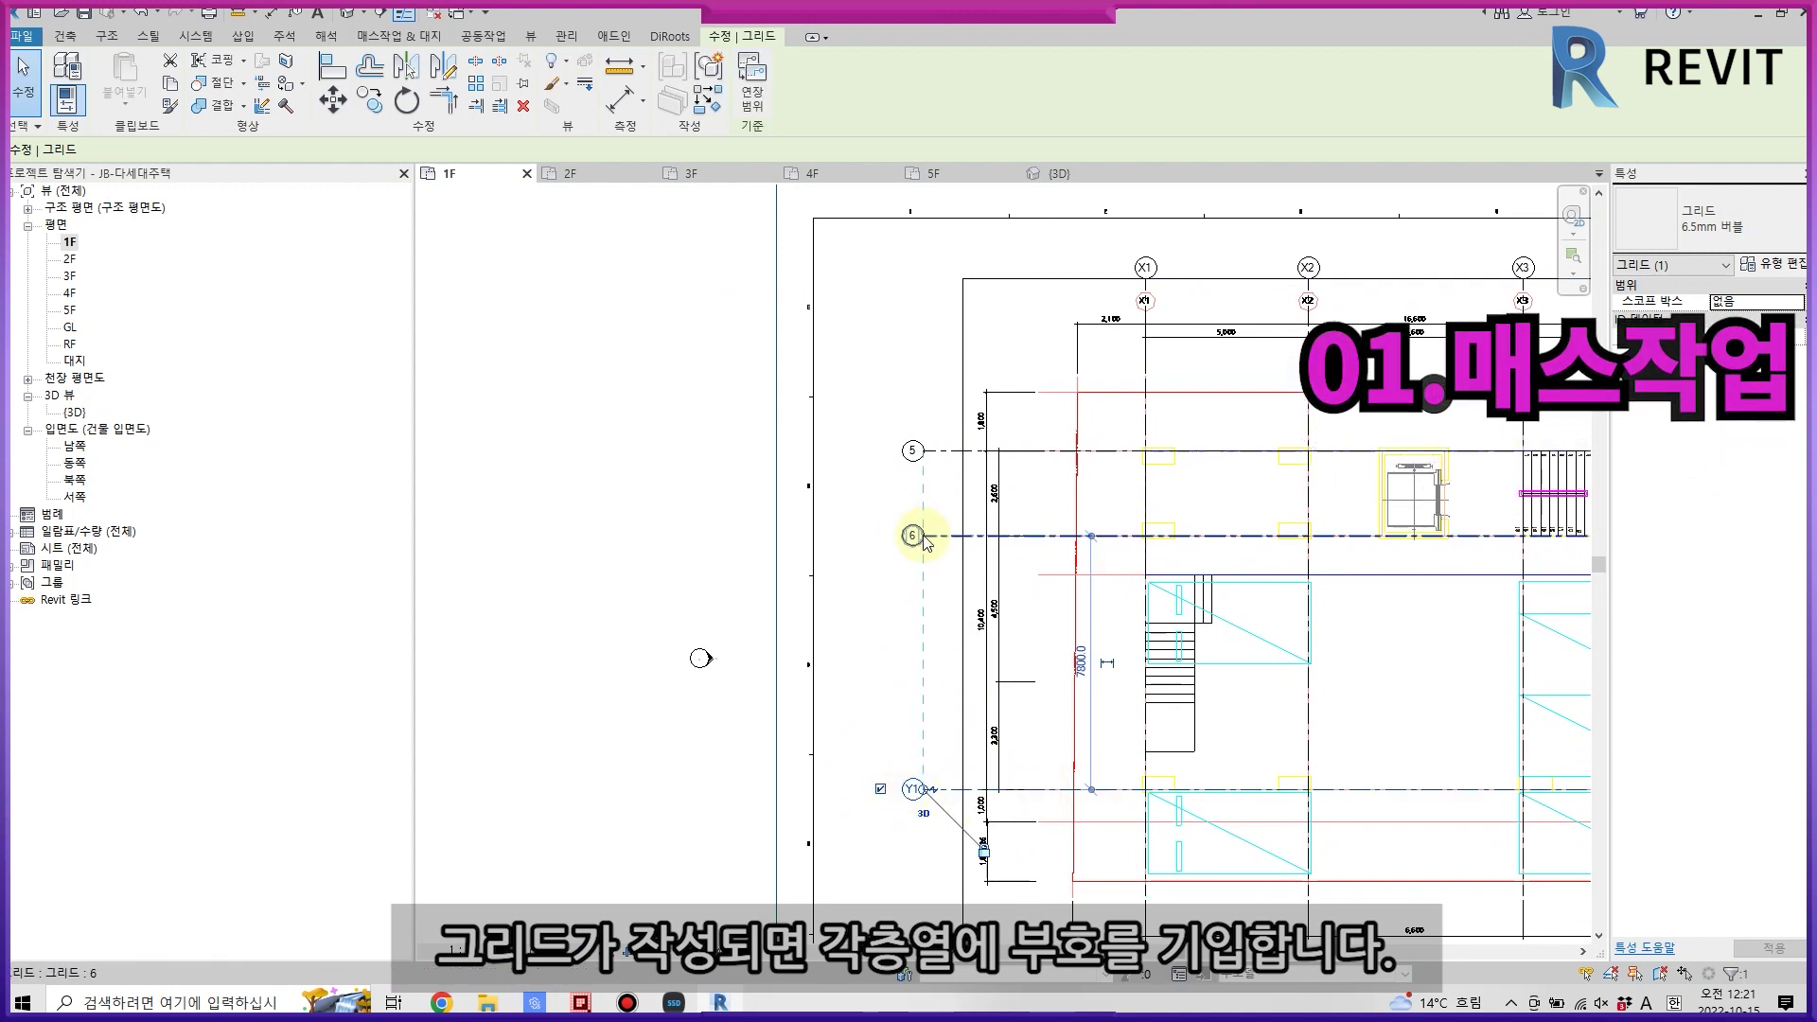
{"action": "type", "text": "Y2"}
{"action": "key", "text": "Return"}
{"action": "left_click", "coordinate": [912, 451]}
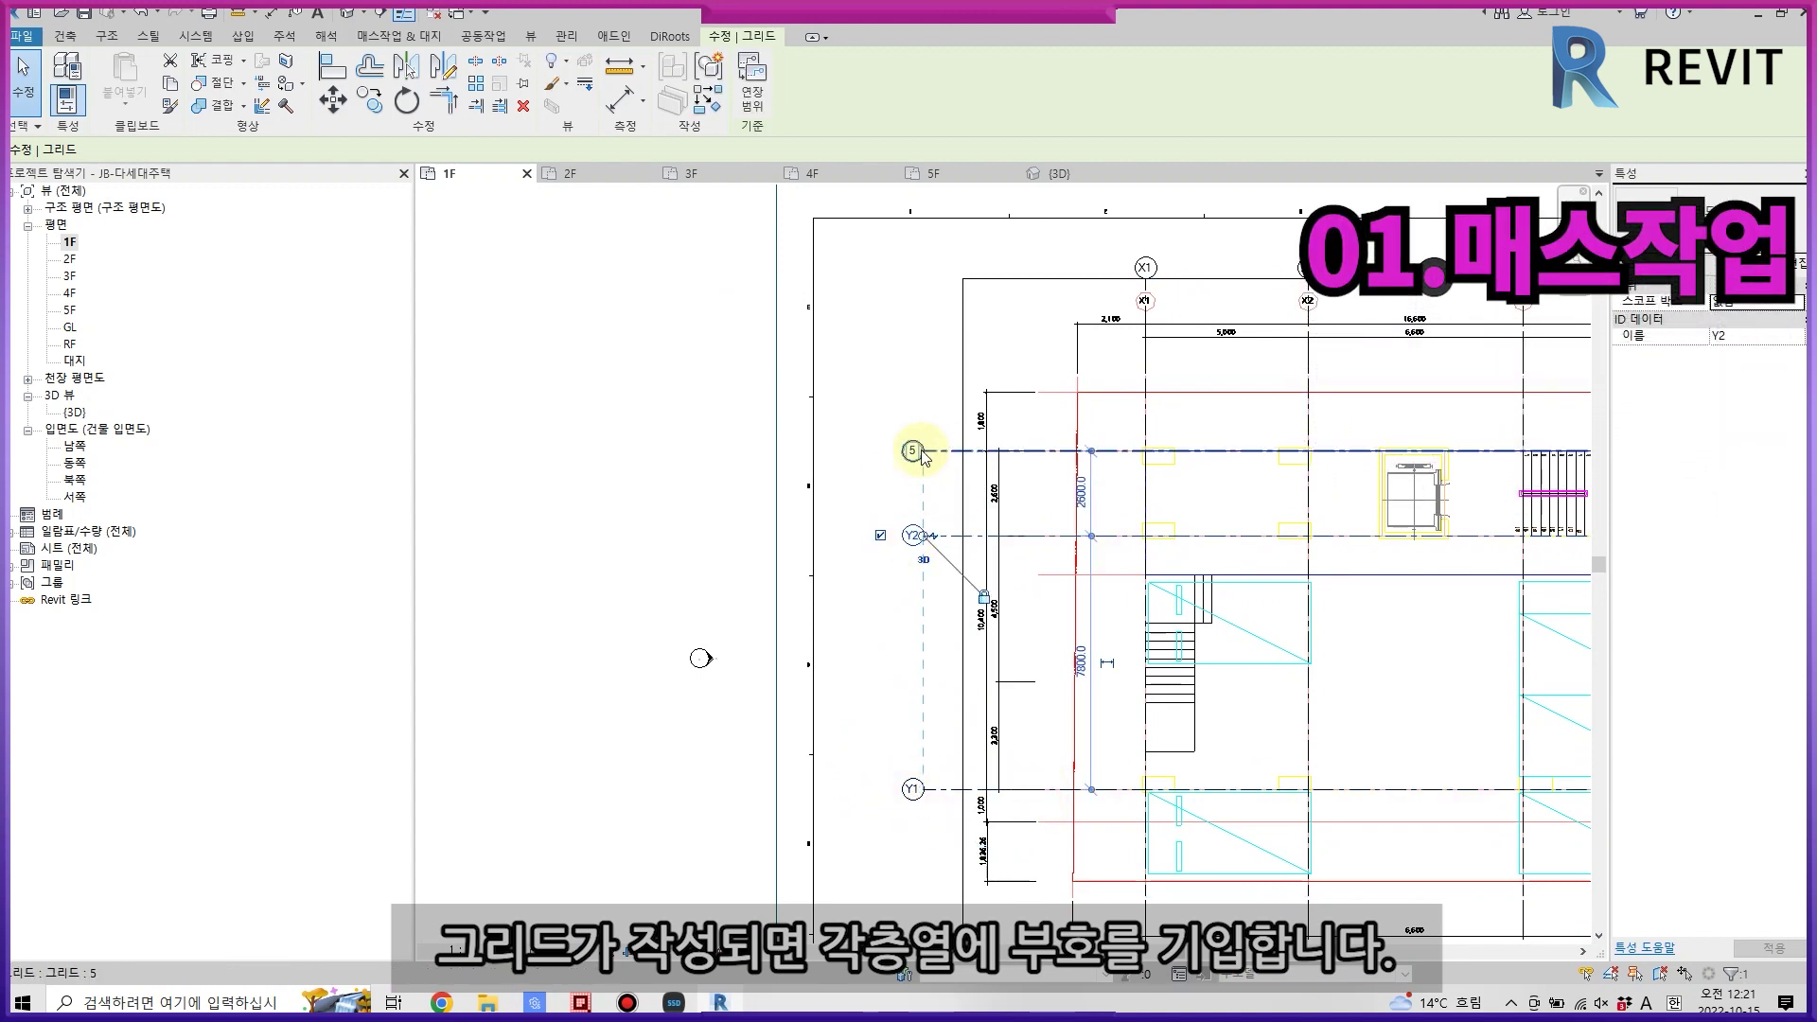
{"action": "type", "text": "Y3"}
{"action": "key", "text": "Return"}
{"action": "scroll", "coordinate": [956, 511], "scroll_direction": "down", "scroll_amount": 3}
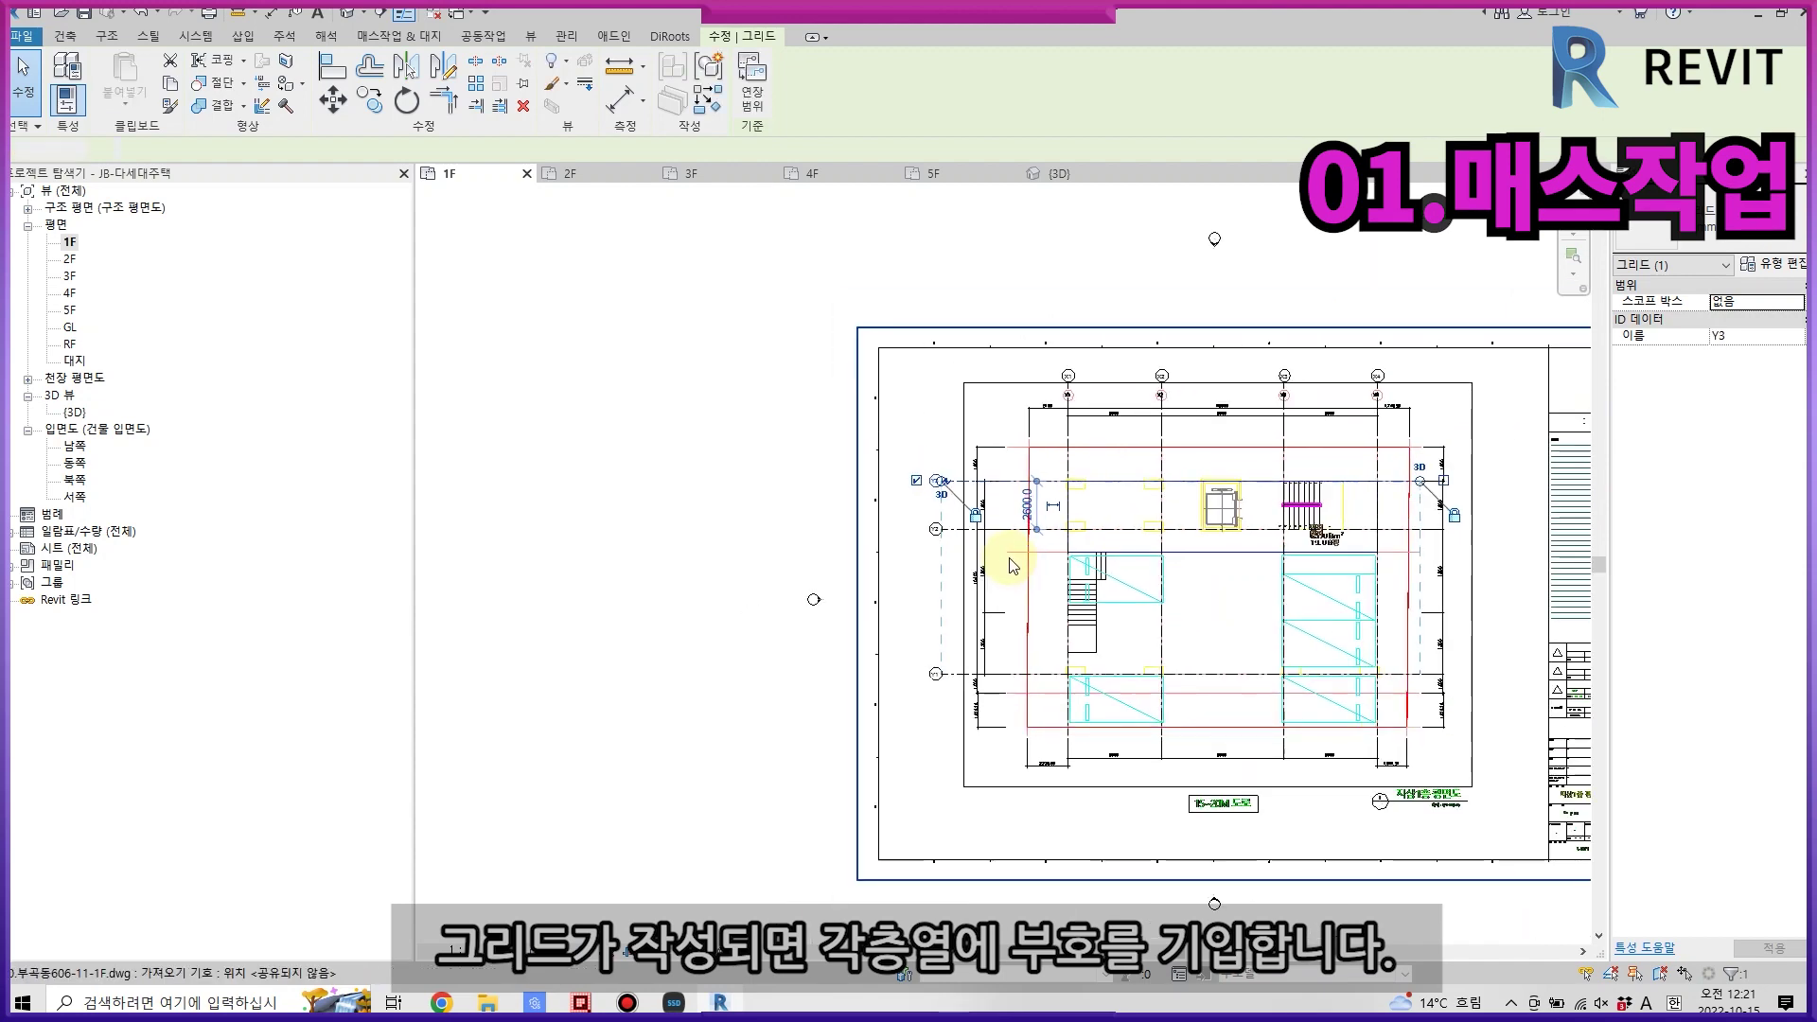
{"action": "key", "text": "Escape"}
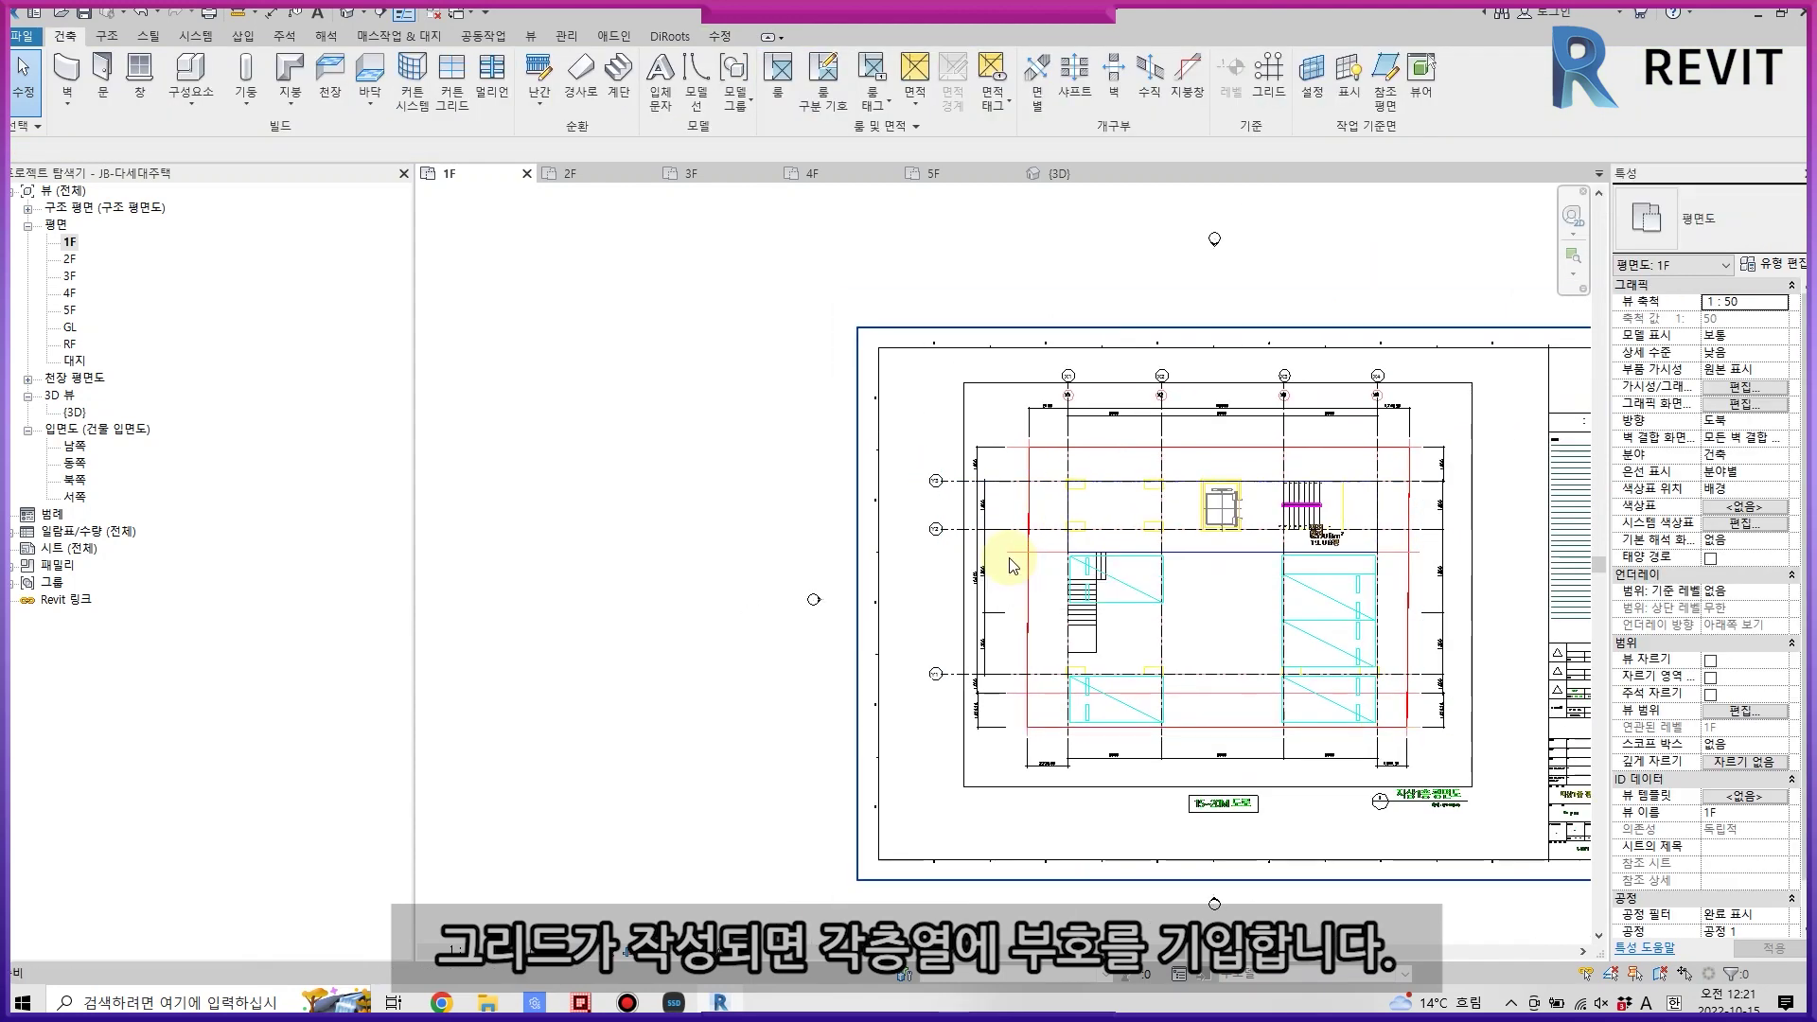
{"action": "key", "text": "z"}
{"action": "key", "text": "f"}
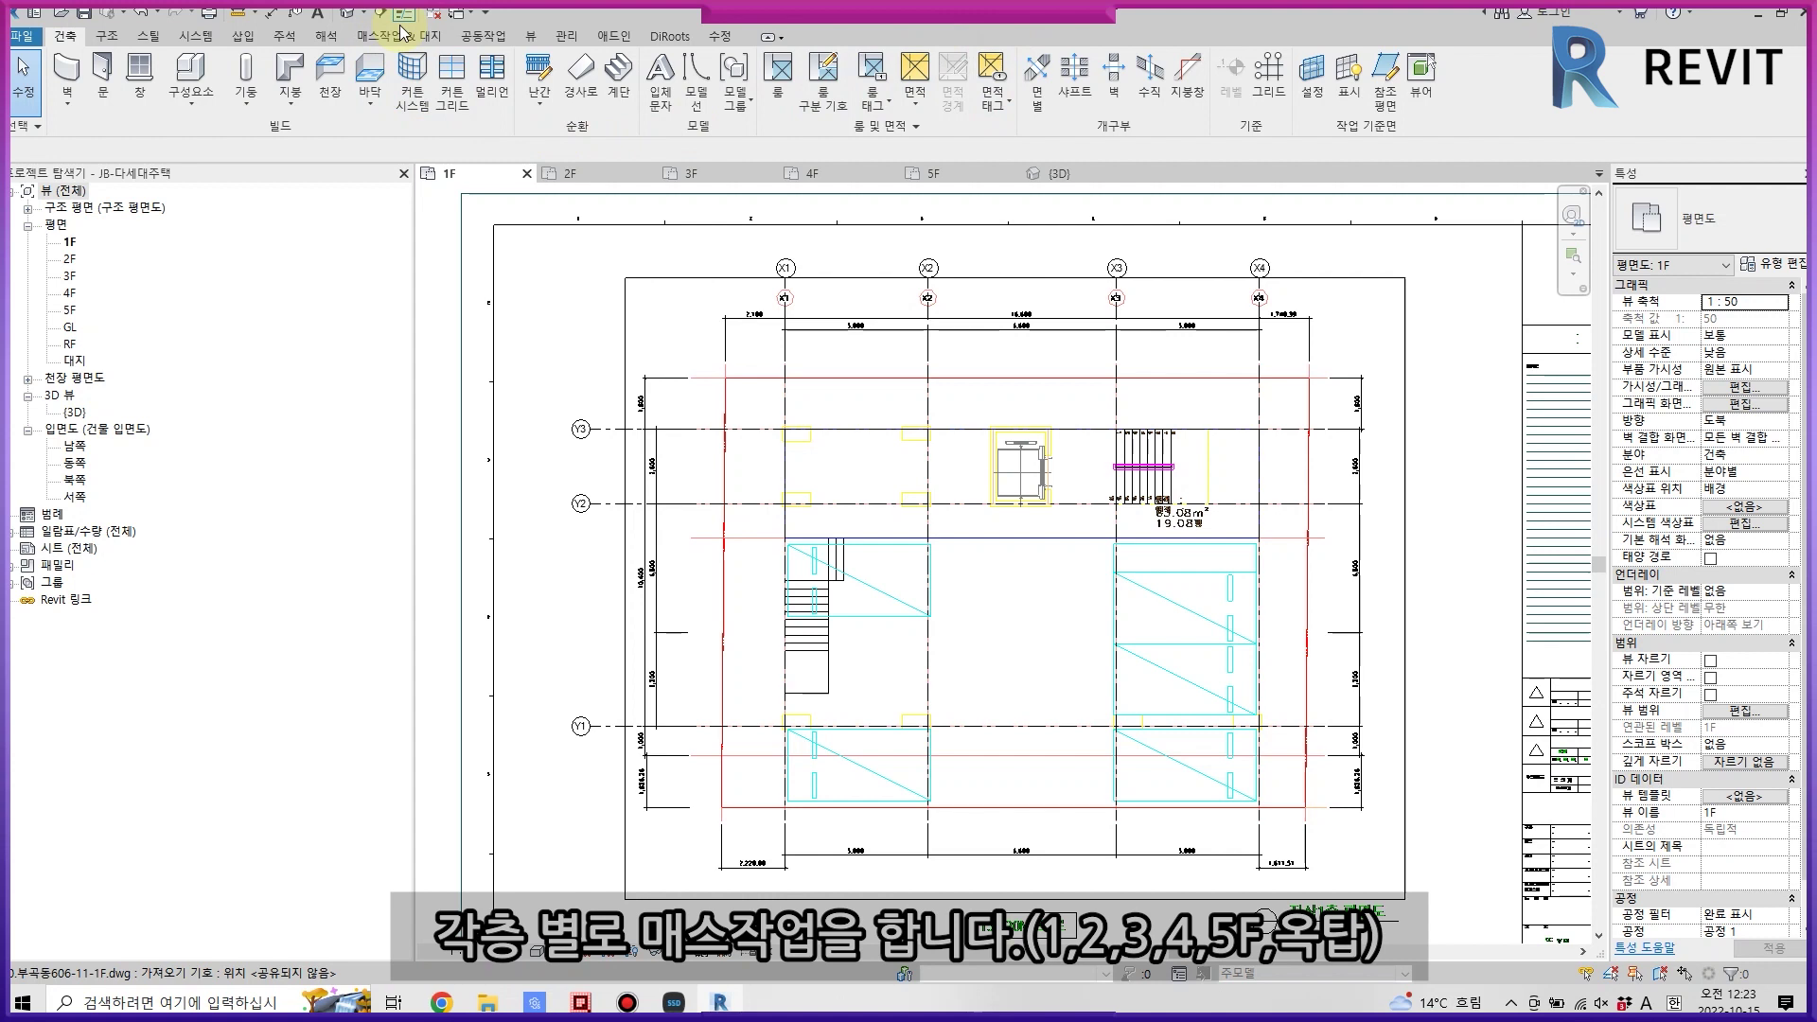
- Turn on Show Mass Form and Floors and start an in-place mass named 1F
{"action": "left_click", "coordinate": [402, 38]}
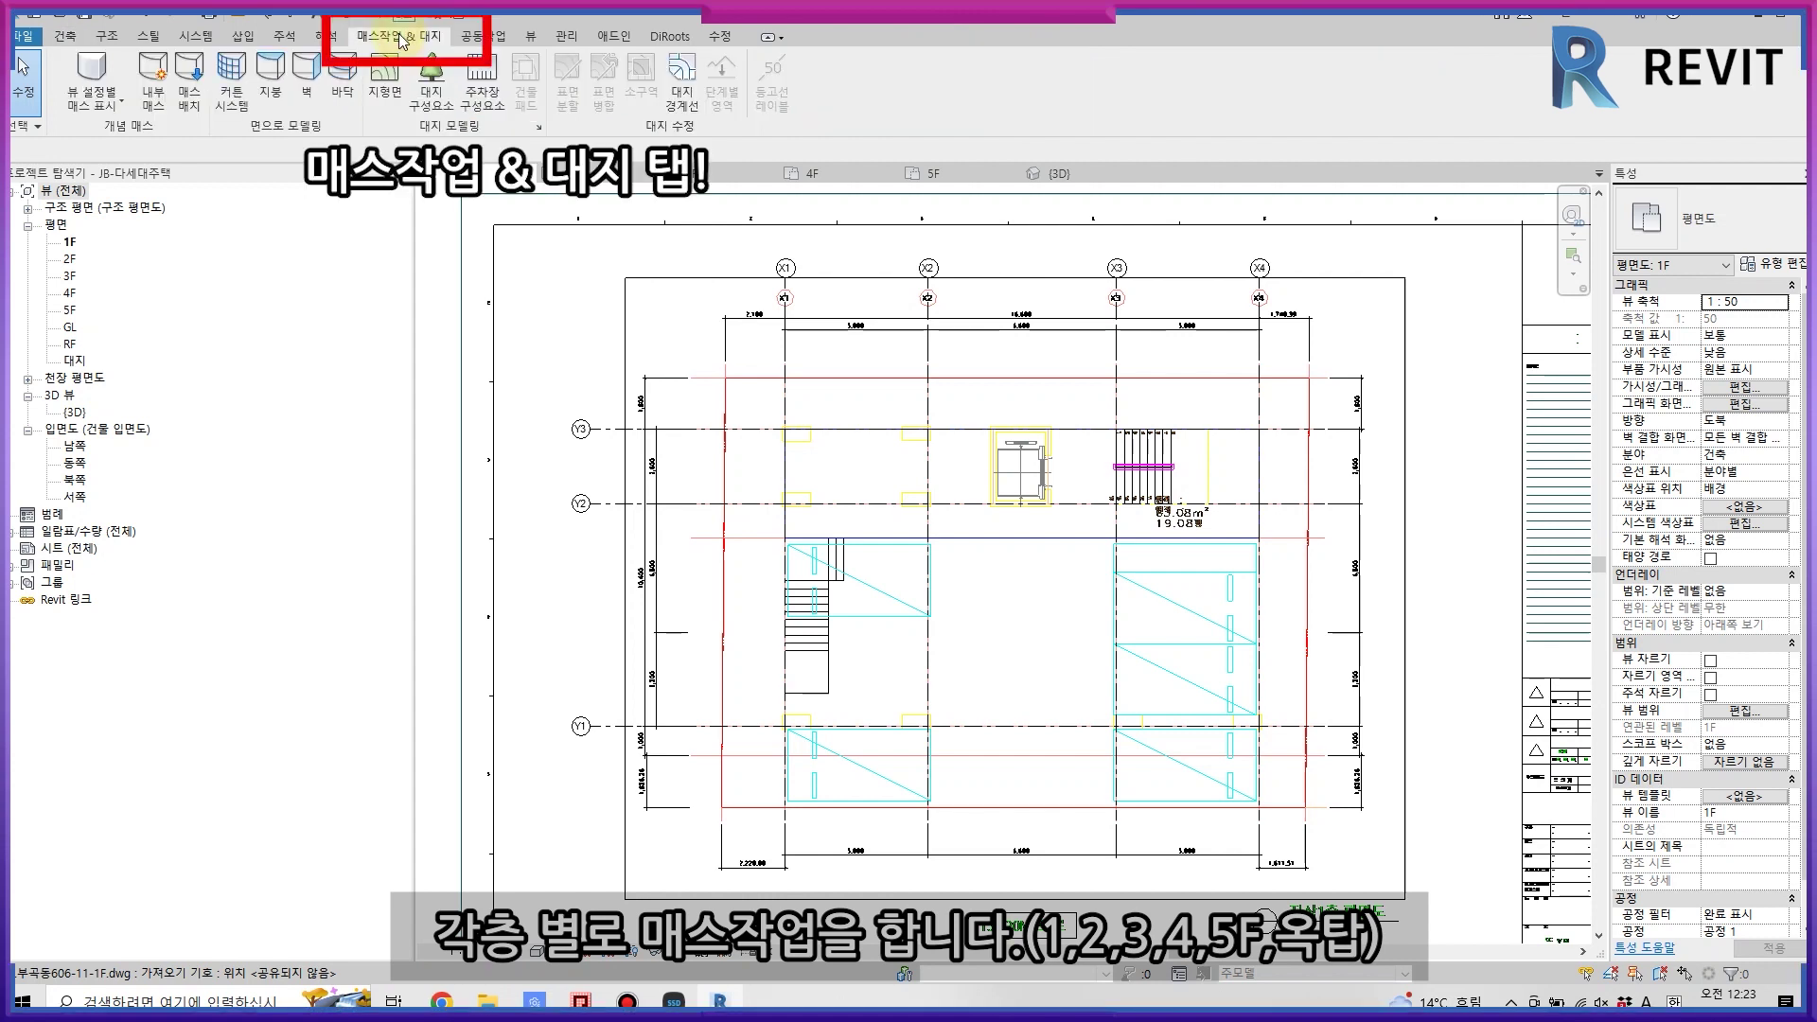
{"action": "left_click", "coordinate": [118, 104]}
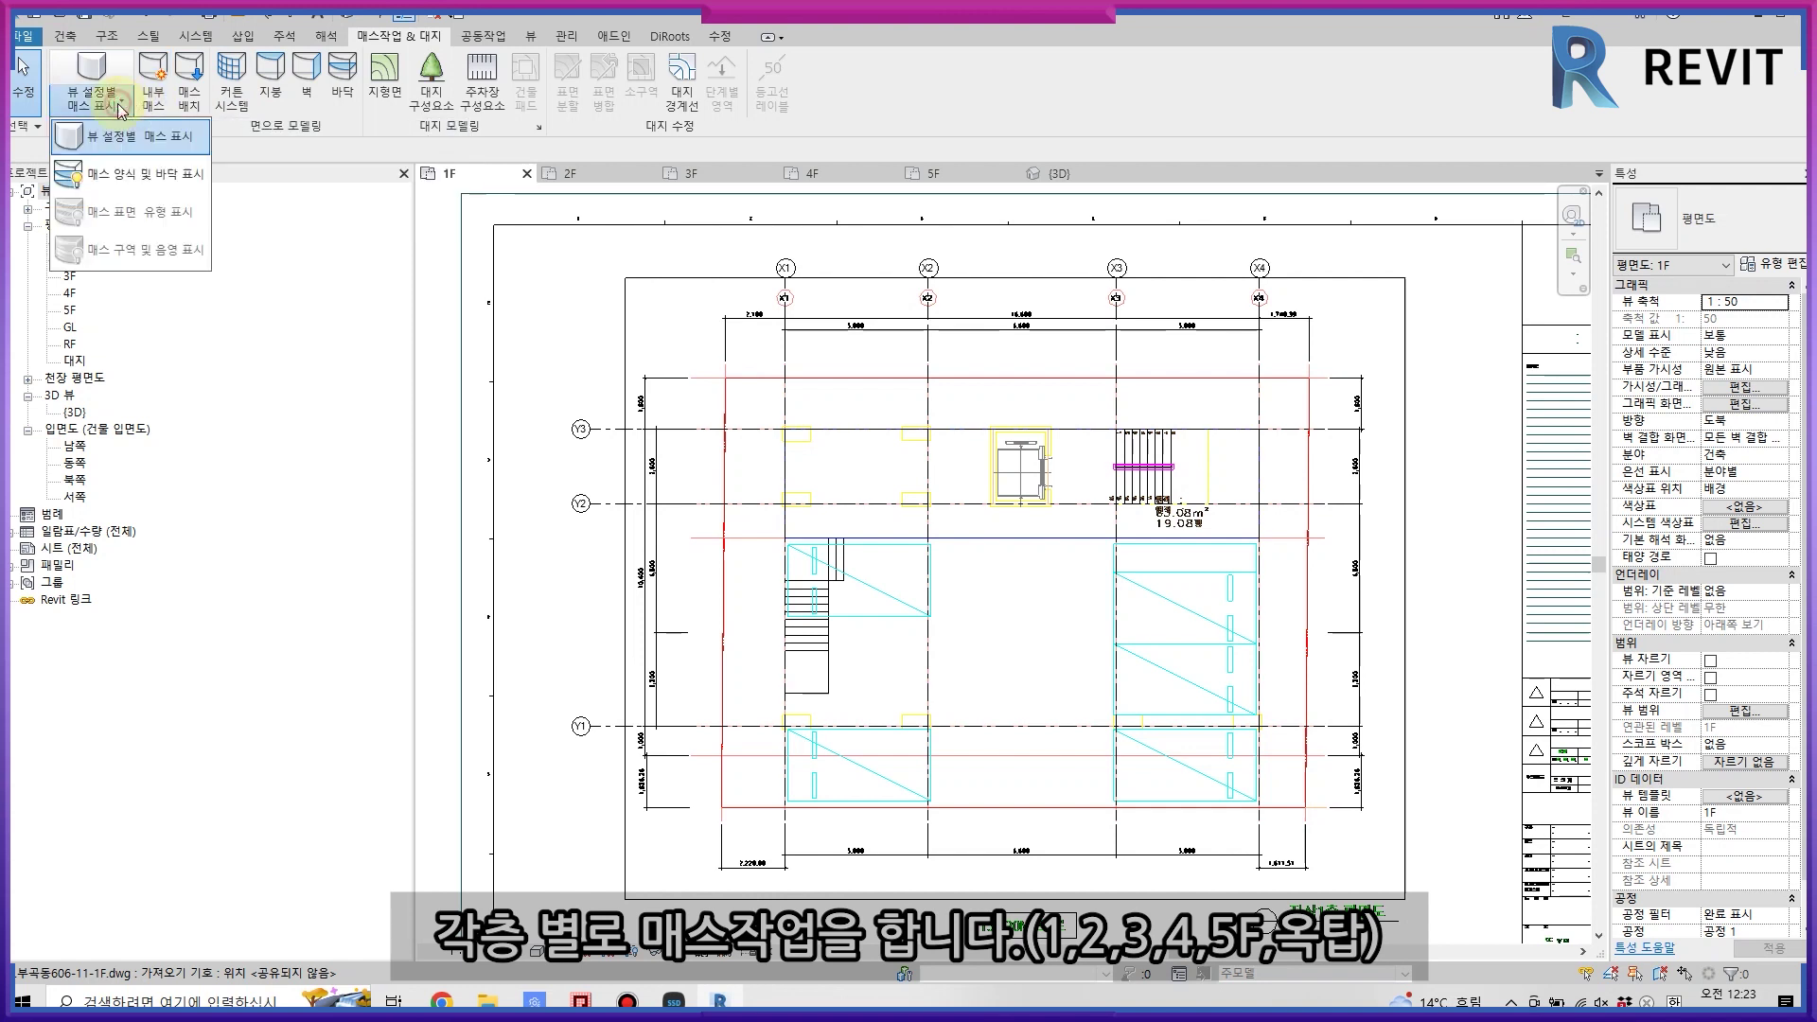
{"action": "left_click", "coordinate": [122, 197]}
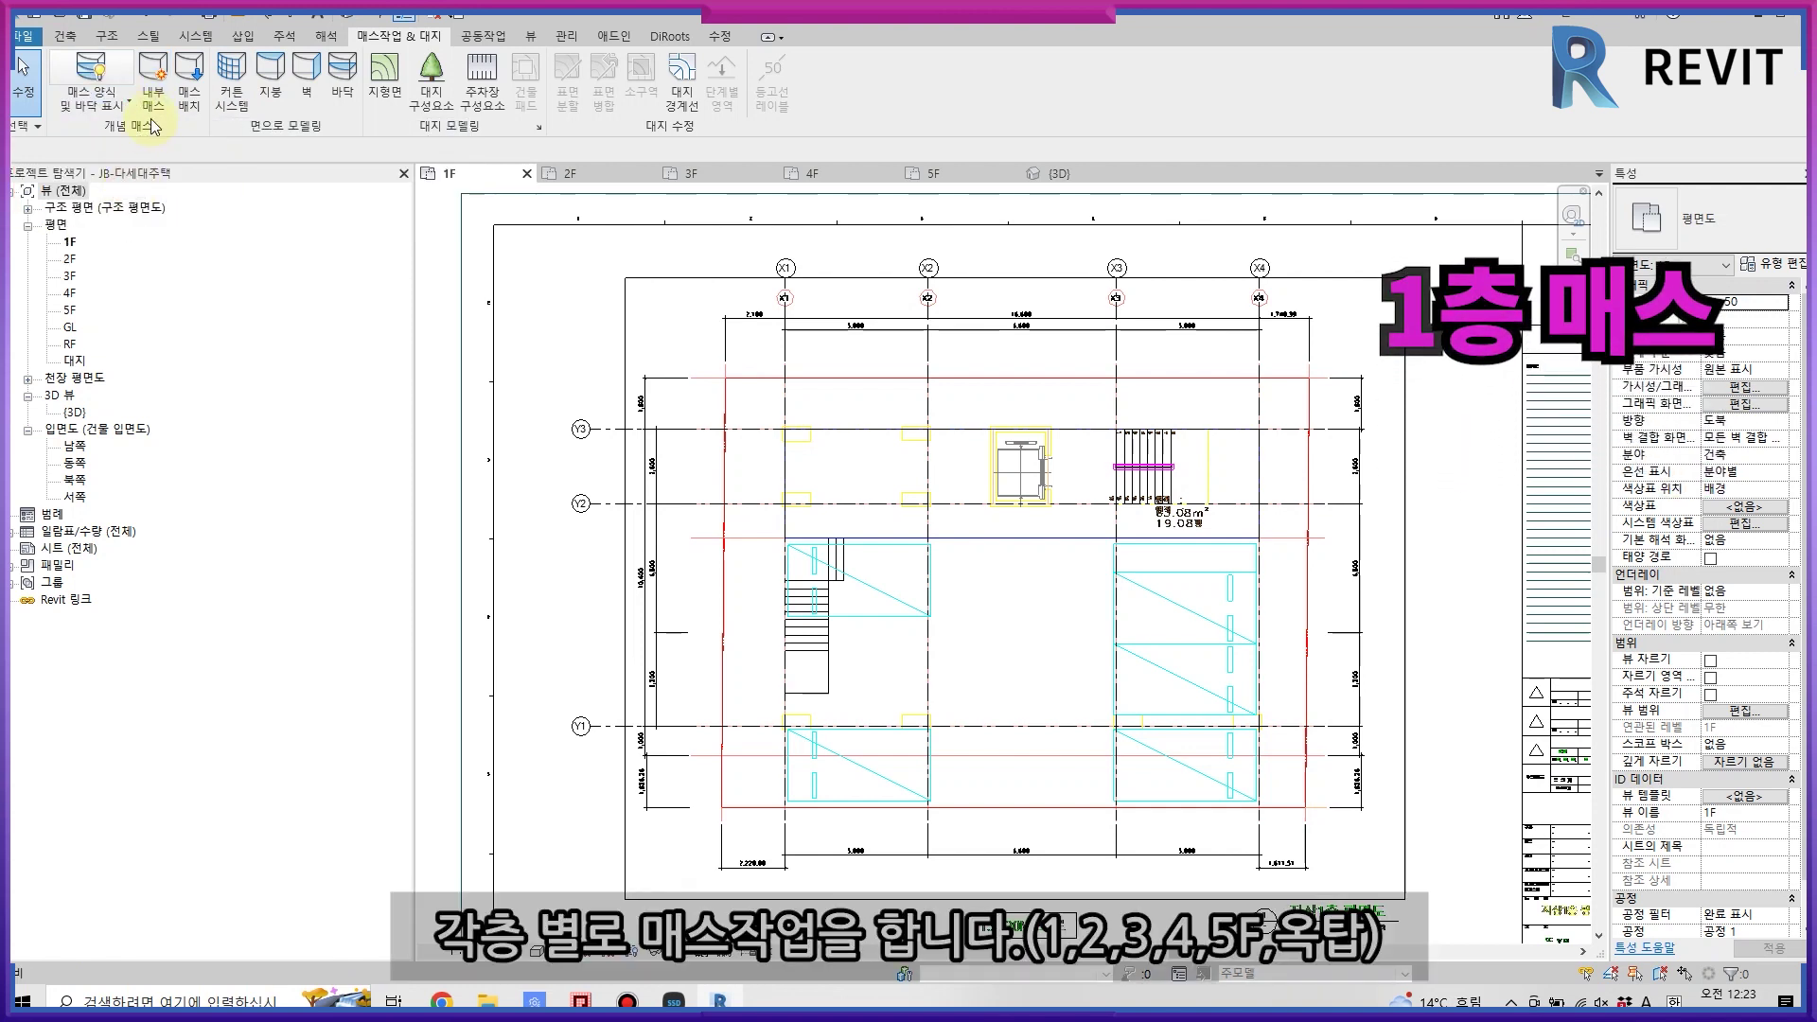
{"action": "left_click", "coordinate": [153, 76]}
{"action": "type", "text": "1F"}
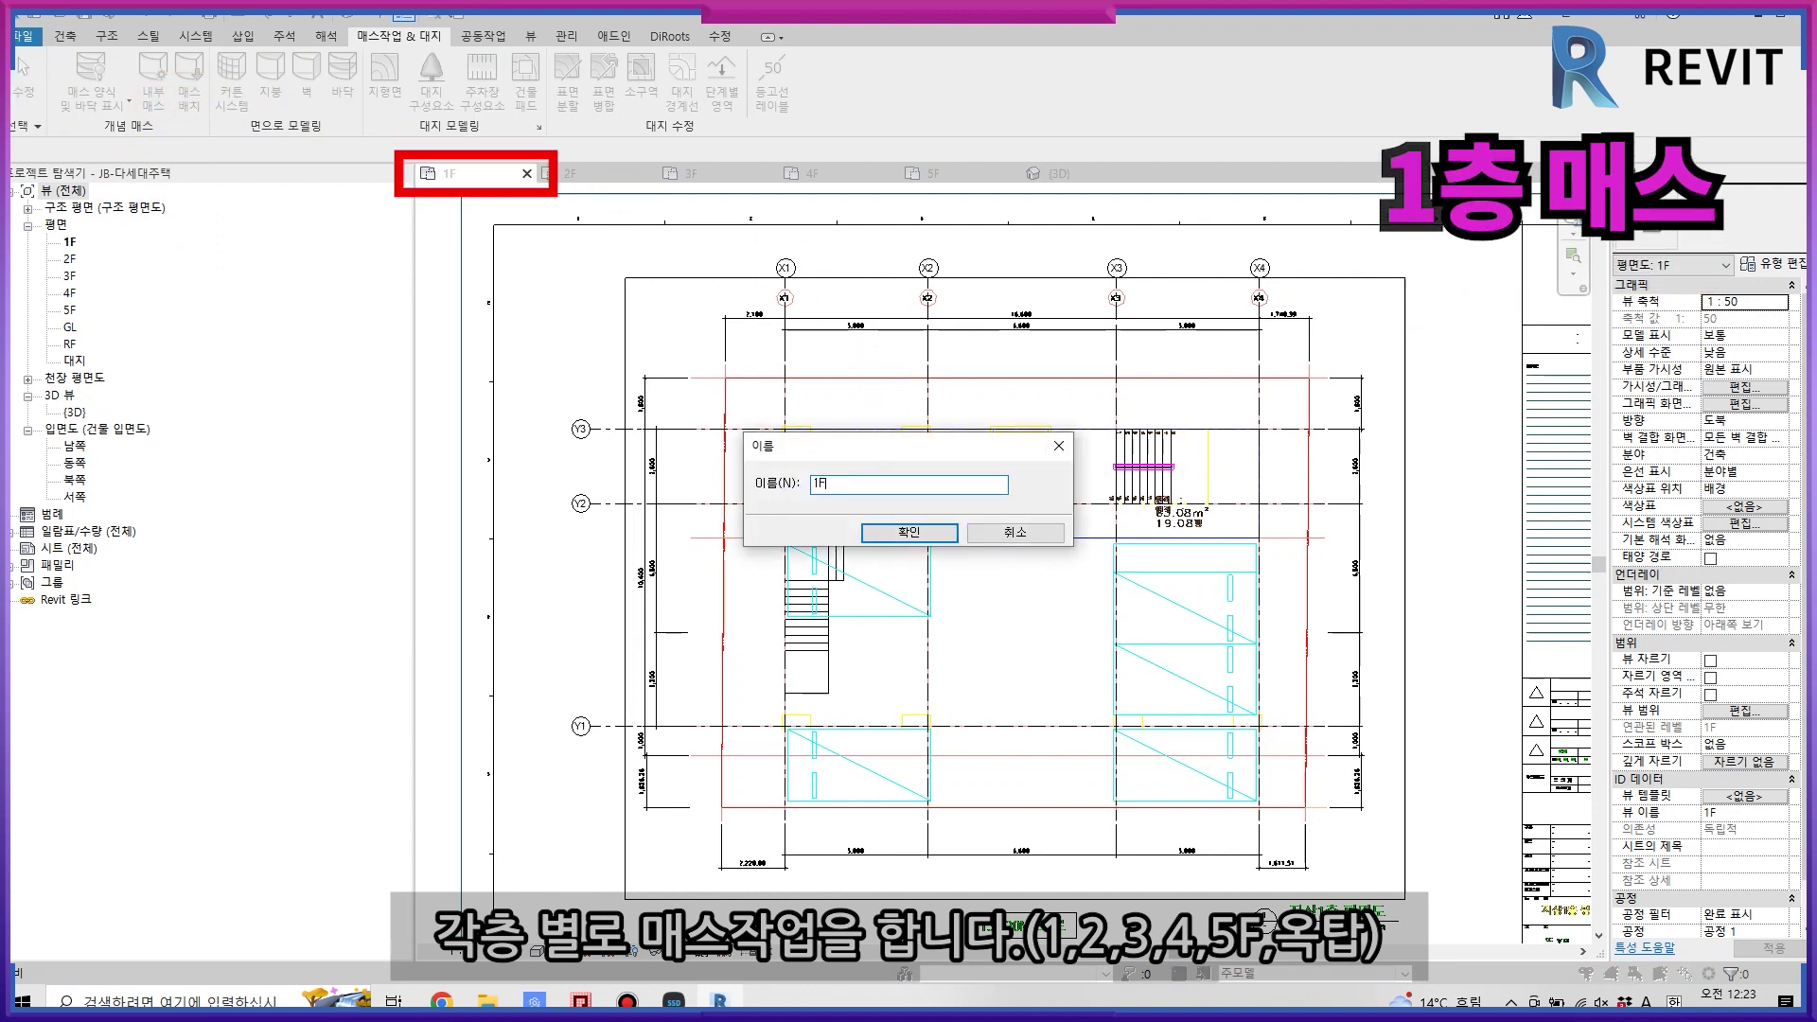
{"action": "key", "text": "Return"}
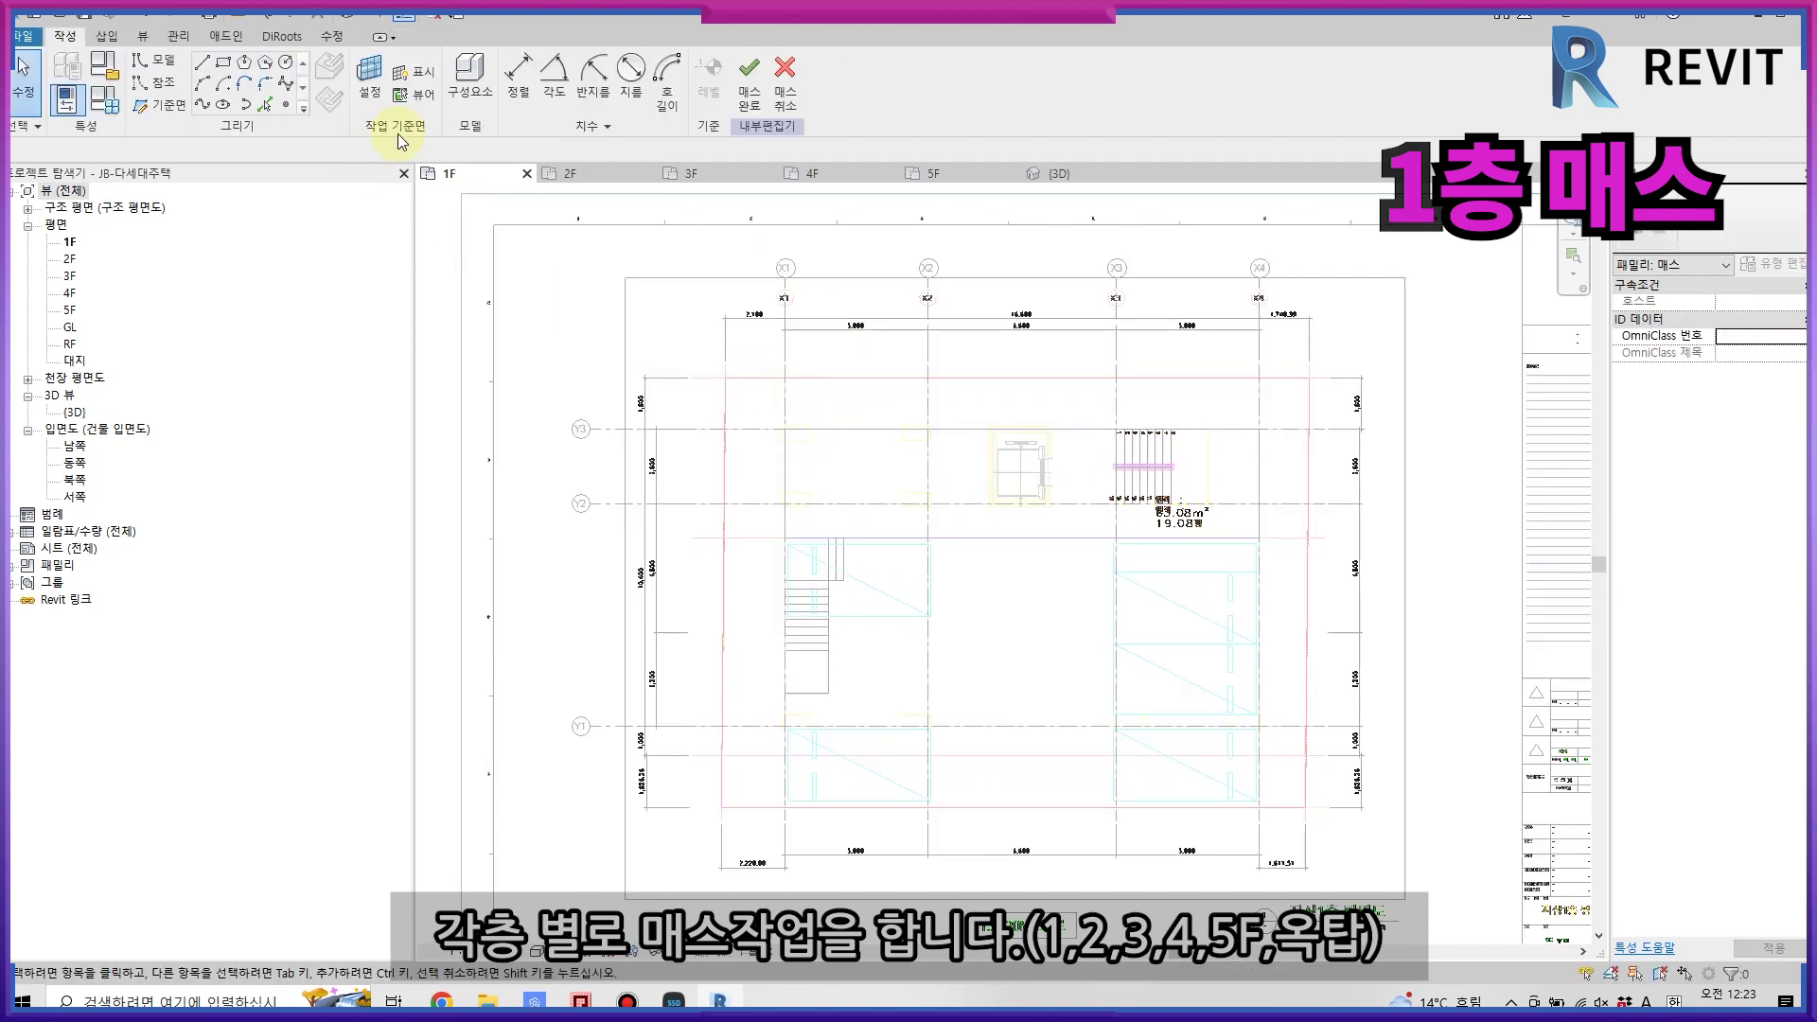
- Draw an 11600 × 2600 rectangle starting at the X1/Y3 grid intersection
{"action": "left_click", "coordinate": [227, 71]}
{"action": "scroll", "coordinate": [539, 276], "scroll_direction": "up", "scroll_amount": 1}
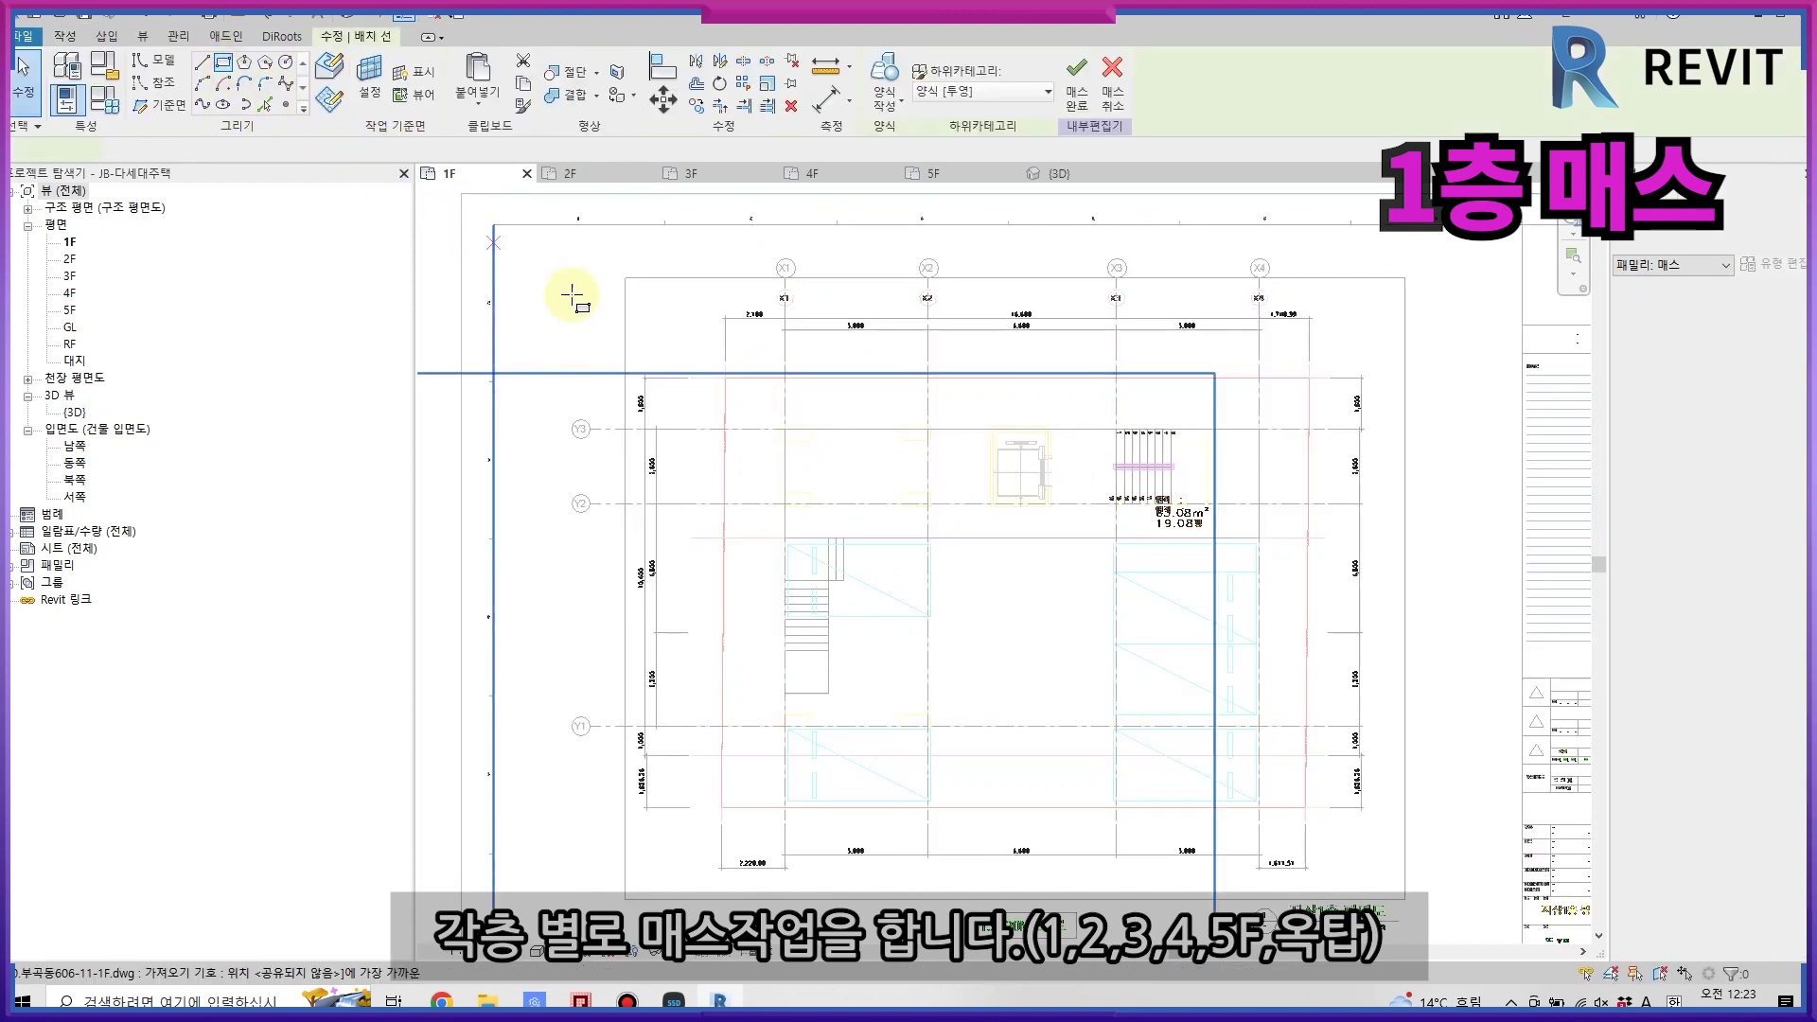
{"action": "scroll", "coordinate": [890, 456], "scroll_direction": "up", "scroll_amount": 2}
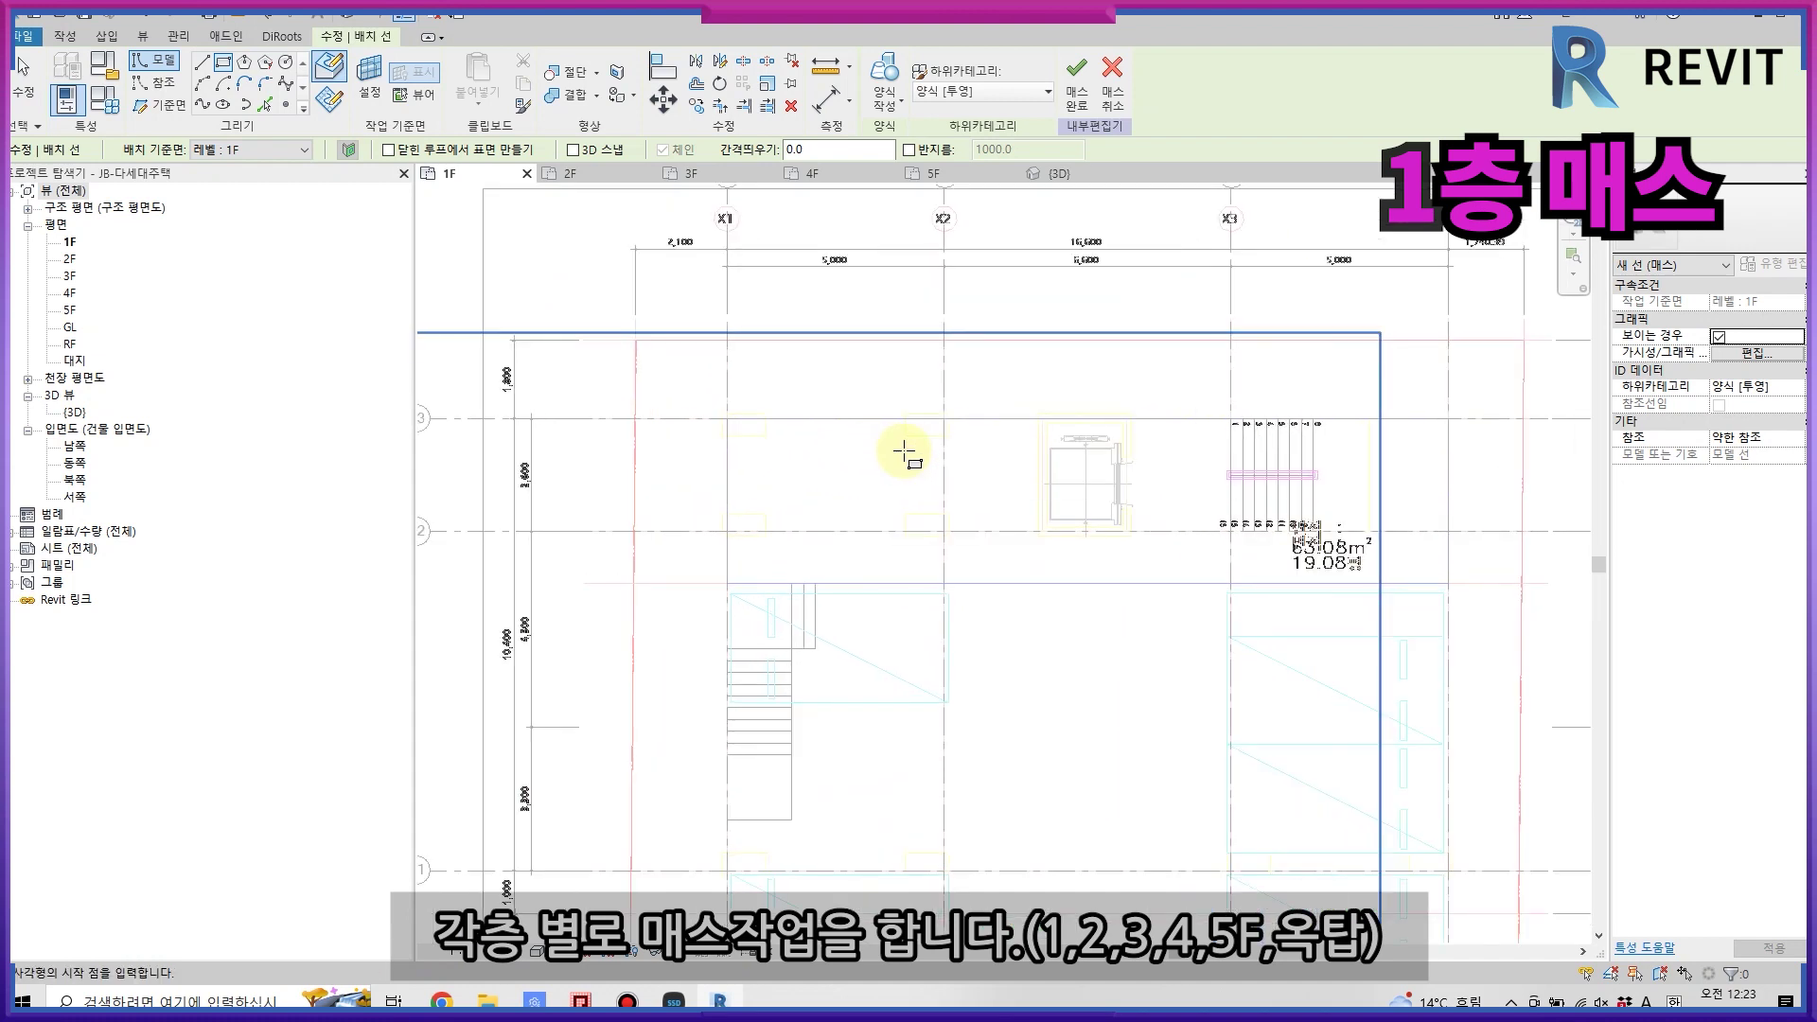
{"action": "scroll", "coordinate": [904, 452], "scroll_direction": "down", "scroll_amount": 2}
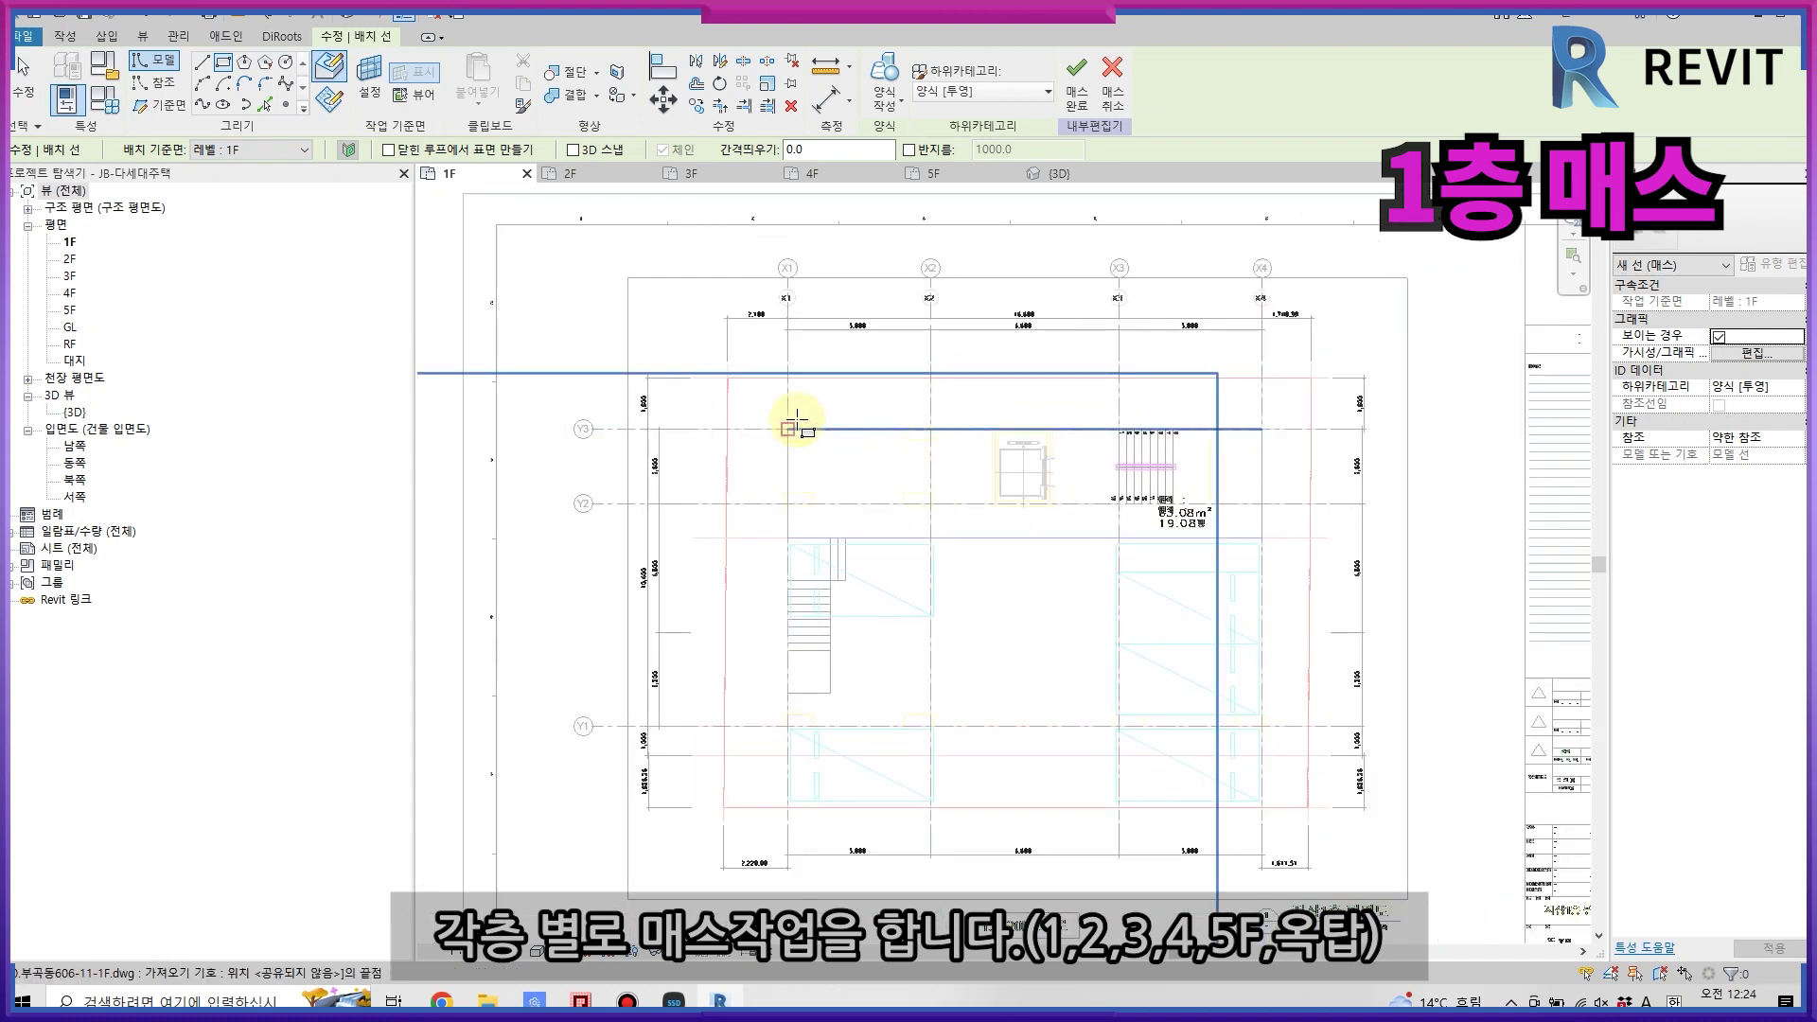
{"action": "scroll", "coordinate": [776, 421], "scroll_direction": "up", "scroll_amount": 2}
{"action": "scroll", "coordinate": [768, 428], "scroll_direction": "up", "scroll_amount": 1}
{"action": "scroll", "coordinate": [757, 488], "scroll_direction": "up", "scroll_amount": 1}
{"action": "scroll", "coordinate": [791, 463], "scroll_direction": "up", "scroll_amount": 1}
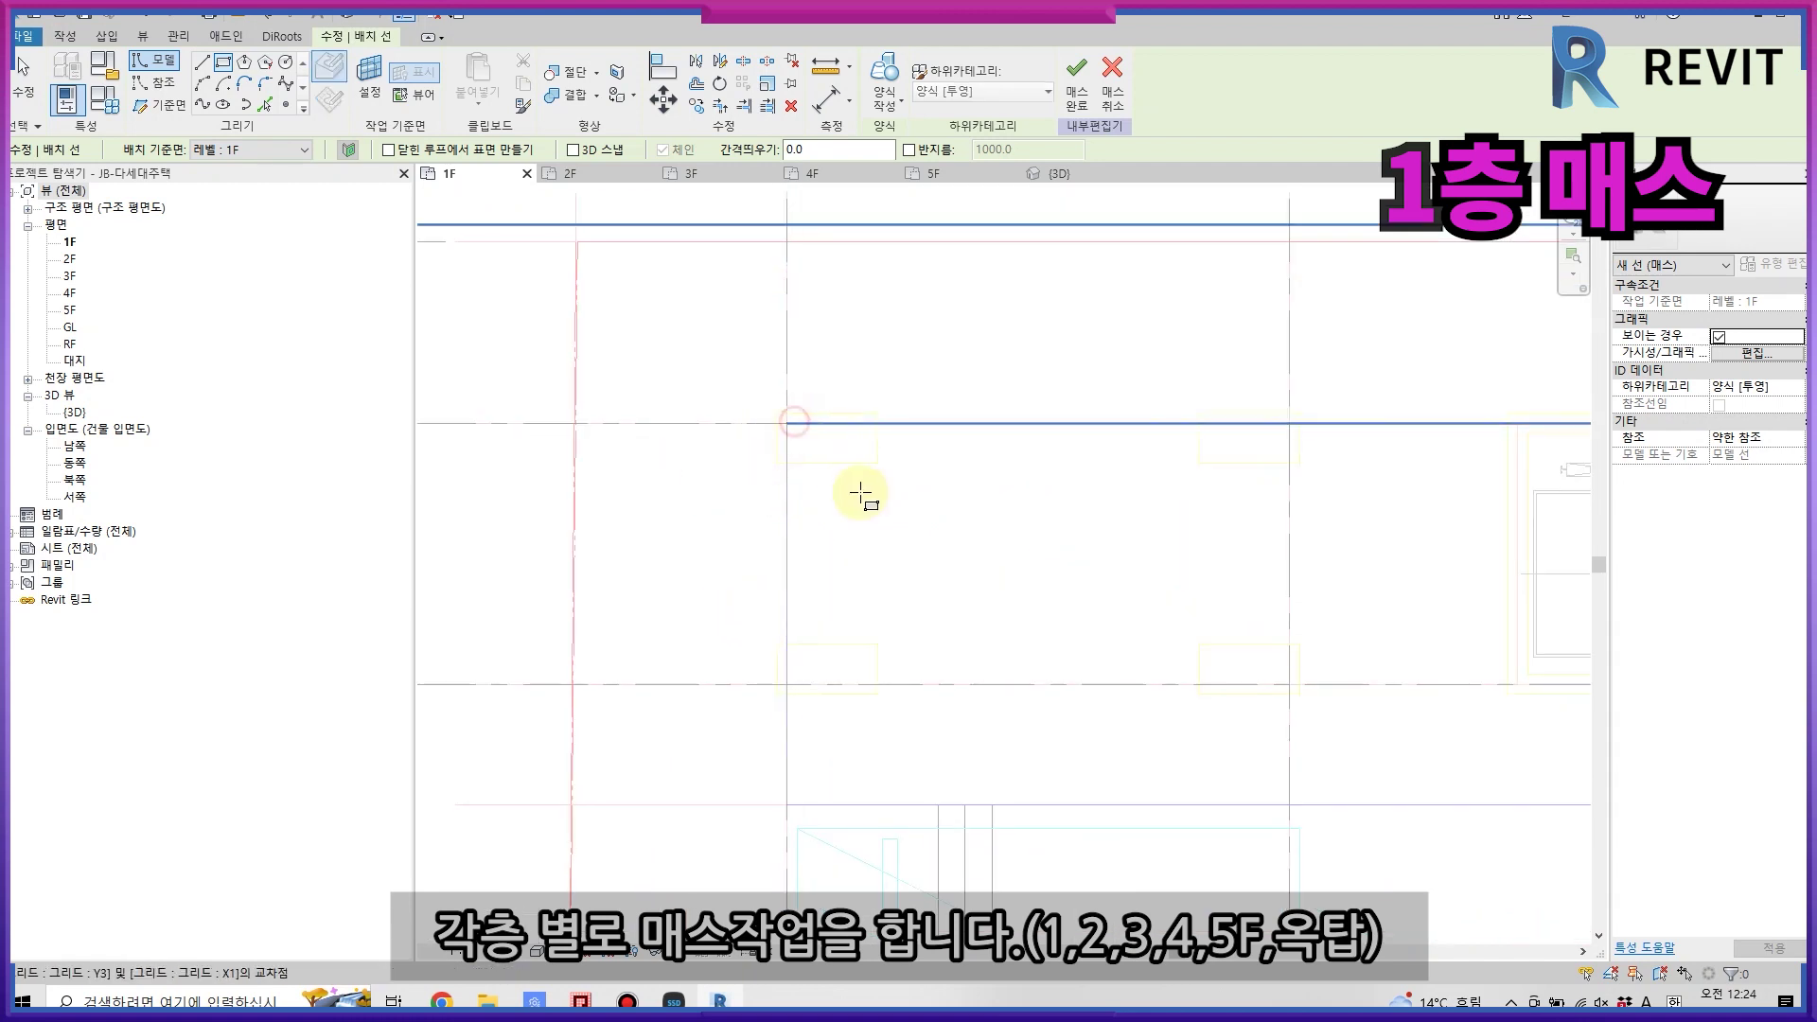
{"action": "left_click", "coordinate": [861, 492]}
{"action": "scroll", "coordinate": [893, 527], "scroll_direction": "down", "scroll_amount": 2}
{"action": "scroll", "coordinate": [1319, 568], "scroll_direction": "up", "scroll_amount": 1}
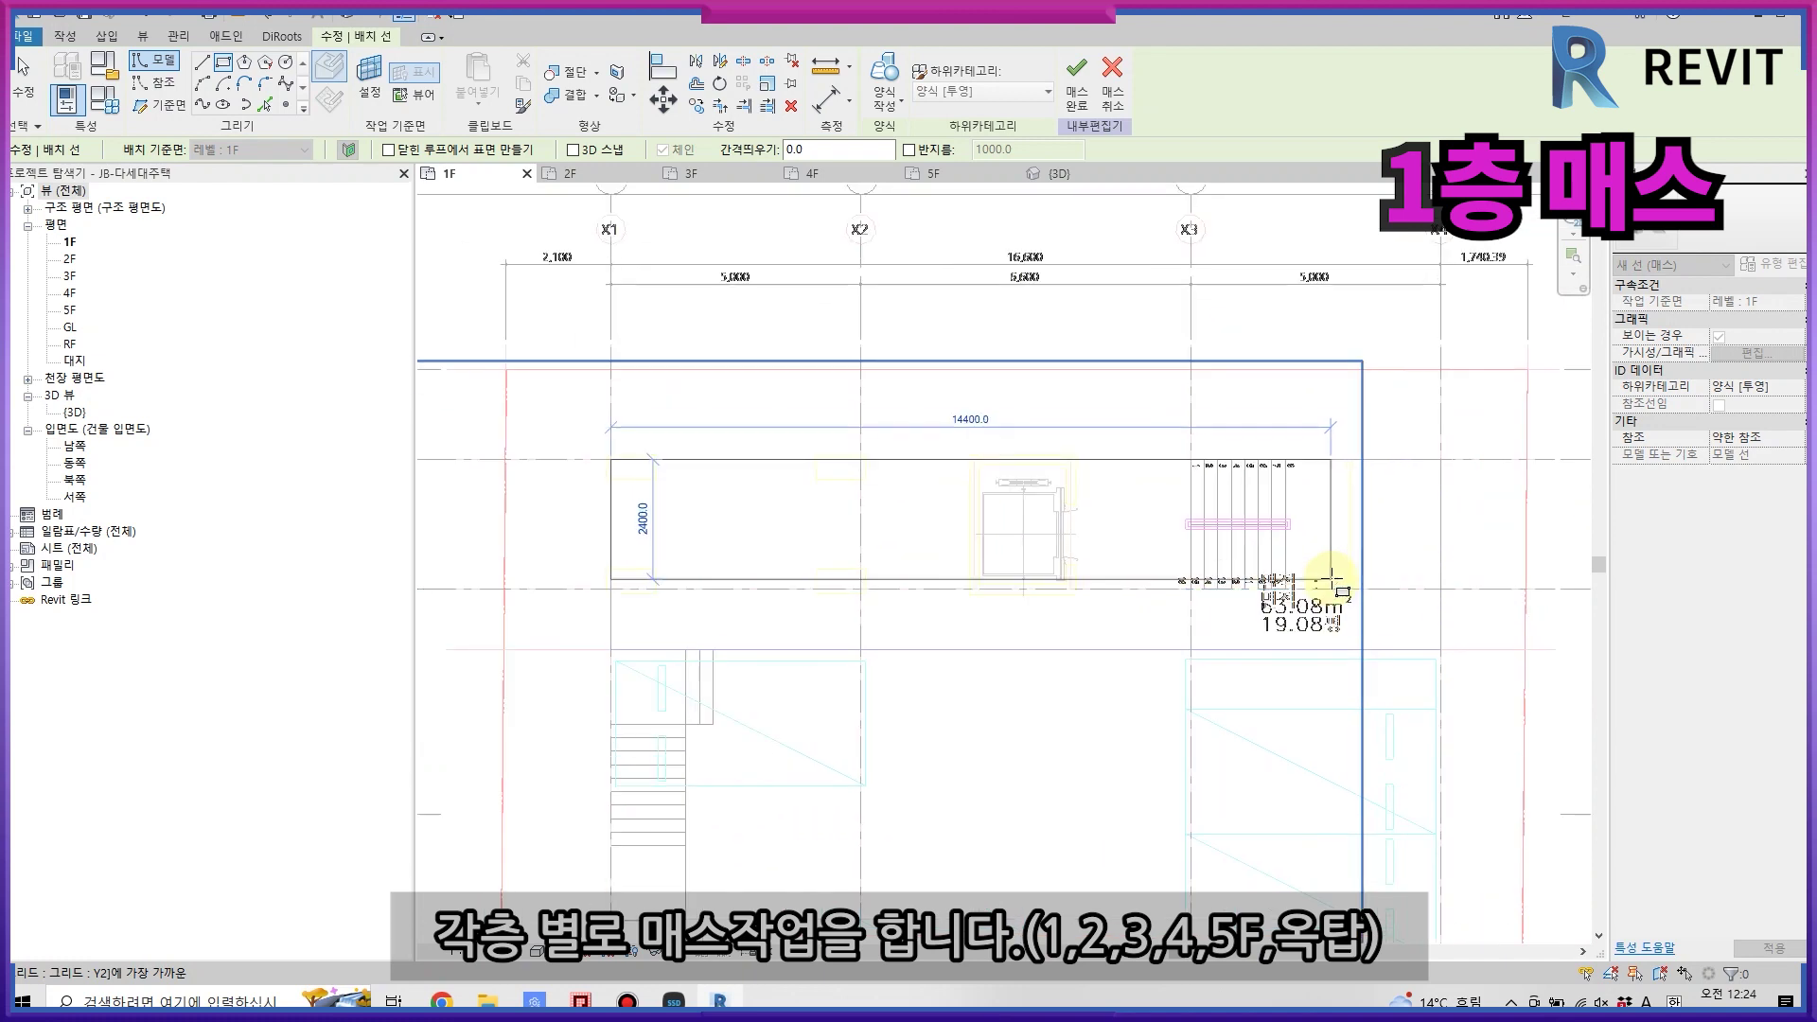
{"action": "scroll", "coordinate": [1344, 582], "scroll_direction": "up", "scroll_amount": 1}
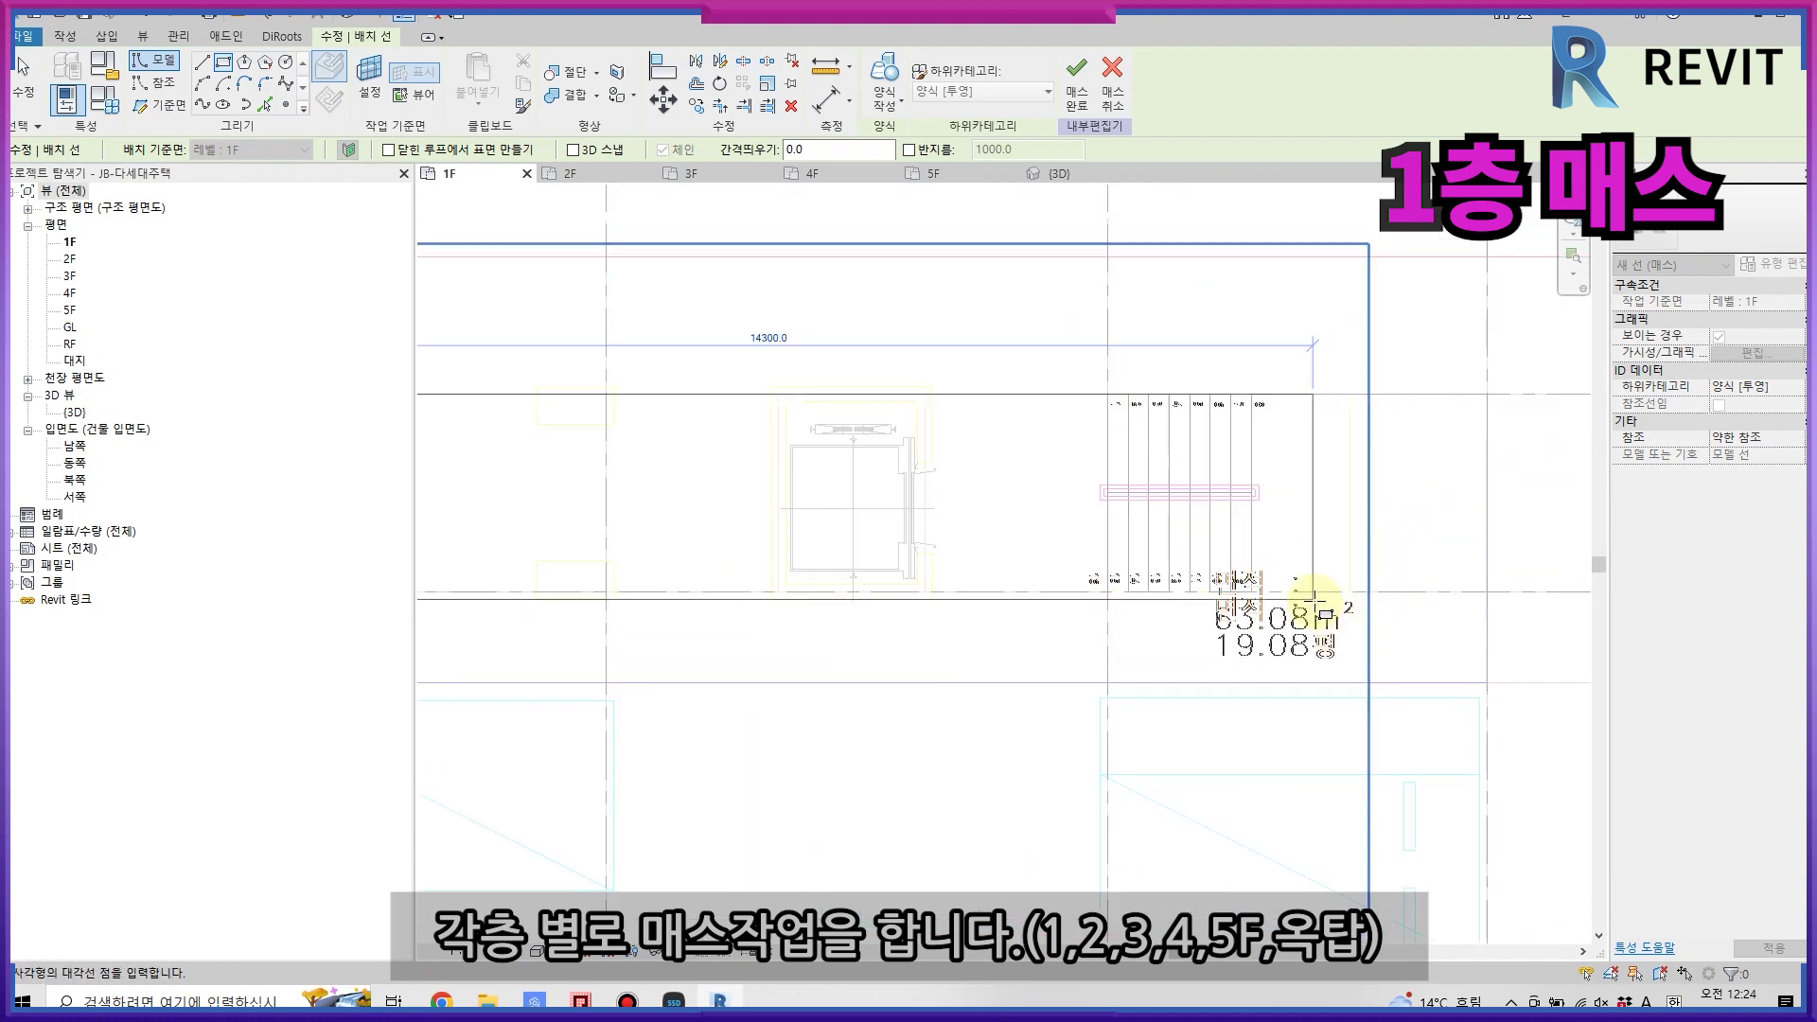
{"action": "scroll", "coordinate": [1360, 594], "scroll_direction": "up", "scroll_amount": 2}
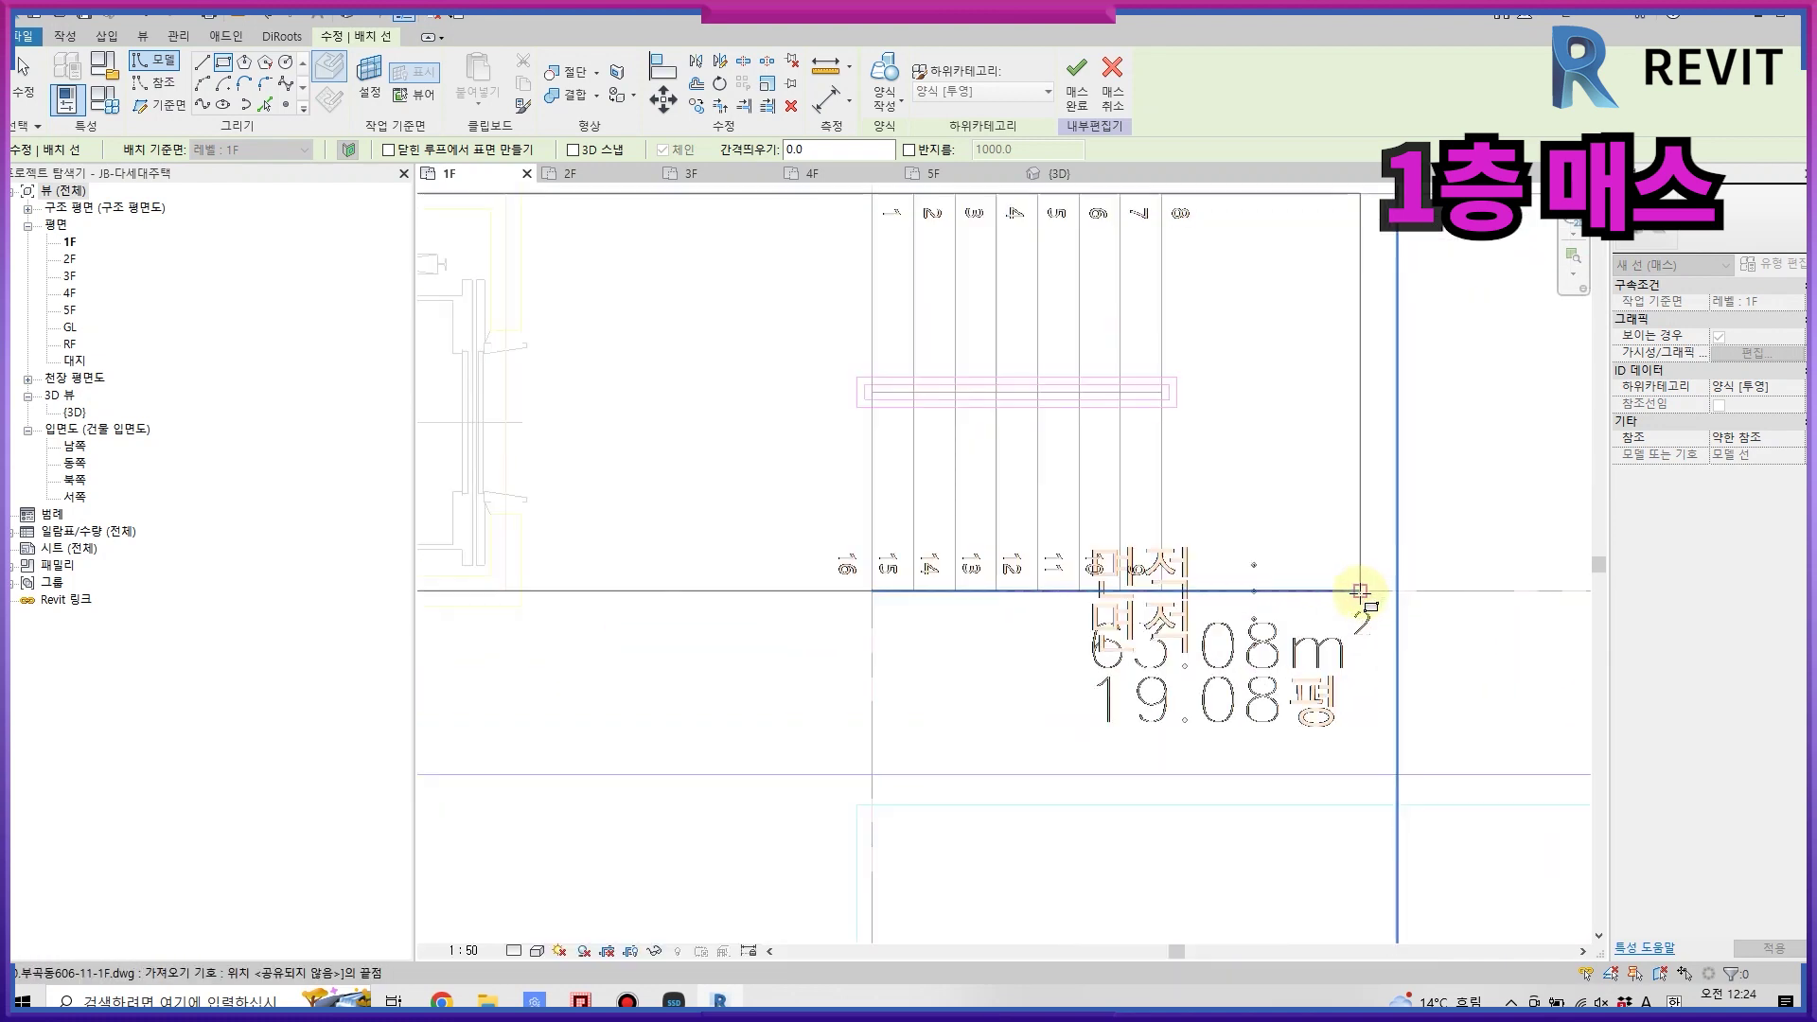
{"action": "left_click", "coordinate": [1360, 593]}
{"action": "scroll", "coordinate": [1335, 643], "scroll_direction": "down", "scroll_amount": 2}
{"action": "scroll", "coordinate": [1041, 492], "scroll_direction": "down", "scroll_amount": 1}
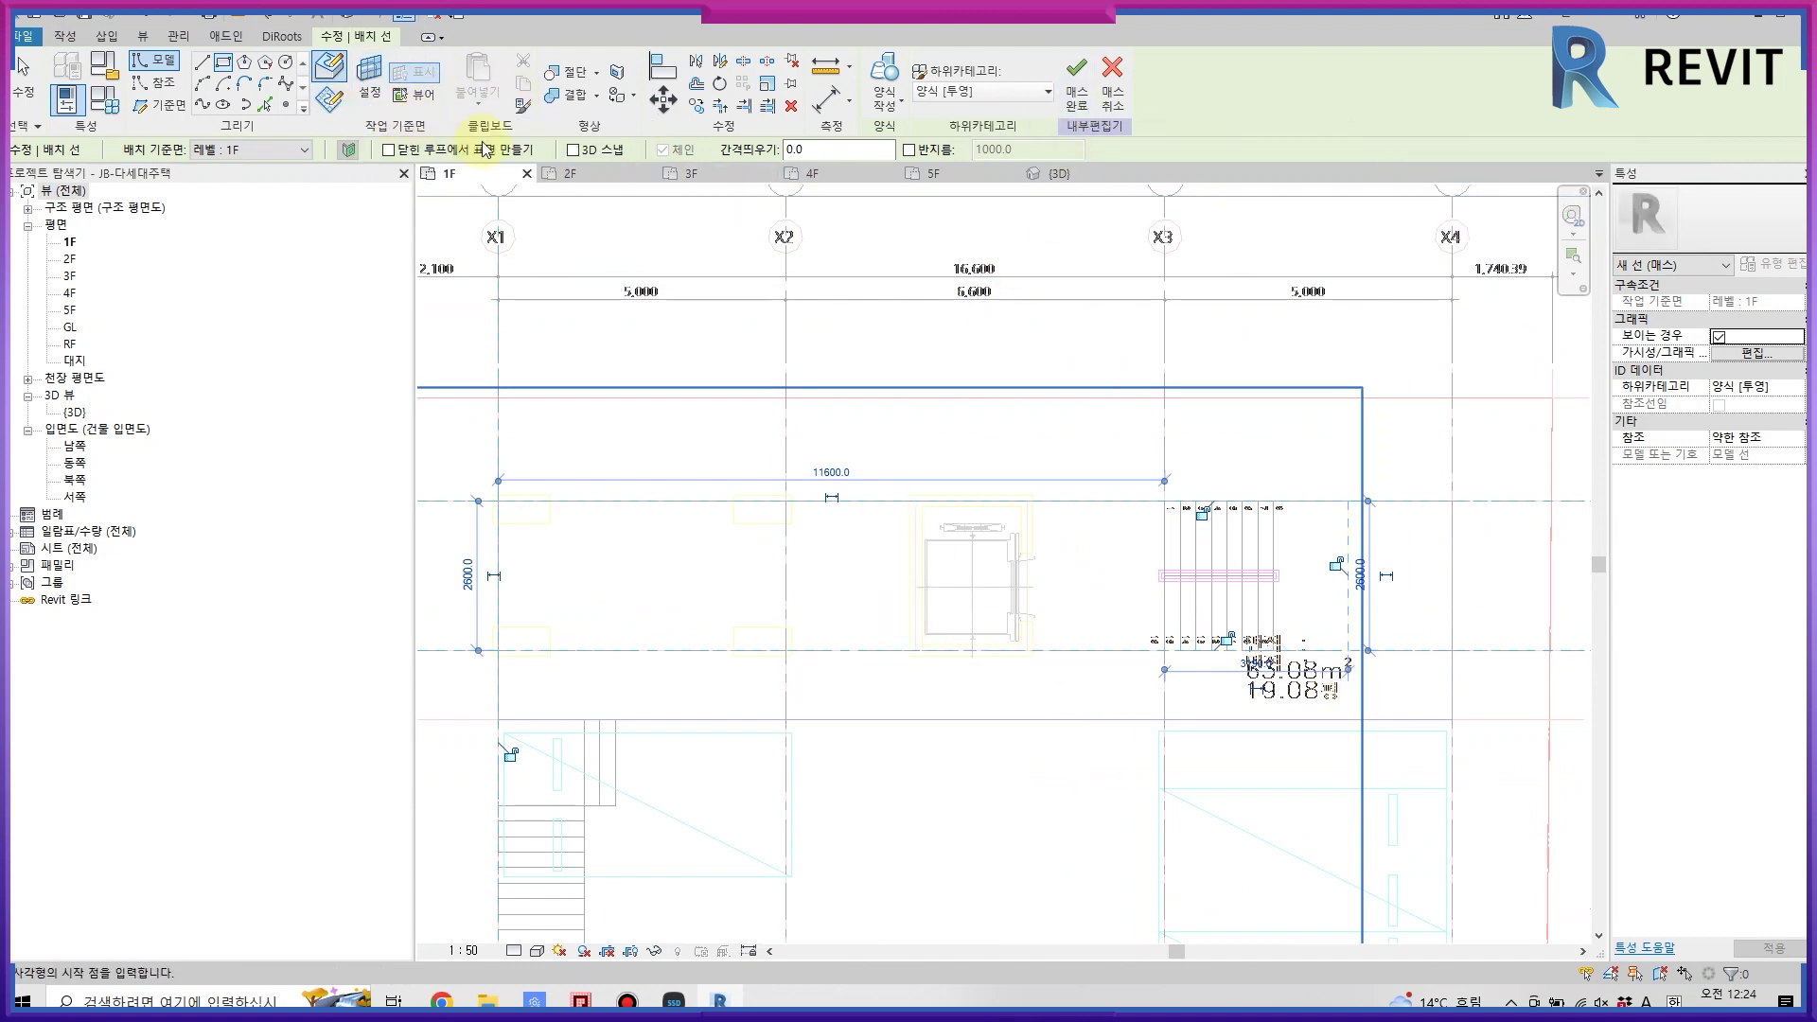
- Extrude the 1F rectangle into a solid form and set its height to 2800 in 3D
{"action": "left_click", "coordinate": [884, 99]}
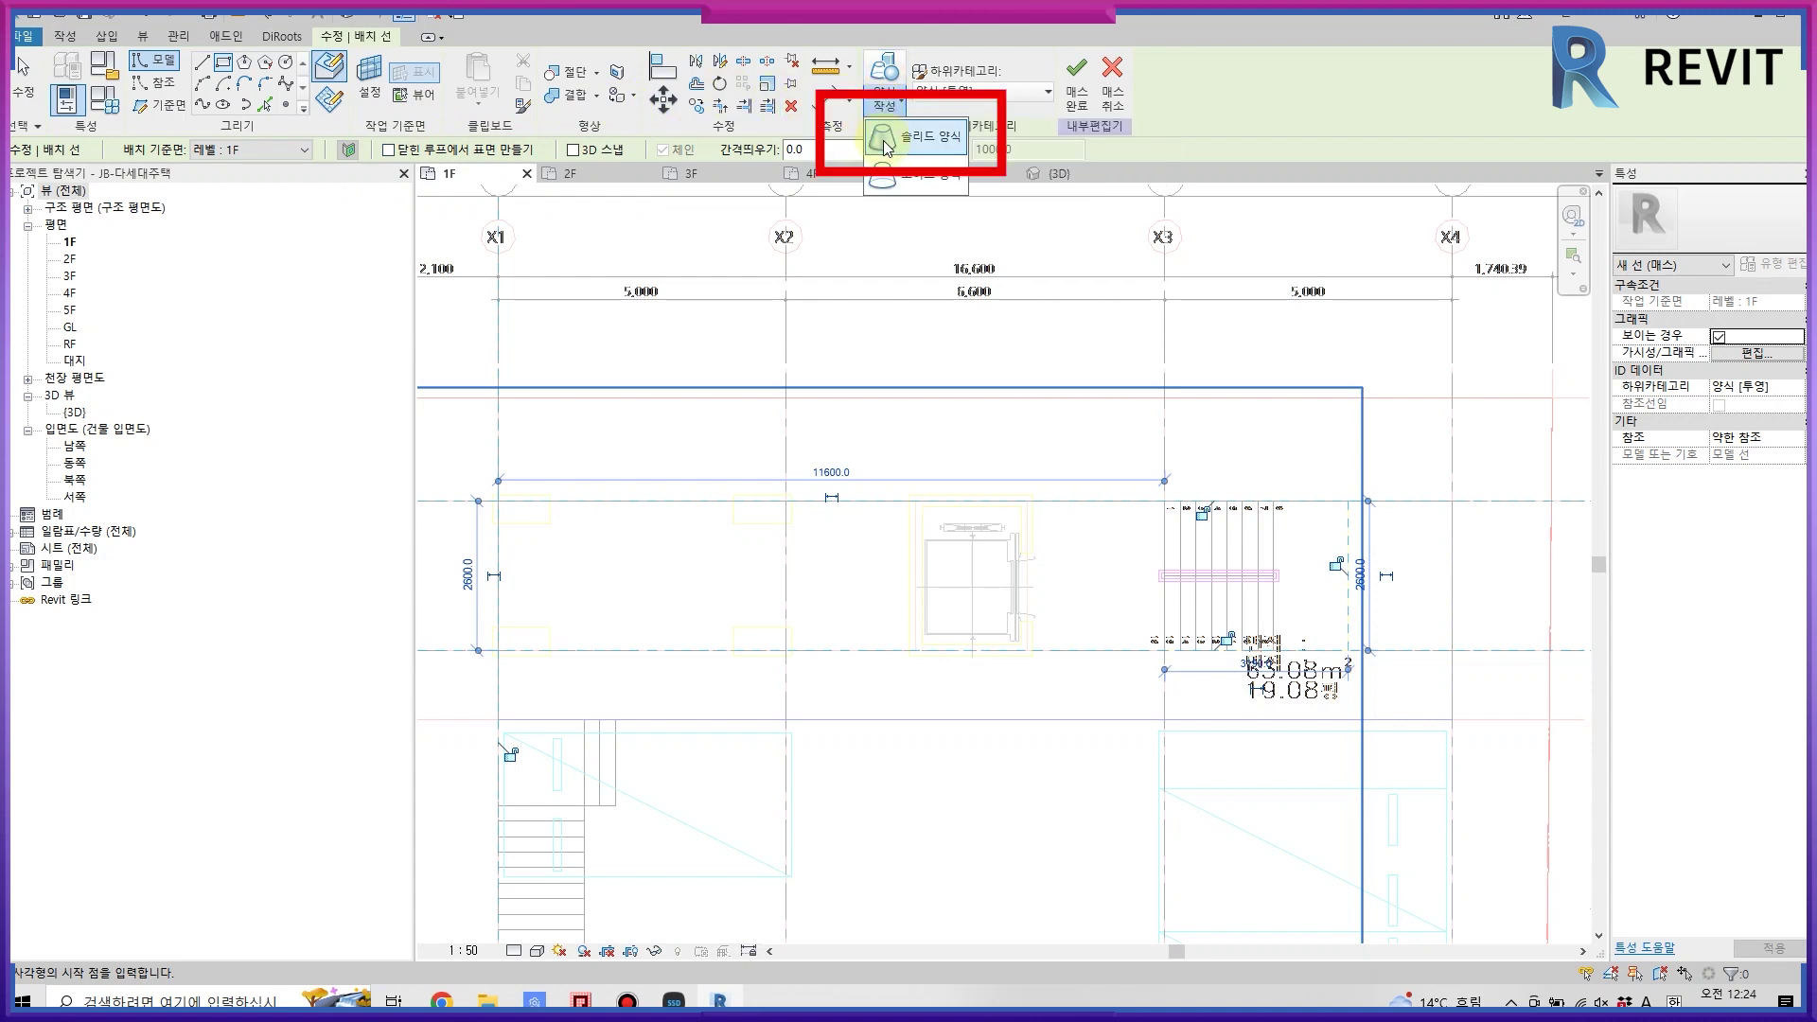
{"action": "left_click", "coordinate": [887, 142]}
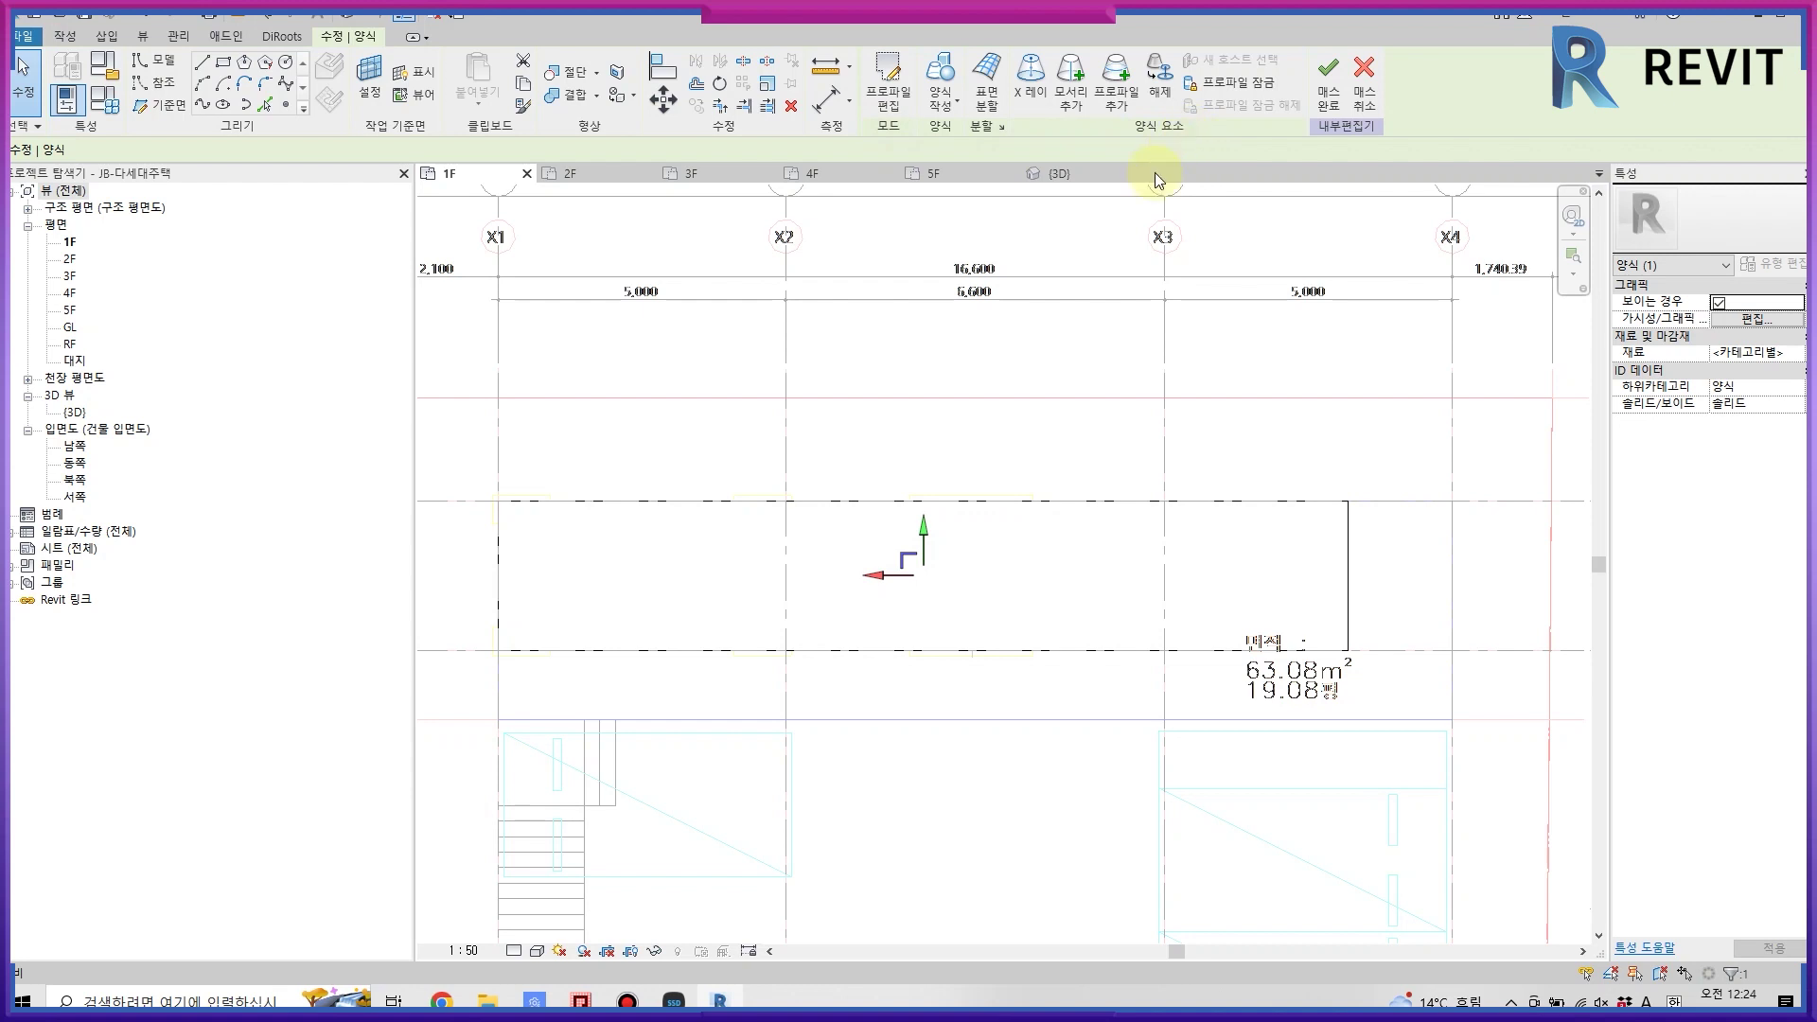
{"action": "double_click", "coordinate": [74, 412]}
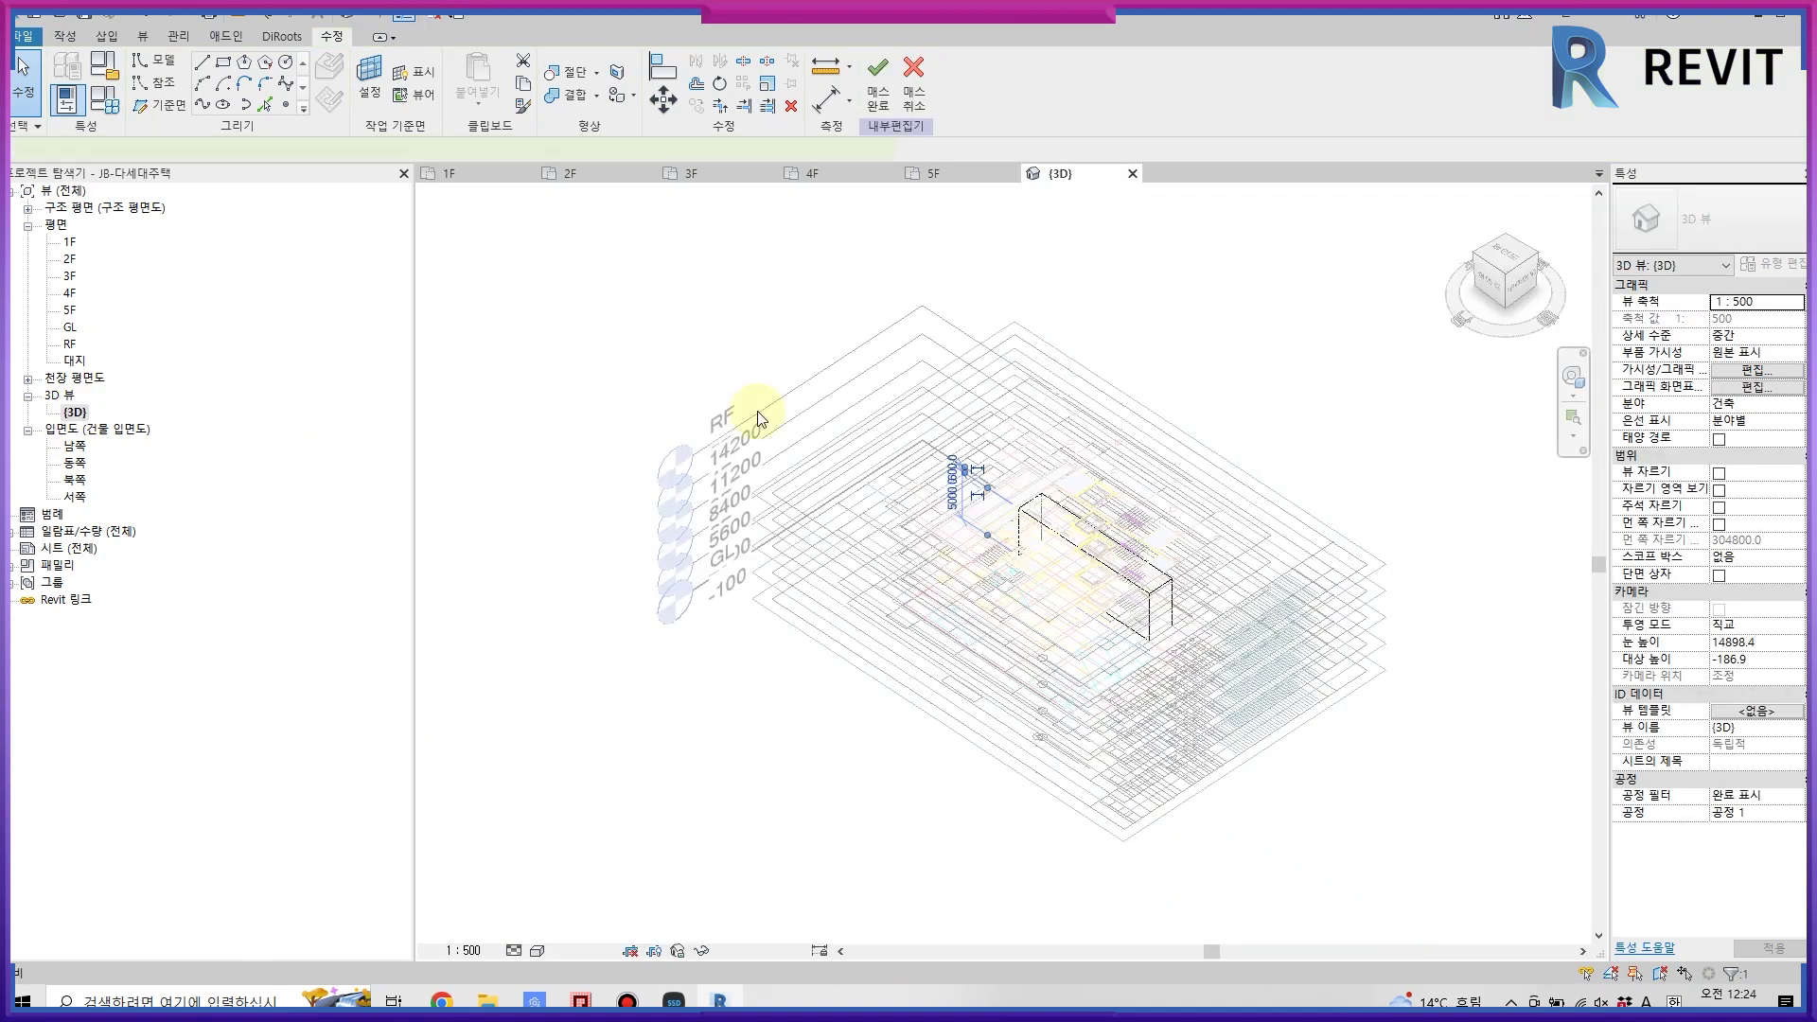
{"action": "scroll", "coordinate": [943, 508], "scroll_direction": "up", "scroll_amount": 2}
{"action": "left_click", "coordinate": [942, 502]}
{"action": "type", "text": "280"}
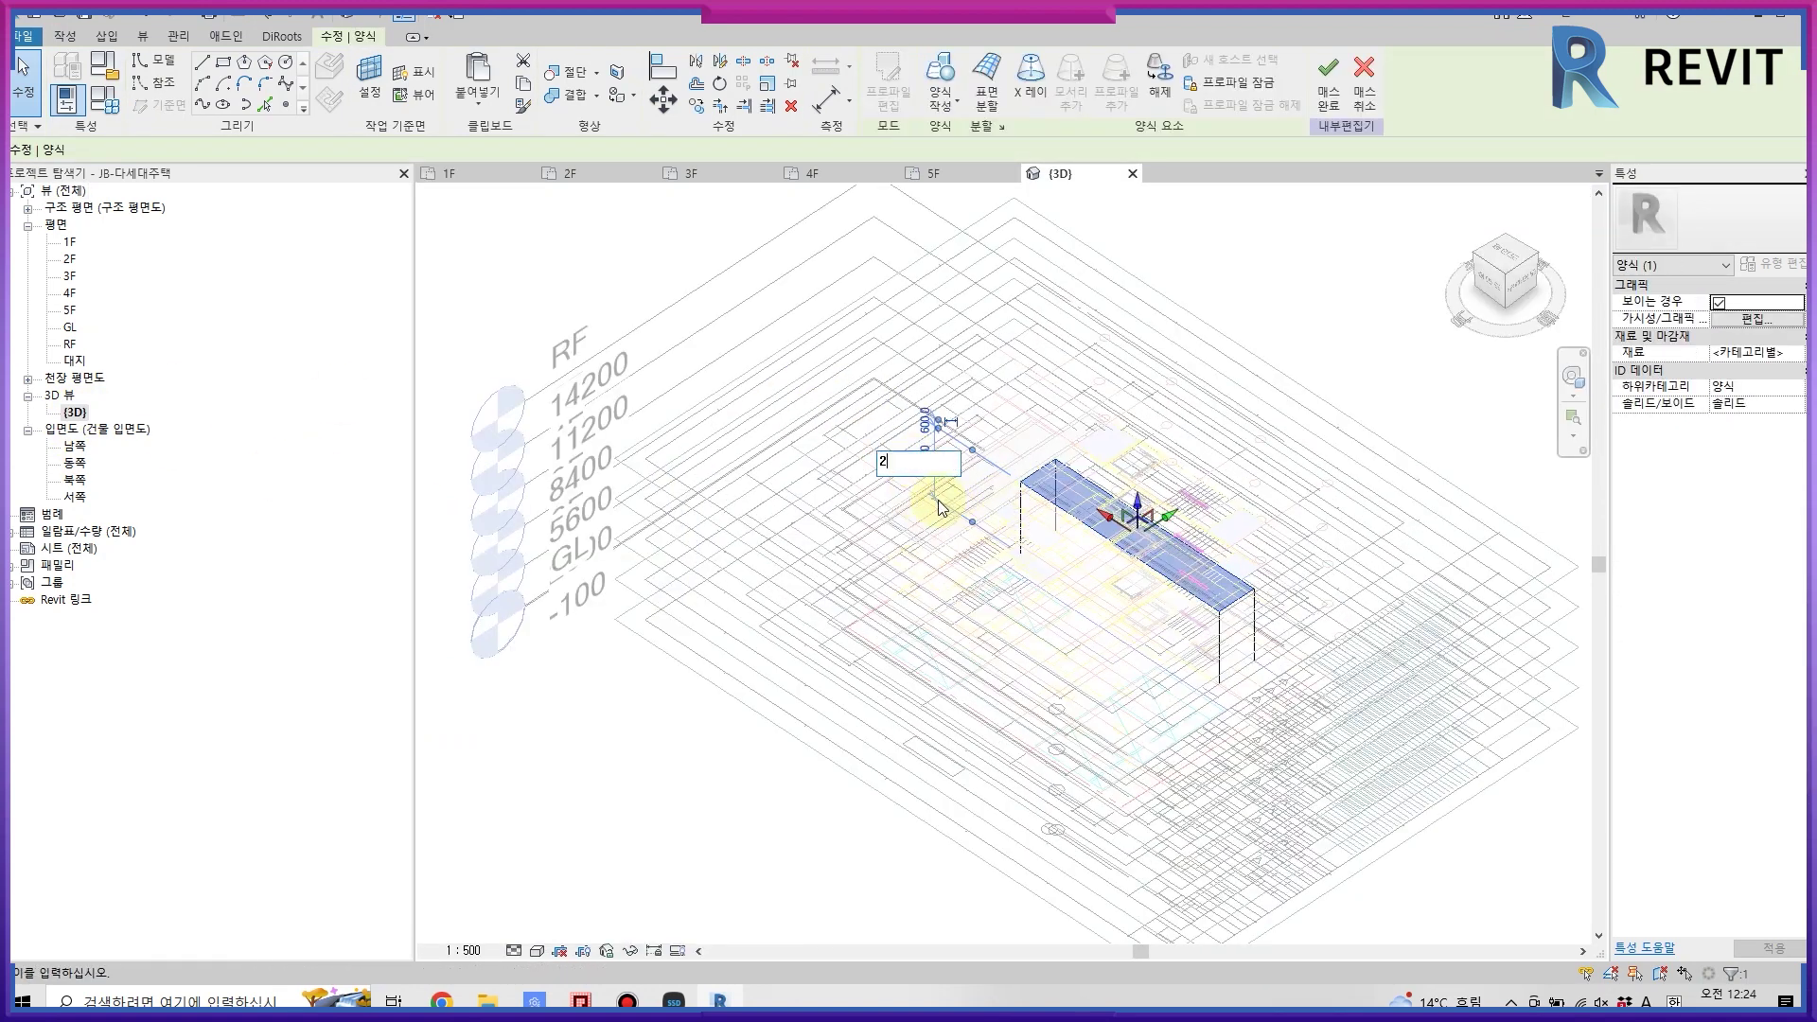
{"action": "type", "text": "0"}
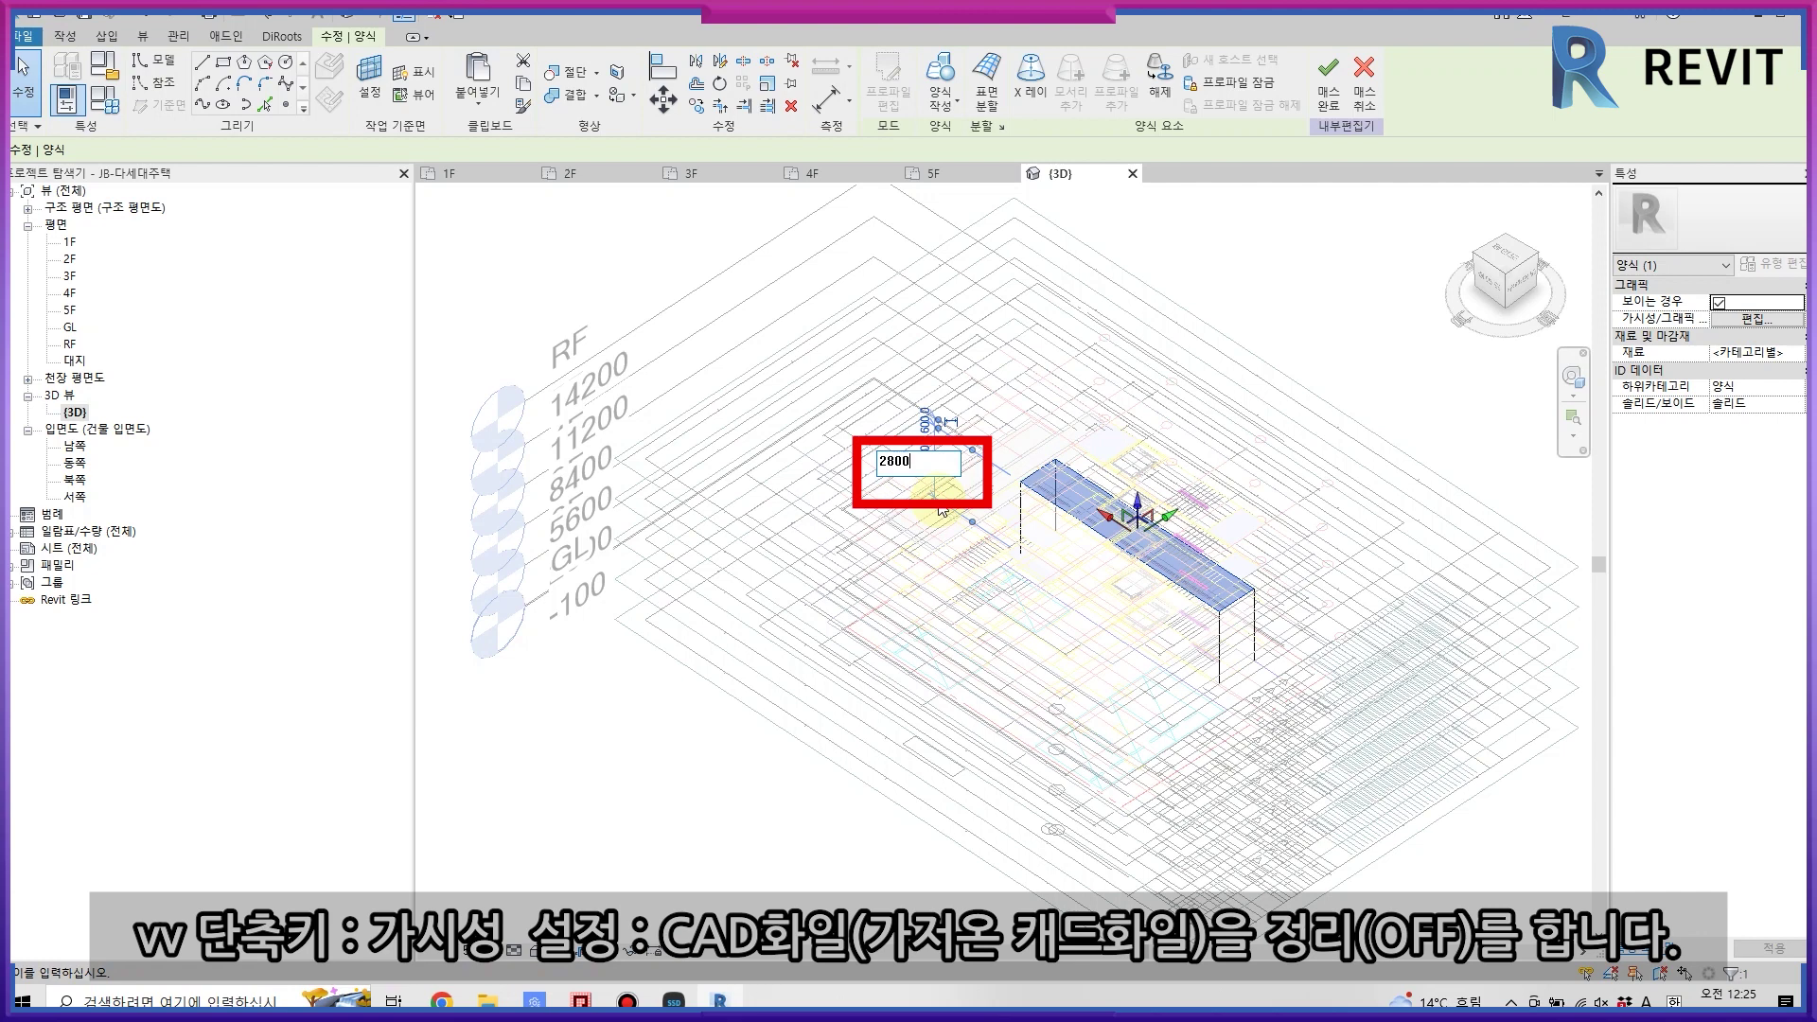
{"action": "key", "text": "Return"}
- Finish the 1F mass, hide the imported 1F–5F DWGs in 3D, and open the 2F plan
{"action": "left_click", "coordinate": [1329, 85]}
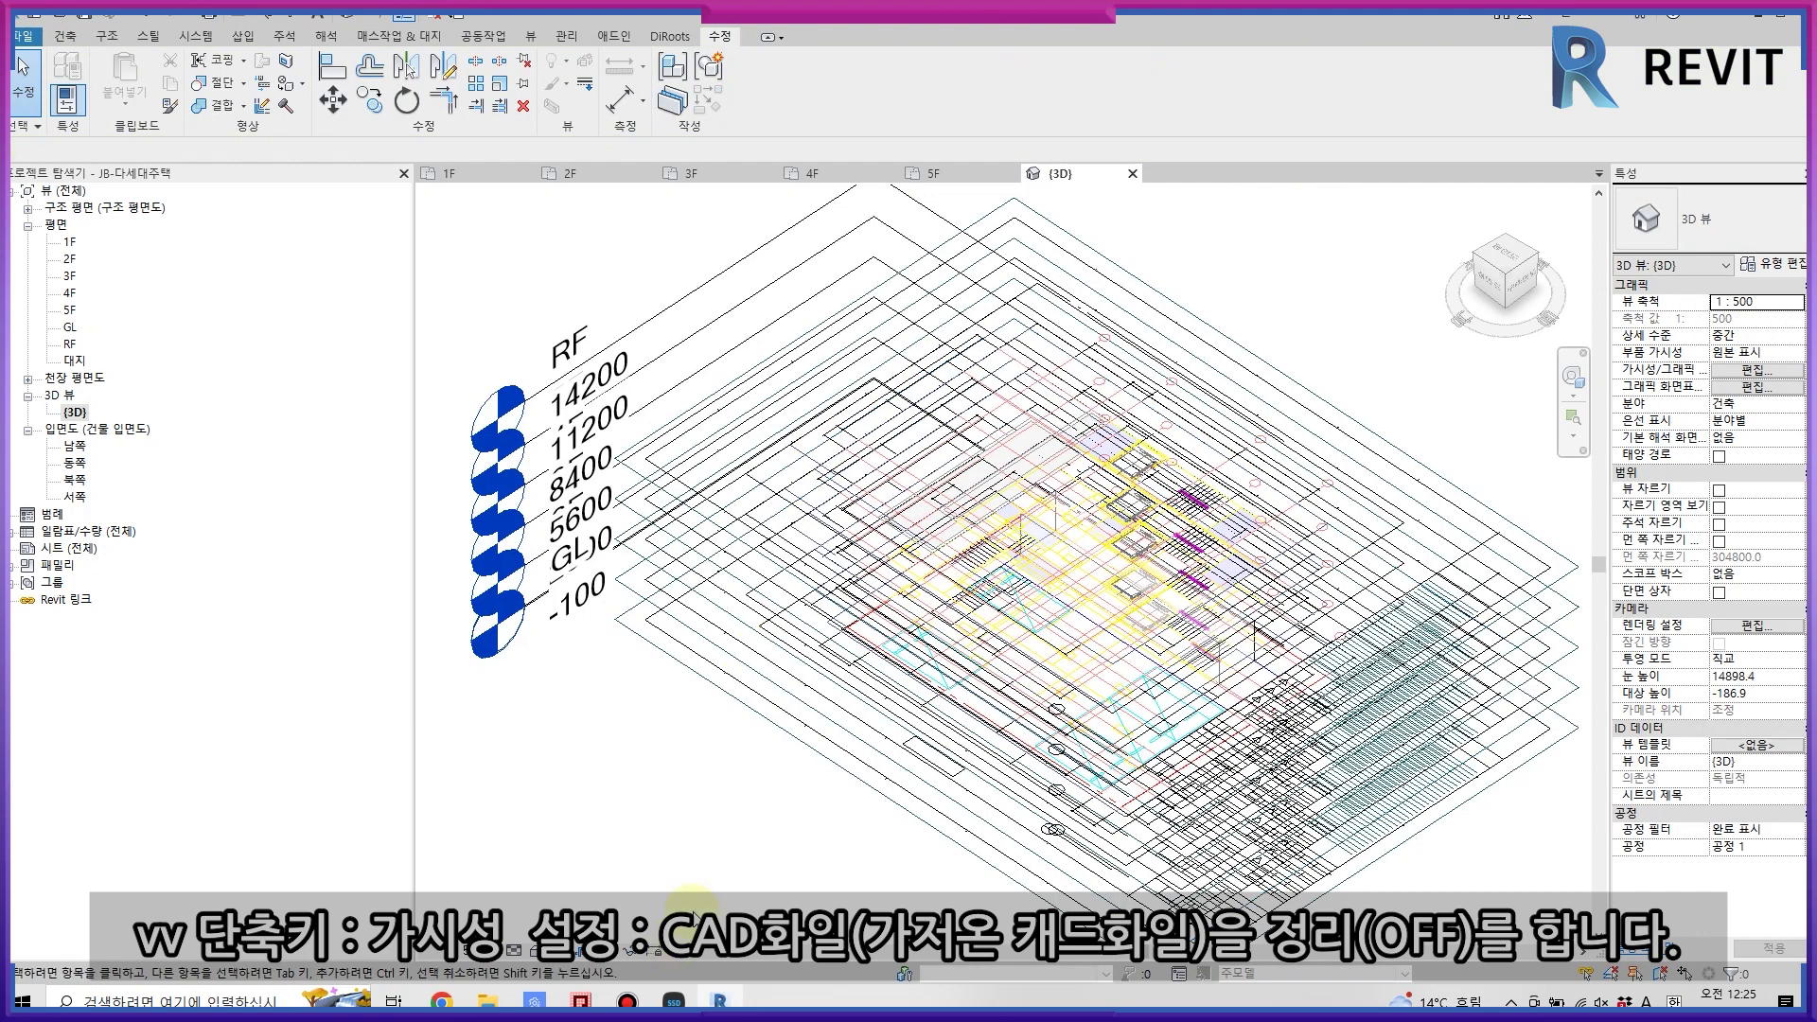
{"action": "key", "text": "v"}
{"action": "left_click", "coordinate": [506, 49]}
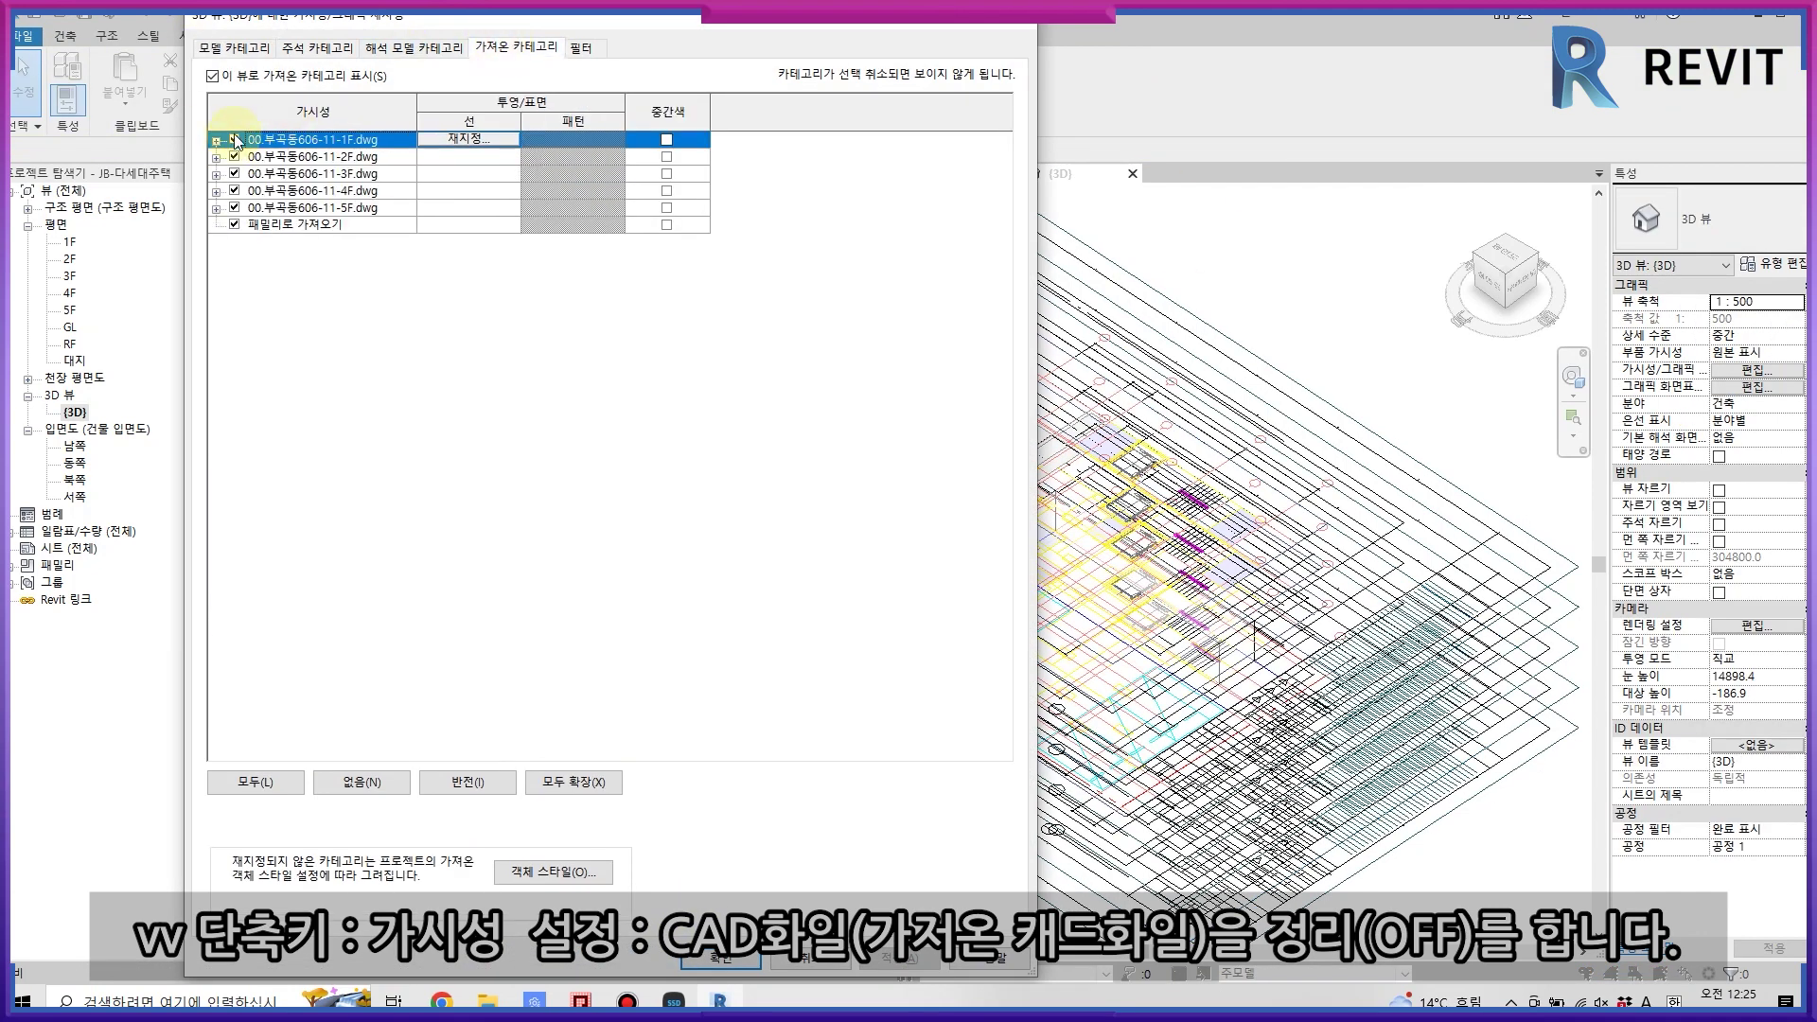
{"action": "left_click", "coordinate": [235, 139]}
{"action": "left_click", "coordinate": [235, 156]}
{"action": "left_click", "coordinate": [235, 190]}
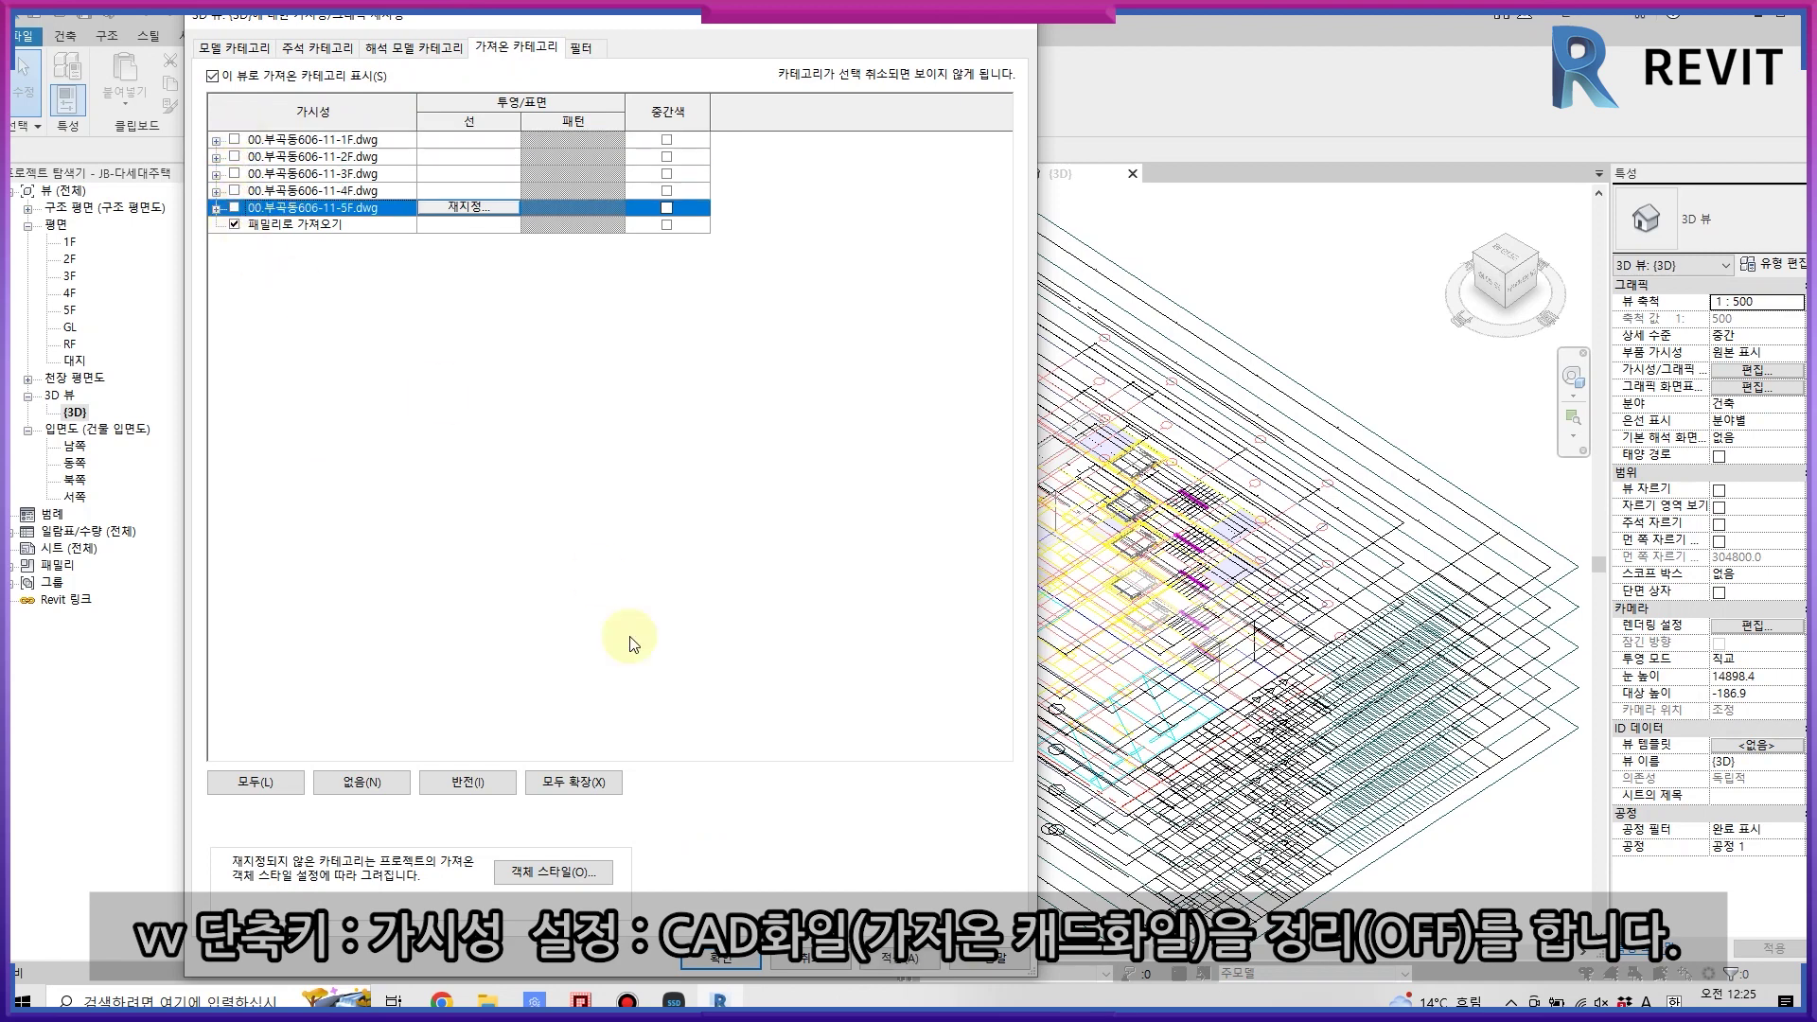
{"action": "left_click", "coordinate": [721, 962]}
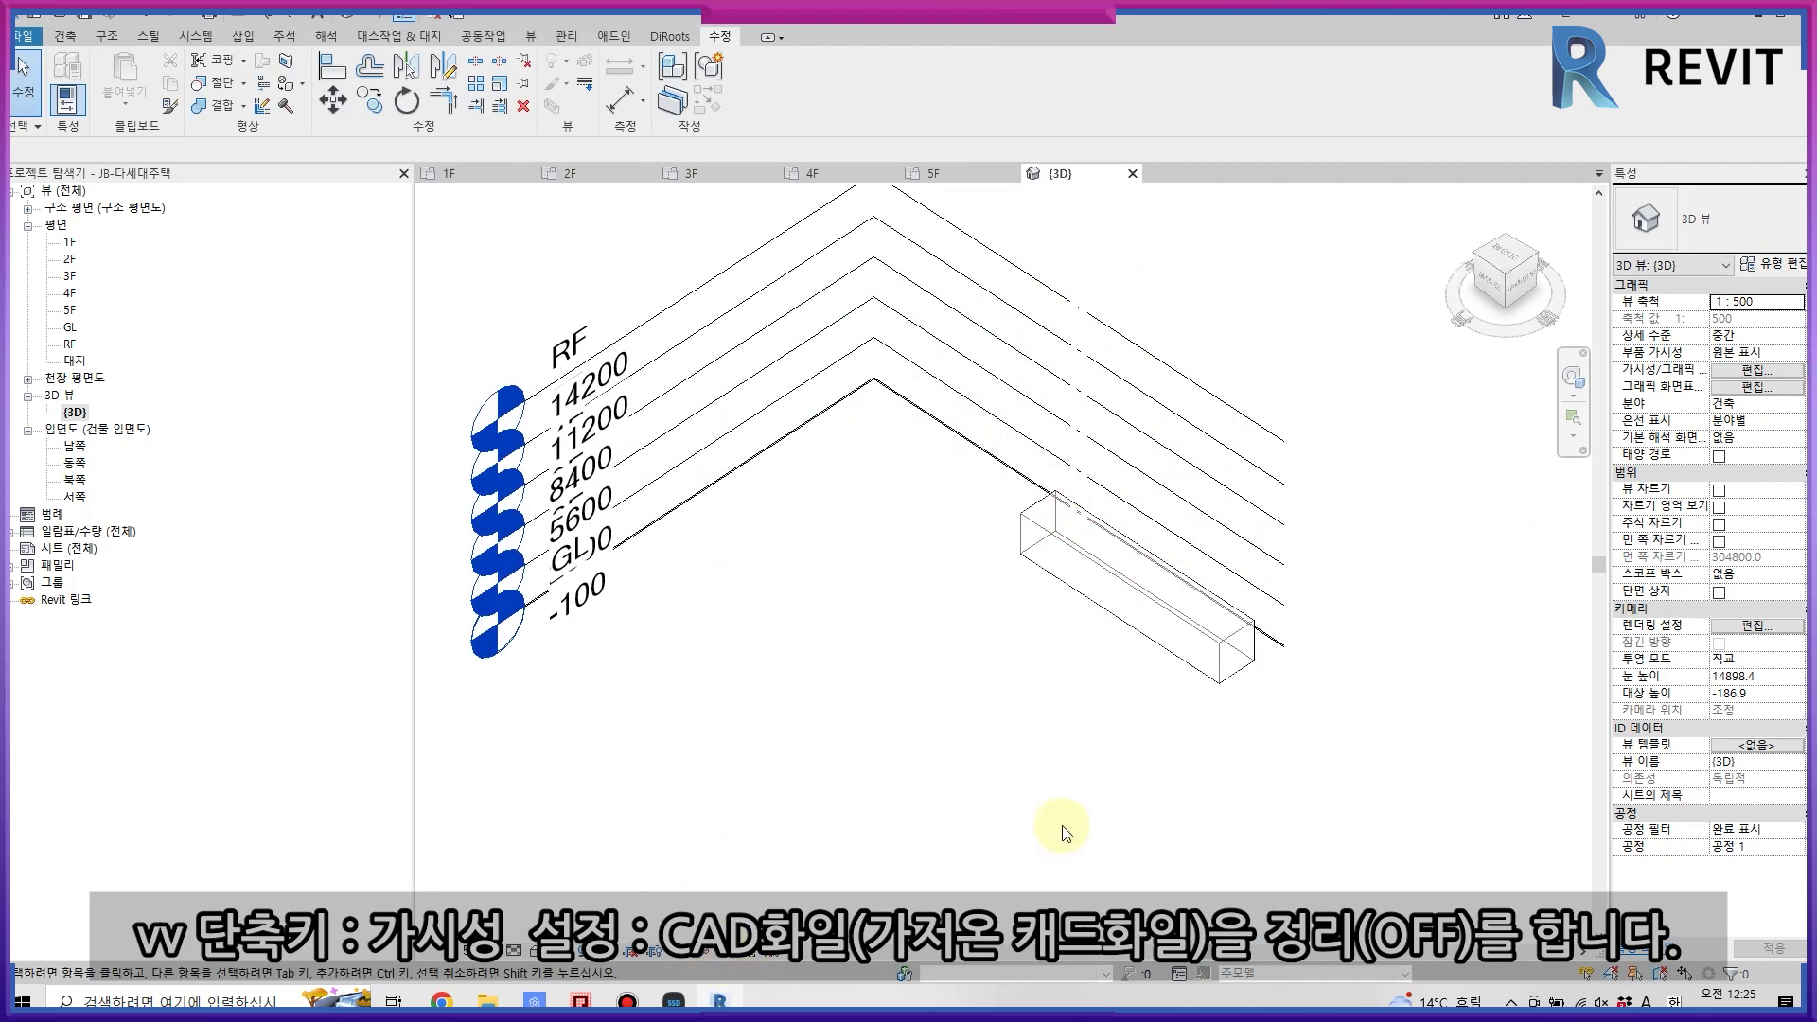
{"action": "double_click", "coordinate": [71, 260]}
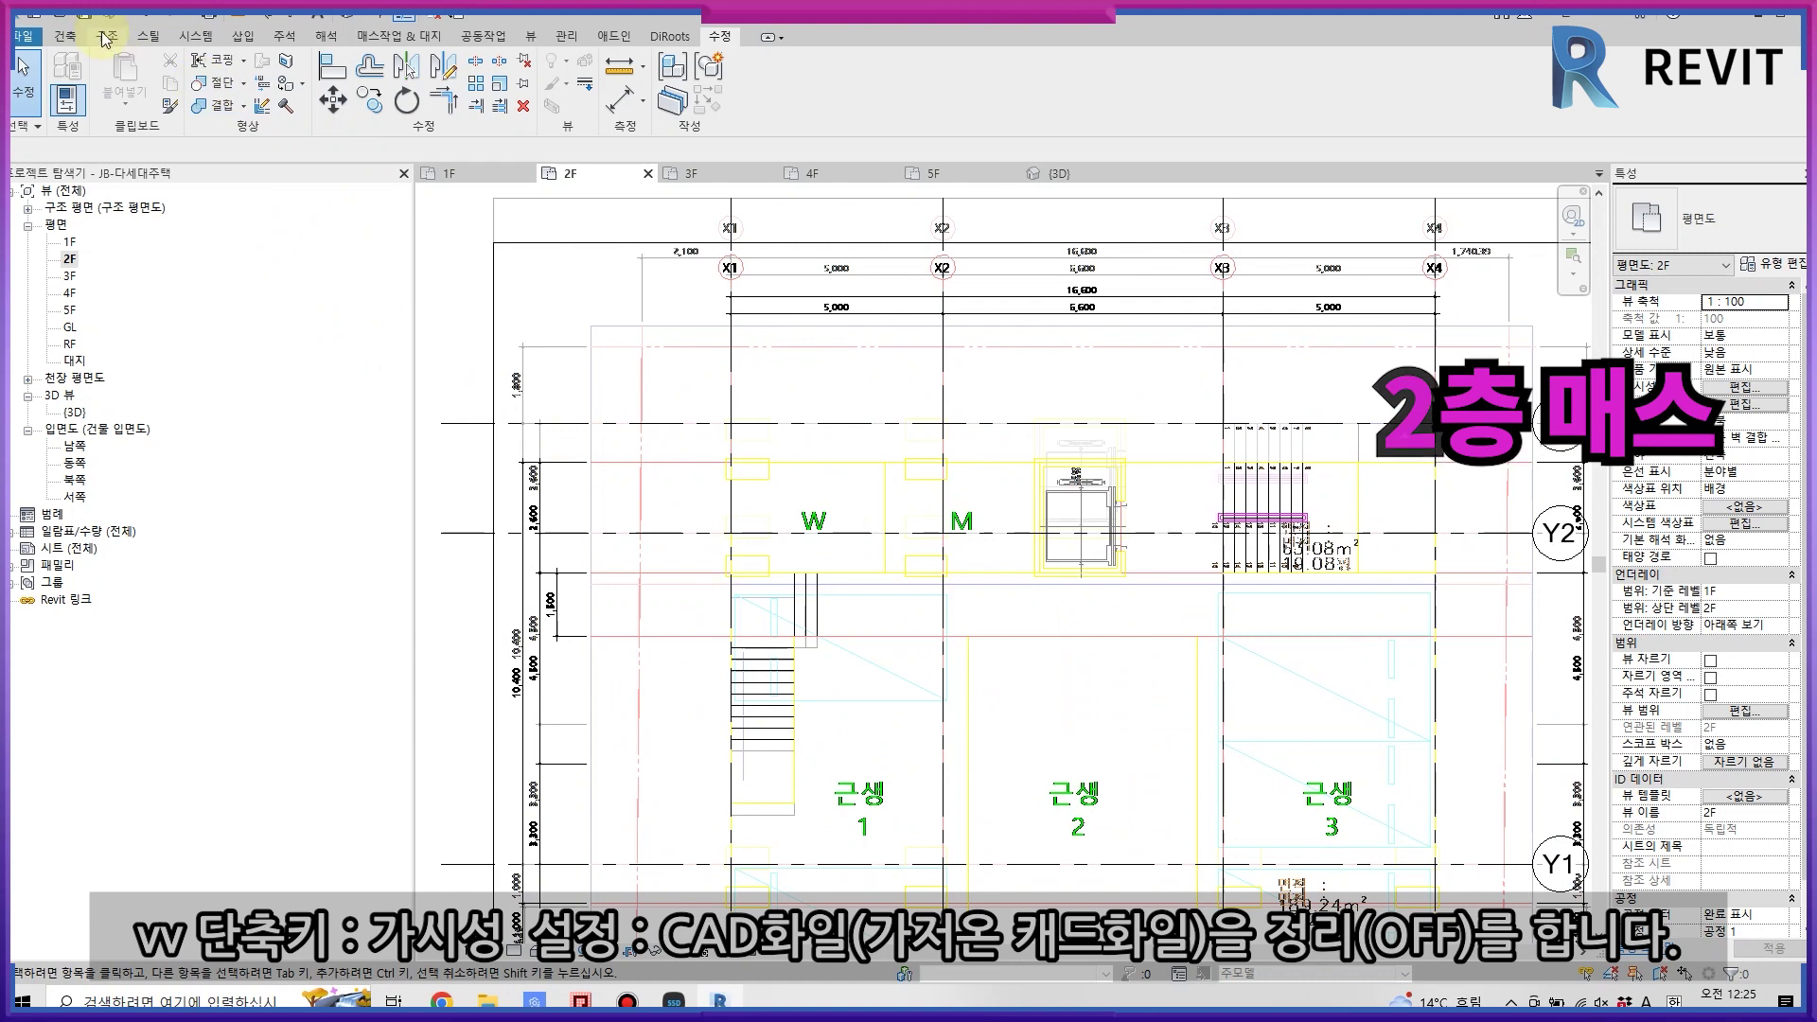
{"action": "left_click", "coordinate": [410, 38]}
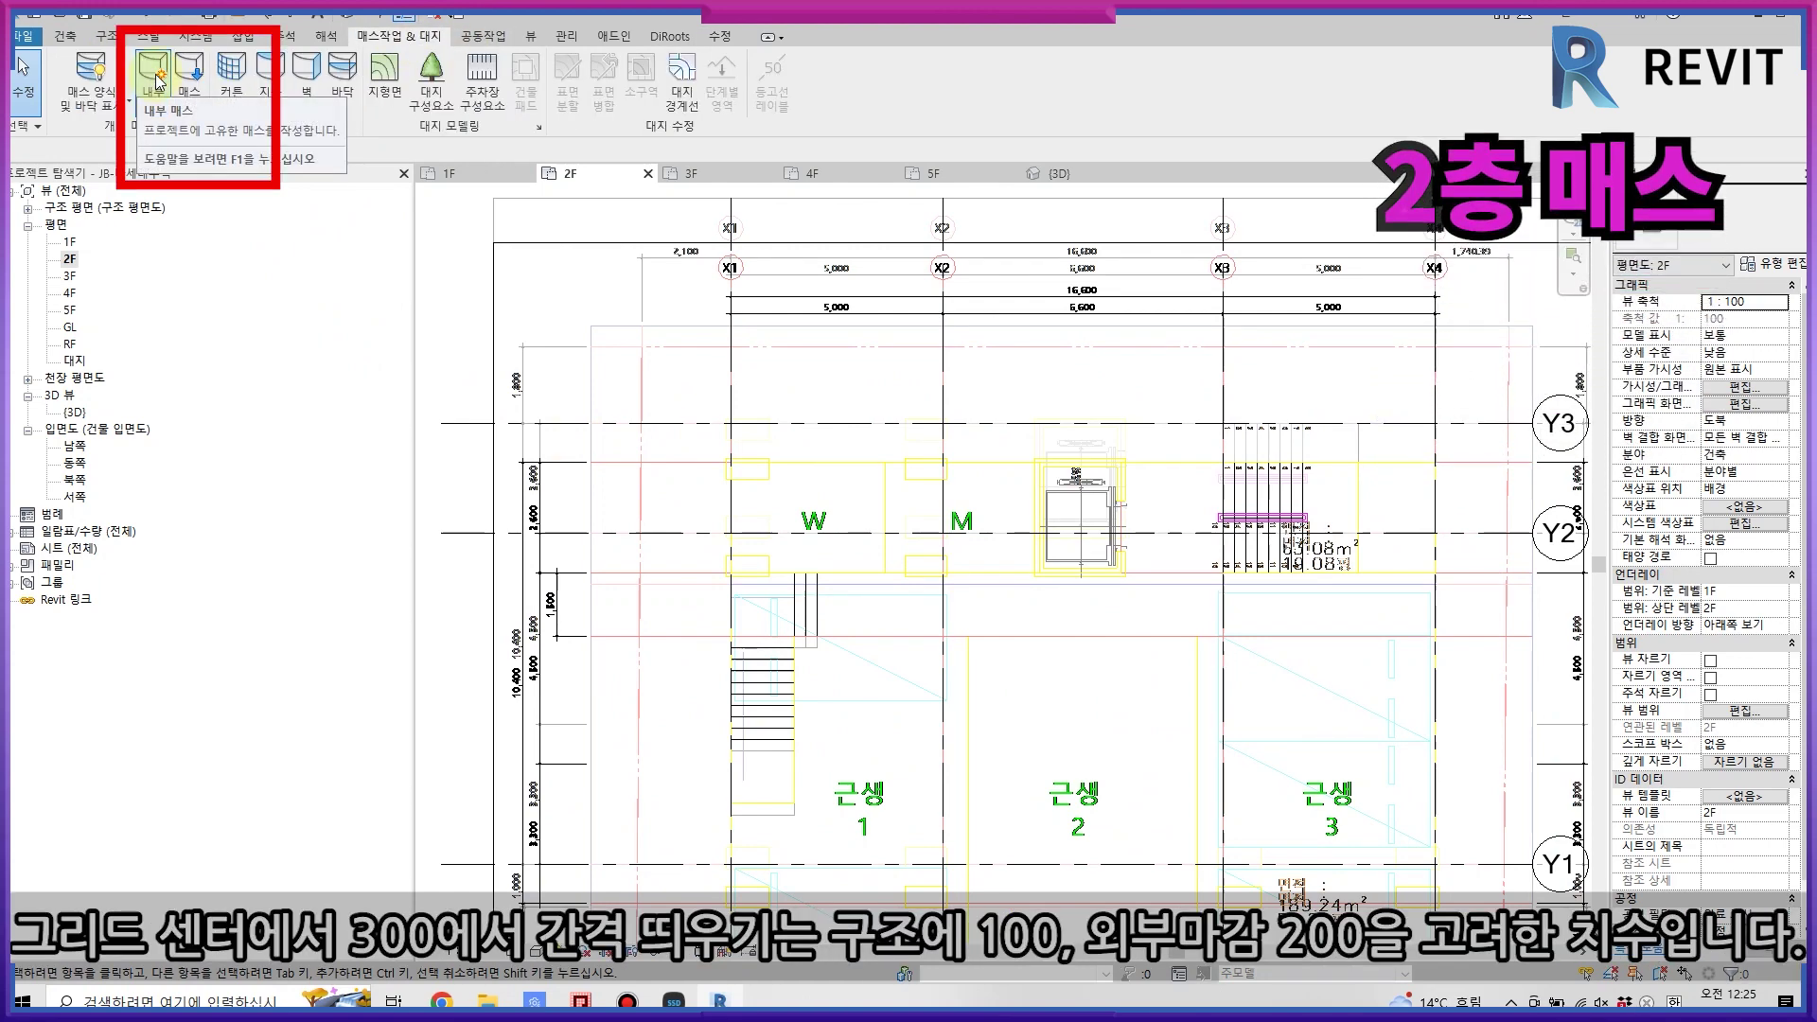
- Start a new in-place mass named 2F
{"action": "left_click", "coordinate": [154, 76]}
{"action": "key", "text": "Return"}
{"action": "scroll", "coordinate": [767, 495], "scroll_direction": "up", "scroll_amount": 2}
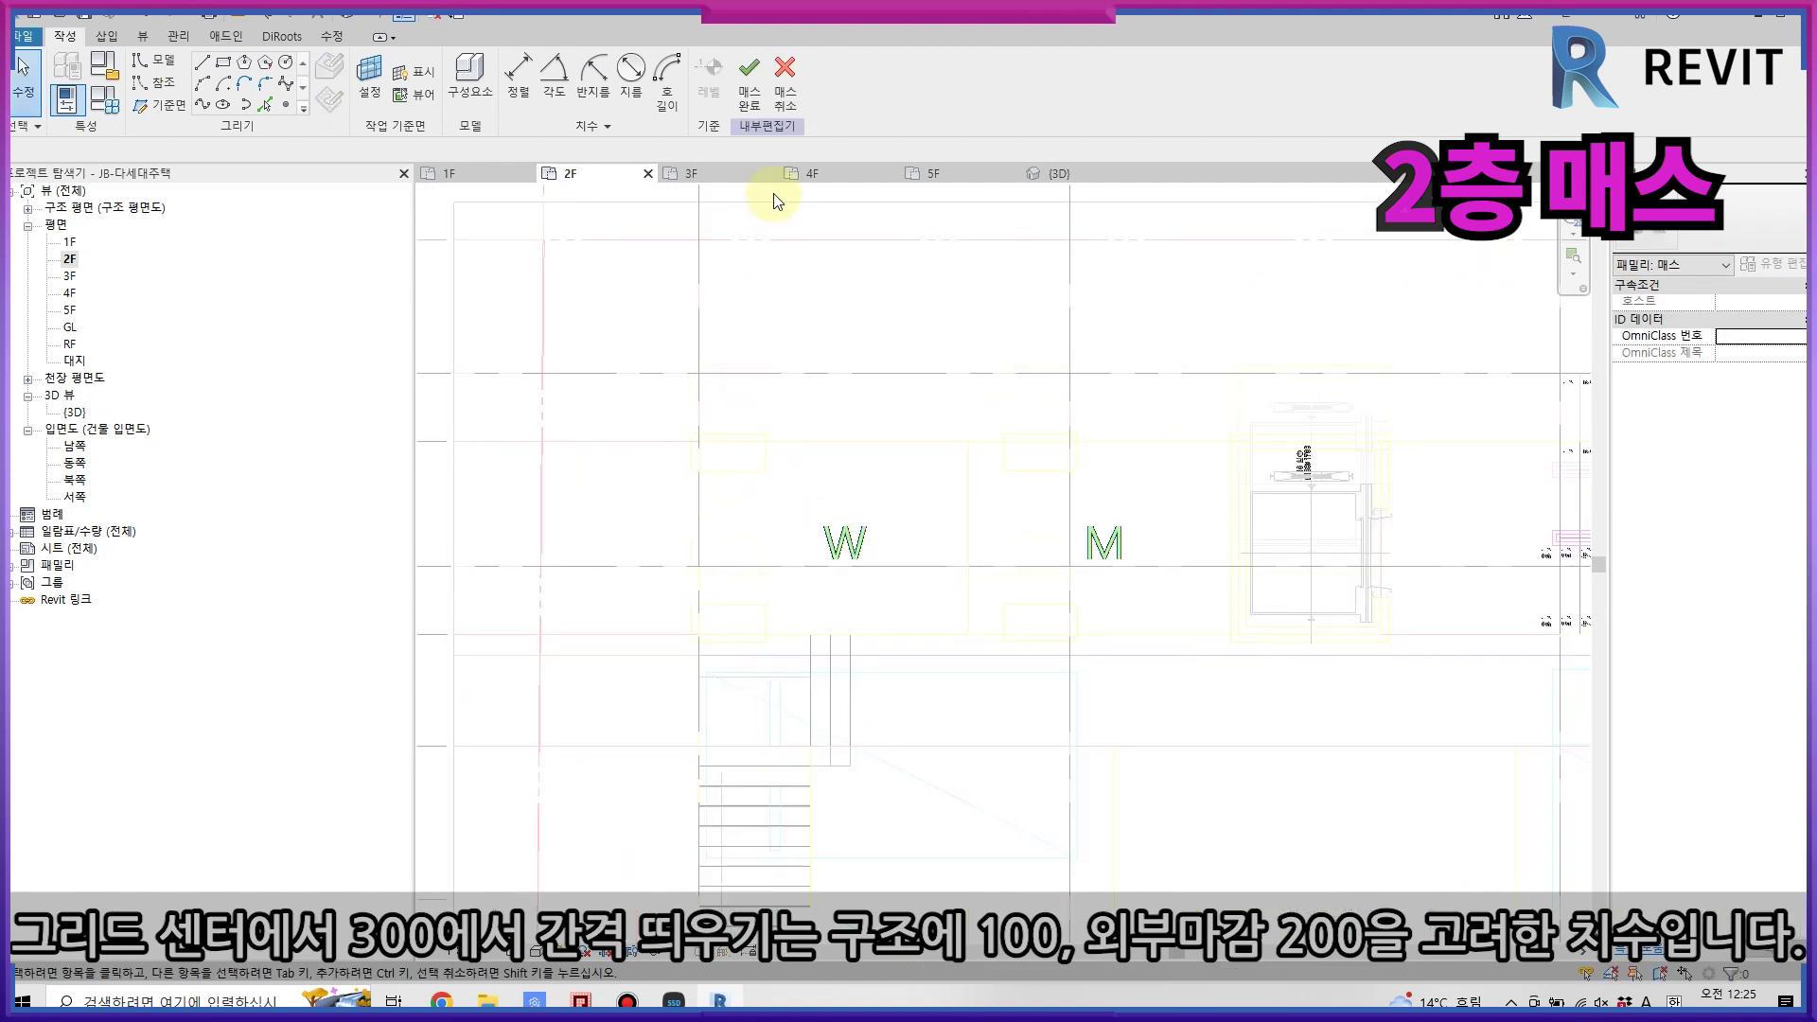
- Sketch a rectangle offset 300 between the X1 and X4 grid corners and make it a solid form
{"action": "left_click", "coordinate": [224, 64]}
{"action": "scroll", "coordinate": [705, 464], "scroll_direction": "up", "scroll_amount": 3}
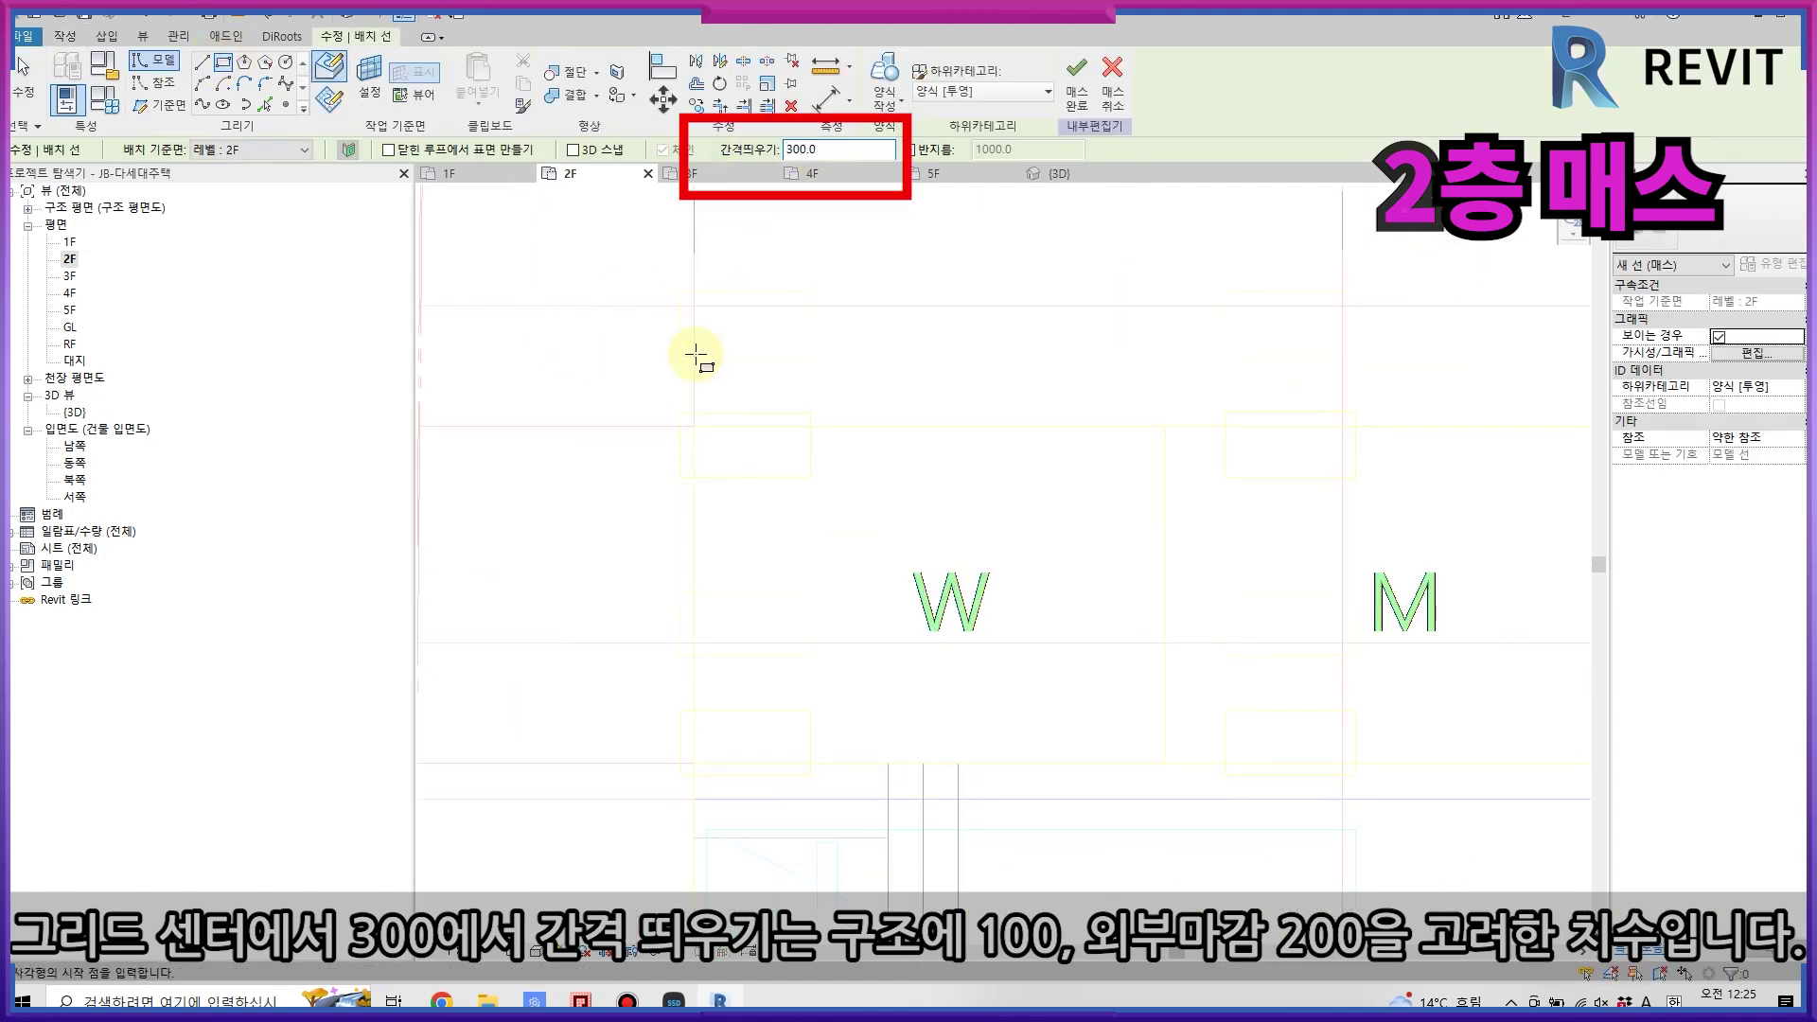
{"action": "scroll", "coordinate": [709, 425], "scroll_direction": "up", "scroll_amount": 2}
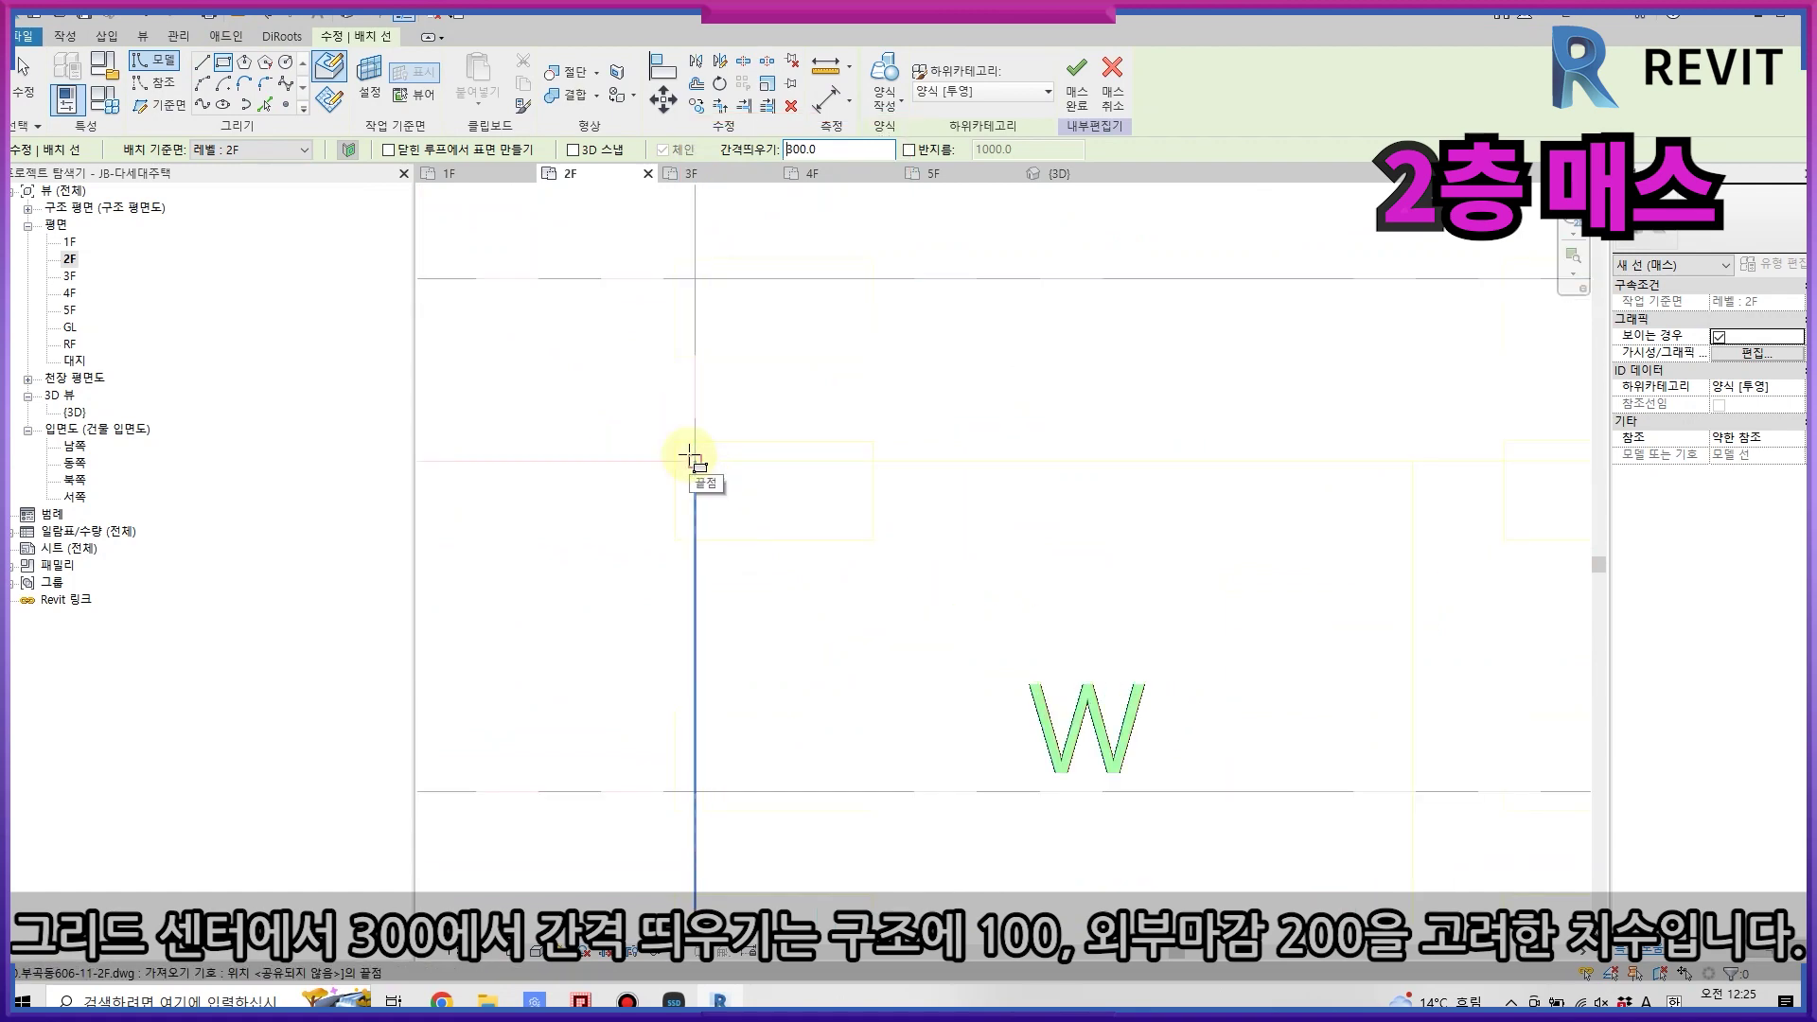
{"action": "scroll", "coordinate": [698, 463], "scroll_direction": "up", "scroll_amount": 2}
{"action": "left_click", "coordinate": [698, 470]}
{"action": "scroll", "coordinate": [852, 549], "scroll_direction": "down", "scroll_amount": 3}
{"action": "scroll", "coordinate": [1031, 662], "scroll_direction": "down", "scroll_amount": 3}
{"action": "scroll", "coordinate": [1136, 615], "scroll_direction": "up", "scroll_amount": 3}
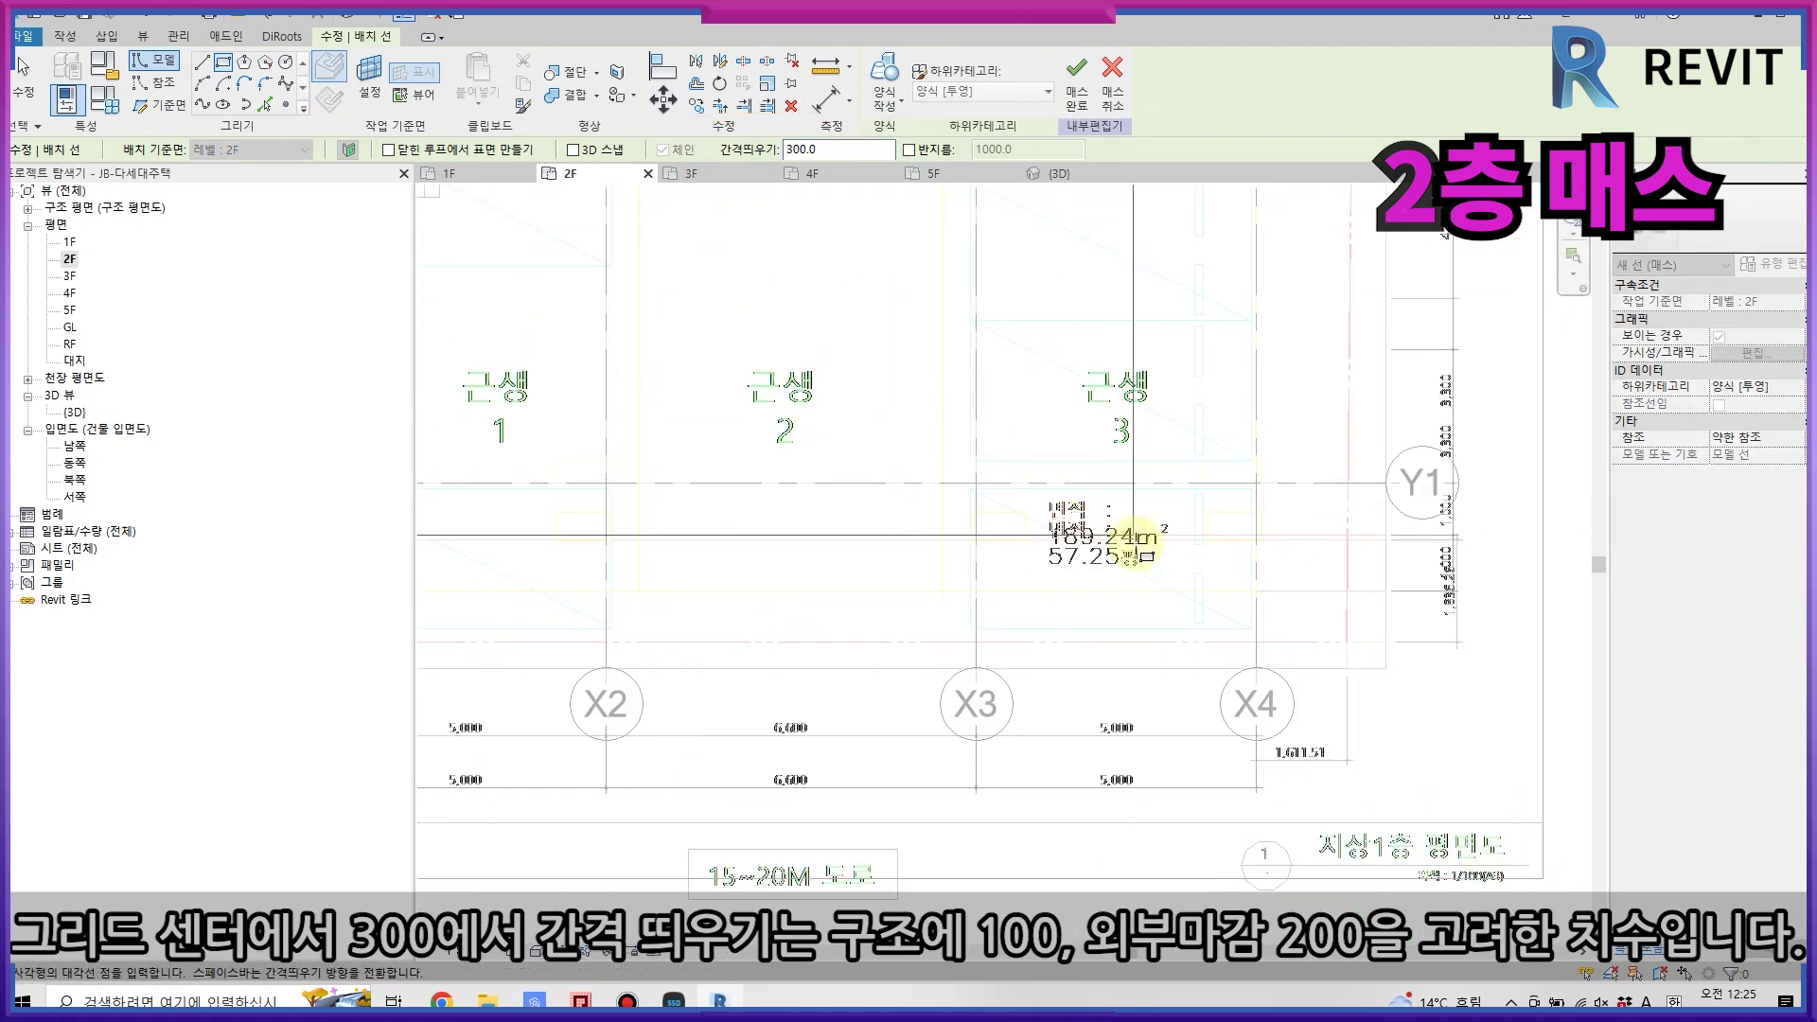
{"action": "scroll", "coordinate": [1325, 719], "scroll_direction": "up", "scroll_amount": 3}
{"action": "scroll", "coordinate": [1420, 715], "scroll_direction": "up", "scroll_amount": 2}
{"action": "scroll", "coordinate": [1419, 705], "scroll_direction": "down", "scroll_amount": 1}
{"action": "scroll", "coordinate": [1401, 693], "scroll_direction": "down", "scroll_amount": 1}
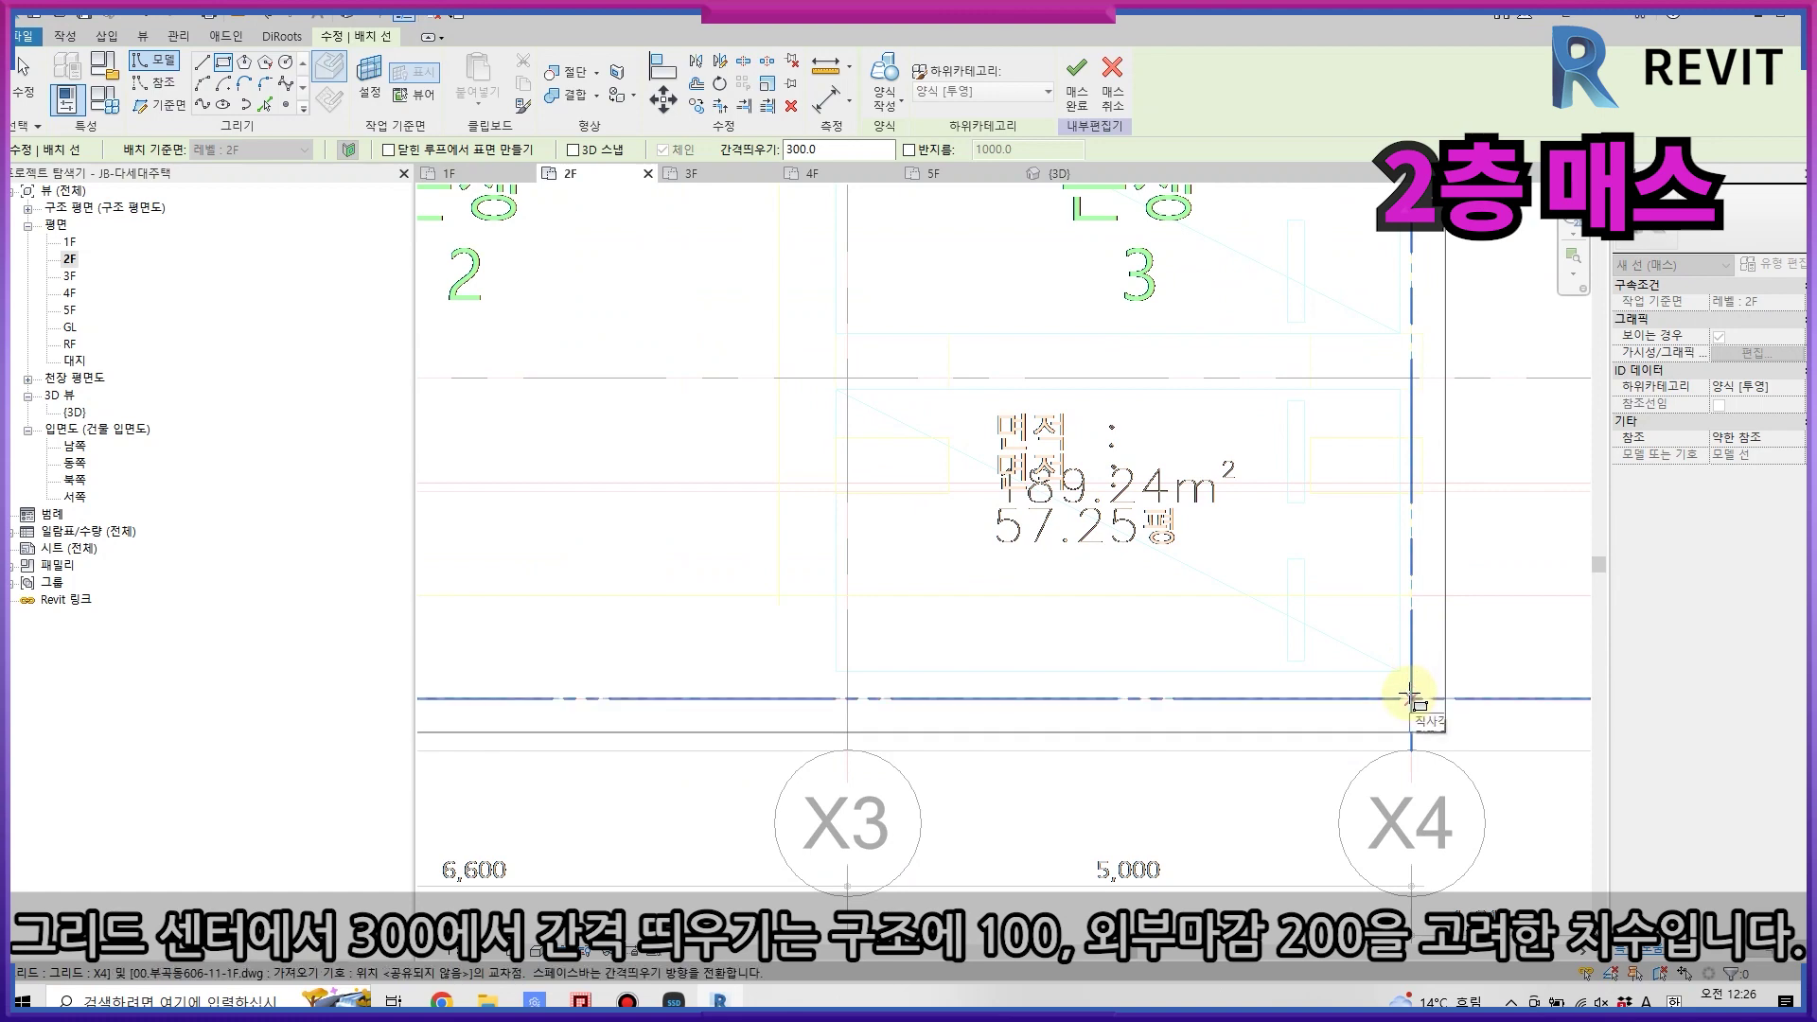
{"action": "left_click", "coordinate": [1410, 697]}
{"action": "scroll", "coordinate": [1411, 698], "scroll_direction": "down", "scroll_amount": 3}
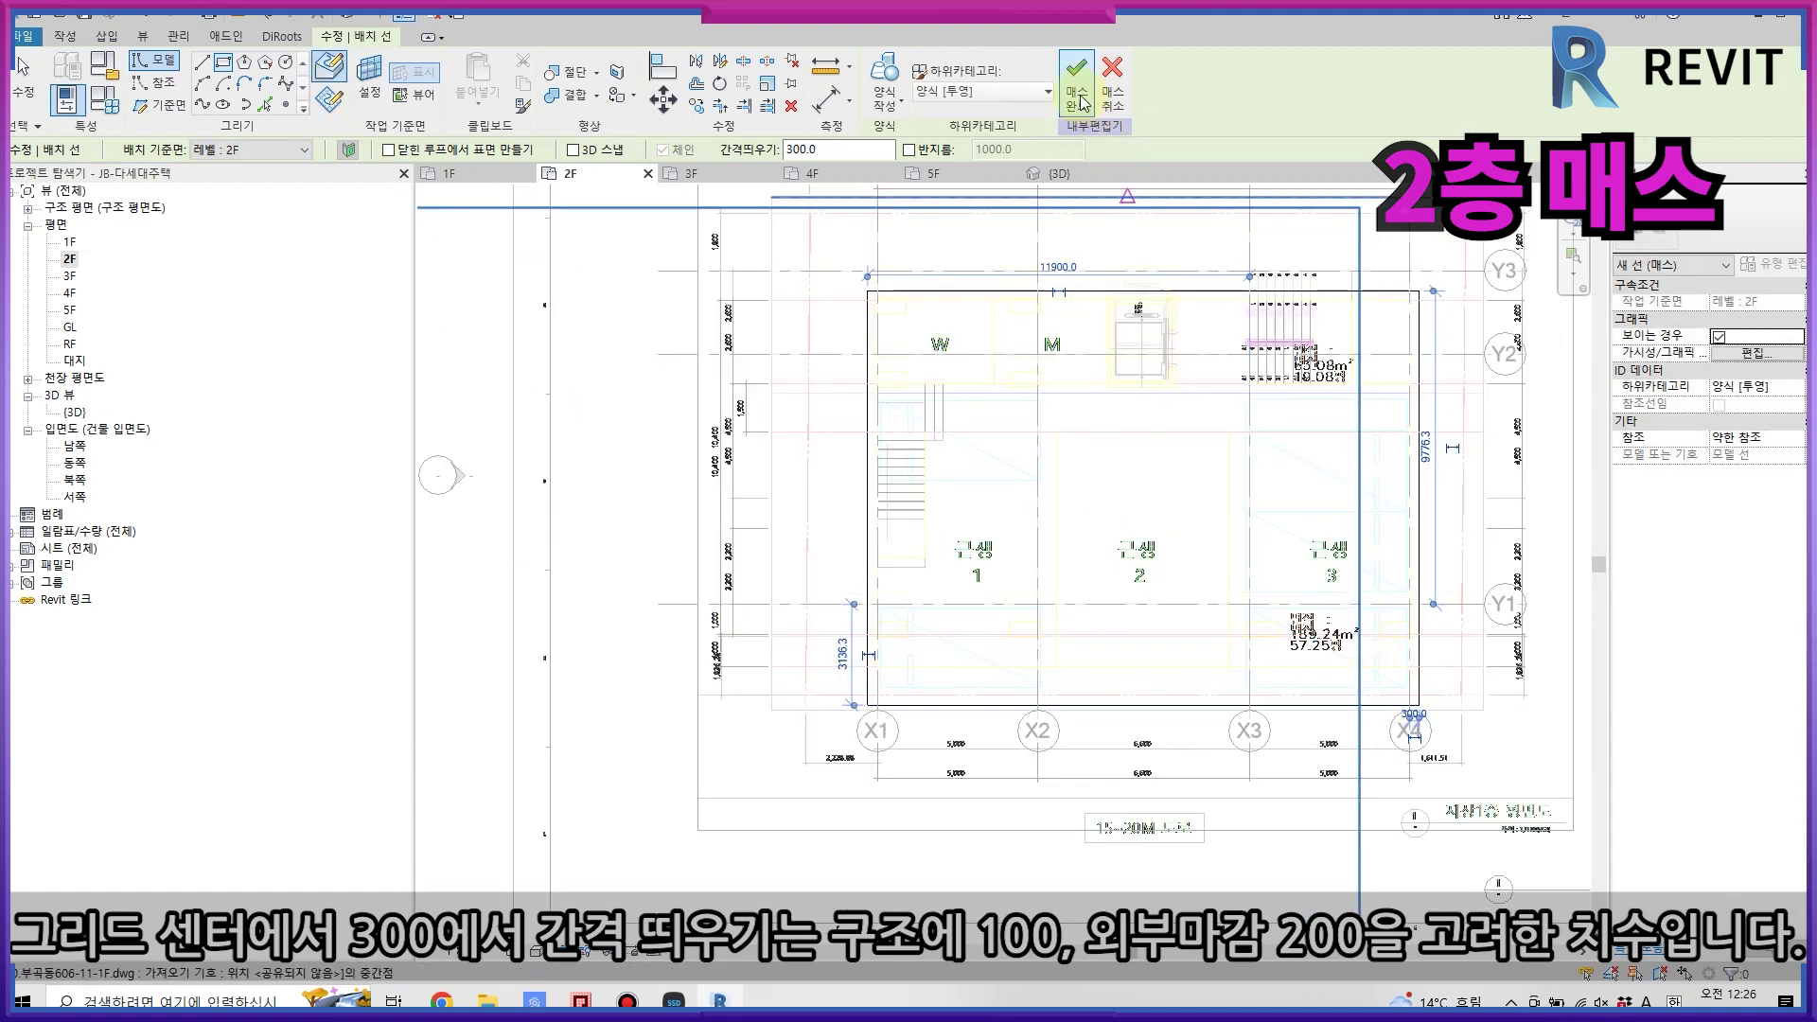
{"action": "left_click", "coordinate": [885, 95]}
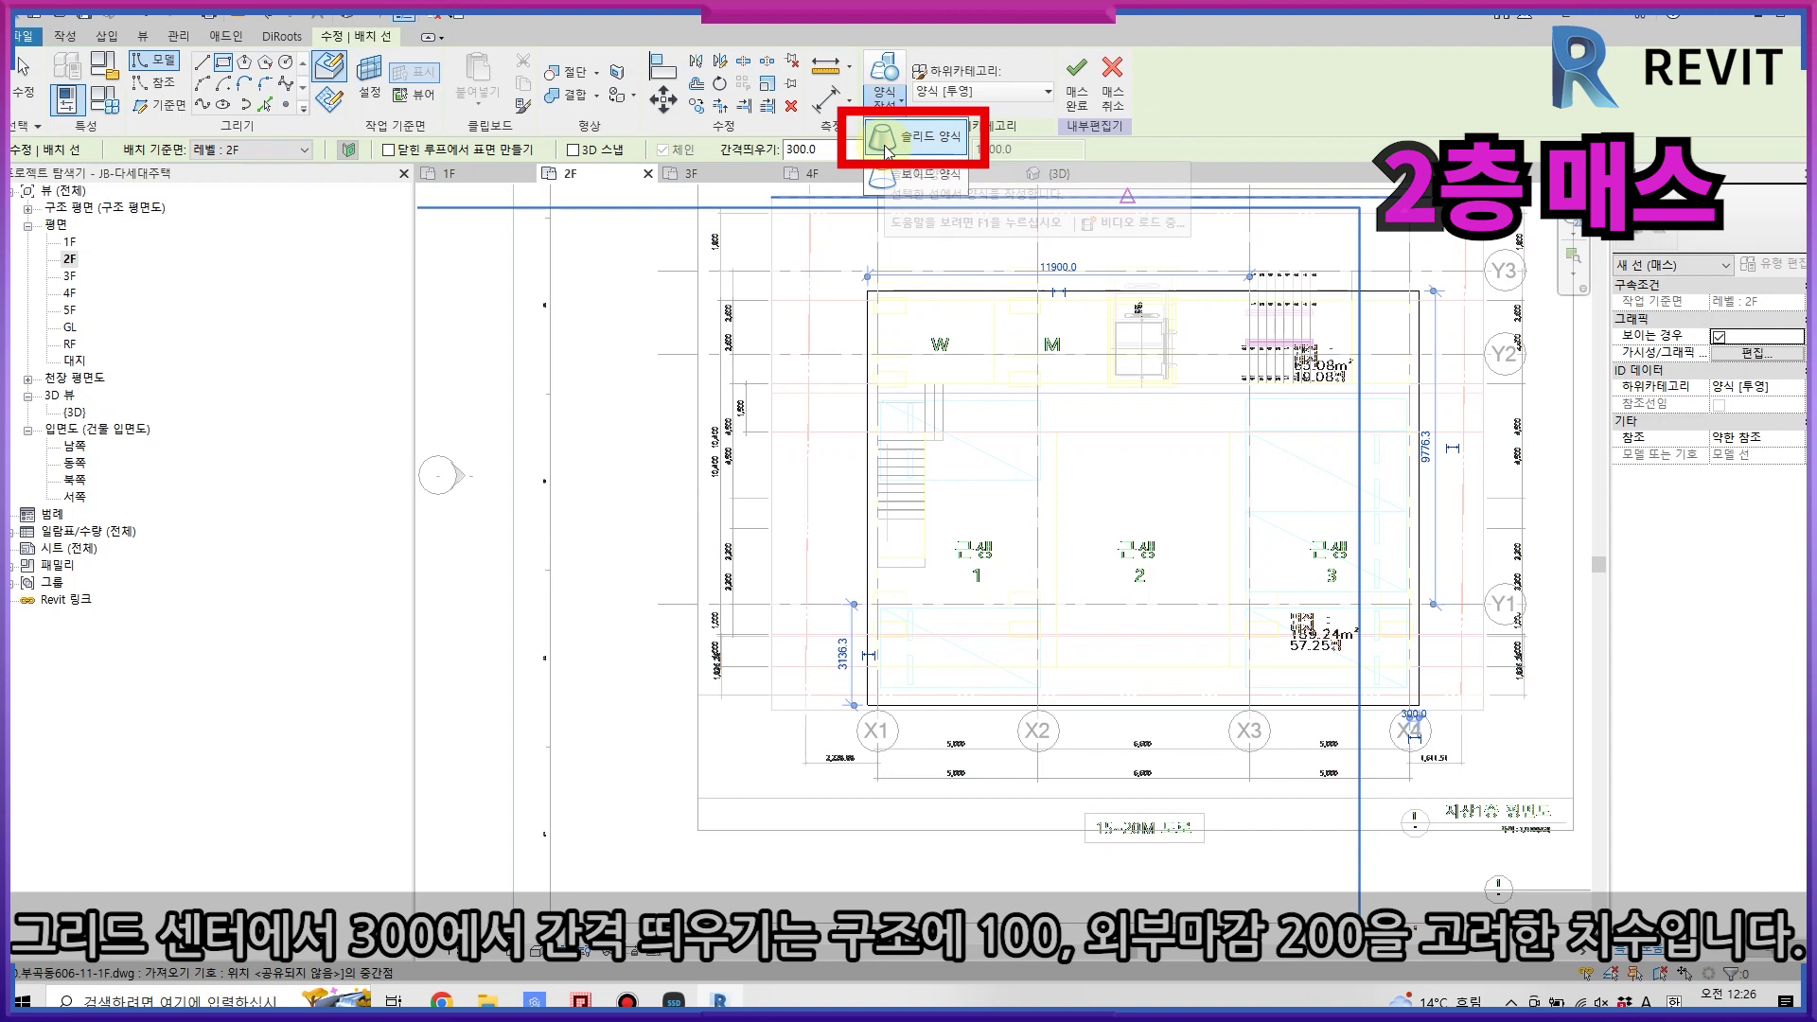
{"action": "left_click", "coordinate": [888, 140]}
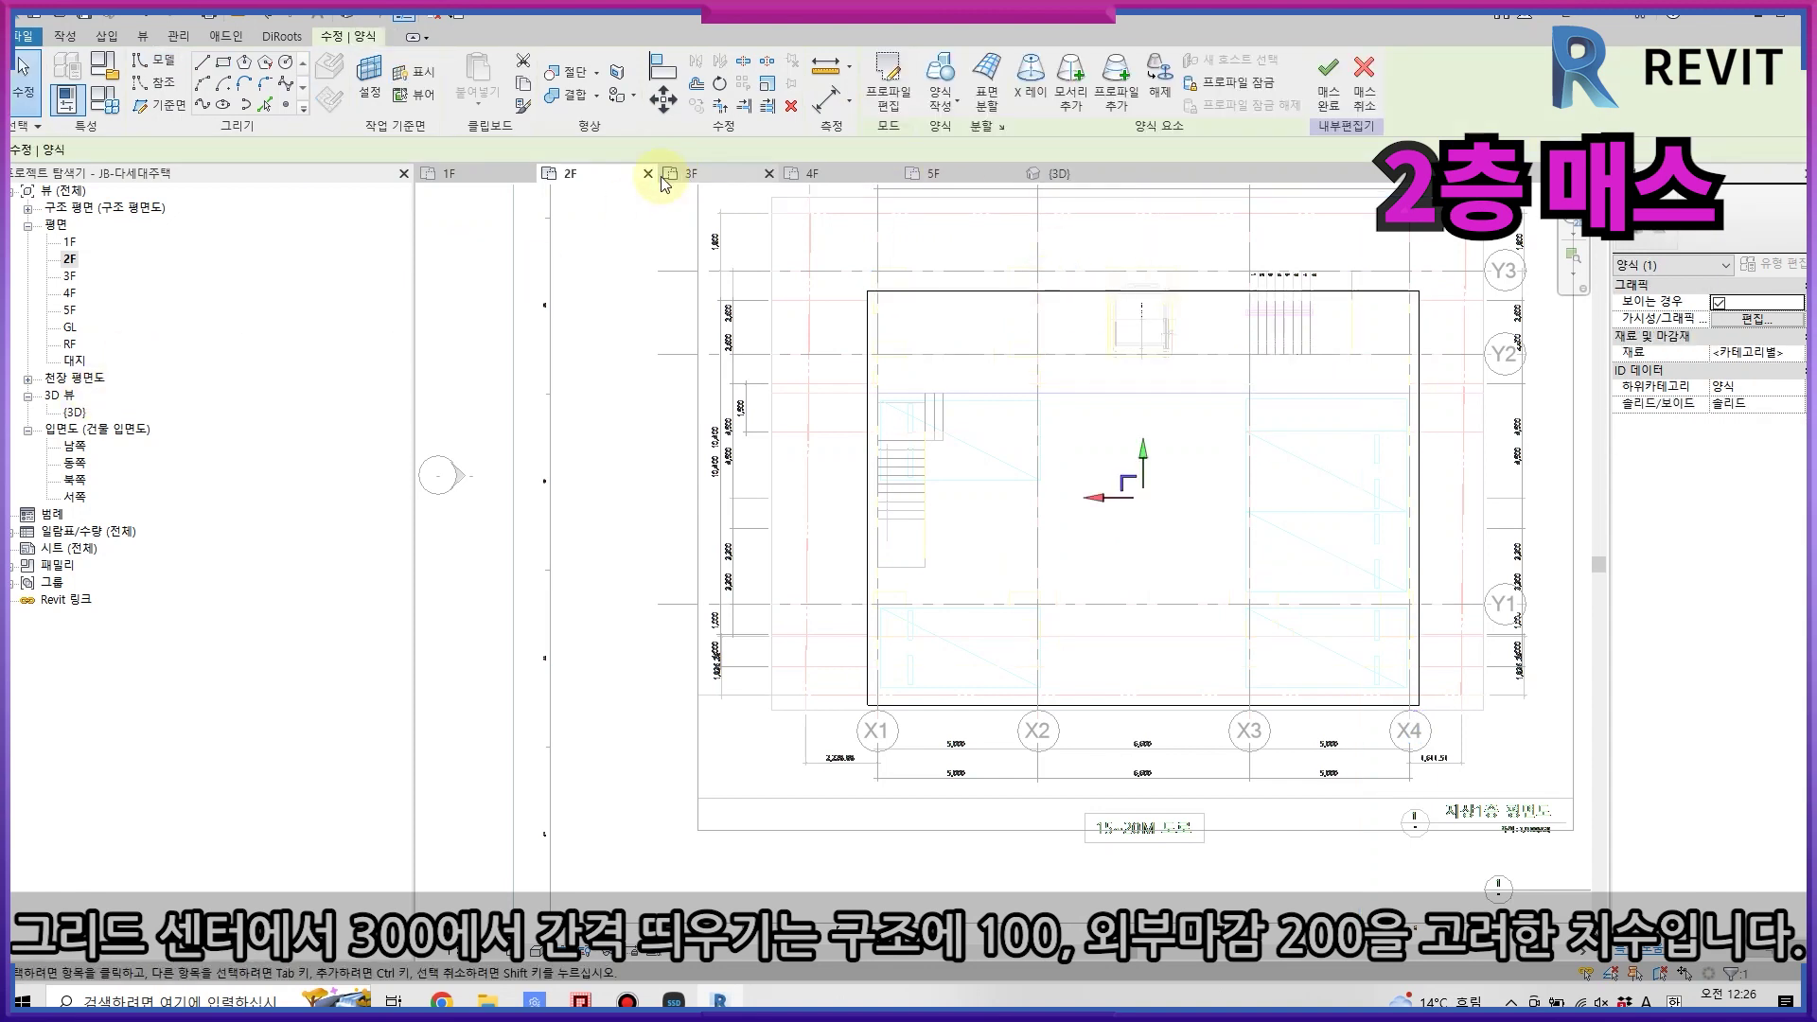
- Set the 2F mass height to 2800 in 3D and finish the mass
{"action": "left_click", "coordinate": [1071, 172]}
{"action": "left_click", "coordinate": [812, 549]}
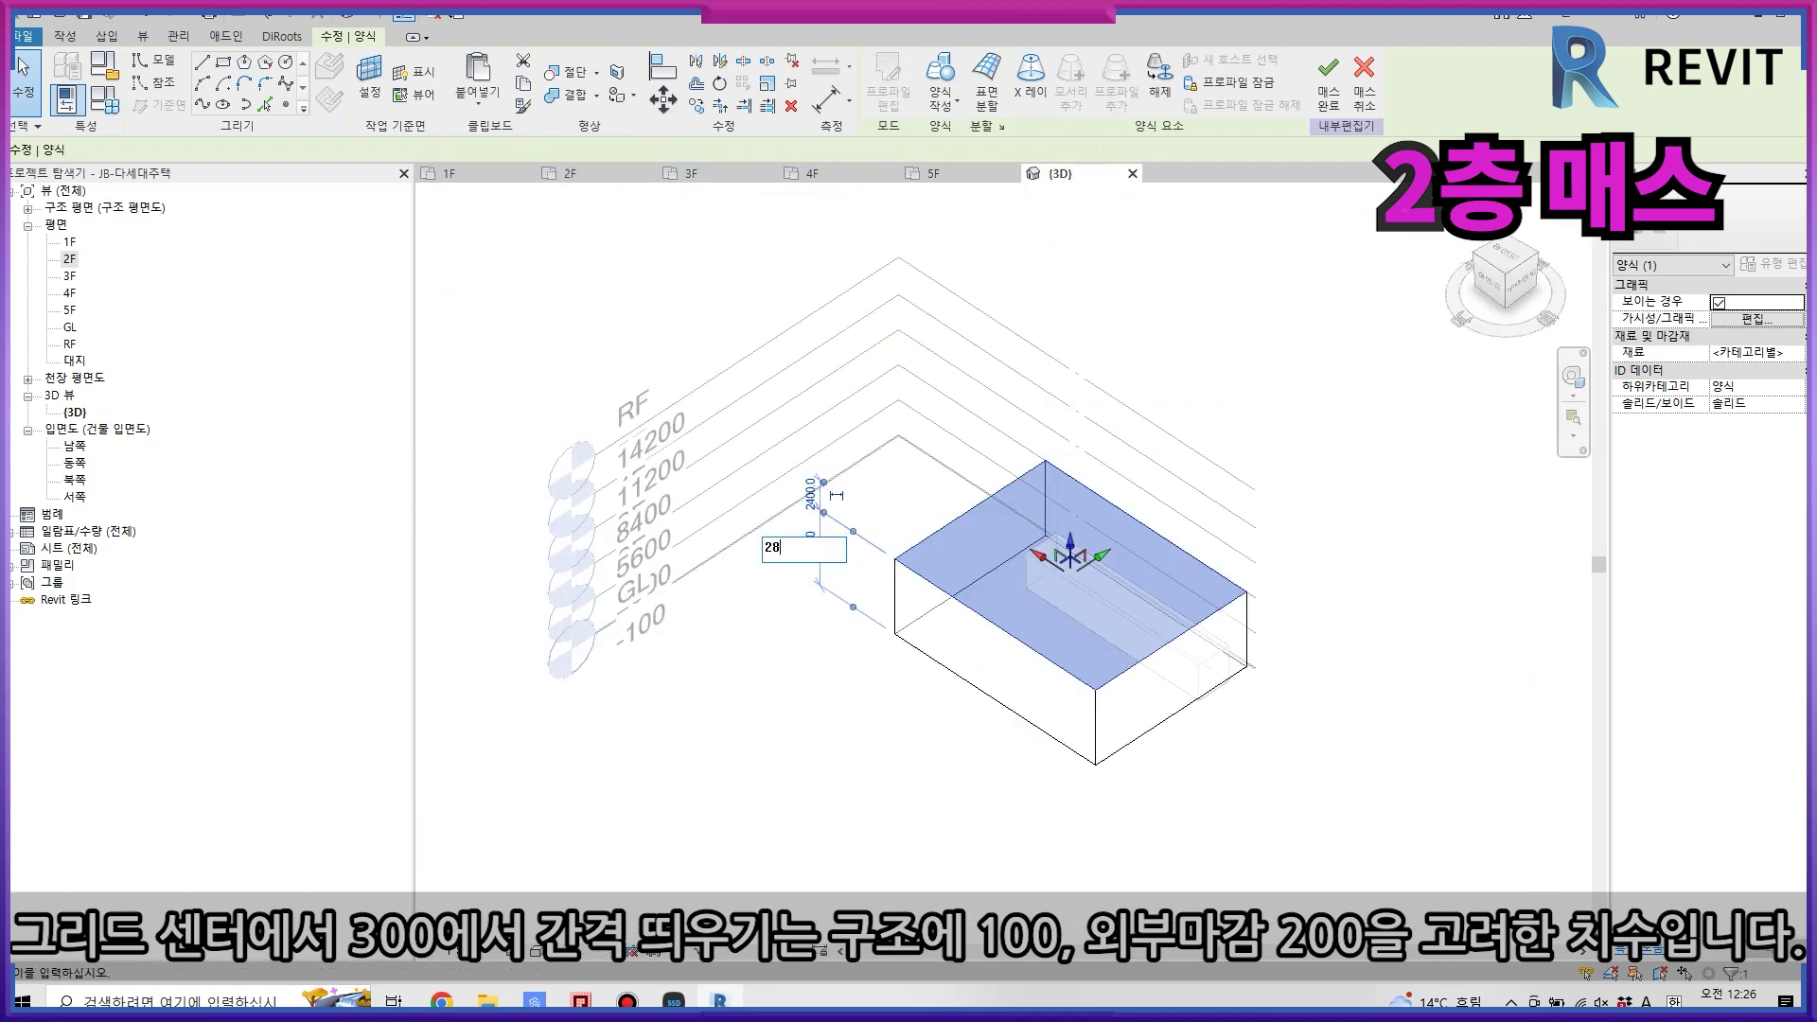
{"action": "type", "text": "00"}
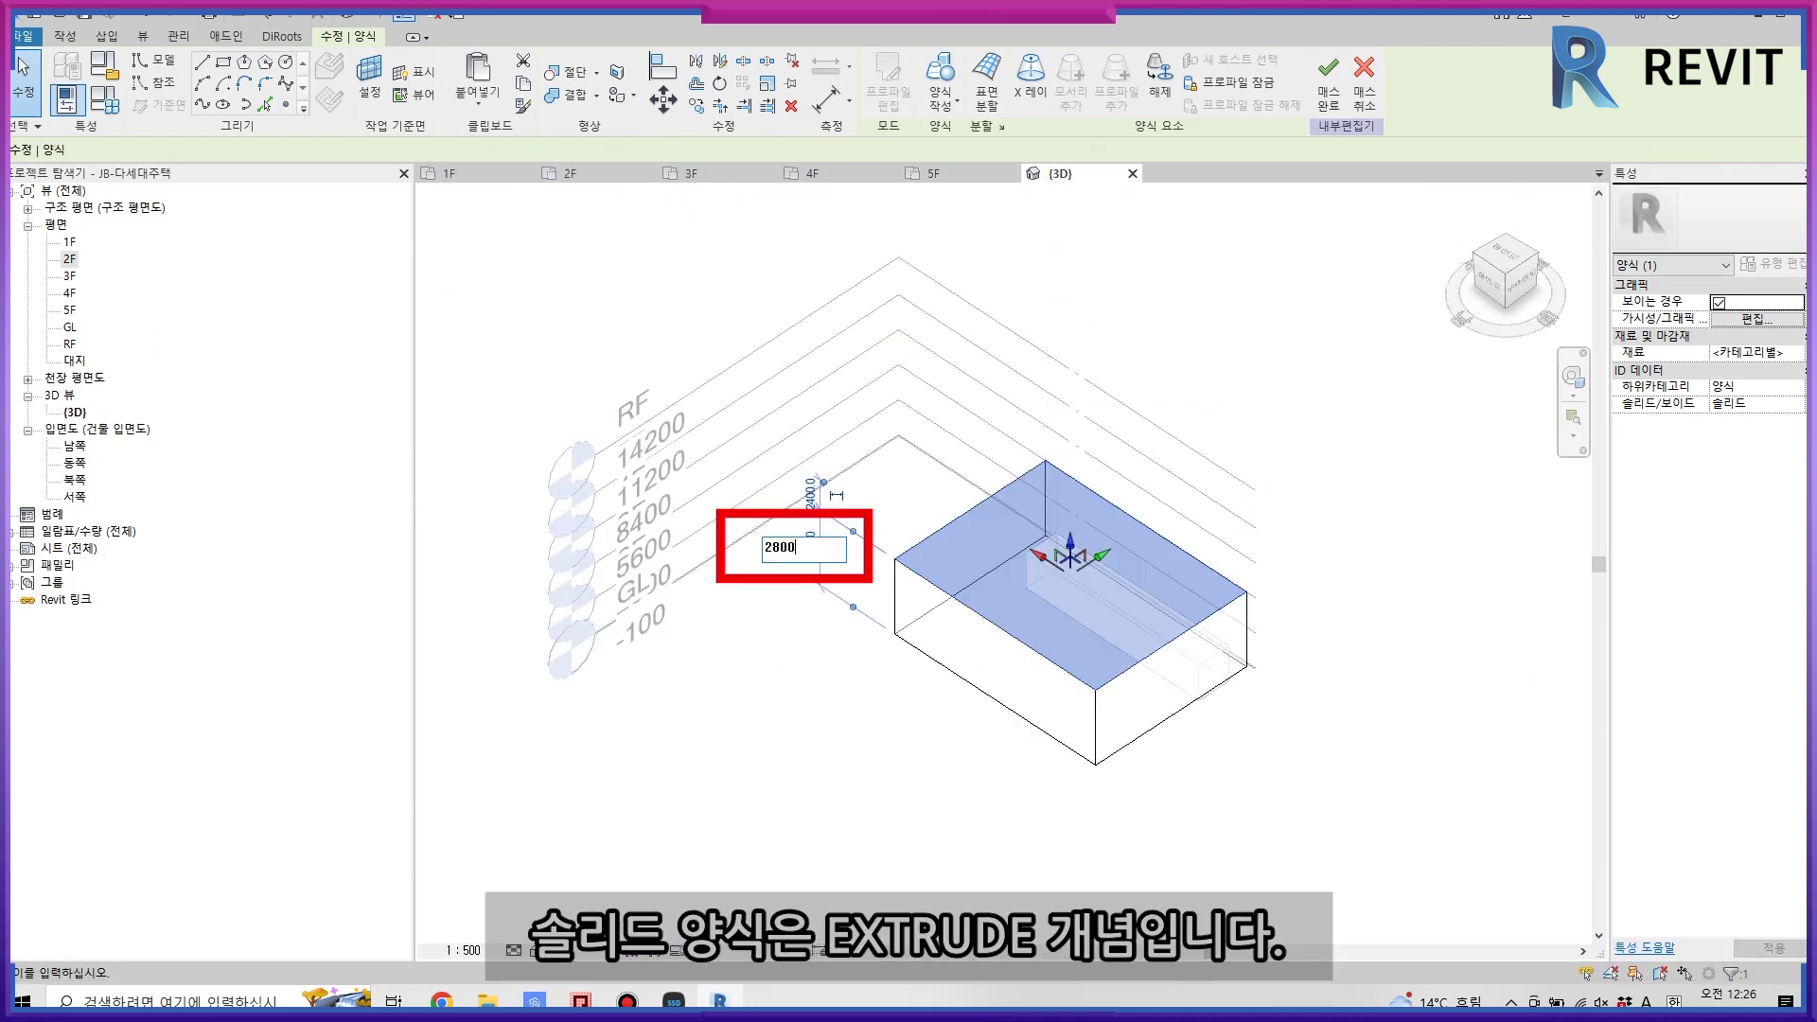
{"action": "key", "text": "Return"}
{"action": "left_click", "coordinate": [1329, 86]}
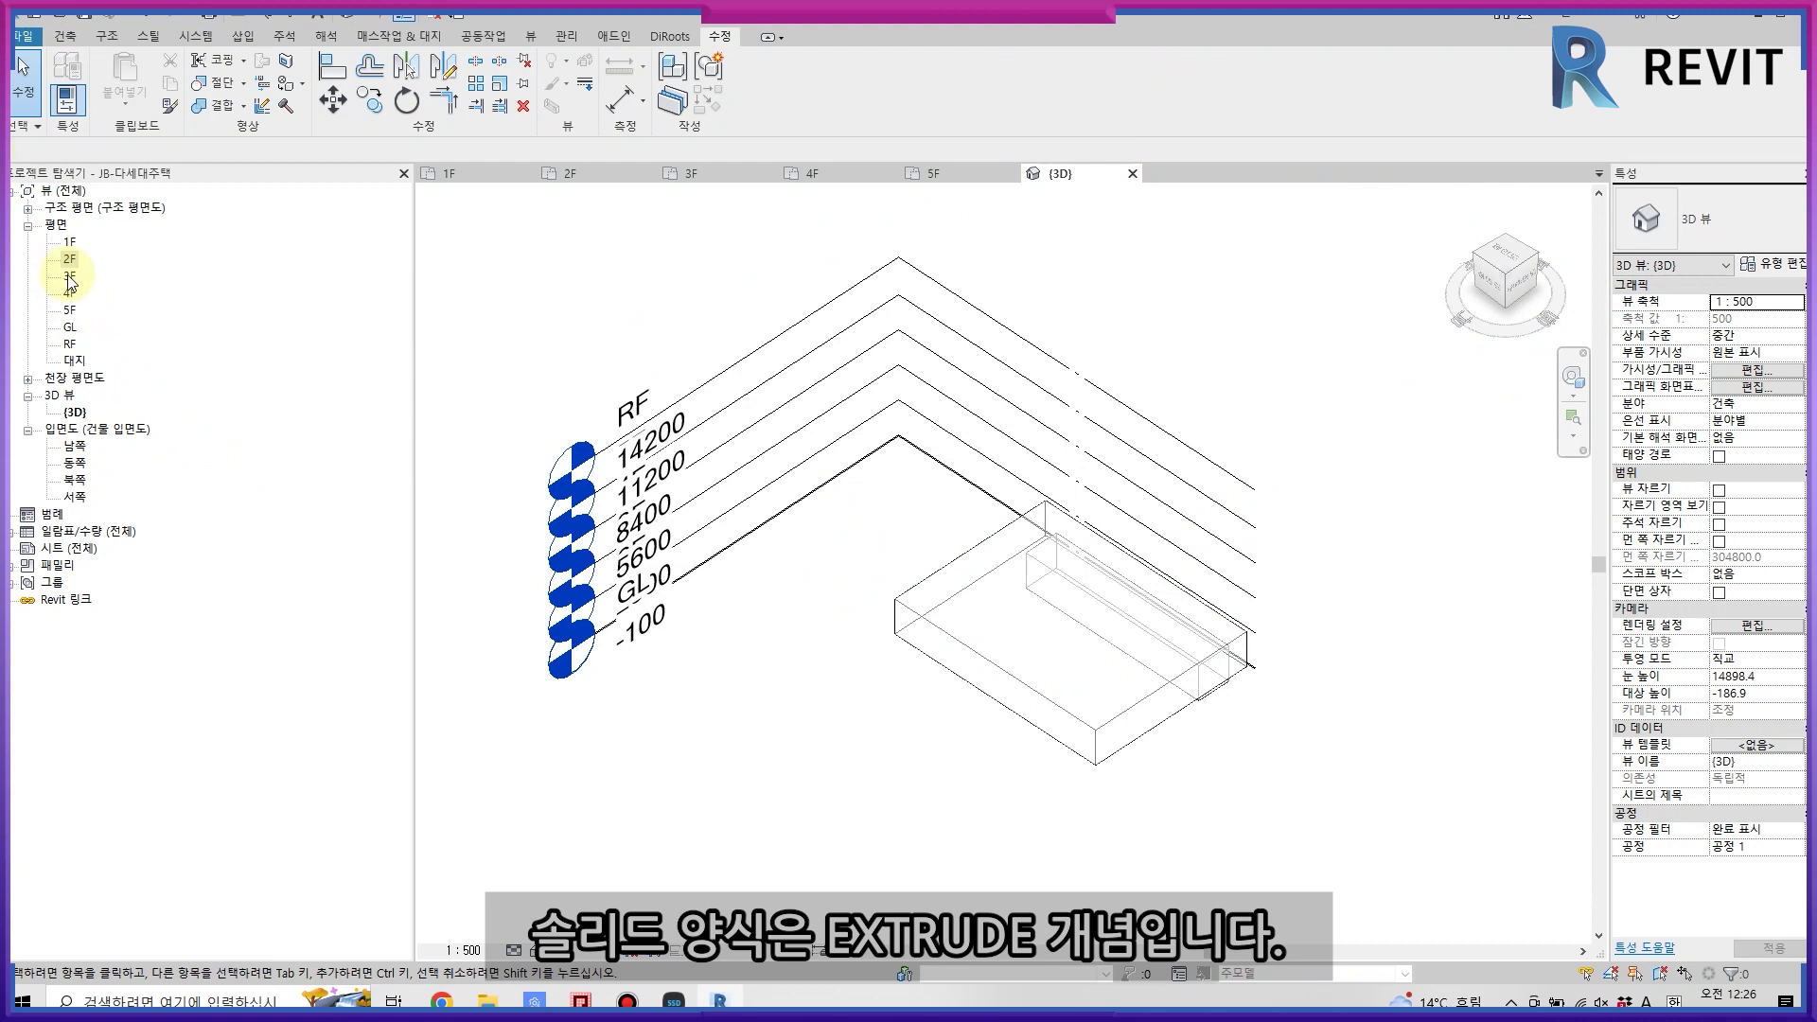
- Switch the 3D visual style to Consistent Colors and open the 3F plan
{"action": "left_click", "coordinate": [532, 951]}
{"action": "left_click", "coordinate": [566, 874]}
{"action": "left_click", "coordinate": [532, 950]}
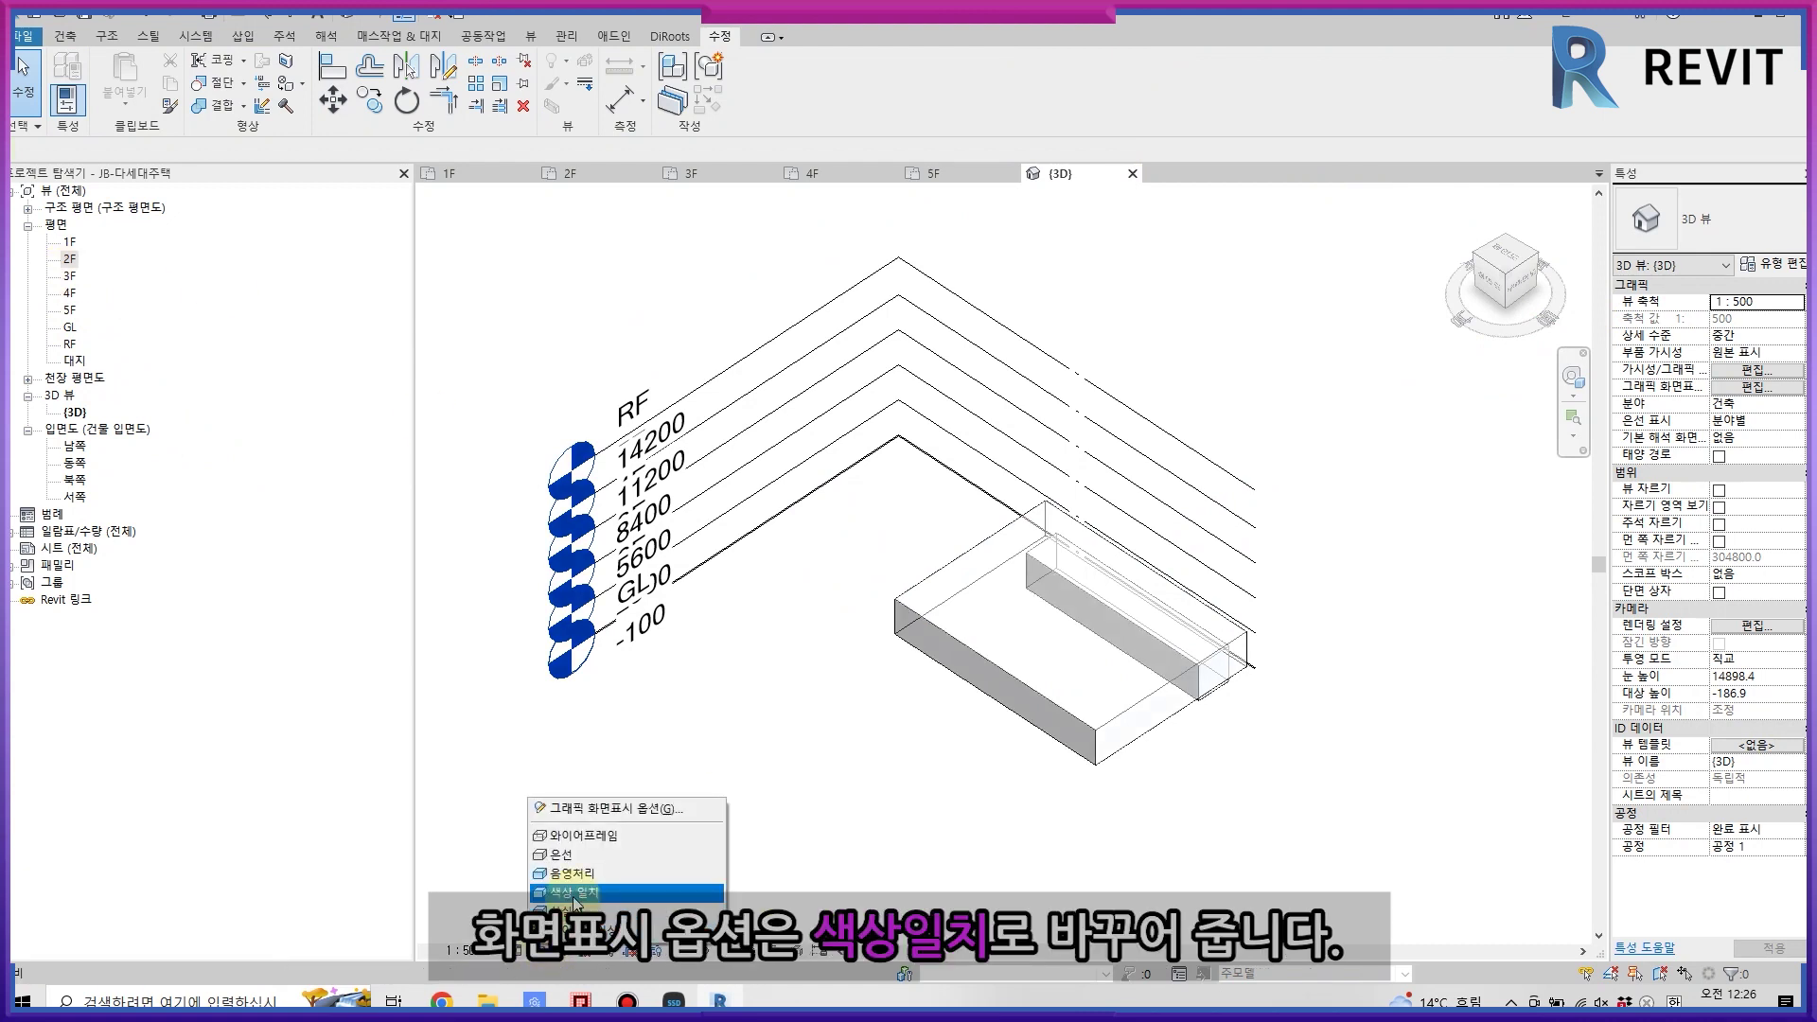
{"action": "left_click", "coordinate": [574, 894]}
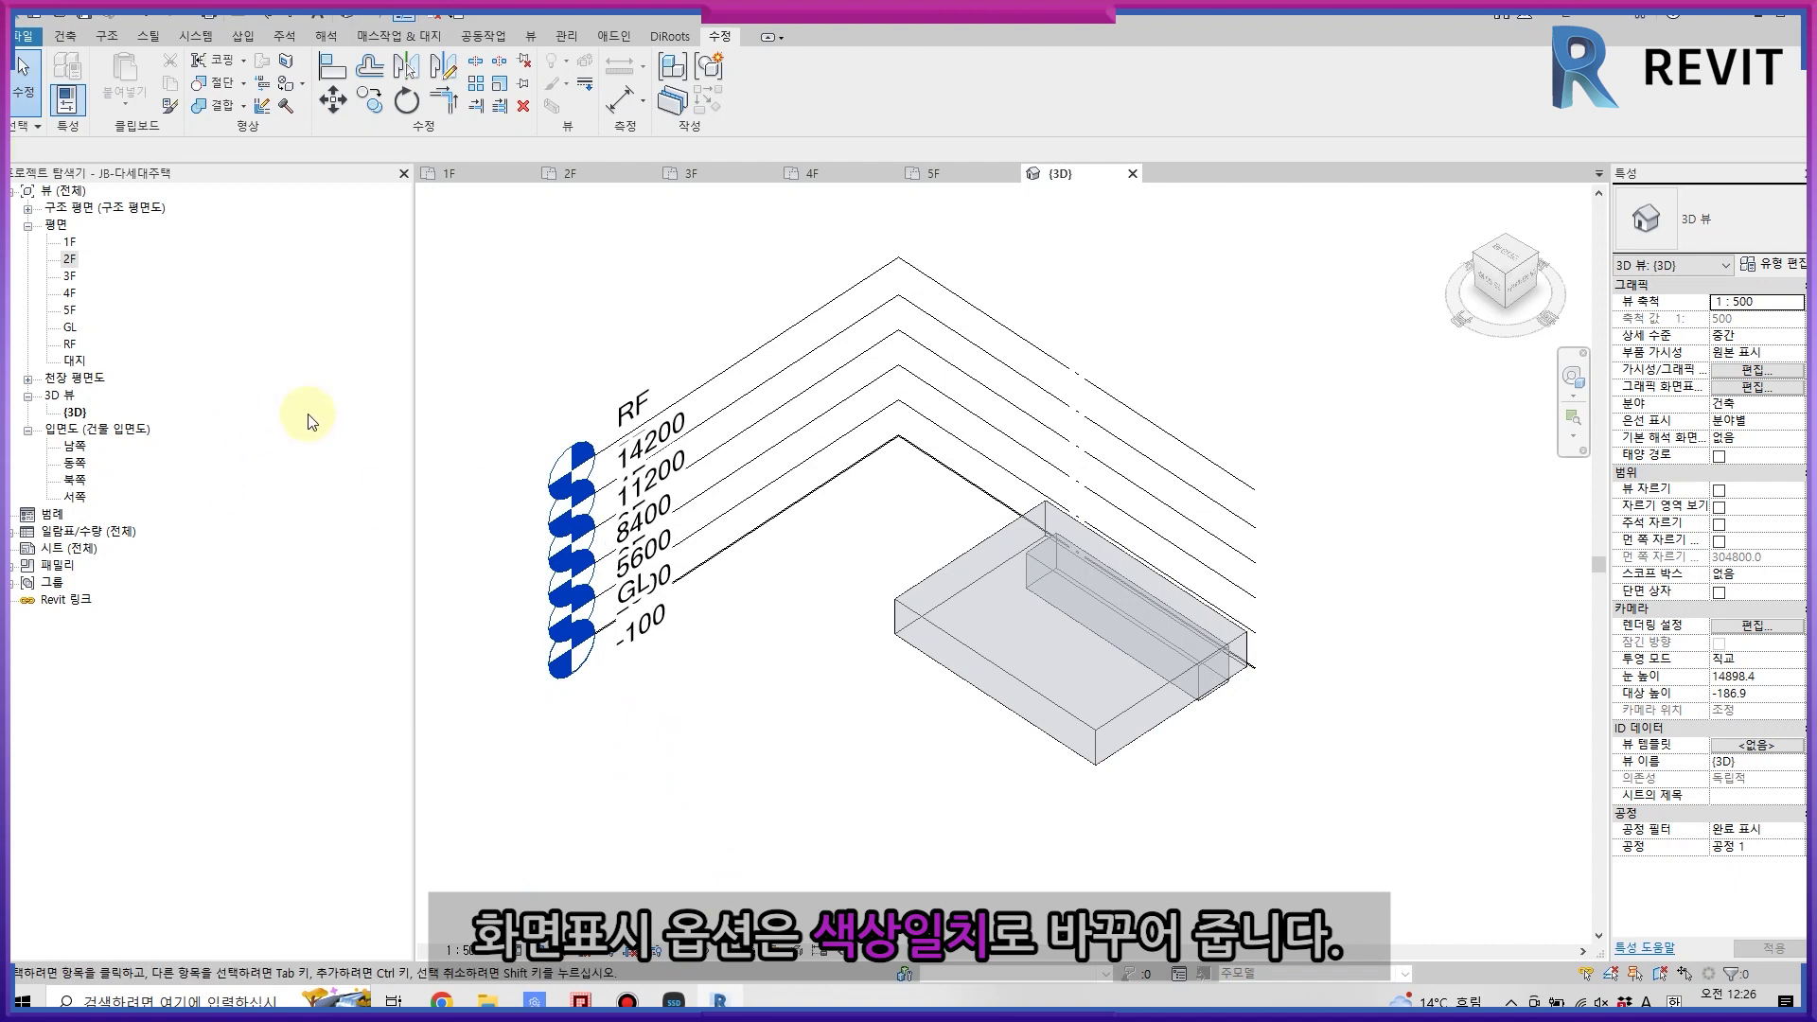
{"action": "left_click", "coordinate": [689, 173]}
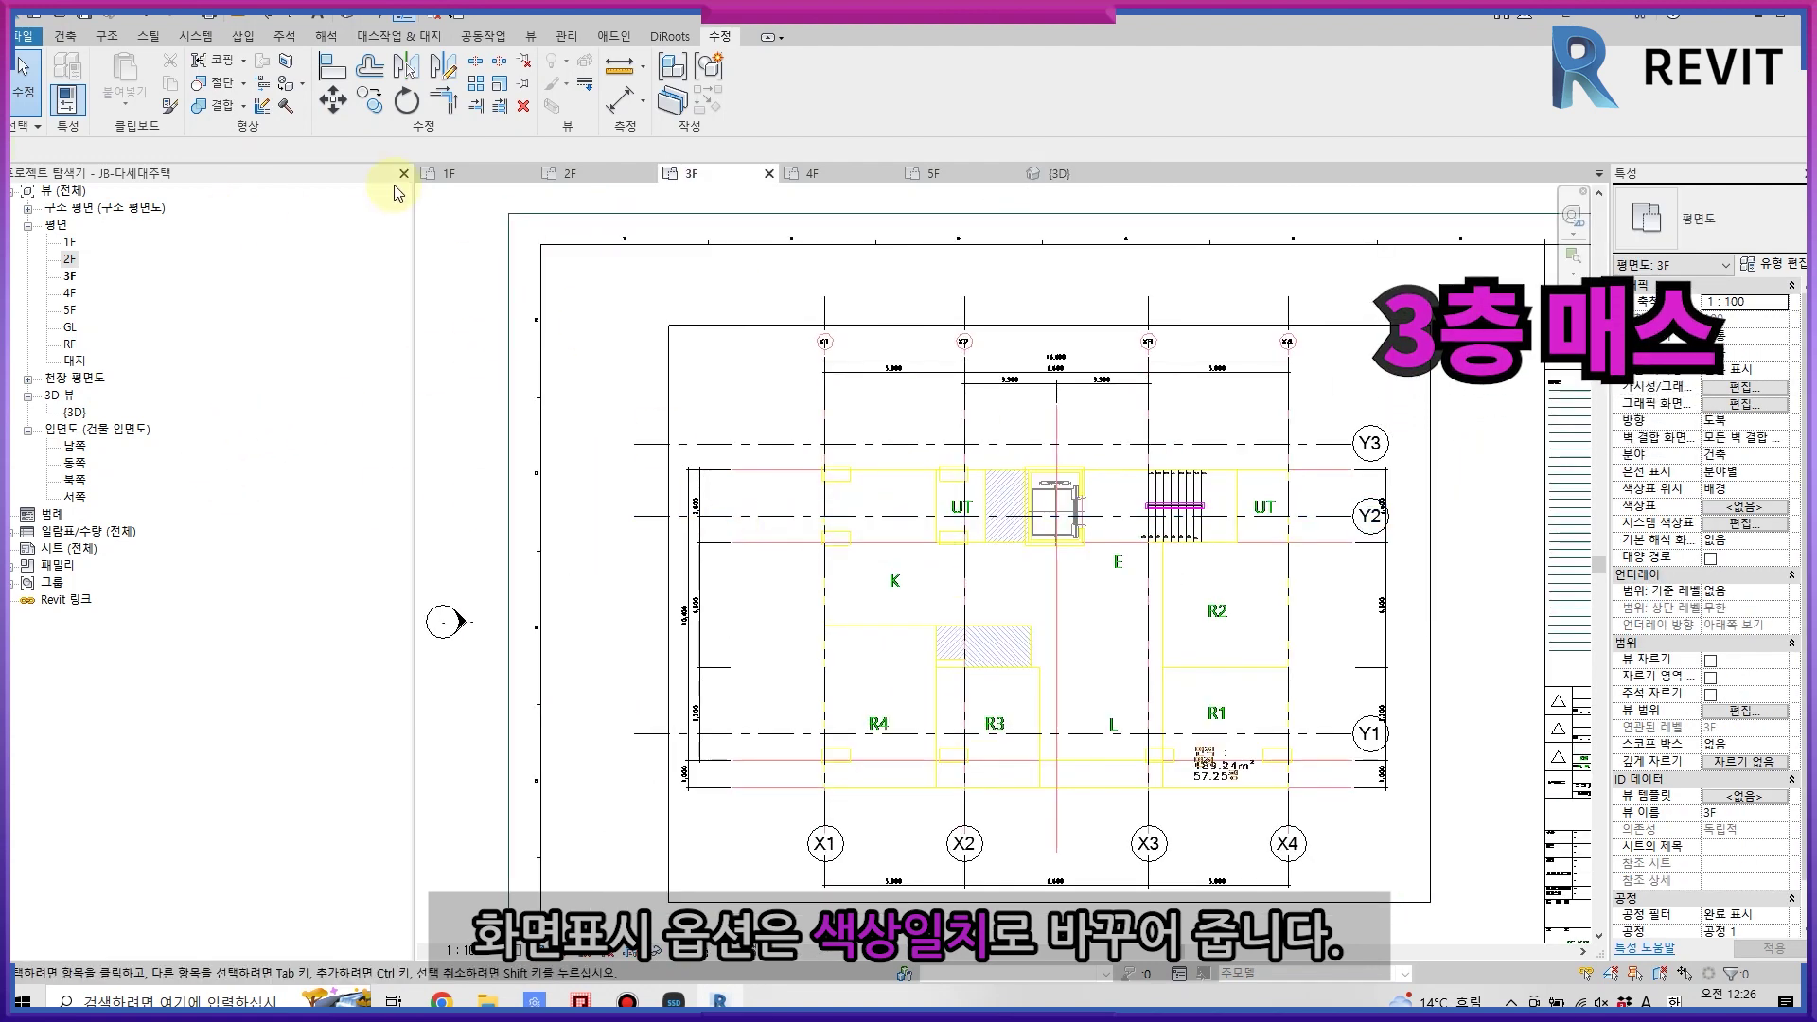
- Start a new in-place mass named 3F
{"action": "left_click", "coordinate": [399, 36]}
{"action": "left_click", "coordinate": [153, 71]}
{"action": "type", "text": "3F"}
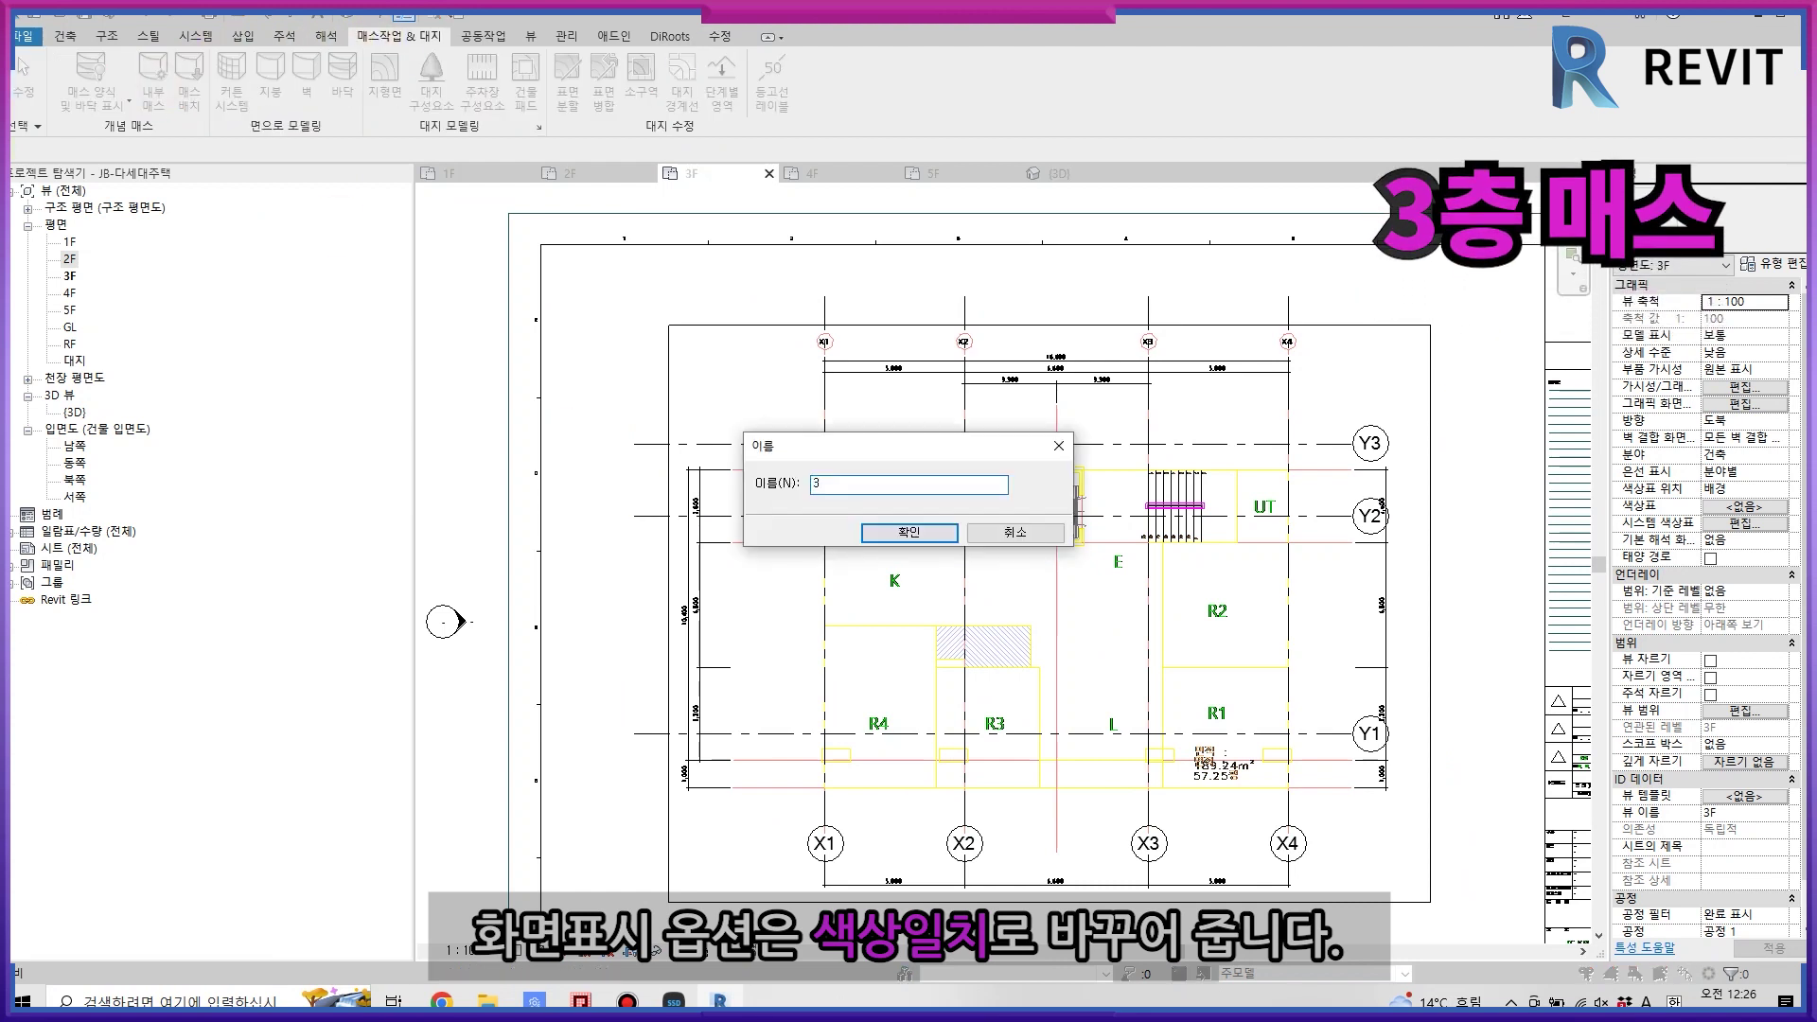
{"action": "key", "text": "Return"}
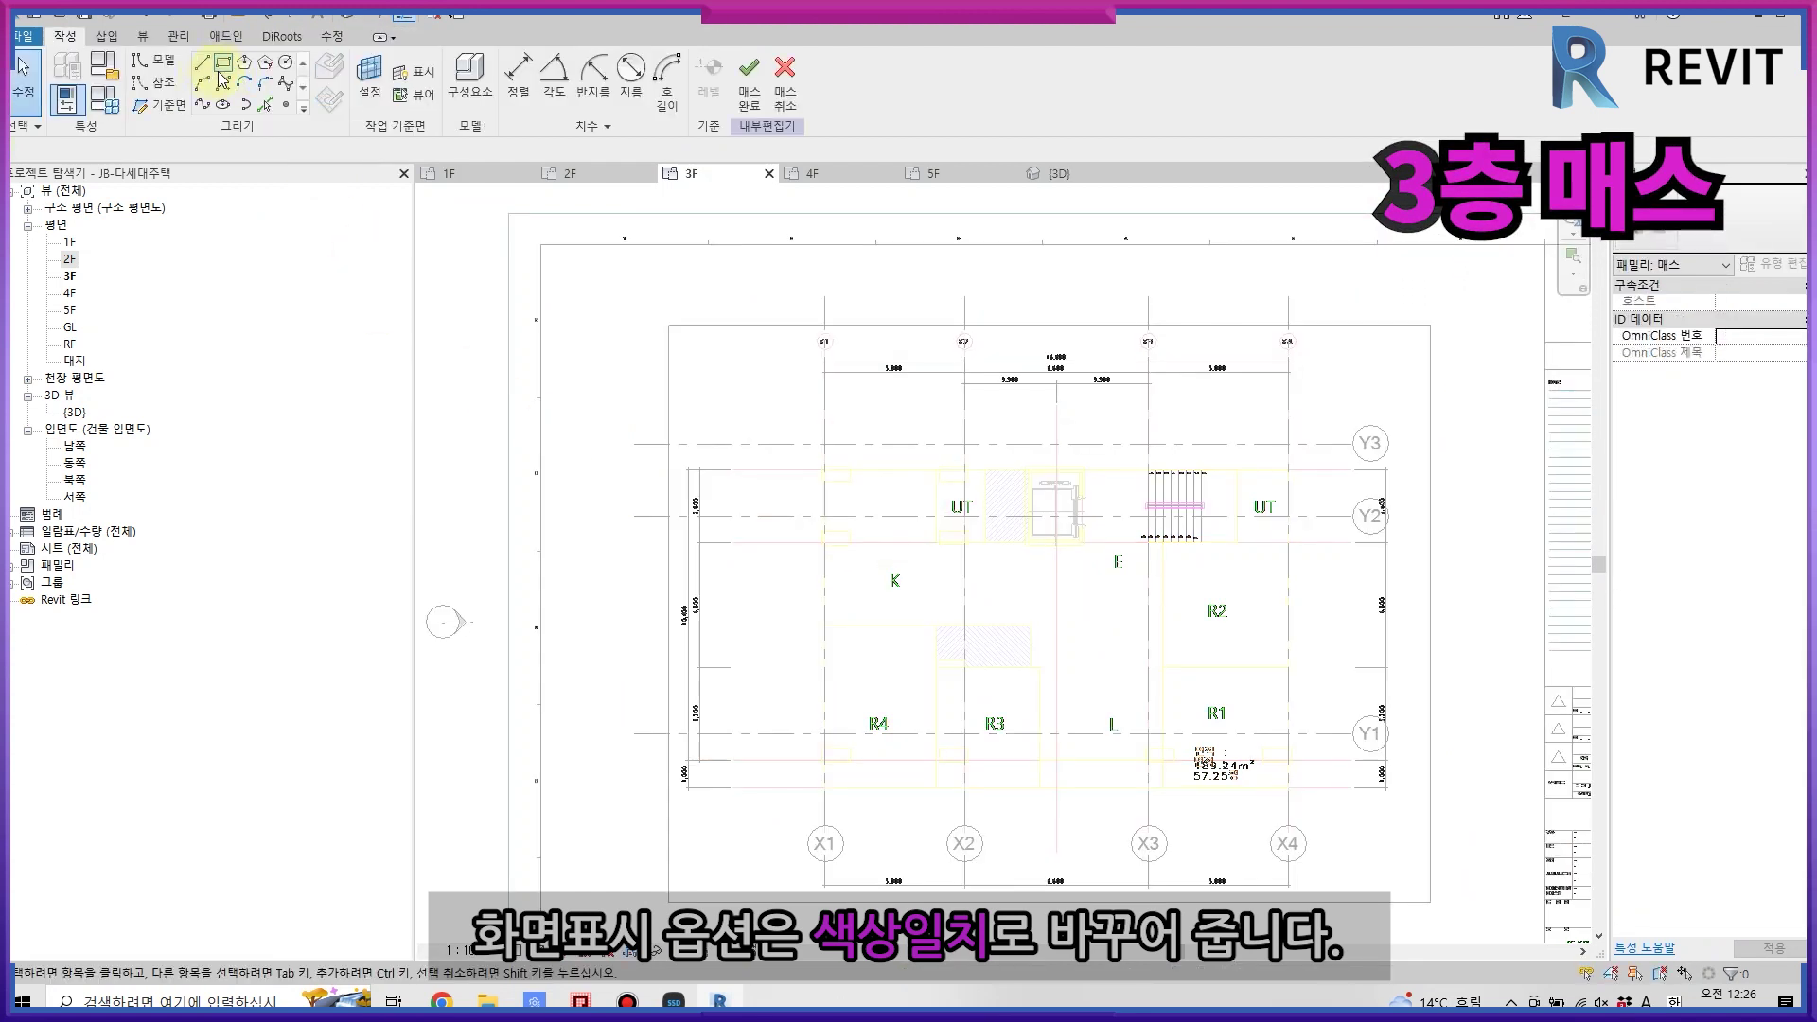
- Sketch the 3F rectangle offset 300 around the floor and make it a solid form
{"action": "left_click", "coordinate": [220, 68]}
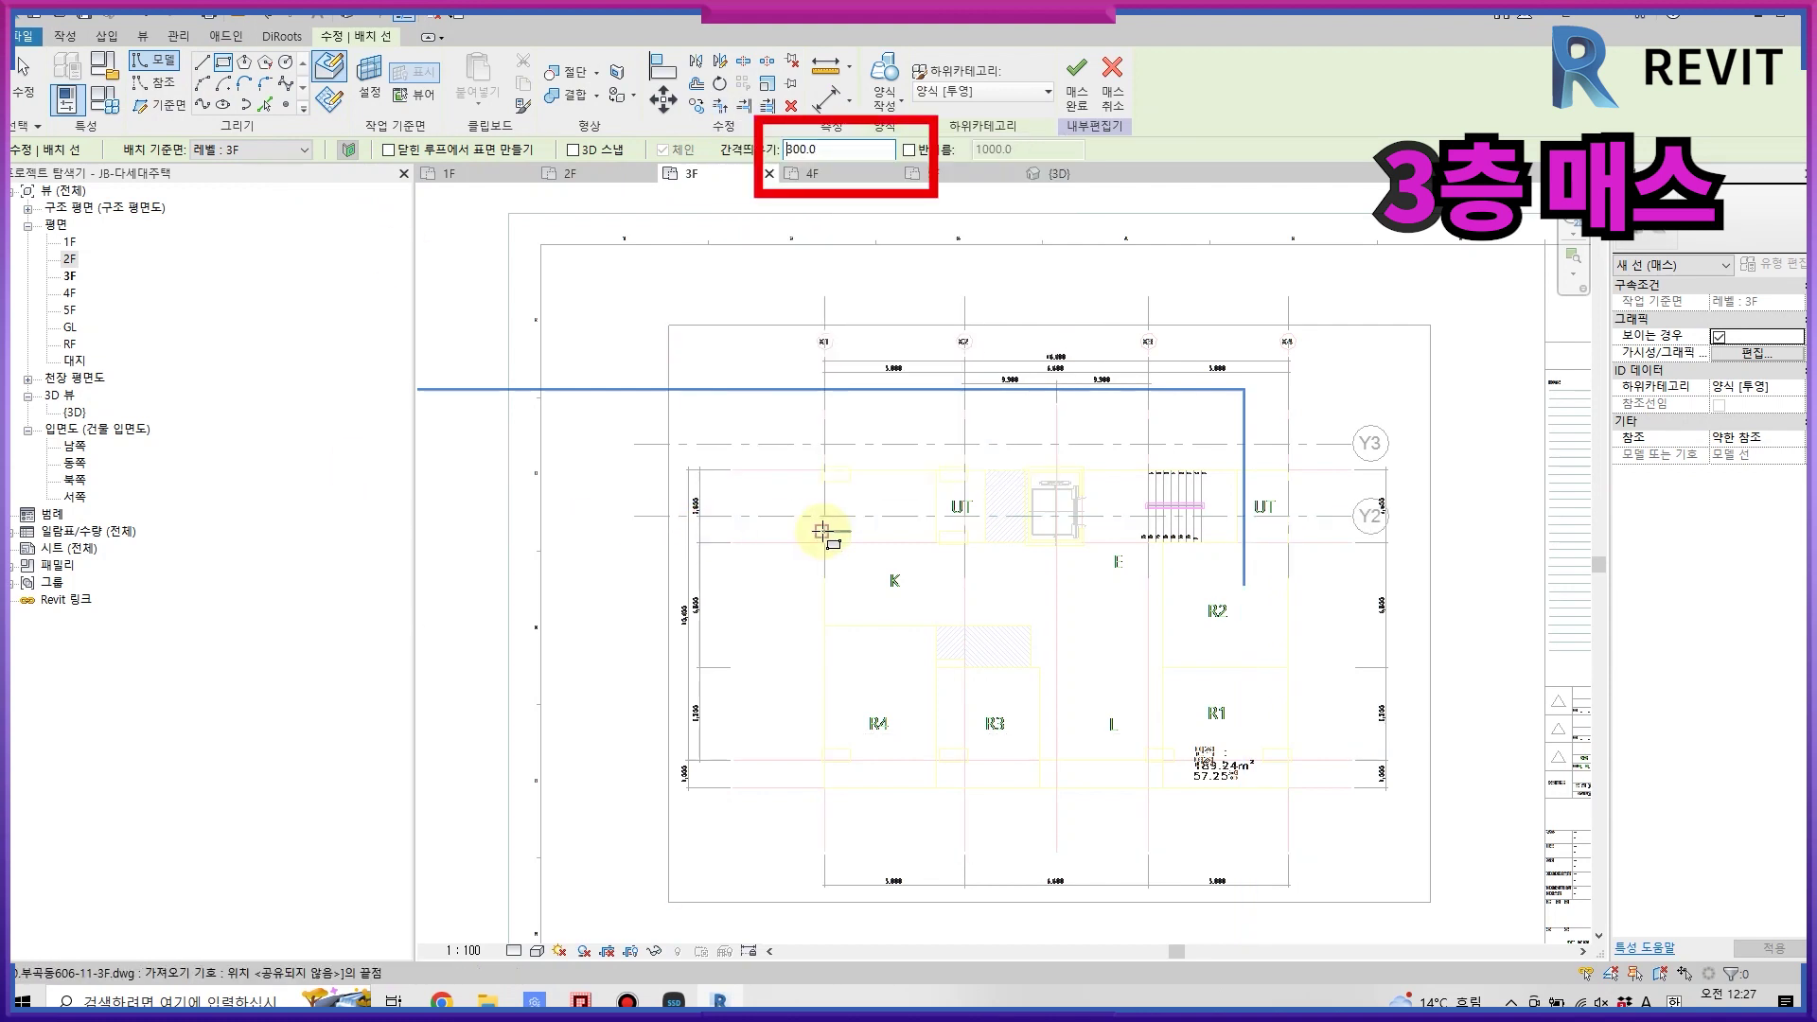
{"action": "scroll", "coordinate": [822, 531], "scroll_direction": "up", "scroll_amount": 3}
{"action": "scroll", "coordinate": [811, 499], "scroll_direction": "up", "scroll_amount": 4}
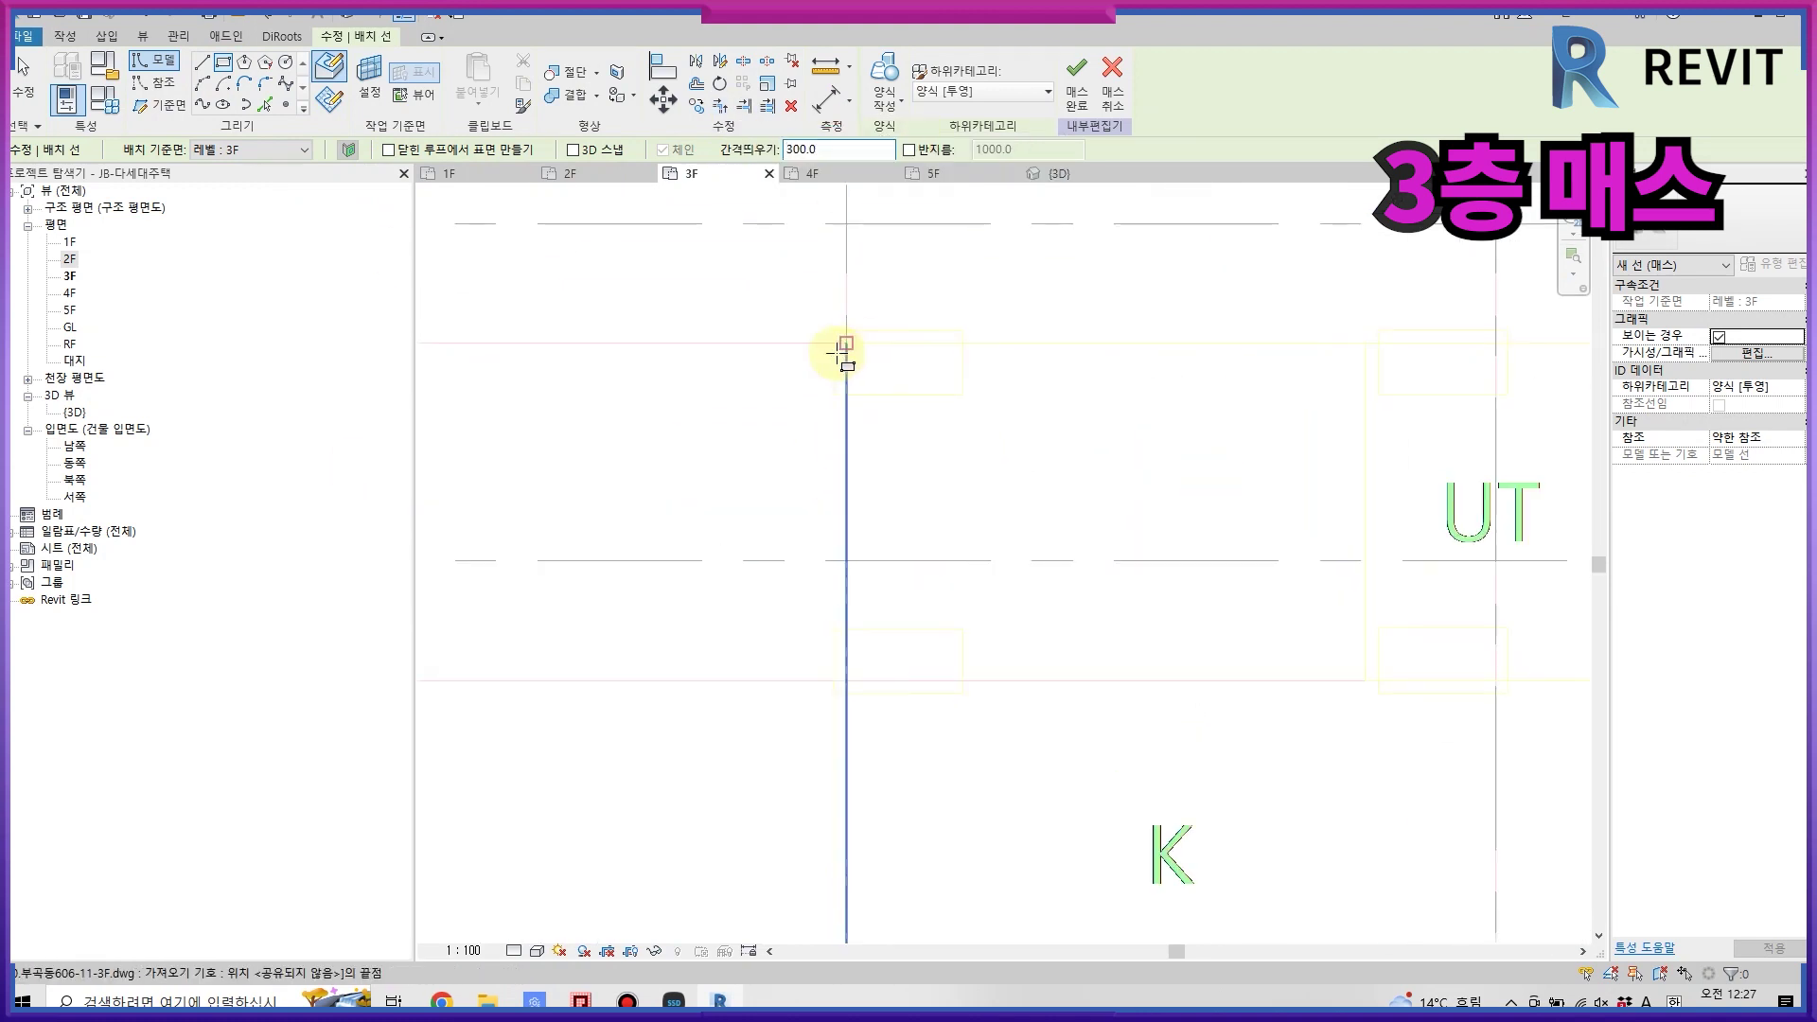
{"action": "left_click", "coordinate": [839, 349]}
{"action": "scroll", "coordinate": [1030, 463], "scroll_direction": "down", "scroll_amount": 6}
{"action": "scroll", "coordinate": [1411, 793], "scroll_direction": "up", "scroll_amount": 2}
{"action": "scroll", "coordinate": [1450, 843], "scroll_direction": "up", "scroll_amount": 2}
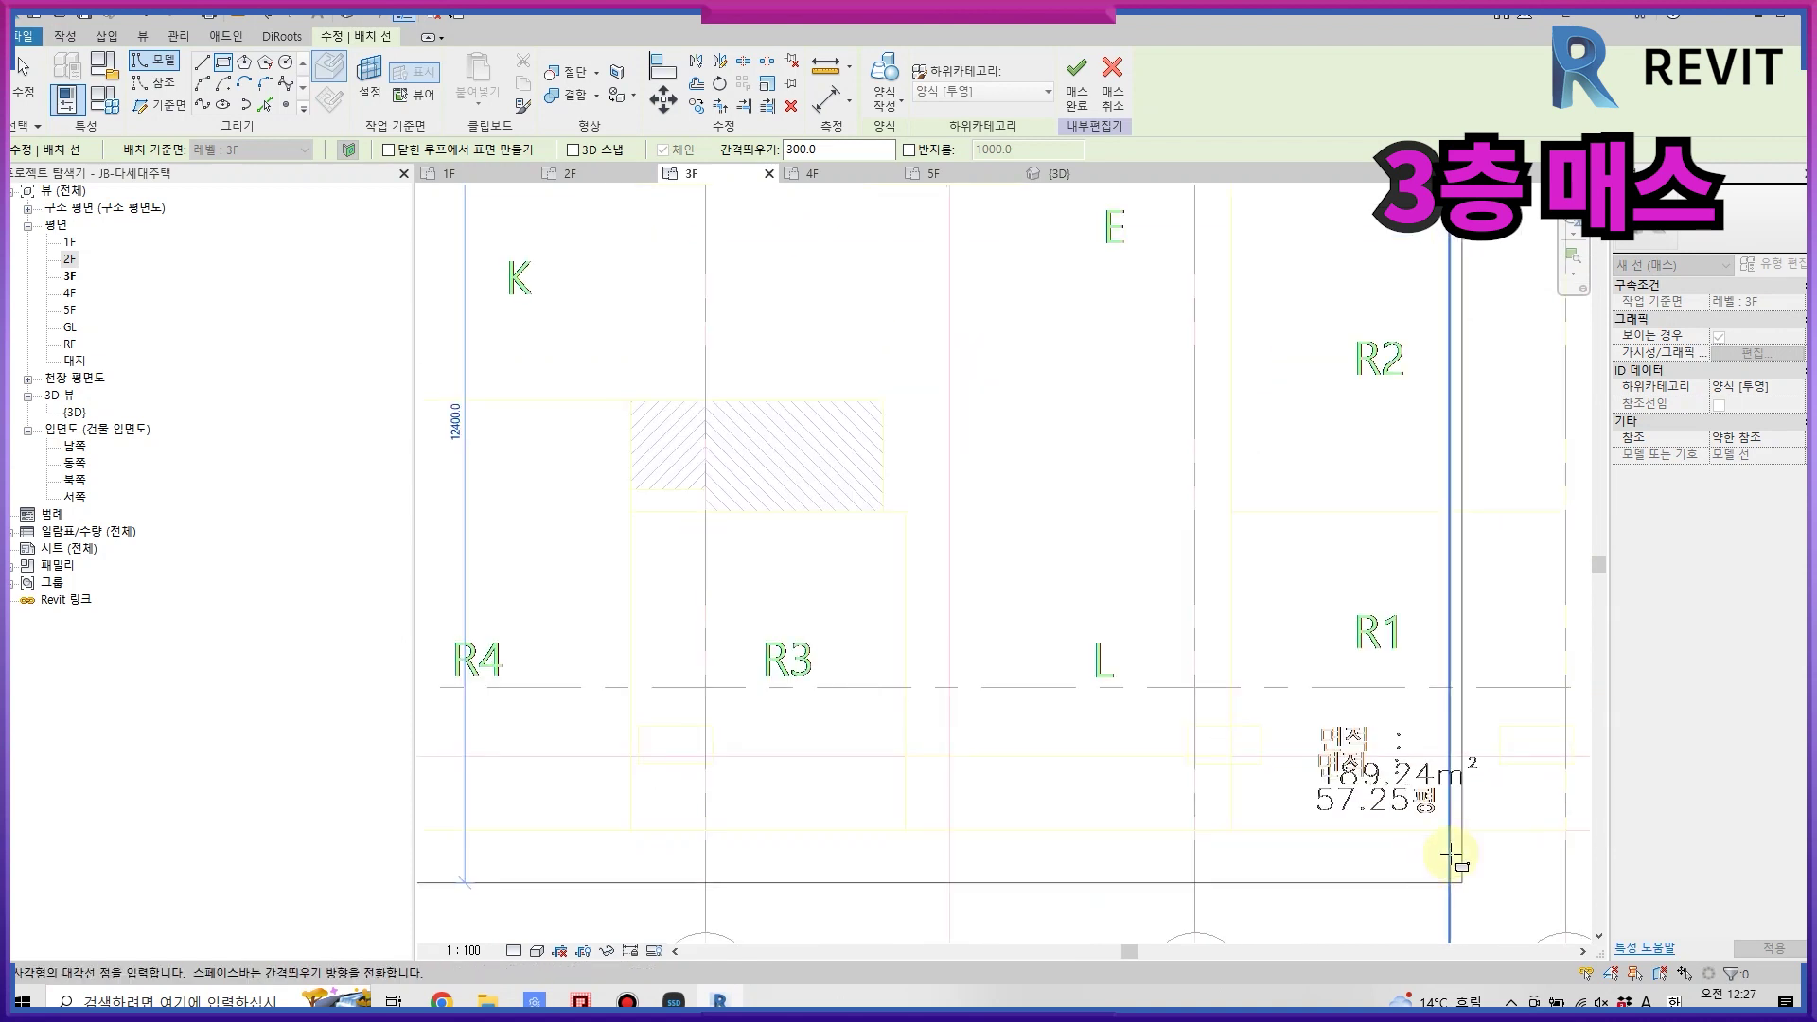
{"action": "scroll", "coordinate": [1434, 861], "scroll_direction": "up", "scroll_amount": 1}
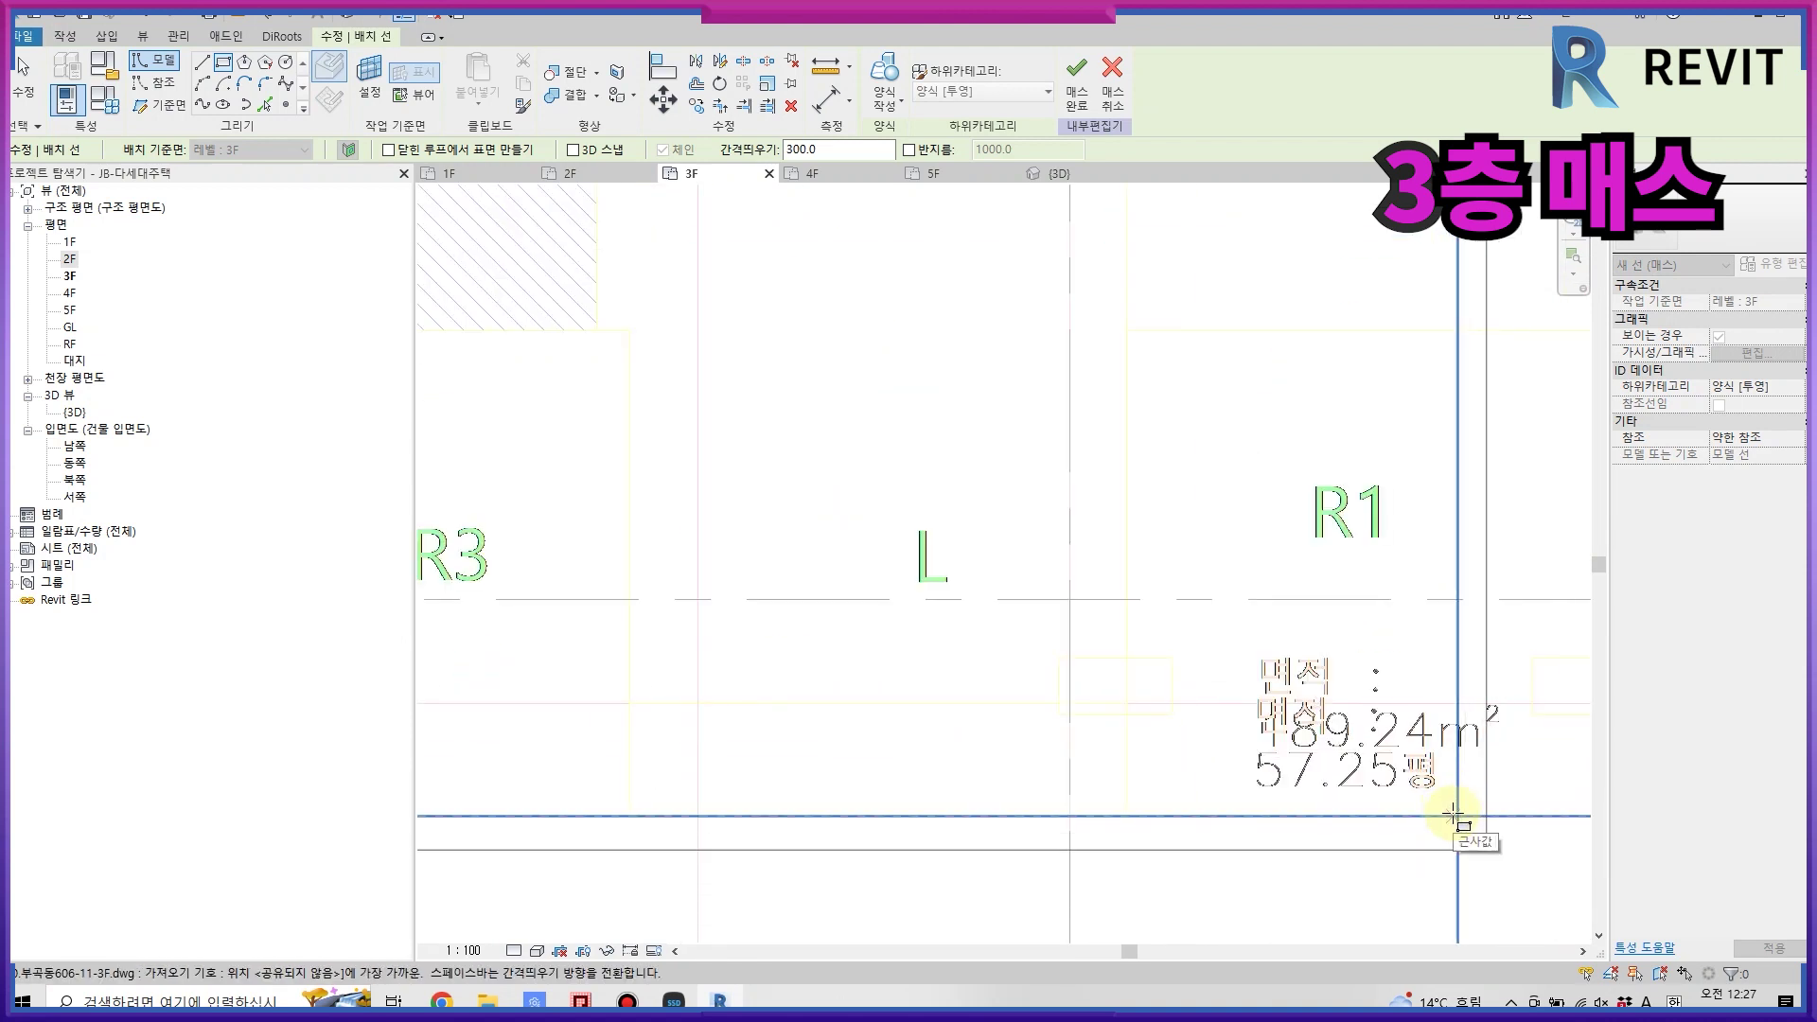
{"action": "left_click", "coordinate": [1454, 814]}
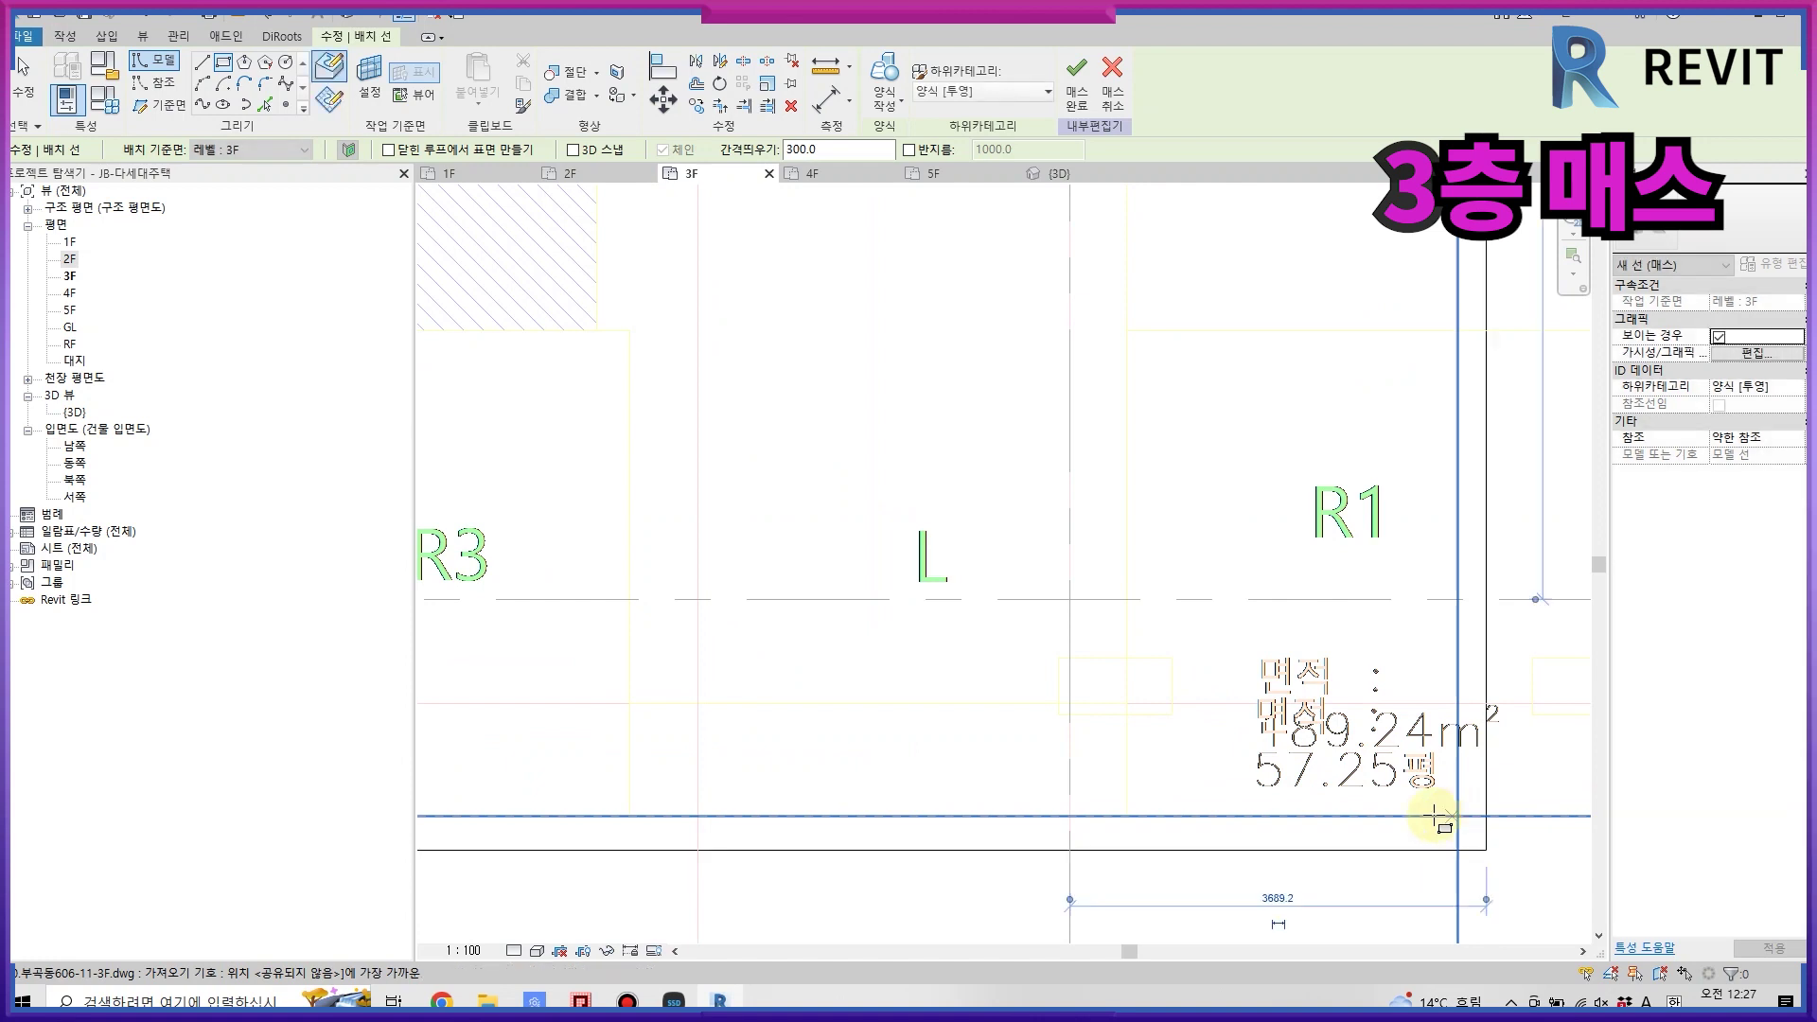
{"action": "left_click", "coordinate": [875, 97]}
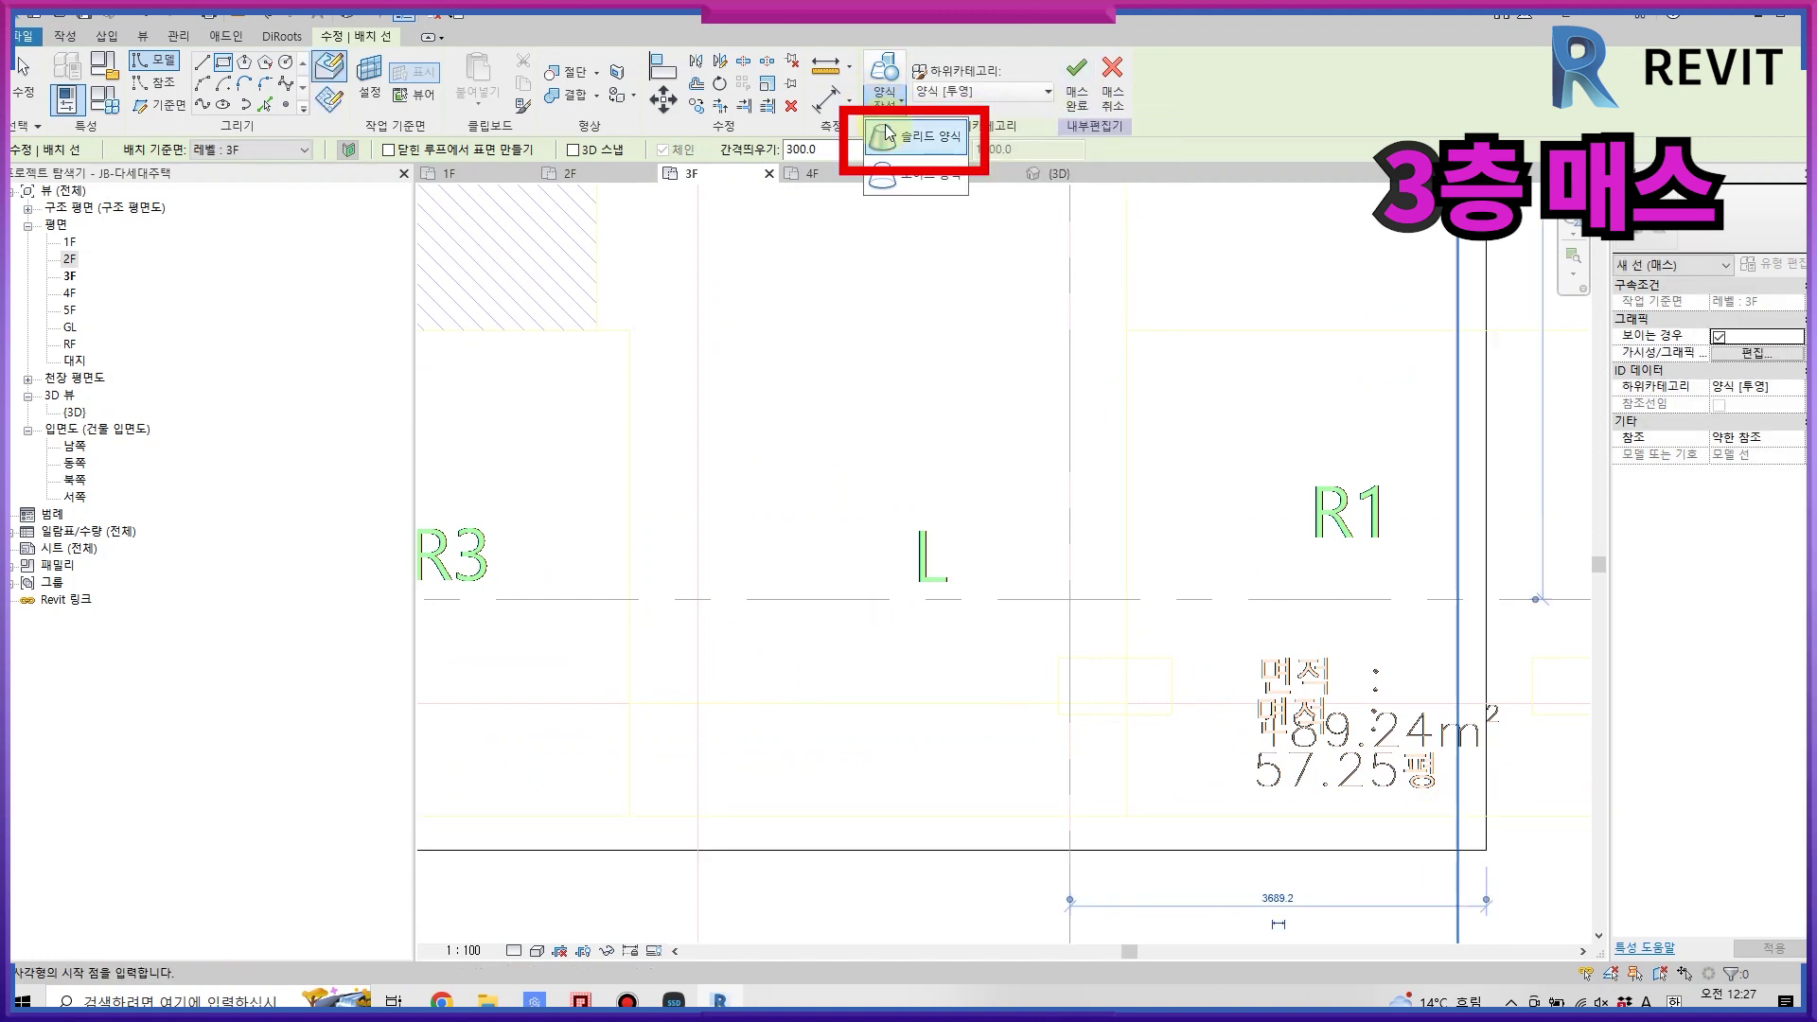
{"action": "left_click", "coordinate": [887, 134]}
- Set the 3F mass height to 2800
{"action": "left_click", "coordinate": [1055, 175]}
{"action": "left_click", "coordinate": [816, 507]}
{"action": "type", "text": "2800"}
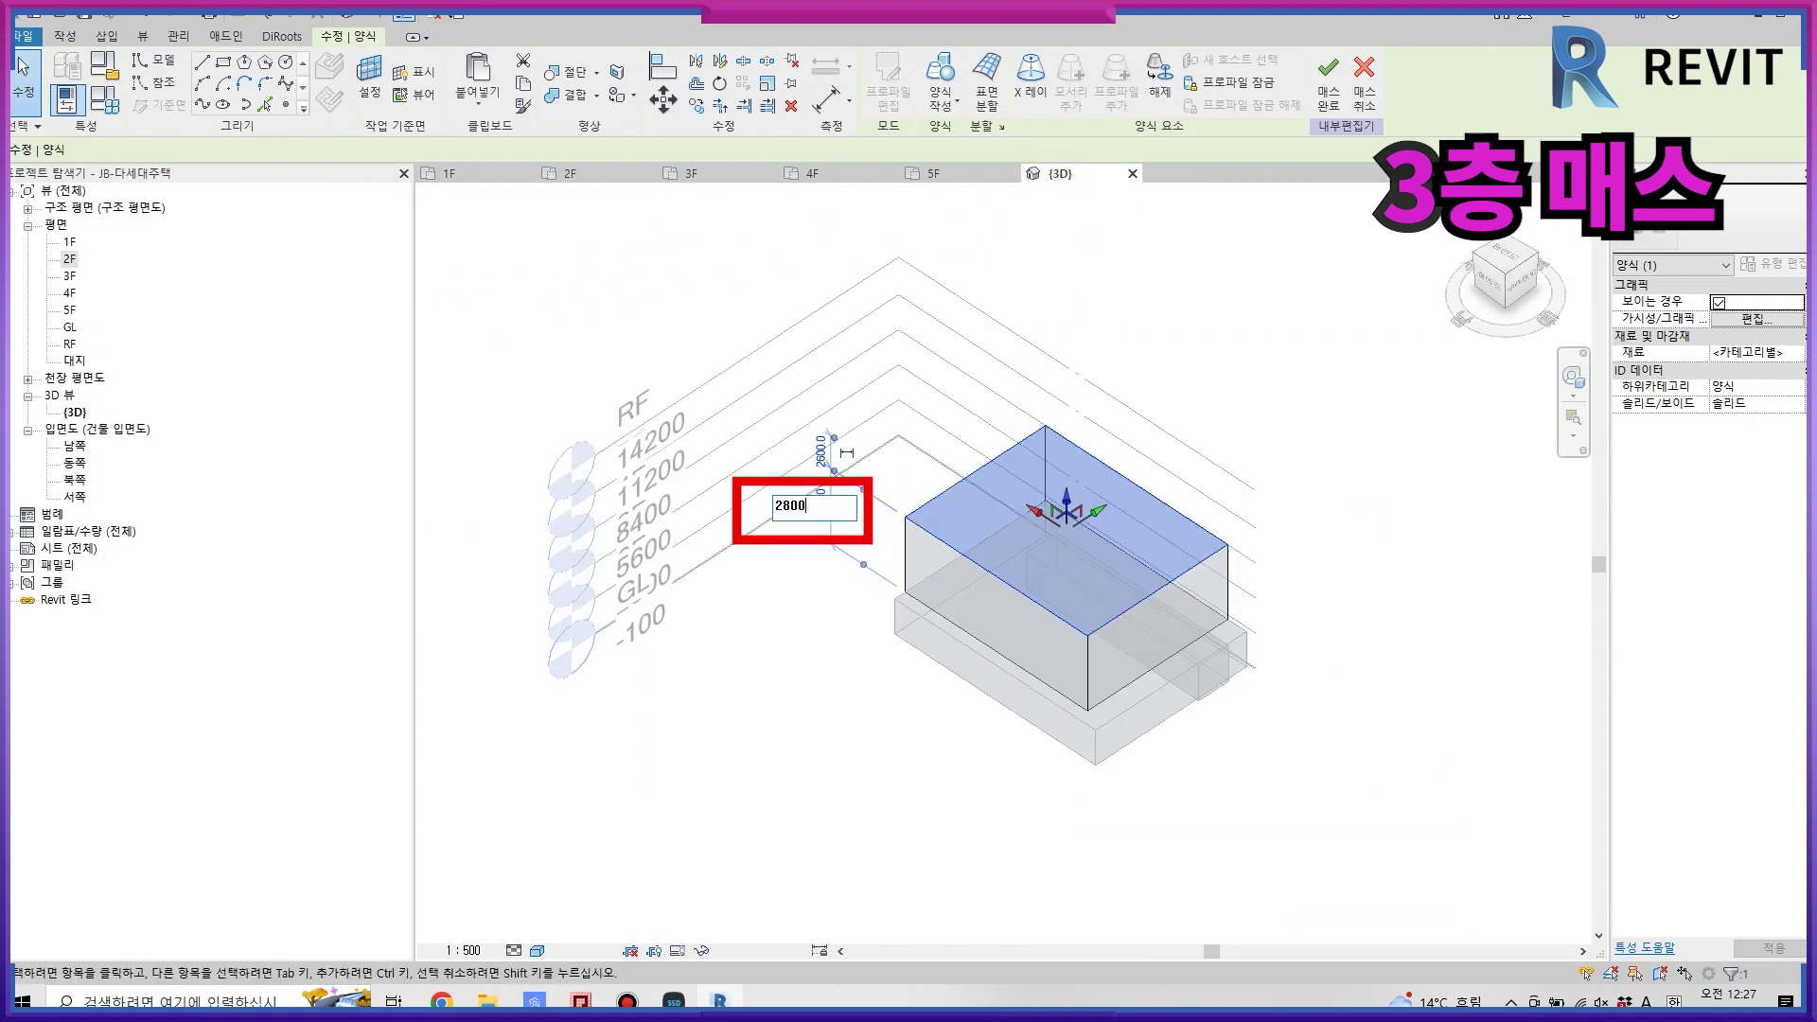
{"action": "key", "text": "Return"}
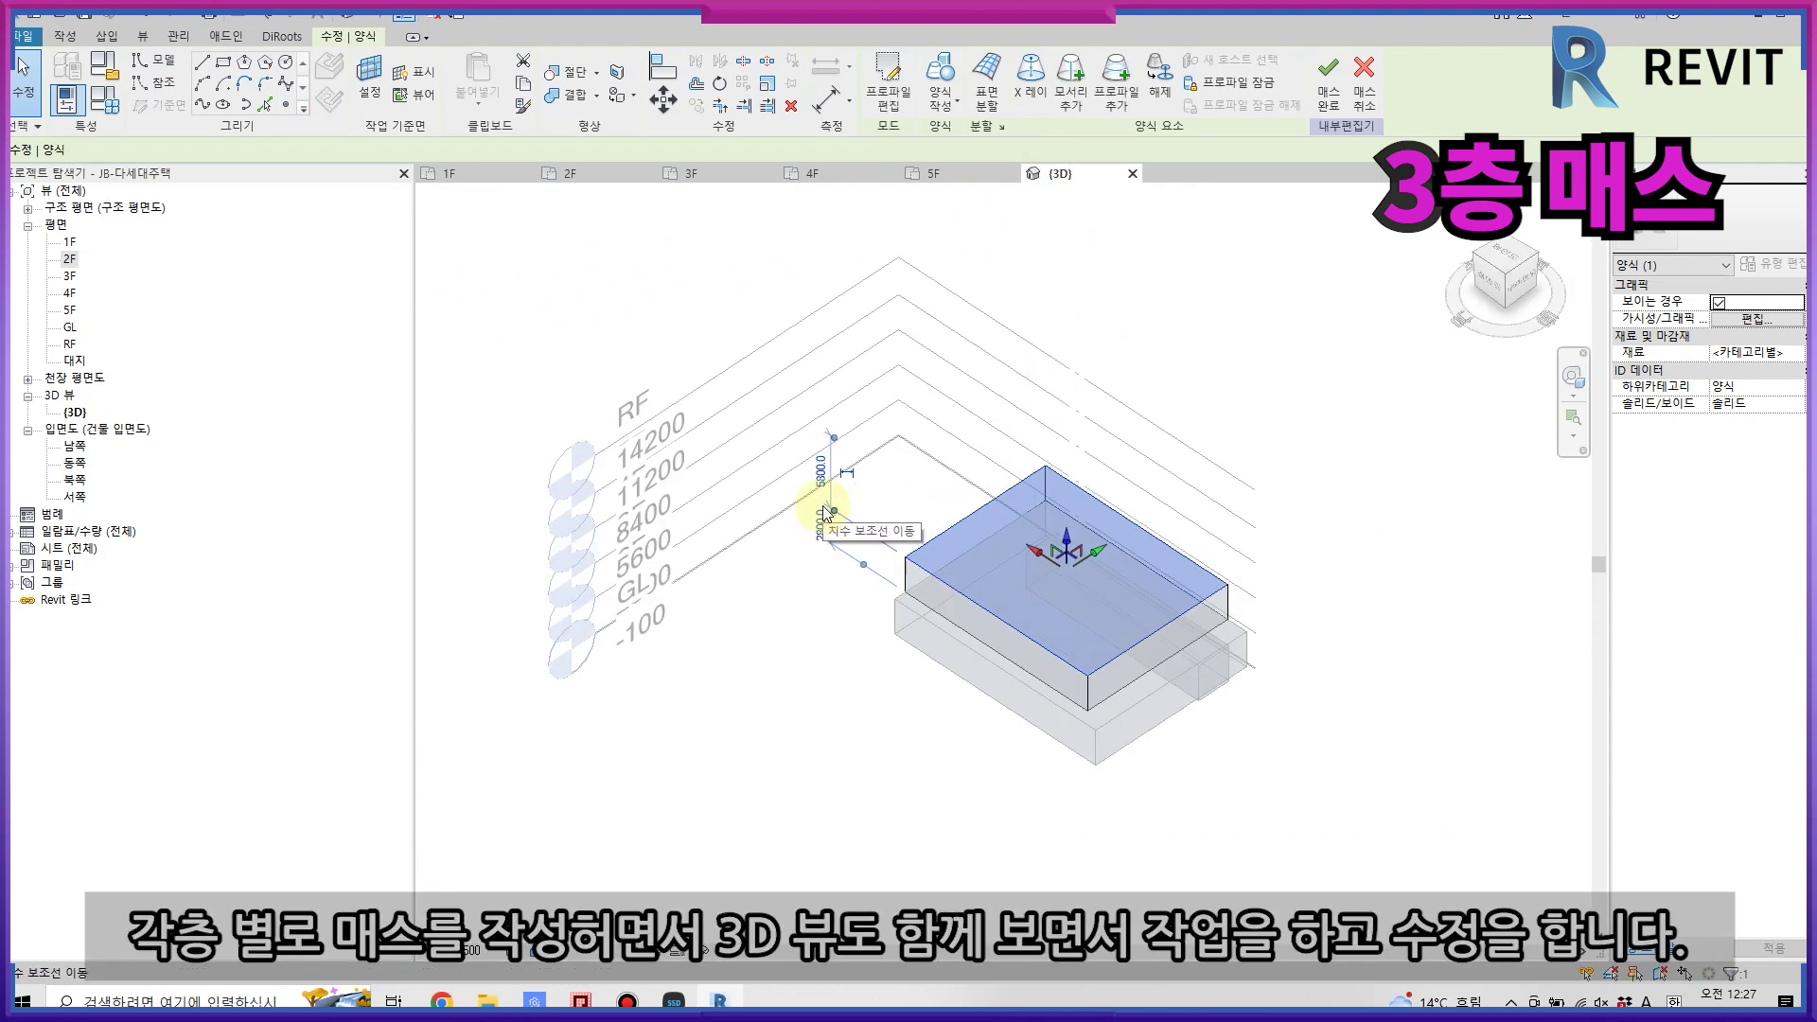
- Move the 3F mass's right face 300 outward, finish the mass, and open the 4F plan
{"action": "left_click", "coordinate": [691, 174]}
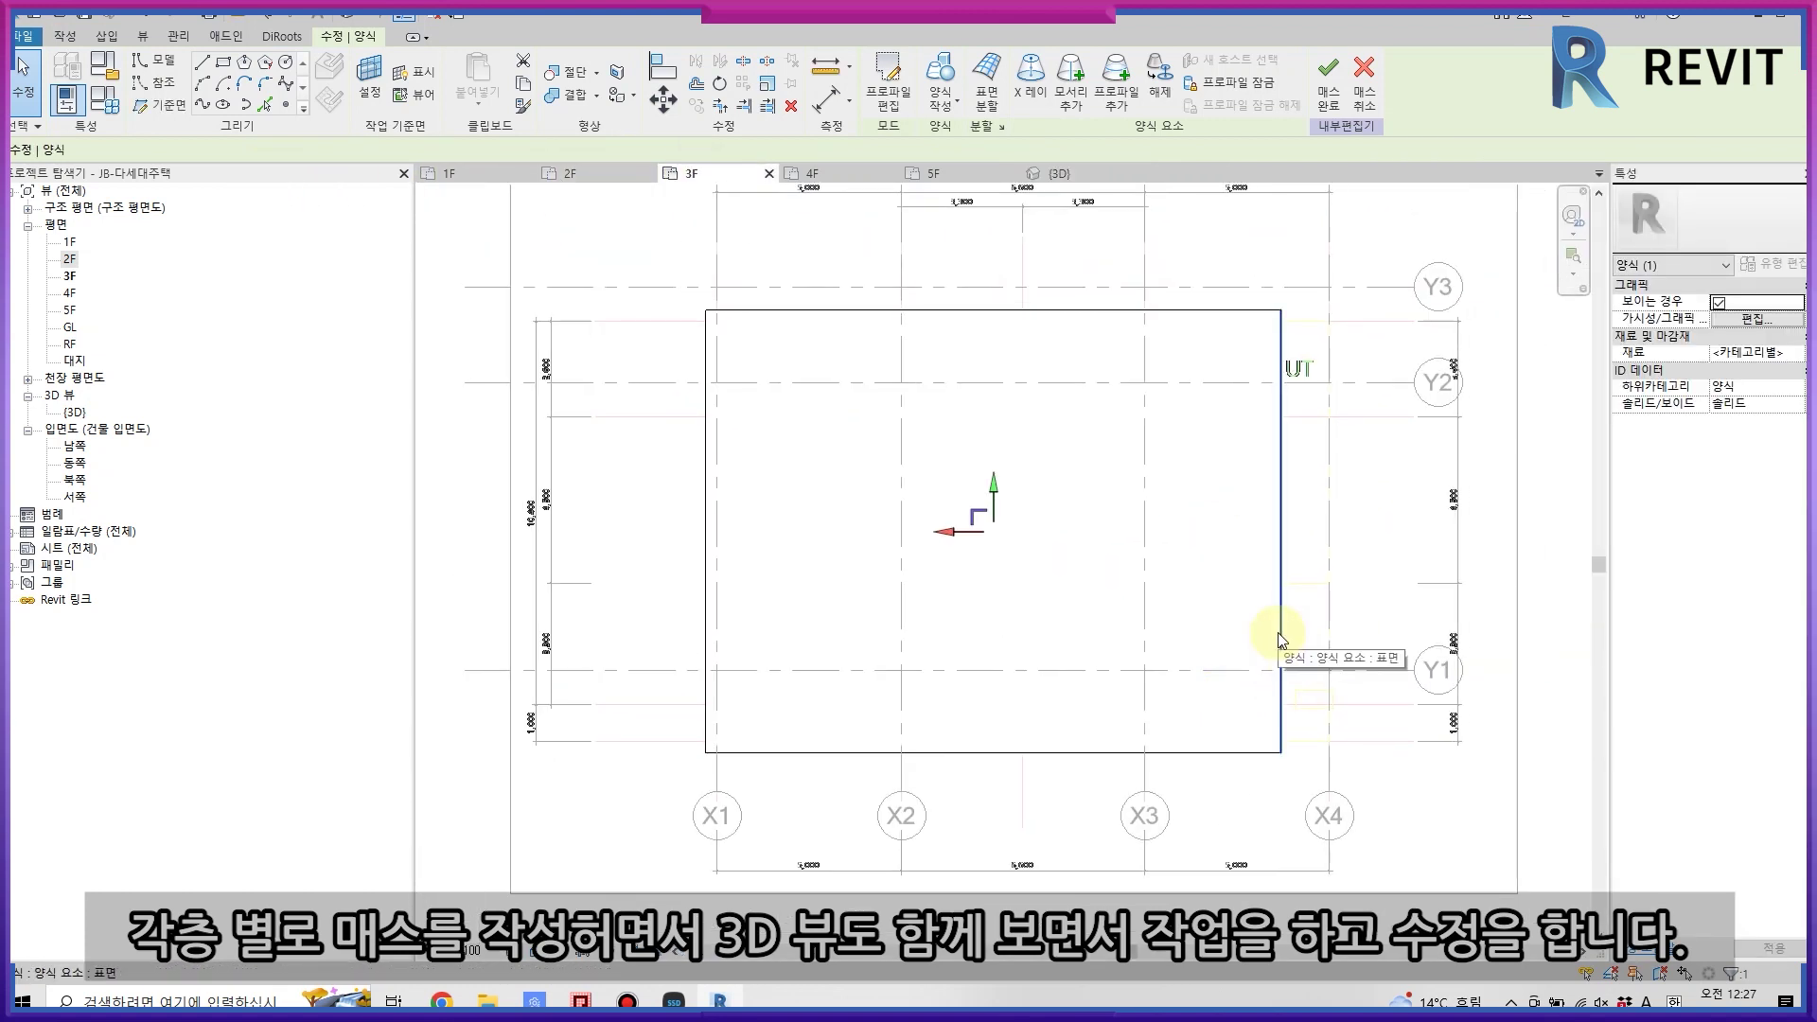
{"action": "left_click", "coordinate": [1279, 636]}
{"action": "scroll", "coordinate": [1271, 698], "scroll_direction": "up", "scroll_amount": 3}
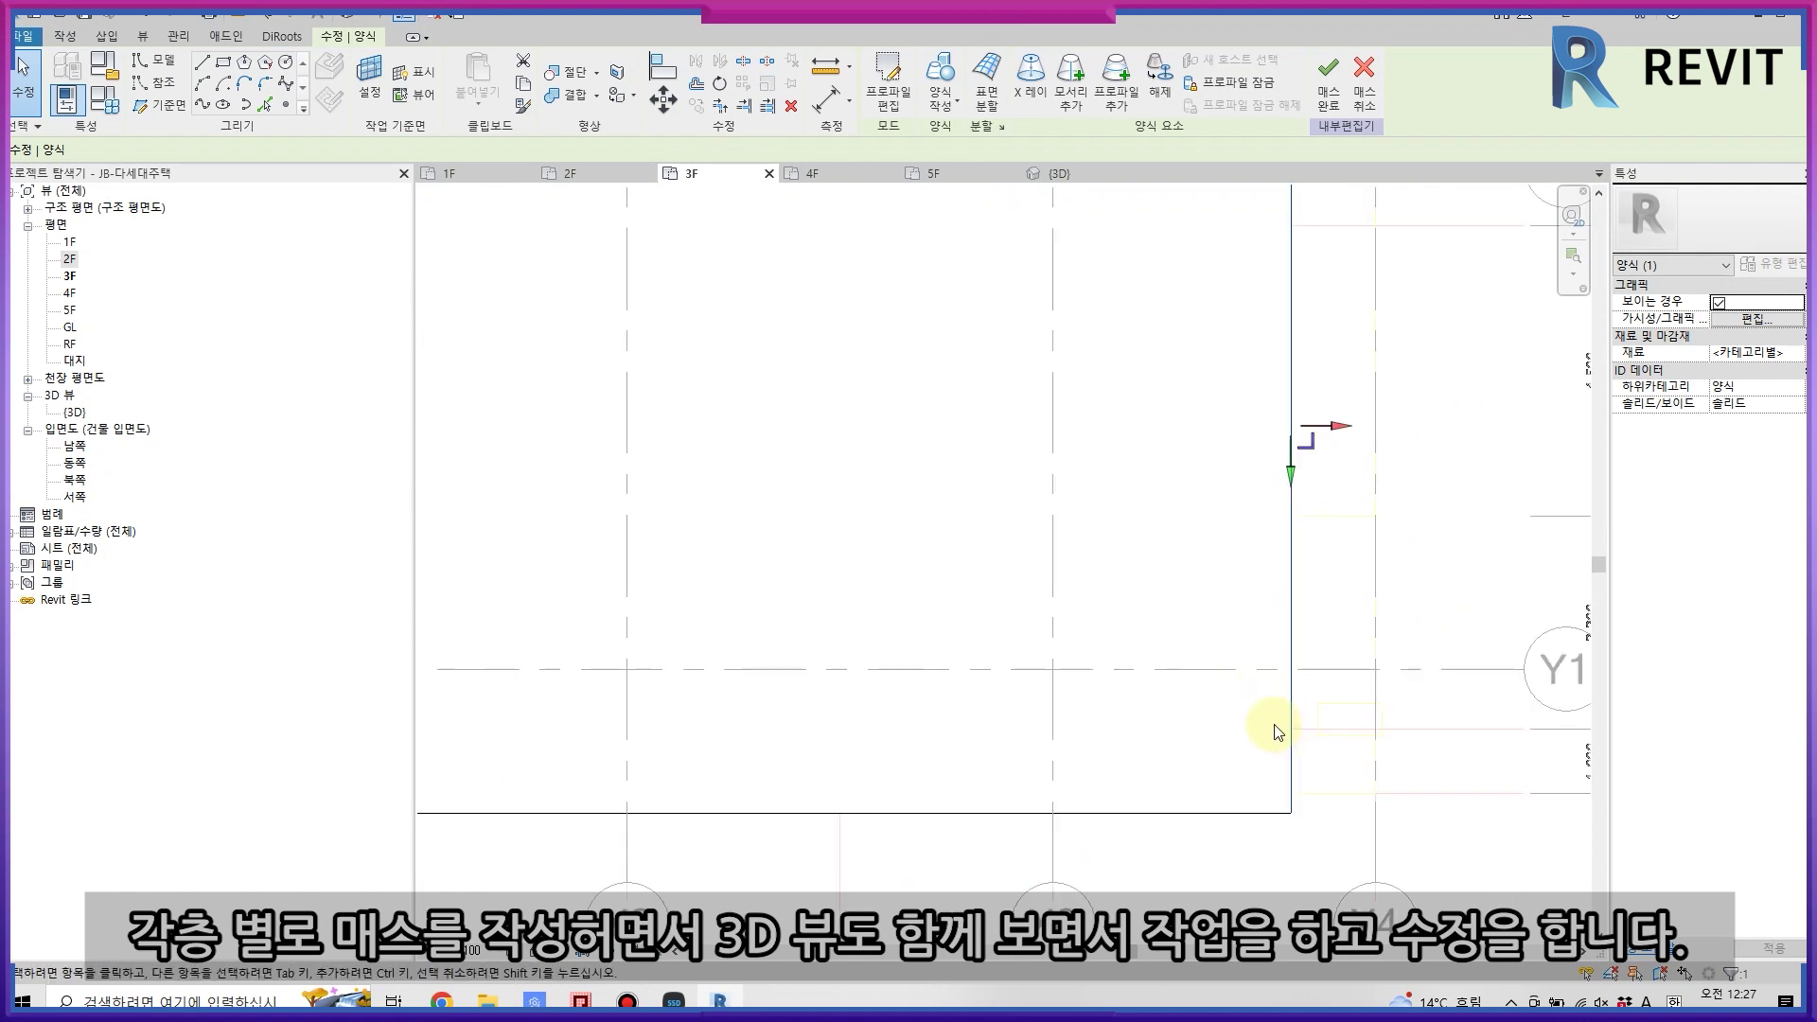
{"action": "left_click_drag", "start_coordinate": [1291, 619], "coordinate": [1375, 624]}
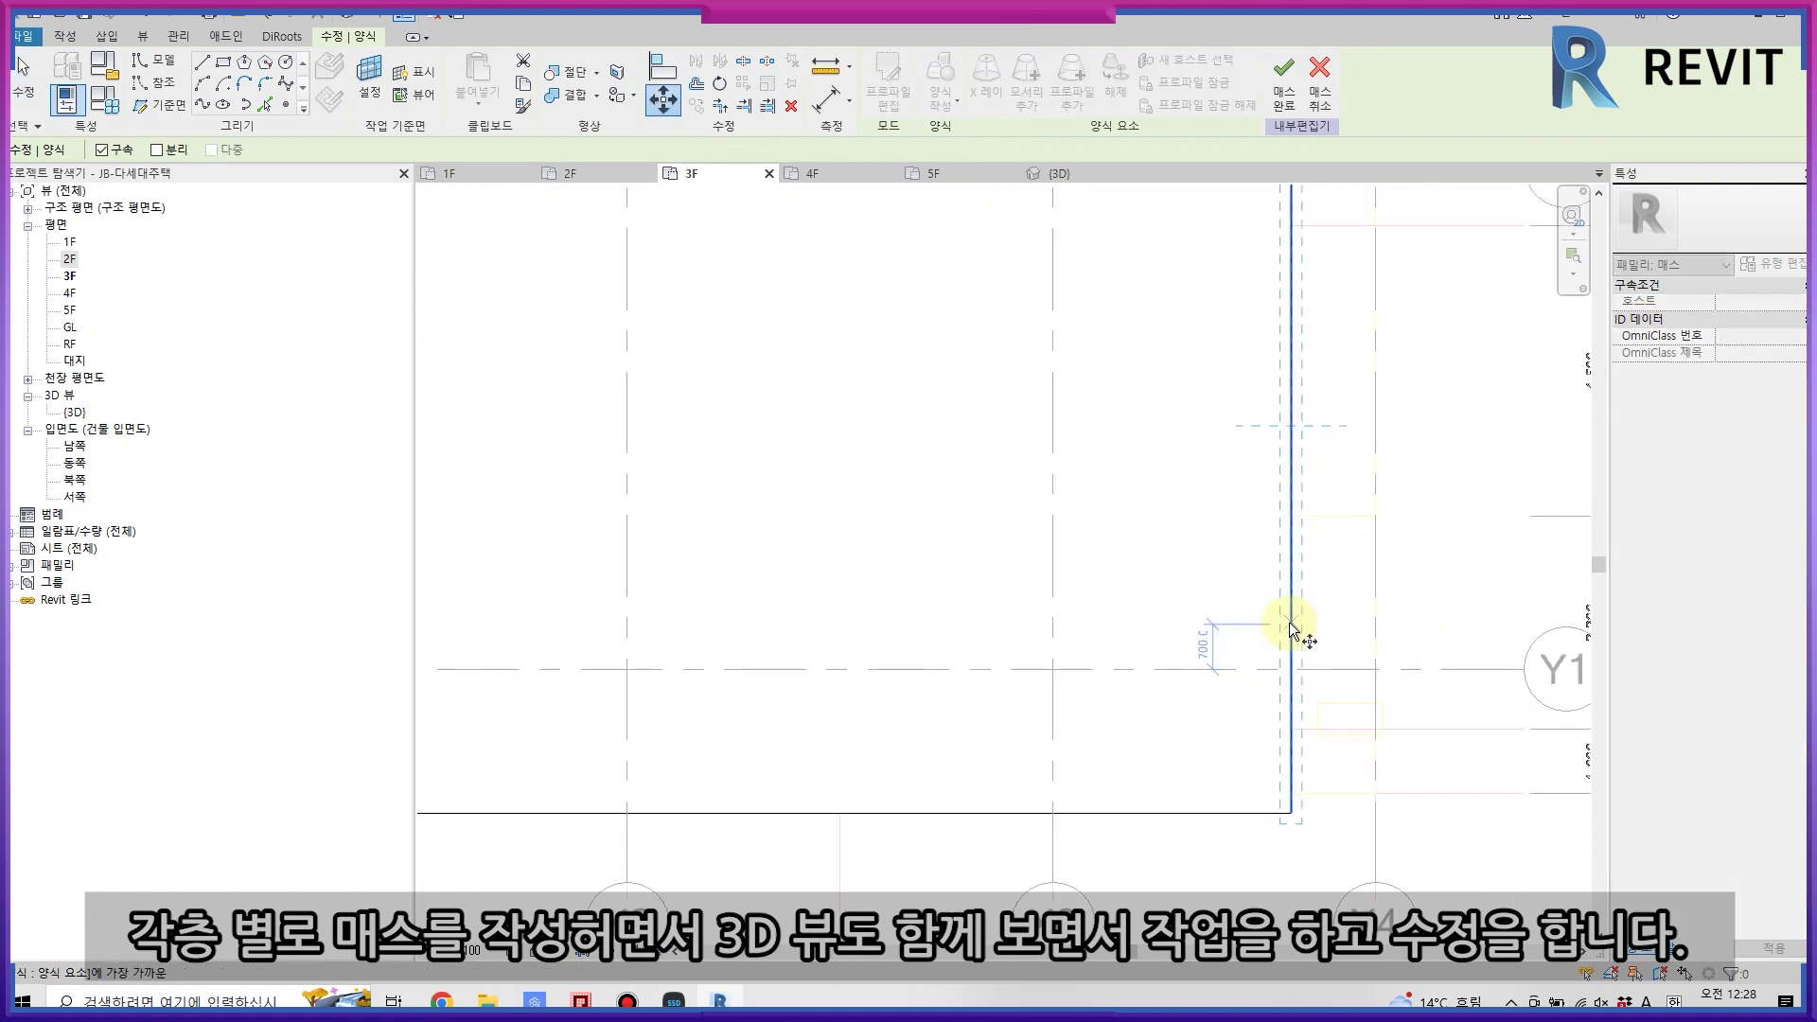
{"action": "key", "text": "m"}
{"action": "key", "text": "v"}
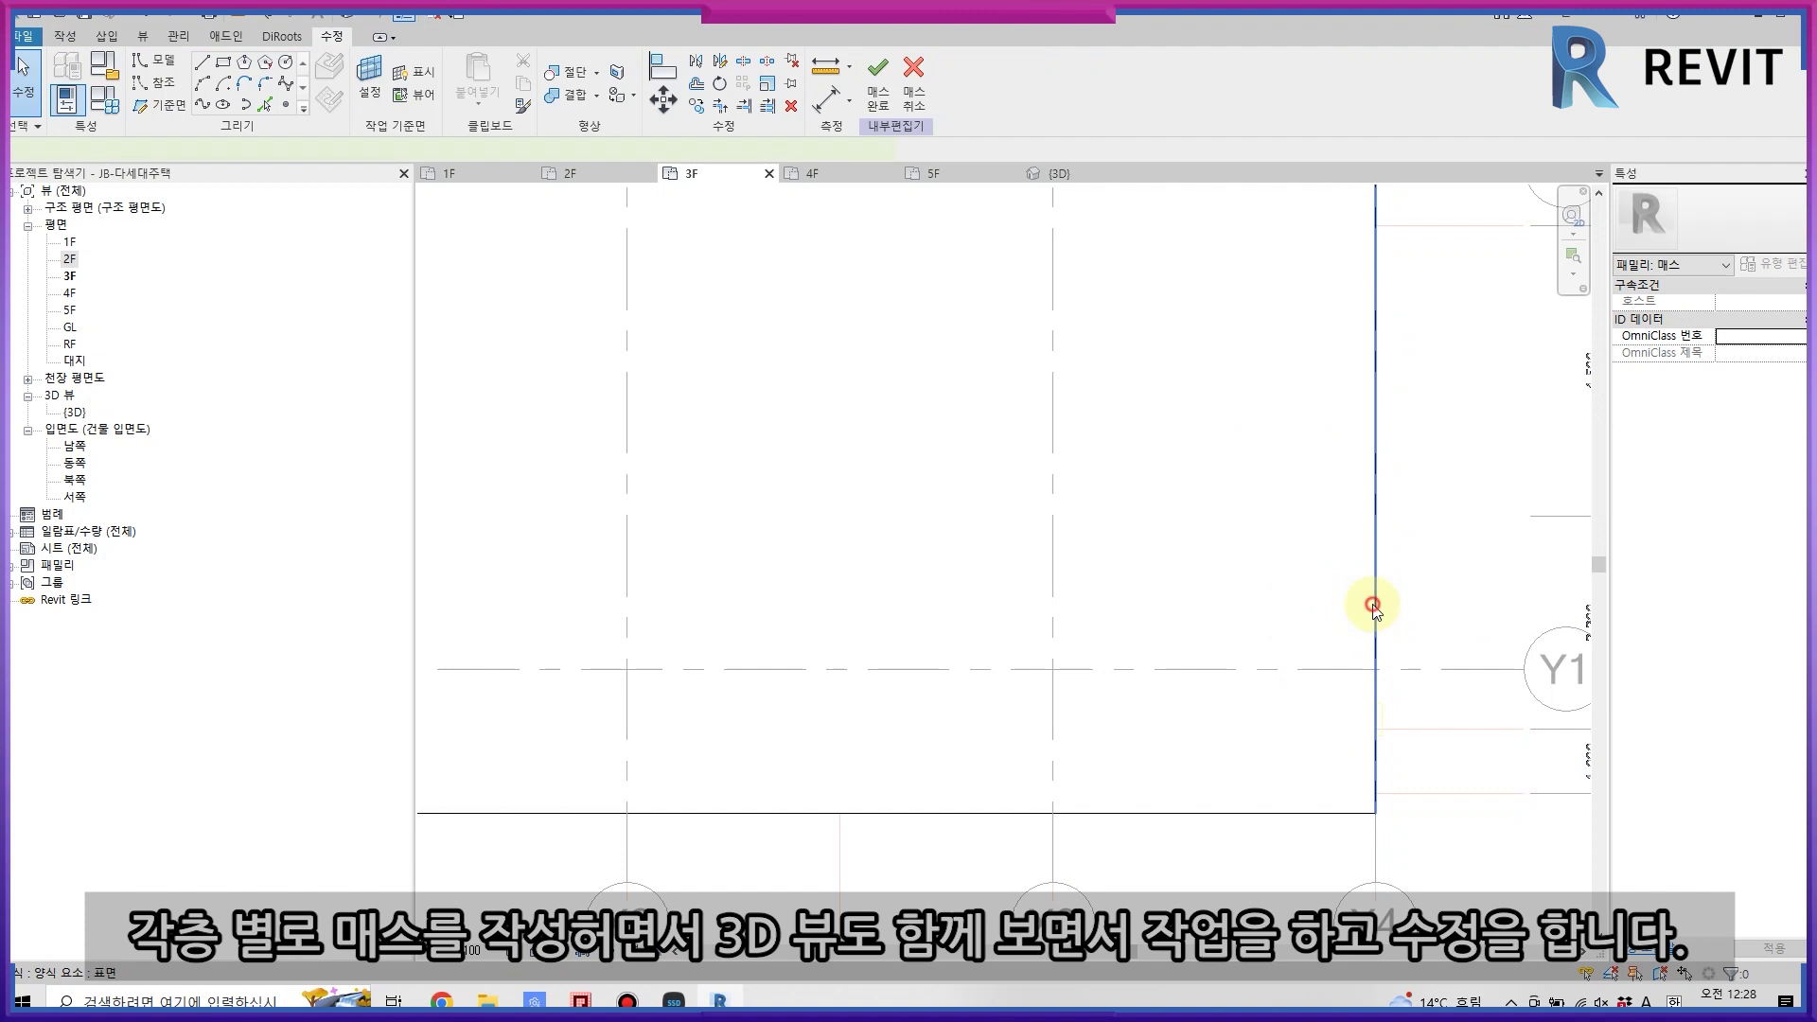
{"action": "left_click", "coordinate": [1406, 610]}
{"action": "type", "text": "00"}
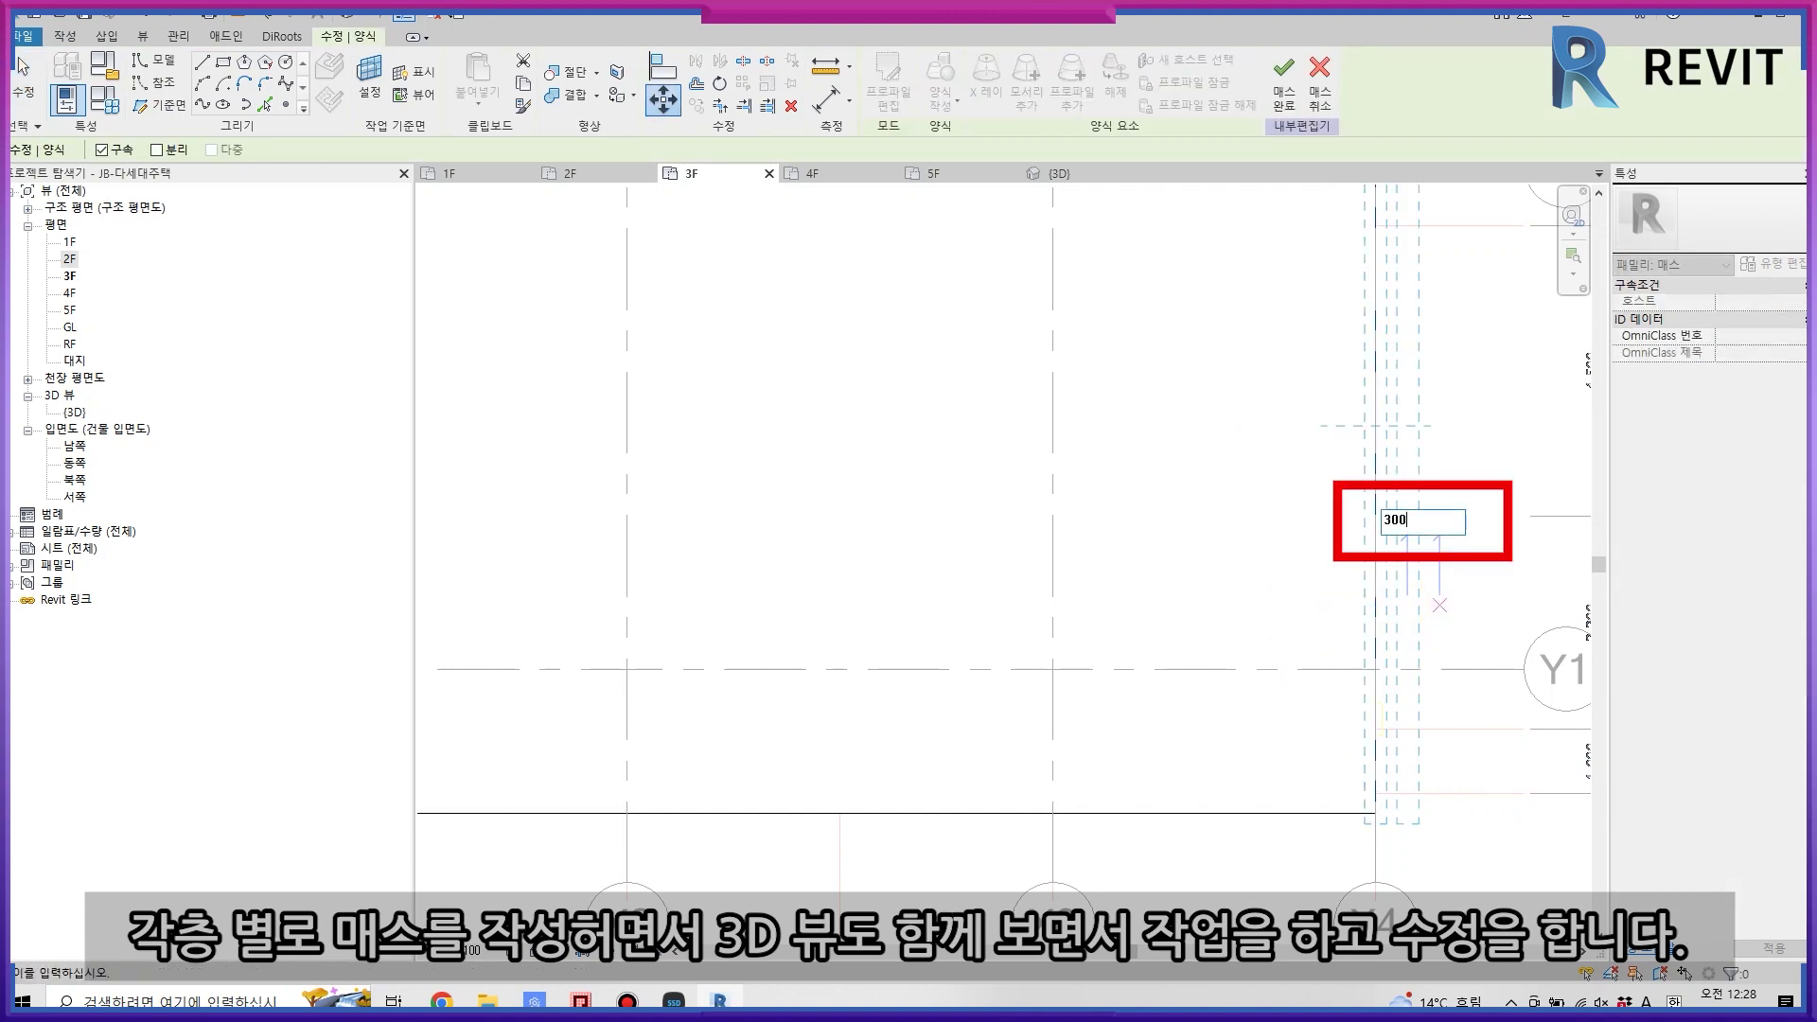
{"action": "key", "text": "Return"}
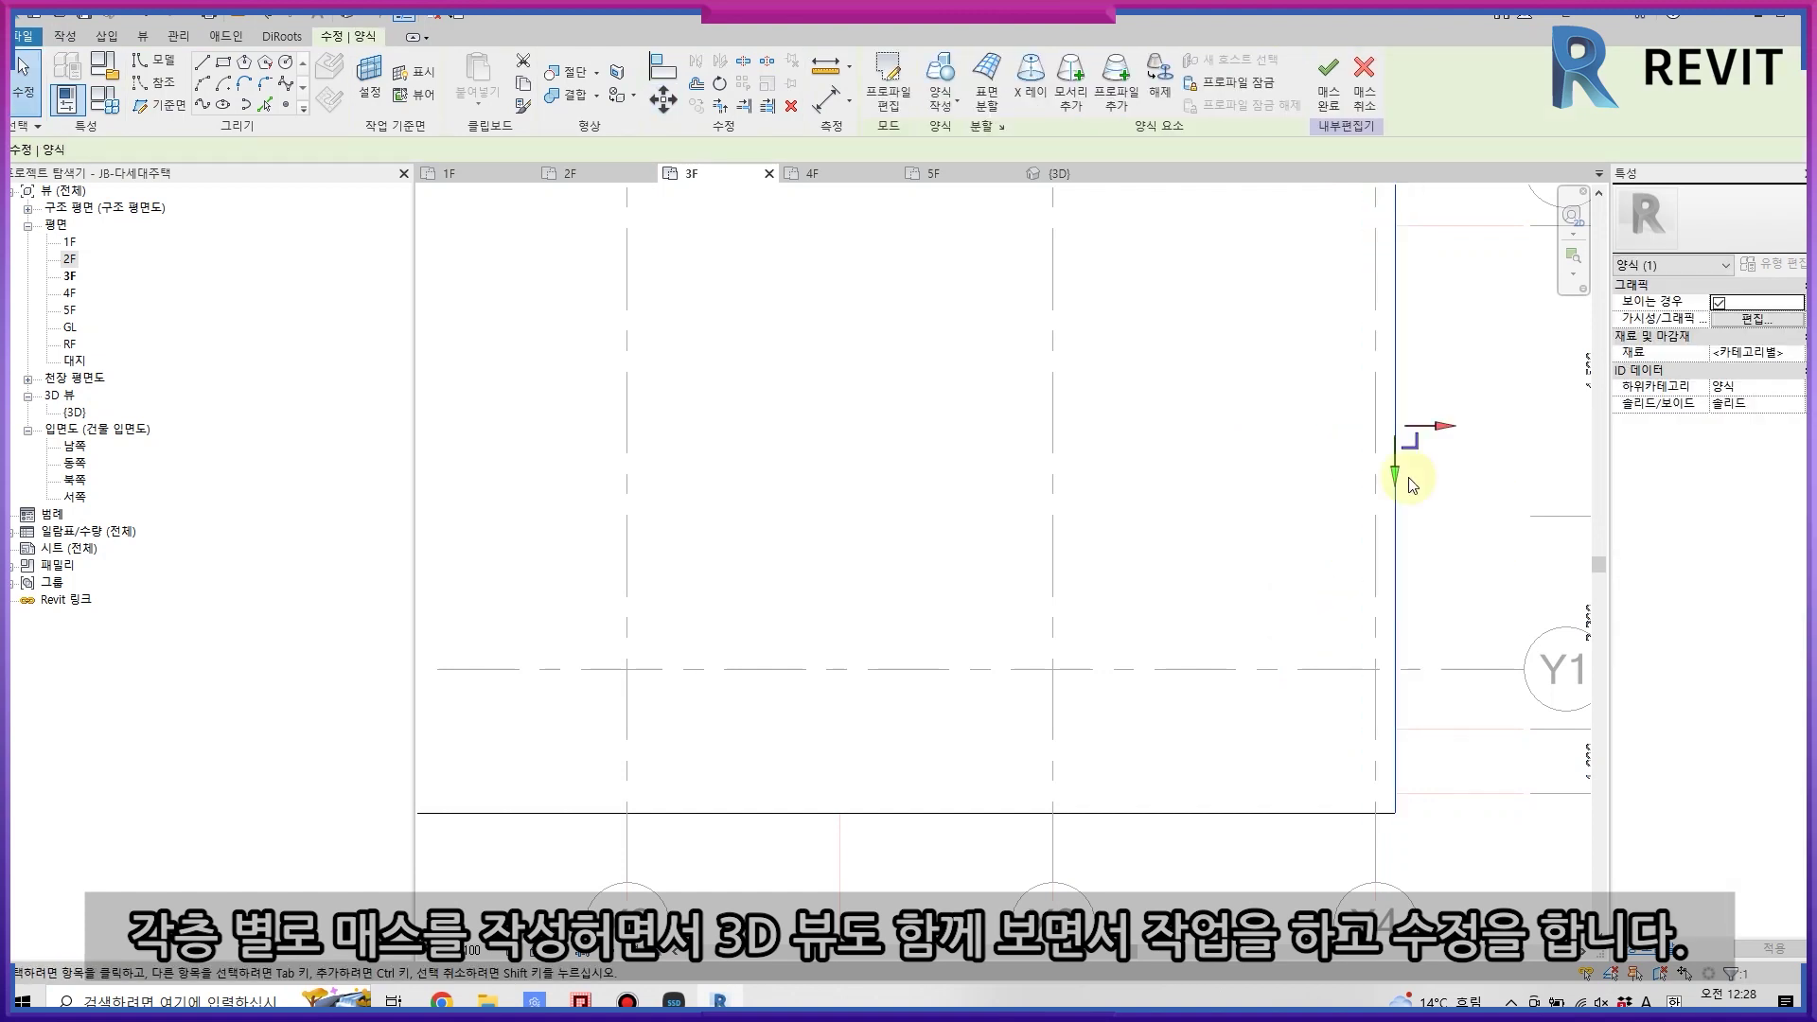
{"action": "left_click", "coordinate": [1283, 95]}
{"action": "left_click", "coordinate": [837, 181]}
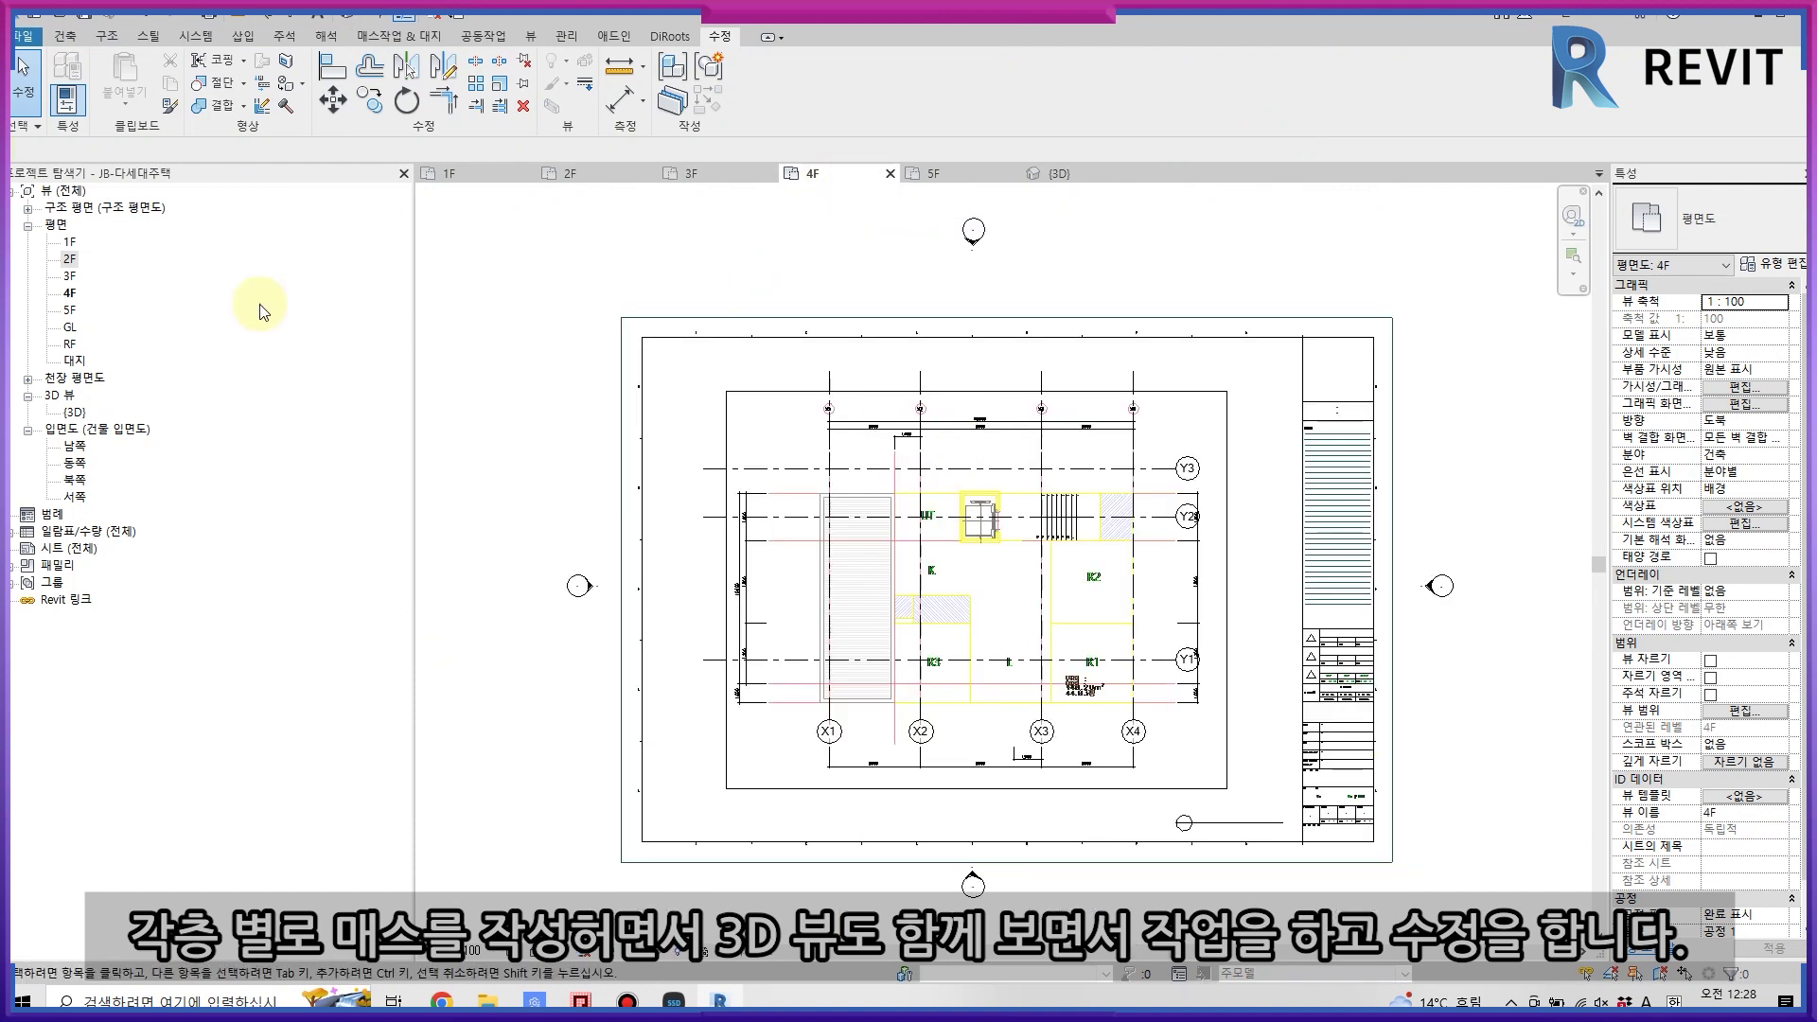
- Start an in-place mass named 4F with the Rectangle tool at offset 300
{"action": "left_click", "coordinate": [369, 36]}
{"action": "left_click", "coordinate": [154, 114]}
{"action": "type", "text": "4F"}
{"action": "key", "text": "Return"}
{"action": "left_click", "coordinate": [223, 62]}
{"action": "left_click", "coordinate": [840, 150]}
{"action": "type", "text": "00"}
{"action": "key", "text": "Return"}
- Sketch the 4F rectangular outline from grid X2 to the lower right corner
{"action": "scroll", "coordinate": [1016, 526], "scroll_direction": "up", "scroll_amount": 1}
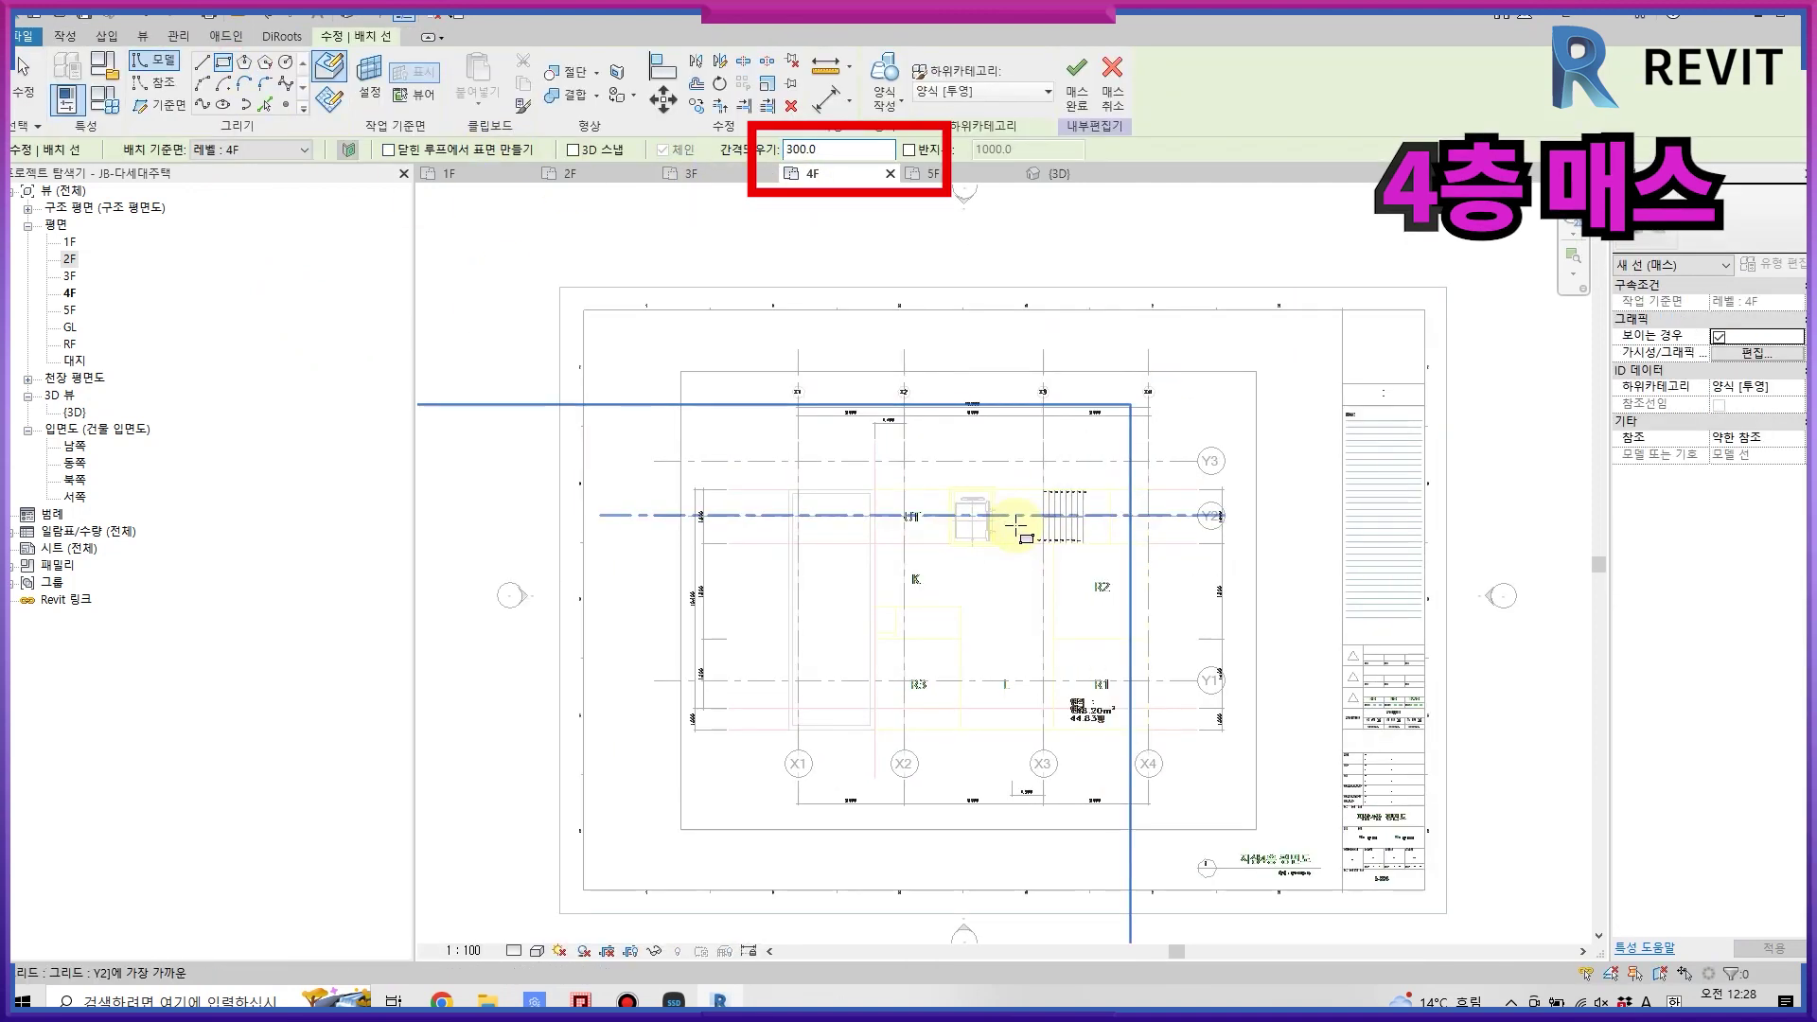
{"action": "scroll", "coordinate": [1015, 526], "scroll_direction": "up", "scroll_amount": 4}
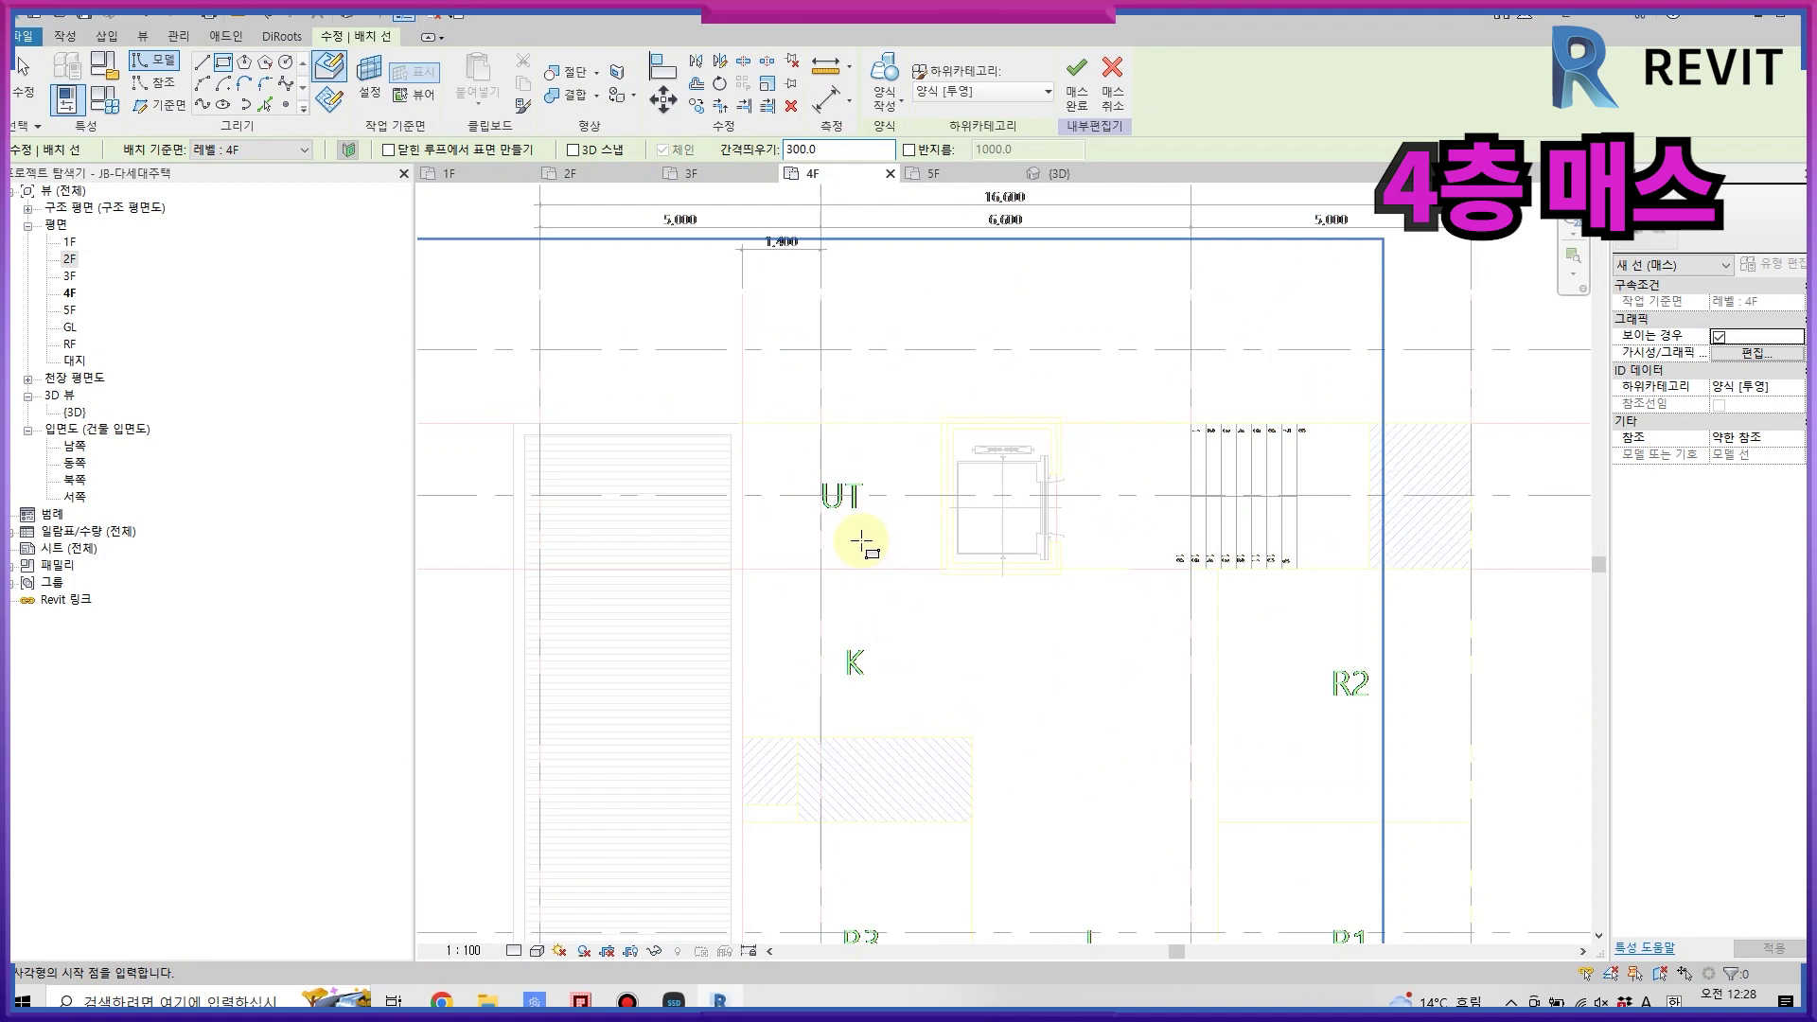
{"action": "scroll", "coordinate": [771, 495], "scroll_direction": "up", "scroll_amount": 1}
{"action": "left_click", "coordinate": [829, 398]}
{"action": "scroll", "coordinate": [829, 399], "scroll_direction": "down", "scroll_amount": 3}
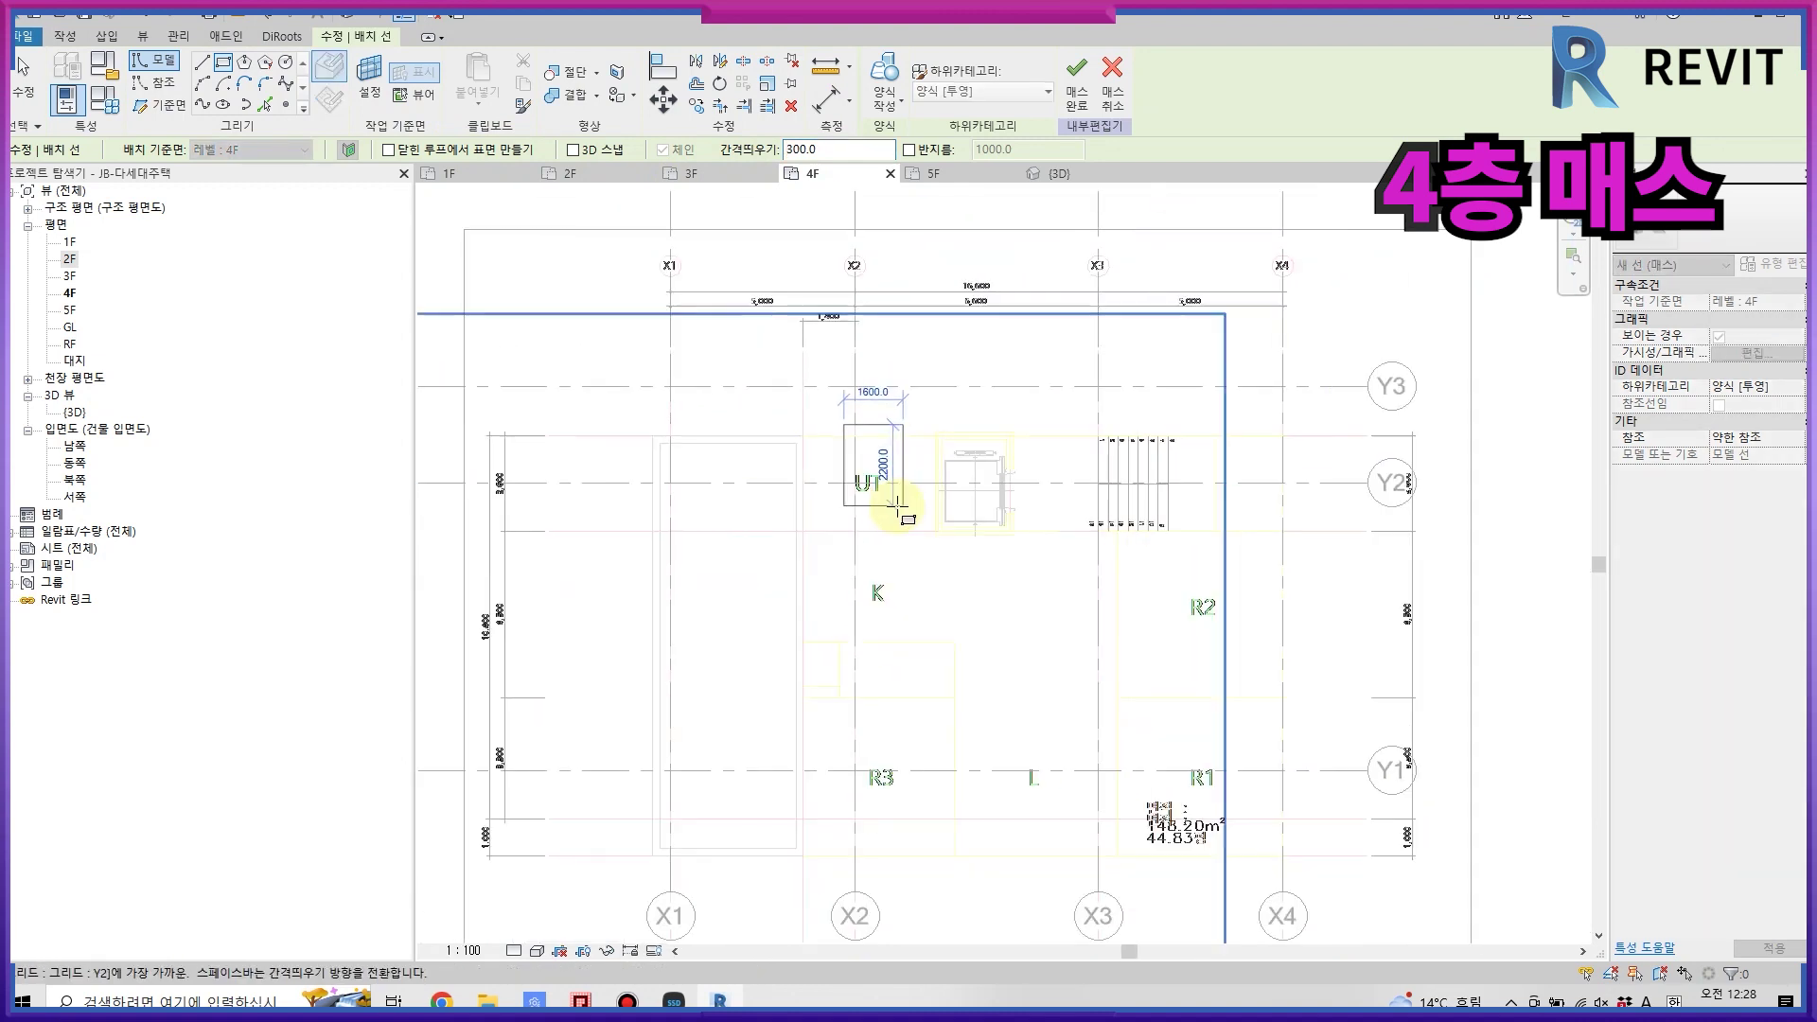
{"action": "scroll", "coordinate": [1315, 866], "scroll_direction": "up", "scroll_amount": 2}
{"action": "left_click", "coordinate": [1342, 861]}
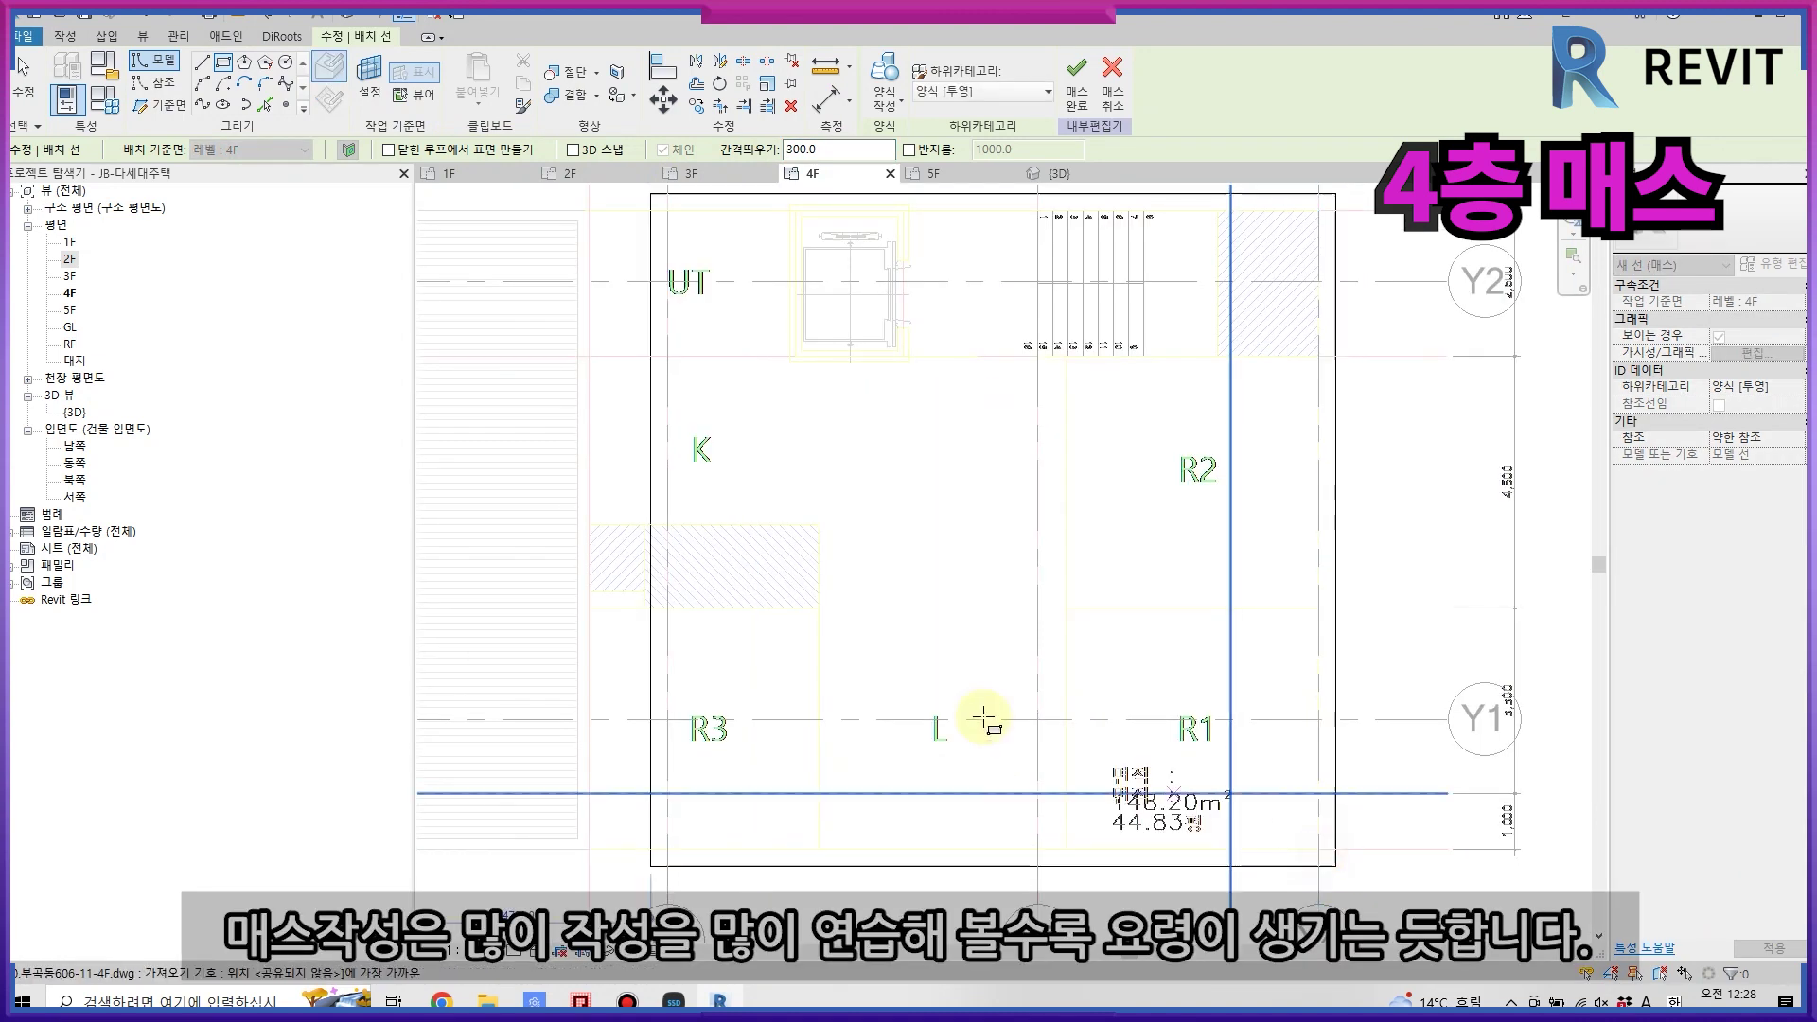
{"action": "key", "text": "Escape"}
- Select the whole rectangular outline and reposition it with Move (MV)
{"action": "middle_click_drag", "start_coordinate": [672, 449], "coordinate": [851, 479]}
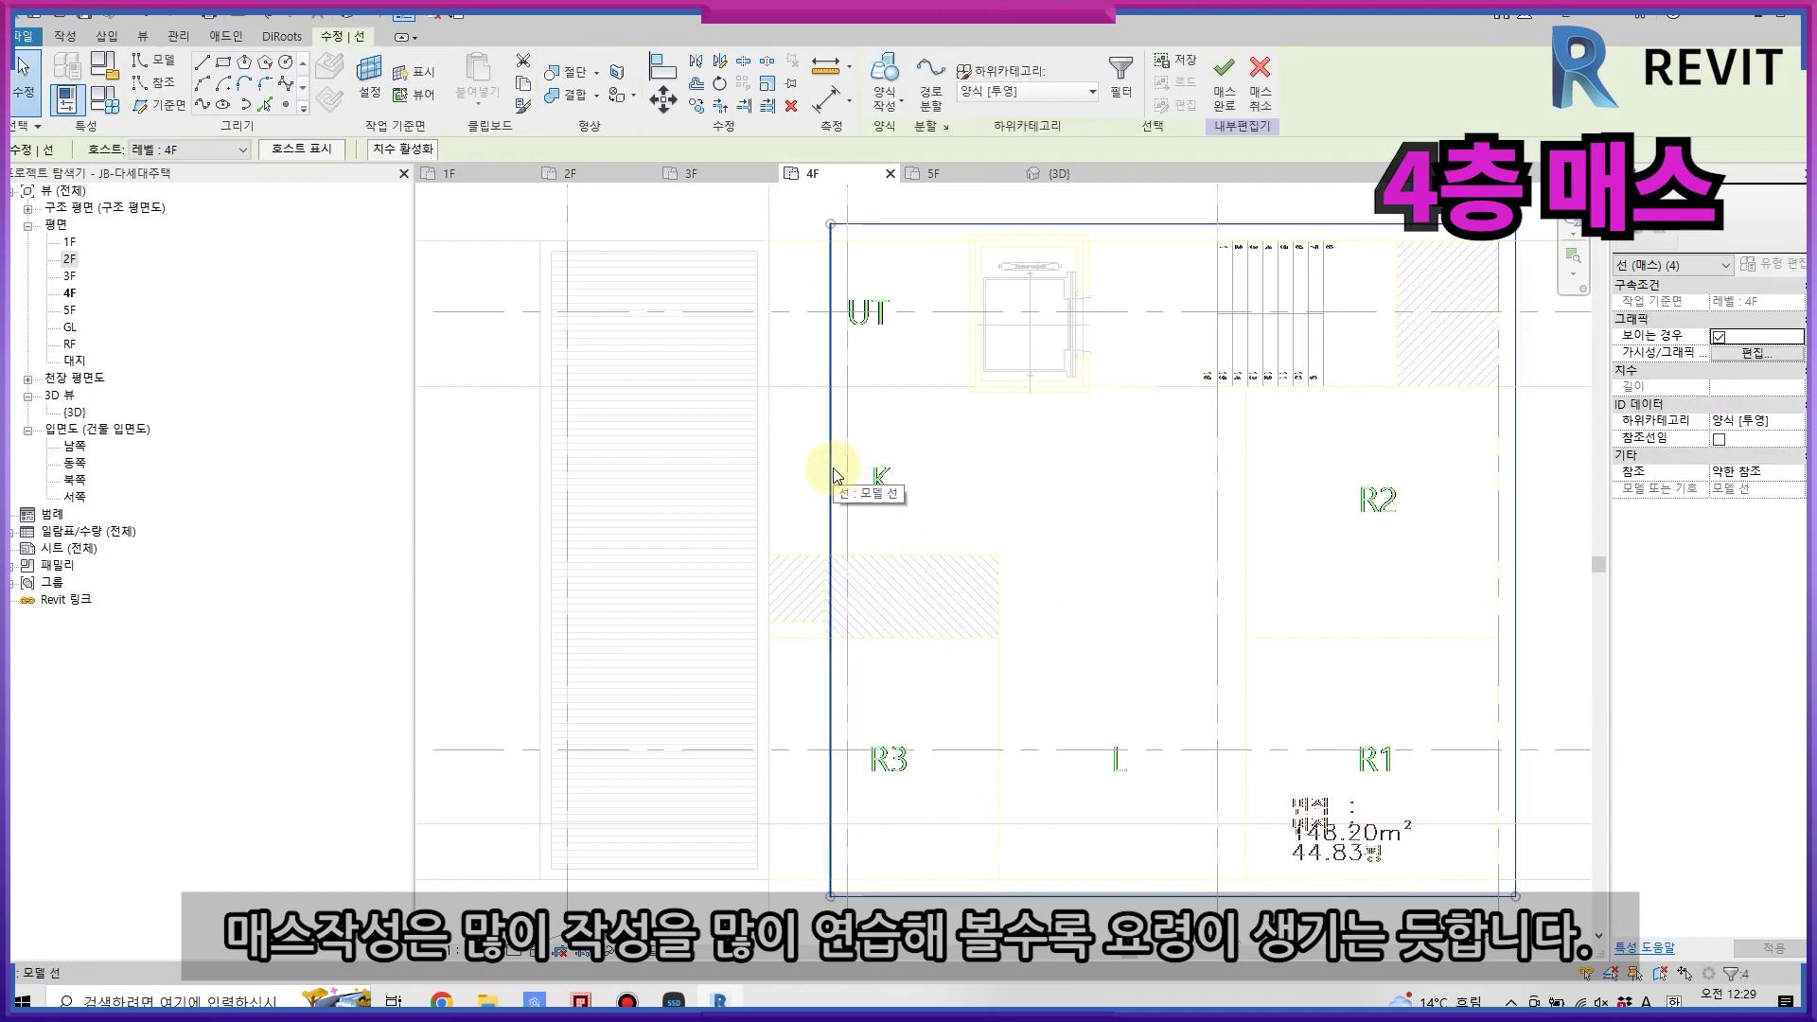
{"action": "left_click", "coordinate": [831, 474]}
{"action": "scroll", "coordinate": [782, 473], "scroll_direction": "up", "scroll_amount": 2}
{"action": "key", "text": "Tab"}
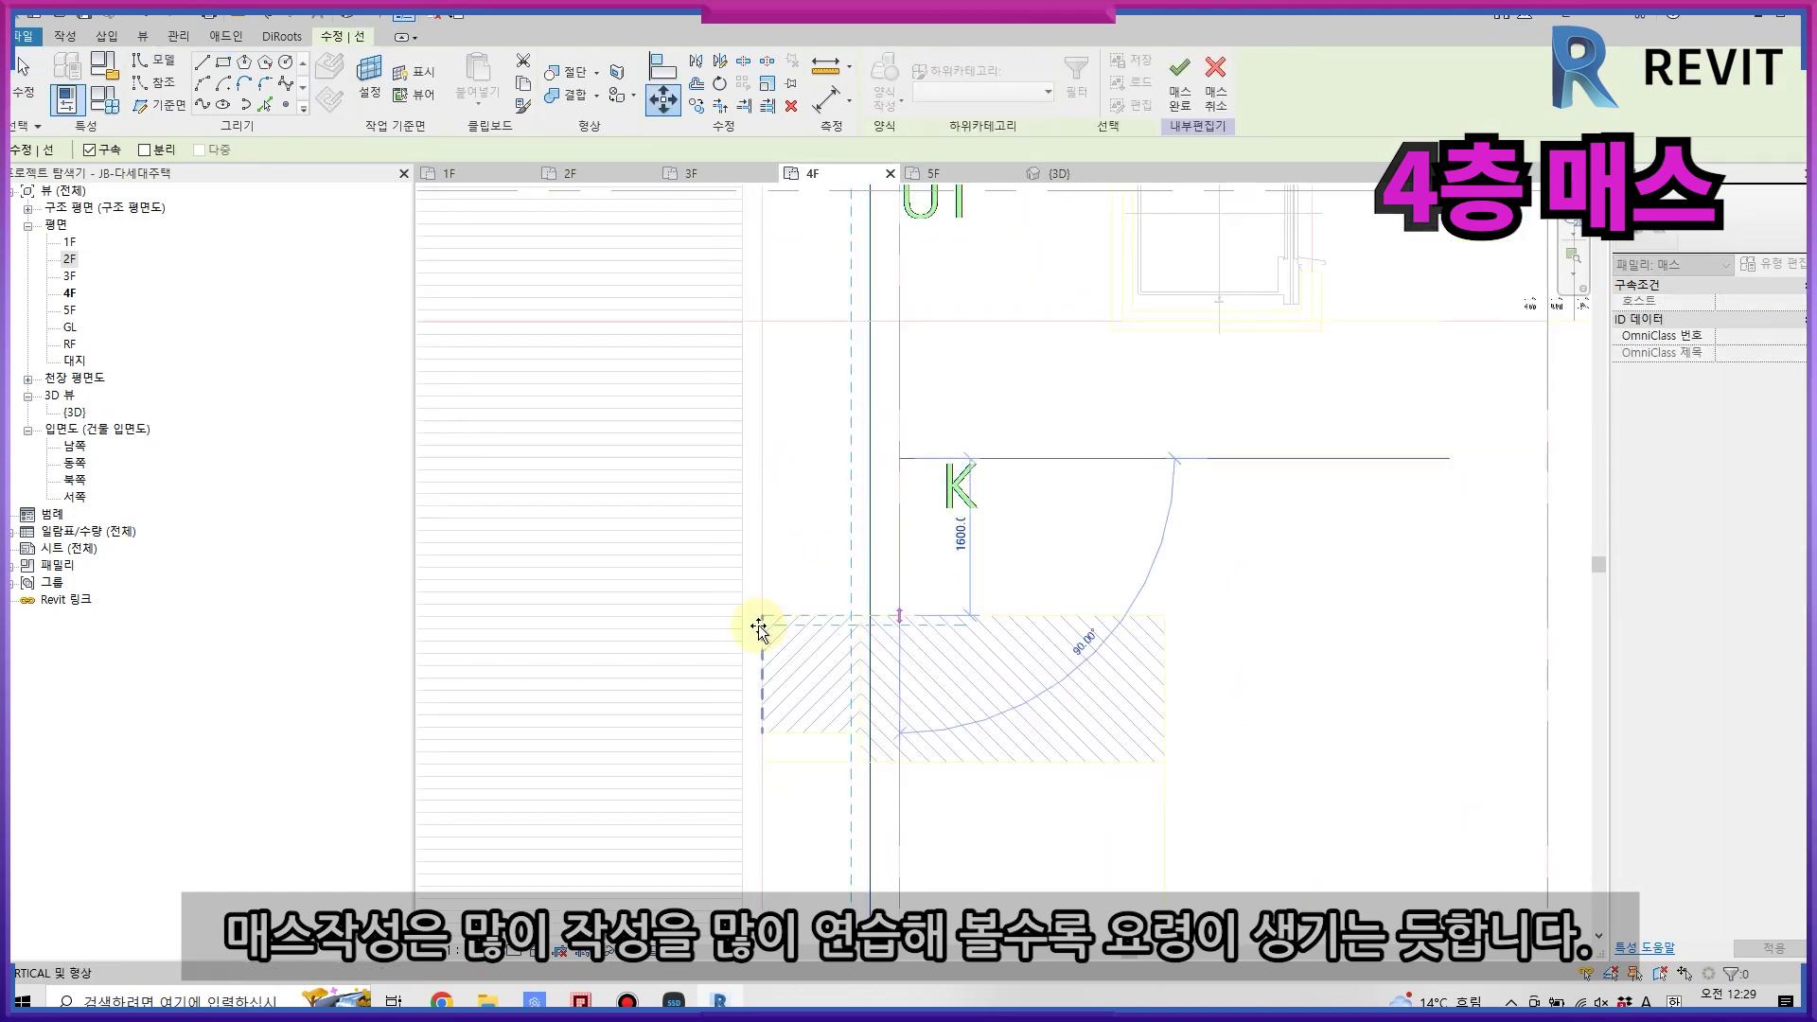
{"action": "scroll", "coordinate": [771, 621], "scroll_direction": "up", "scroll_amount": 3}
{"action": "left_click", "coordinate": [814, 636]}
{"action": "scroll", "coordinate": [824, 640], "scroll_direction": "down", "scroll_amount": 1}
{"action": "key", "text": "m"}
{"action": "key", "text": "v"}
{"action": "left_click", "coordinate": [1043, 526]}
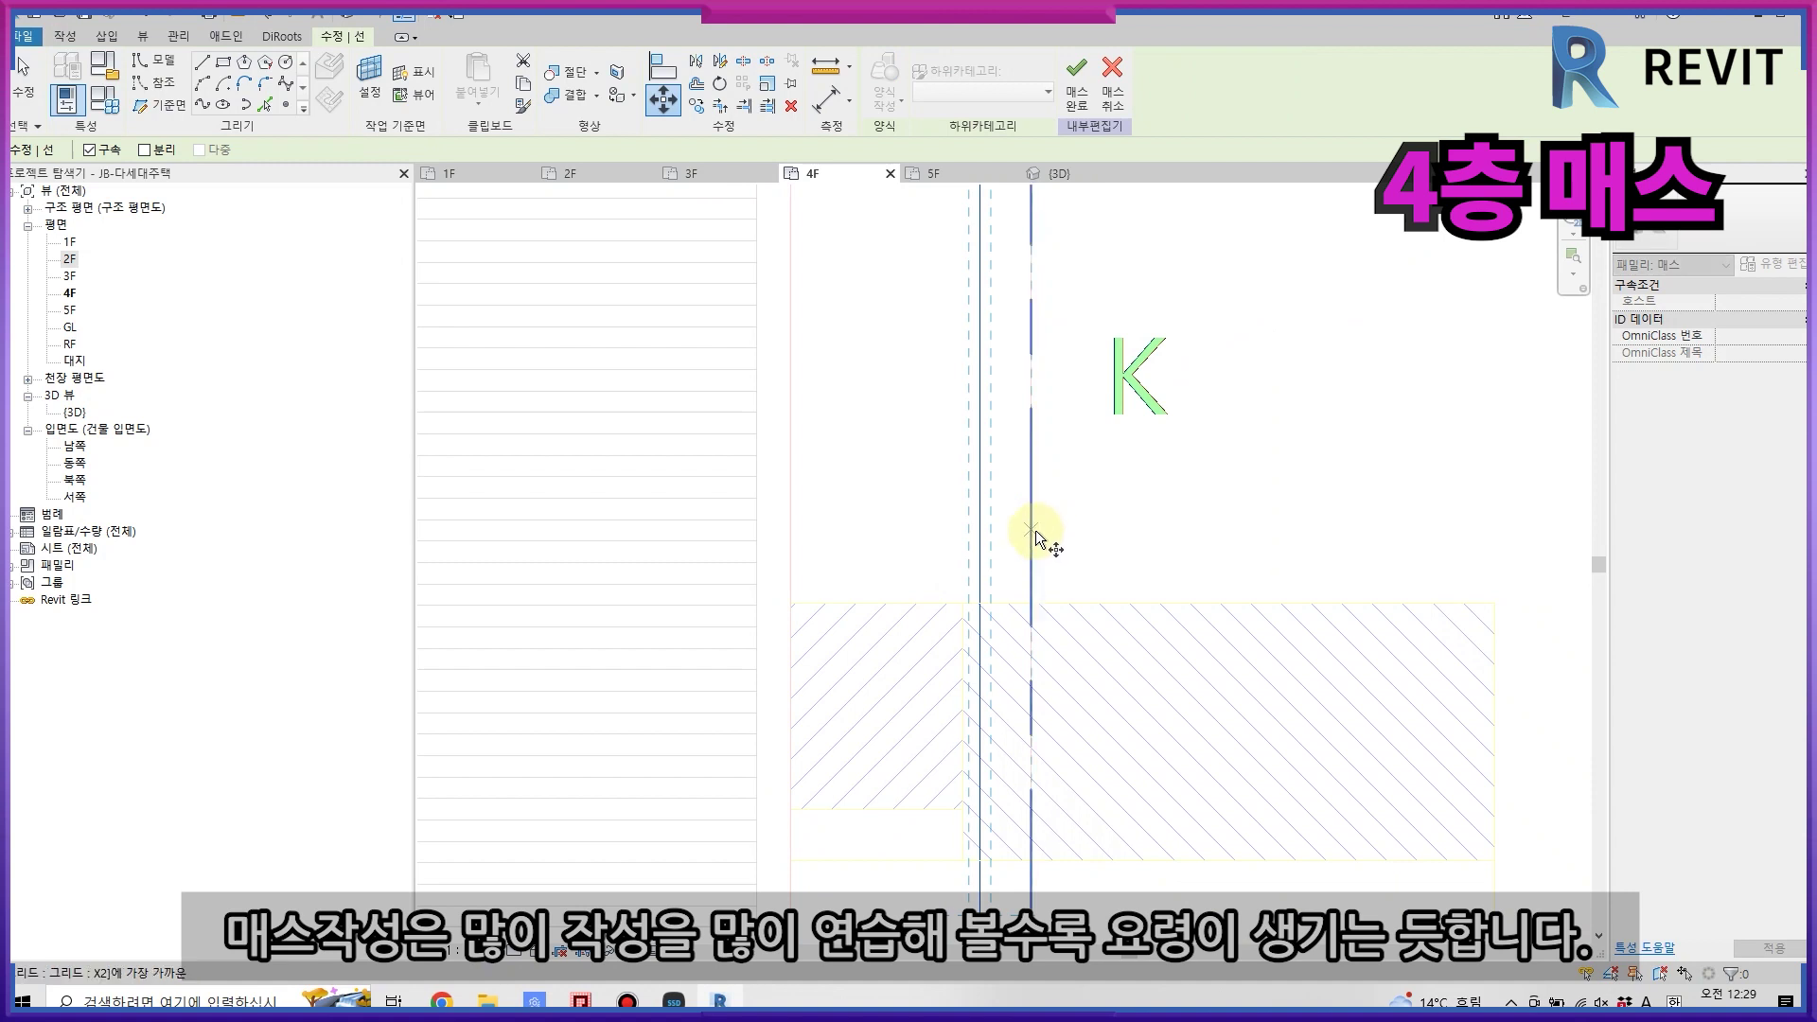
{"action": "left_click", "coordinate": [787, 573]}
- Move the outline's left line 300 with MV and finish the 4F mass
{"action": "scroll", "coordinate": [800, 578], "scroll_direction": "up", "scroll_amount": 2}
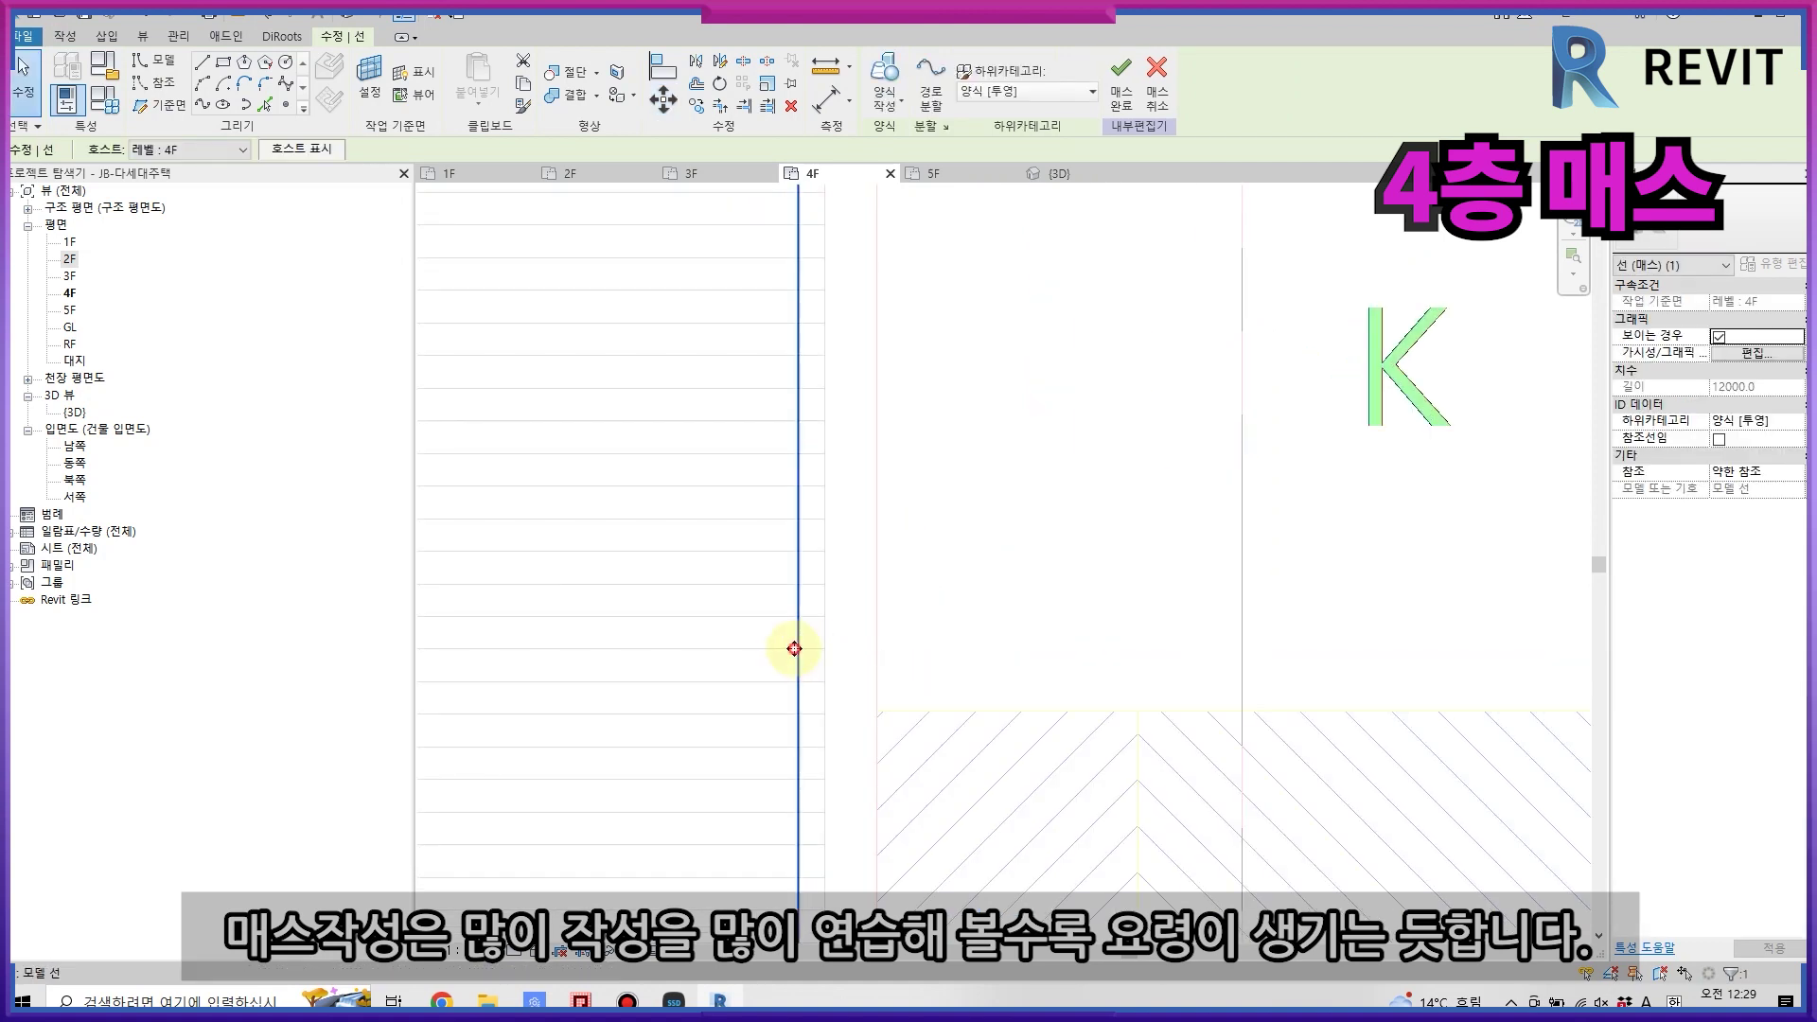
{"action": "scroll", "coordinate": [914, 734], "scroll_direction": "down", "scroll_amount": 3}
{"action": "scroll", "coordinate": [904, 620], "scroll_direction": "up", "scroll_amount": 1}
{"action": "left_click_drag", "start_coordinate": [863, 653], "coordinate": [901, 645]}
{"action": "scroll", "coordinate": [903, 645], "scroll_direction": "up", "scroll_amount": 2}
{"action": "key", "text": "m"}
{"action": "key", "text": "v"}
{"action": "left_click", "coordinate": [925, 649]}
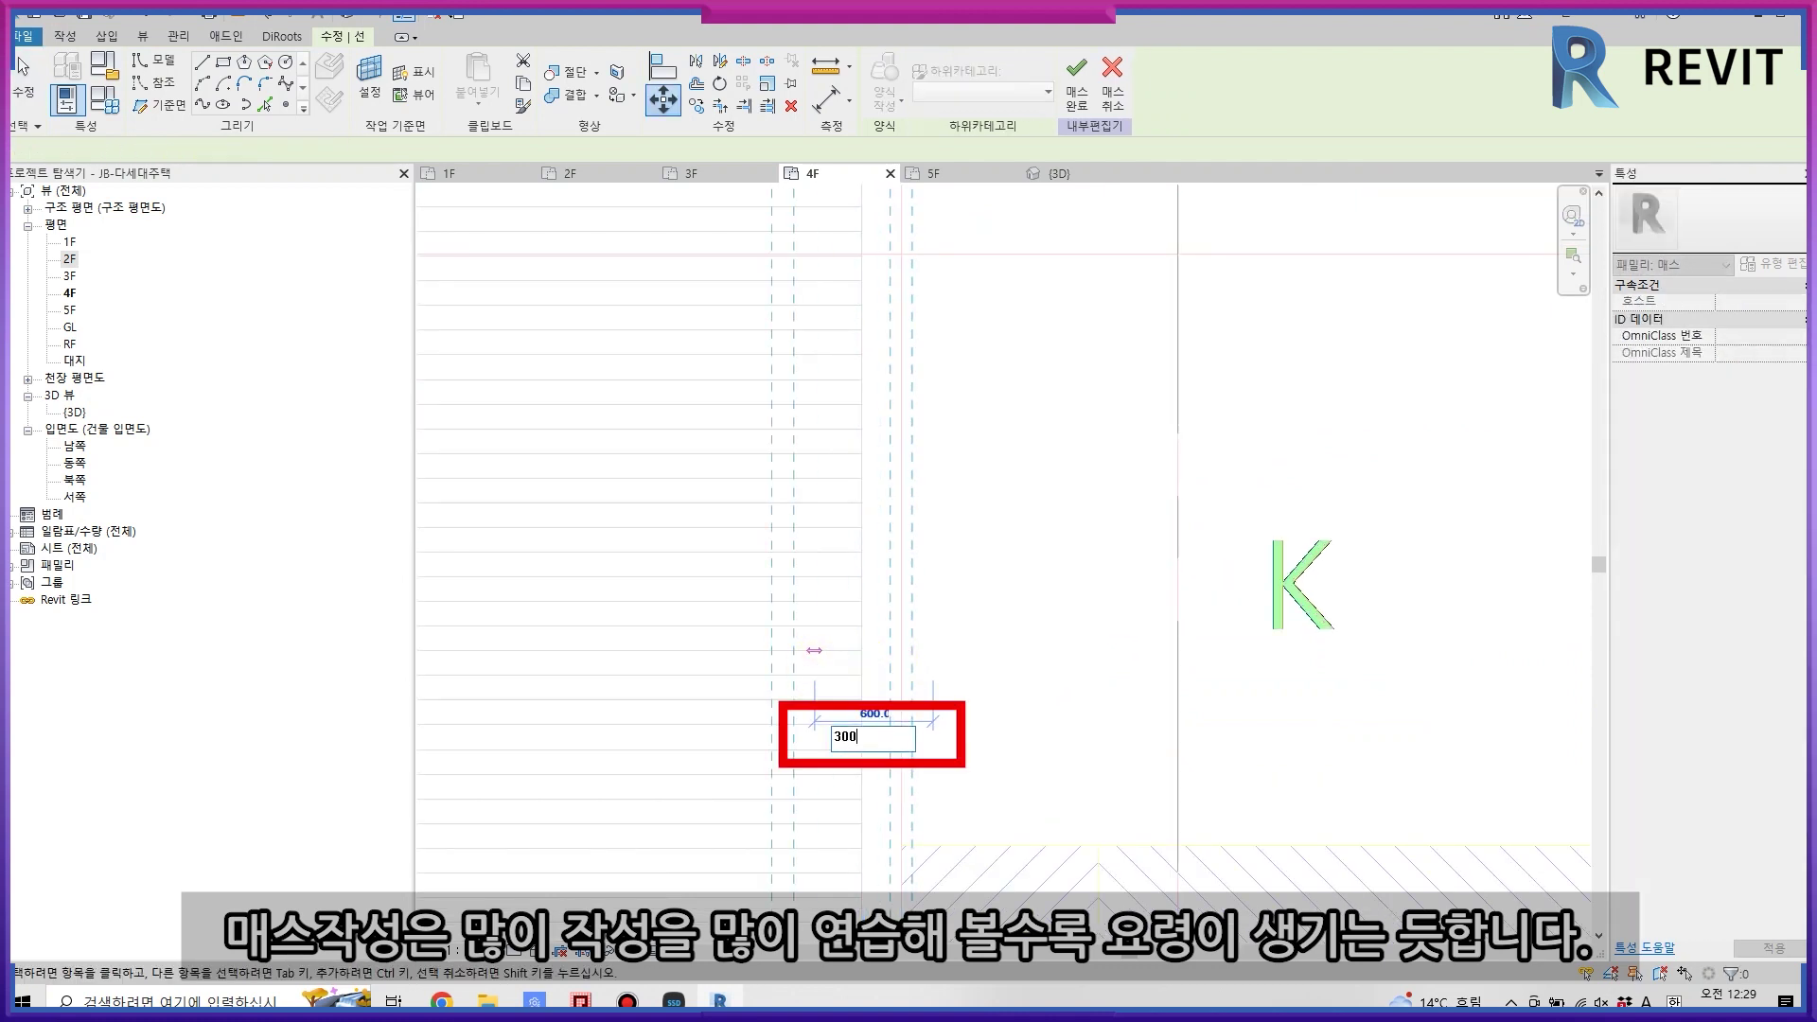
{"action": "key", "text": "Return"}
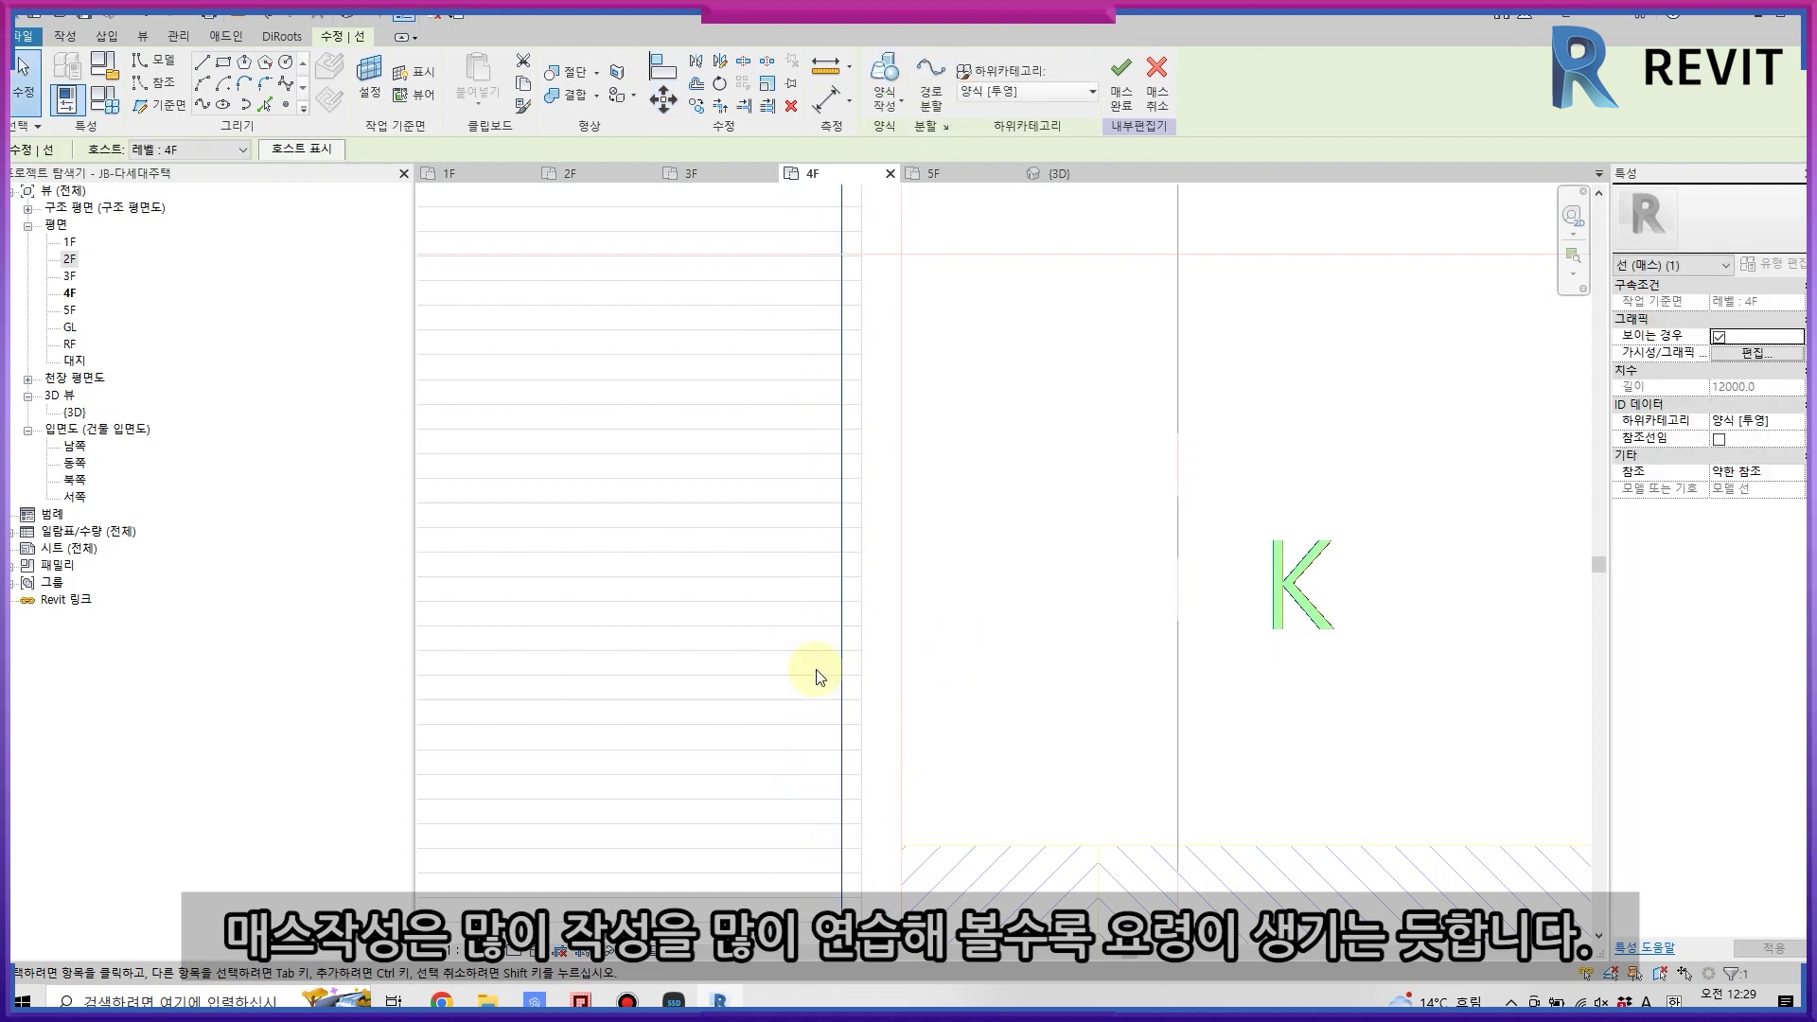
{"action": "scroll", "coordinate": [816, 669], "scroll_direction": "down", "scroll_amount": 3}
{"action": "left_click", "coordinate": [1078, 80]}
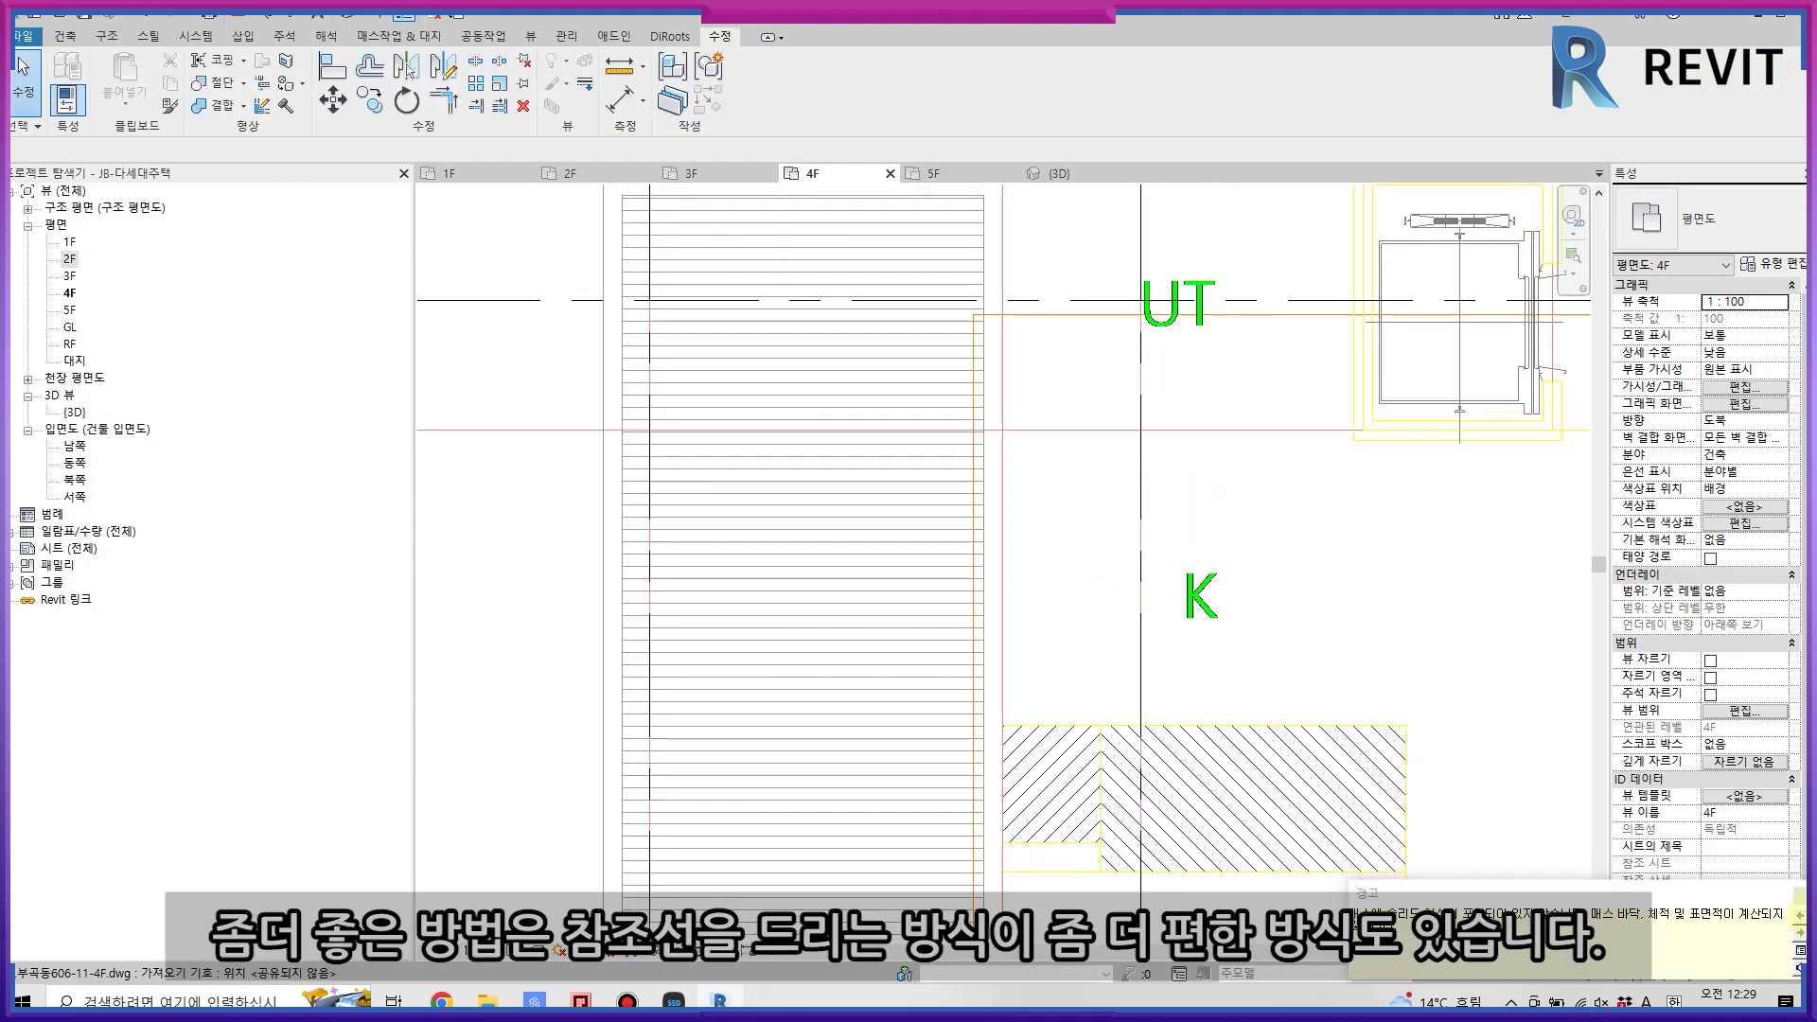
- Select the 4F mass, close the Mass Floors settings, and re-enter its in-place edit
{"action": "scroll", "coordinate": [1319, 588], "scroll_direction": "down", "scroll_amount": 2}
{"action": "left_click", "coordinate": [1281, 409]}
{"action": "left_click", "coordinate": [833, 81]}
{"action": "left_click", "coordinate": [957, 600]}
{"action": "middle_click_drag", "start_coordinate": [1217, 458], "coordinate": [978, 548]}
{"action": "left_click", "coordinate": [750, 98]}
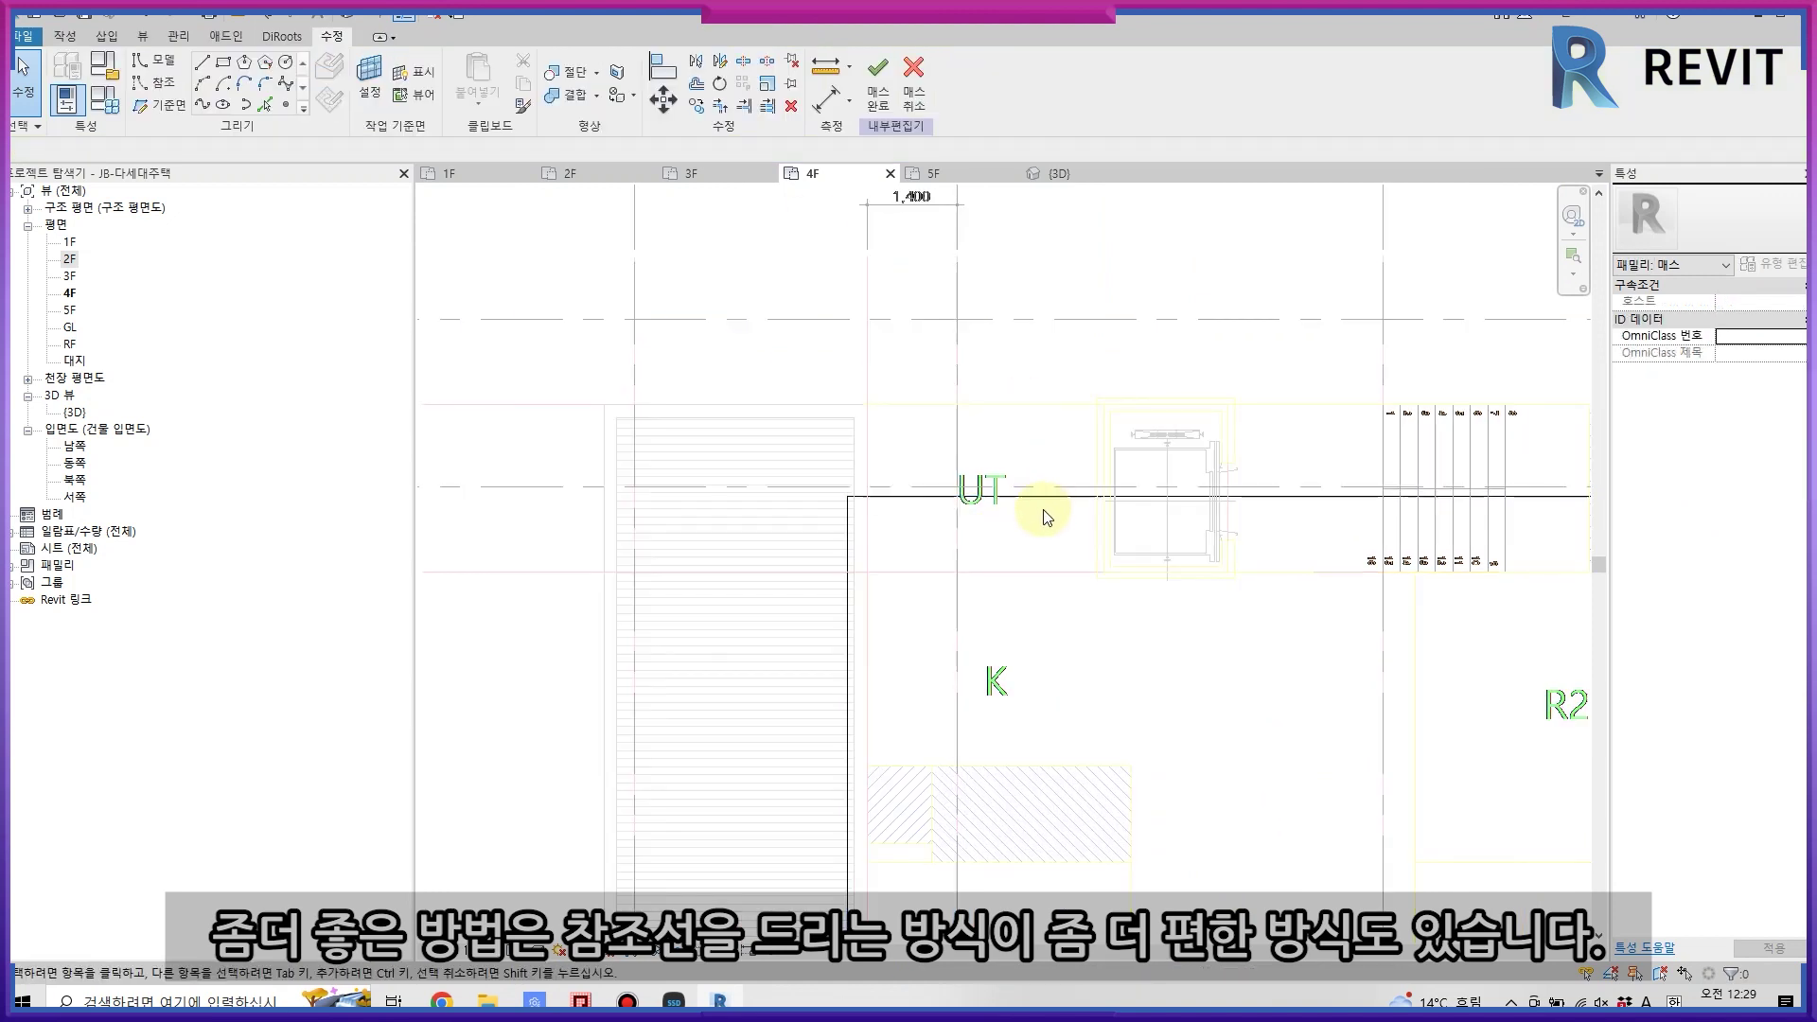
- Move the 4F top line up, align its bottom edge with offset 300, and finish
{"action": "left_click", "coordinate": [1047, 496]}
{"action": "left_click", "coordinate": [1047, 496]}
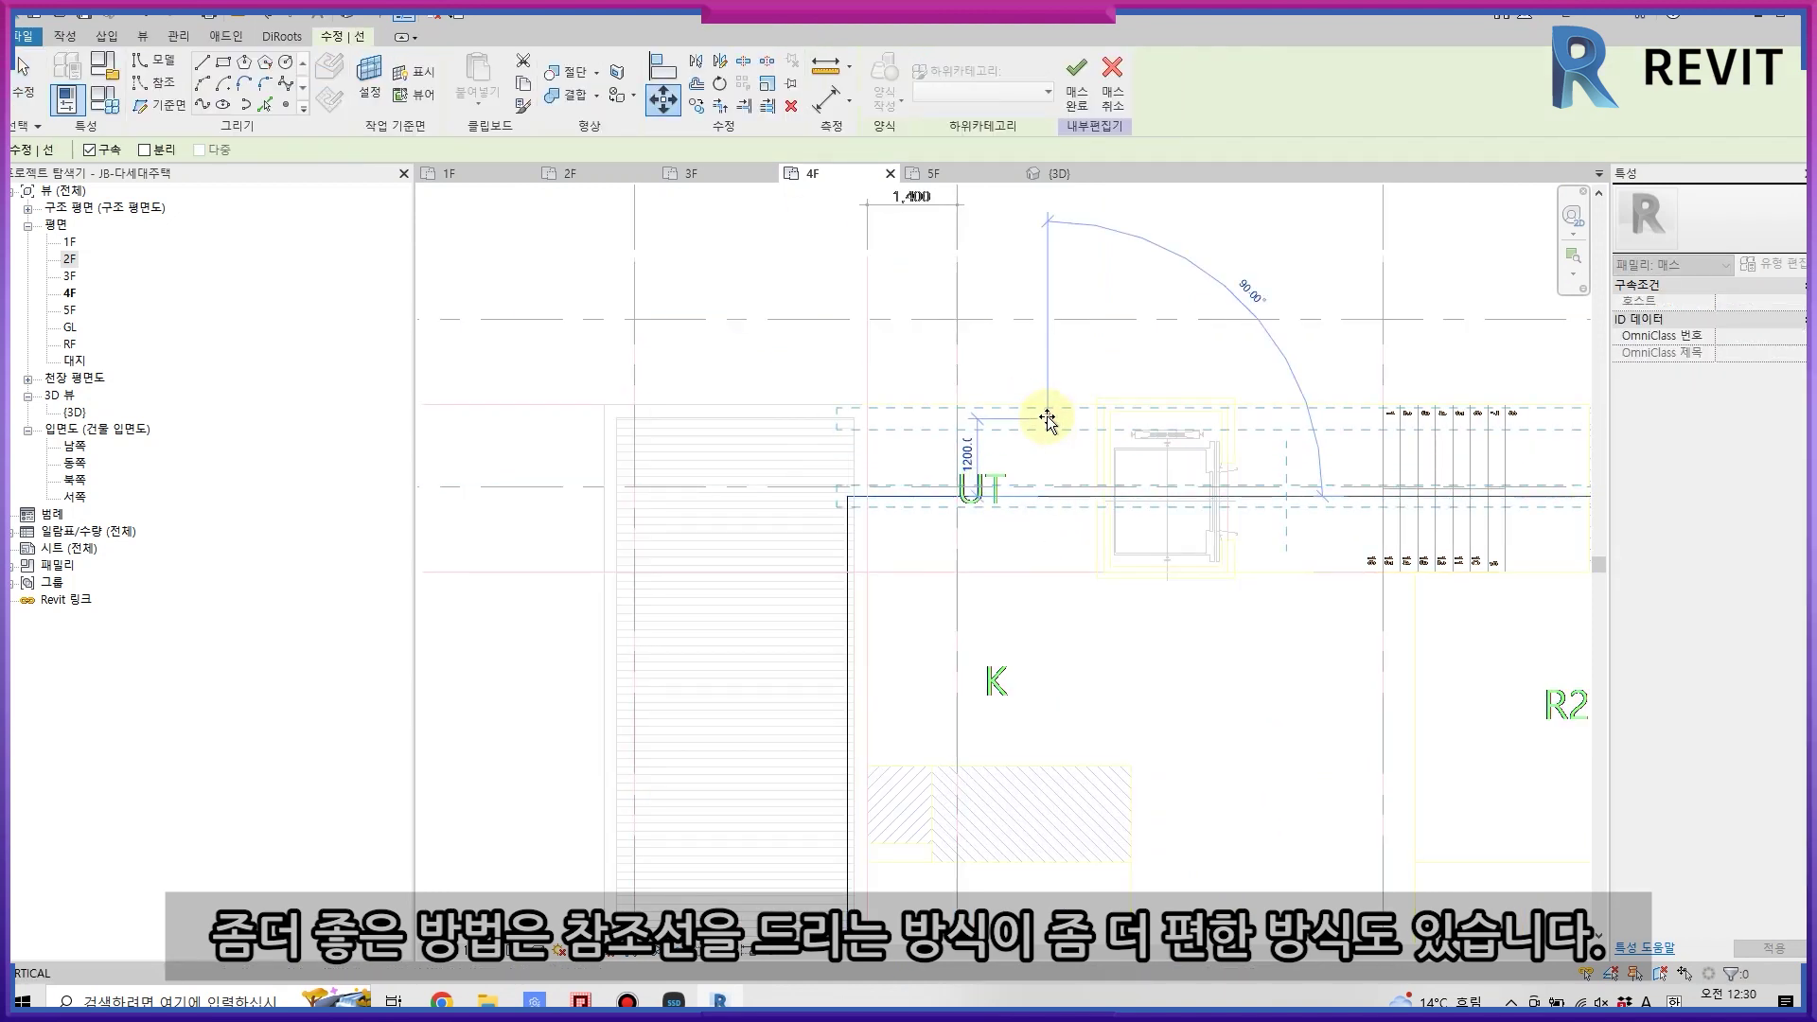
{"action": "left_click", "coordinate": [1026, 406]}
{"action": "scroll", "coordinate": [1026, 406], "scroll_direction": "up", "scroll_amount": 2}
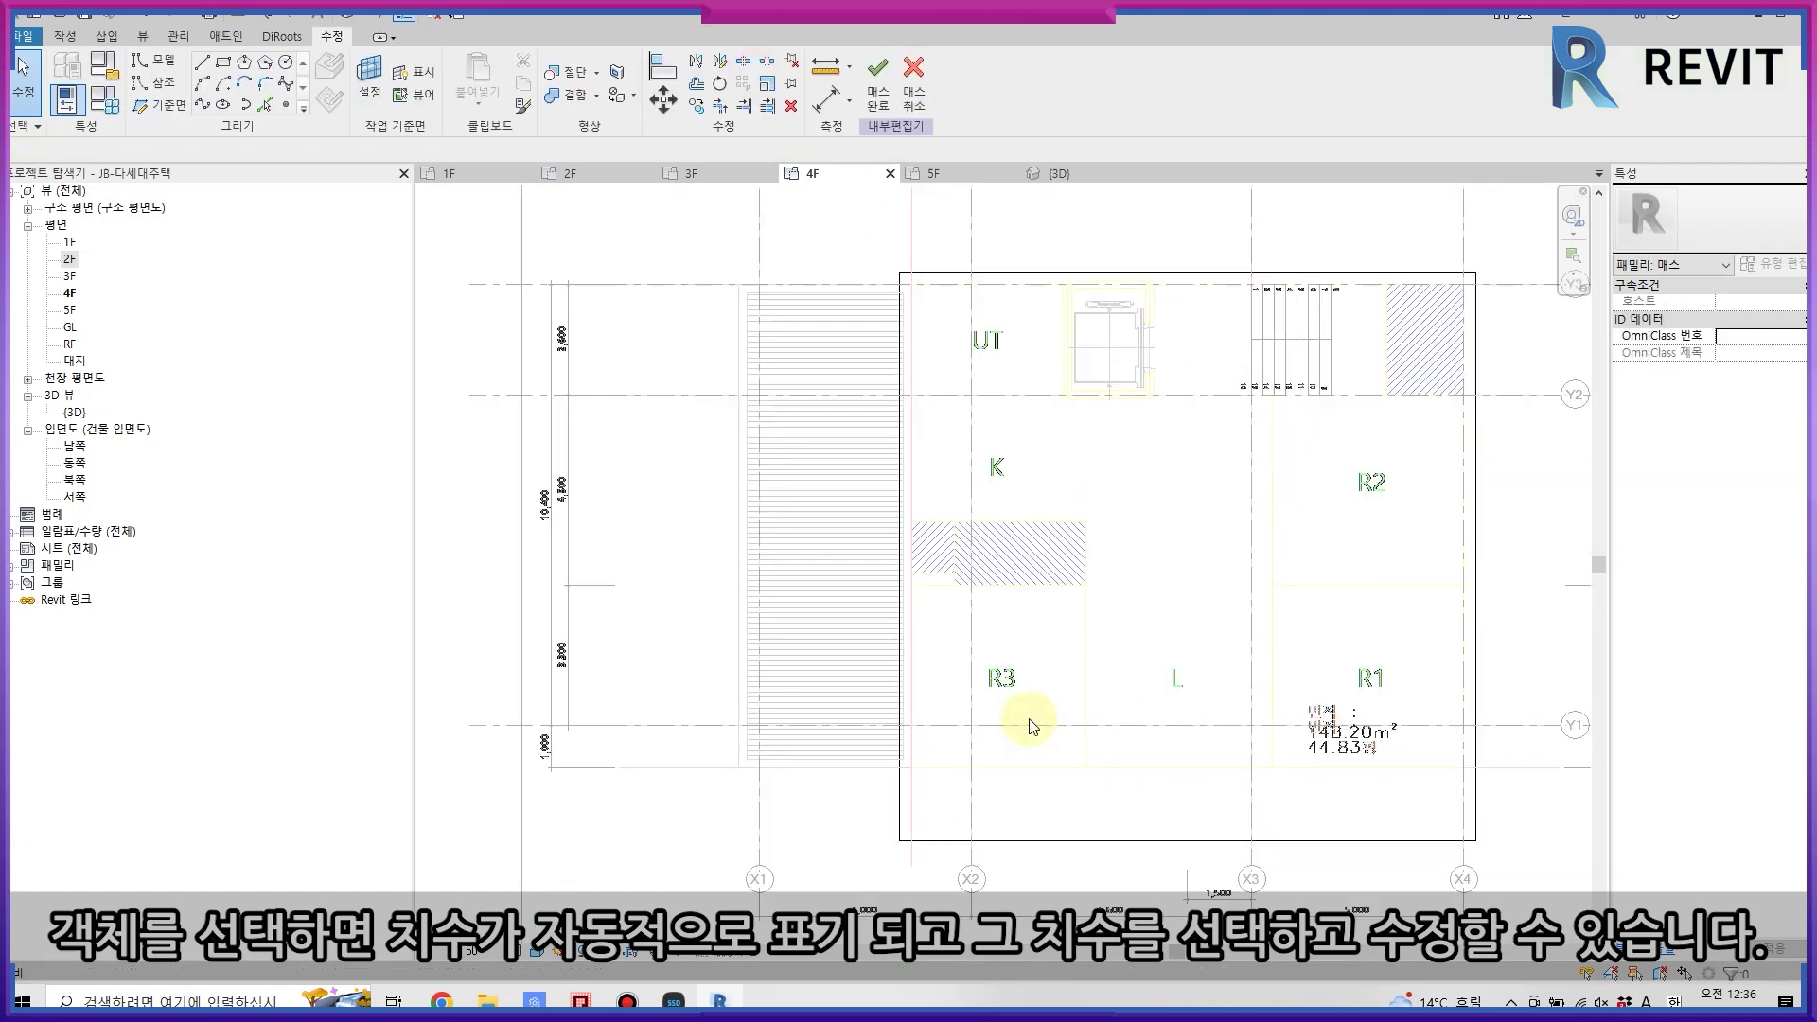
{"action": "left_click", "coordinate": [1056, 856]}
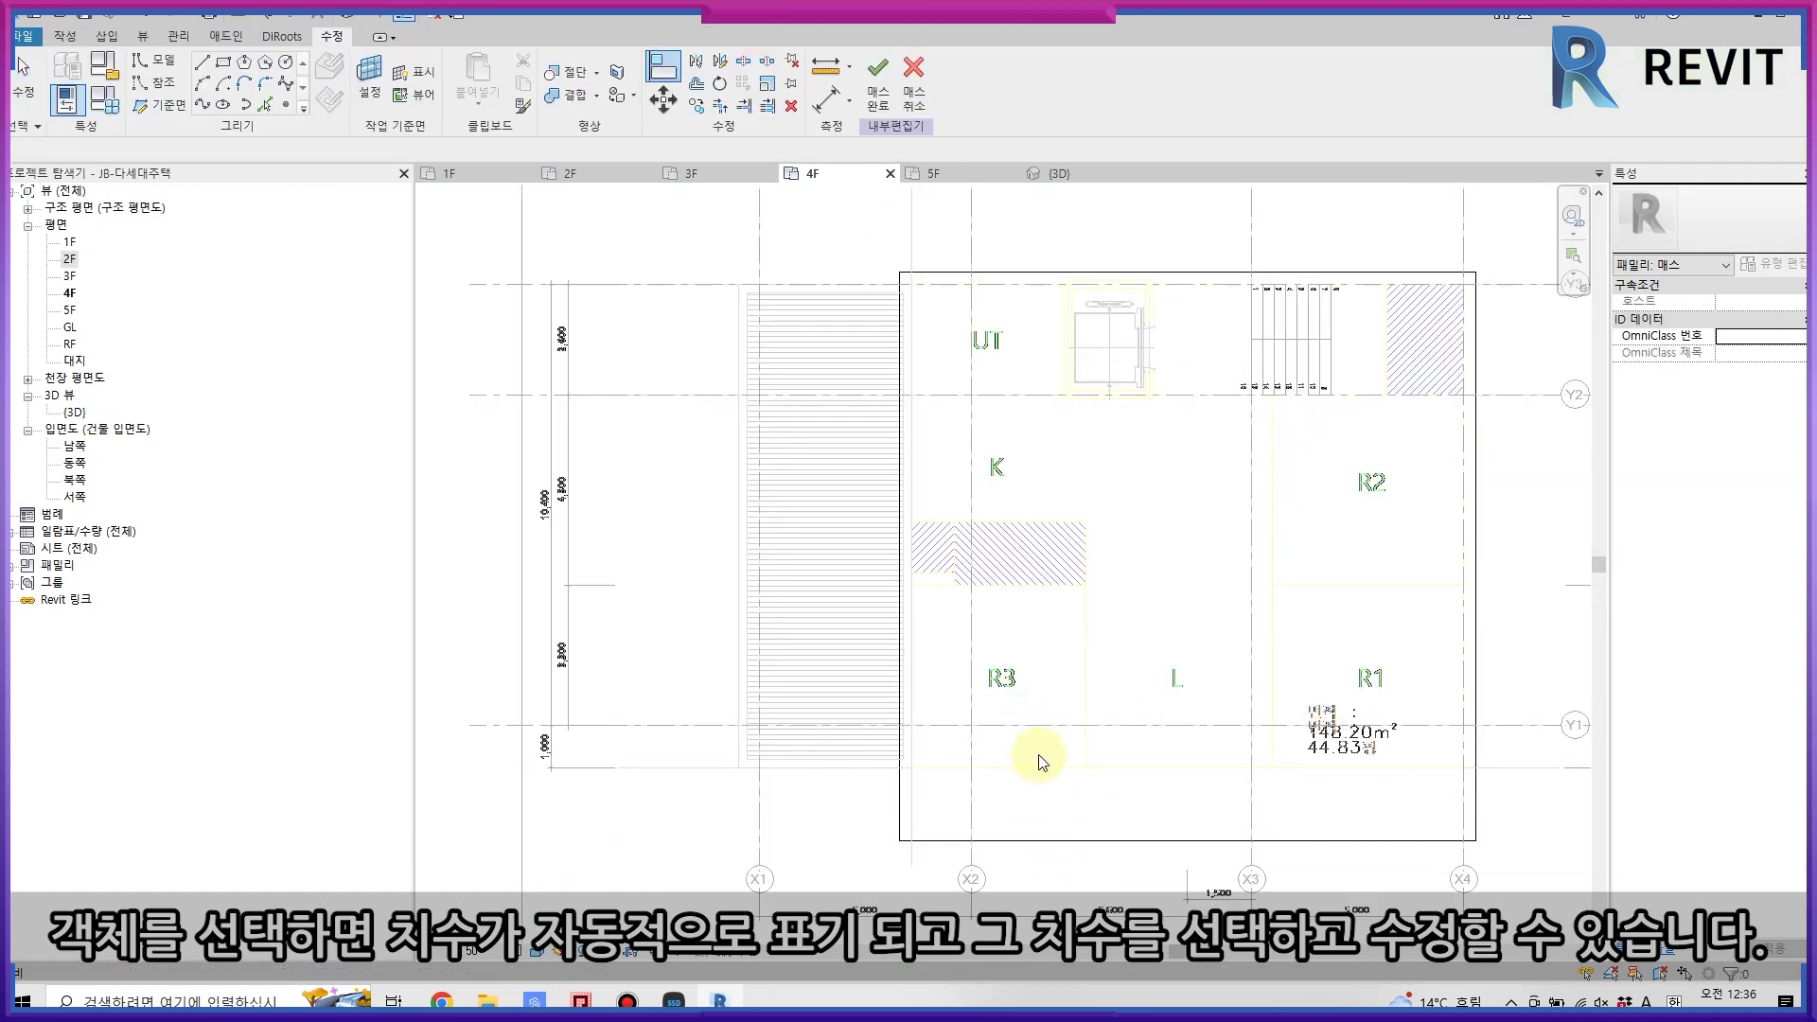
{"action": "left_click", "coordinate": [1056, 841]}
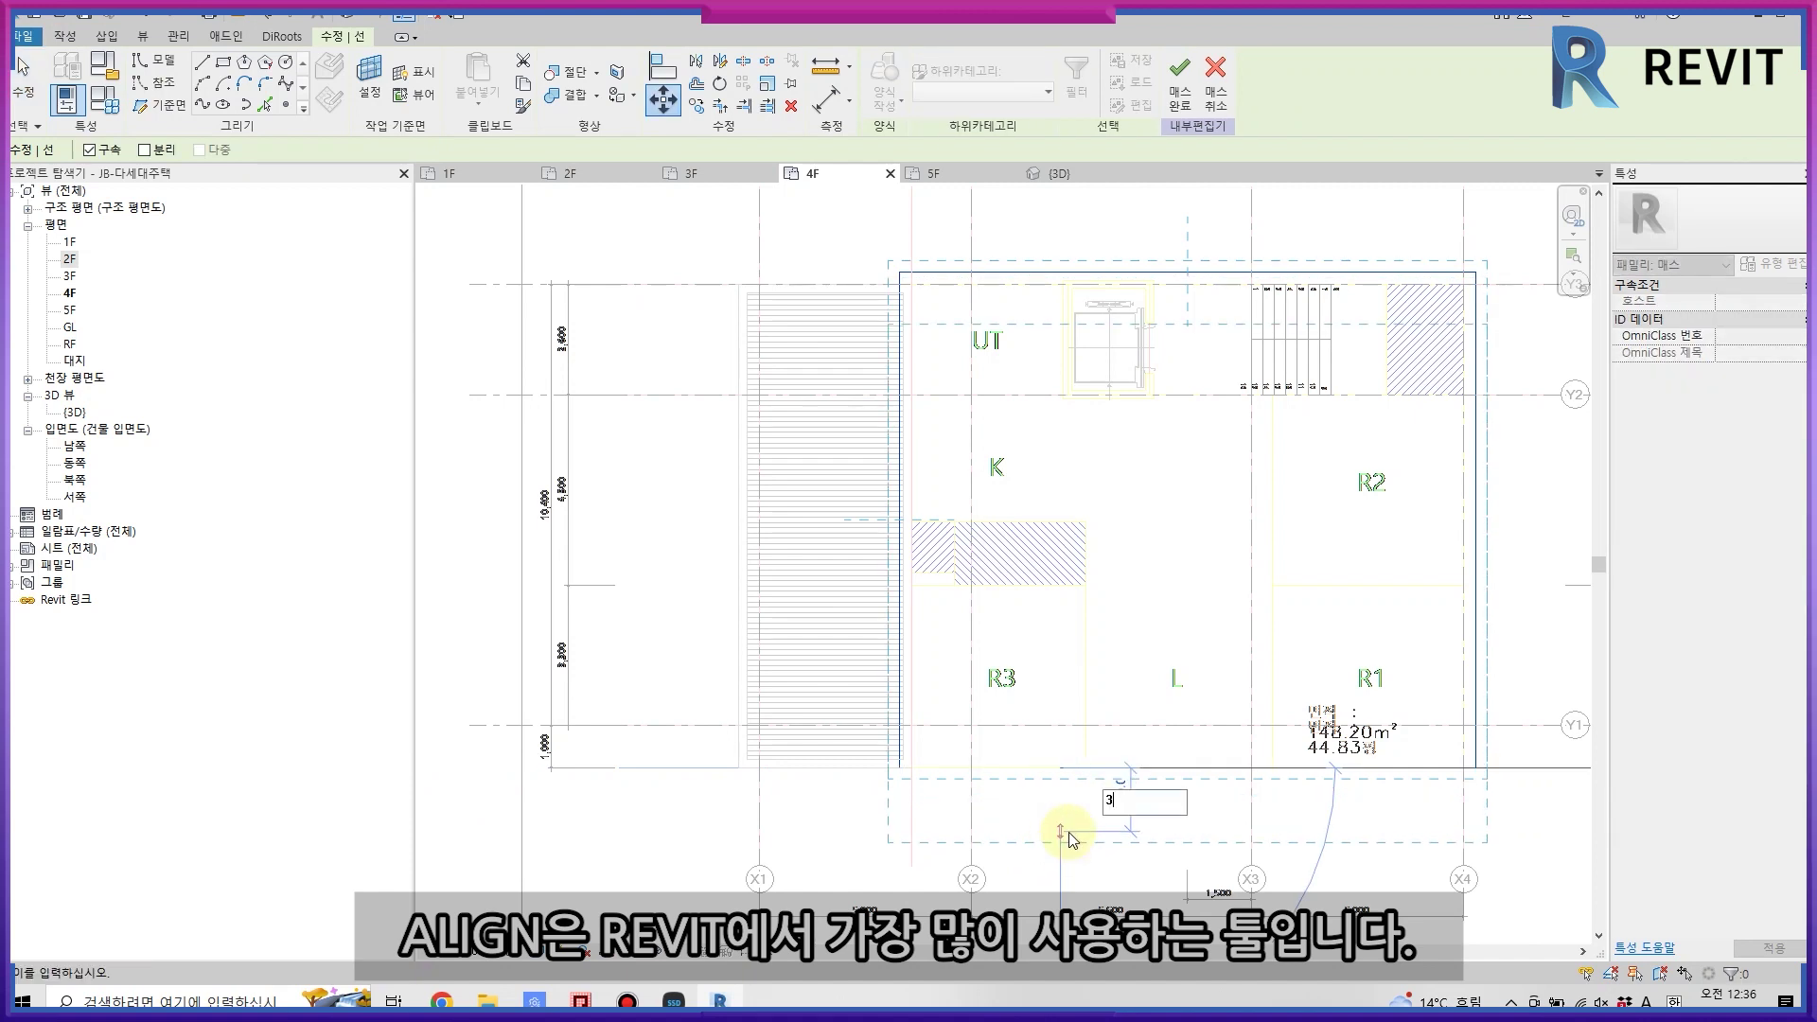
{"action": "type", "text": "00"}
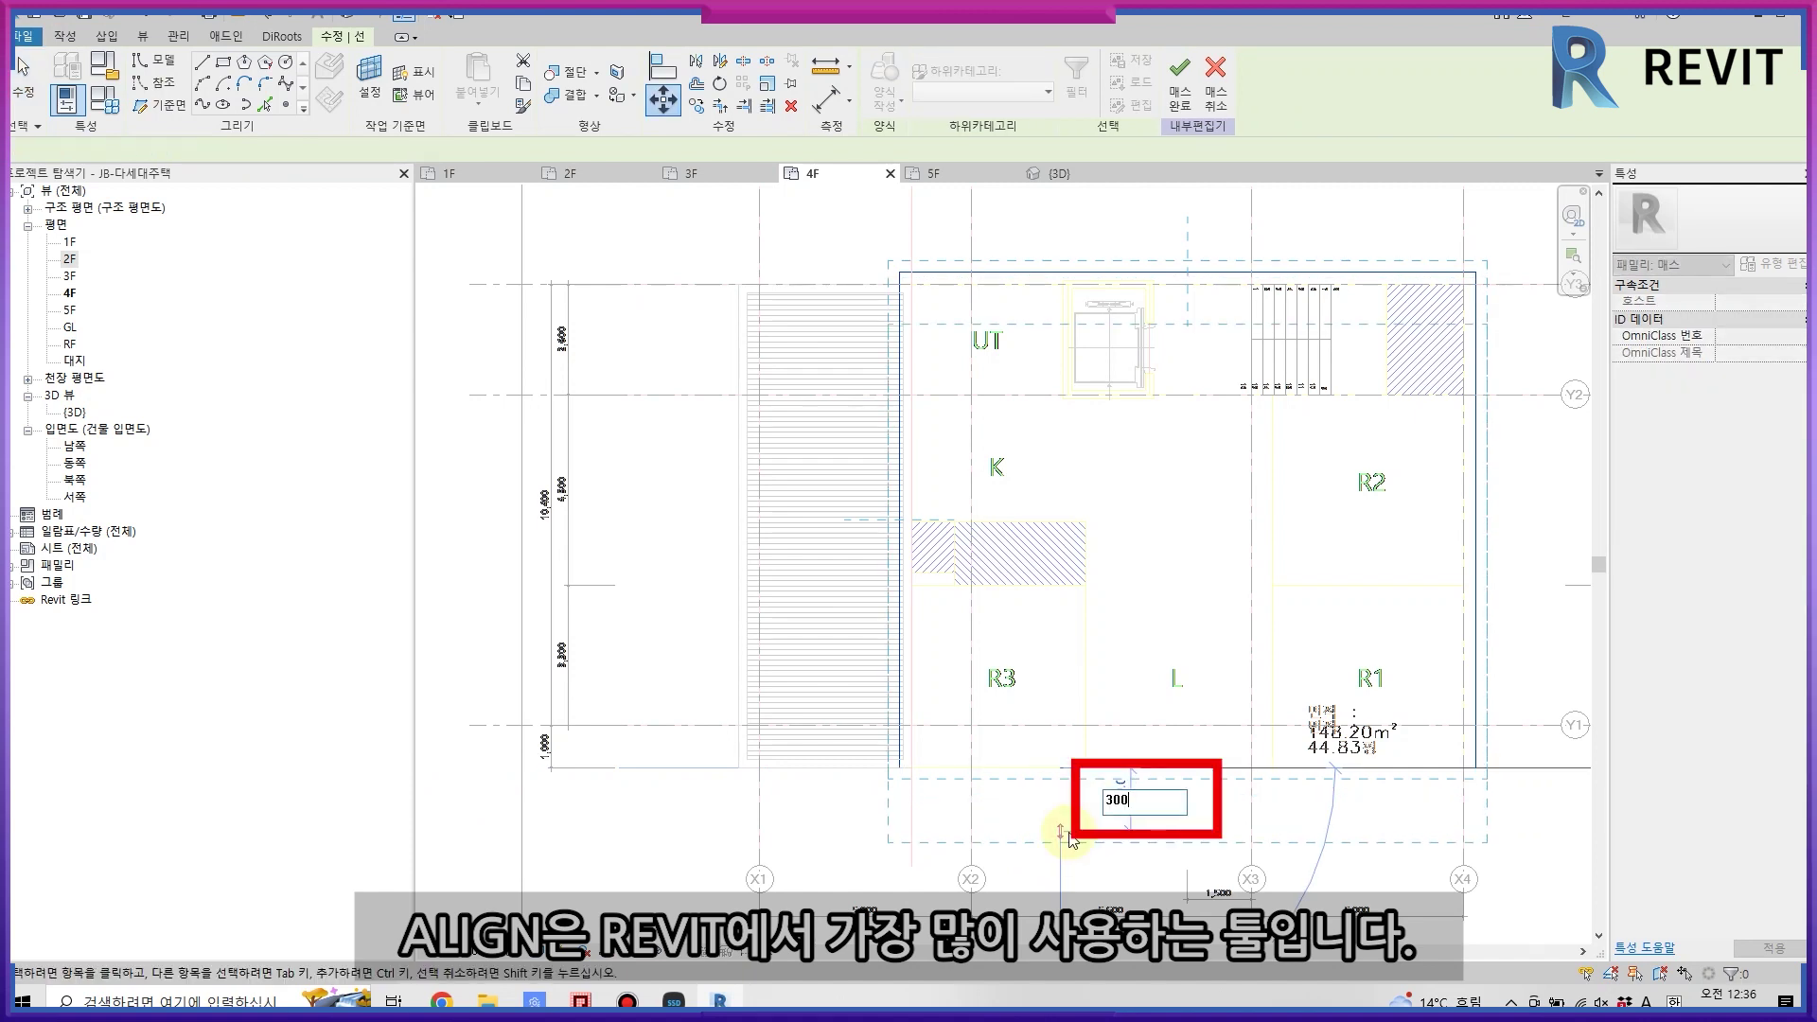
{"action": "key", "text": "Return"}
{"action": "left_click", "coordinate": [1228, 83]}
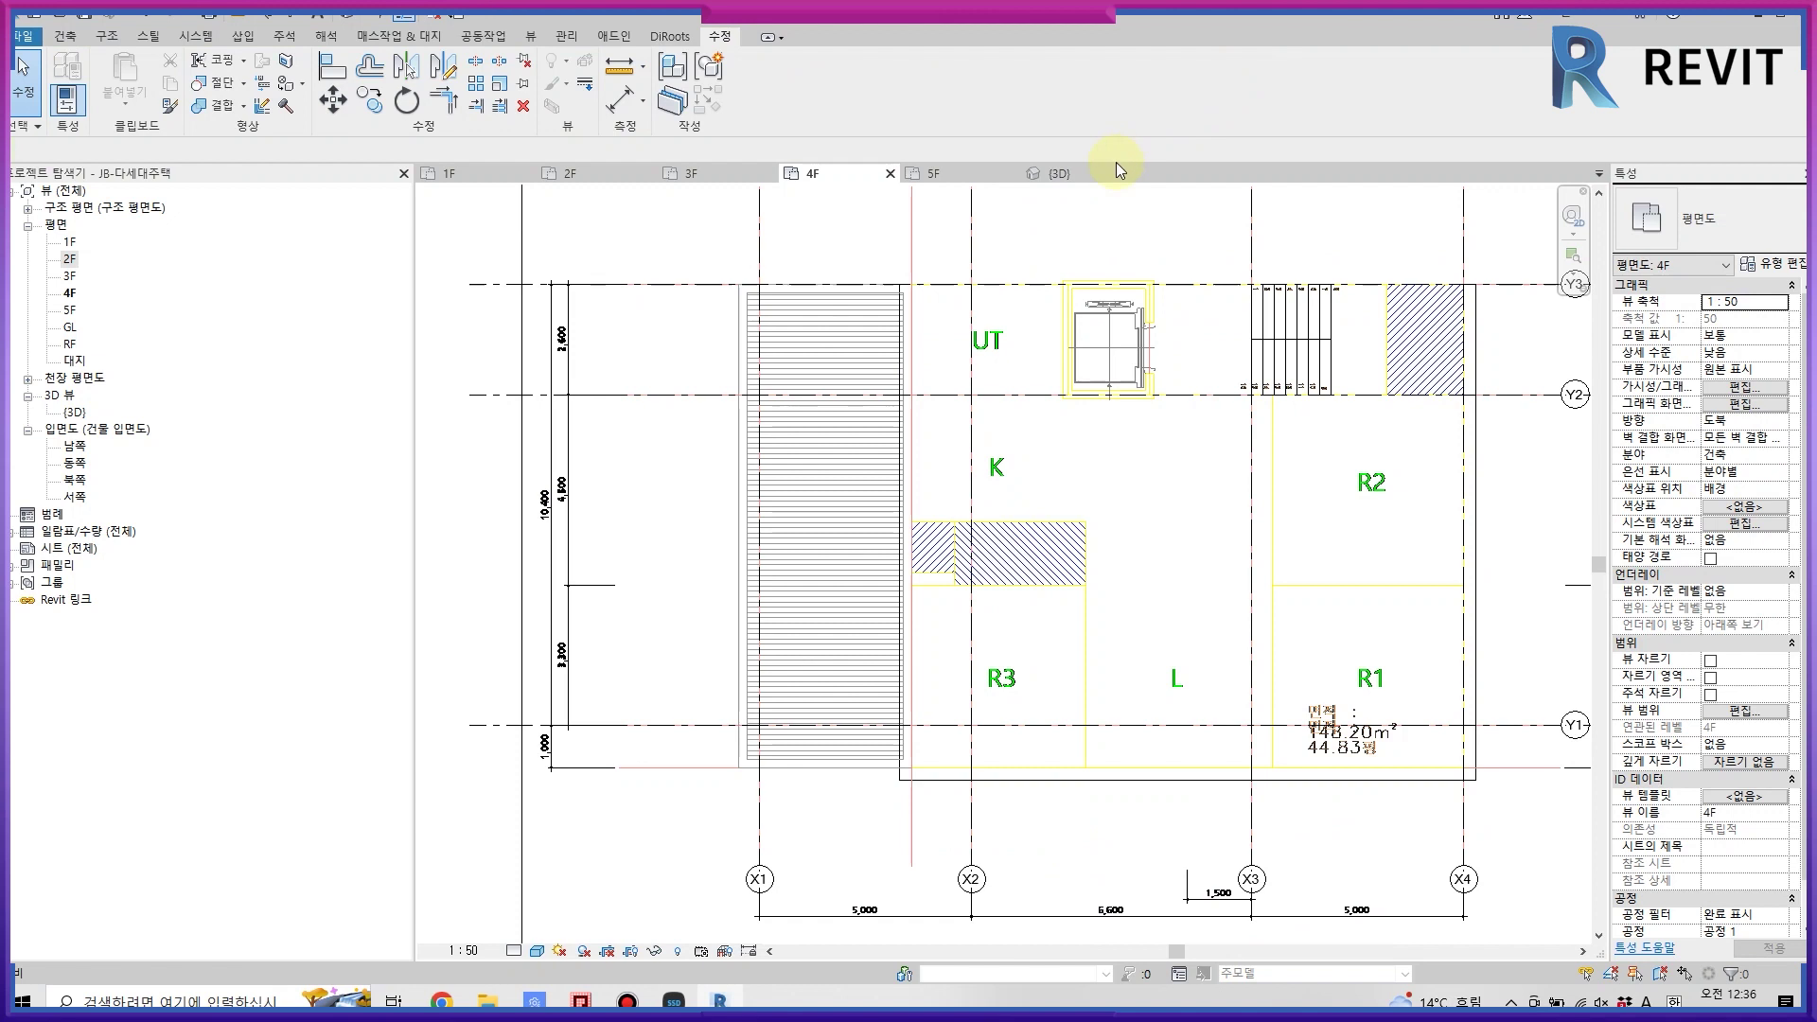
{"action": "left_click", "coordinate": [975, 173]}
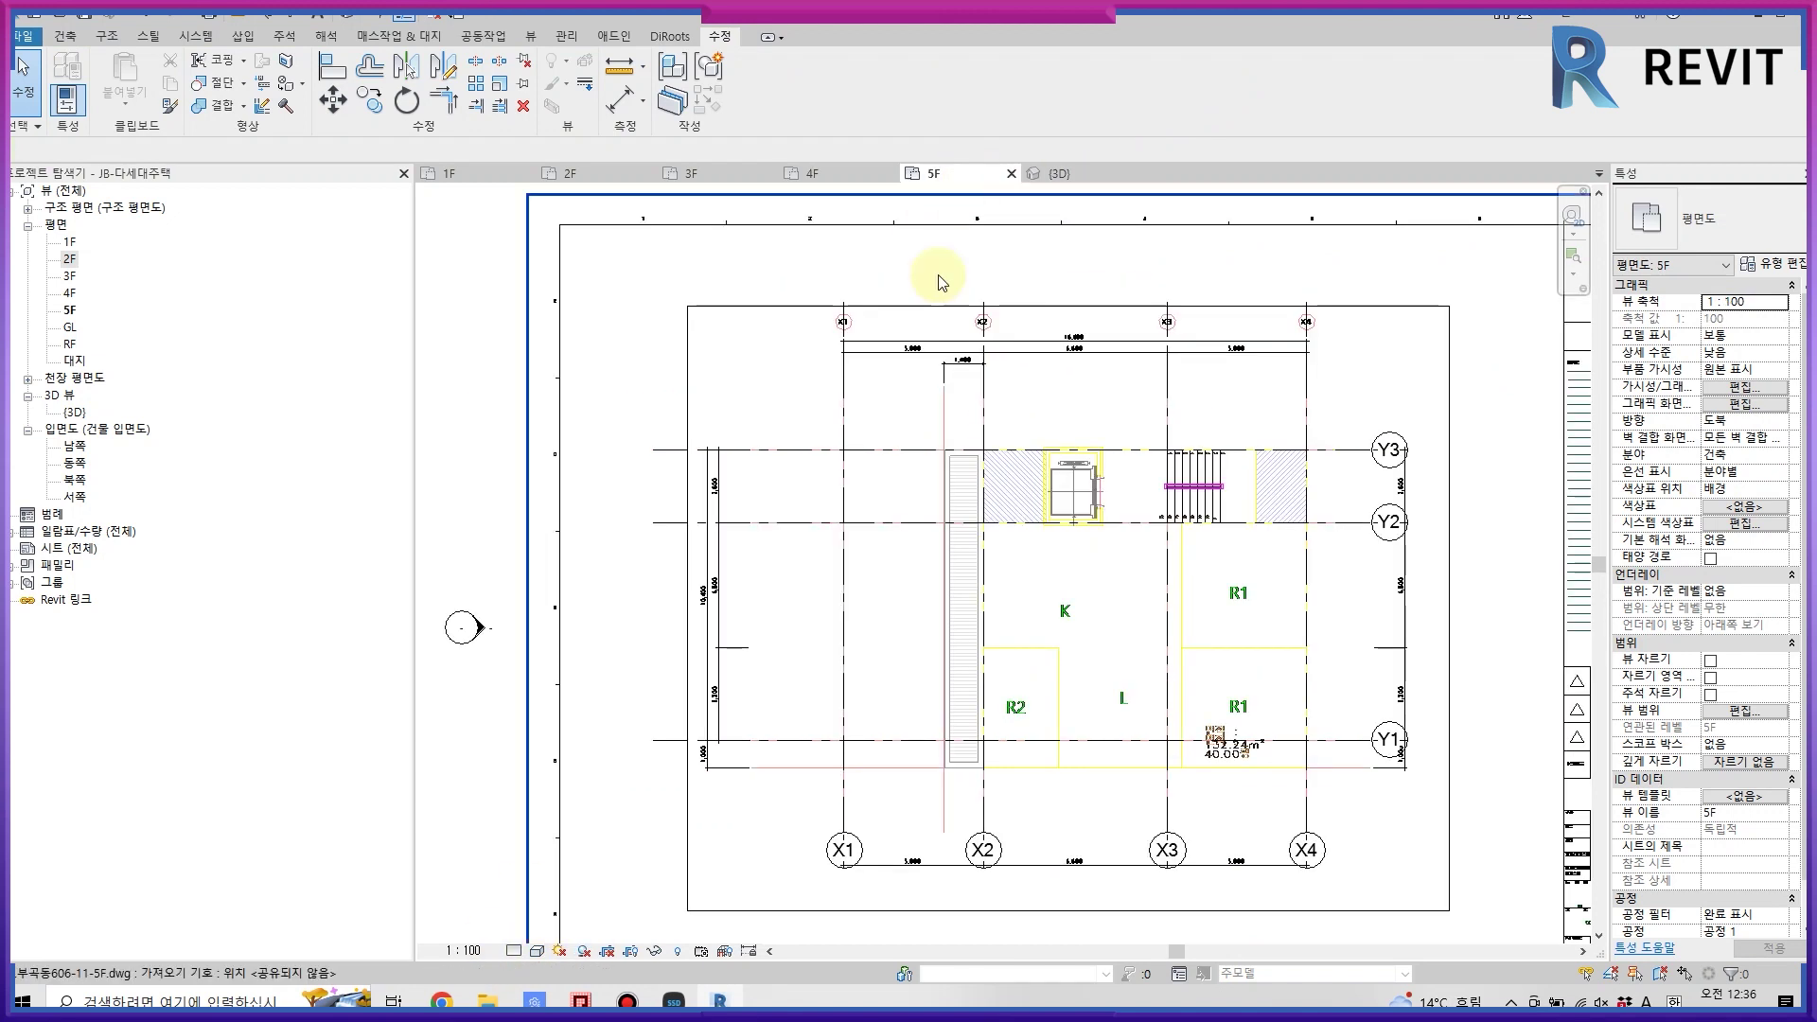
- Start a new in-place mass and sketch a rectangle from X2/Y3 to X4/Y1
{"action": "left_click", "coordinate": [398, 36]}
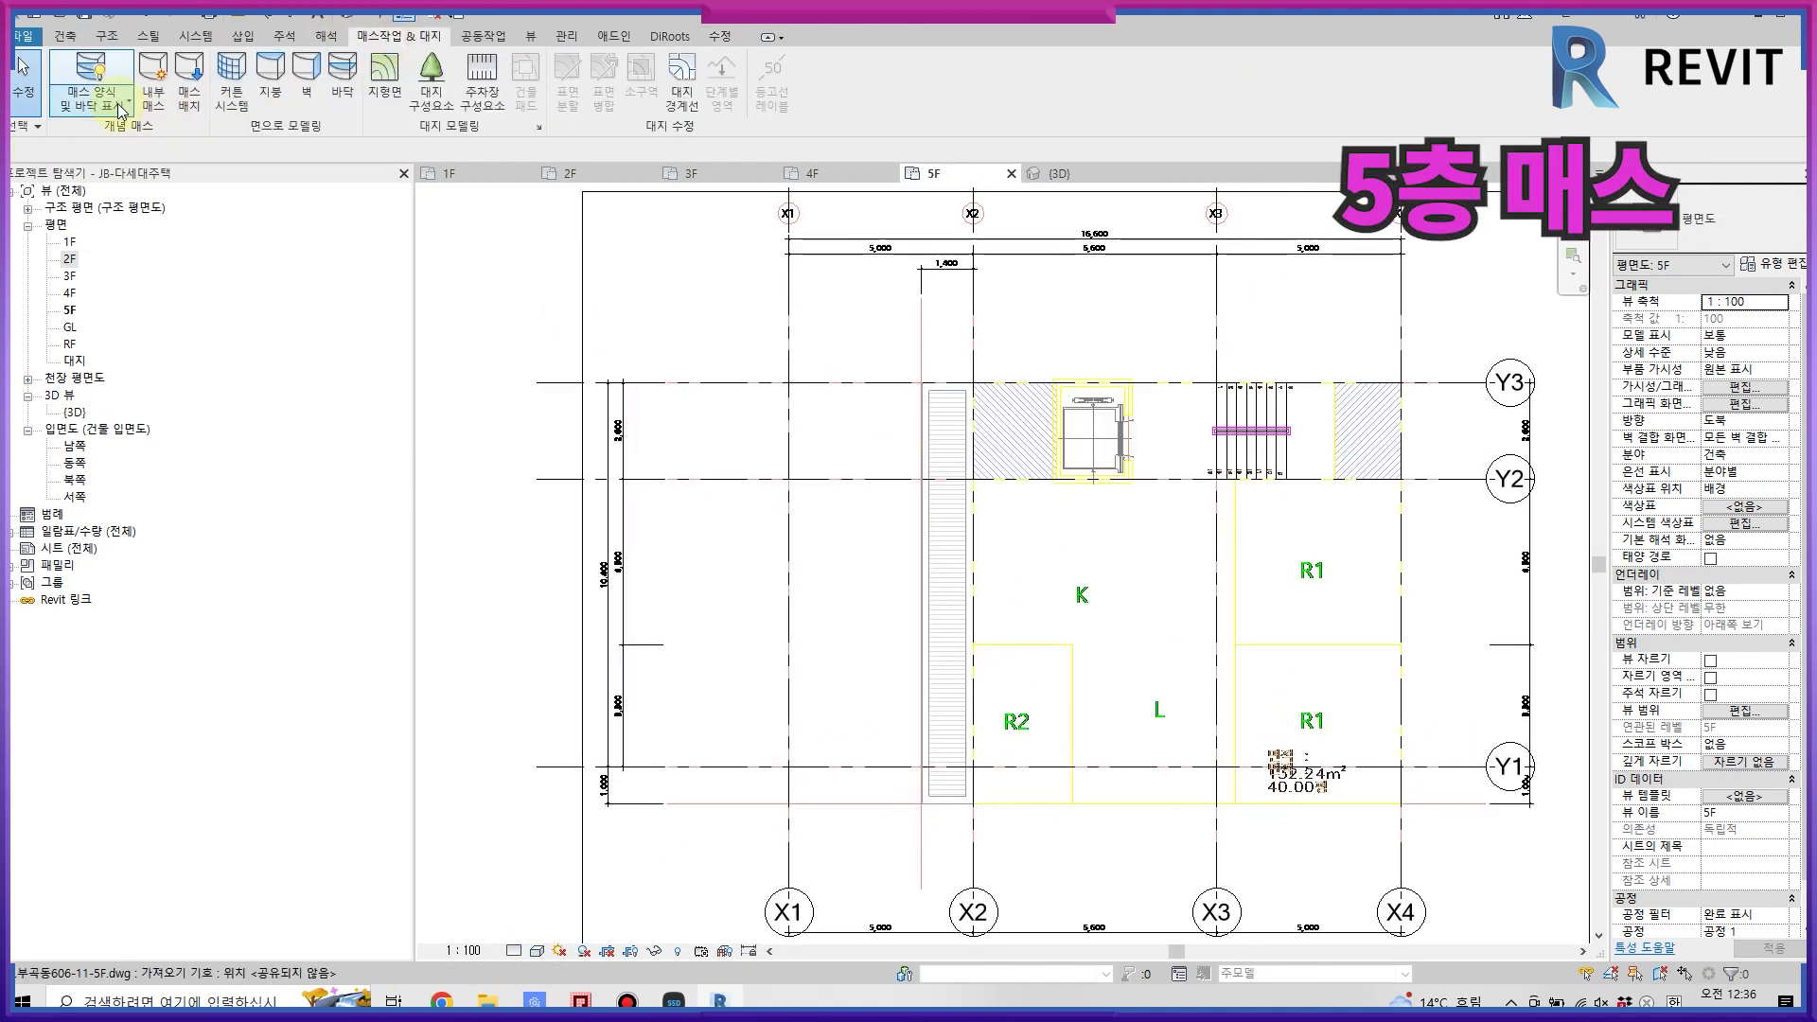
{"action": "left_click", "coordinate": [153, 80]}
{"action": "key", "text": "Return"}
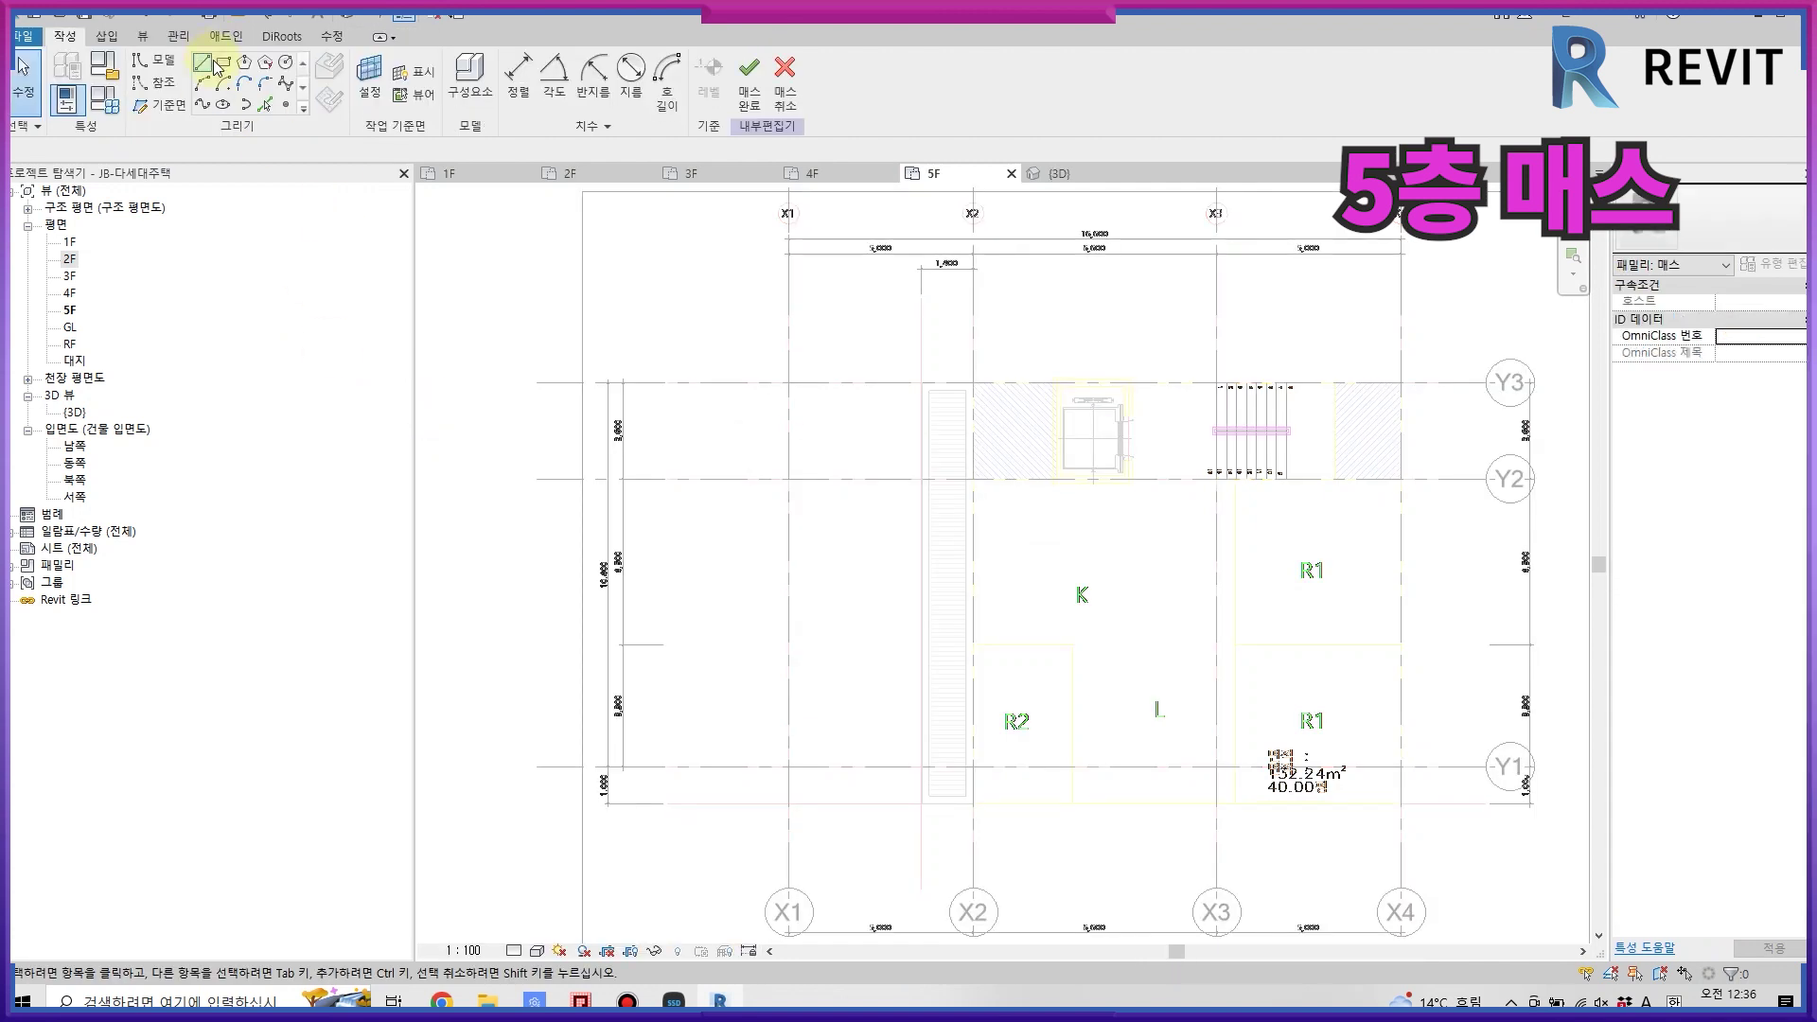
{"action": "left_click", "coordinate": [961, 372]}
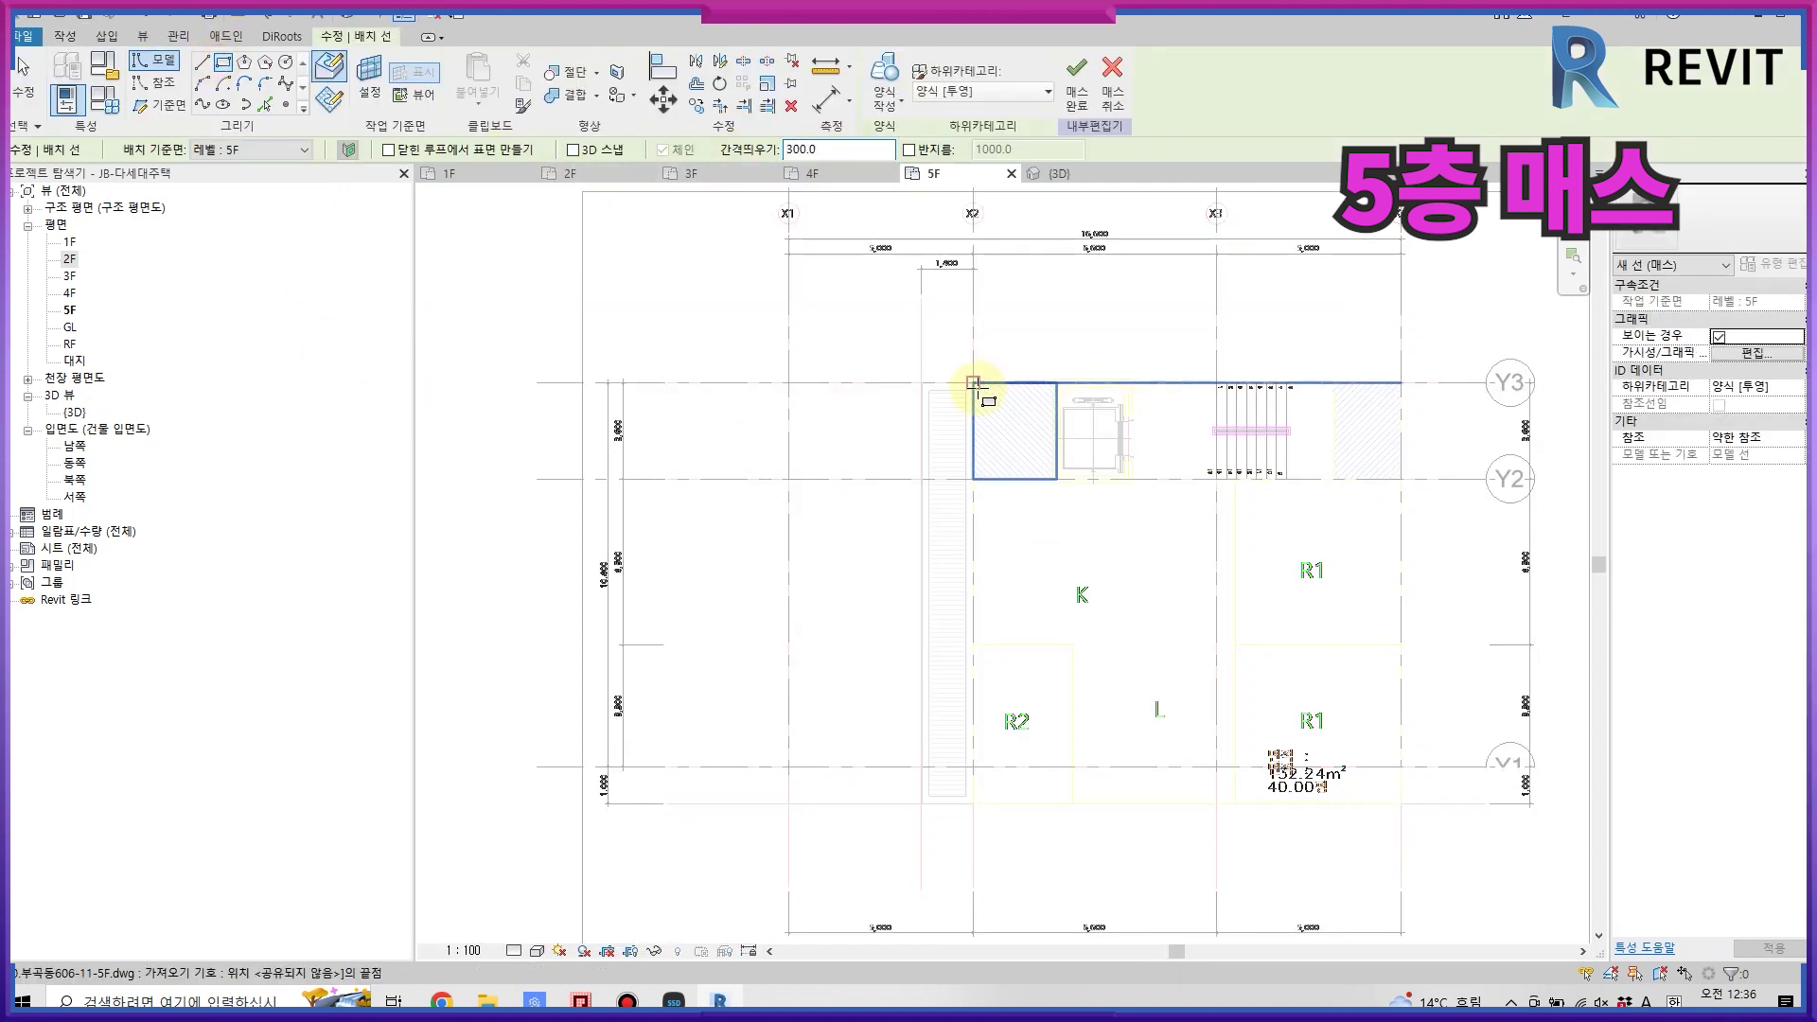
{"action": "left_click", "coordinate": [1331, 705]}
{"action": "left_click", "coordinate": [1076, 76]}
- Turn the rectangle loop into a solid form, set its height, and finish the mass
{"action": "left_click", "coordinate": [753, 81]}
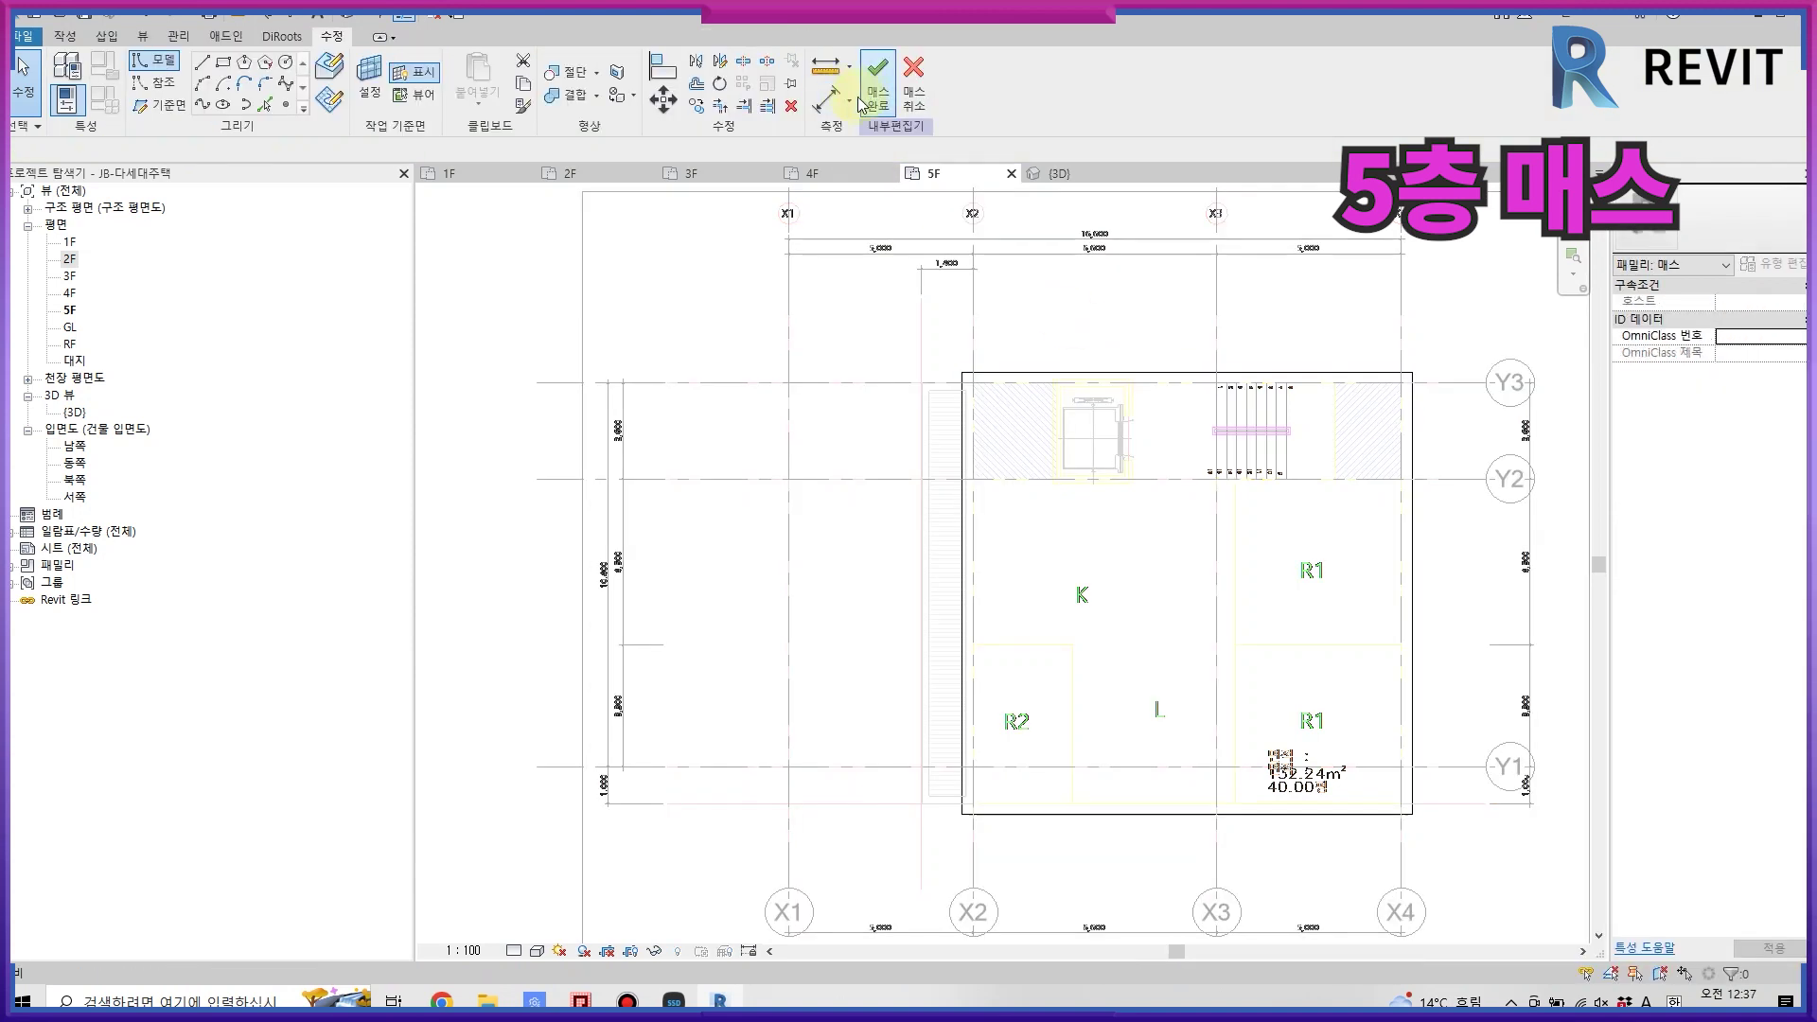
{"action": "key", "text": "Tab"}
{"action": "left_click", "coordinate": [1007, 373]}
{"action": "left_click", "coordinate": [888, 112]}
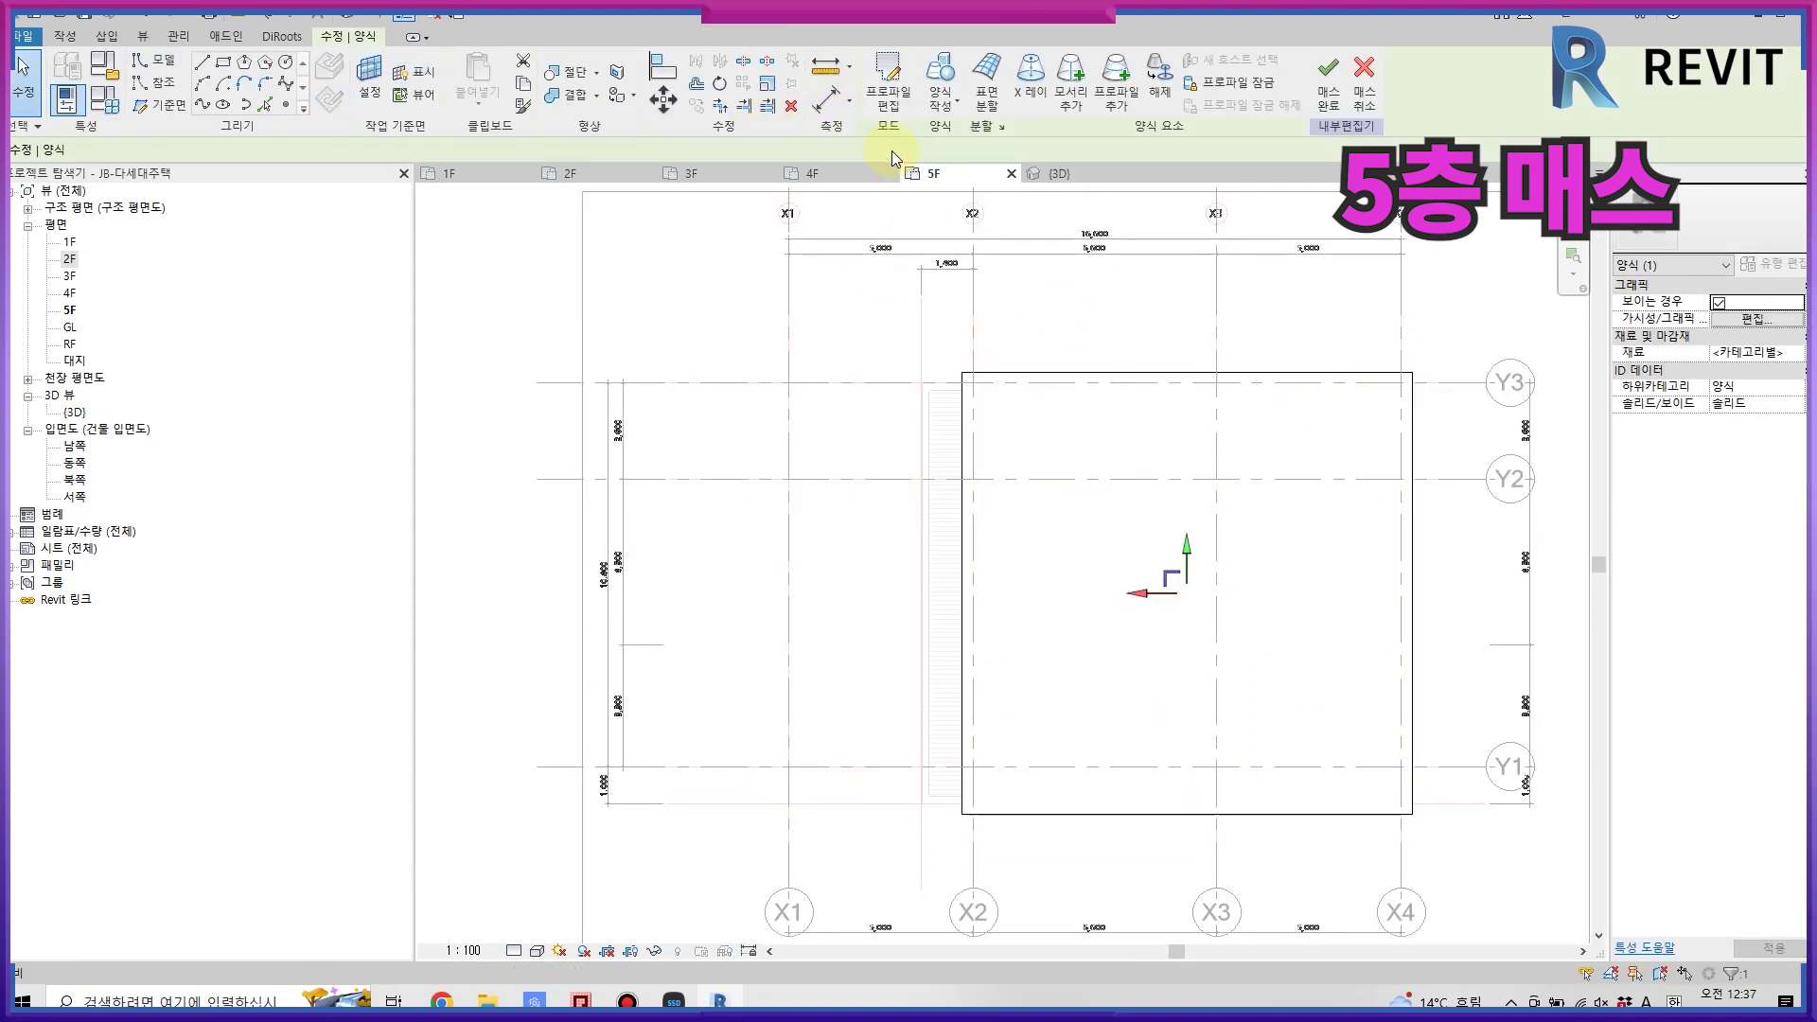
{"action": "left_click", "coordinate": [1046, 174]}
{"action": "left_click", "coordinate": [891, 473]}
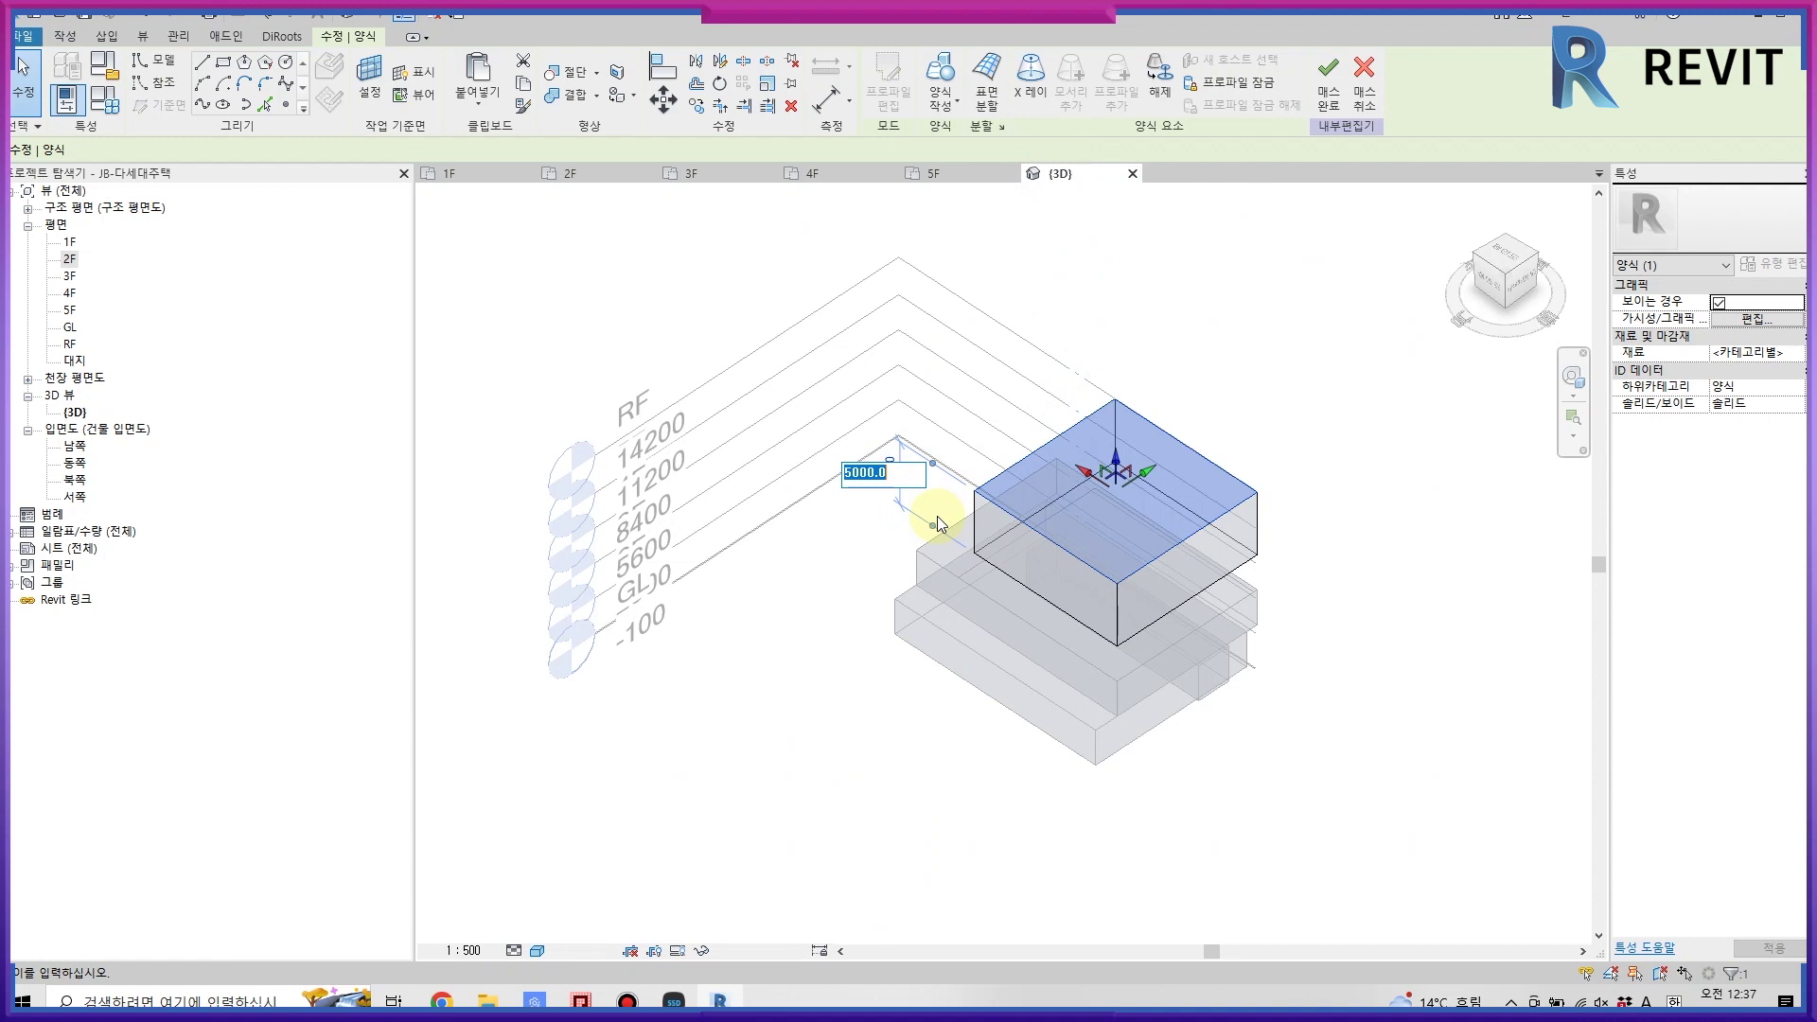
{"action": "type", "text": "0"}
{"action": "key", "text": "Return"}
{"action": "left_click", "coordinate": [1329, 95]}
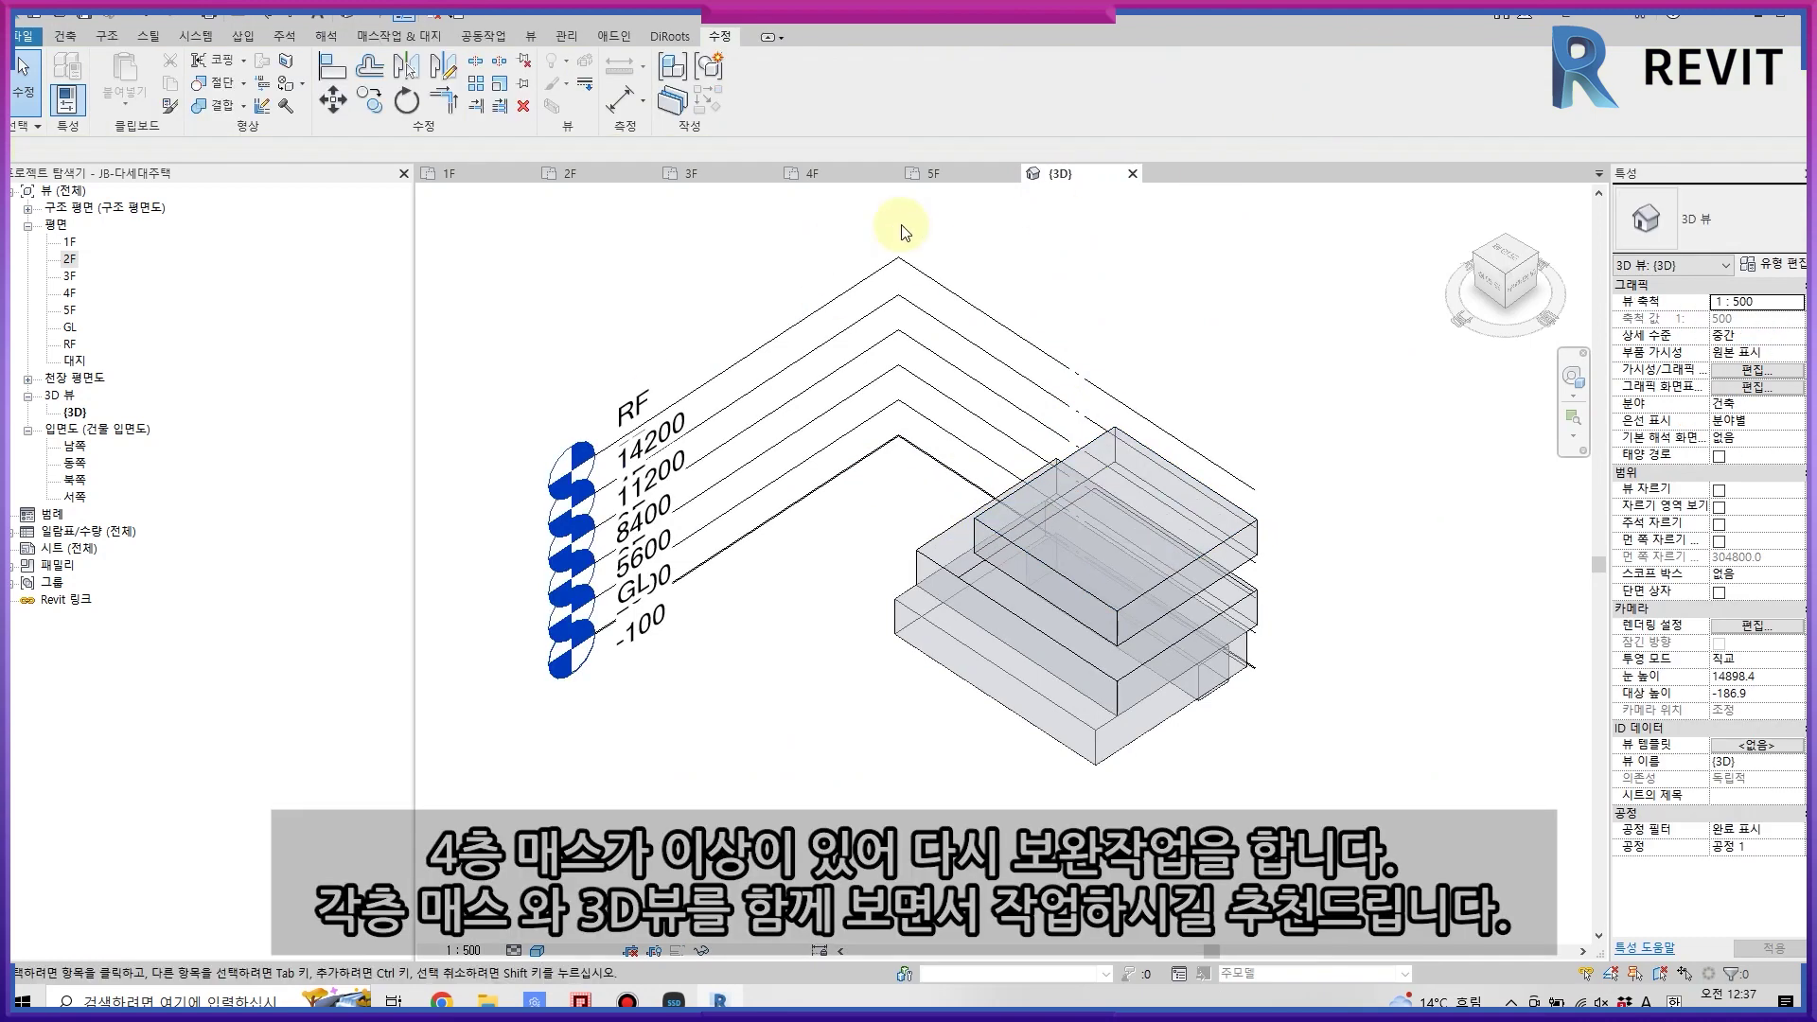
- On the 4F plan, edit the 4F mass and offset its upper footprint edge 300 outward
{"action": "left_click", "coordinate": [962, 180]}
{"action": "left_click", "coordinate": [850, 180]}
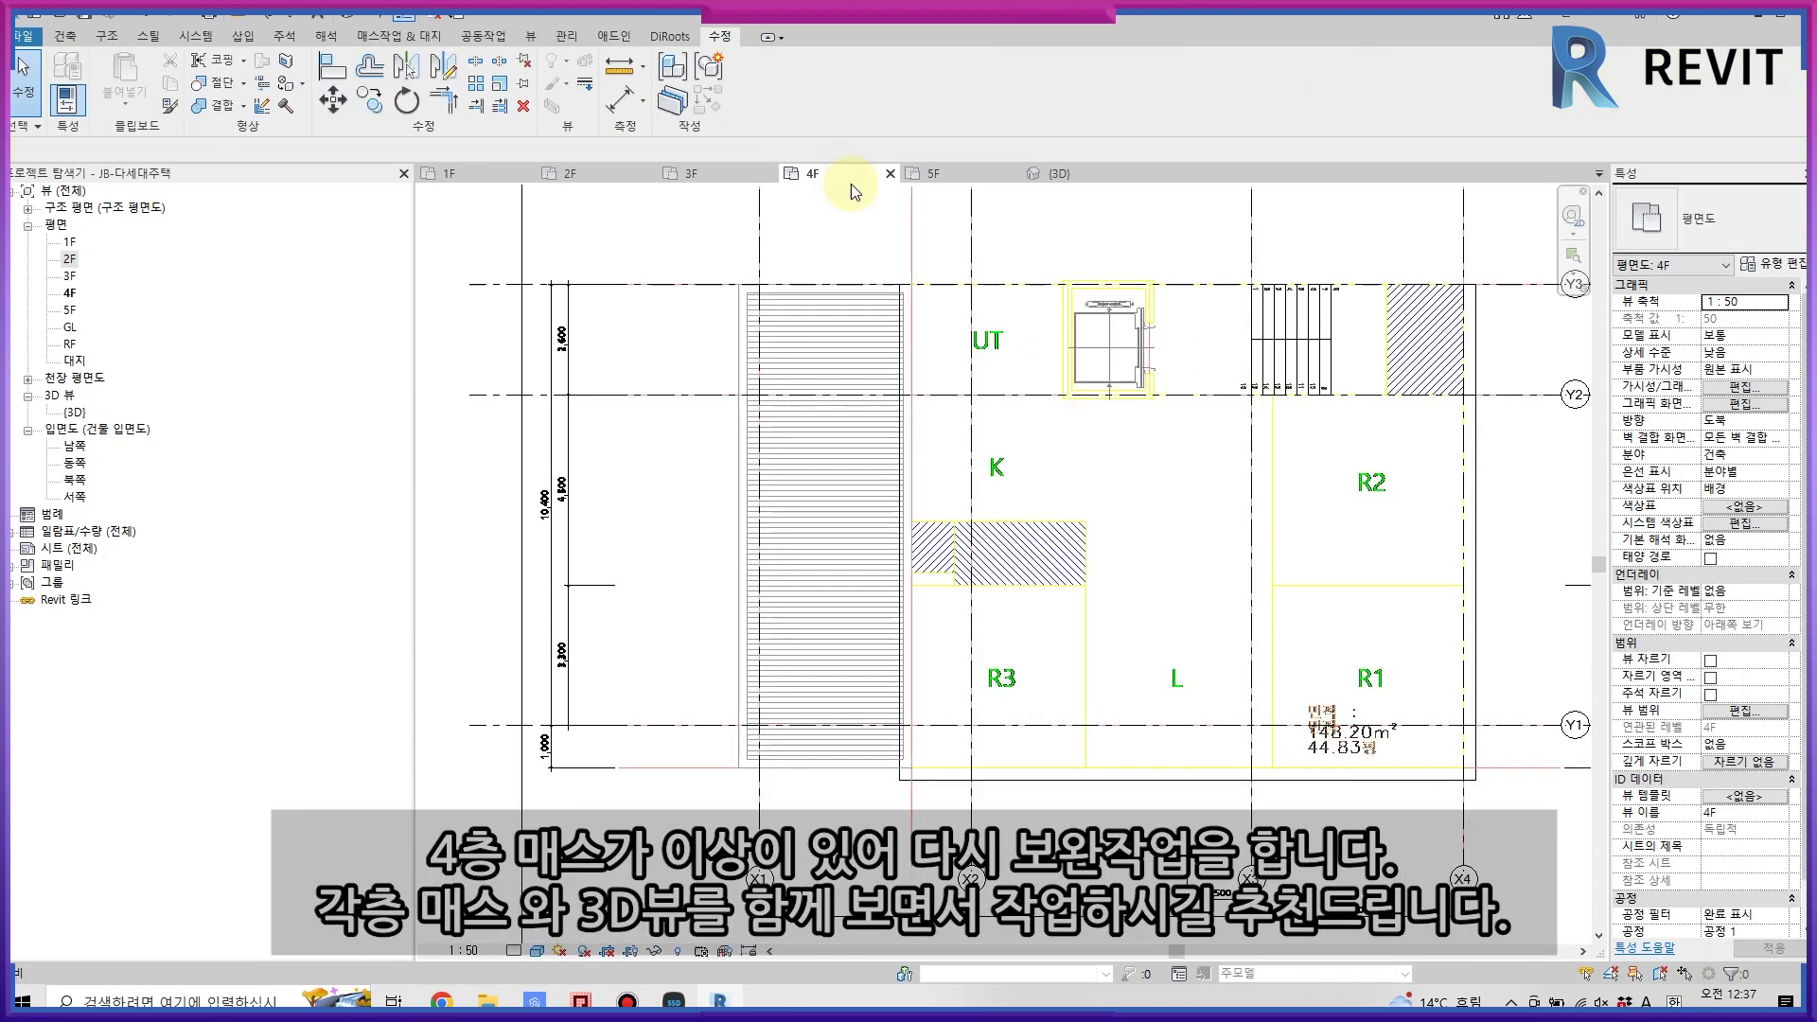
{"action": "left_click", "coordinate": [973, 282]}
{"action": "left_click", "coordinate": [753, 85]}
{"action": "left_click", "coordinate": [946, 284]}
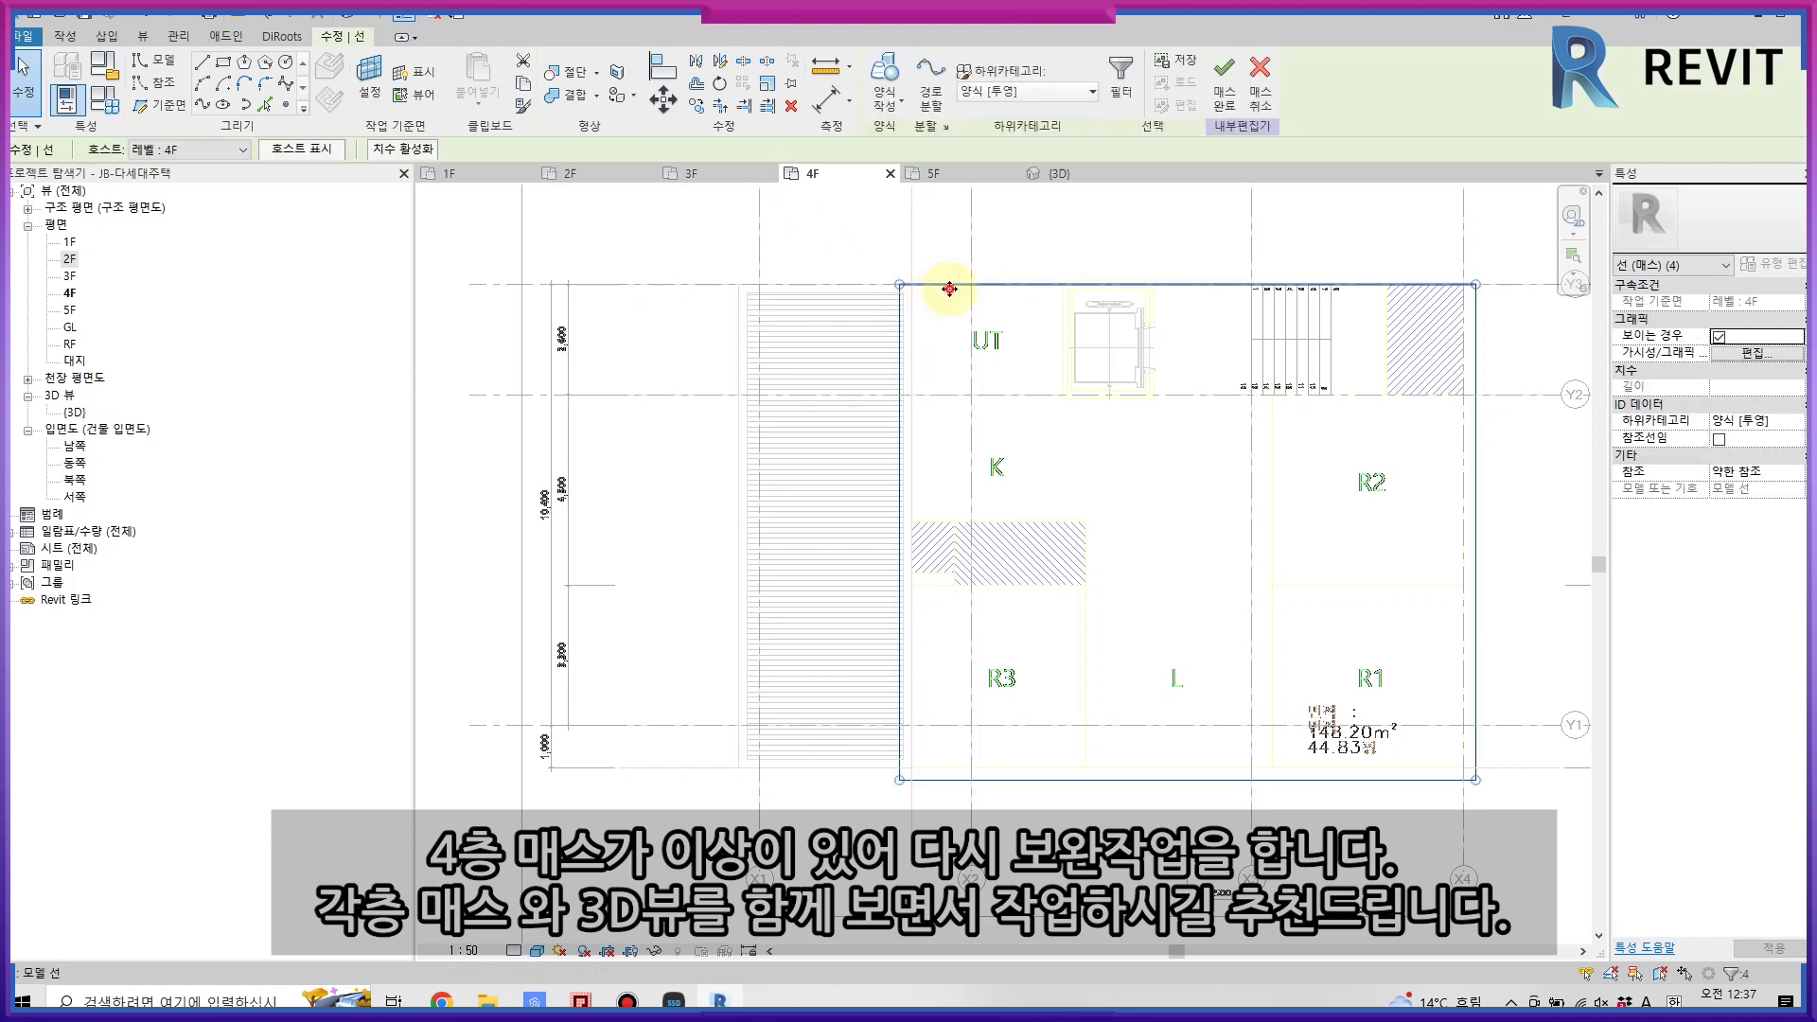
{"action": "scroll", "coordinate": [993, 303], "scroll_direction": "up", "scroll_amount": 2}
{"action": "left_click", "coordinate": [1013, 284]}
{"action": "left_click_drag", "start_coordinate": [1042, 275], "coordinate": [1142, 236]}
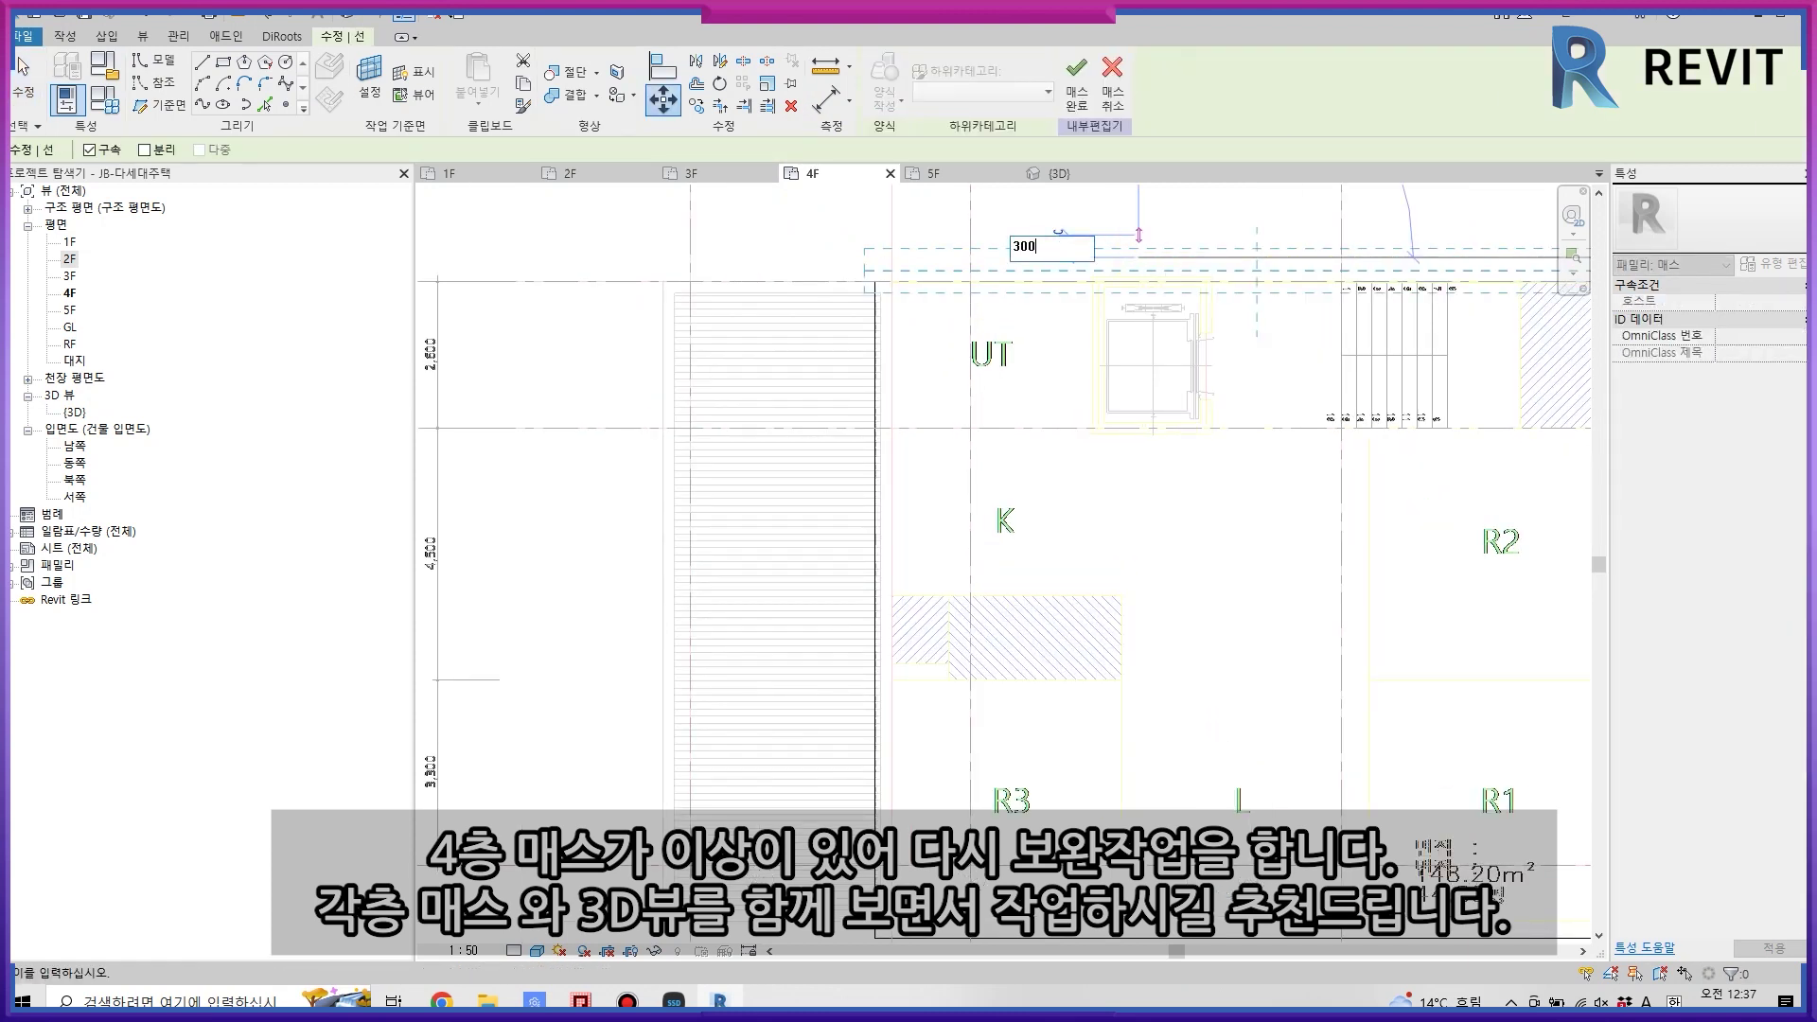
{"action": "key", "text": "Return"}
- Create a solid form from the footprint lines with height 2800 in 3D and finish
{"action": "key", "text": "Tab"}
{"action": "left_click", "coordinate": [1014, 256]}
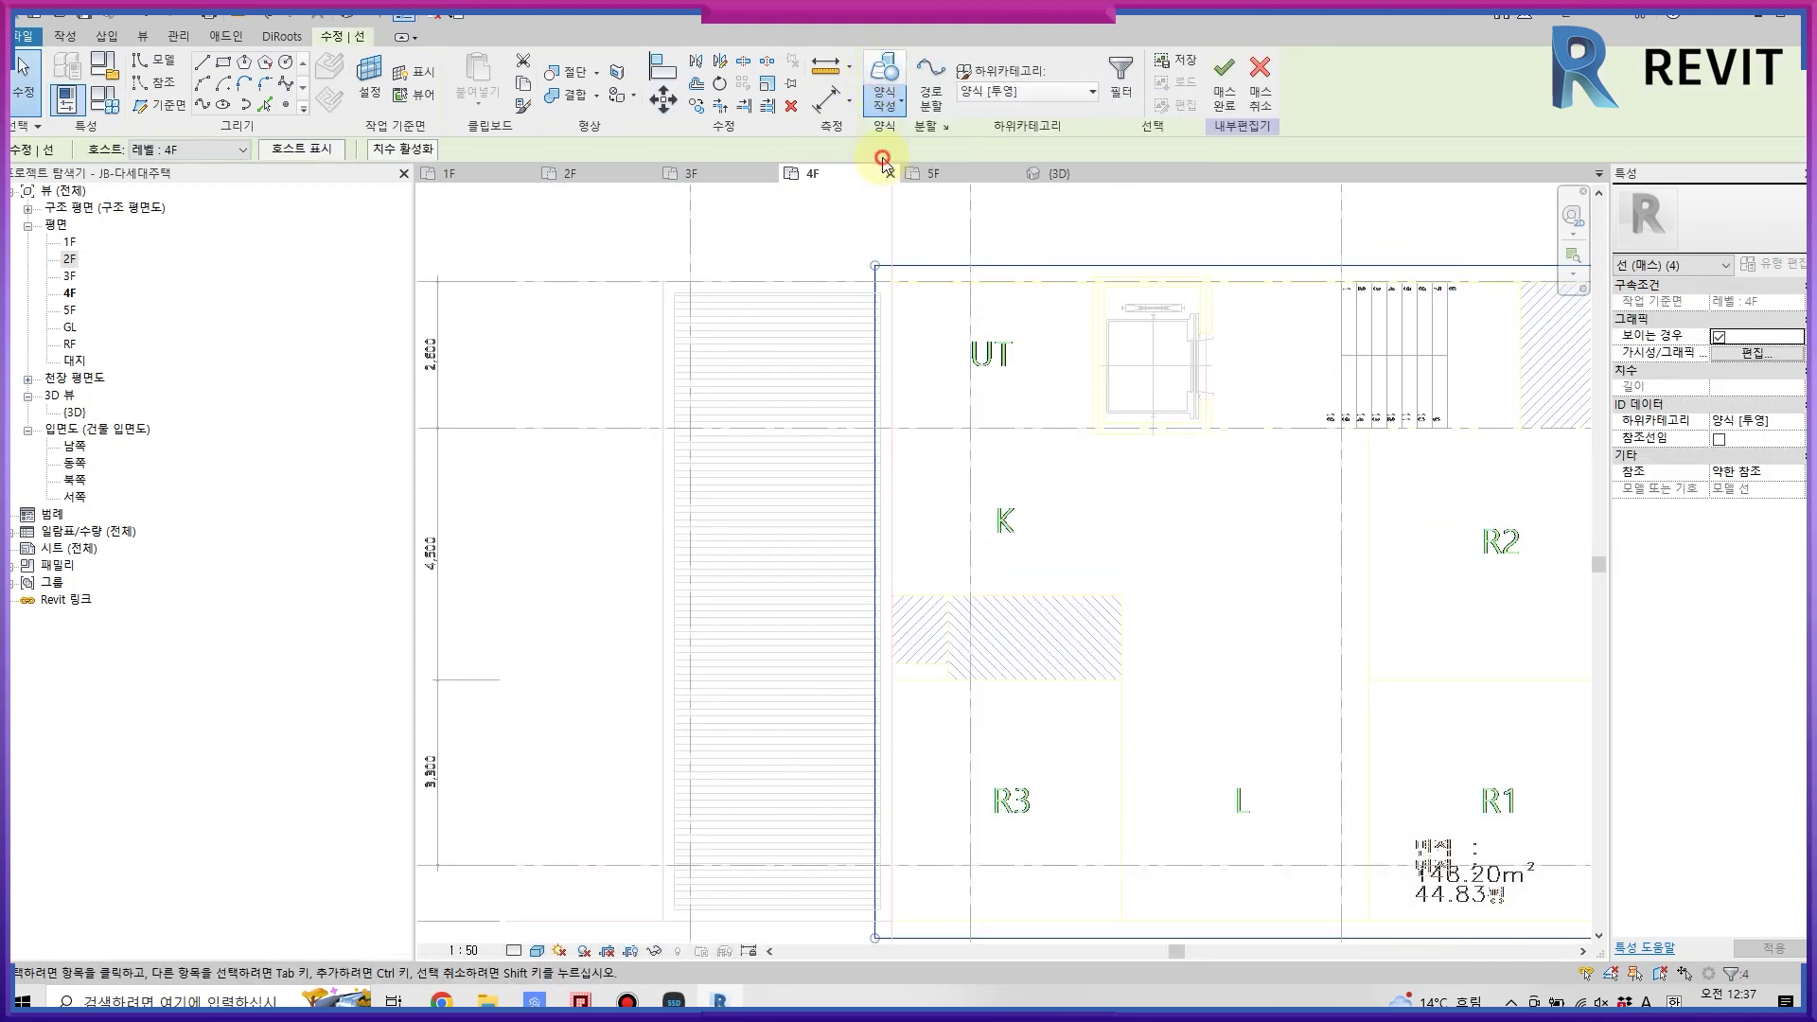
{"action": "left_click", "coordinate": [930, 190]}
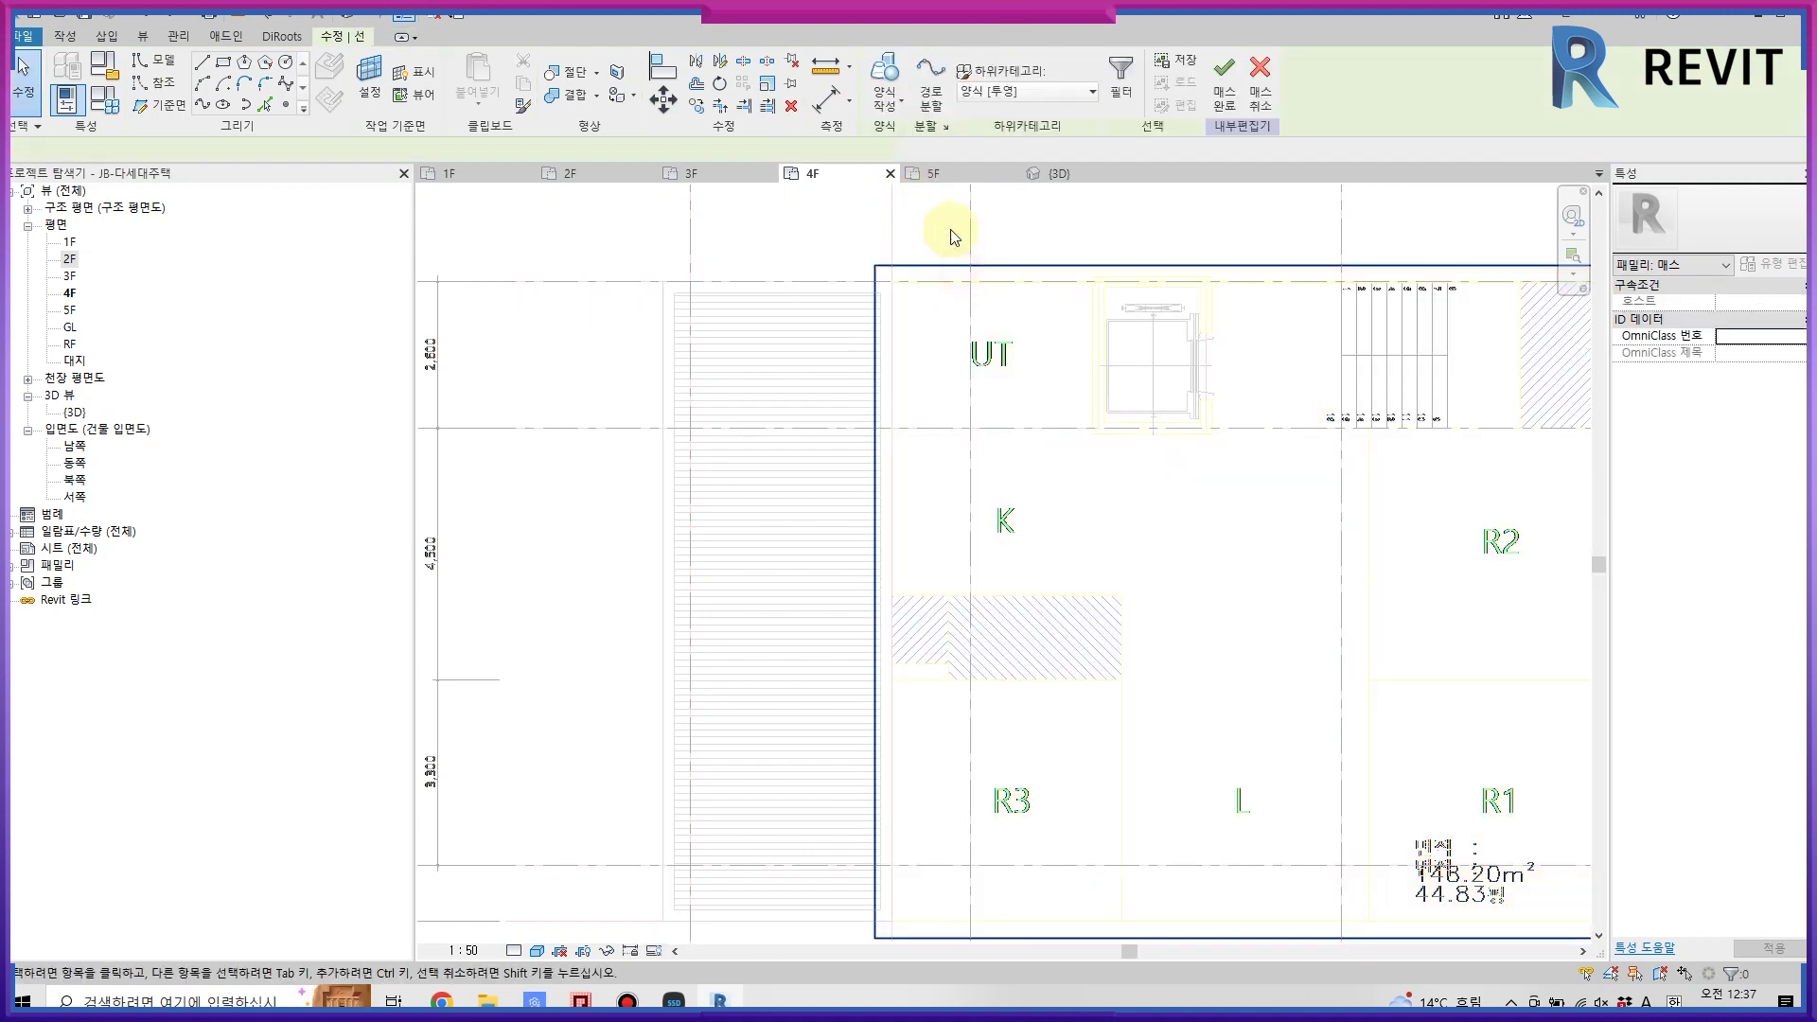
{"action": "left_click", "coordinate": [890, 99]}
{"action": "left_click", "coordinate": [909, 138]}
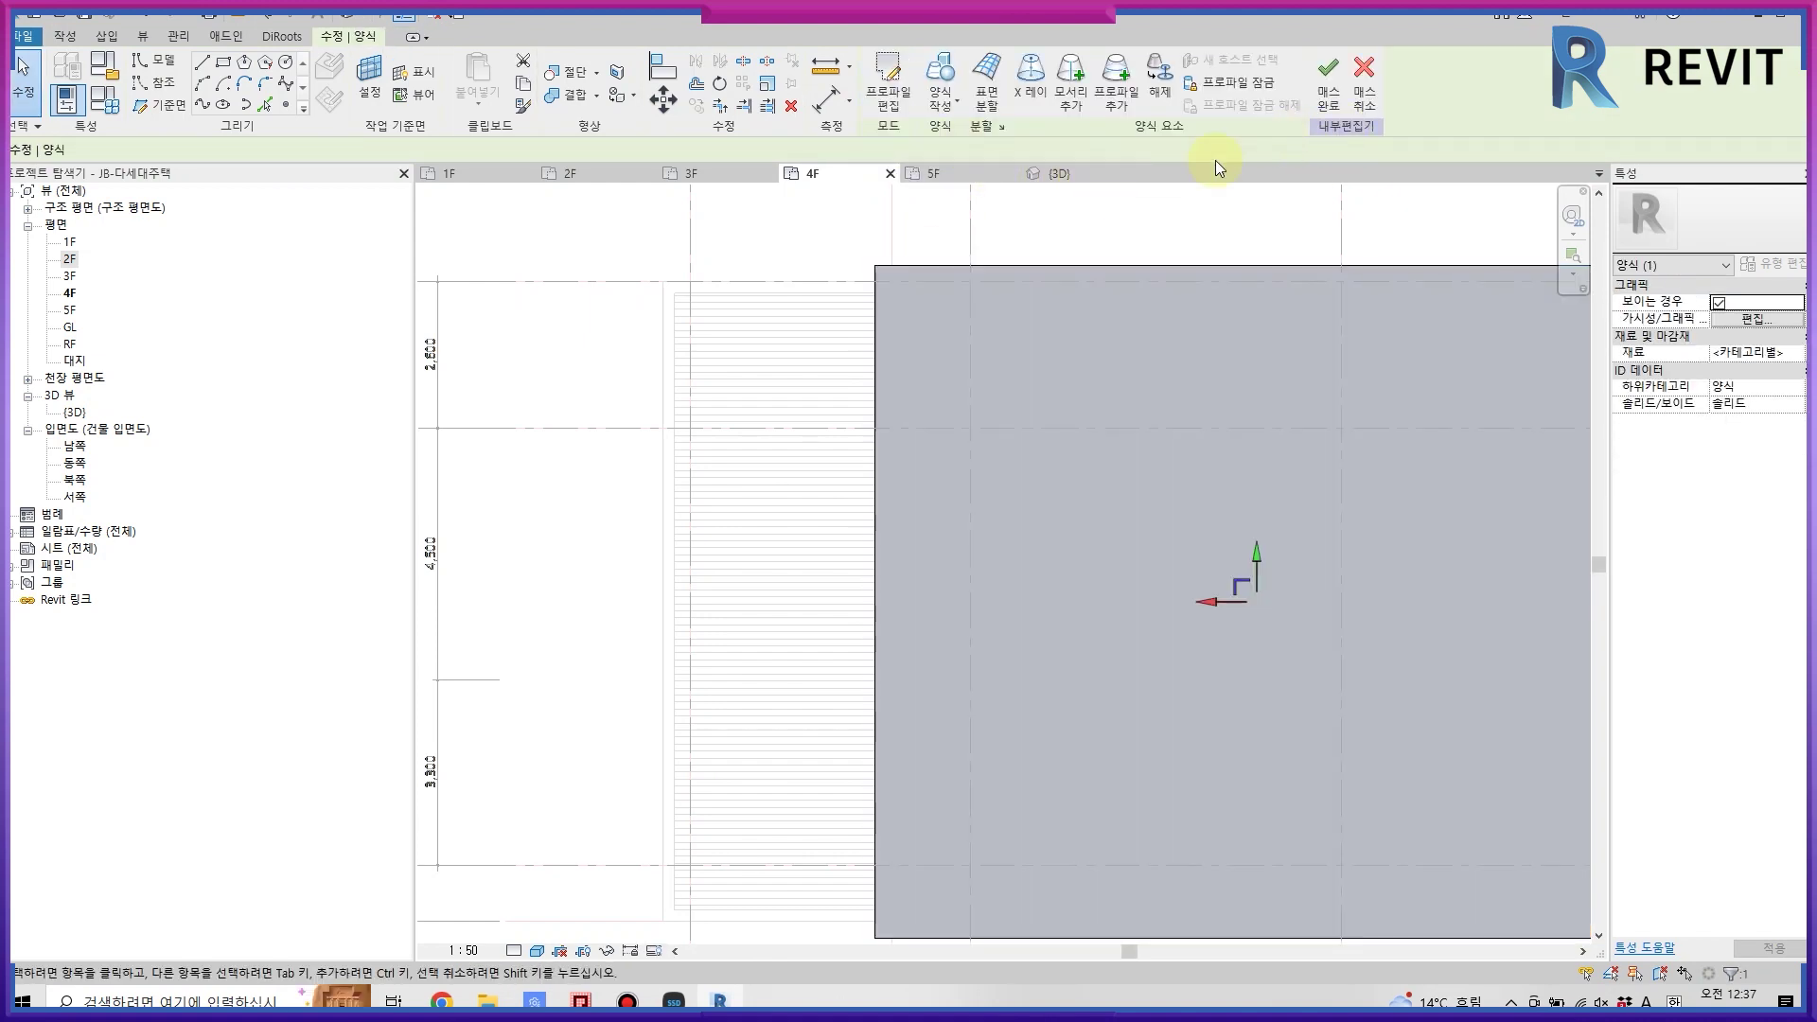
{"action": "left_click", "coordinate": [1034, 174]}
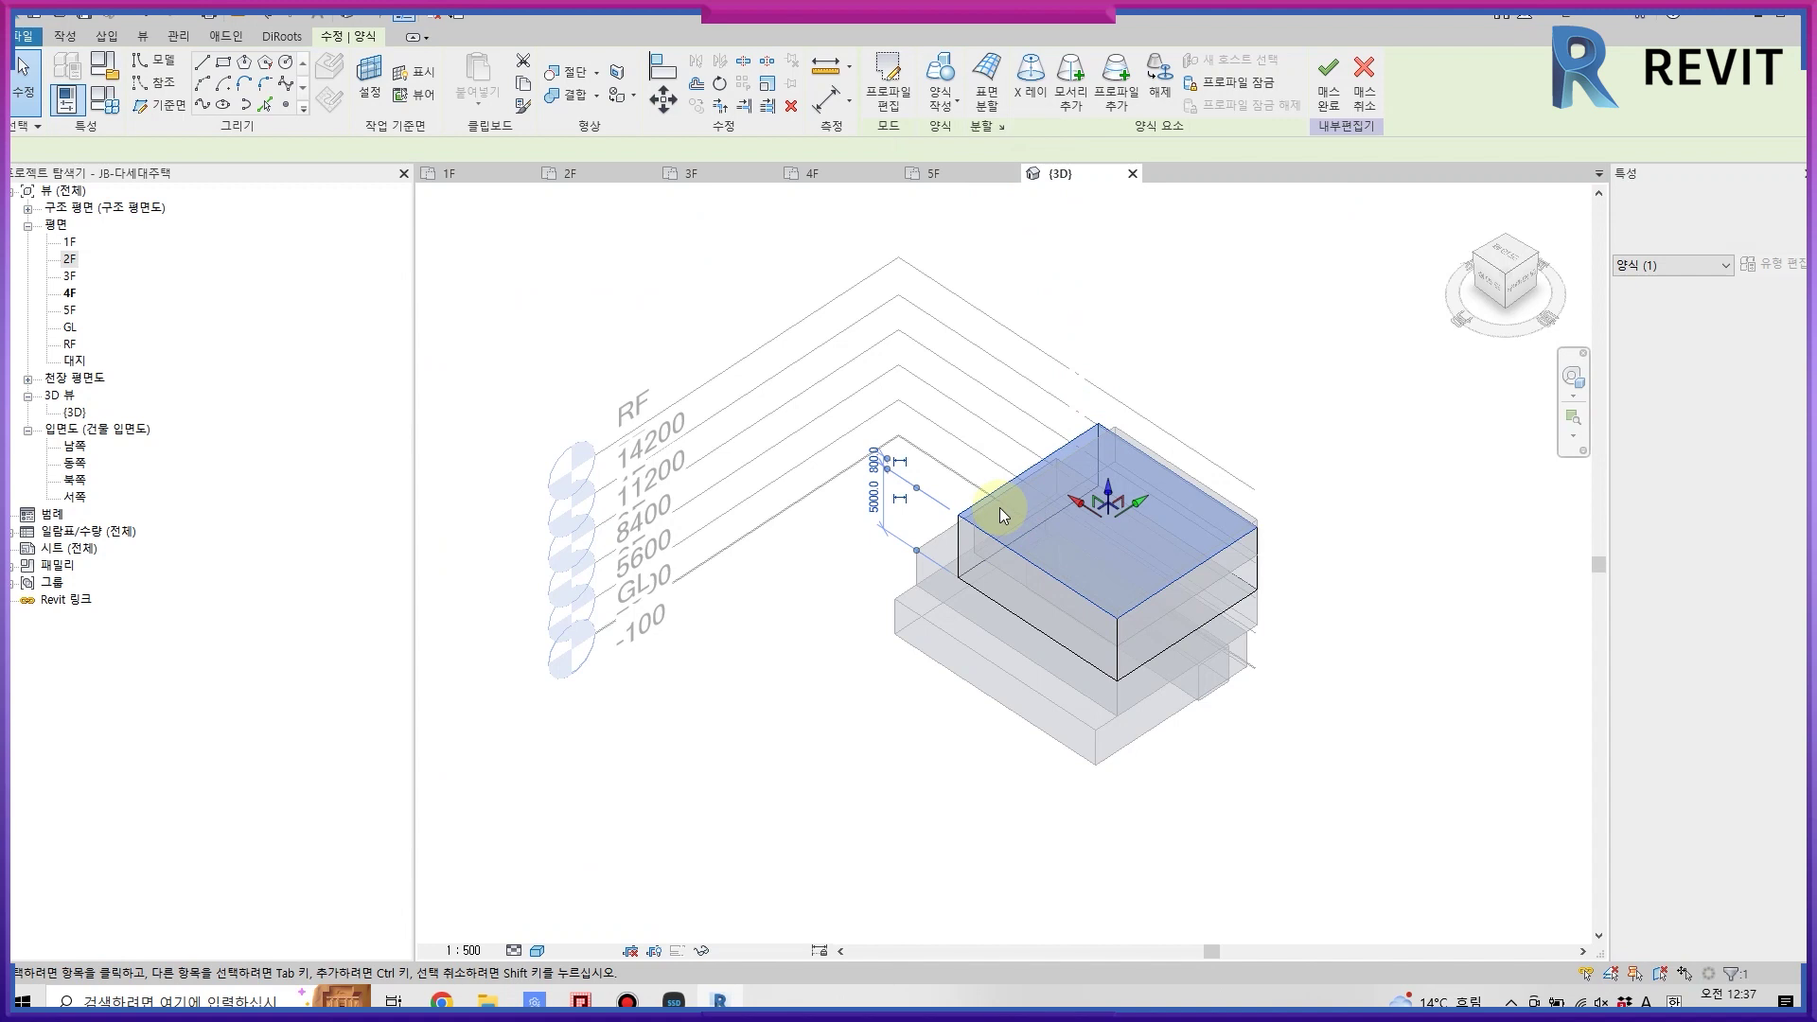
{"action": "left_click", "coordinate": [874, 488]}
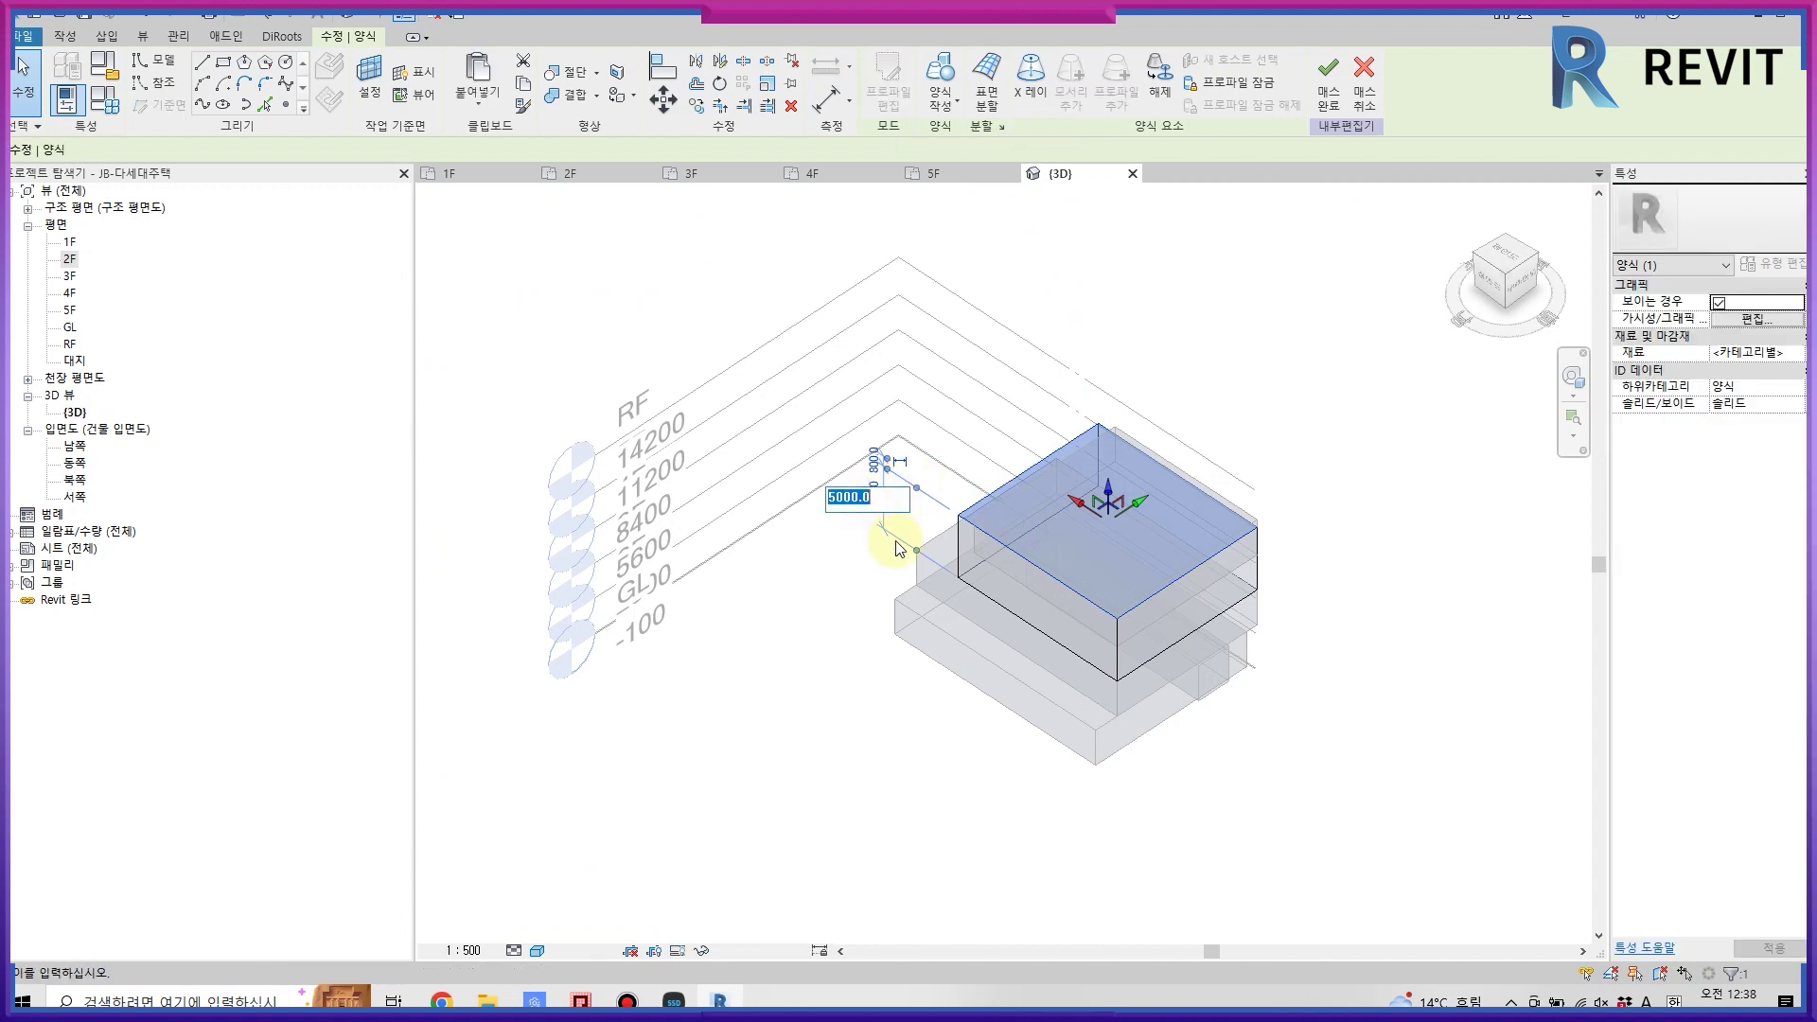
{"action": "type", "text": "3000"}
{"action": "key", "text": "Return"}
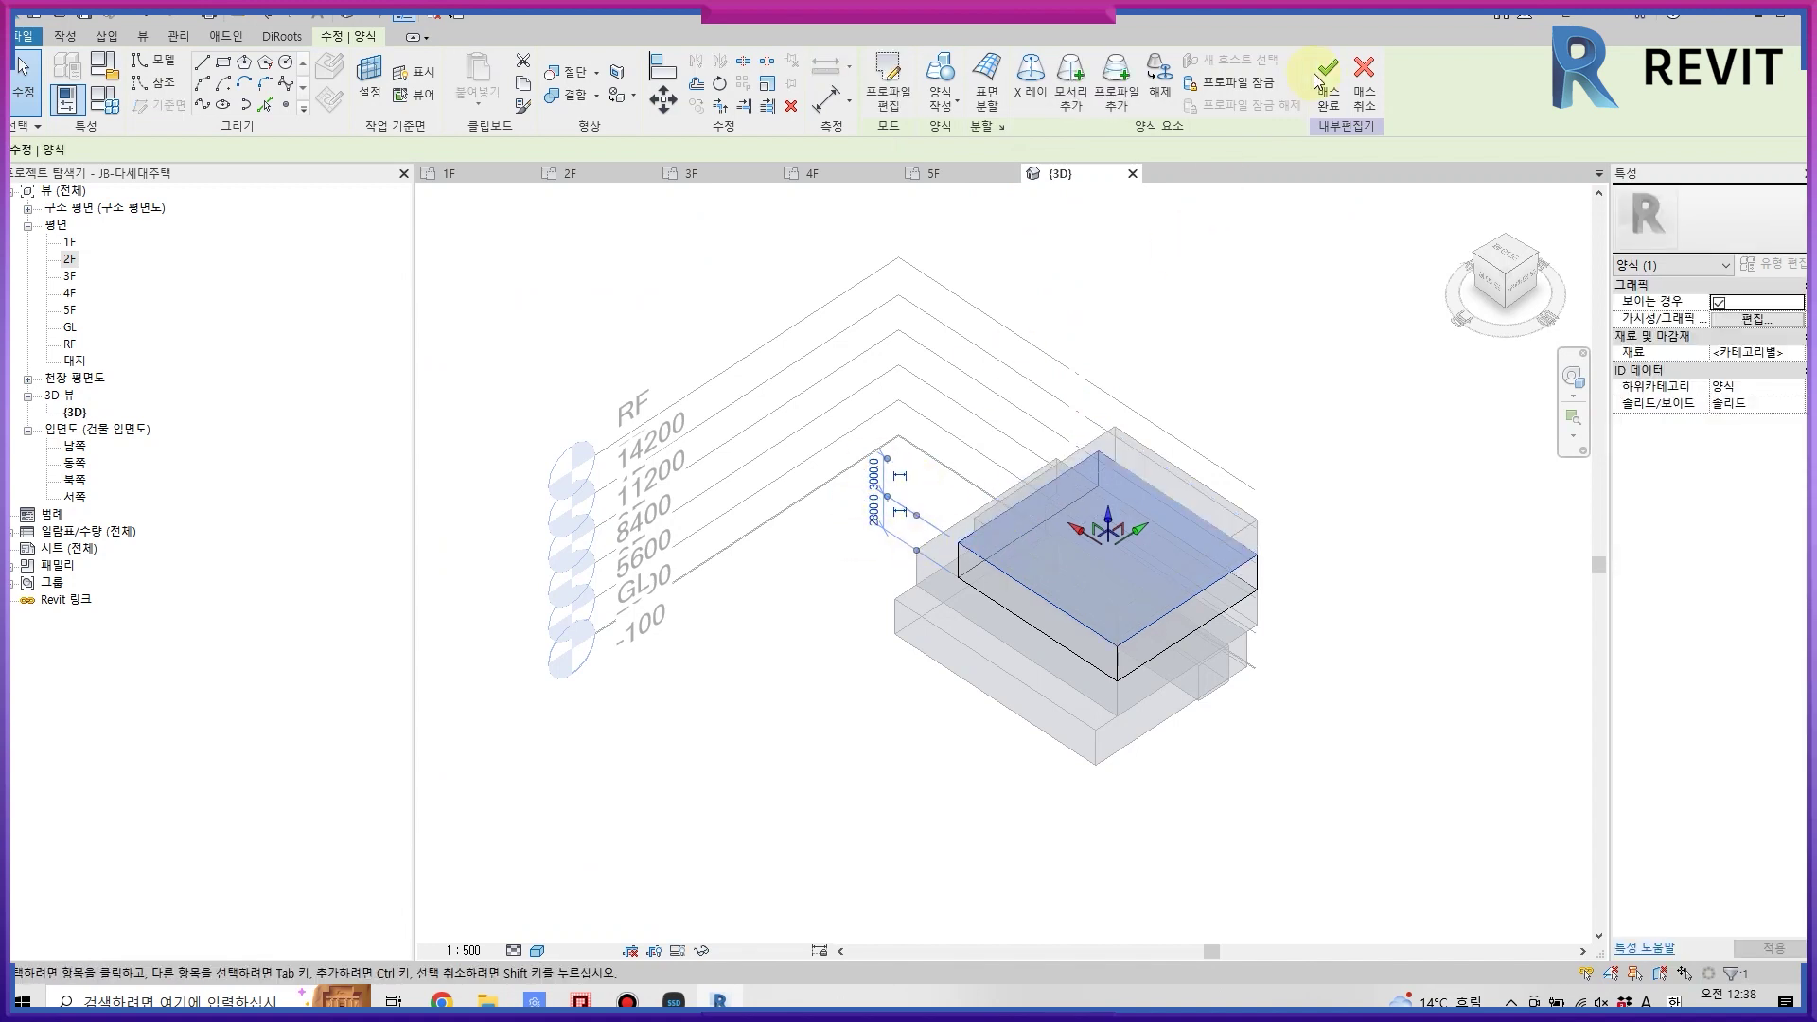
{"action": "left_click", "coordinate": [1329, 85]}
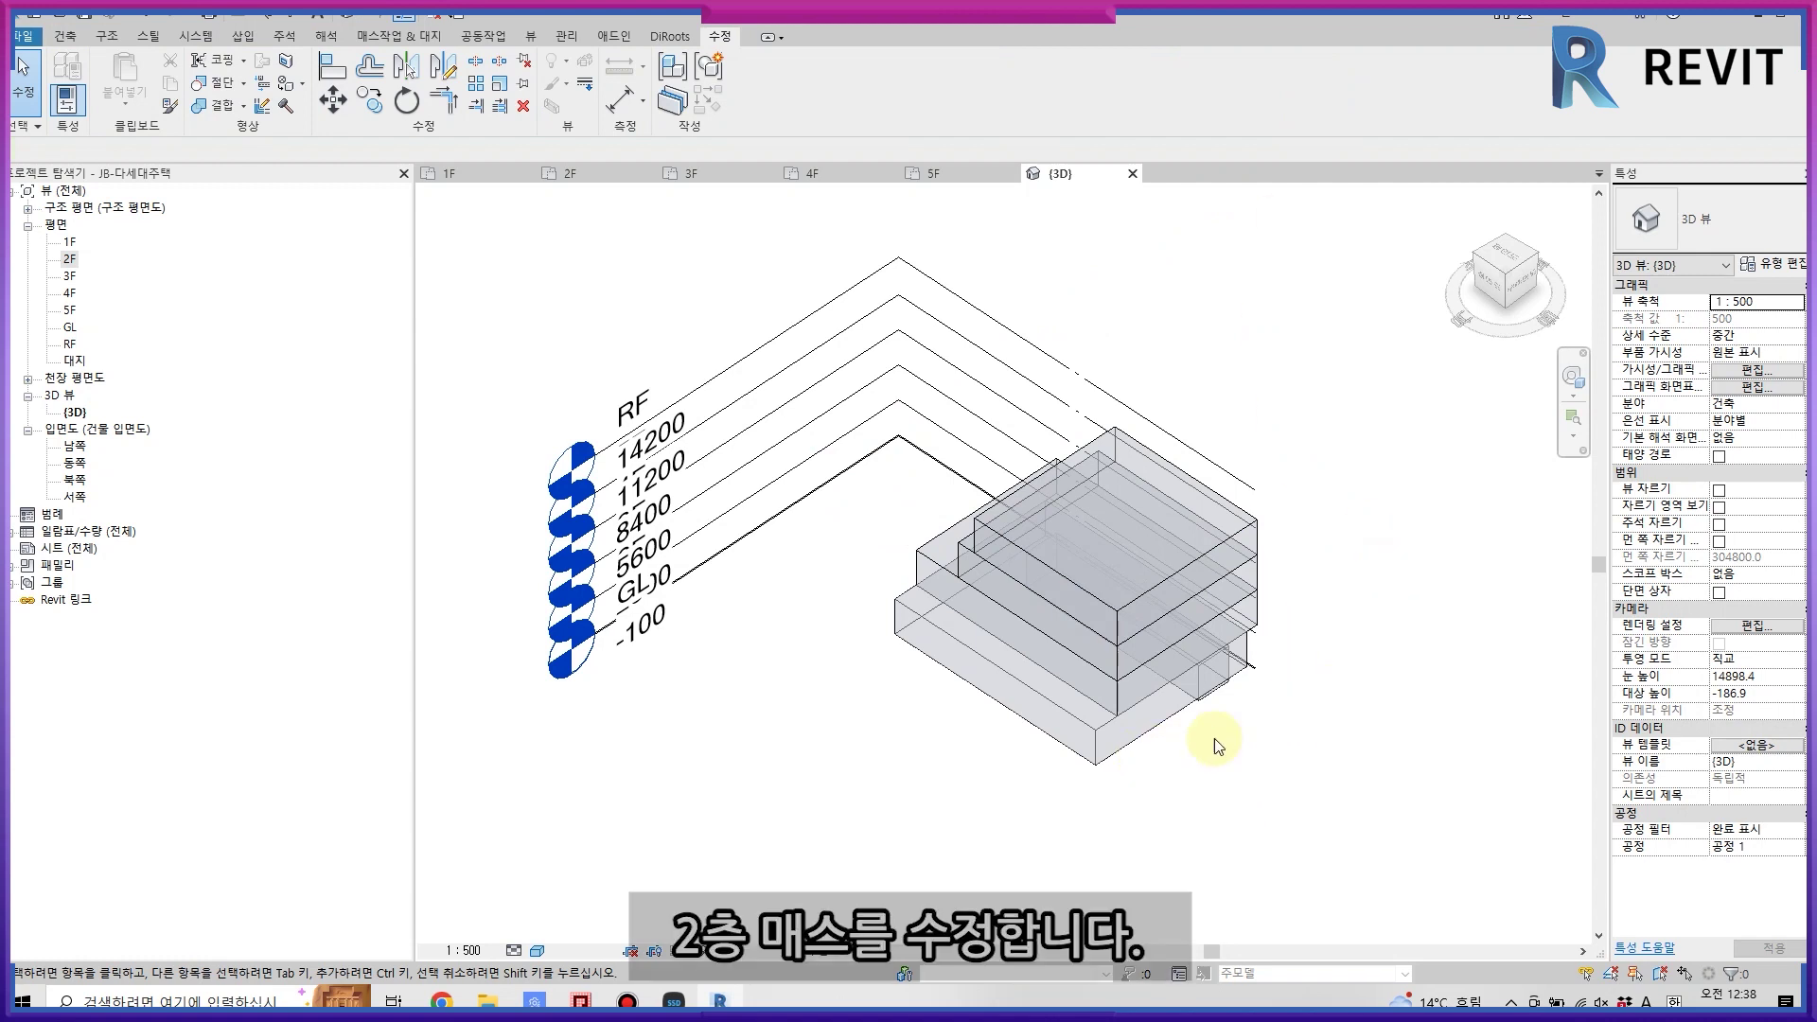
{"action": "left_click", "coordinate": [1105, 743]}
- On the 2F plan, select the 2F mass and cancel an accidental Move
{"action": "left_click", "coordinate": [573, 173]}
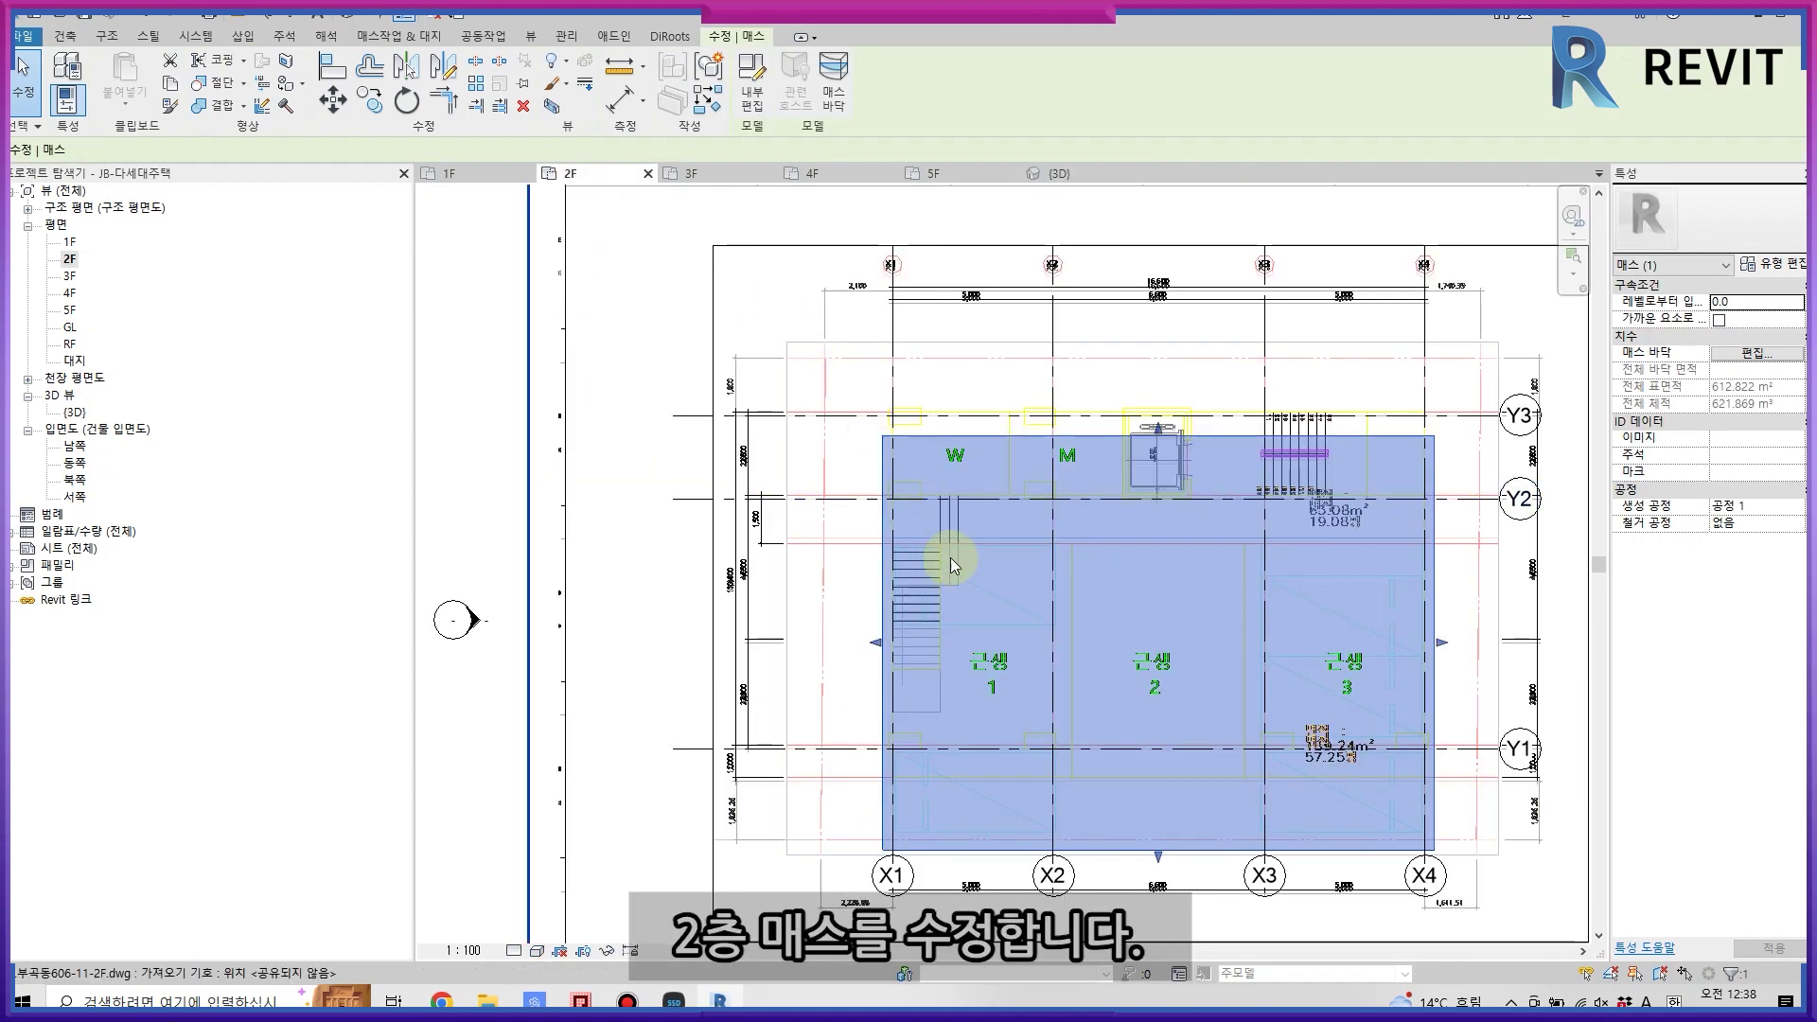
{"action": "left_click", "coordinate": [1012, 458]}
{"action": "key", "text": "m"}
{"action": "key", "text": "v"}
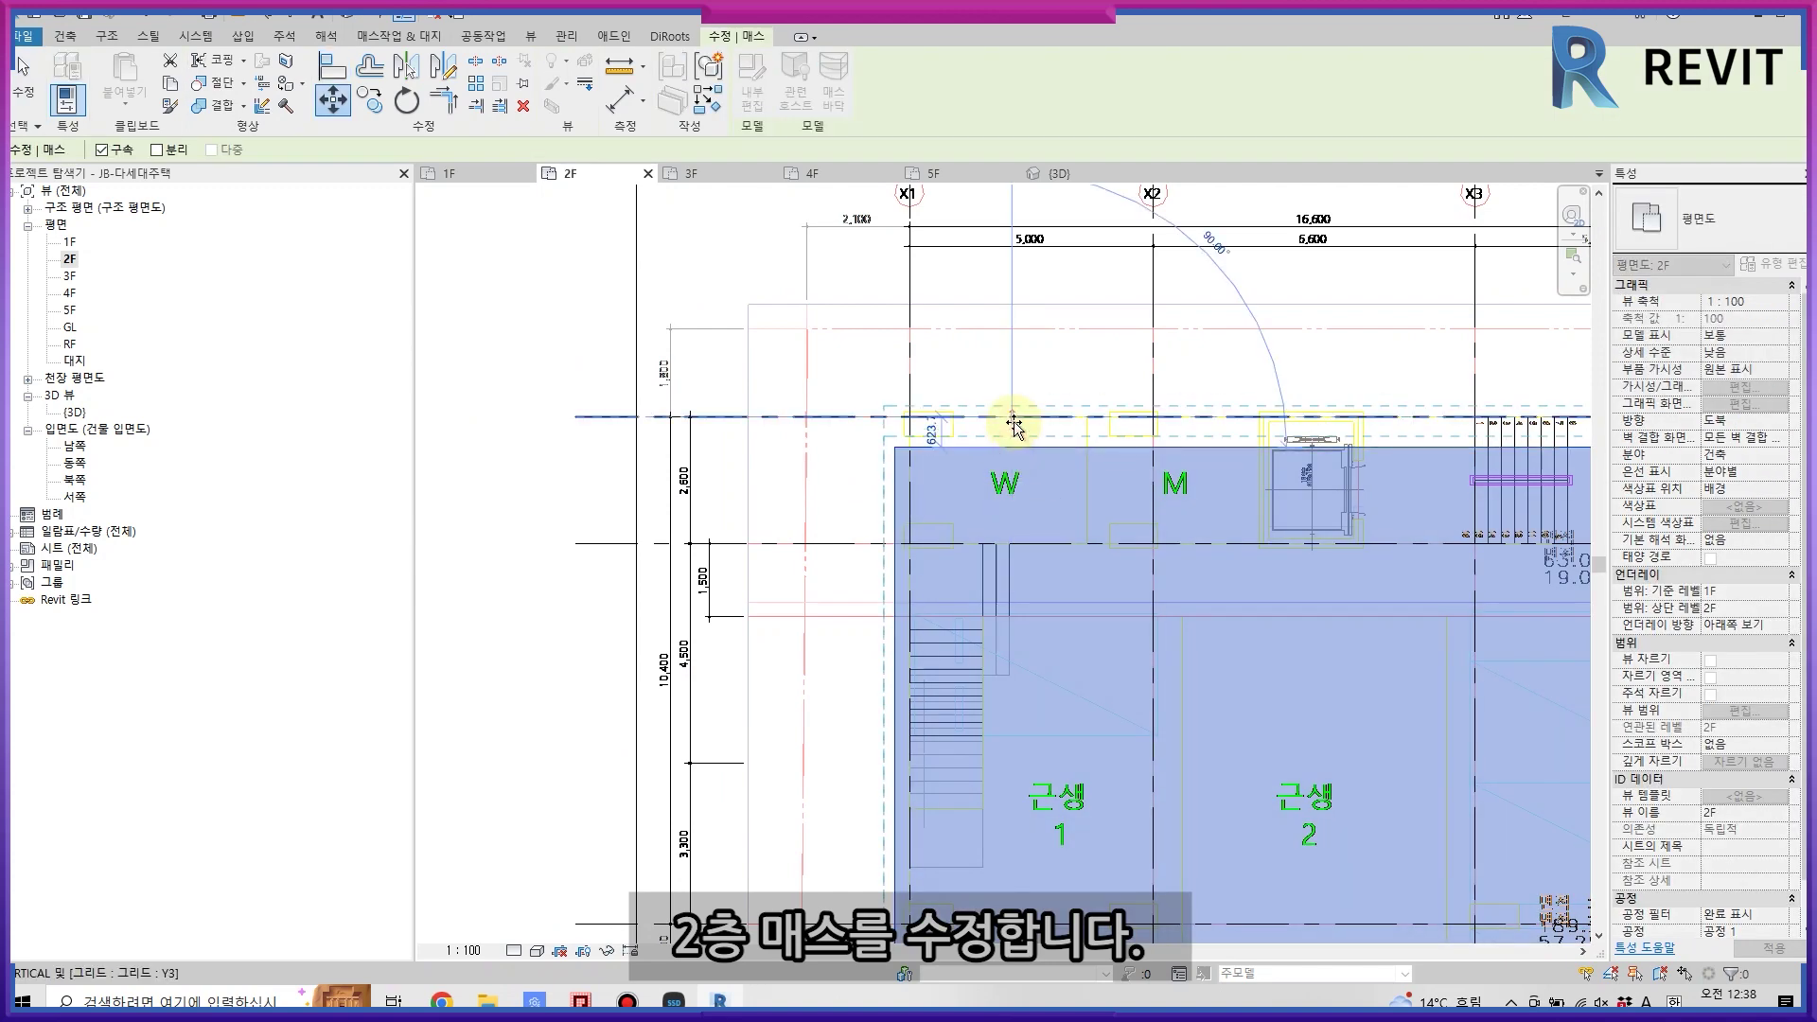
{"action": "key", "text": "Escape"}
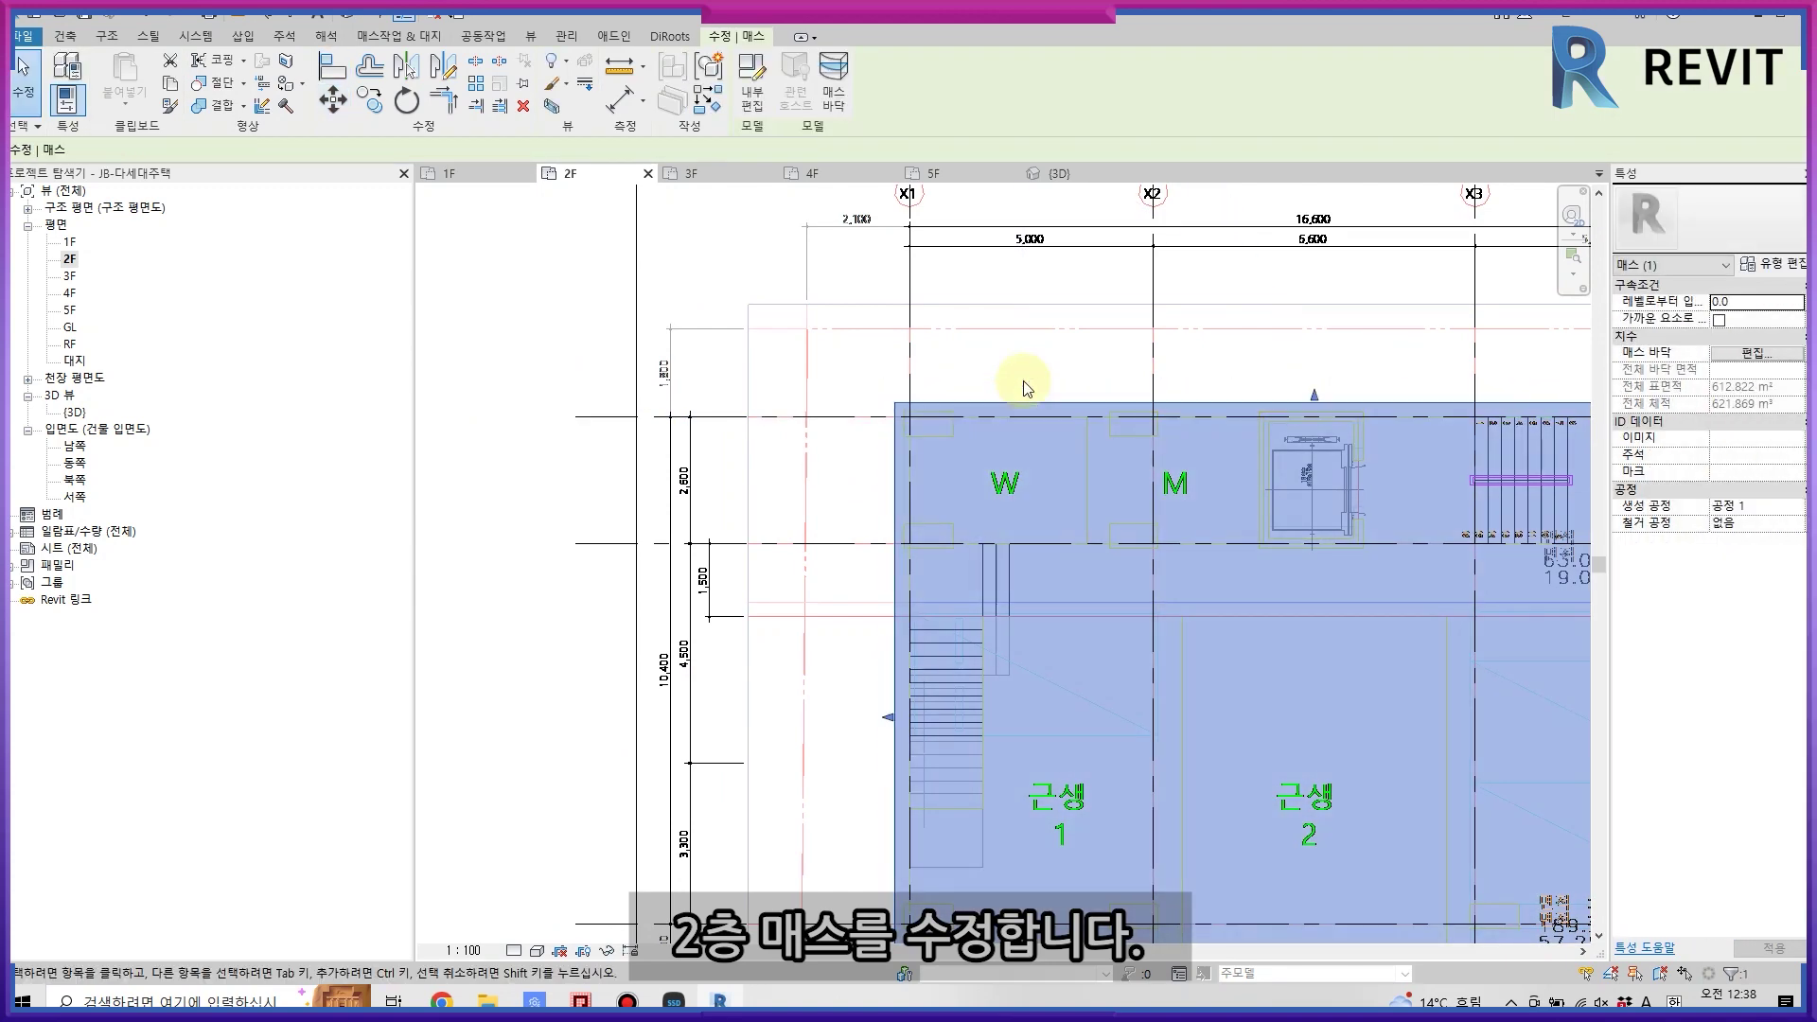
{"action": "key", "text": "Escape"}
{"action": "scroll", "coordinate": [1046, 431], "scroll_direction": "down", "scroll_amount": 3}
{"action": "scroll", "coordinate": [1011, 755], "scroll_direction": "up", "scroll_amount": 3}
{"action": "scroll", "coordinate": [1013, 829], "scroll_direction": "up", "scroll_amount": 2}
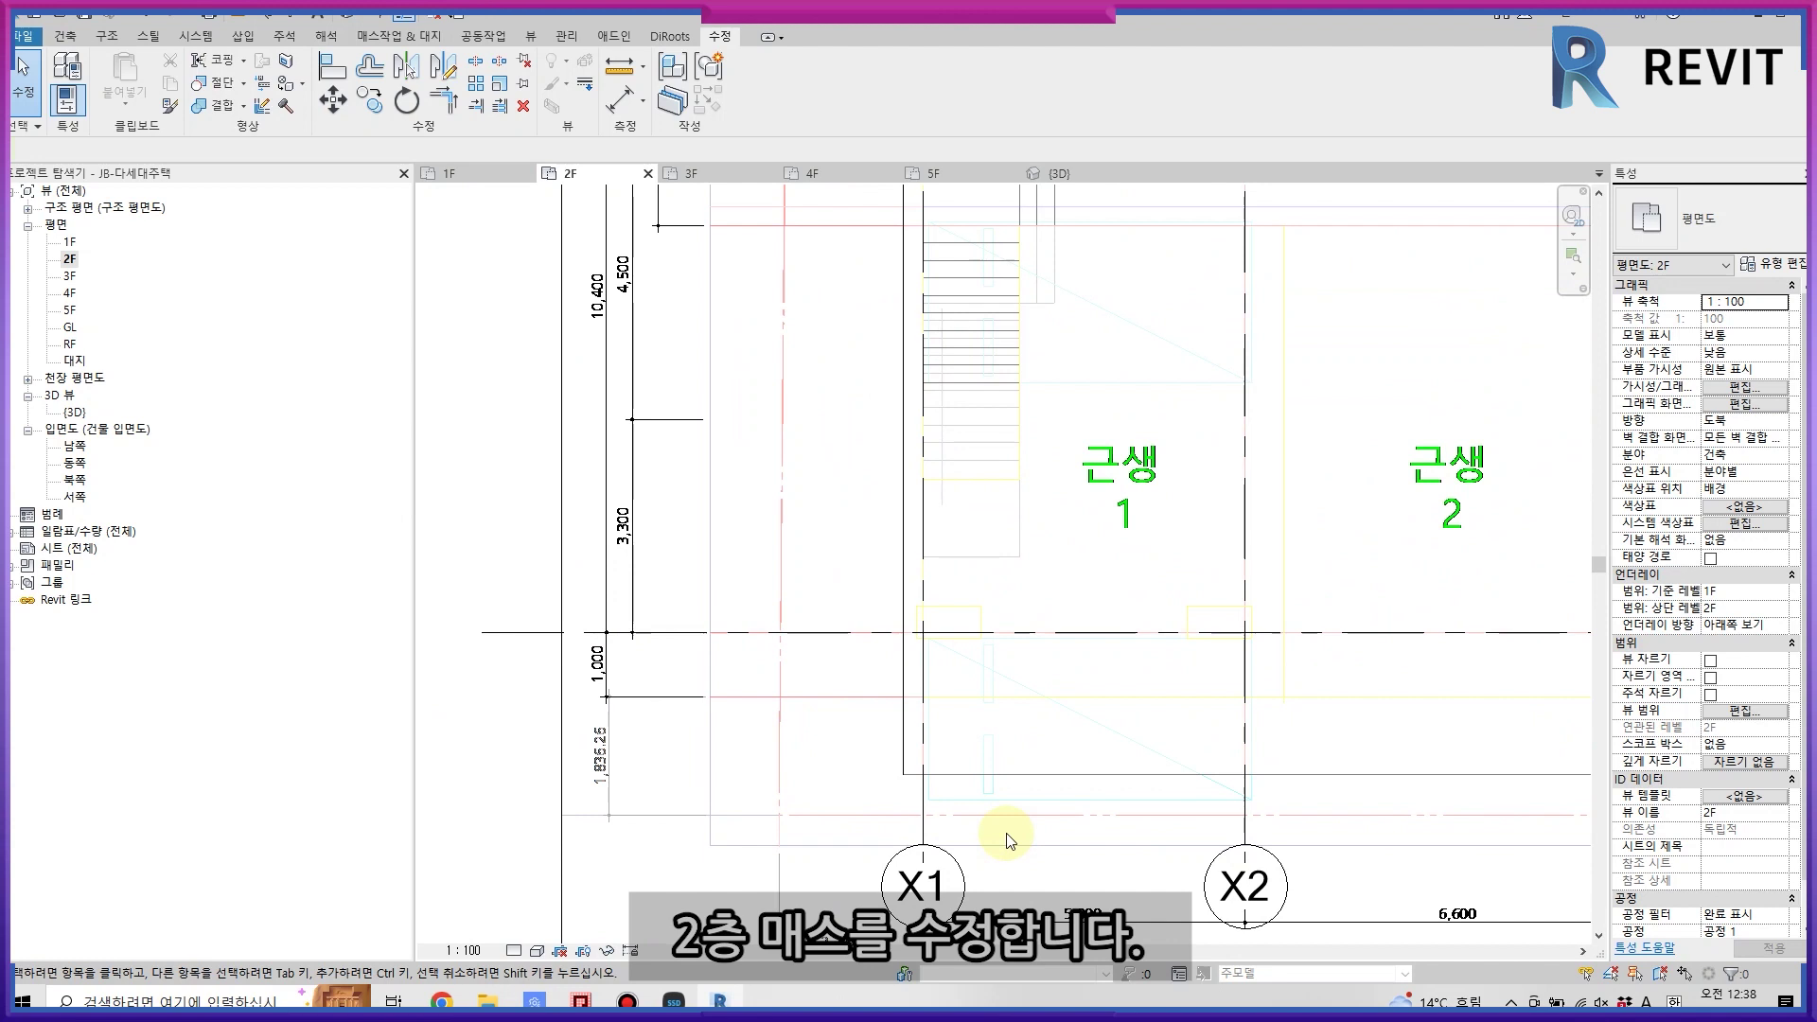
- Pull the 2F mass's lower edge further down, finish, then select the mass on 1F
{"action": "left_click", "coordinate": [973, 790]}
{"action": "left_click", "coordinate": [757, 91]}
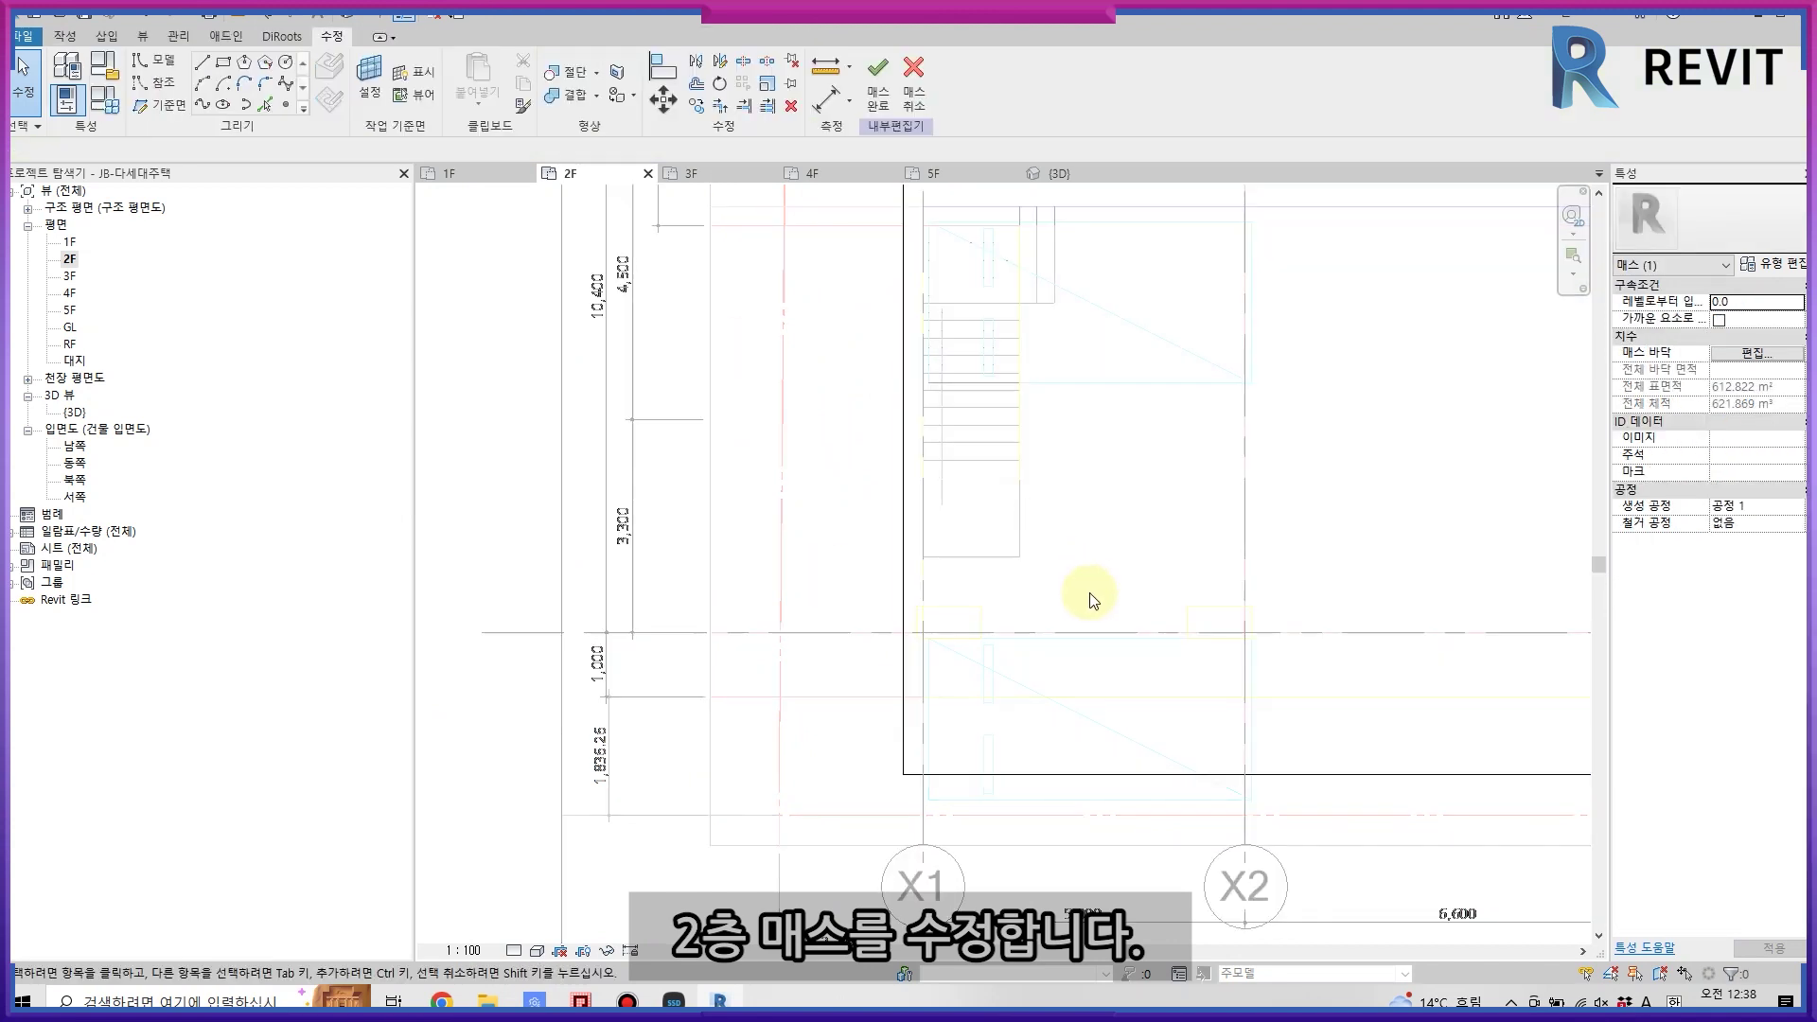
{"action": "left_click", "coordinate": [1117, 701]}
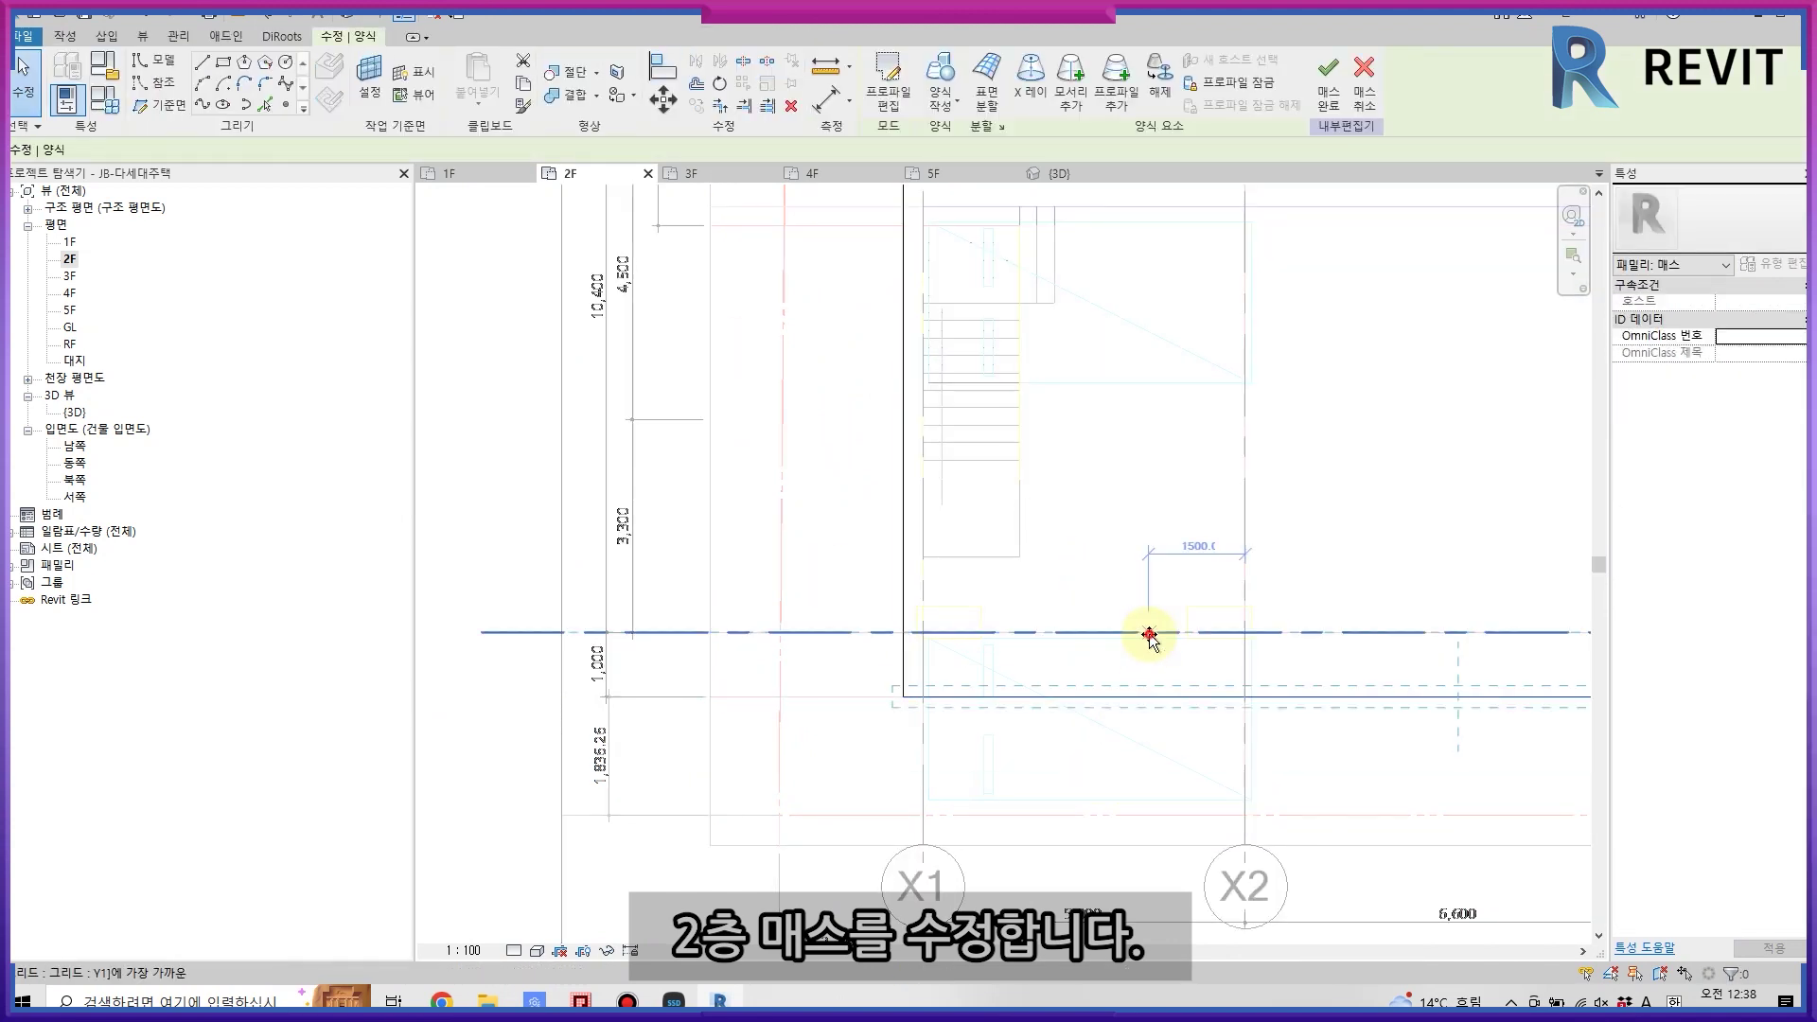
{"action": "left_click_drag", "start_coordinate": [1150, 636], "coordinate": [1124, 773]}
{"action": "key", "text": "Return"}
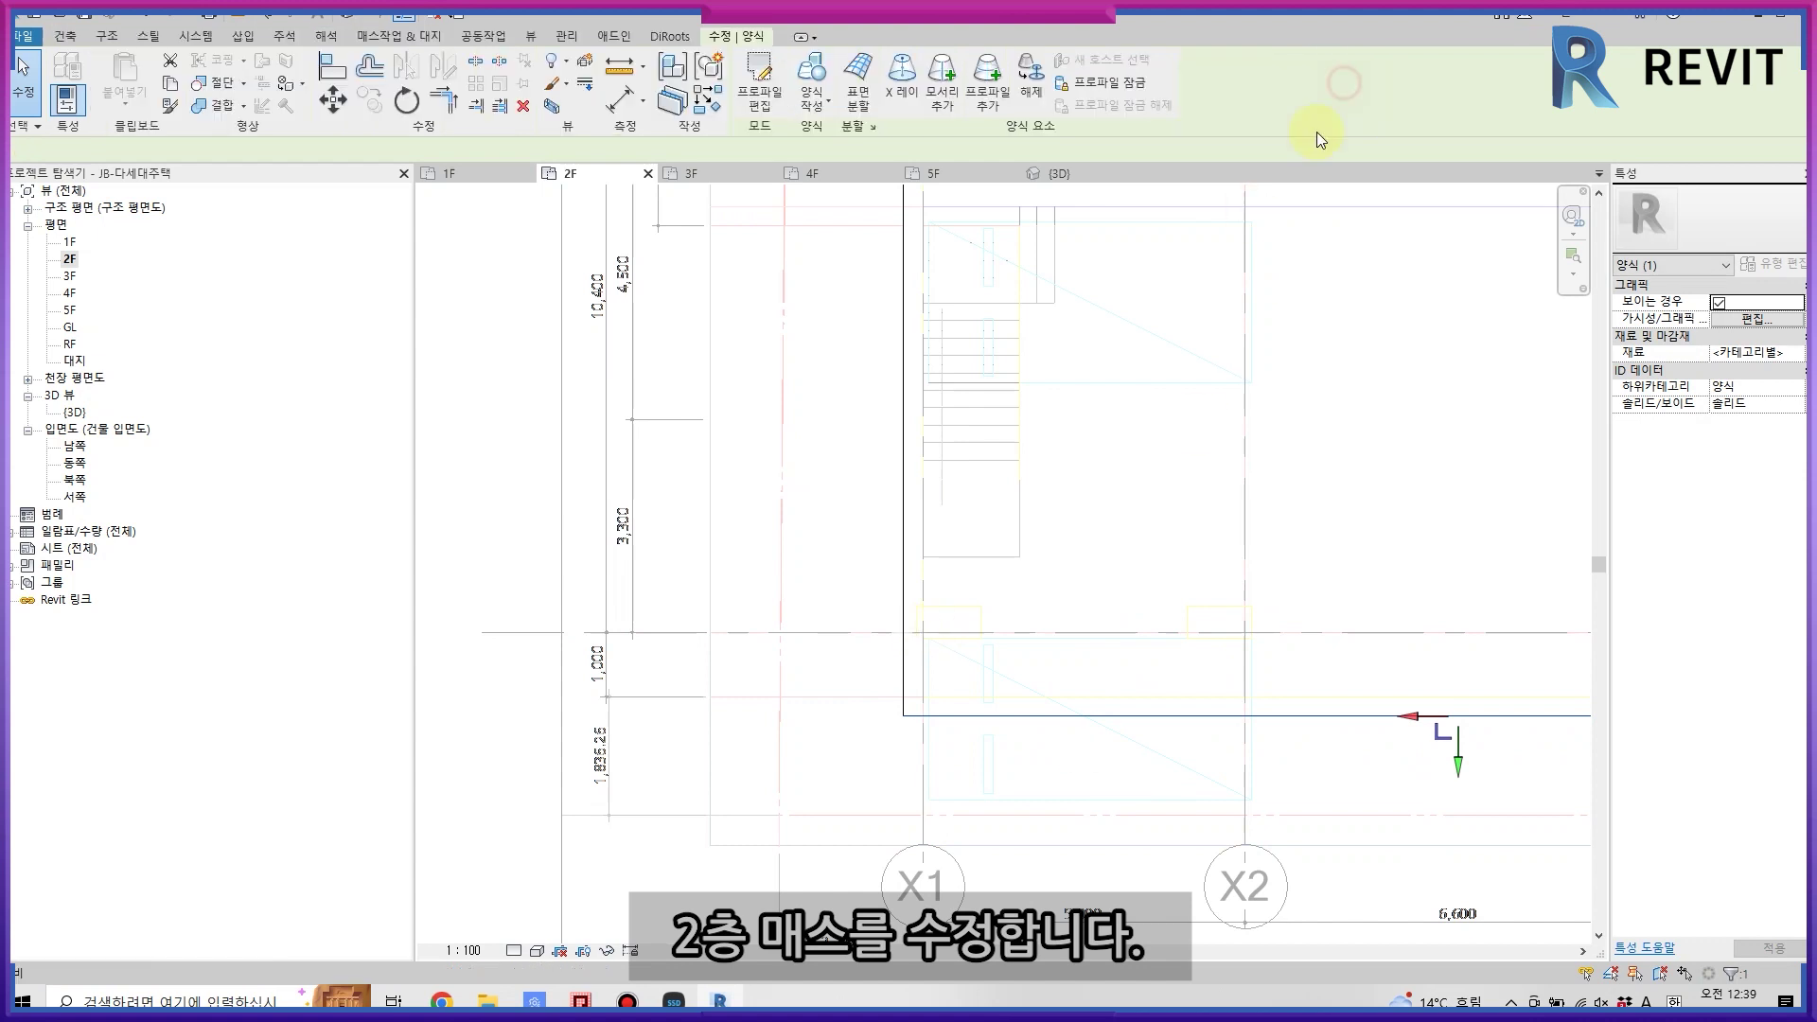
{"action": "left_click", "coordinate": [1283, 80]}
{"action": "left_click", "coordinate": [449, 173]}
{"action": "left_click", "coordinate": [899, 537]}
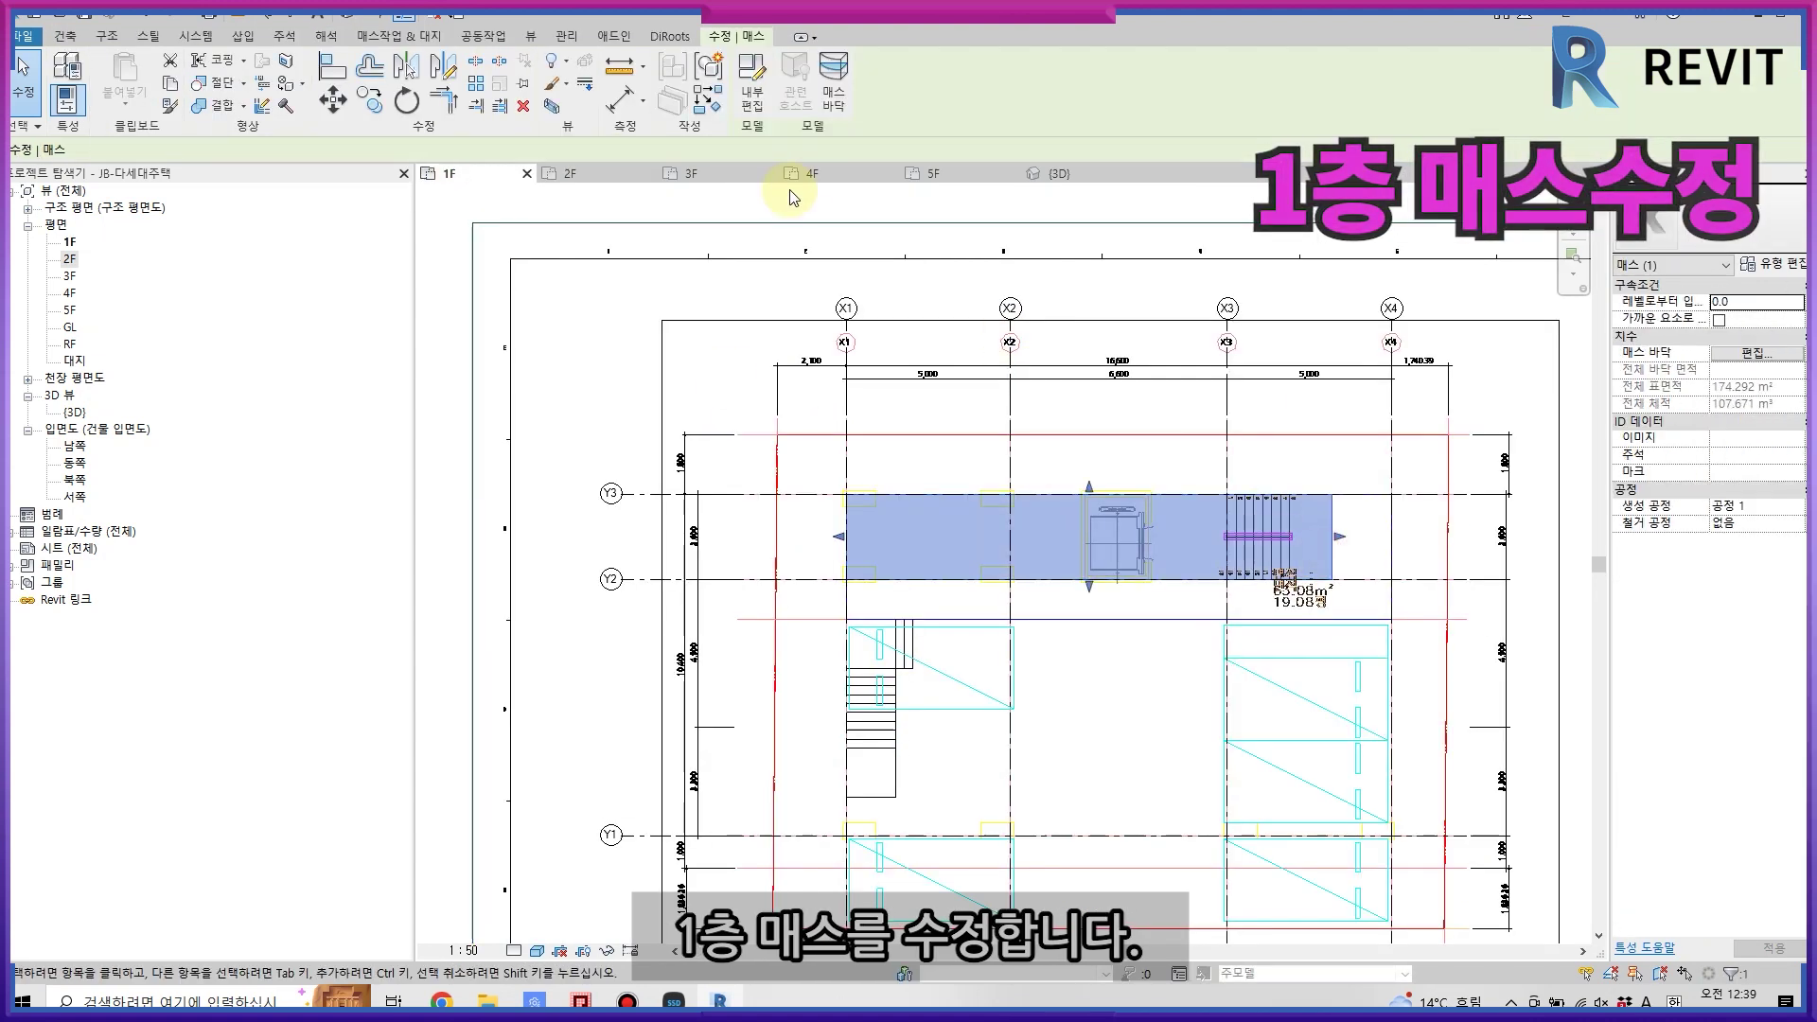
- Edit the 1F mass in place and move the form's top edge up 900
{"action": "left_click", "coordinate": [752, 85]}
{"action": "scroll", "coordinate": [1325, 511], "scroll_direction": "up", "scroll_amount": 2}
{"action": "key", "text": "a"}
{"action": "key", "text": "l"}
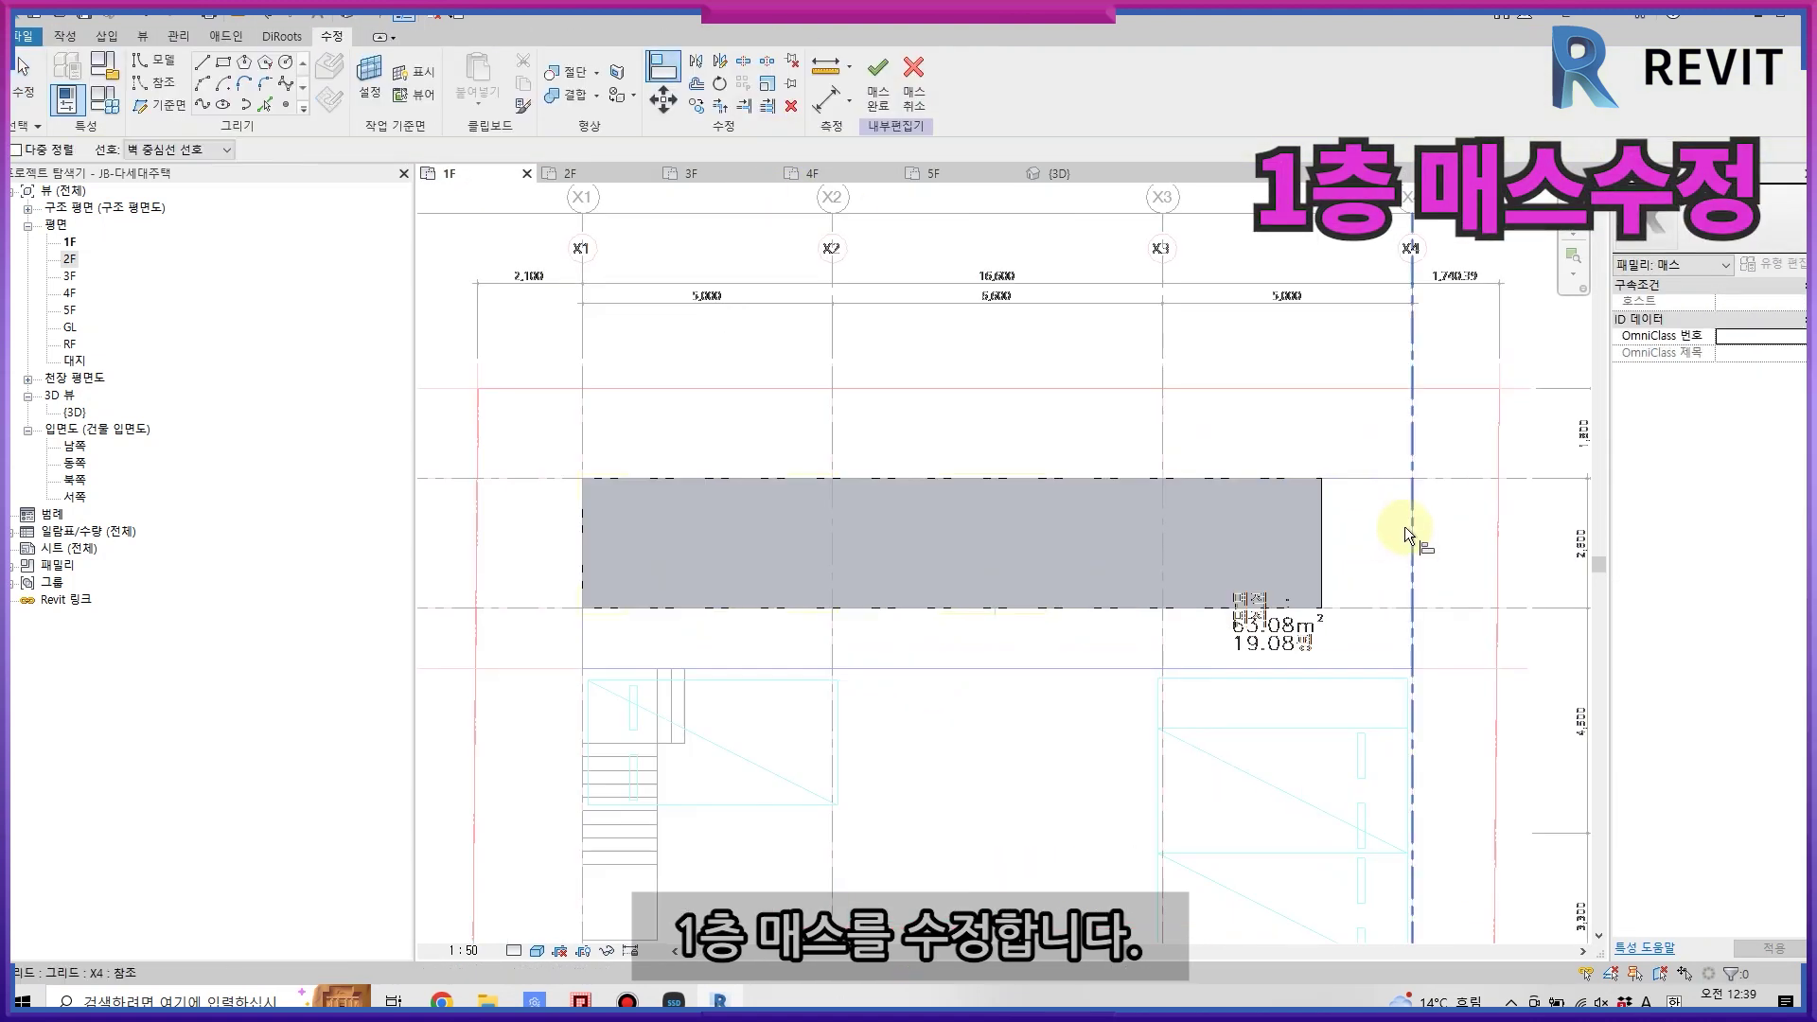
{"action": "key", "text": "Escape"}
{"action": "left_click", "coordinate": [1336, 479]}
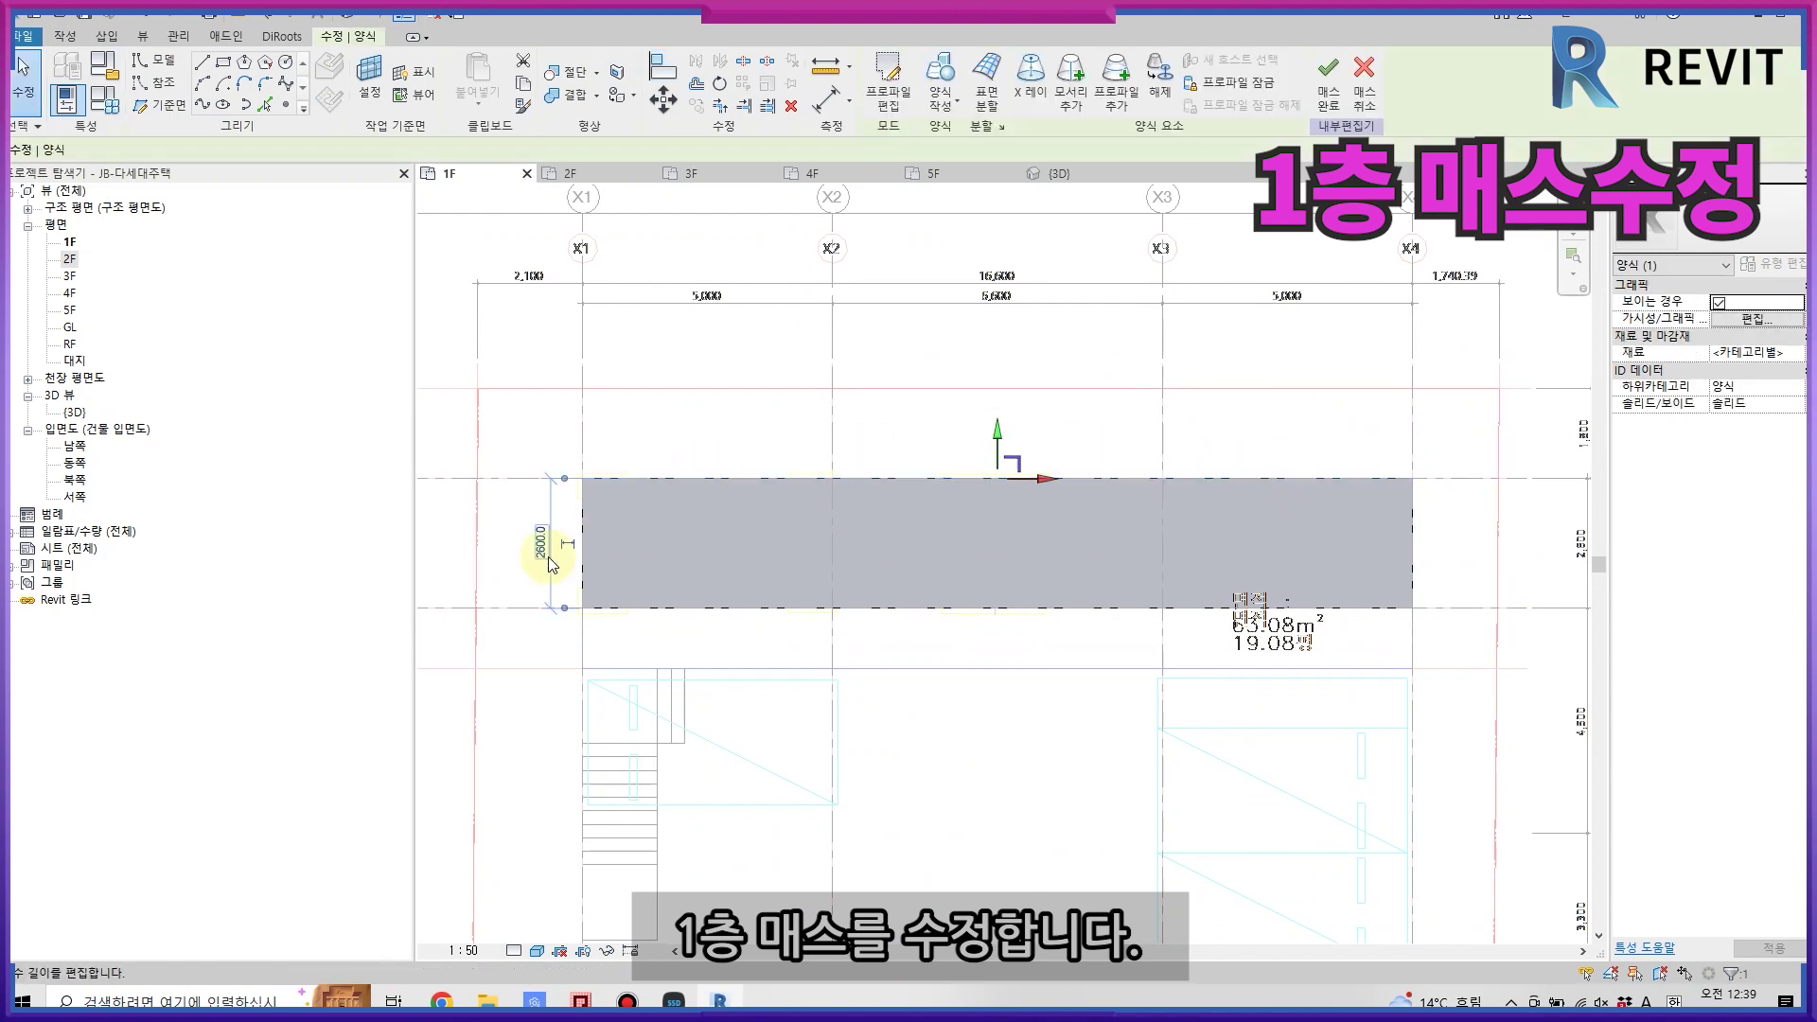
{"action": "key", "text": "m"}
{"action": "key", "text": "v"}
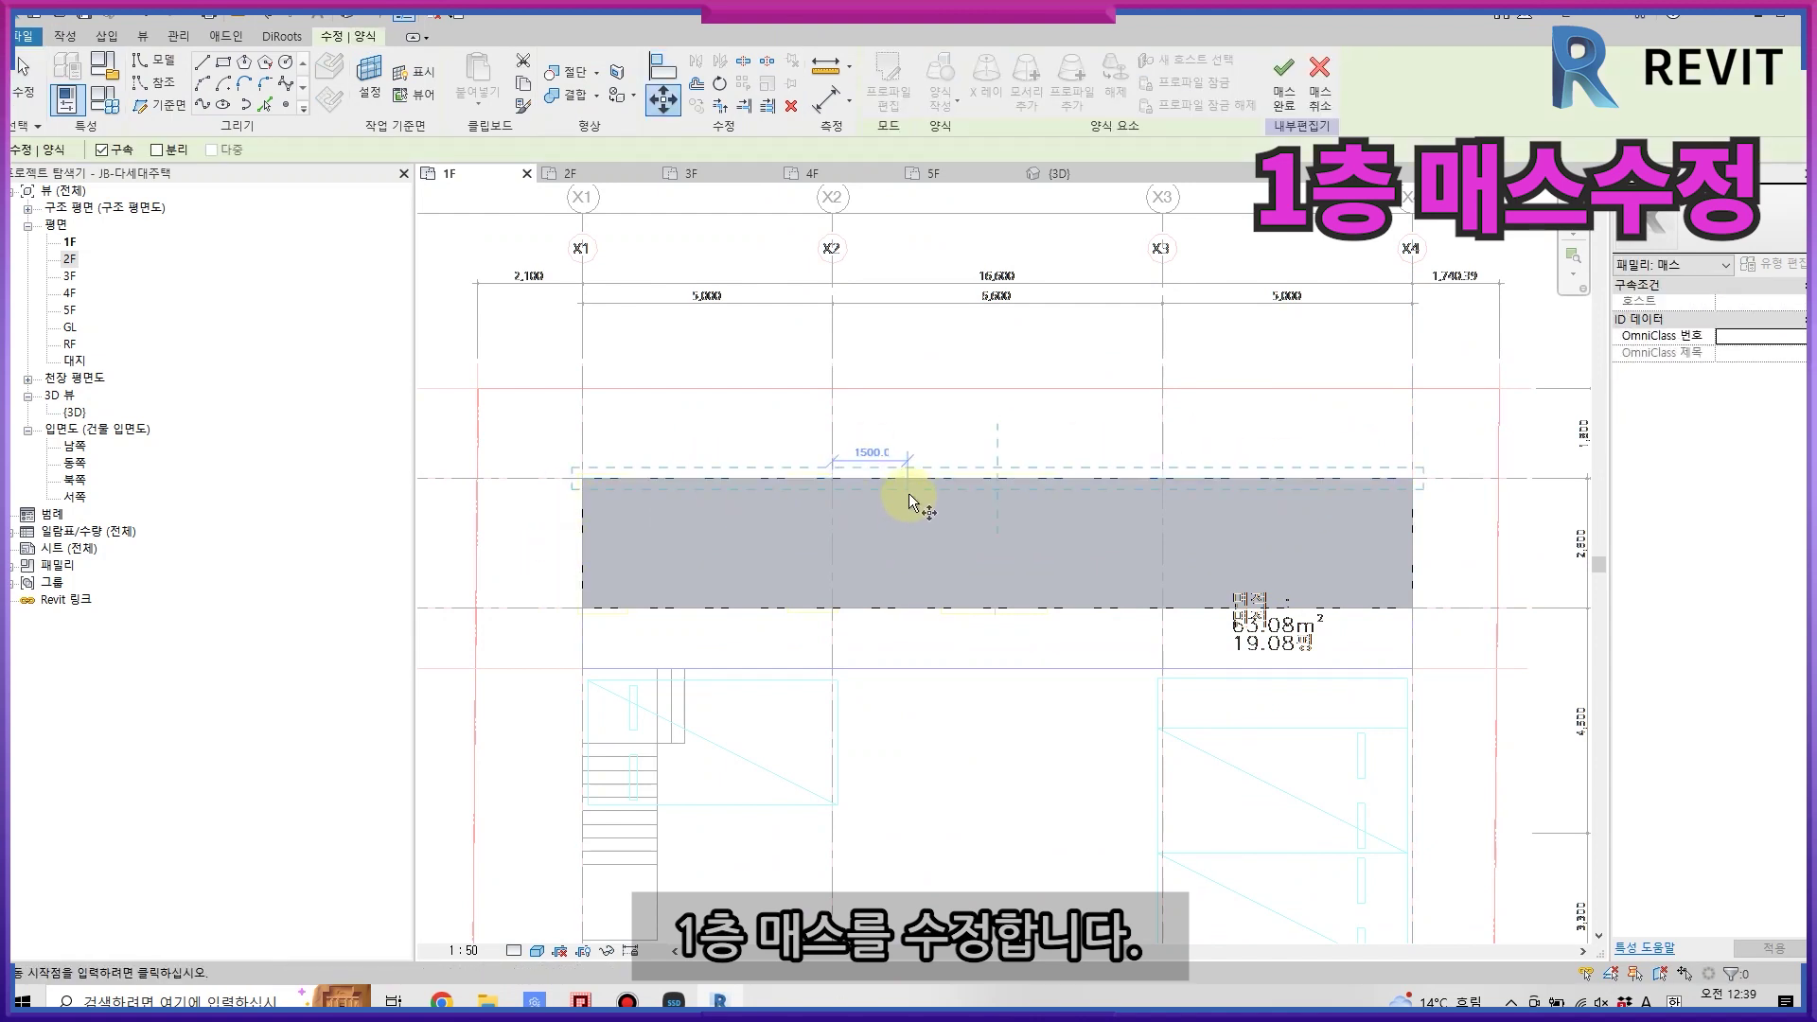
{"action": "left_click", "coordinate": [909, 479]}
{"action": "left_click", "coordinate": [909, 437]}
- Move the 1F form's bottom edge down by 300
{"action": "left_click", "coordinate": [863, 610]}
{"action": "left_click_drag", "start_coordinate": [866, 614], "coordinate": [866, 698]}
{"action": "type", "text": "300"}
{"action": "key", "text": "Return"}
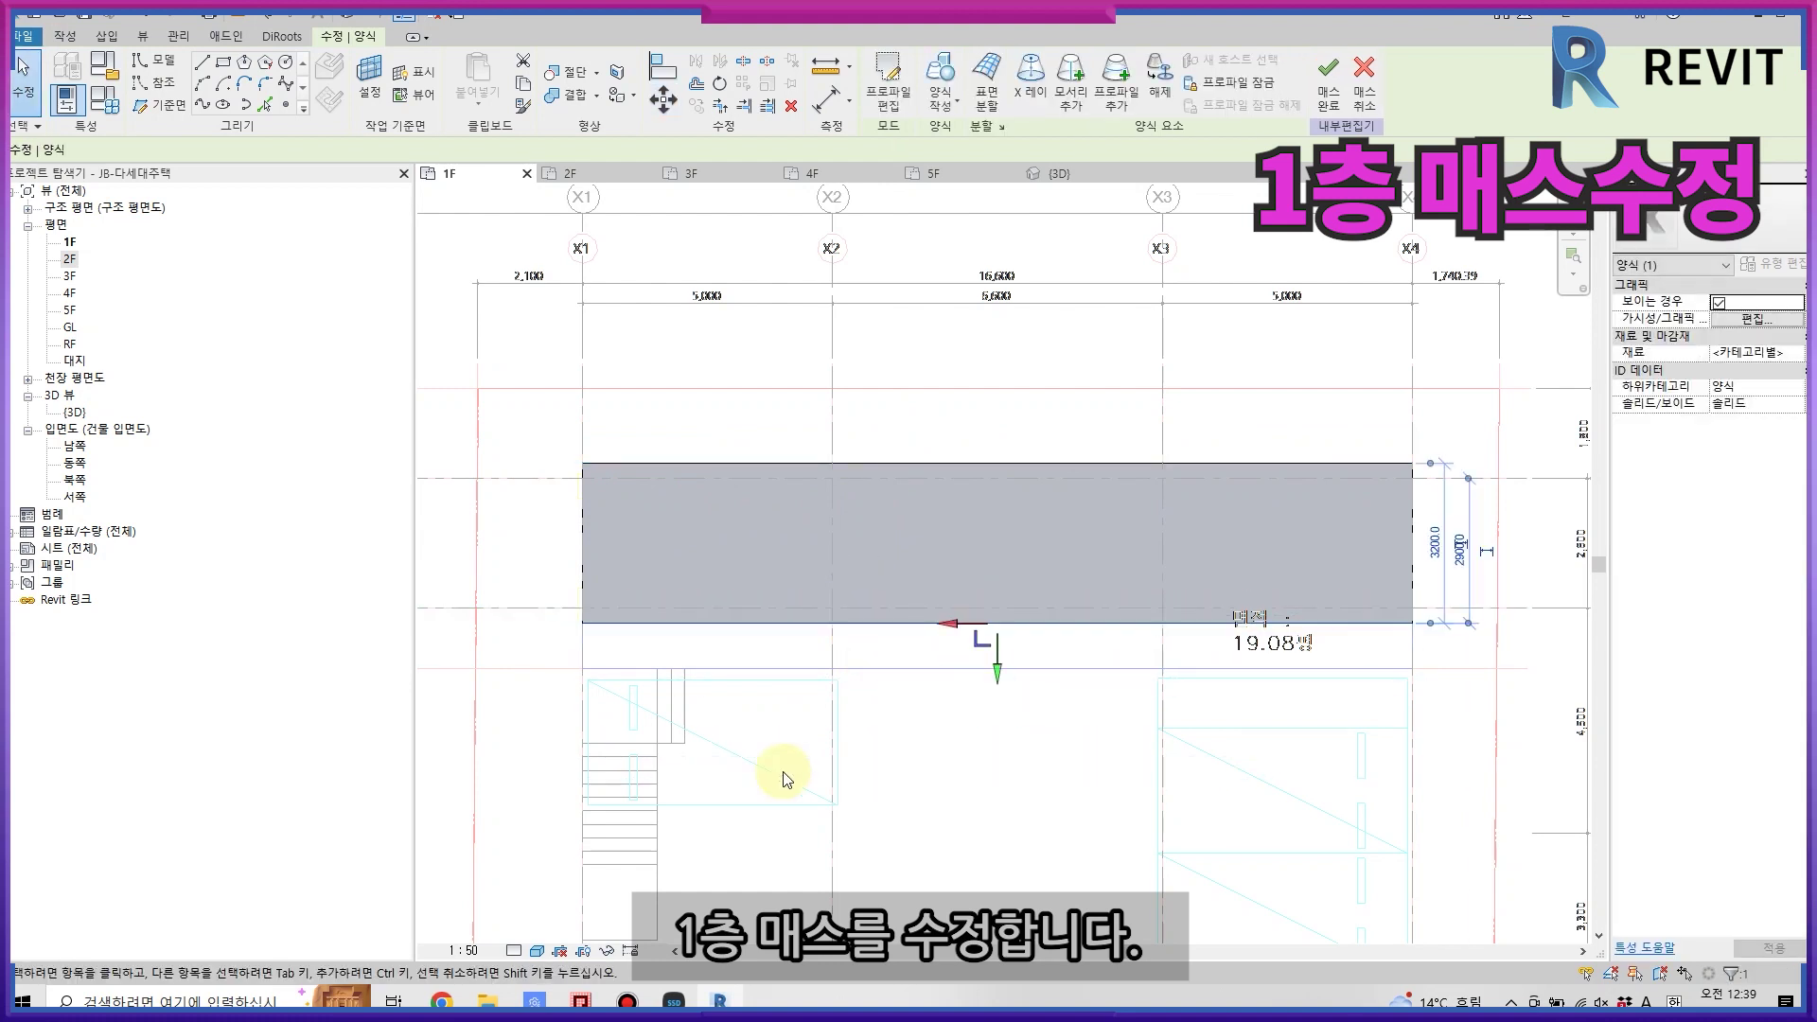
- Push the left and right faces out 300 each, finish, and view in 3D
{"action": "left_click", "coordinate": [581, 530]}
{"action": "left_click_drag", "start_coordinate": [533, 558], "coordinate": [479, 568]}
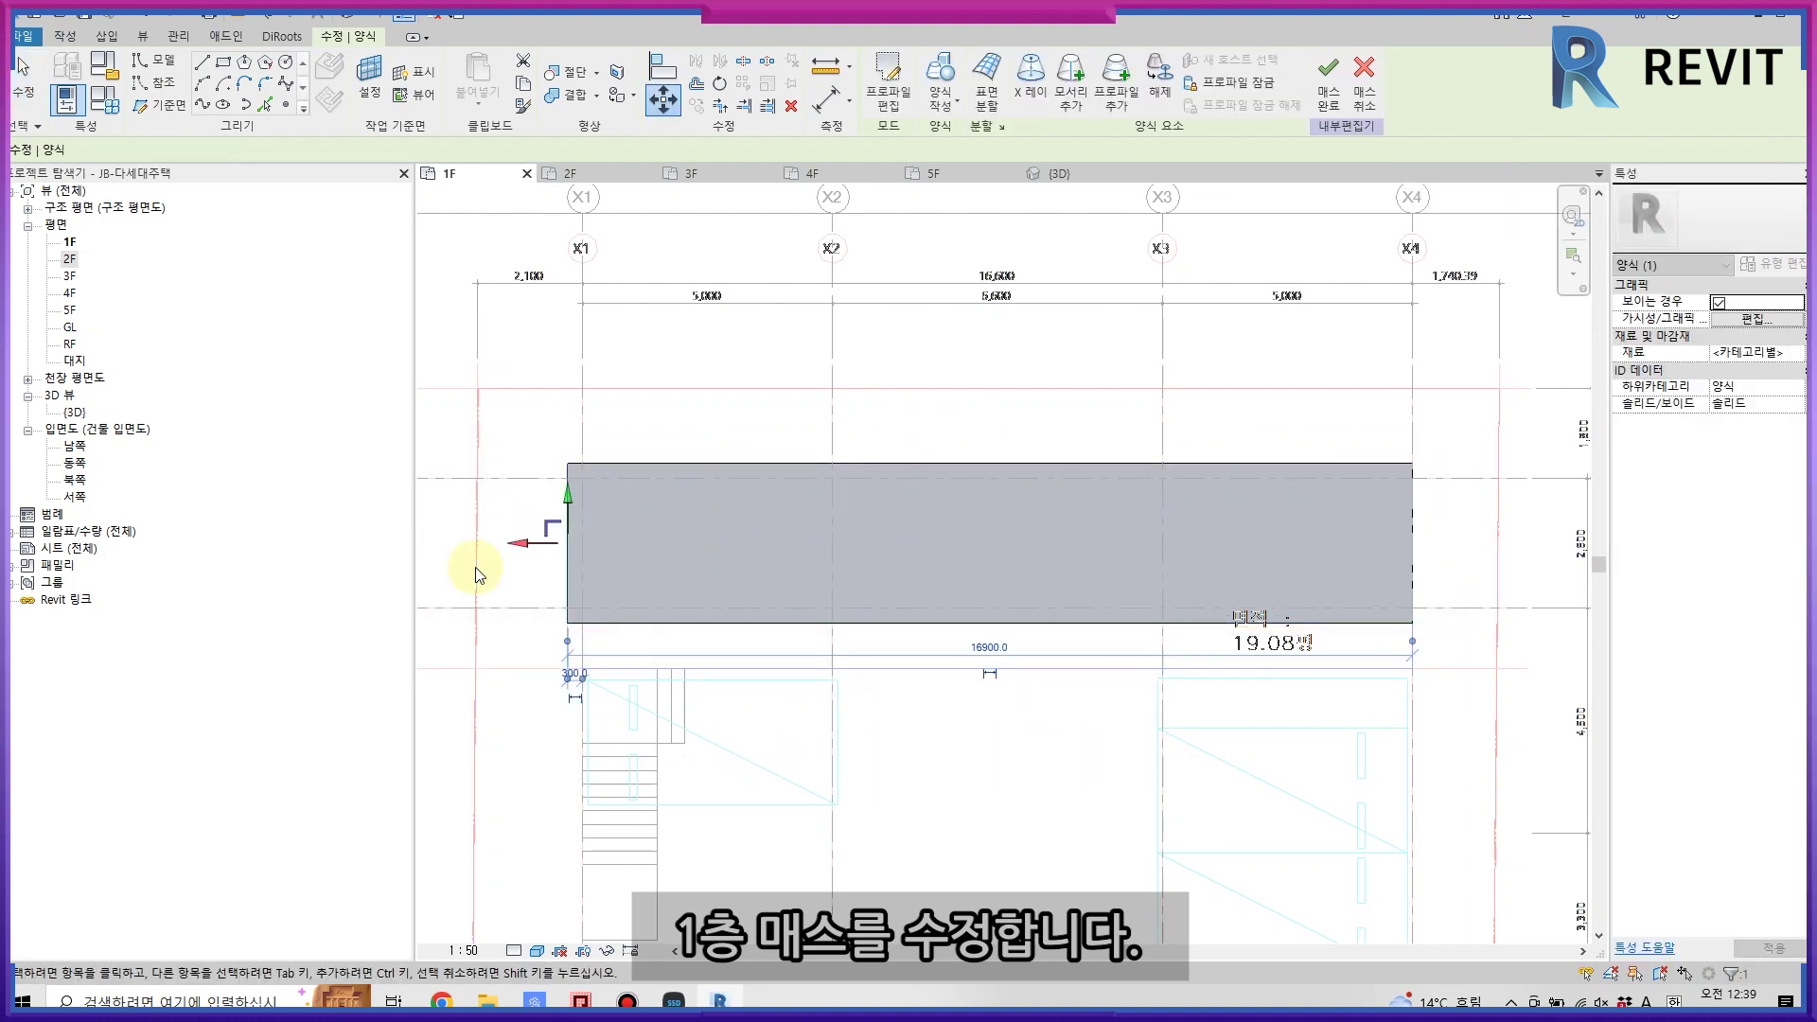
{"action": "left_click", "coordinate": [1408, 513]}
{"action": "type", "text": "mv"}
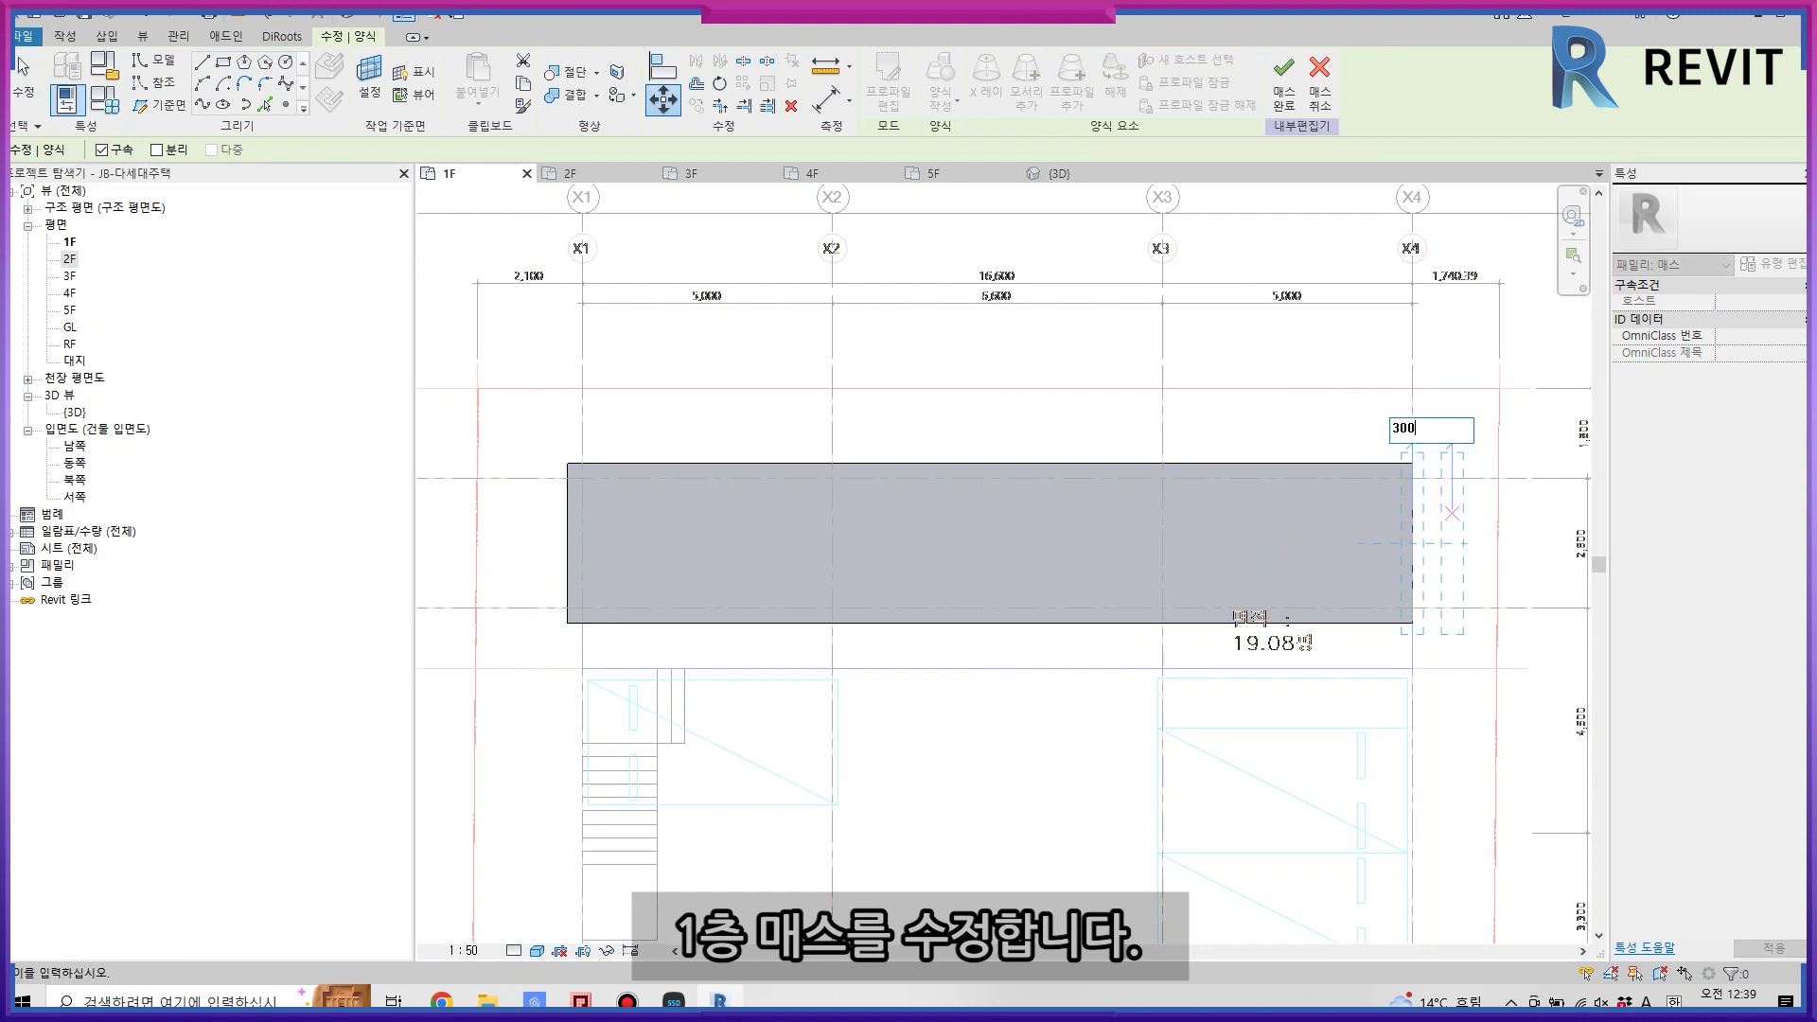
{"action": "type", "text": "0"}
{"action": "key", "text": "Return"}
{"action": "left_click", "coordinate": [864, 74]}
{"action": "left_click", "coordinate": [1056, 173]}
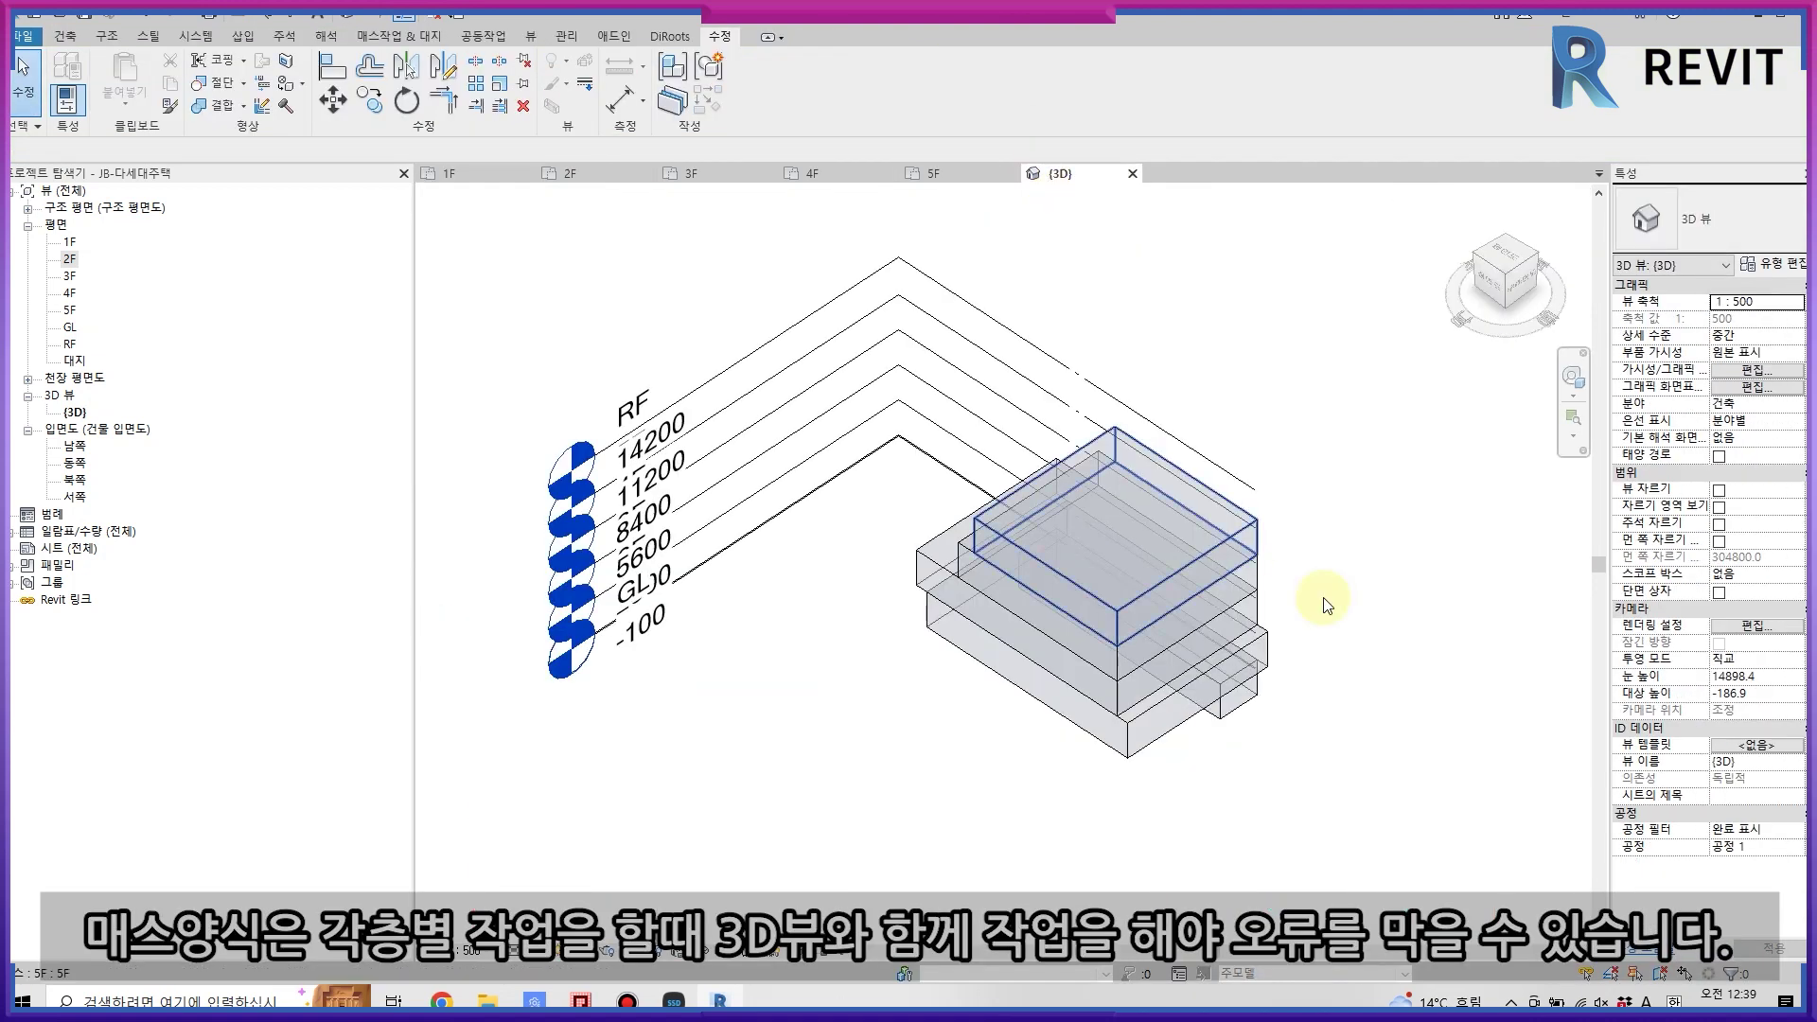
- Select the mass on the 2F plan and cancel the stray Move
{"action": "left_click", "coordinate": [1156, 730]}
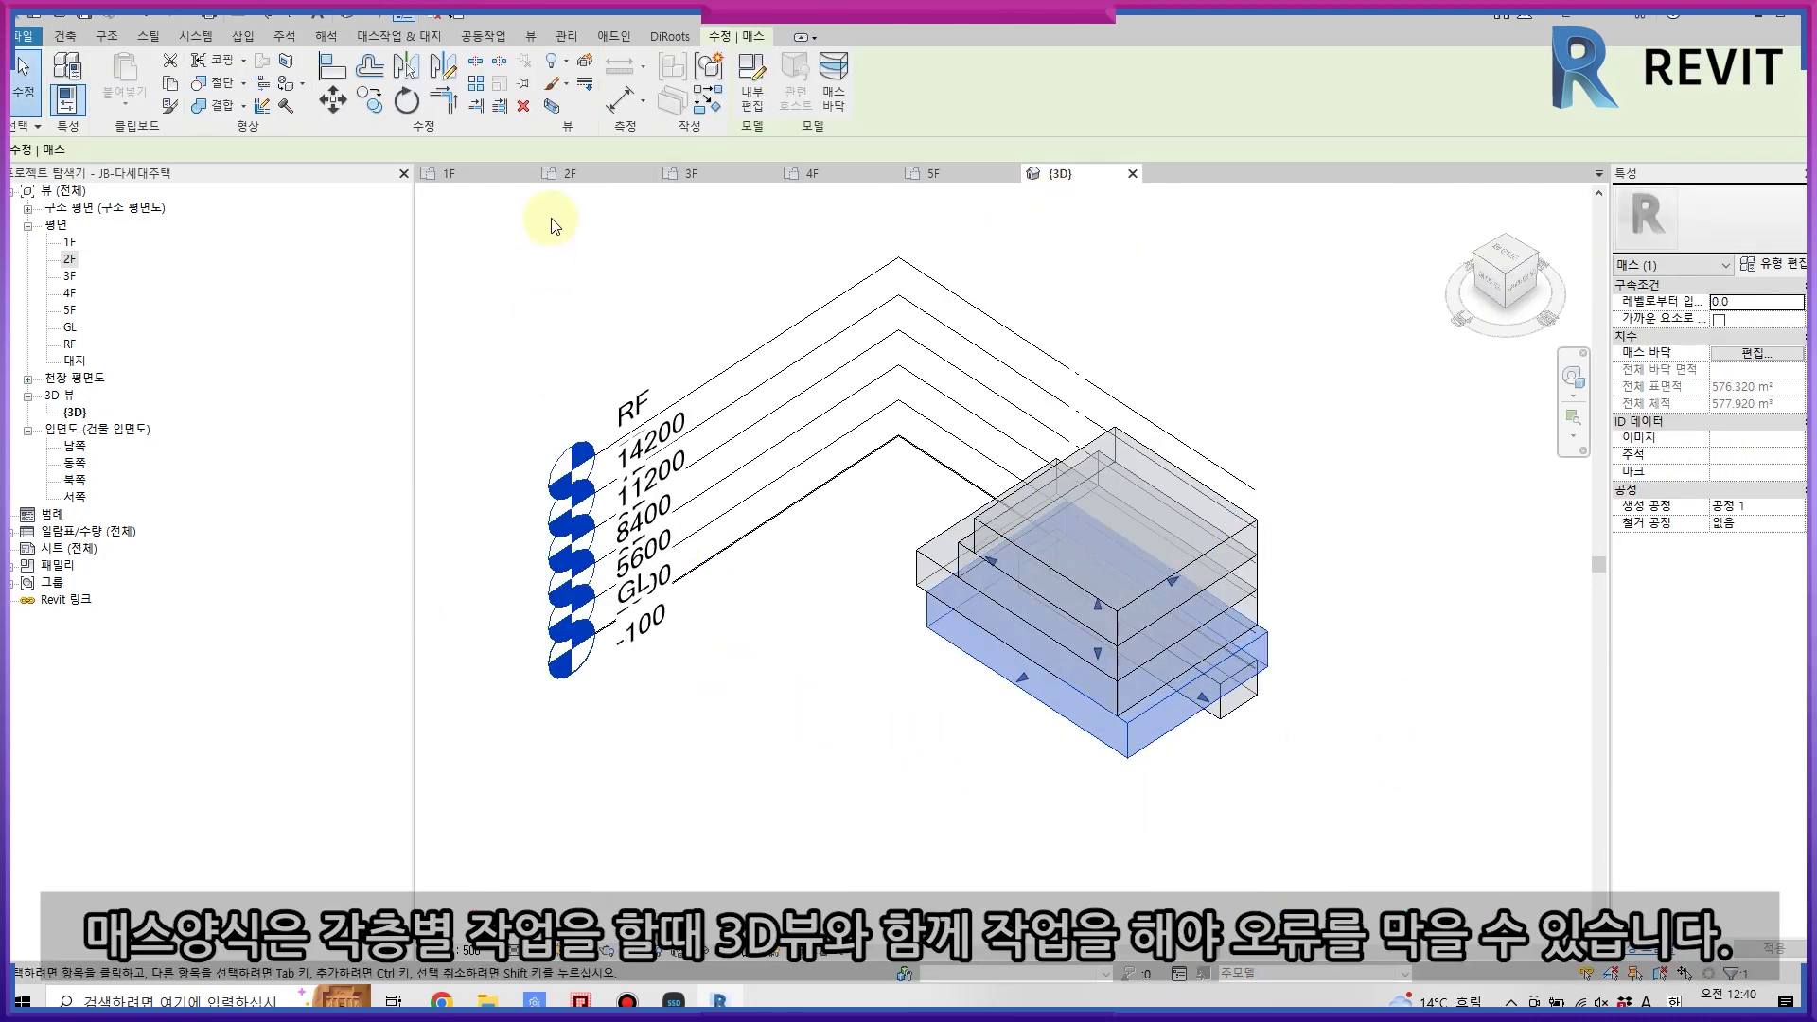
{"action": "left_click", "coordinate": [589, 183]}
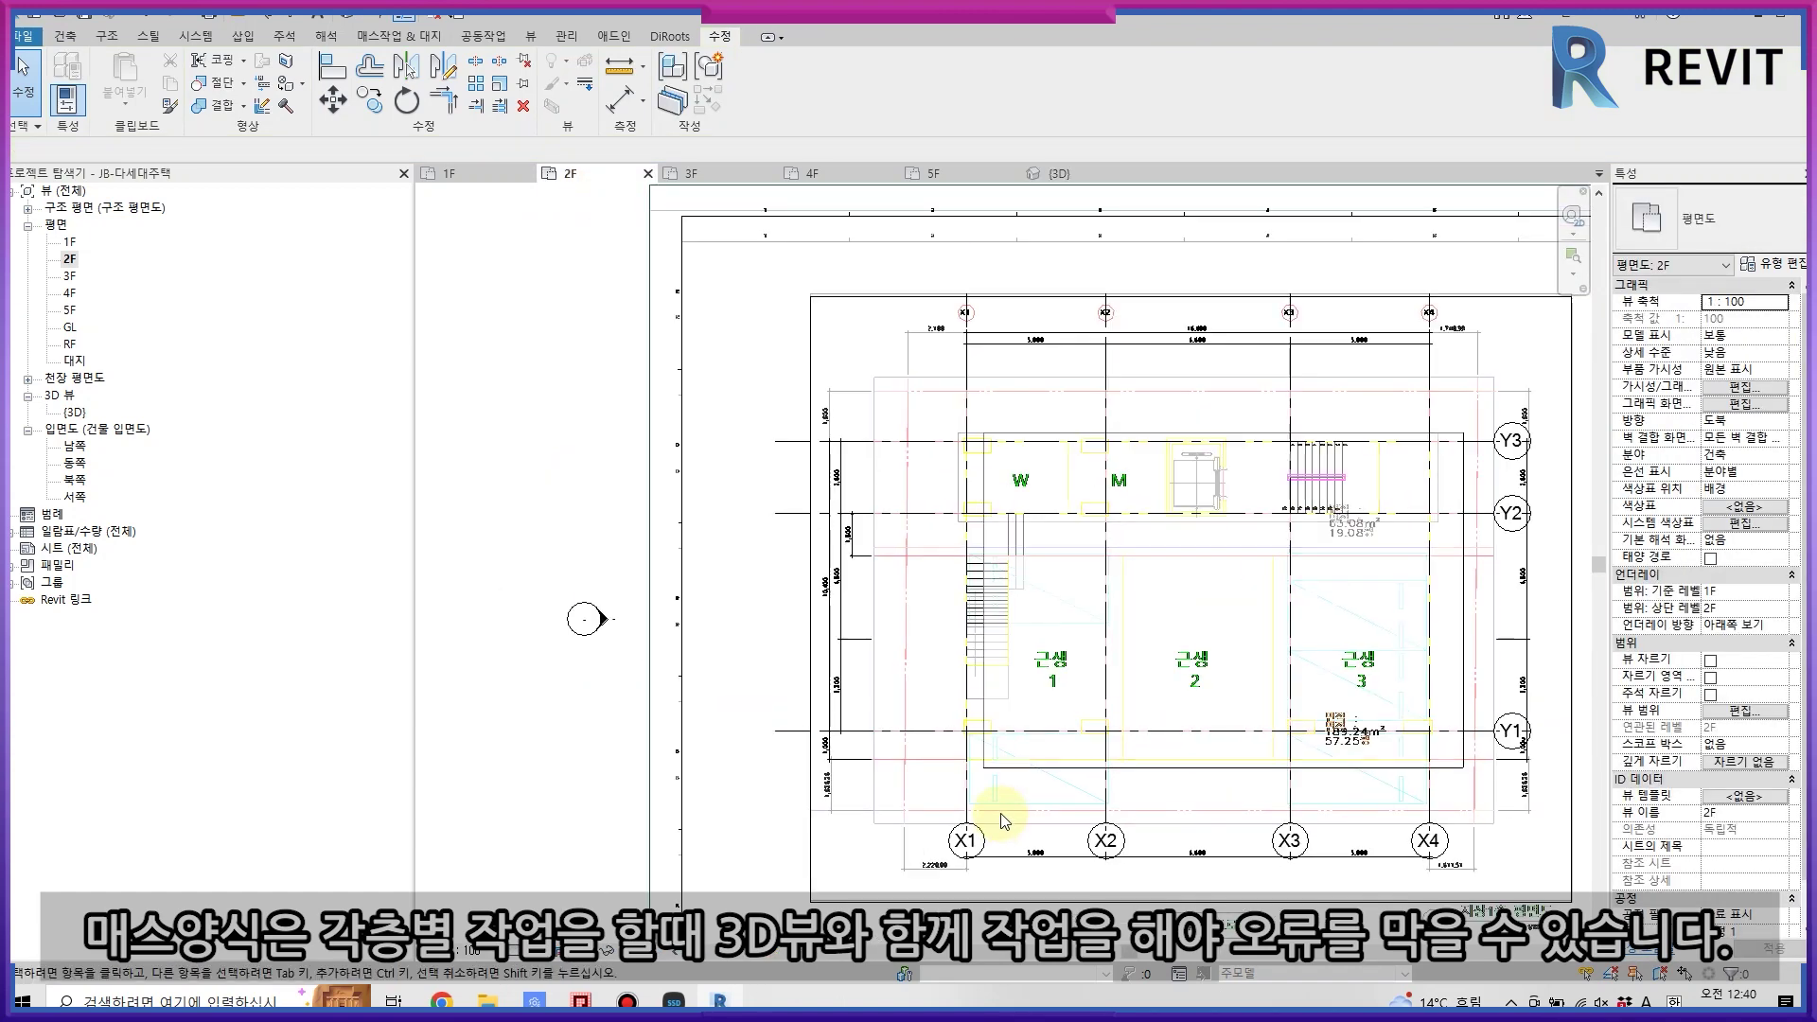
{"action": "scroll", "coordinate": [1022, 497], "scroll_direction": "up", "scroll_amount": 2}
{"action": "left_click", "coordinate": [1022, 497]}
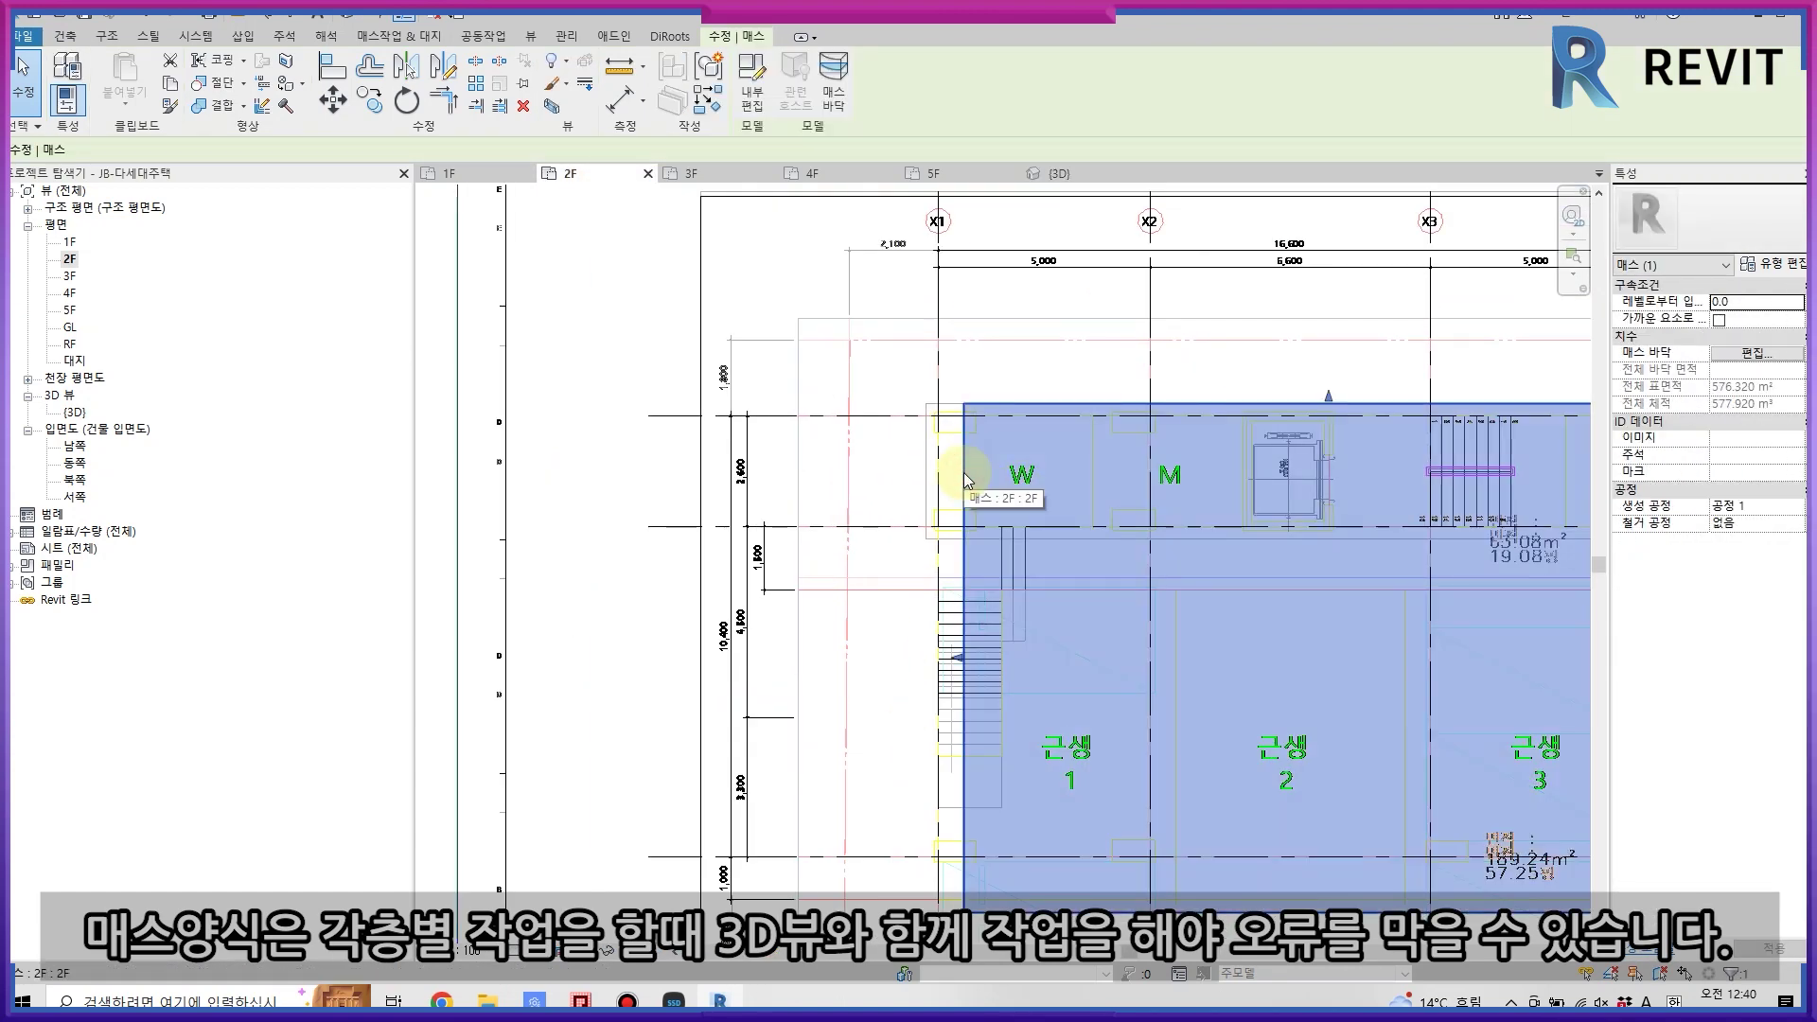
{"action": "scroll", "coordinate": [961, 466], "scroll_direction": "up", "scroll_amount": 1}
{"action": "middle_click_drag", "start_coordinate": [962, 467], "coordinate": [860, 304]}
{"action": "key", "text": "m"}
{"action": "key", "text": "v"}
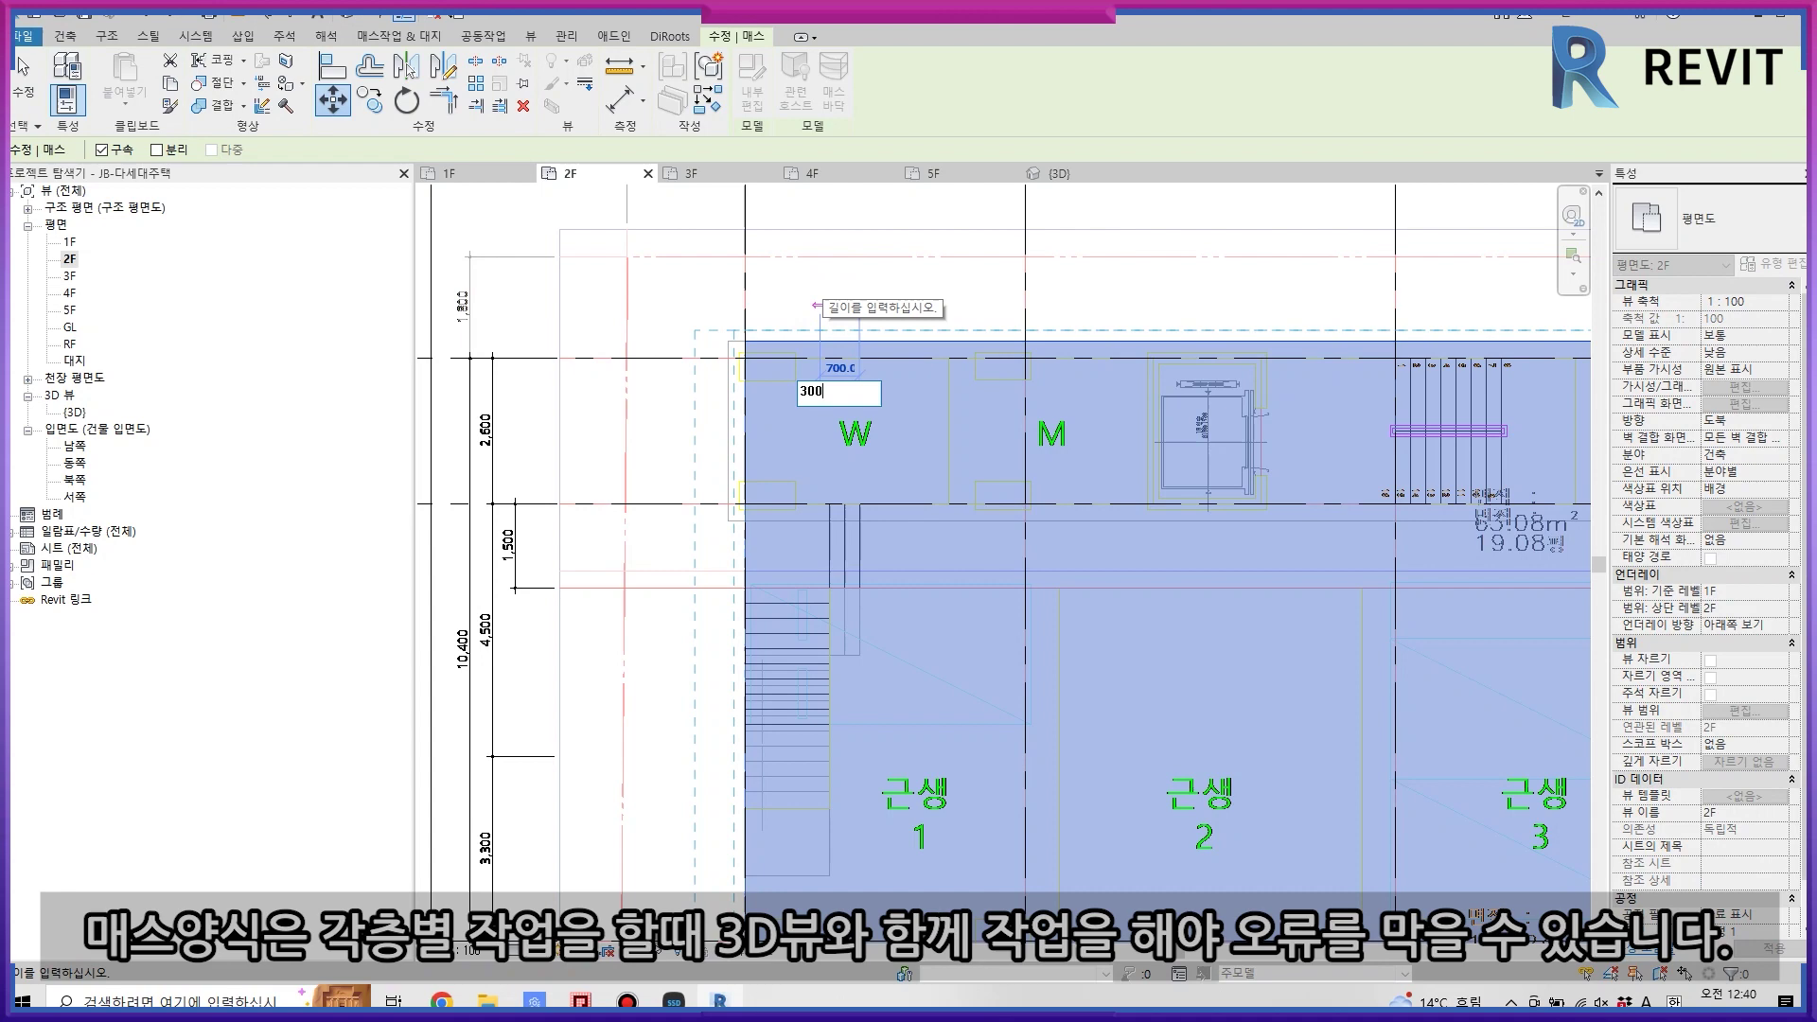
{"action": "key", "text": "Escape"}
{"action": "key", "text": "Escape"}
{"action": "scroll", "coordinate": [861, 299], "scroll_direction": "down", "scroll_amount": 2}
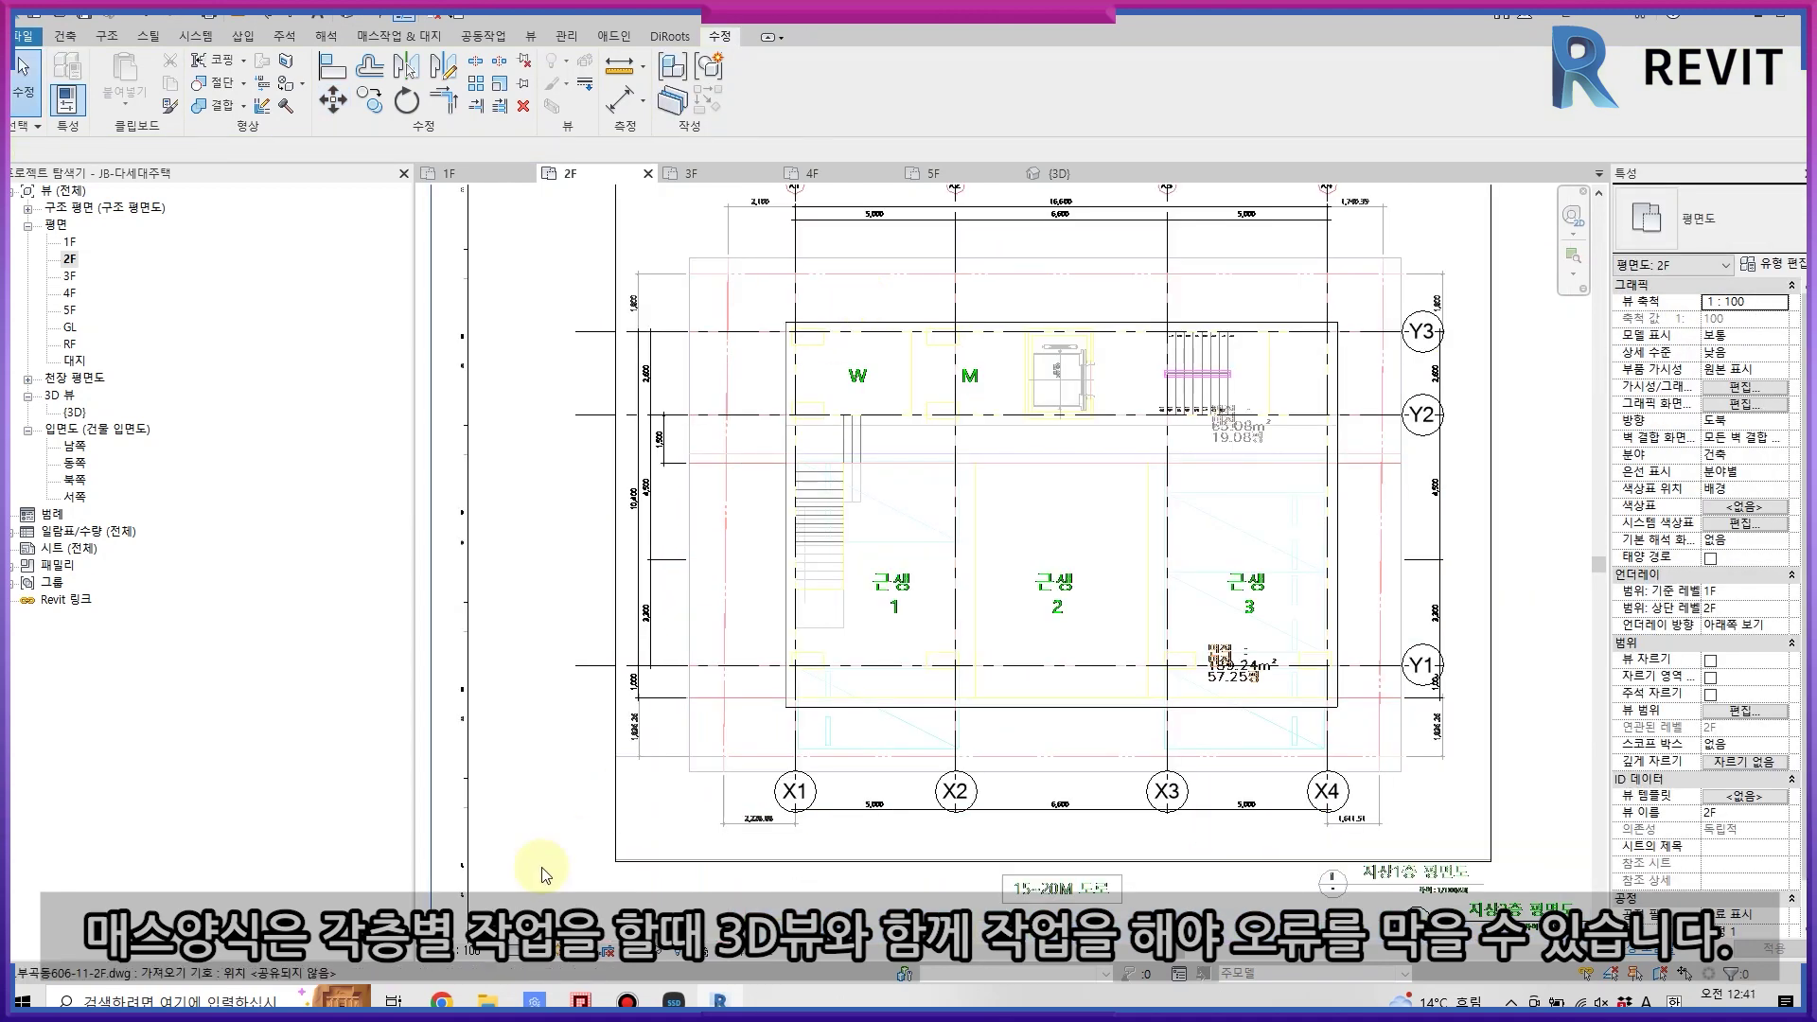
- Set the 2F plan visual style to Shaded and return to the 3D view
{"action": "left_click", "coordinate": [532, 950]}
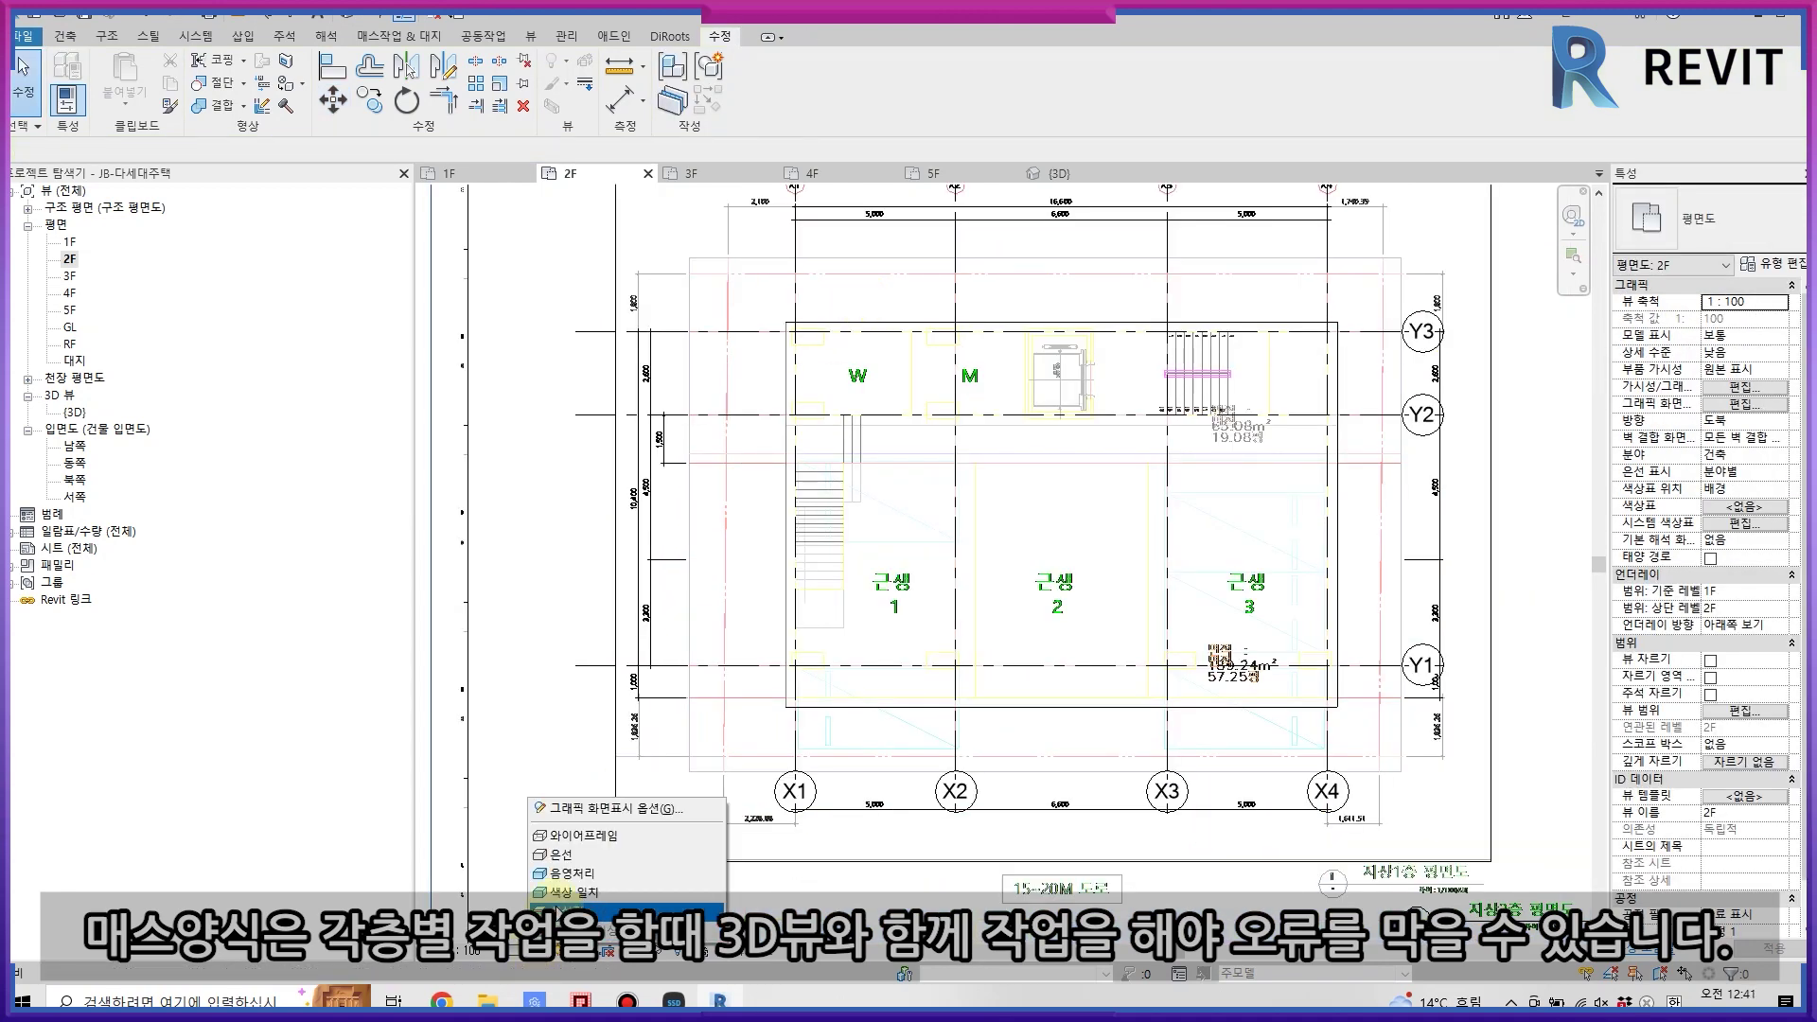
{"action": "left_click", "coordinate": [565, 899]}
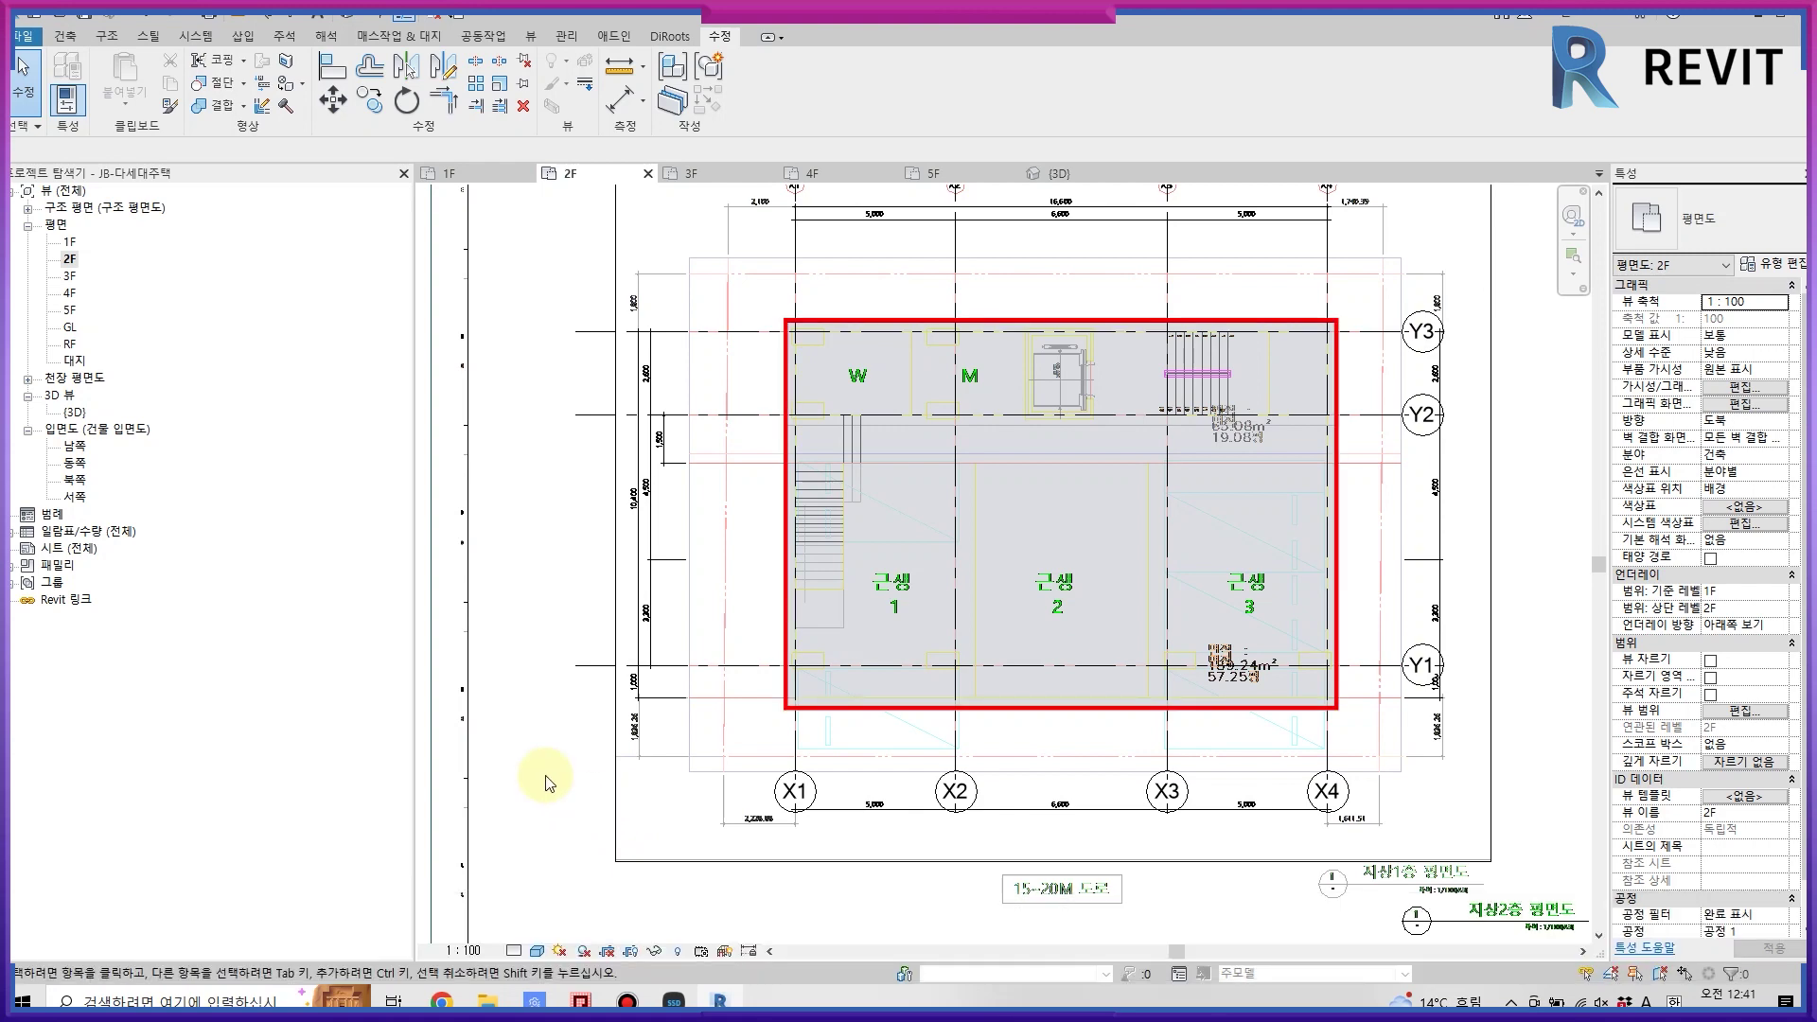
{"action": "left_click", "coordinate": [1047, 173]}
{"action": "scroll", "coordinate": [1344, 586], "scroll_direction": "up", "scroll_amount": 2}
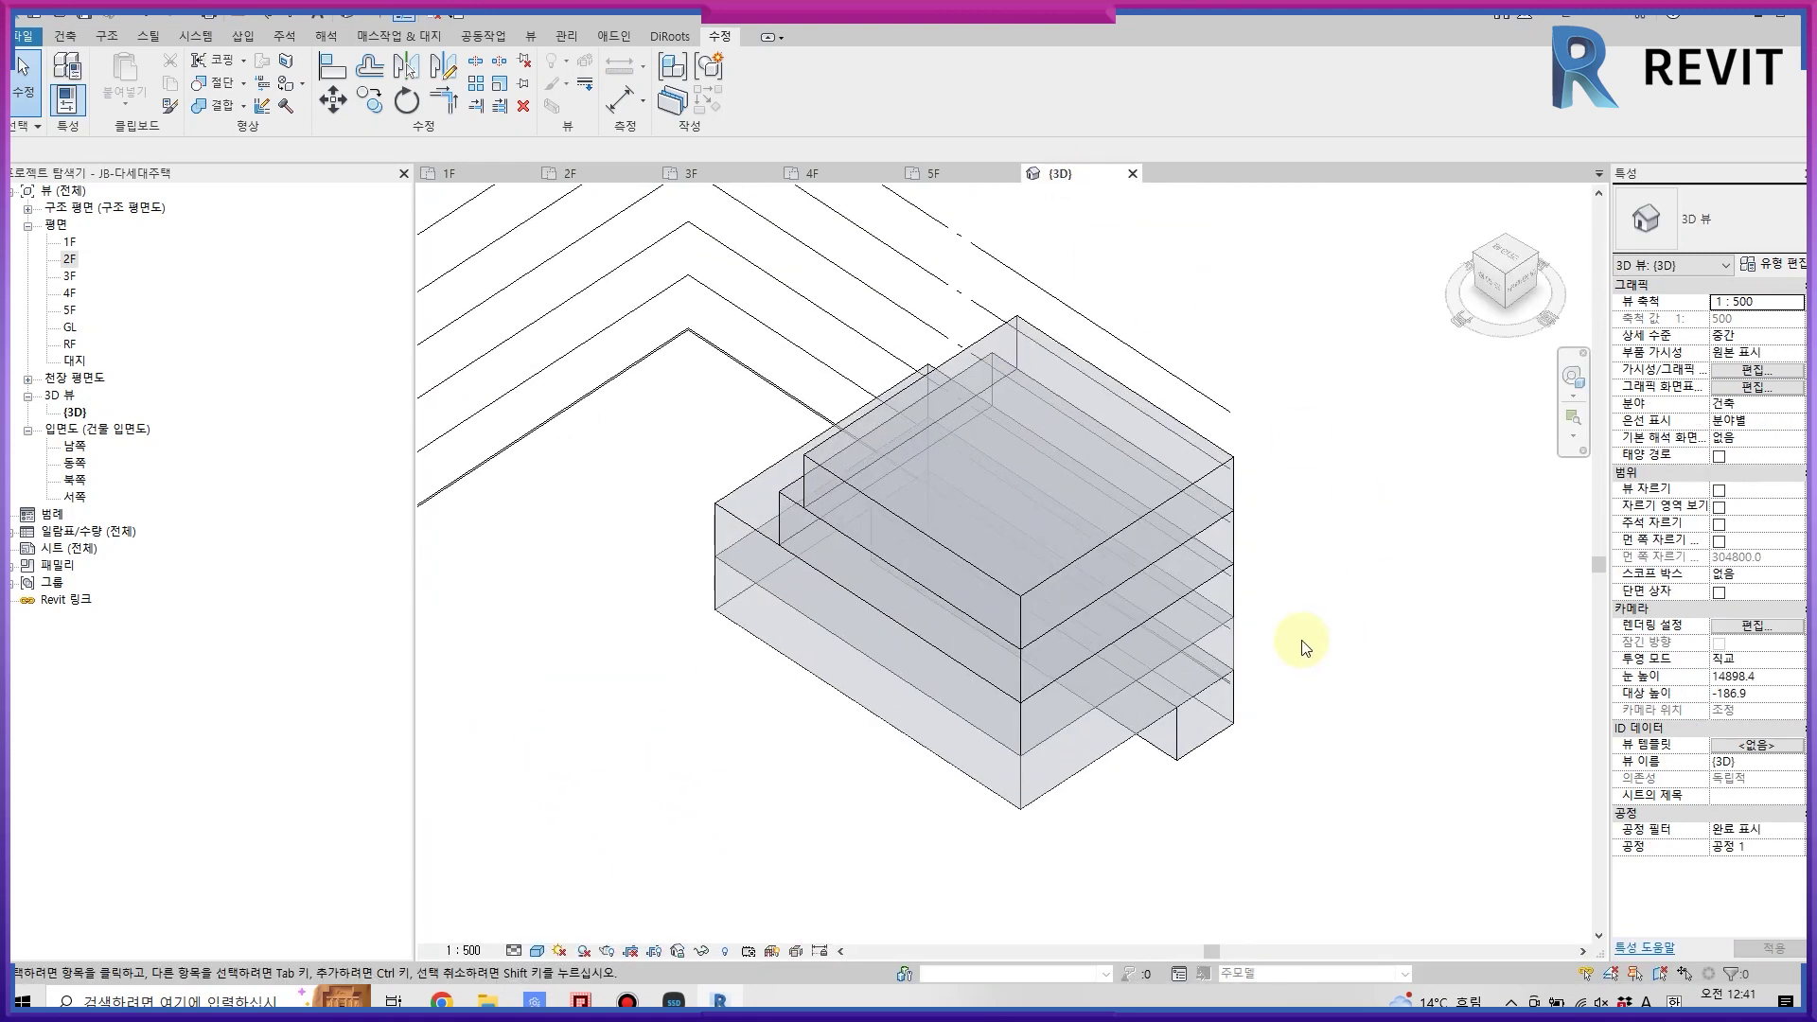
- Glance at the 3F plan, then reopen the 4F floor mass for in-place editing
{"action": "scroll", "coordinate": [1301, 649], "scroll_direction": "down", "scroll_amount": 2}
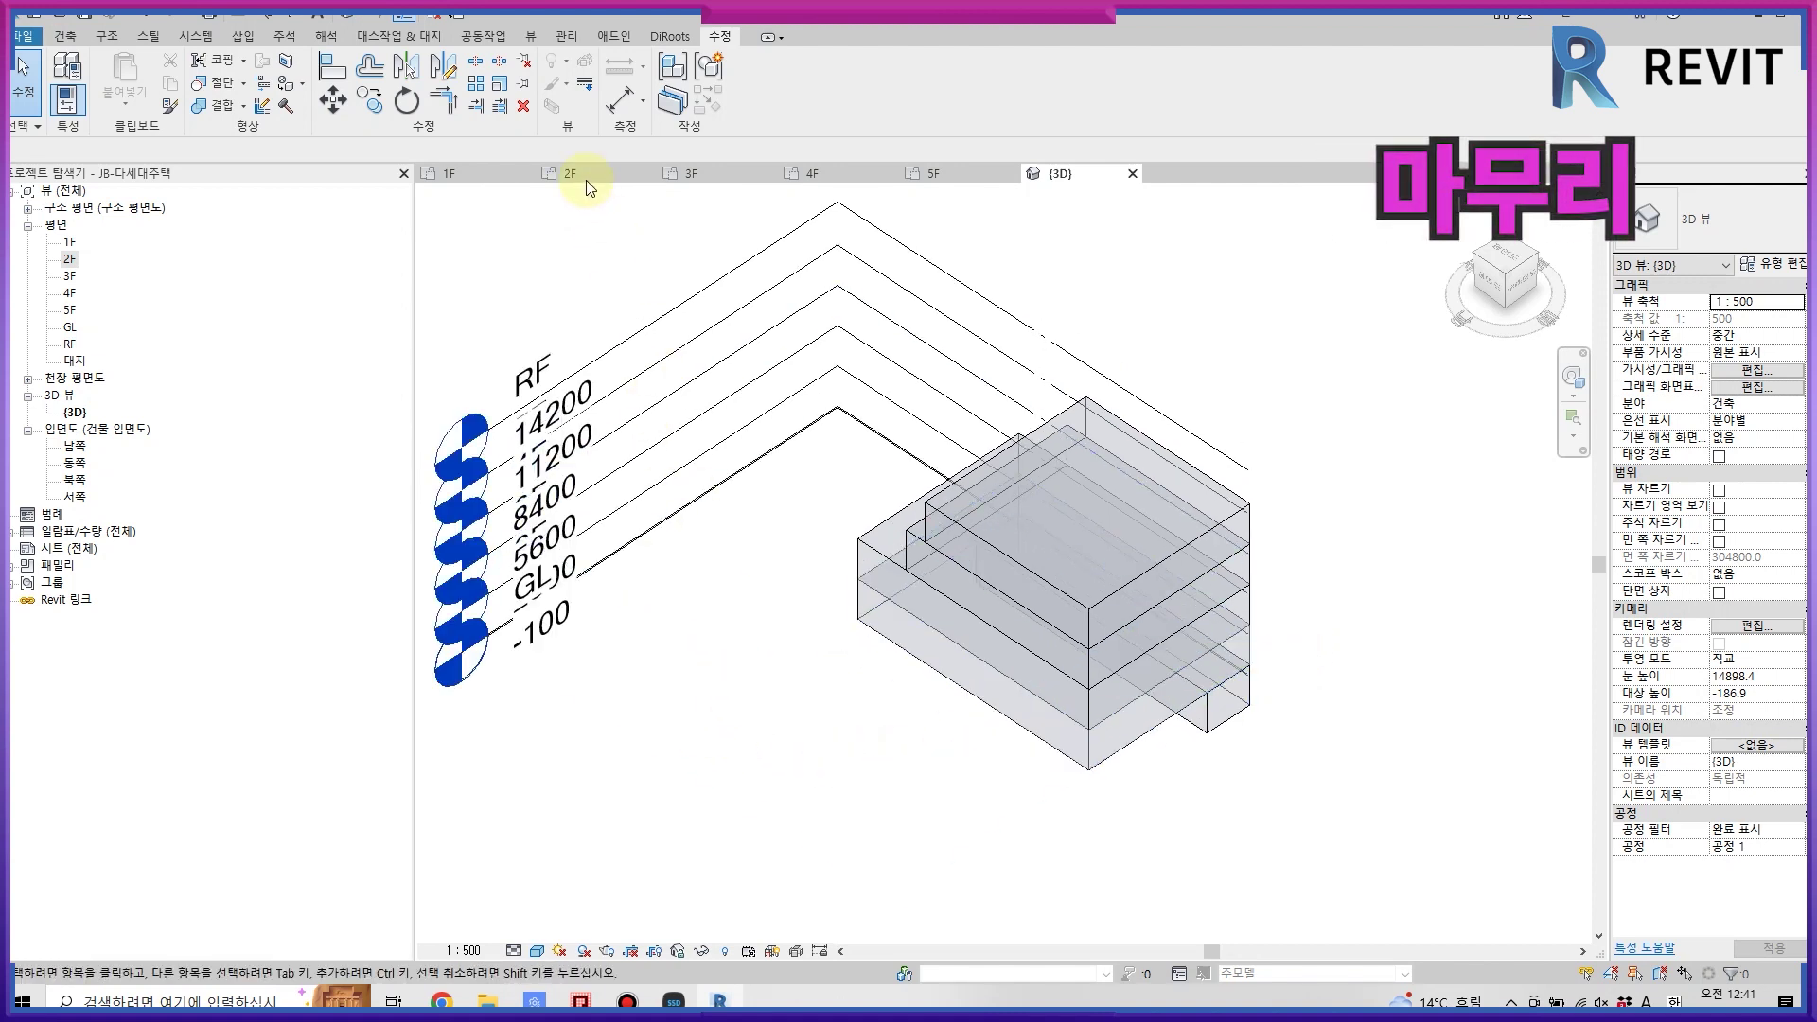
{"action": "left_click", "coordinate": [705, 175]}
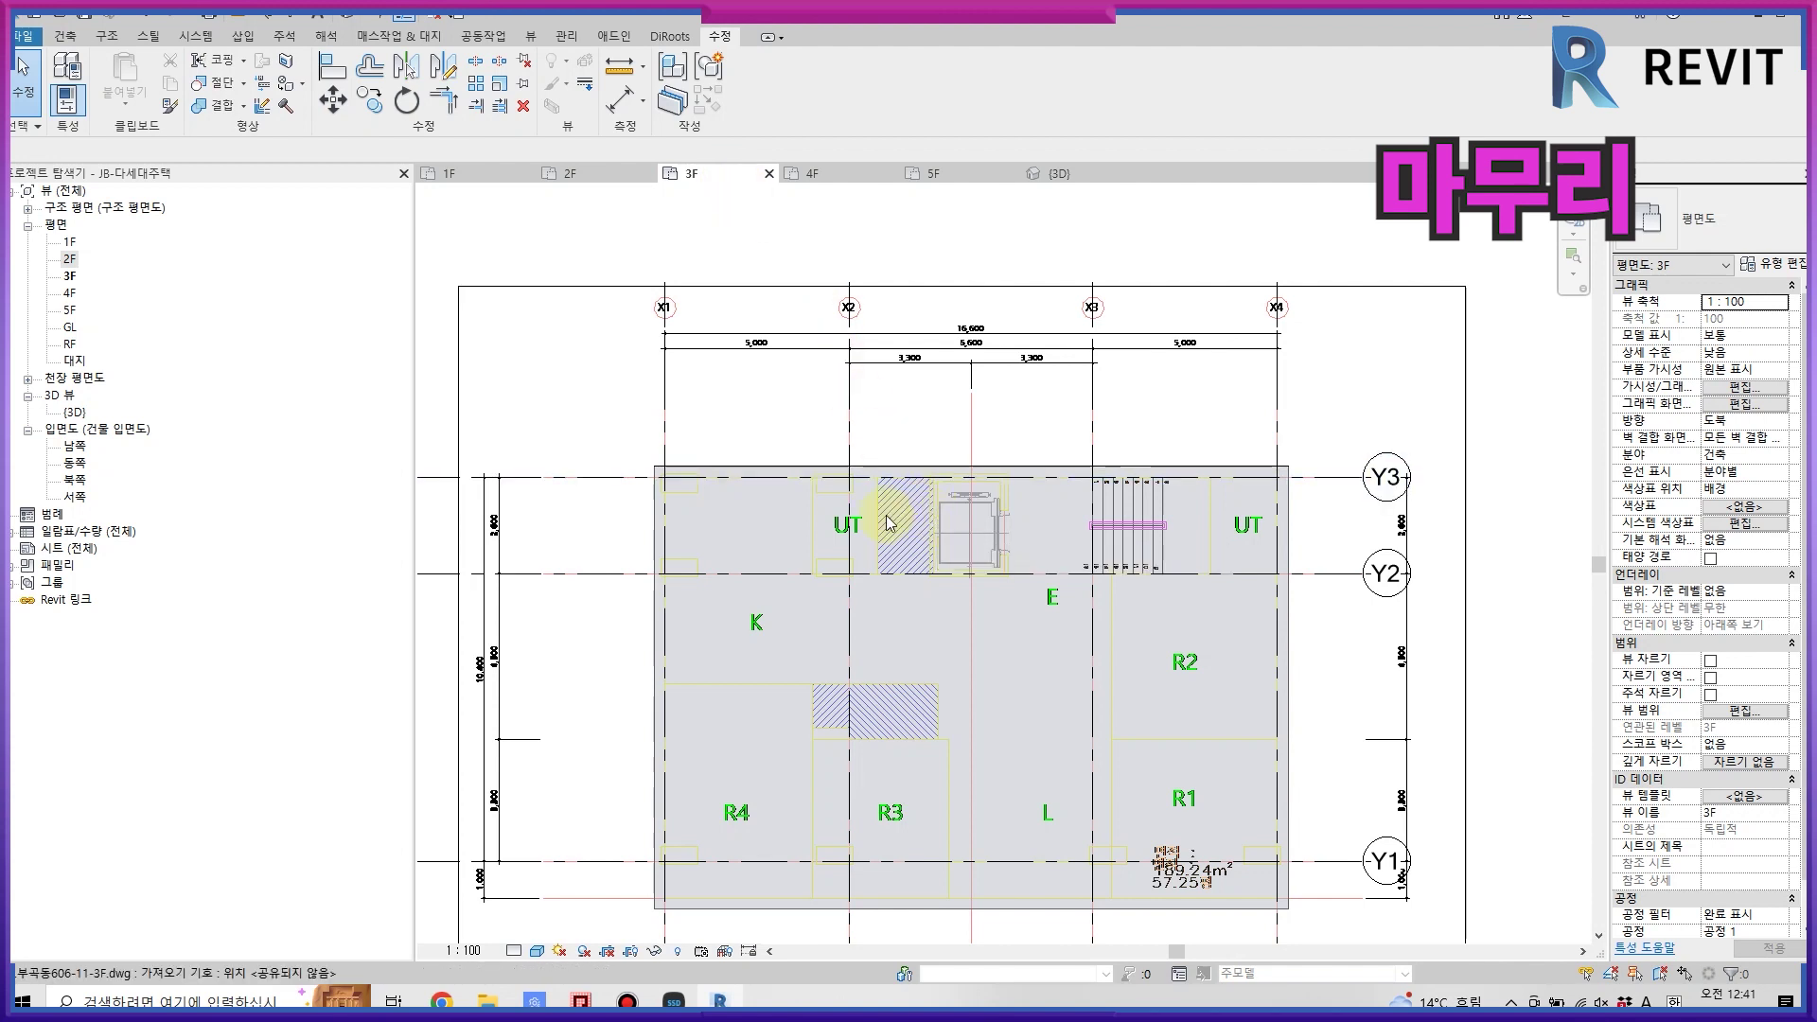
{"action": "left_click", "coordinate": [832, 174]}
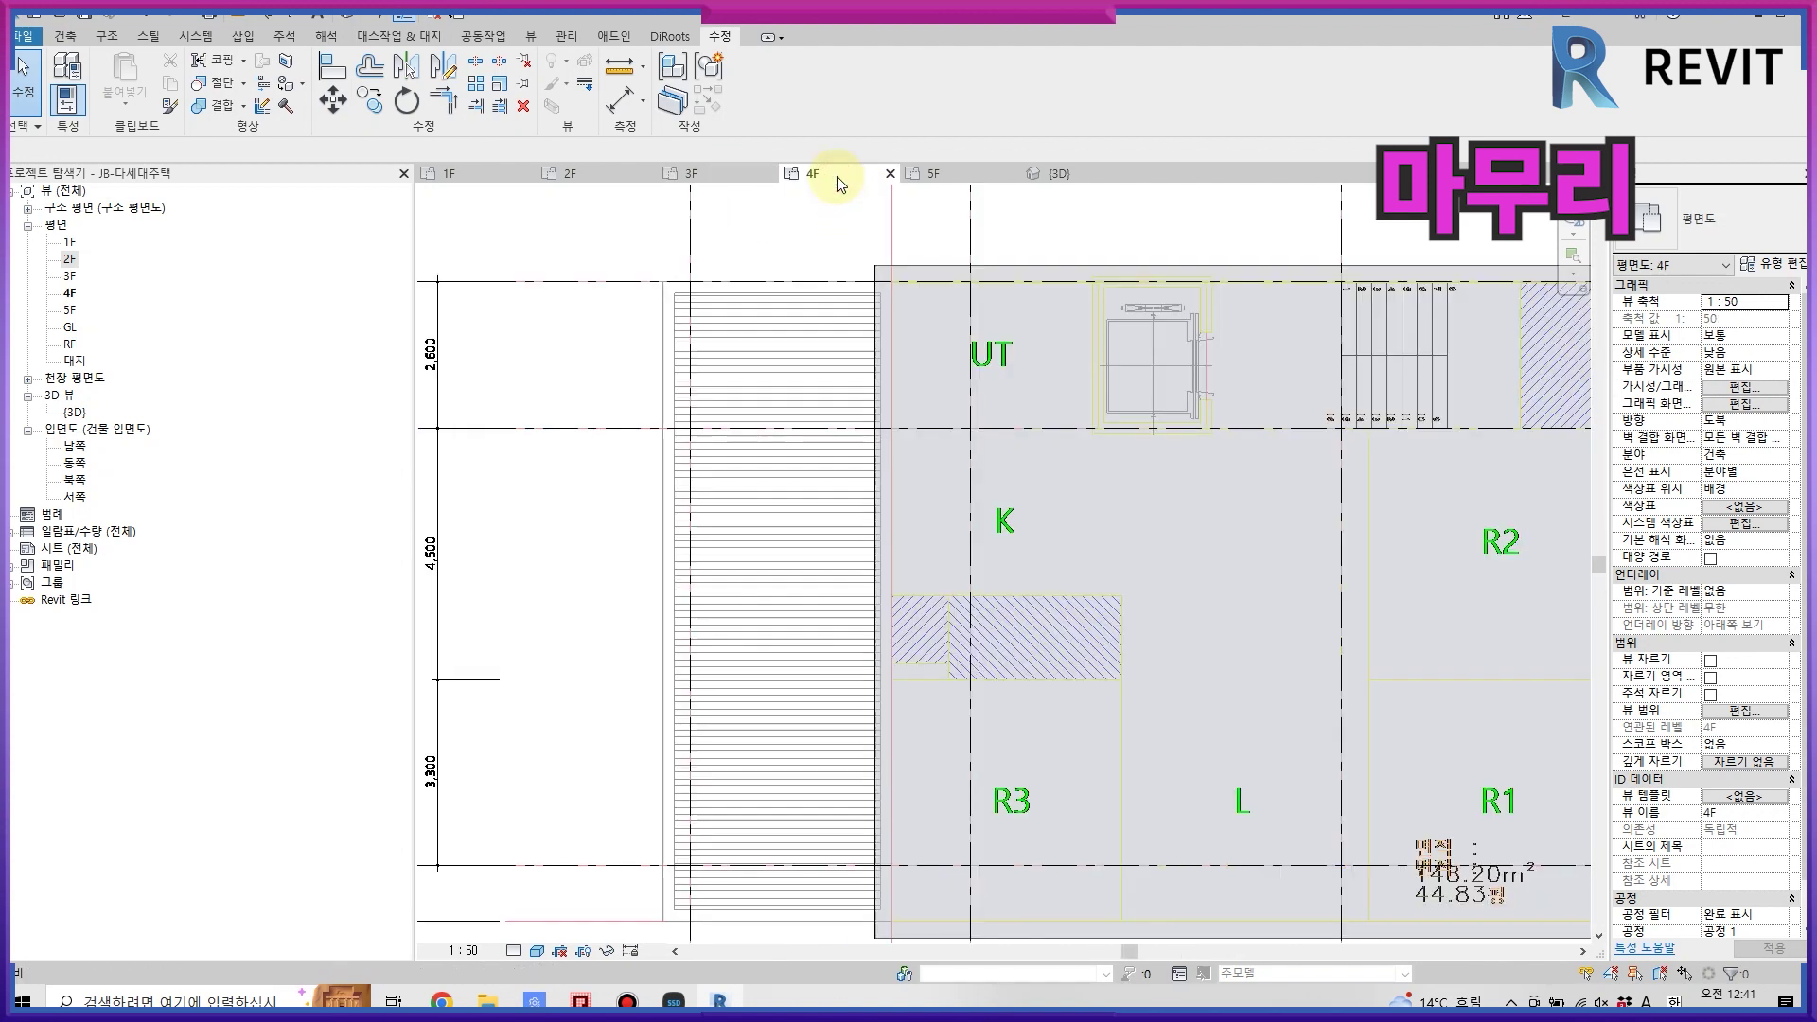
{"action": "left_click", "coordinate": [884, 383]}
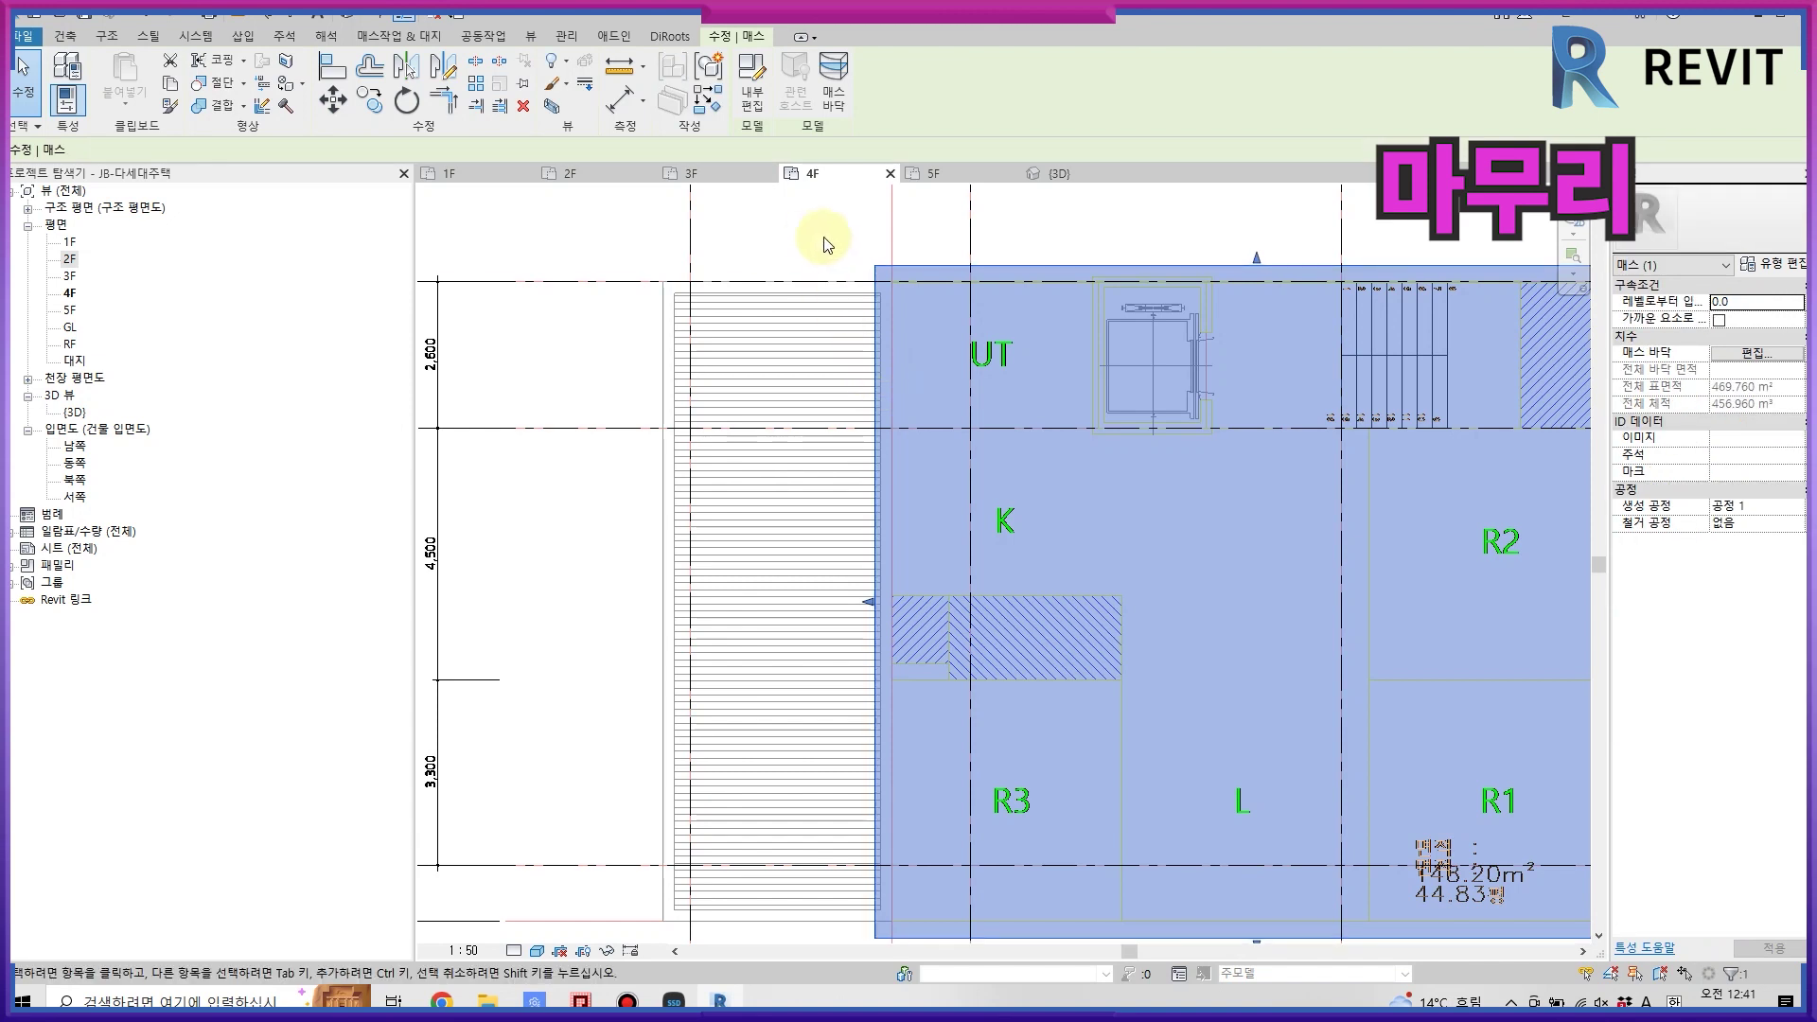
{"action": "left_click", "coordinate": [776, 104]}
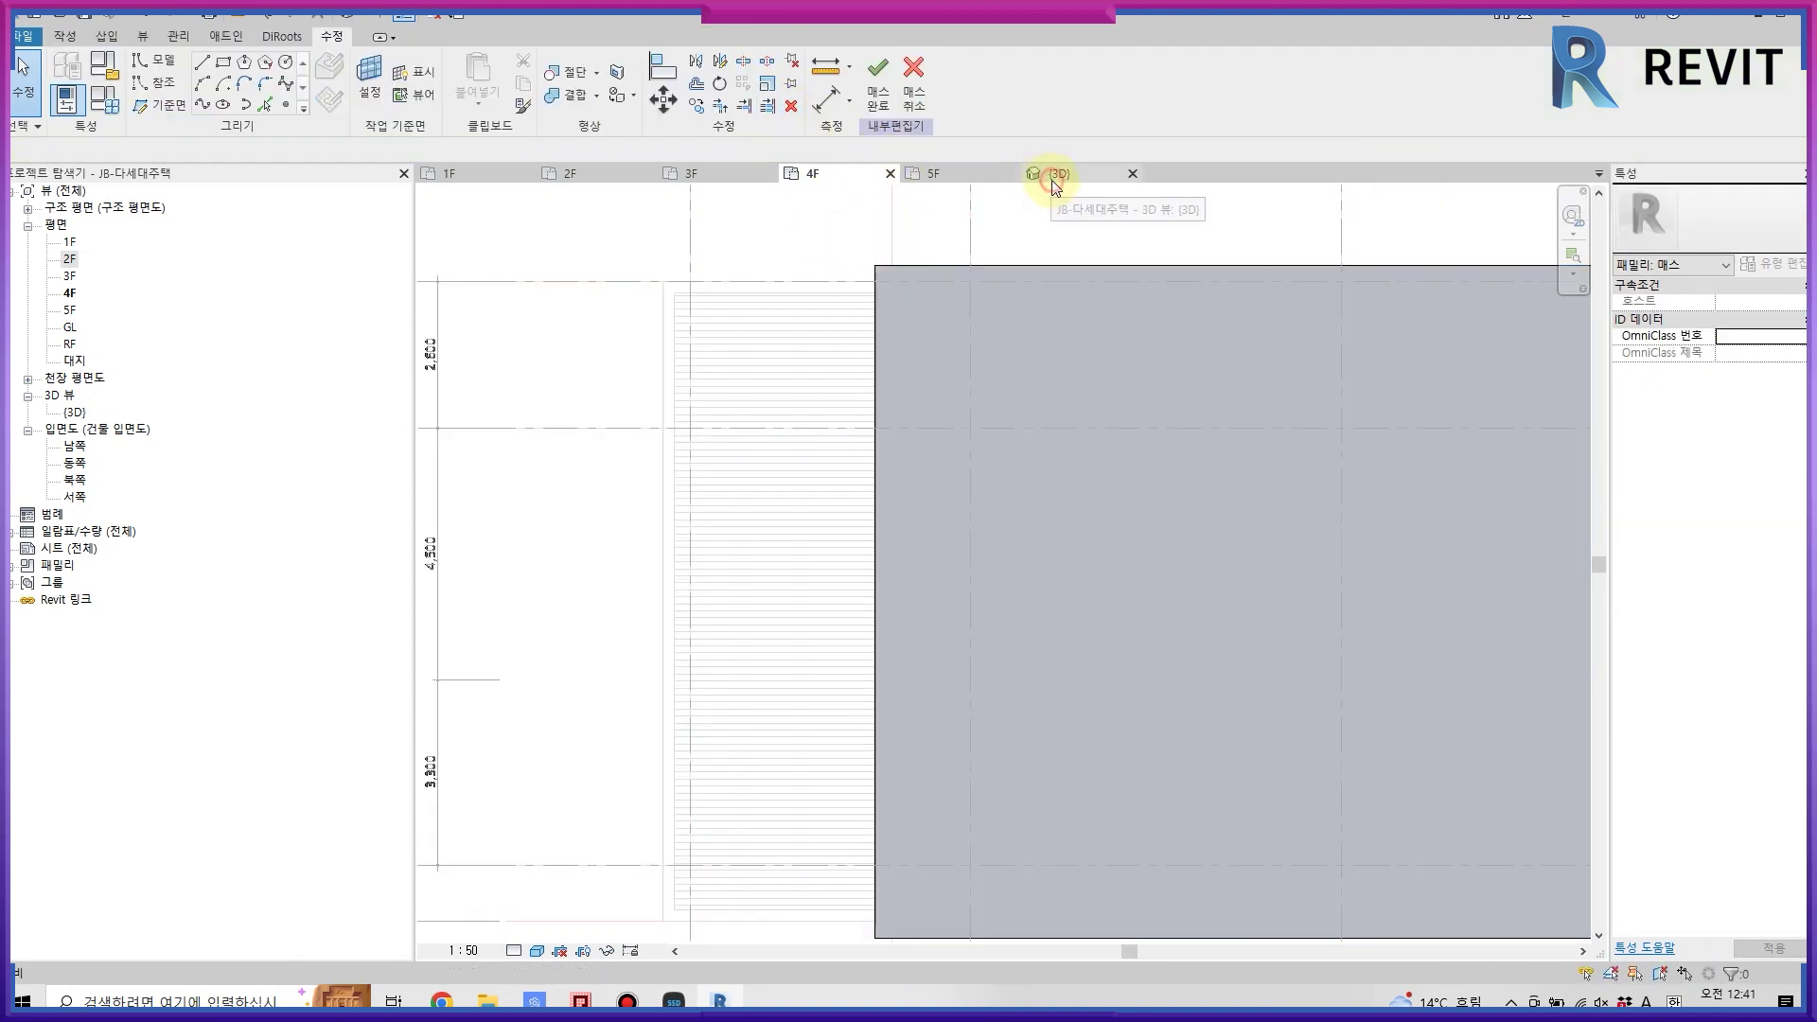
- In 3D, select the top mass's edge and edit its 13600 dimension to slope the face
{"action": "left_click", "coordinate": [1051, 173]}
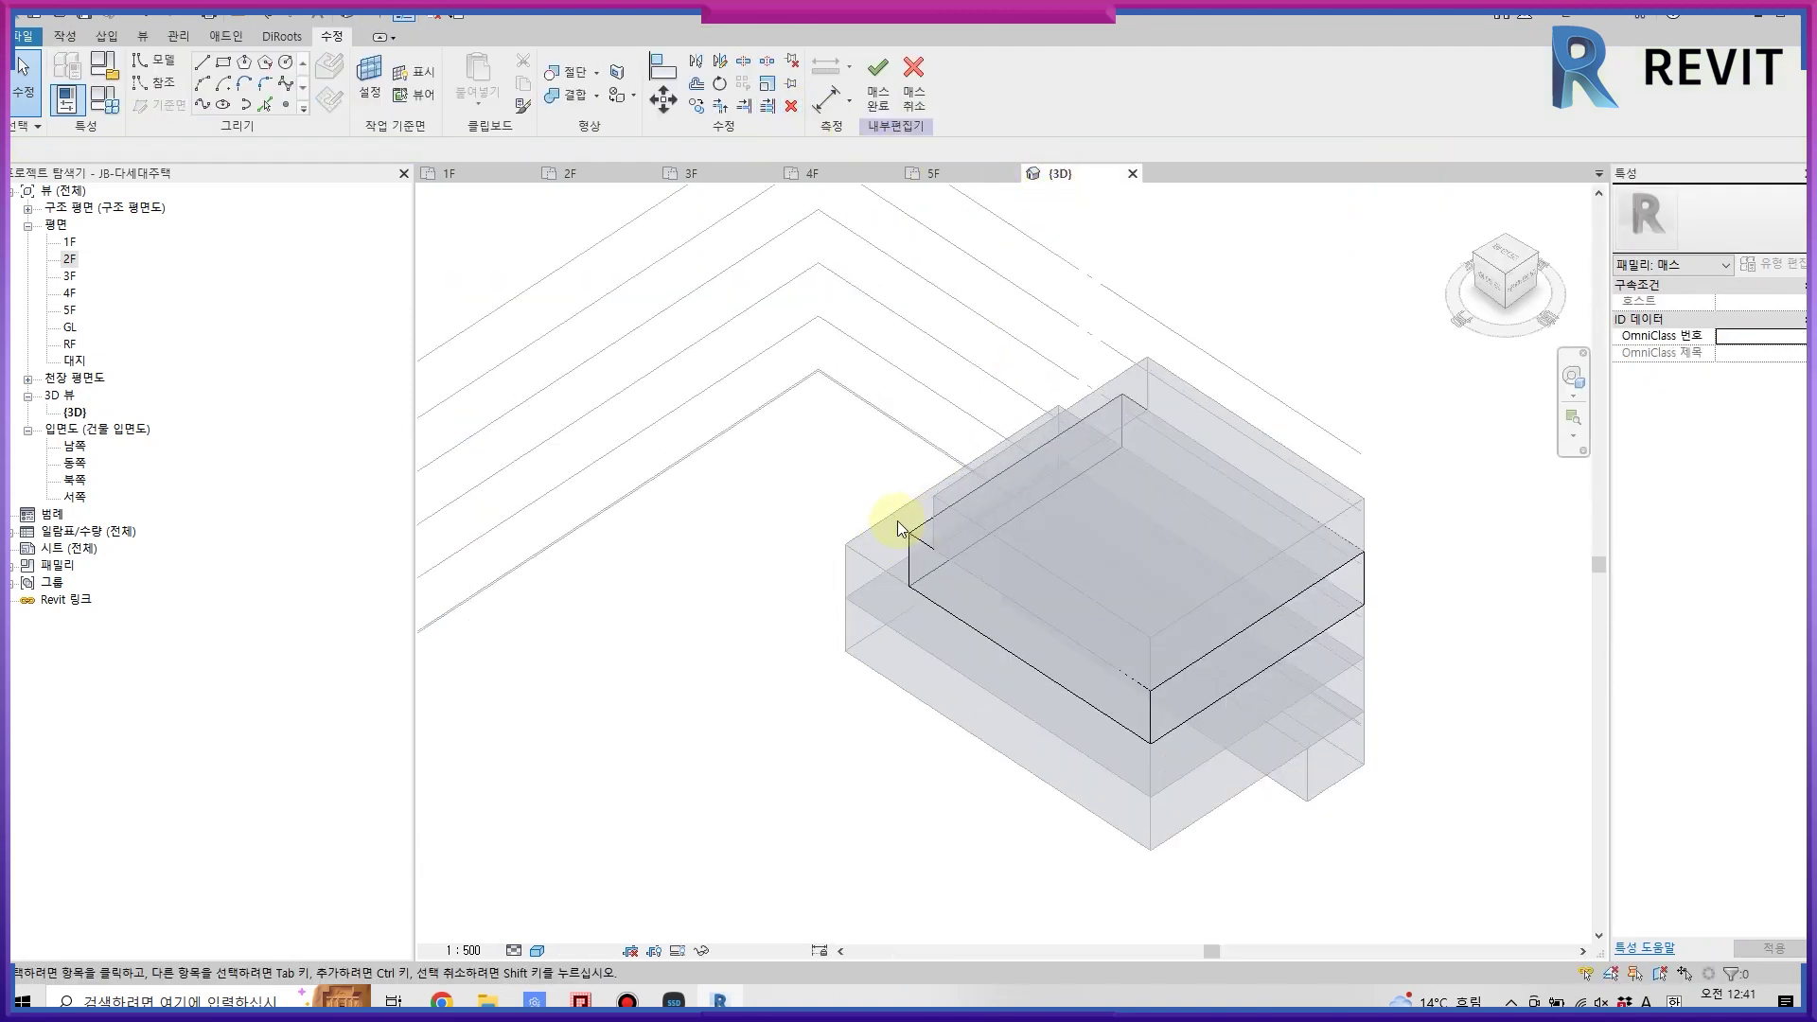
{"action": "scroll", "coordinate": [897, 521], "scroll_direction": "up", "scroll_amount": 2}
{"action": "scroll", "coordinate": [893, 520], "scroll_direction": "up", "scroll_amount": 3}
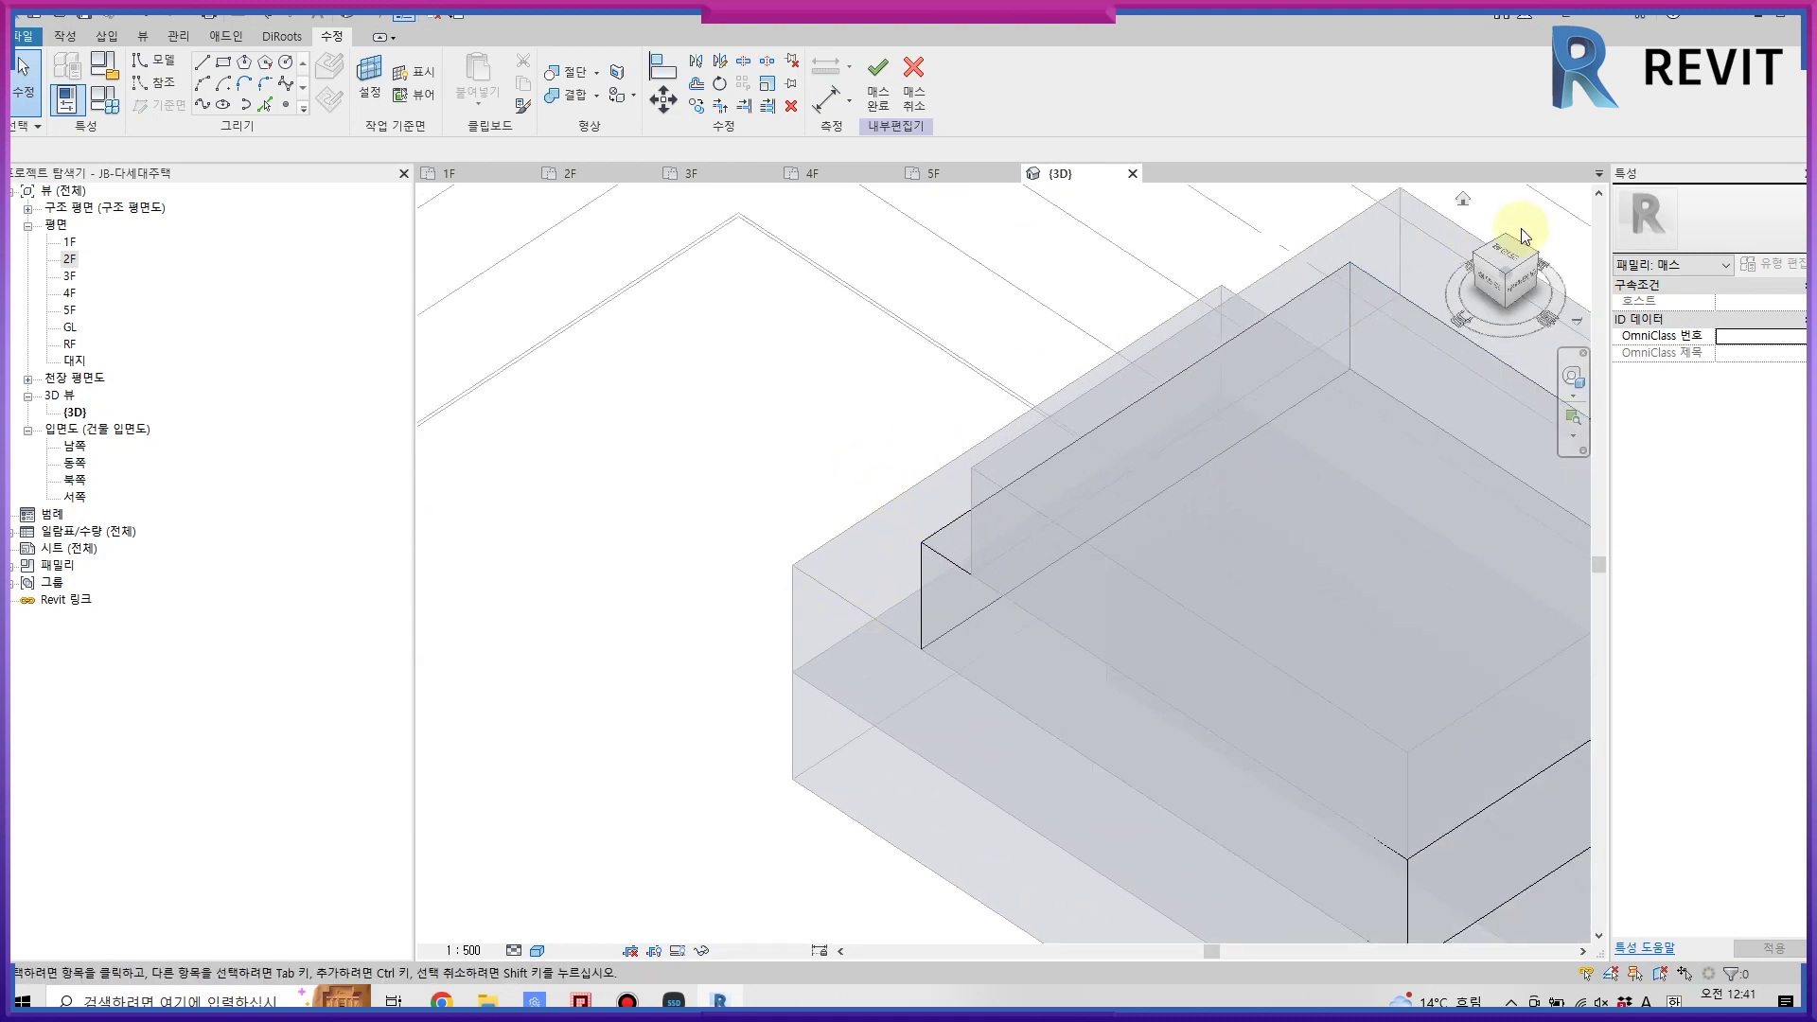
{"action": "left_click", "coordinate": [1473, 264]}
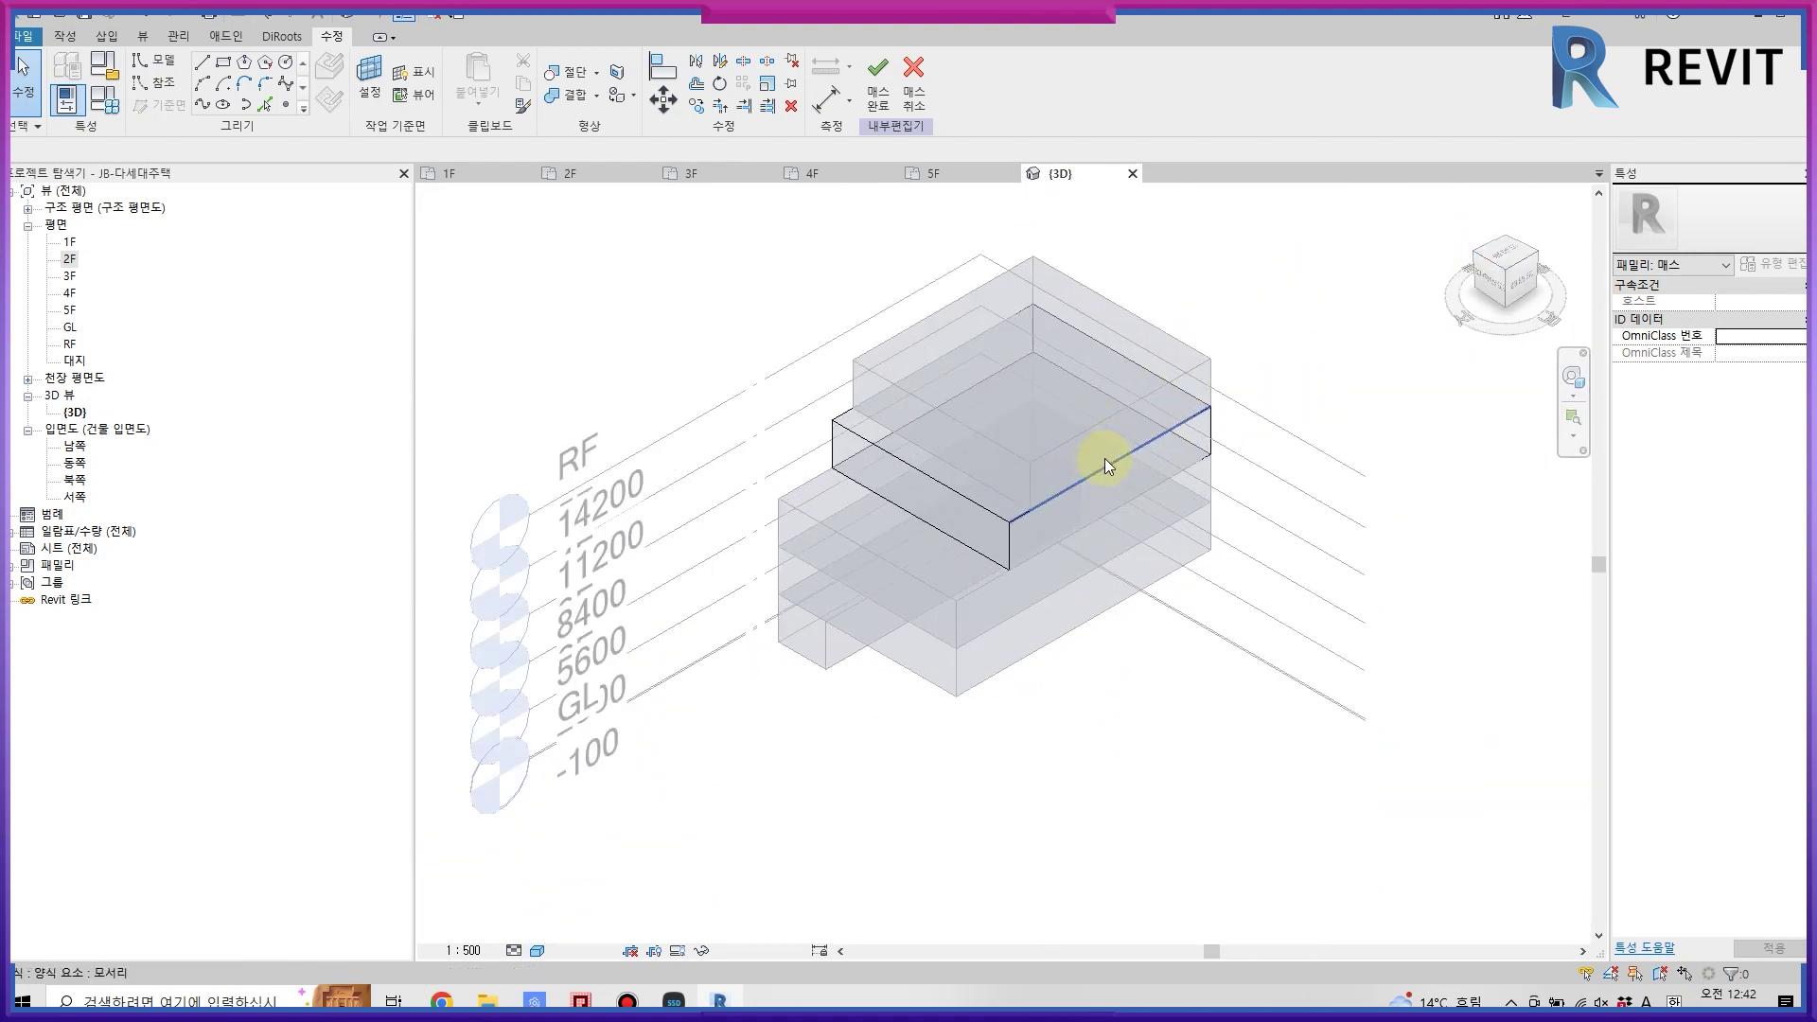
{"action": "scroll", "coordinate": [1109, 458], "scroll_direction": "up", "scroll_amount": 2}
{"action": "left_click", "coordinate": [861, 586]}
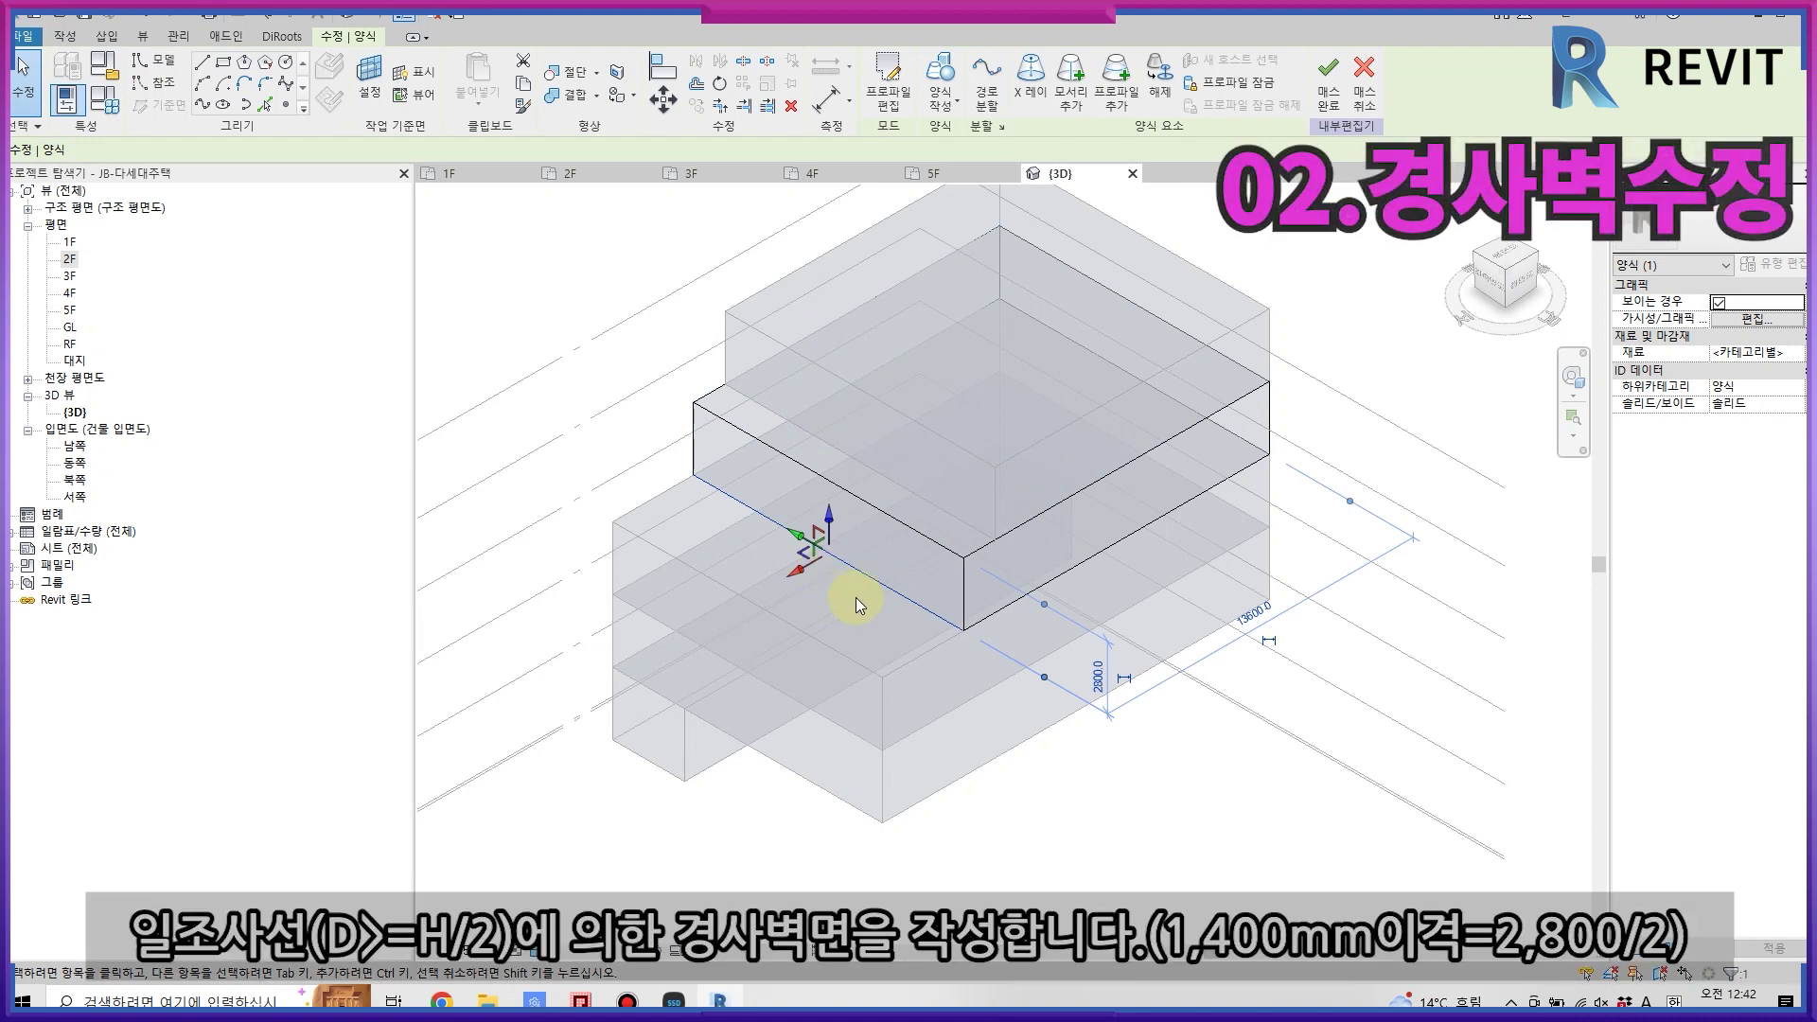
{"action": "scroll", "coordinate": [923, 611], "scroll_direction": "up", "scroll_amount": 2}
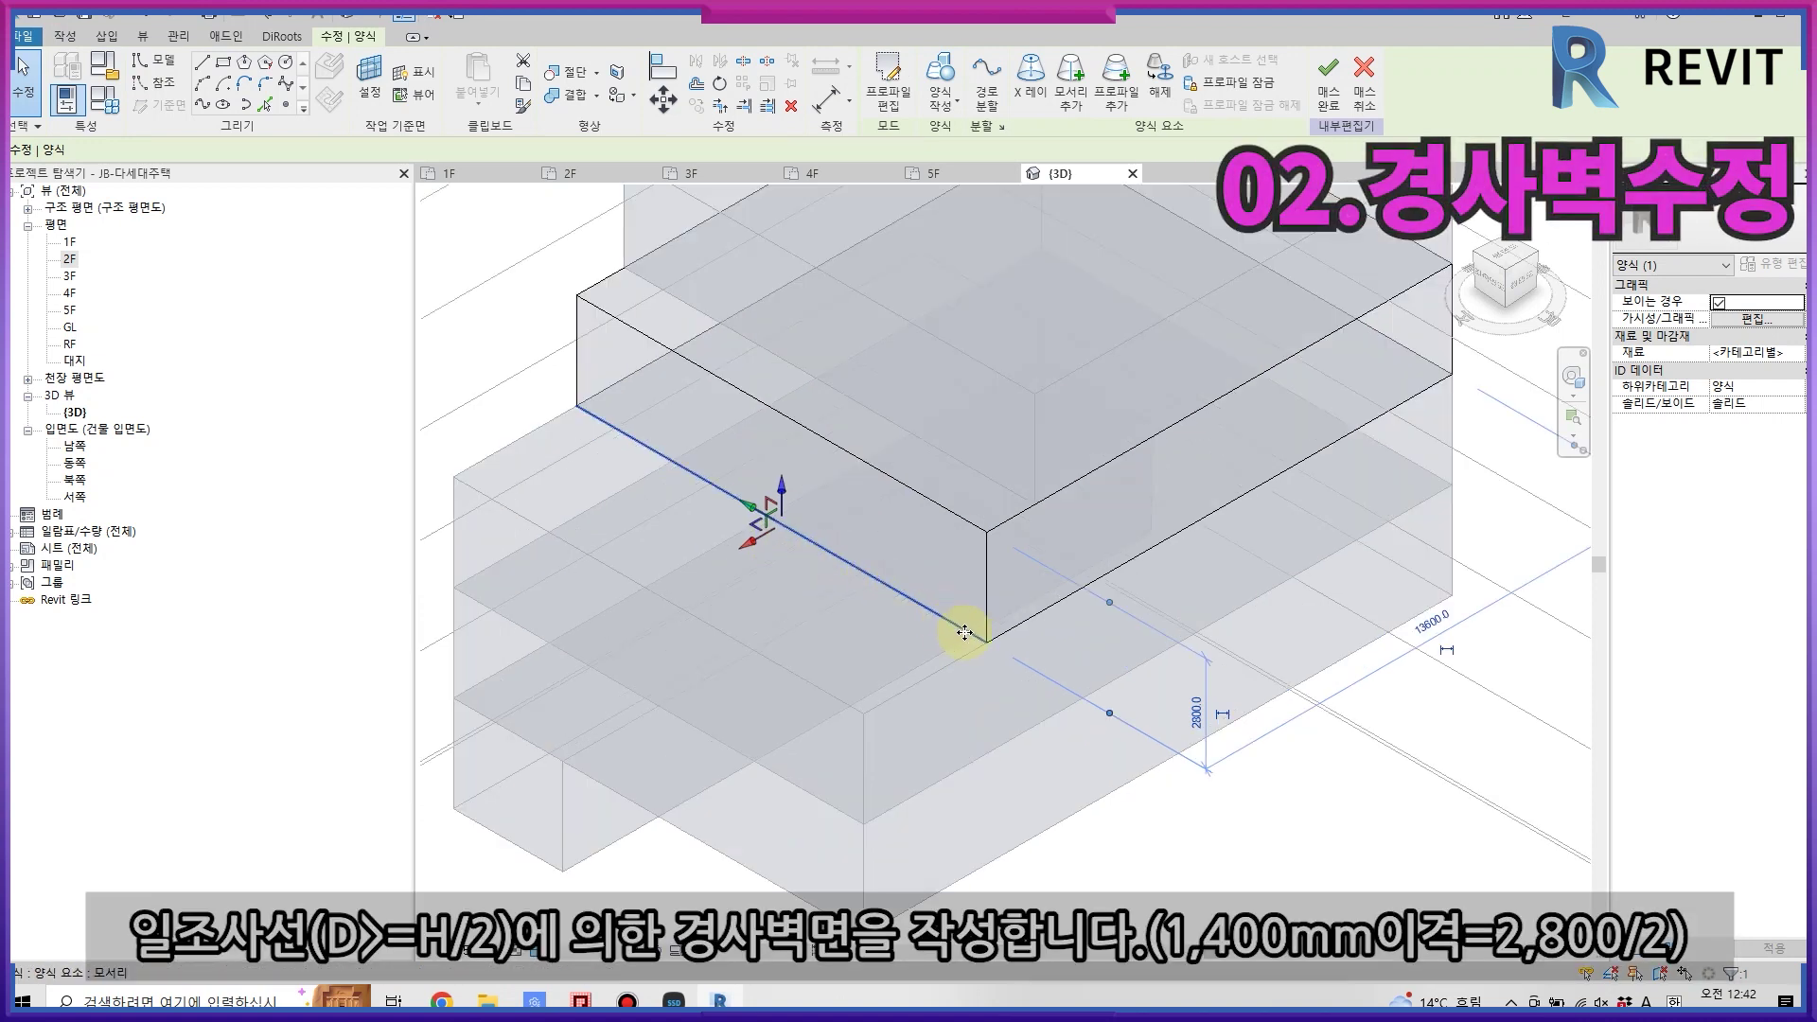
{"action": "scroll", "coordinate": [1410, 622], "scroll_direction": "up", "scroll_amount": 1}
{"action": "left_click", "coordinate": [1411, 620]}
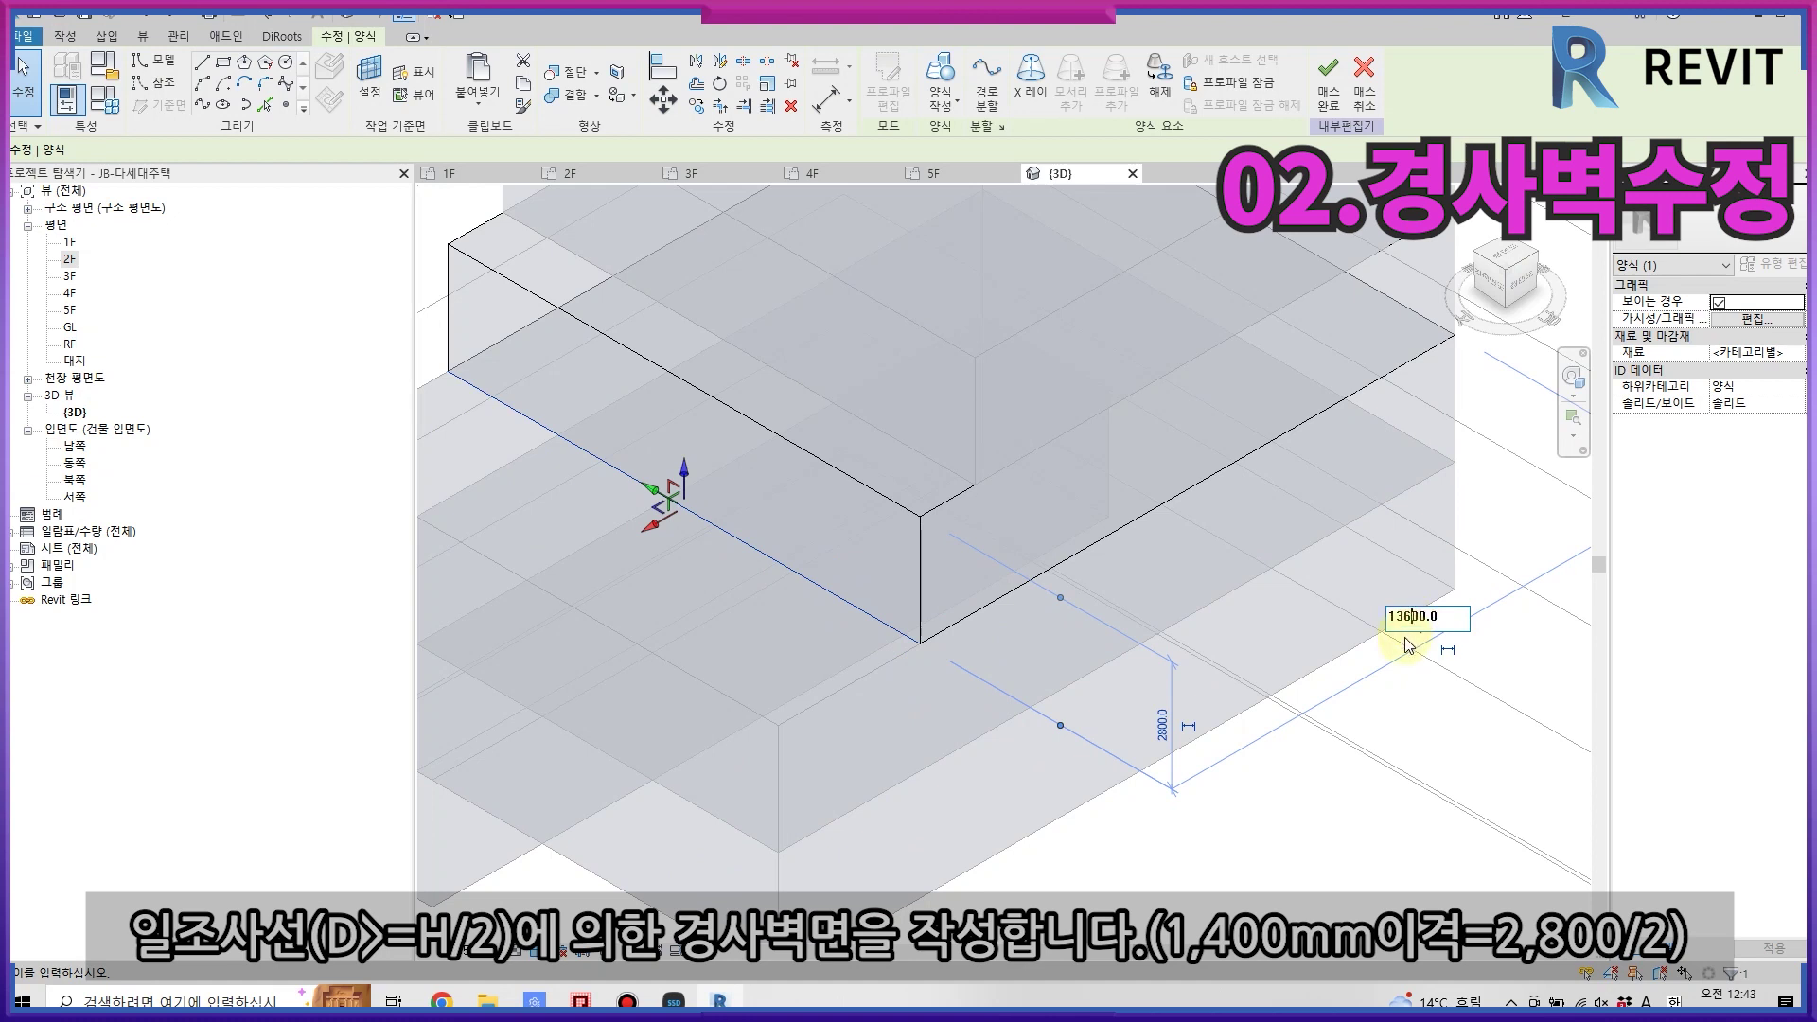
{"action": "type", "text": "15000"}
{"action": "key", "text": "Return"}
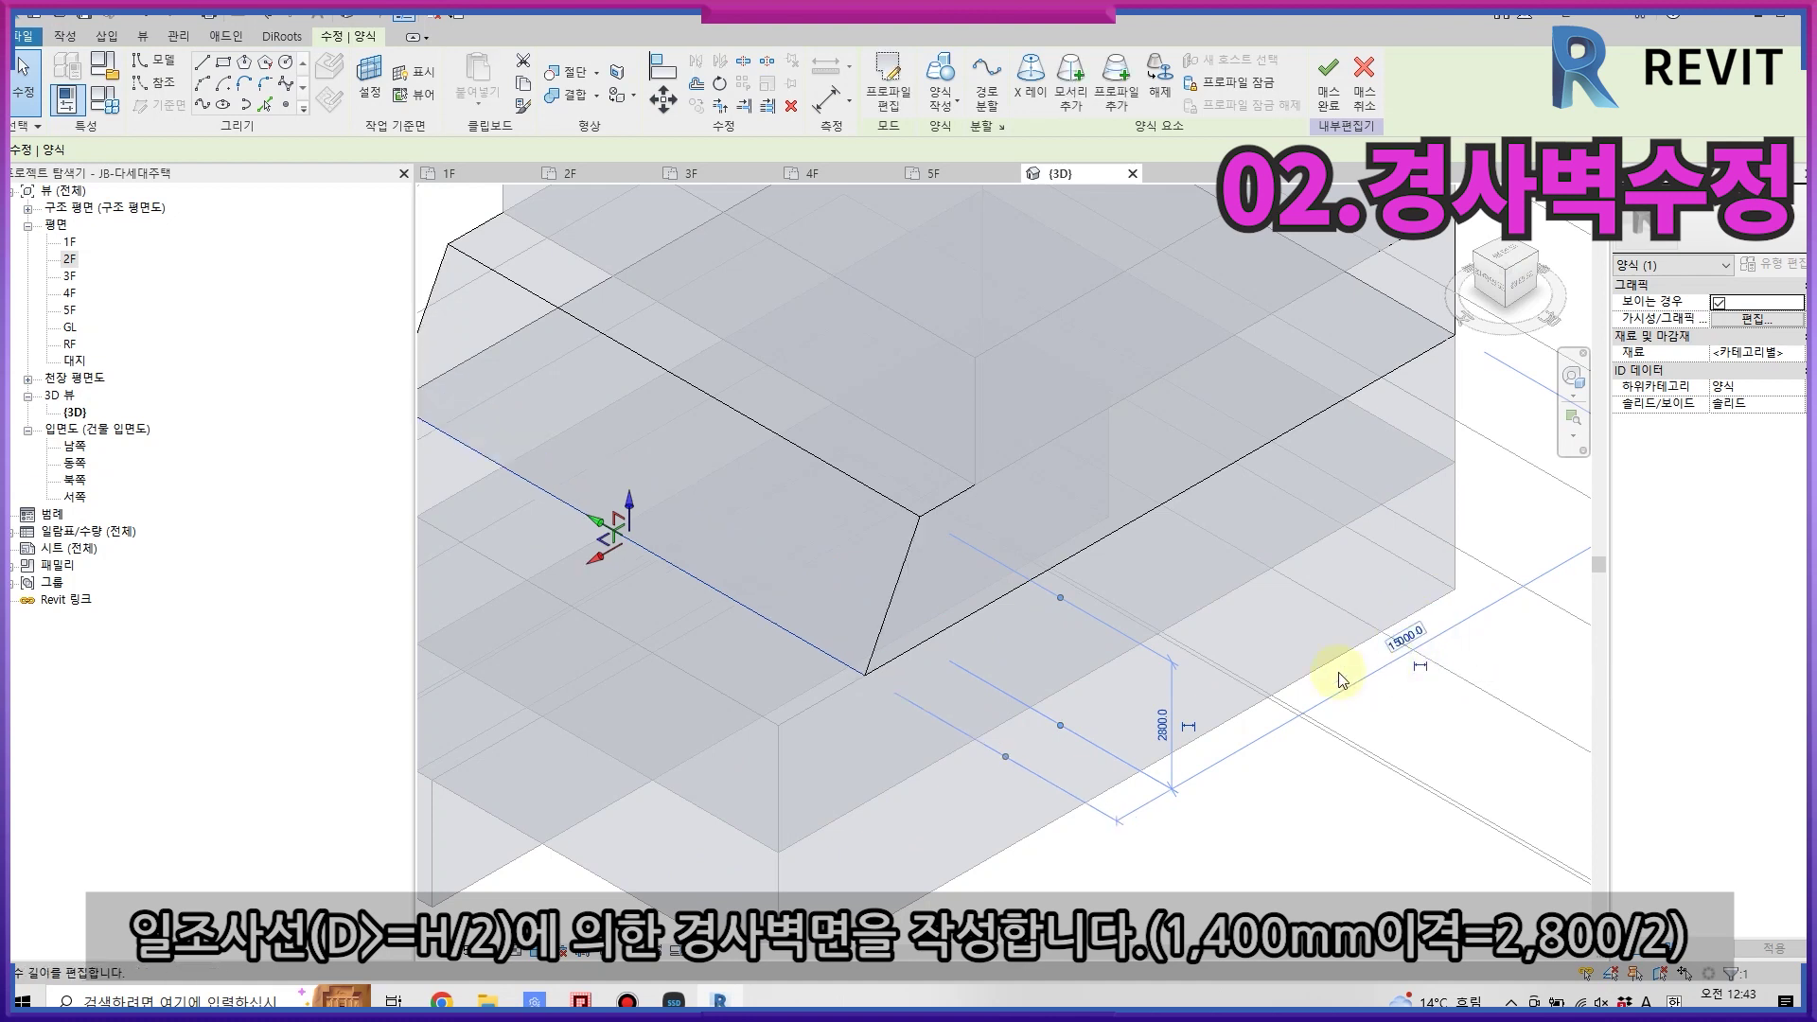
- Correct the edge dimension by entering 63, then finish the mass
{"action": "left_click", "coordinate": [1327, 106]}
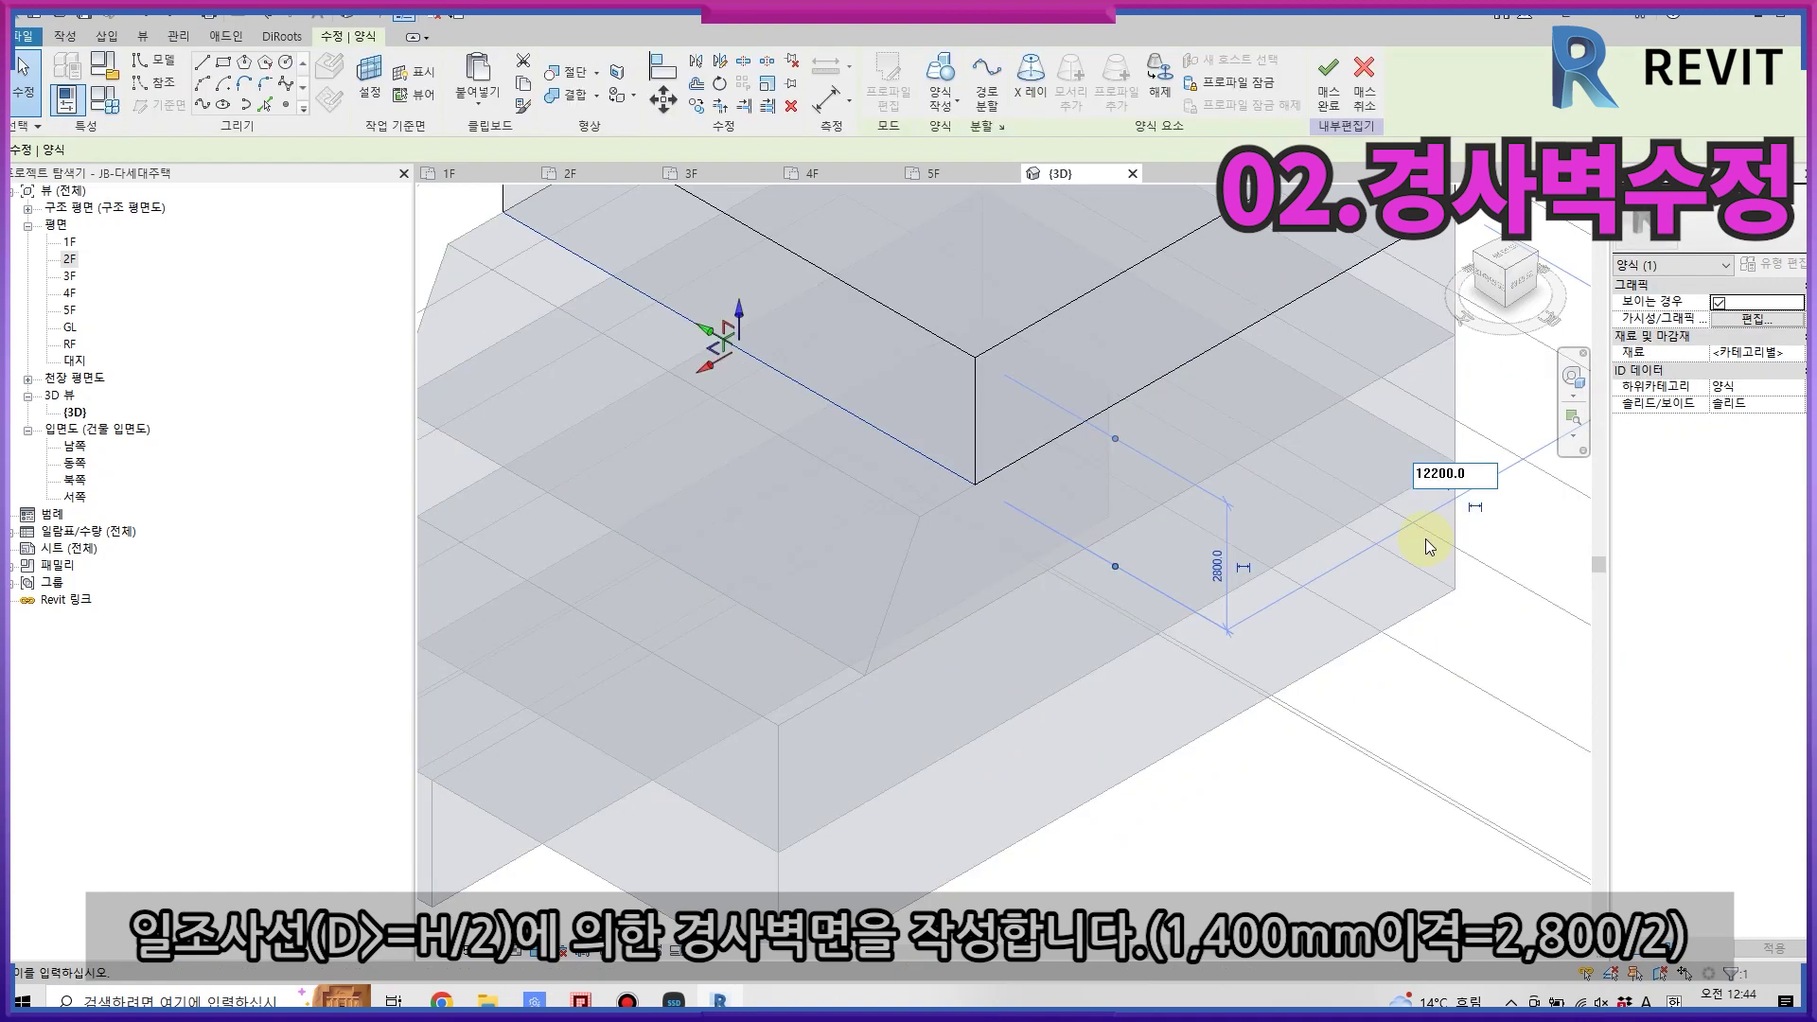
{"action": "type", "text": "6"}
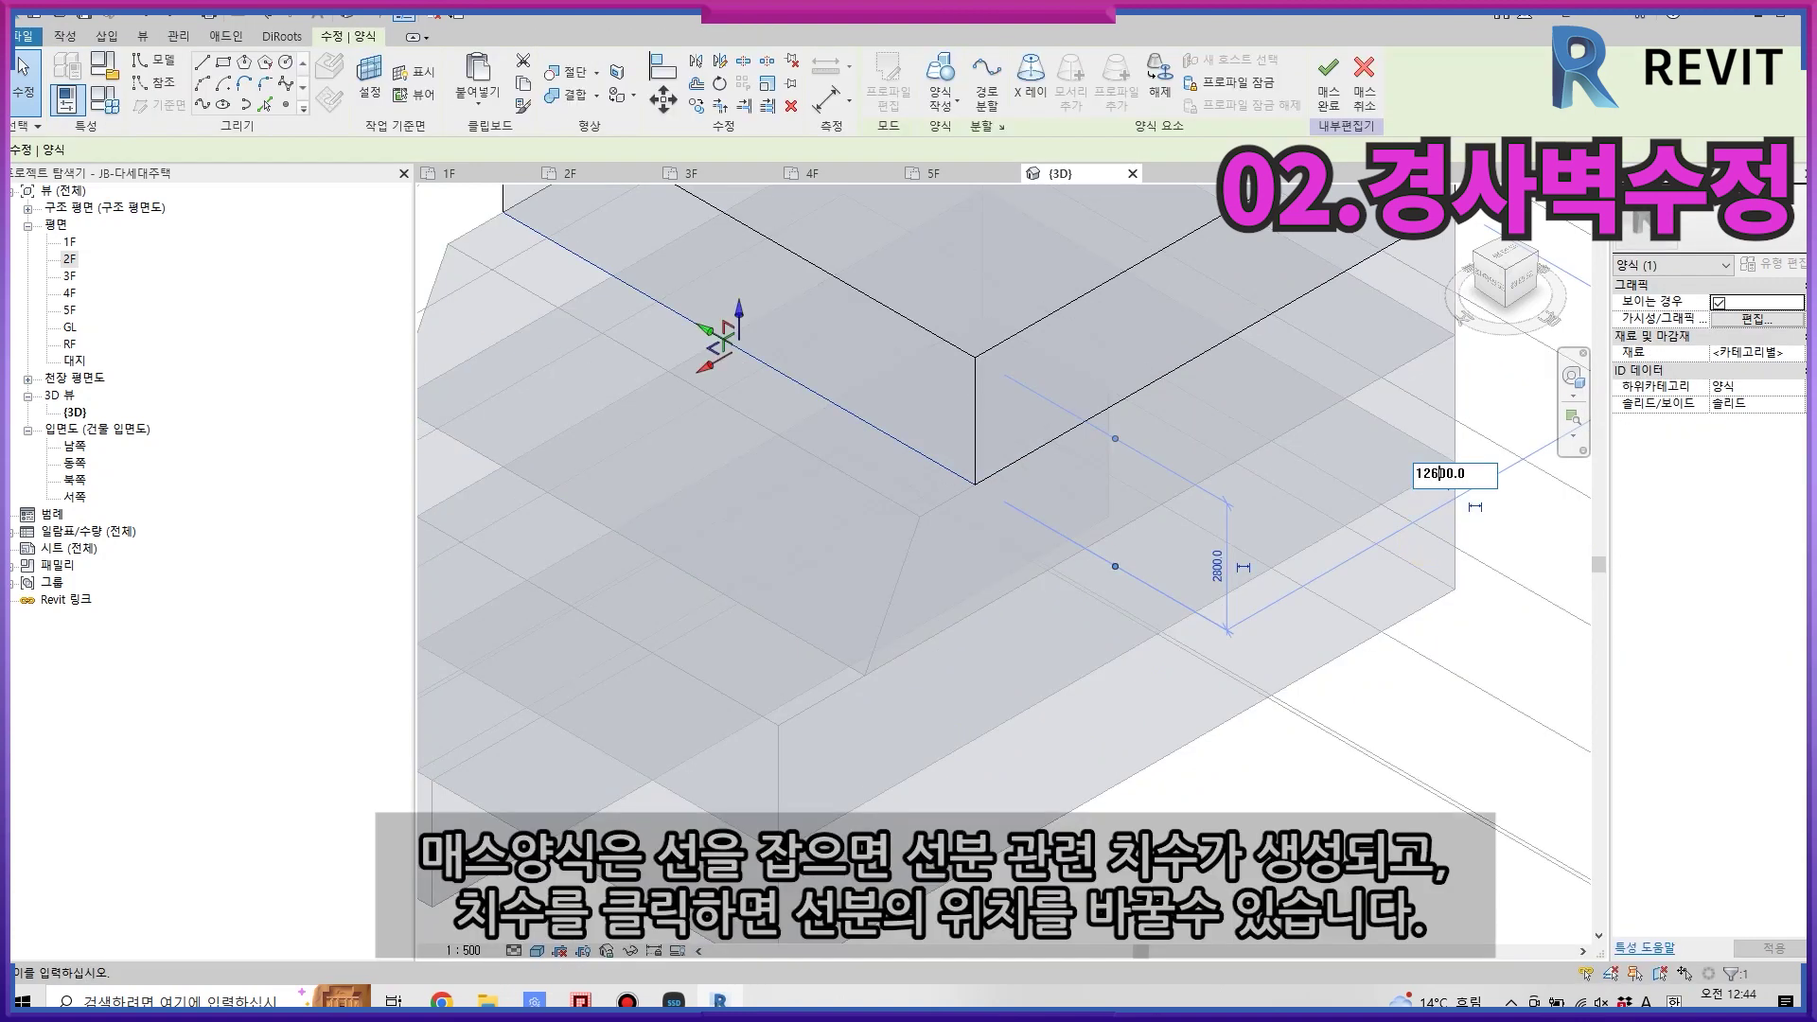
{"action": "type", "text": "3"}
{"action": "key", "text": "Return"}
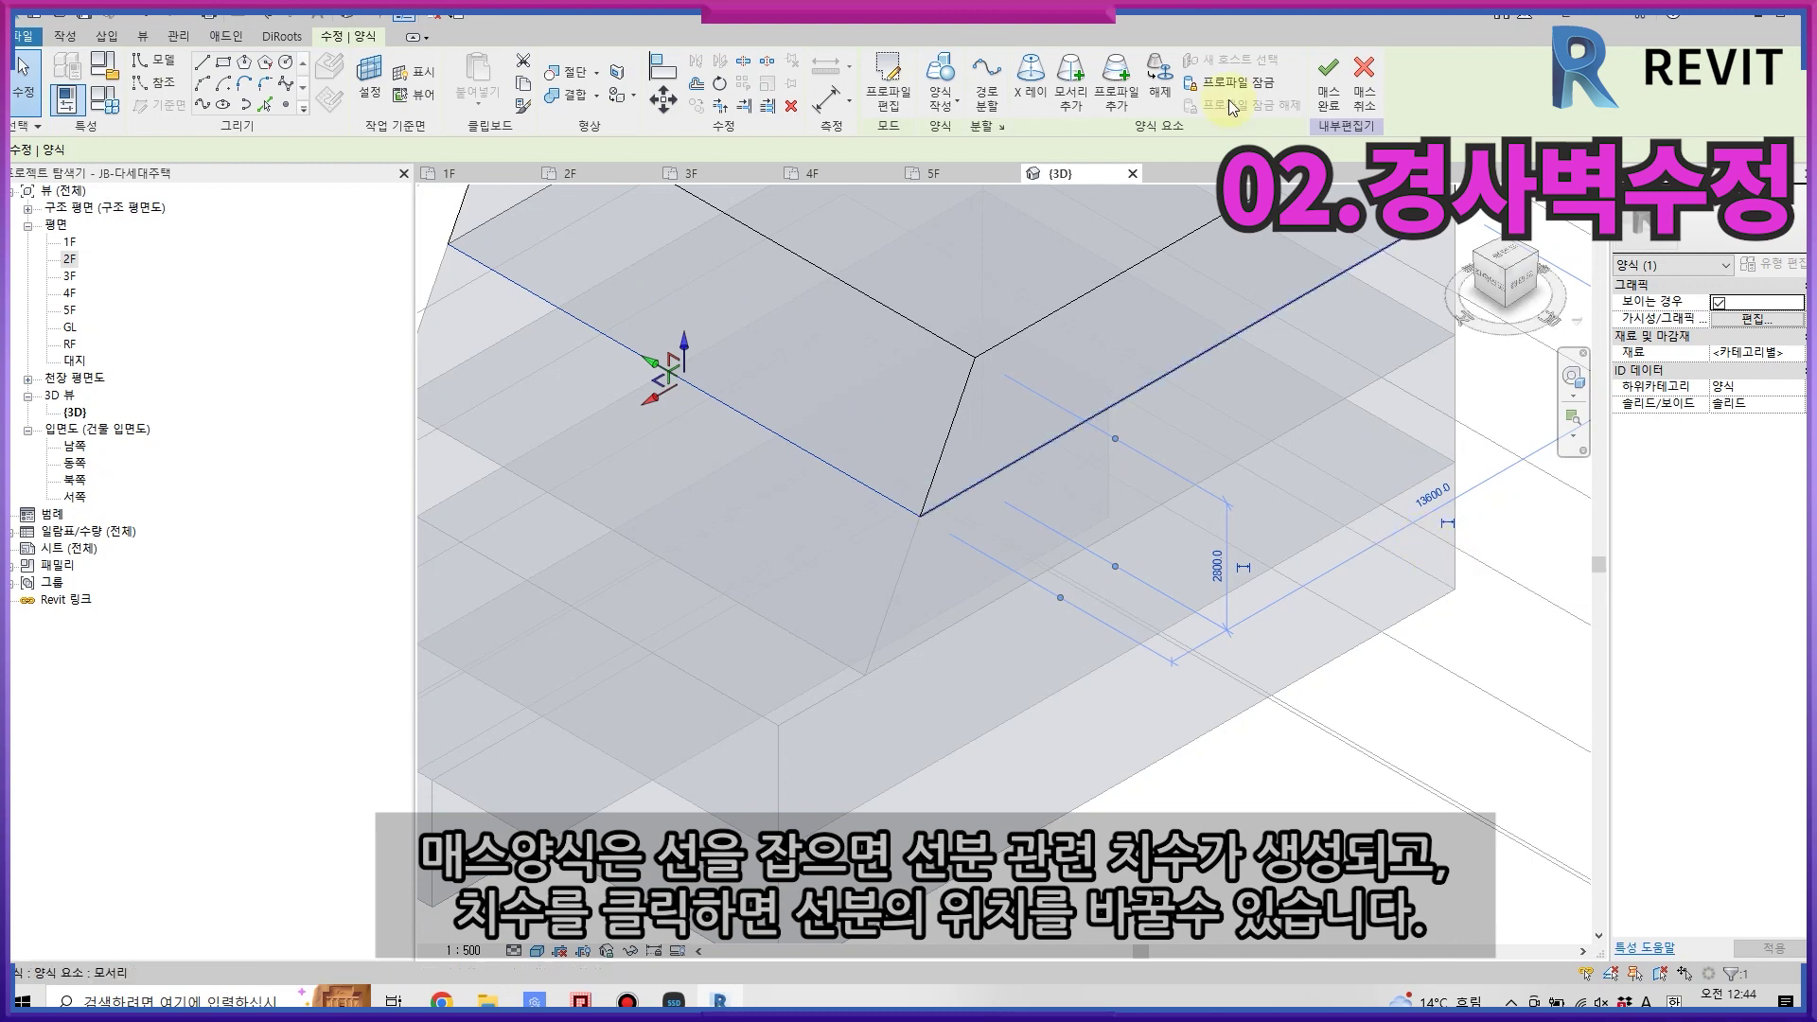
{"action": "left_click", "coordinate": [1327, 95]}
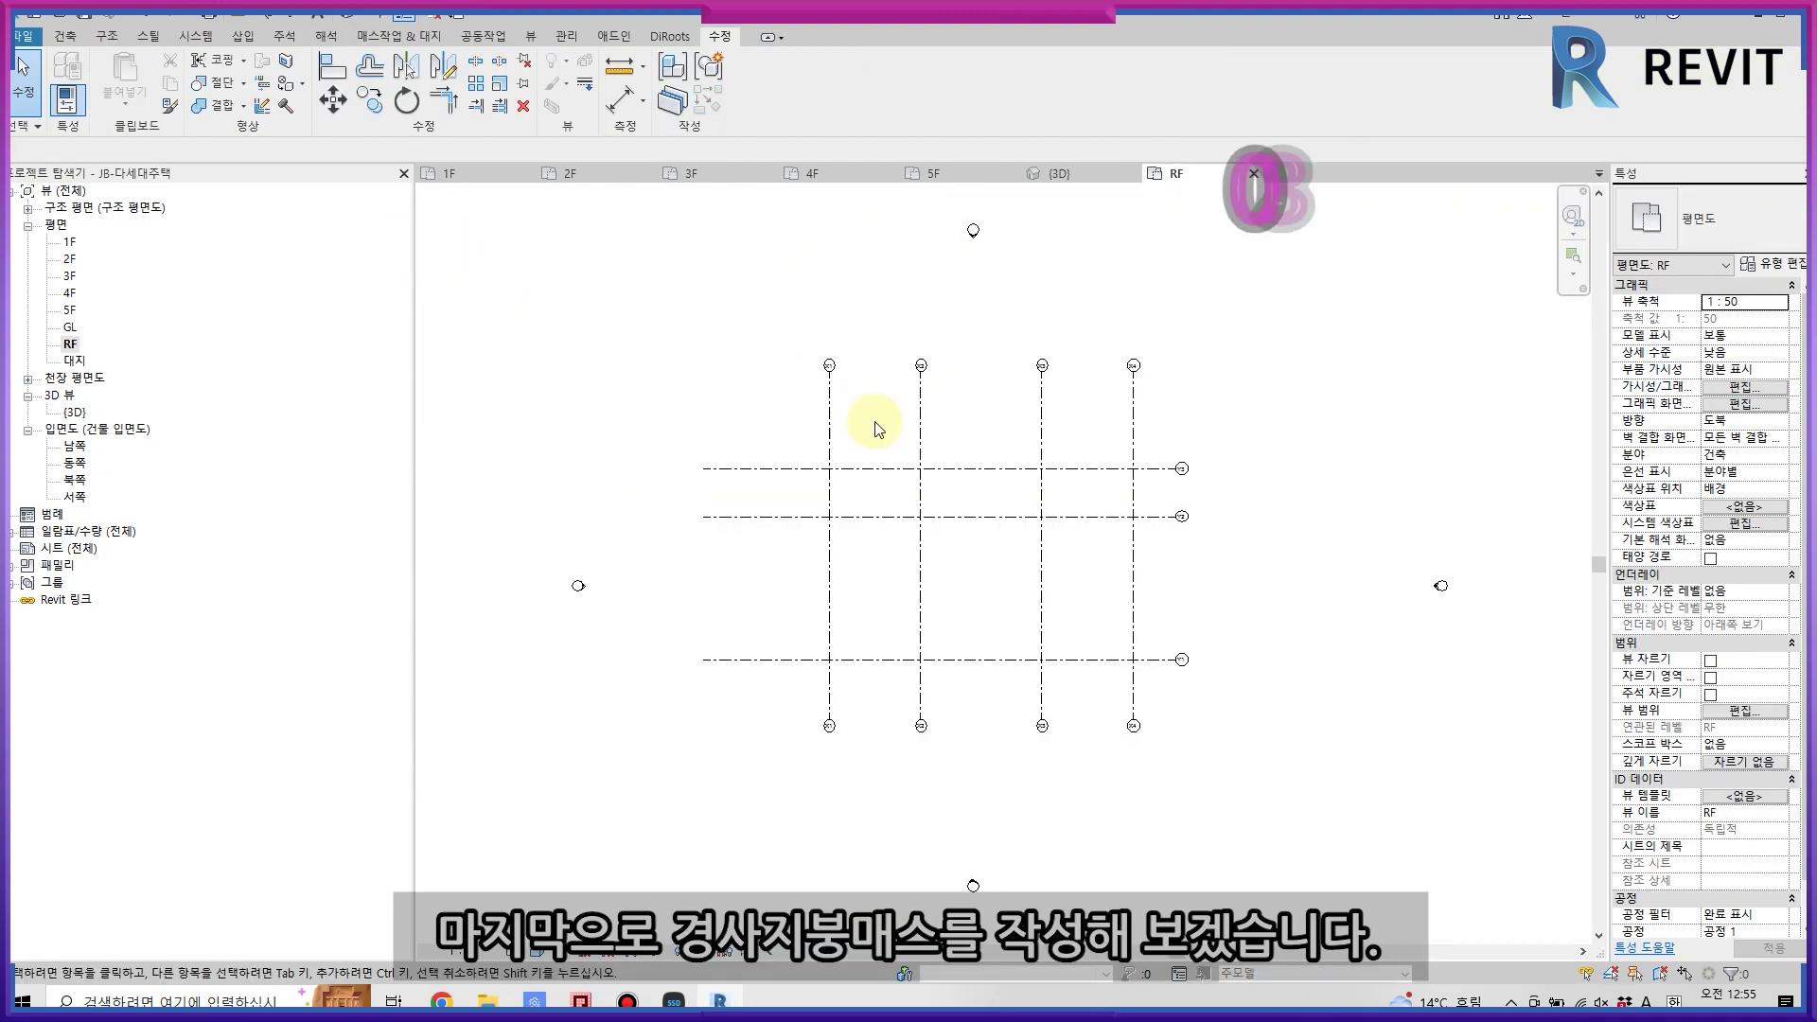
- Set the RF plan's view depth offset to -2800 so lower masses show
{"action": "left_click", "coordinate": [1734, 712]}
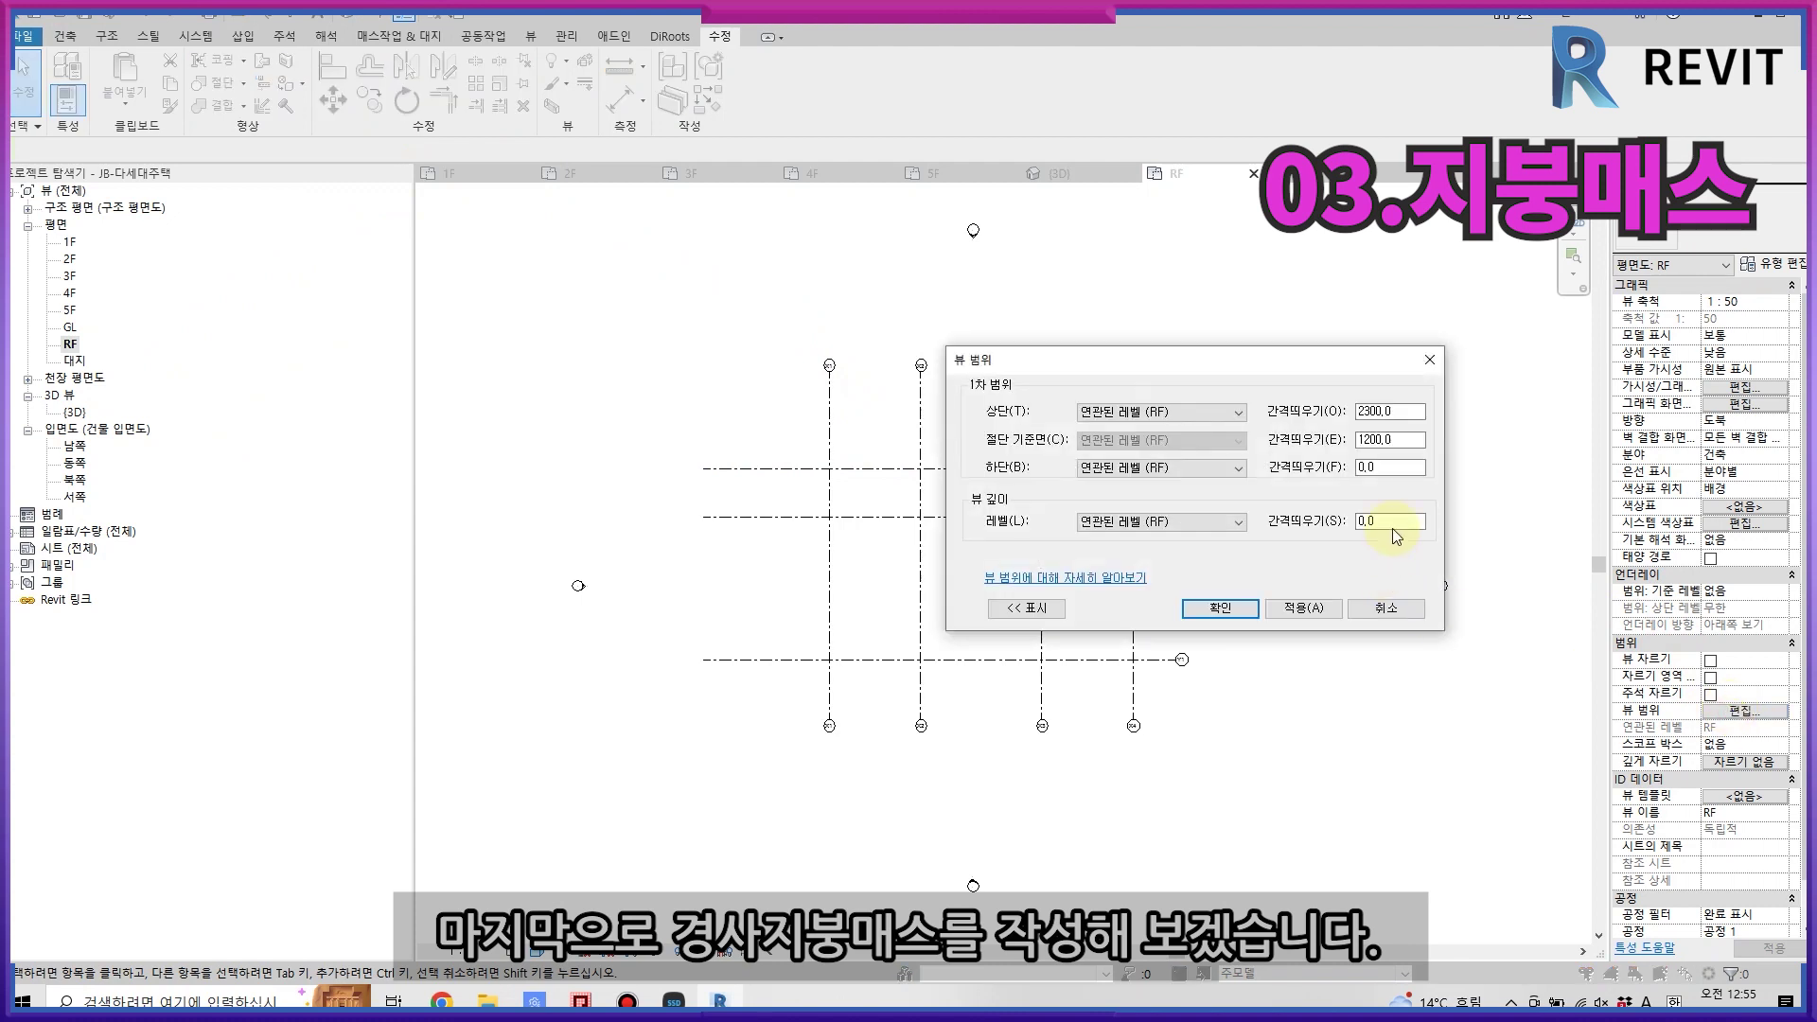
{"action": "double_click", "coordinate": [1393, 528]}
{"action": "type", "text": "-"}
{"action": "key", "text": "Return"}
- Start a new in-place mass from the Massing & Site tools
{"action": "left_click", "coordinate": [379, 35]}
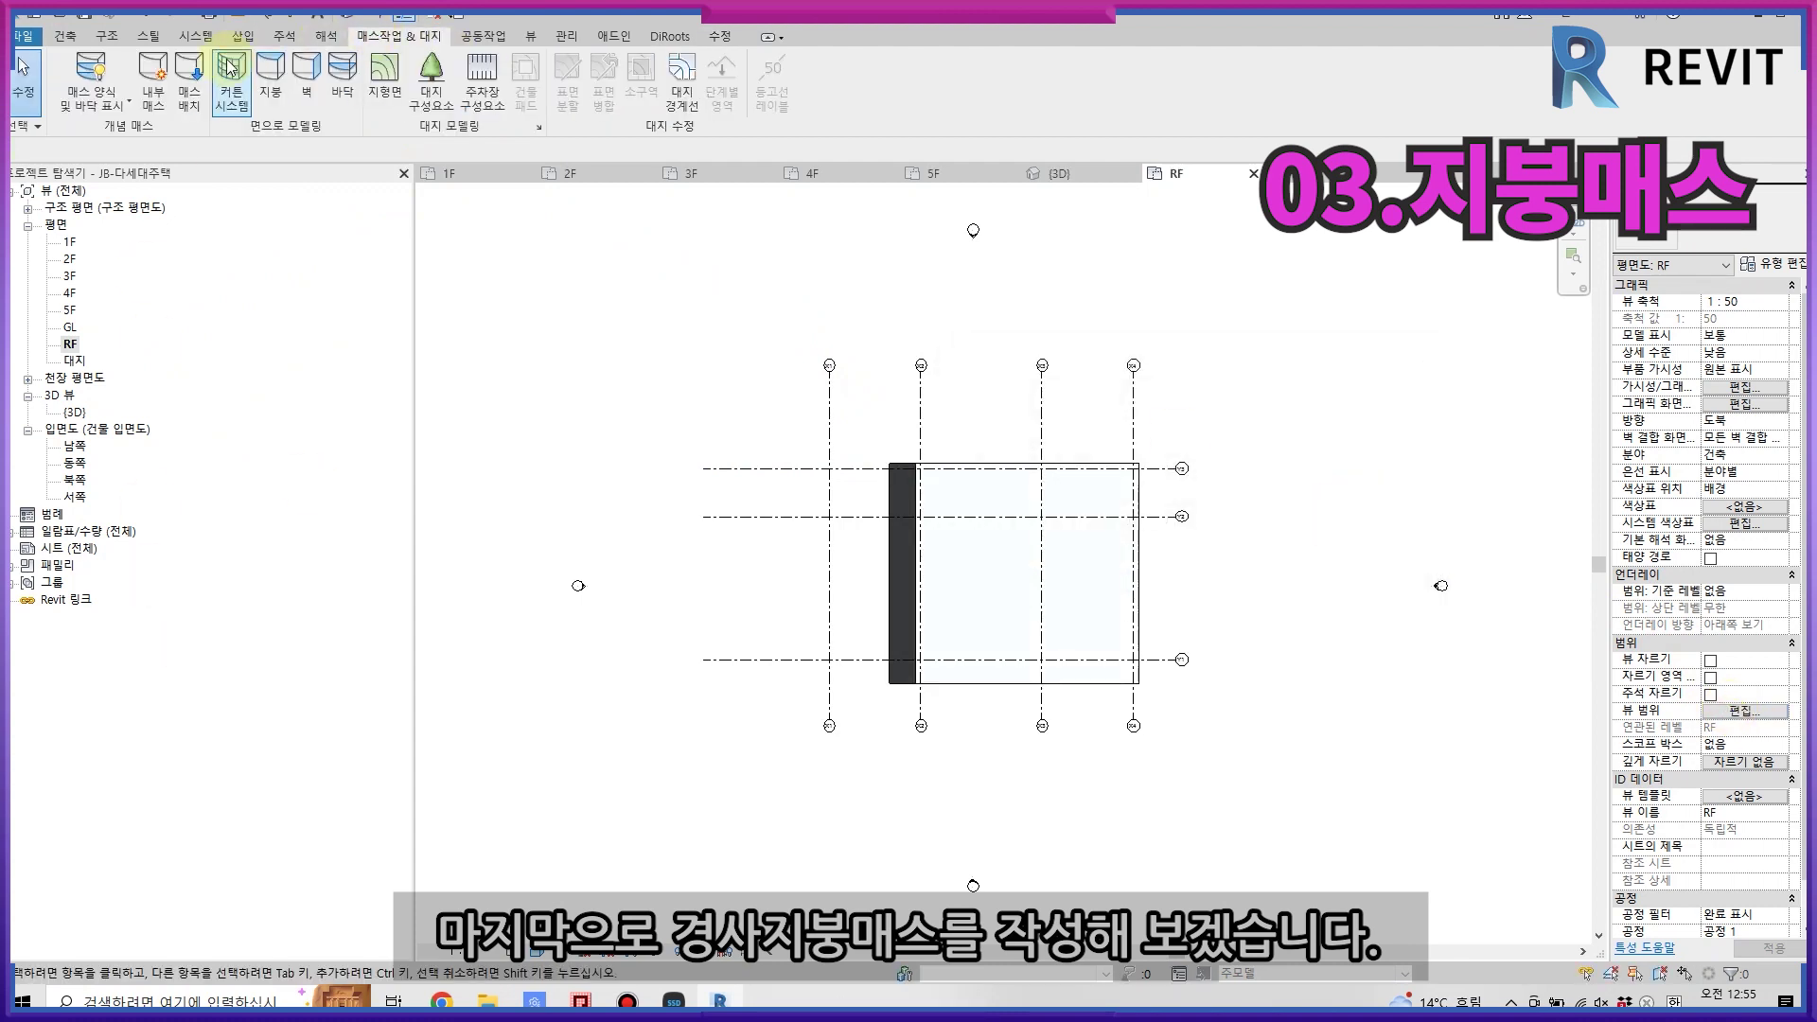
{"action": "left_click", "coordinate": [159, 83]}
{"action": "key", "text": "Return"}
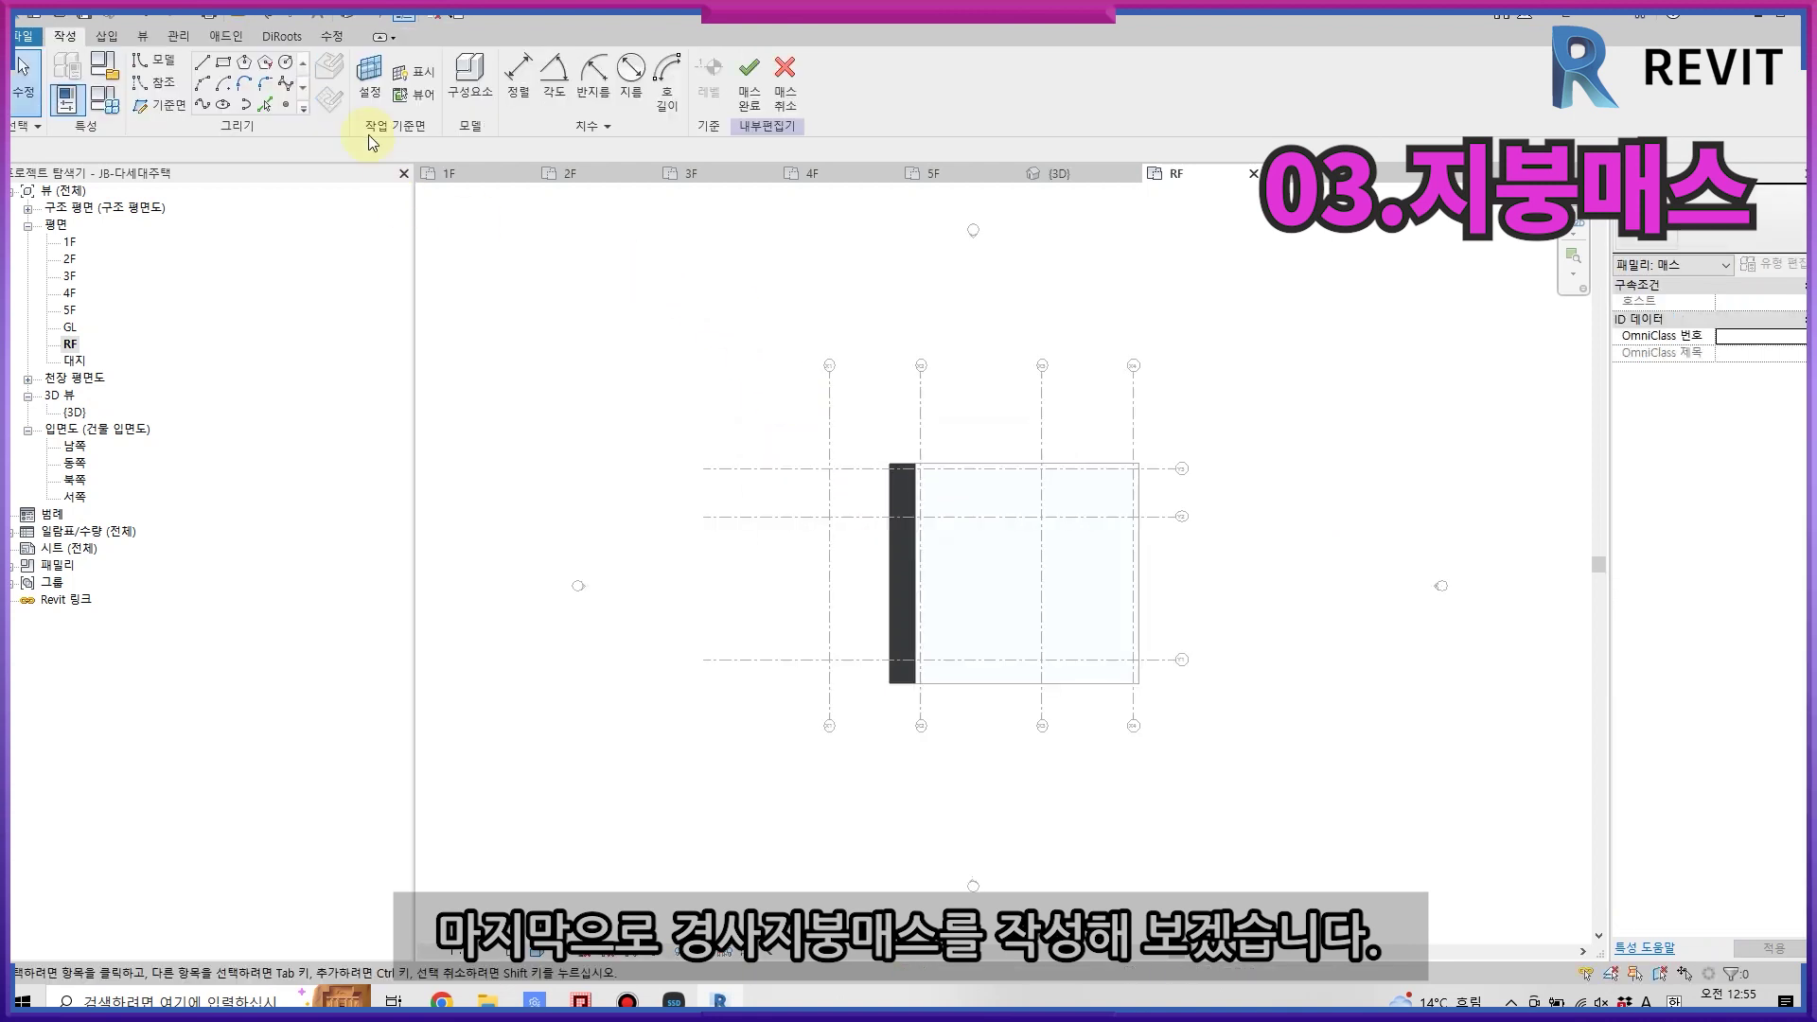
- On level RF, sketch a rectangle from the grid intersection to X4/Y1
{"action": "left_click", "coordinate": [223, 61]}
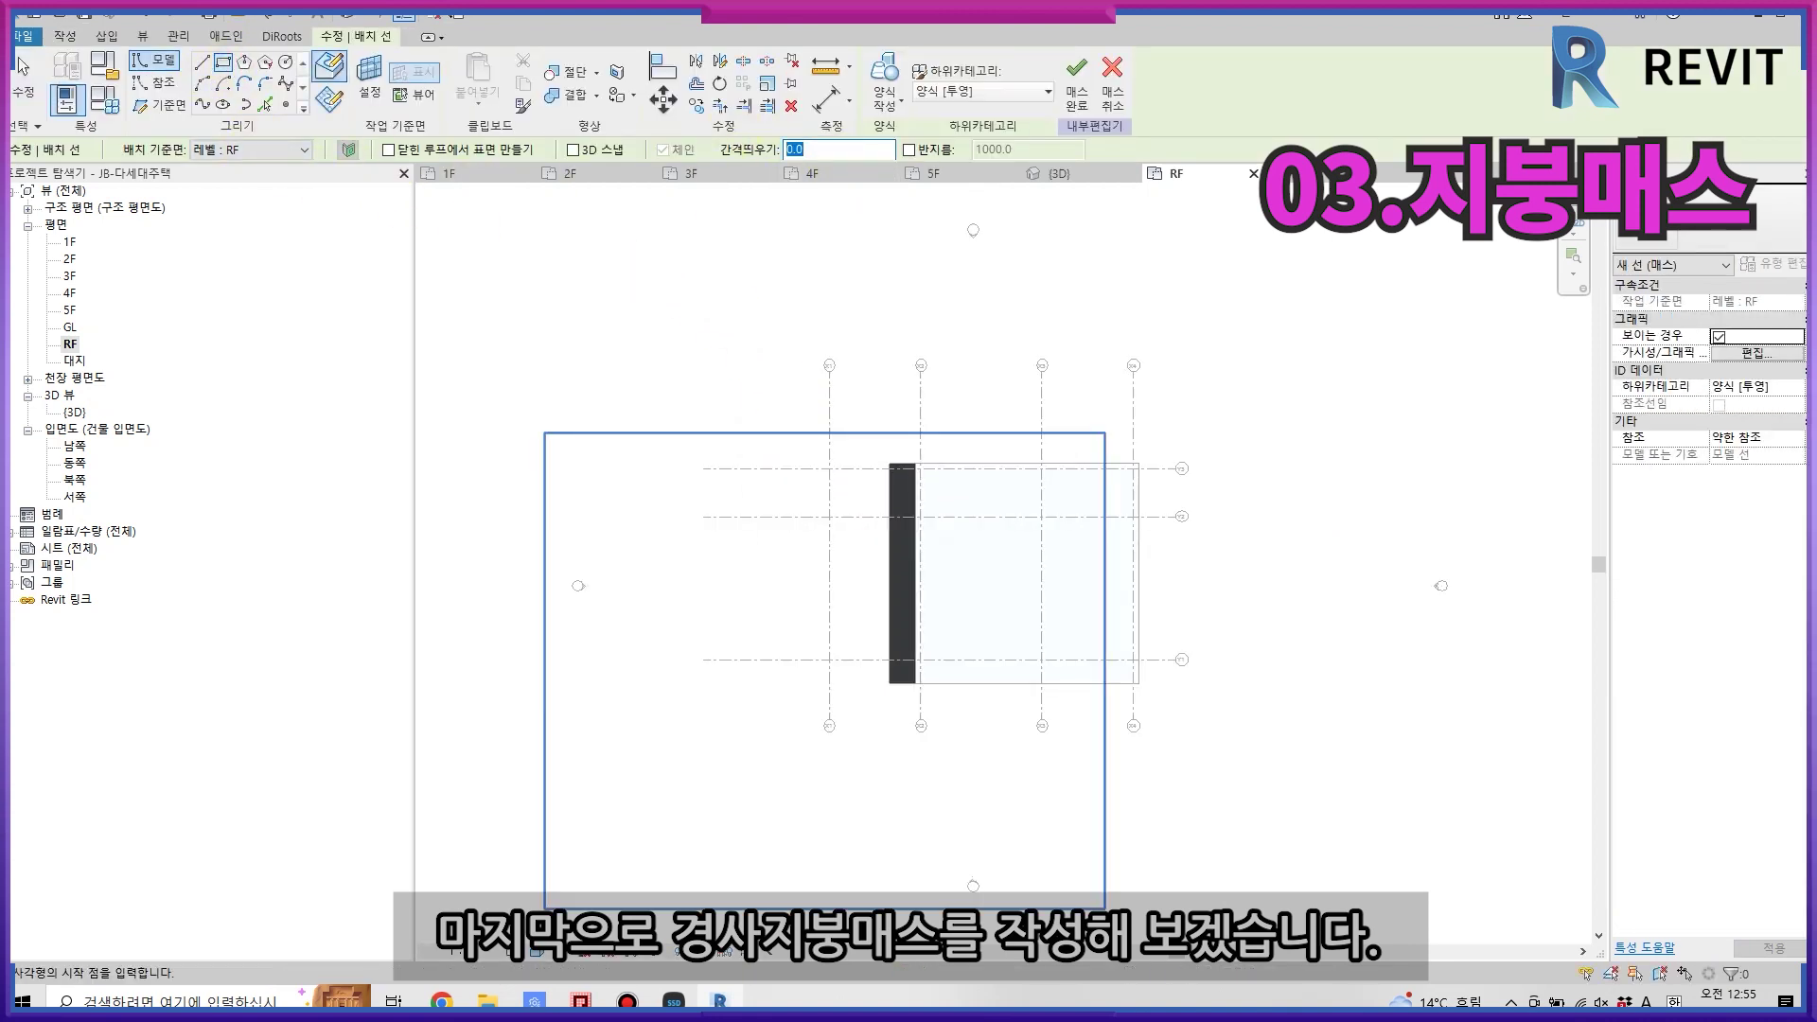
{"action": "scroll", "coordinate": [1017, 568], "scroll_direction": "up", "scroll_amount": 1}
{"action": "scroll", "coordinate": [1017, 568], "scroll_direction": "up", "scroll_amount": 1}
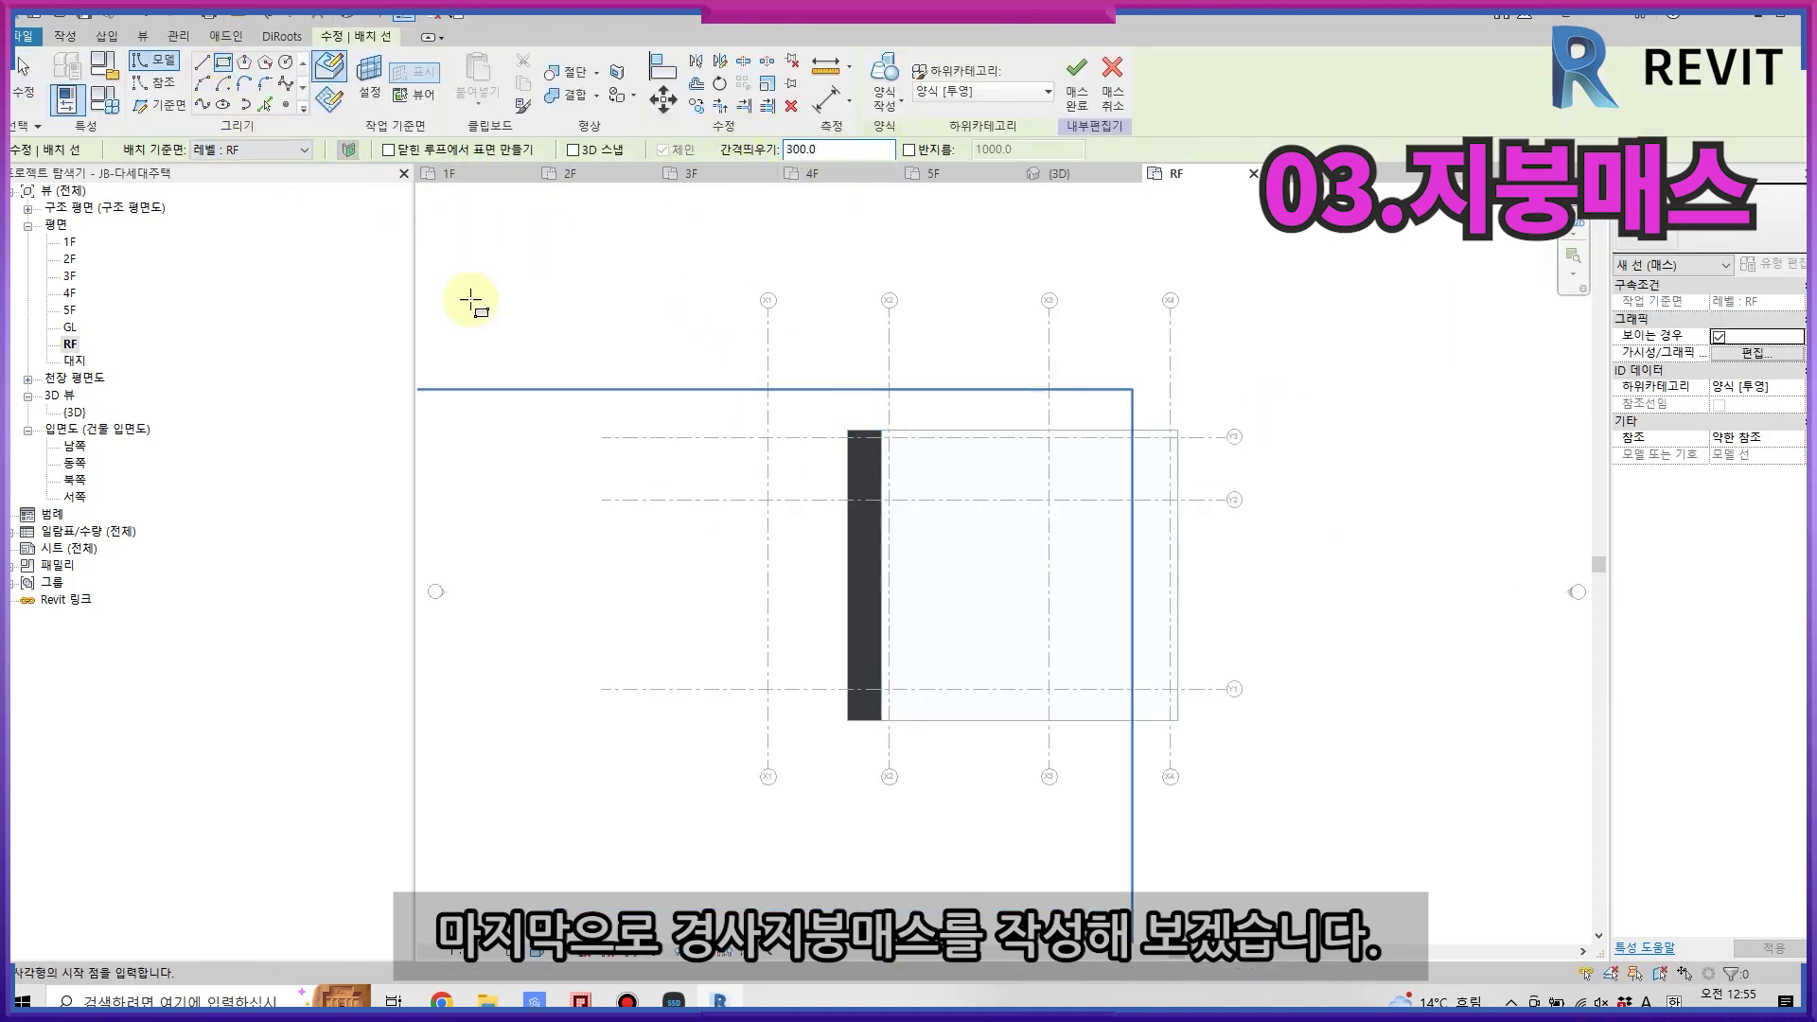
{"action": "left_click", "coordinate": [248, 148]}
{"action": "left_click", "coordinate": [248, 149]}
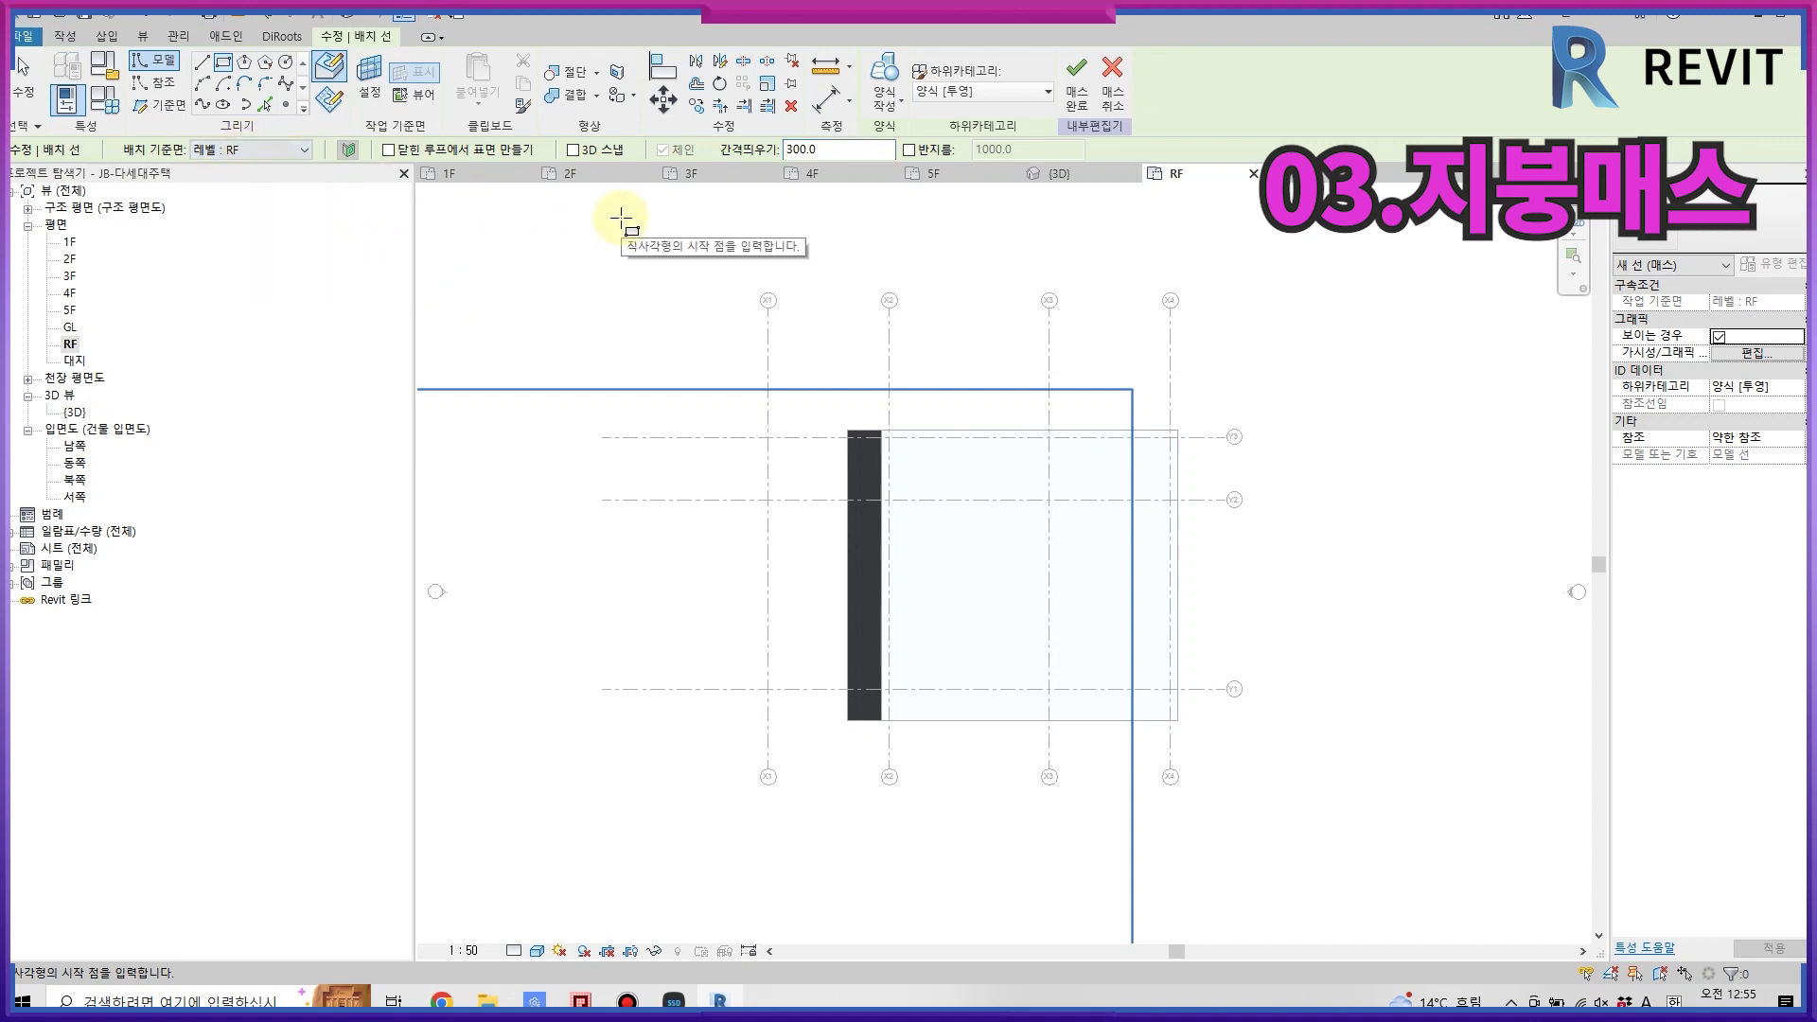
{"action": "left_click", "coordinate": [883, 432]}
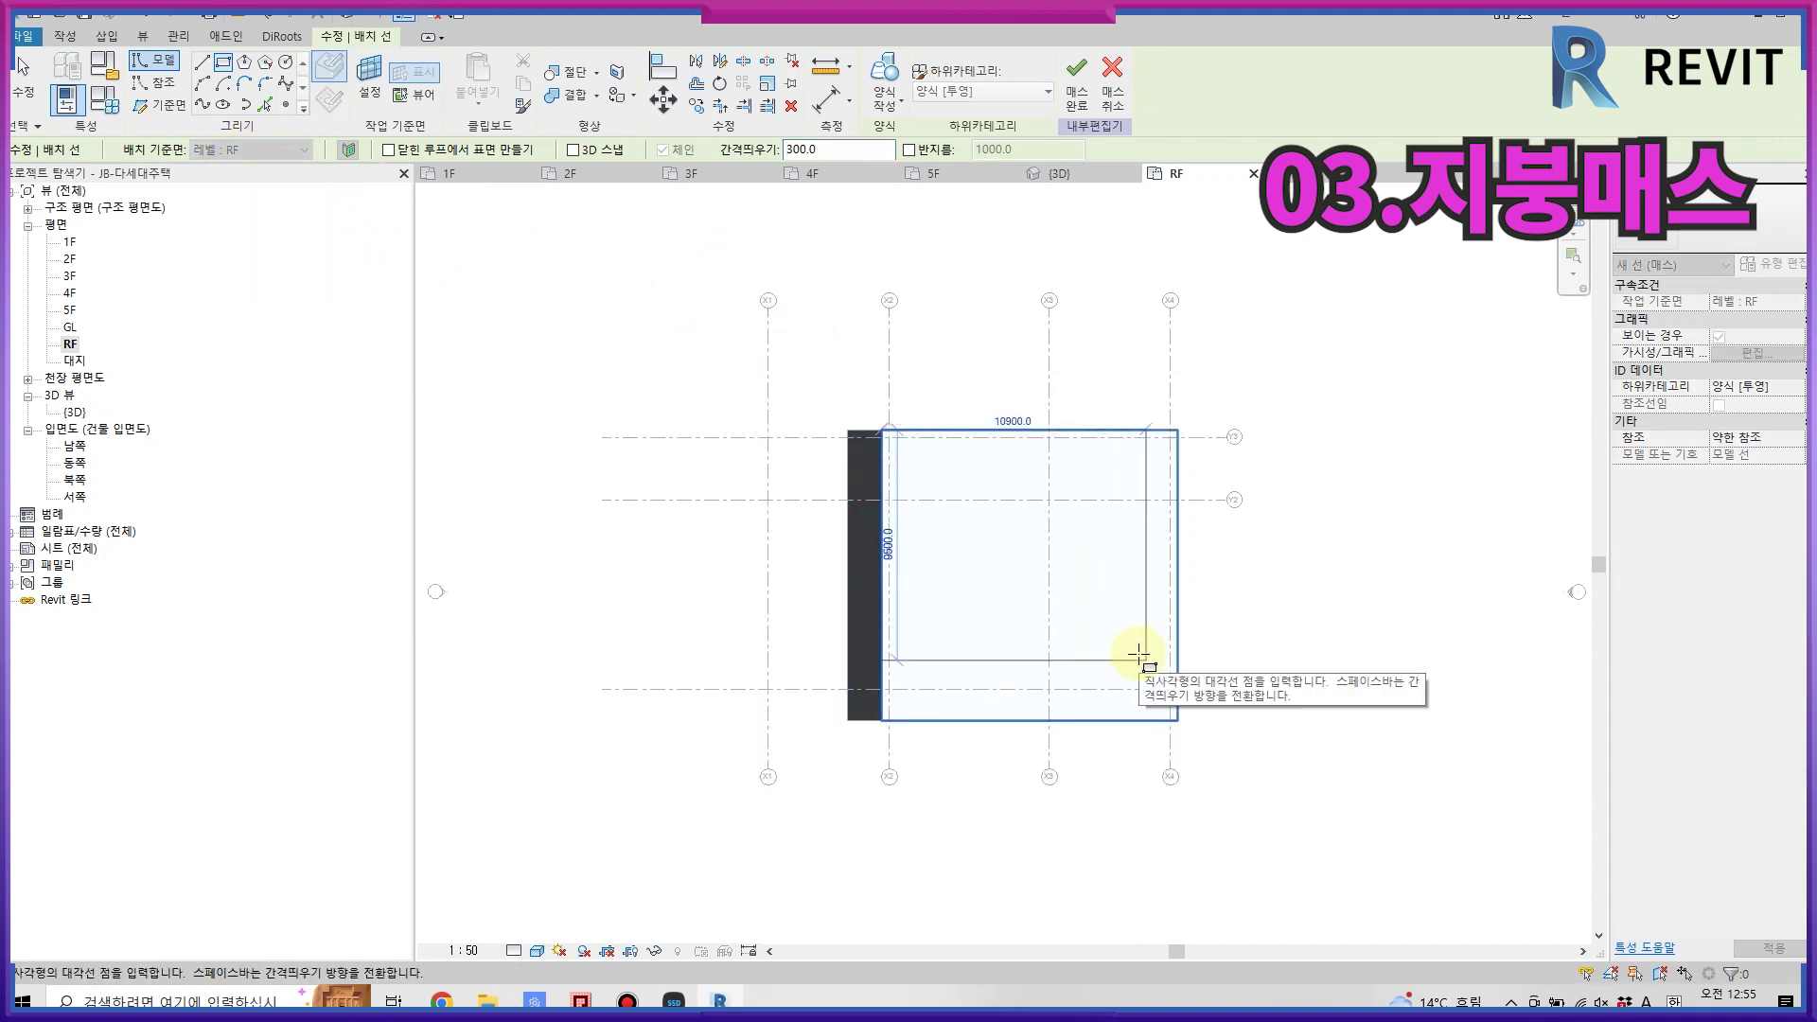
{"action": "scroll", "coordinate": [1188, 686], "scroll_direction": "up", "scroll_amount": 2}
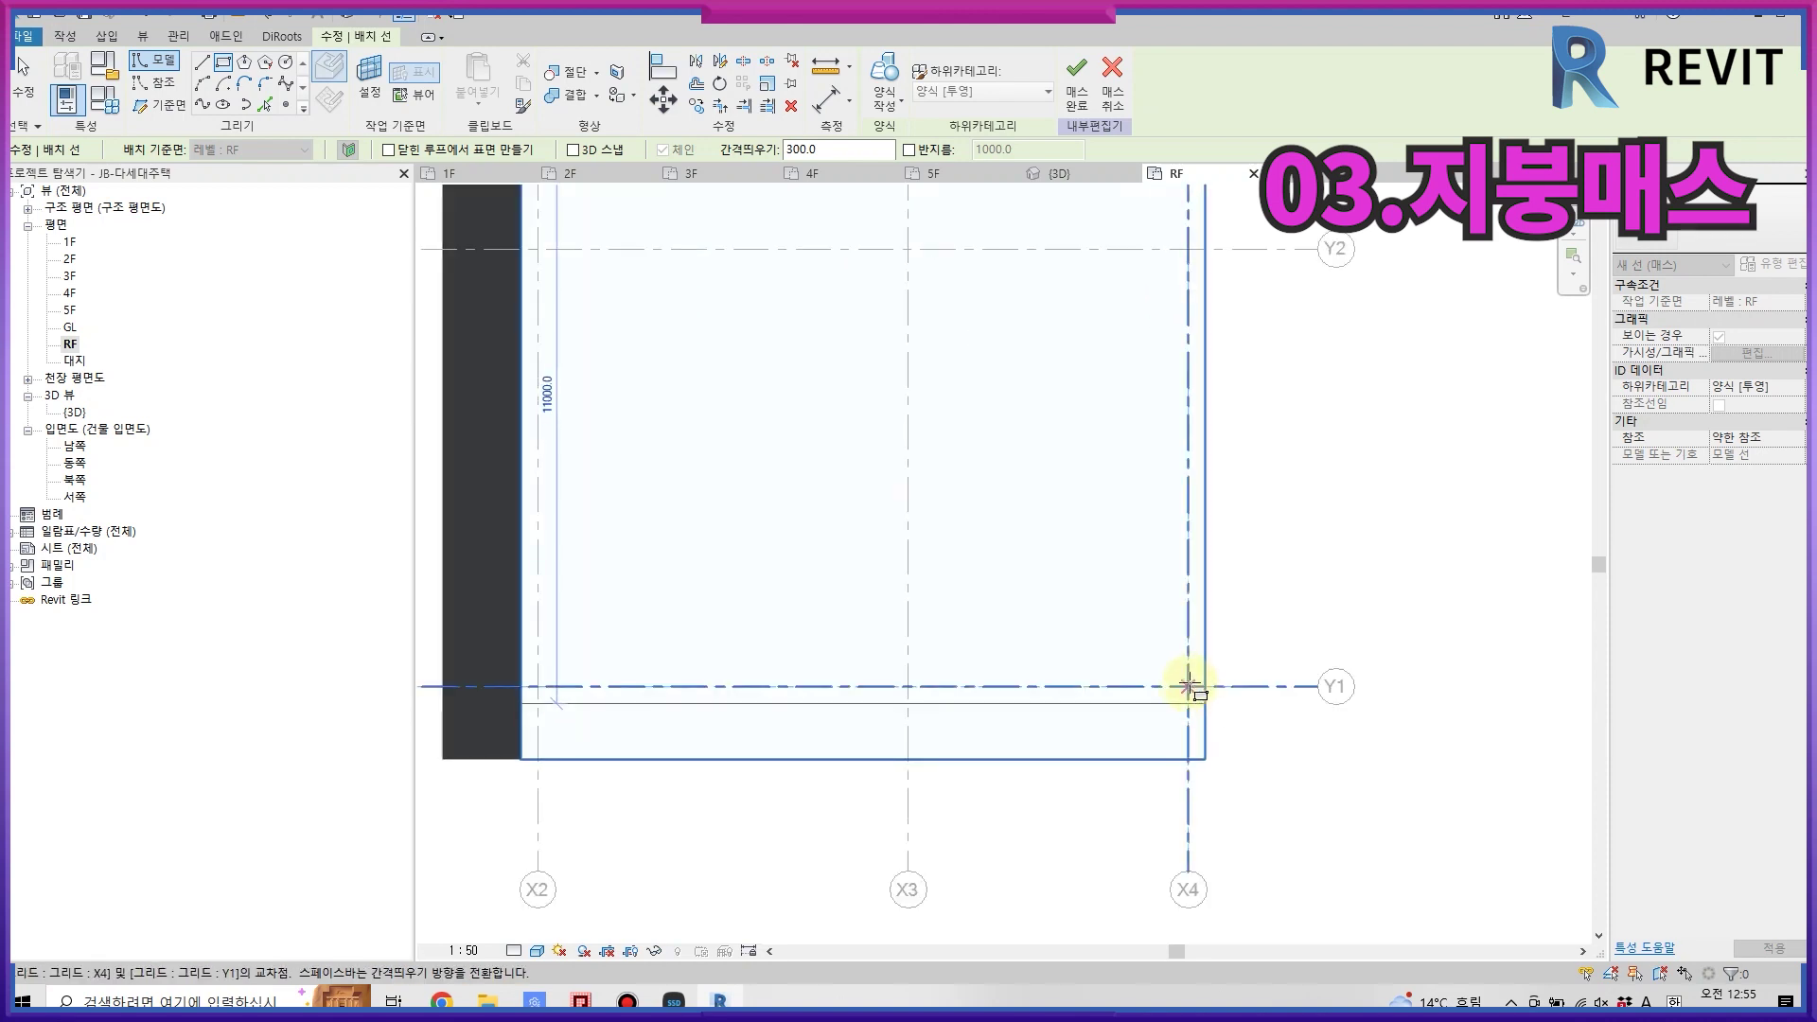
{"action": "left_click", "coordinate": [1188, 687]}
- Move the rectangle's bottom line down about 1000
{"action": "key", "text": "Escape"}
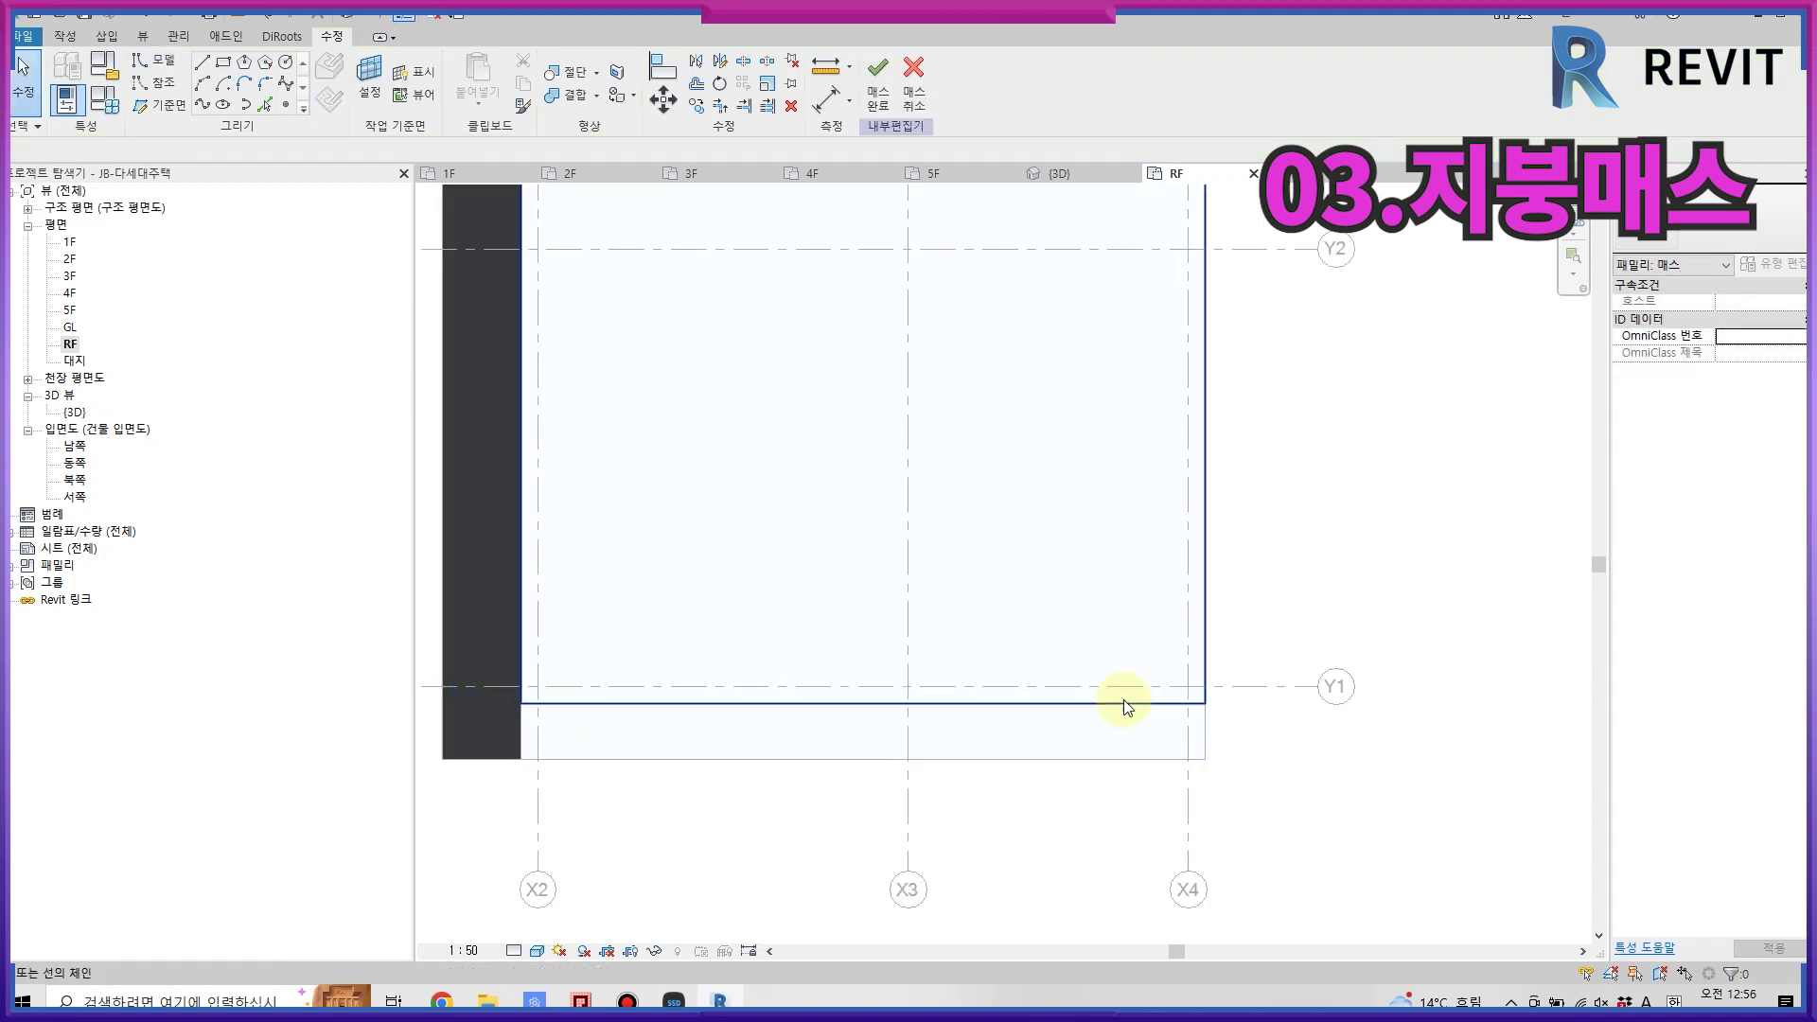
{"action": "scroll", "coordinate": [1067, 653], "scroll_direction": "up", "scroll_amount": 2}
{"action": "left_click", "coordinate": [1107, 727]}
{"action": "left_click_drag", "start_coordinate": [1108, 727], "coordinate": [1107, 804]}
{"action": "left_click", "coordinate": [884, 95]}
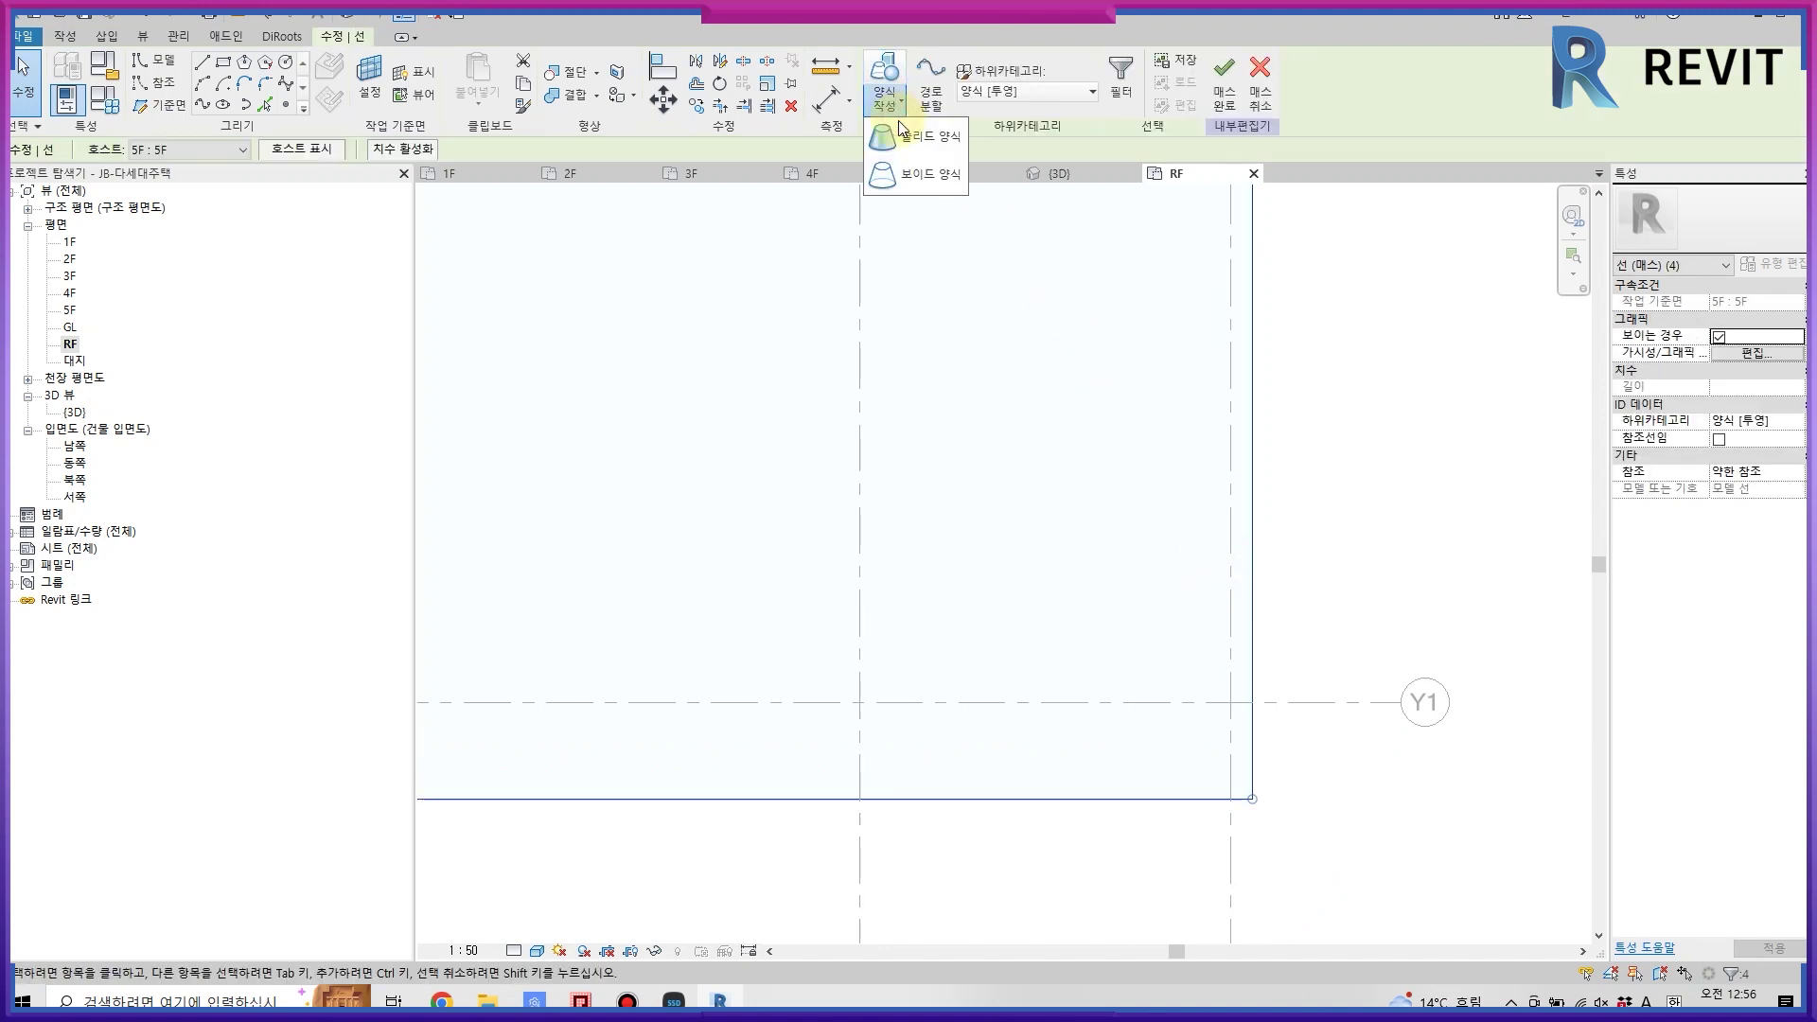
- Turn the RF outline into a solid form and set its height to 3600
{"action": "left_click", "coordinate": [910, 140]}
{"action": "left_click", "coordinate": [1082, 175]}
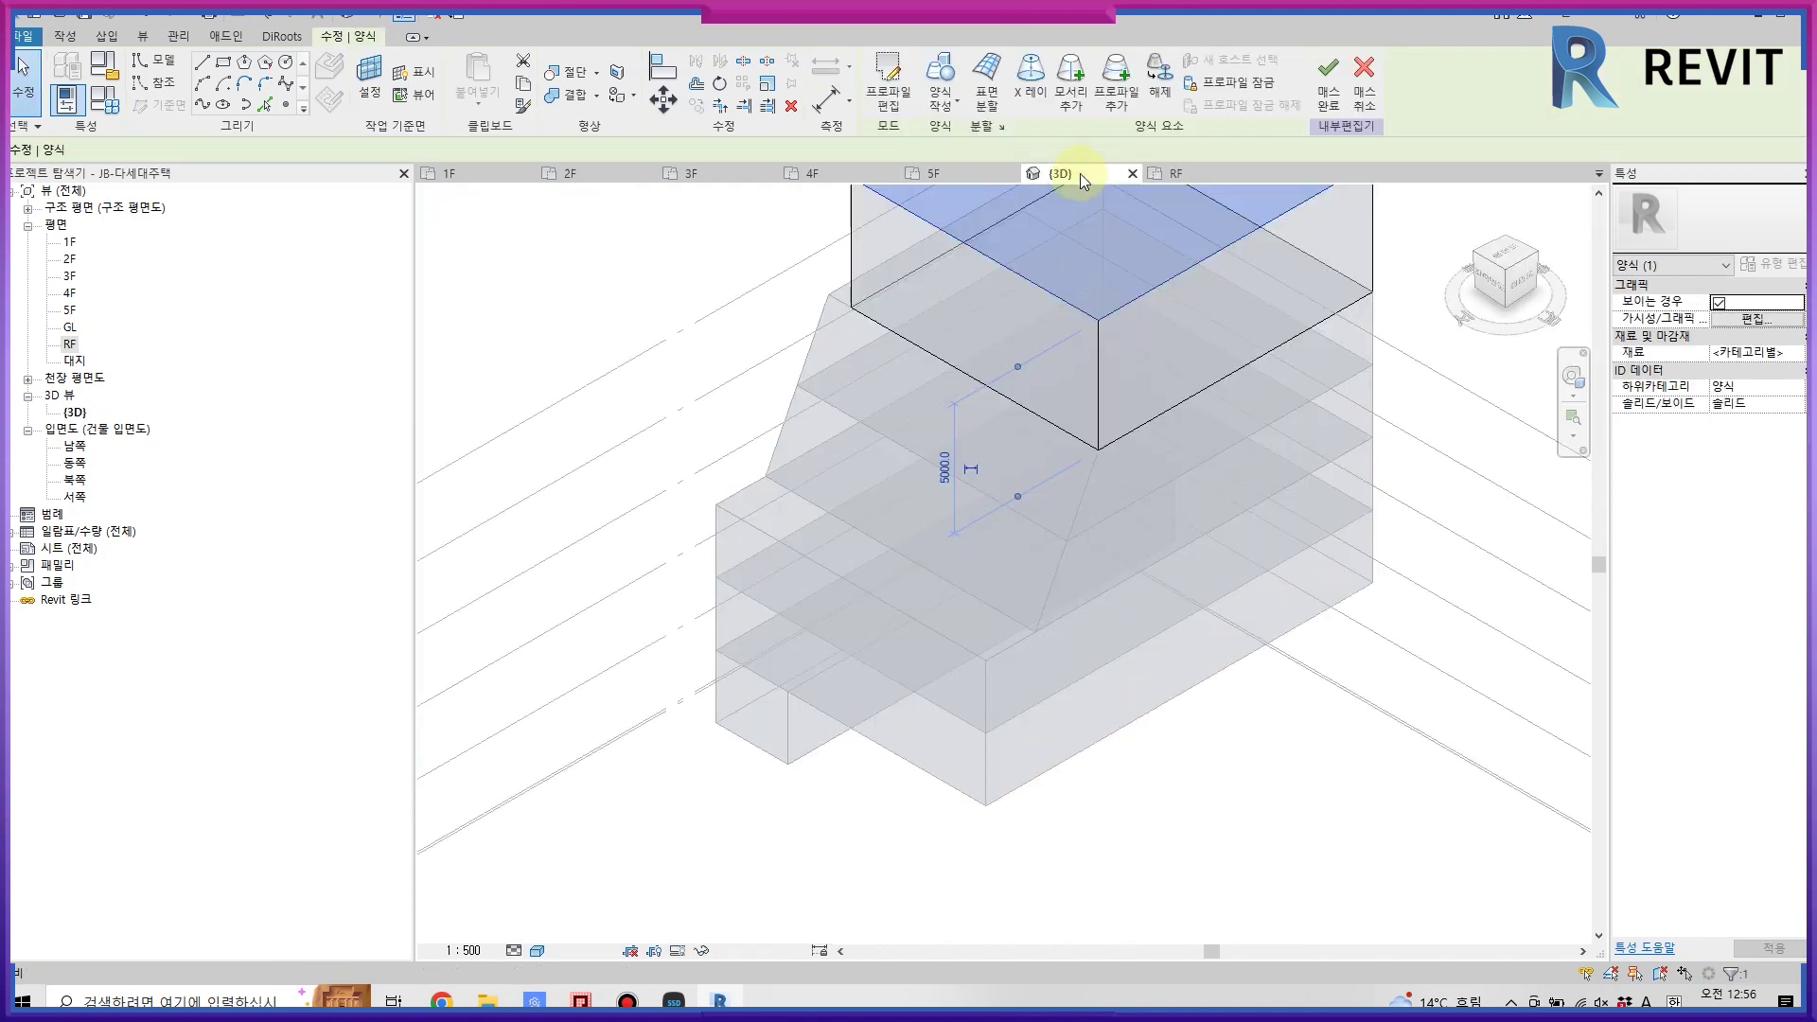
{"action": "left_click", "coordinate": [949, 463]}
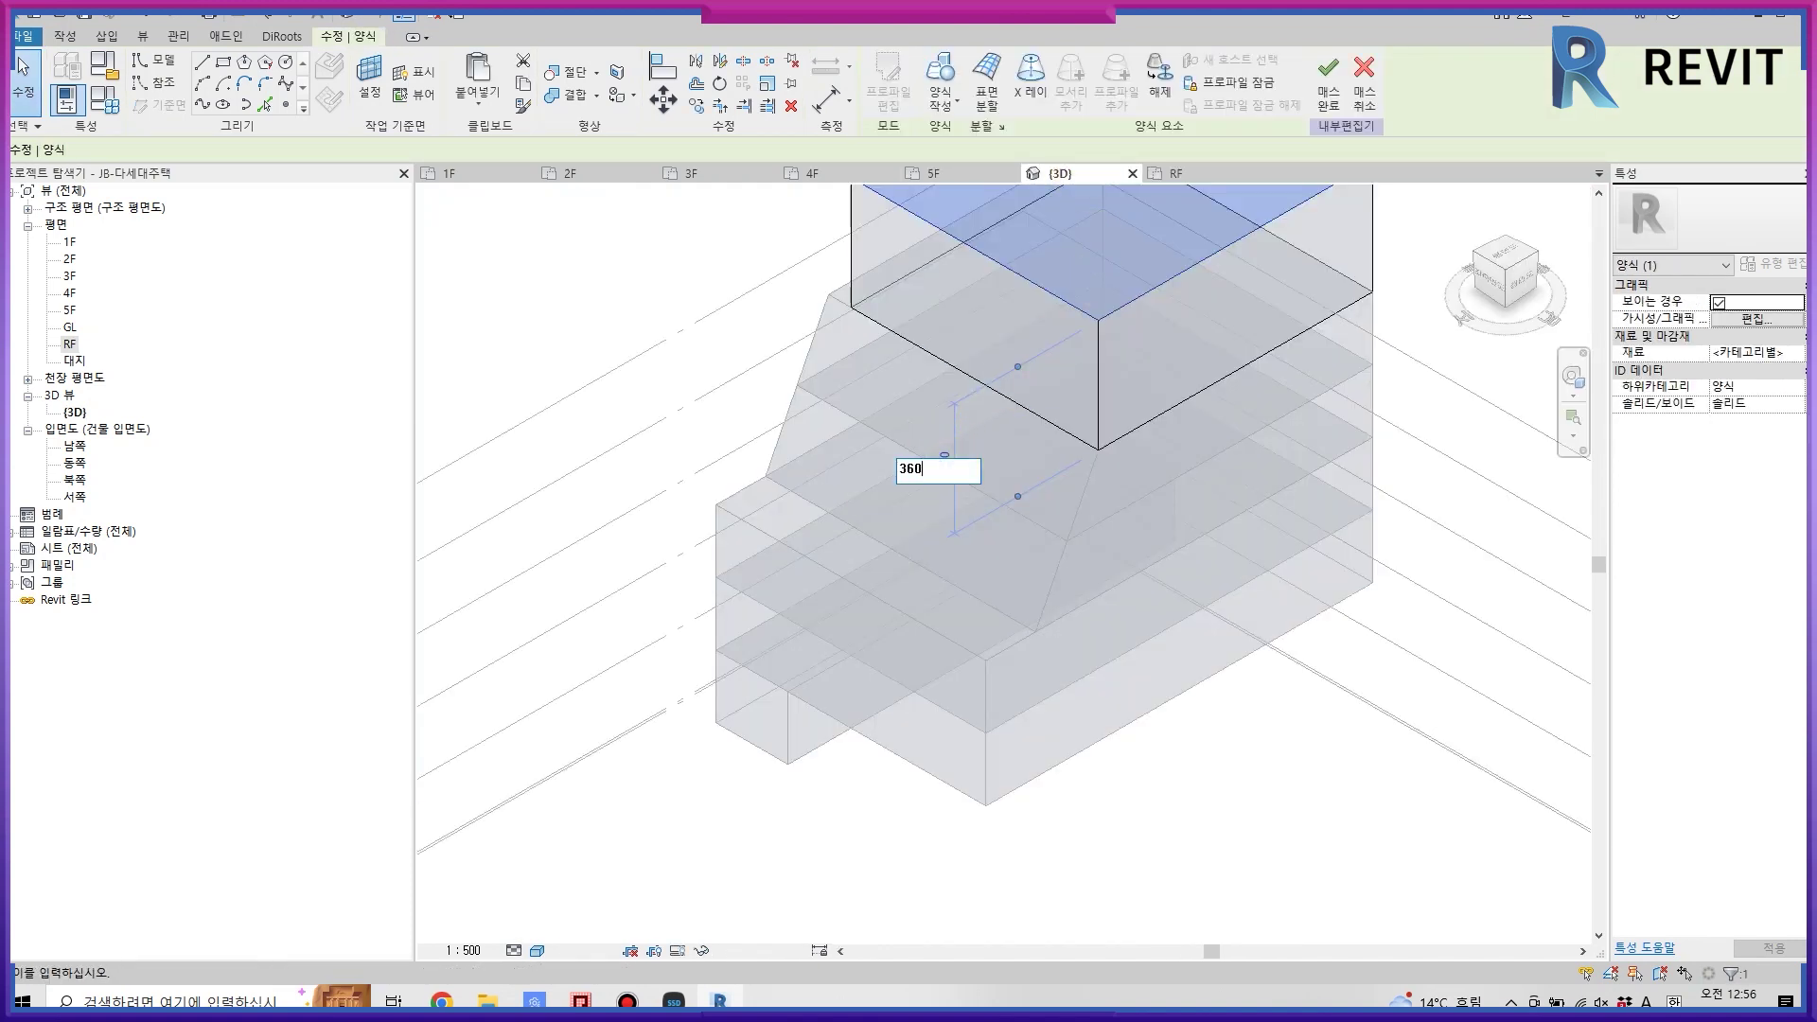
{"action": "type", "text": "0"}
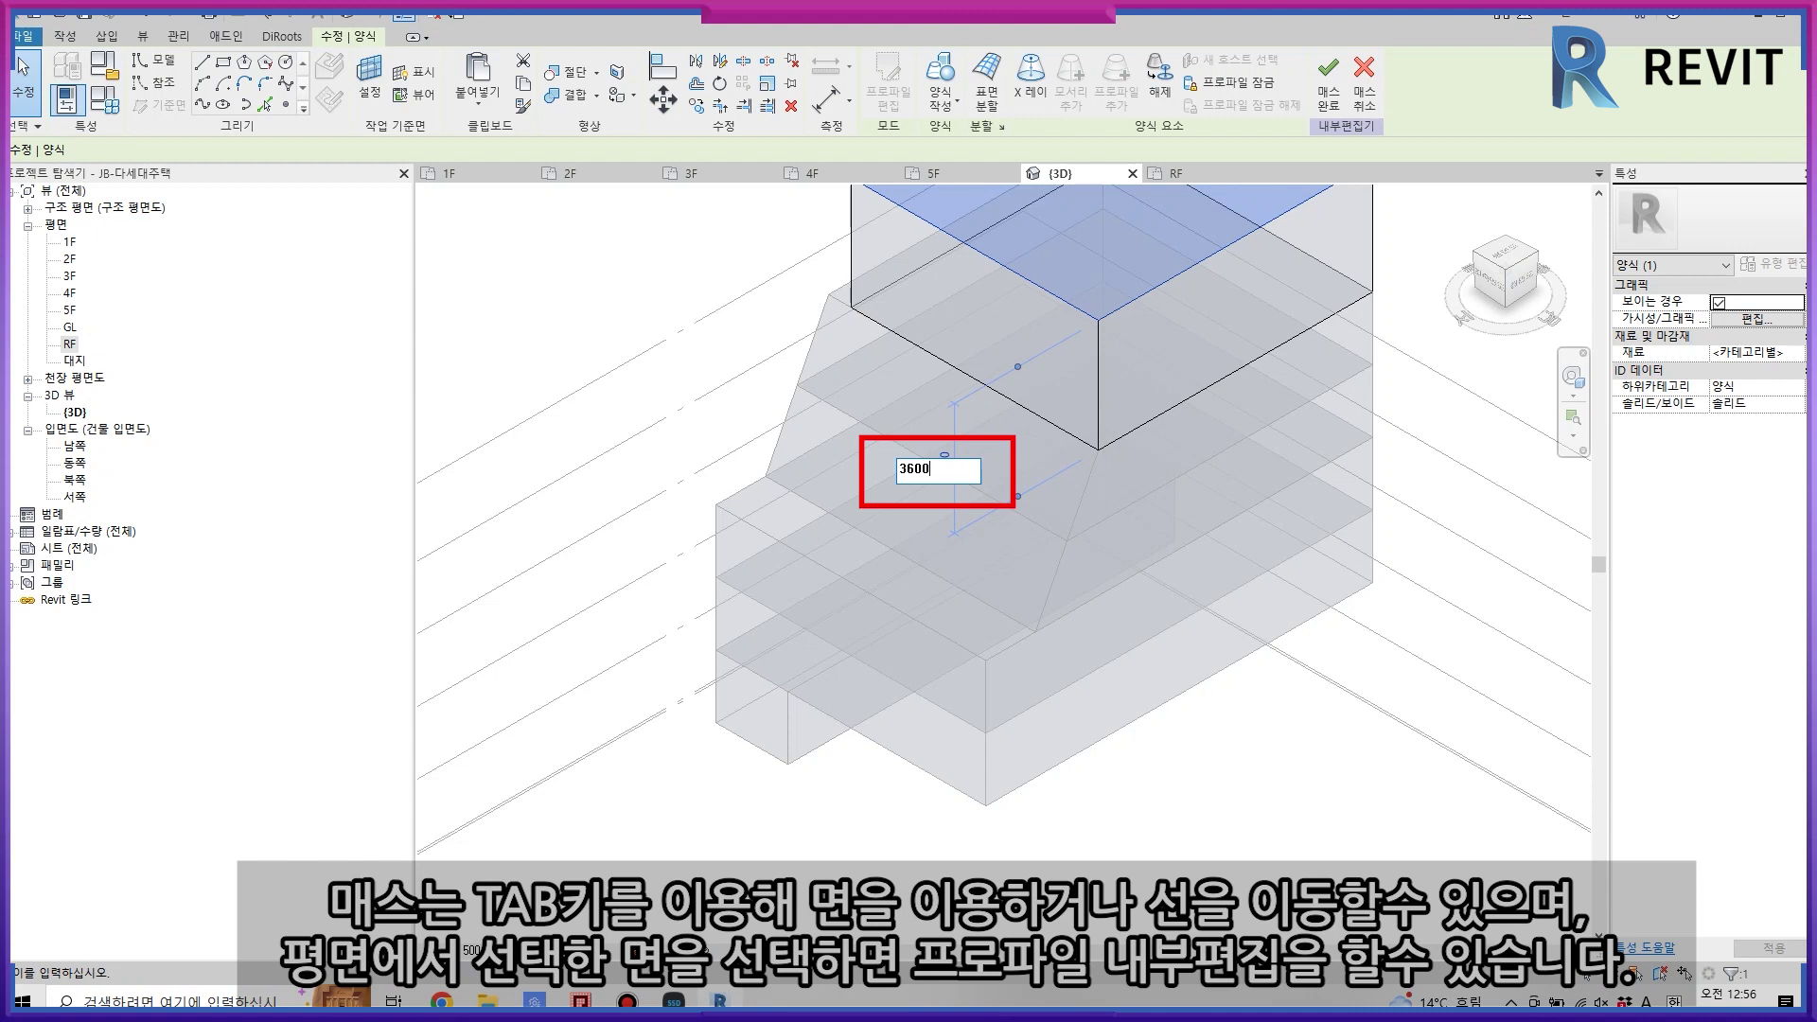
{"action": "key", "text": "Return"}
{"action": "key", "text": "Escape"}
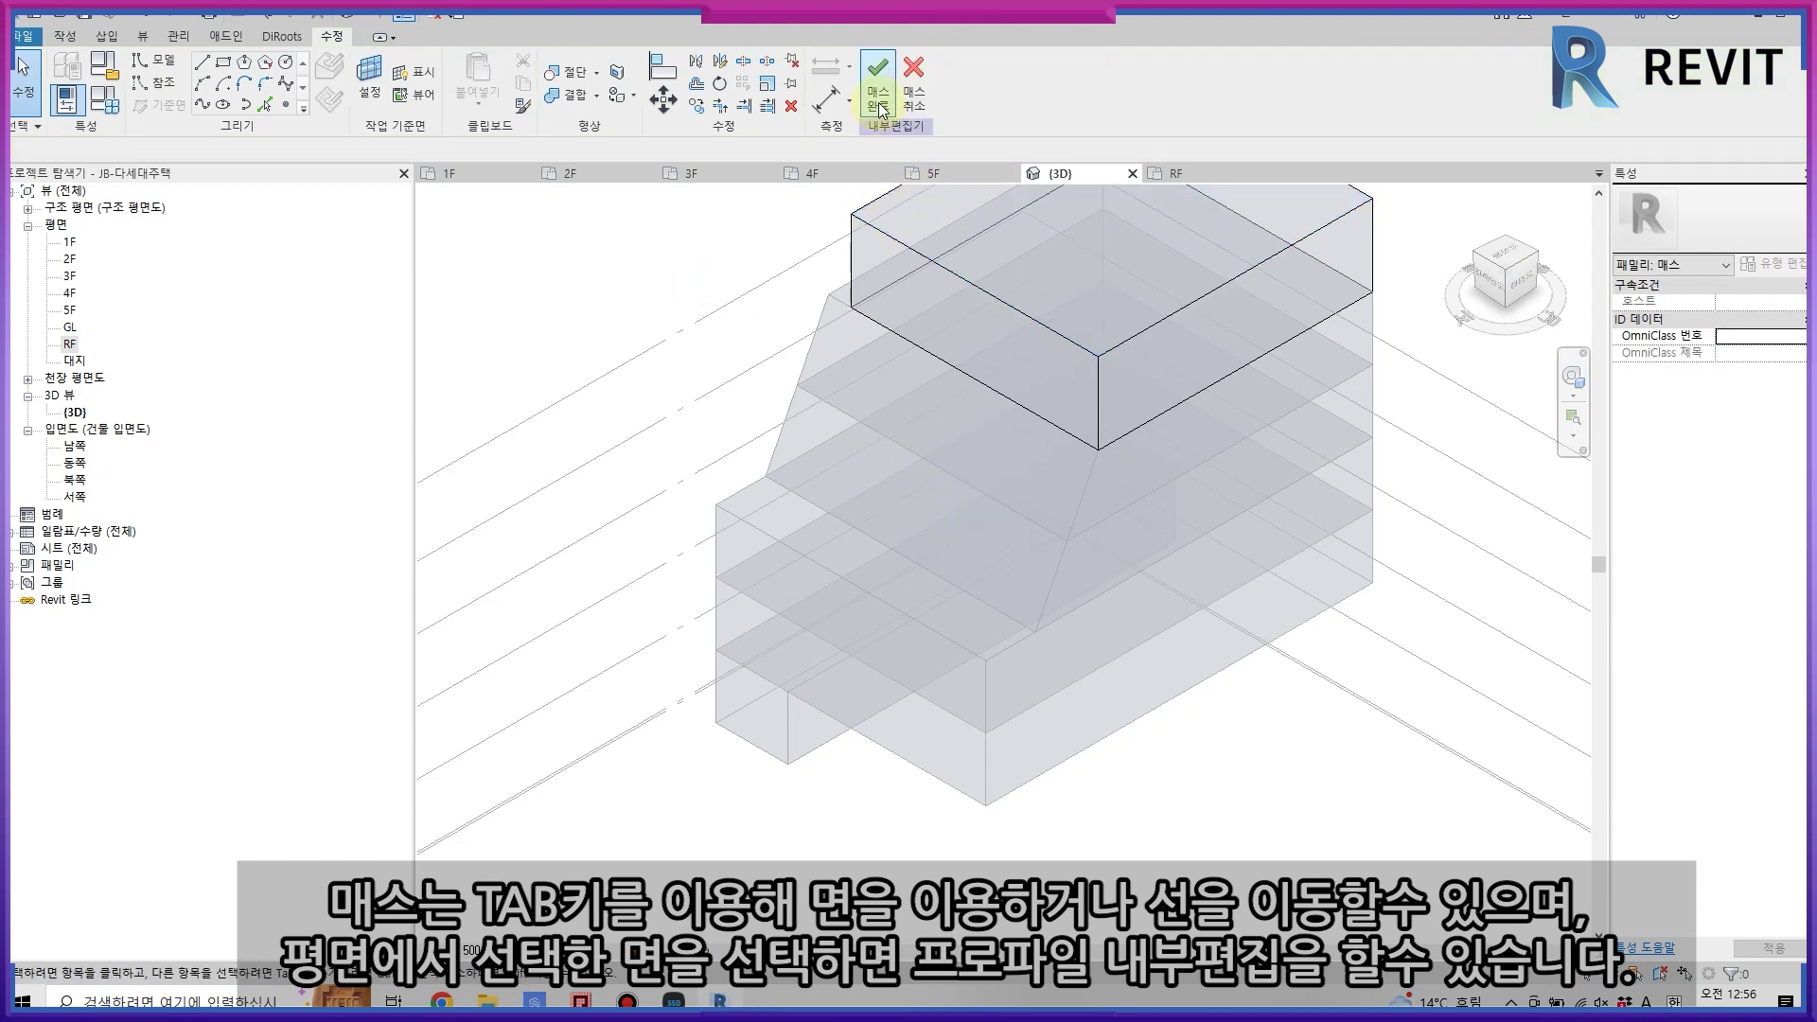
- Align the mass's top edge to the line above, then select the top roof form
{"action": "left_click", "coordinate": [1175, 173]}
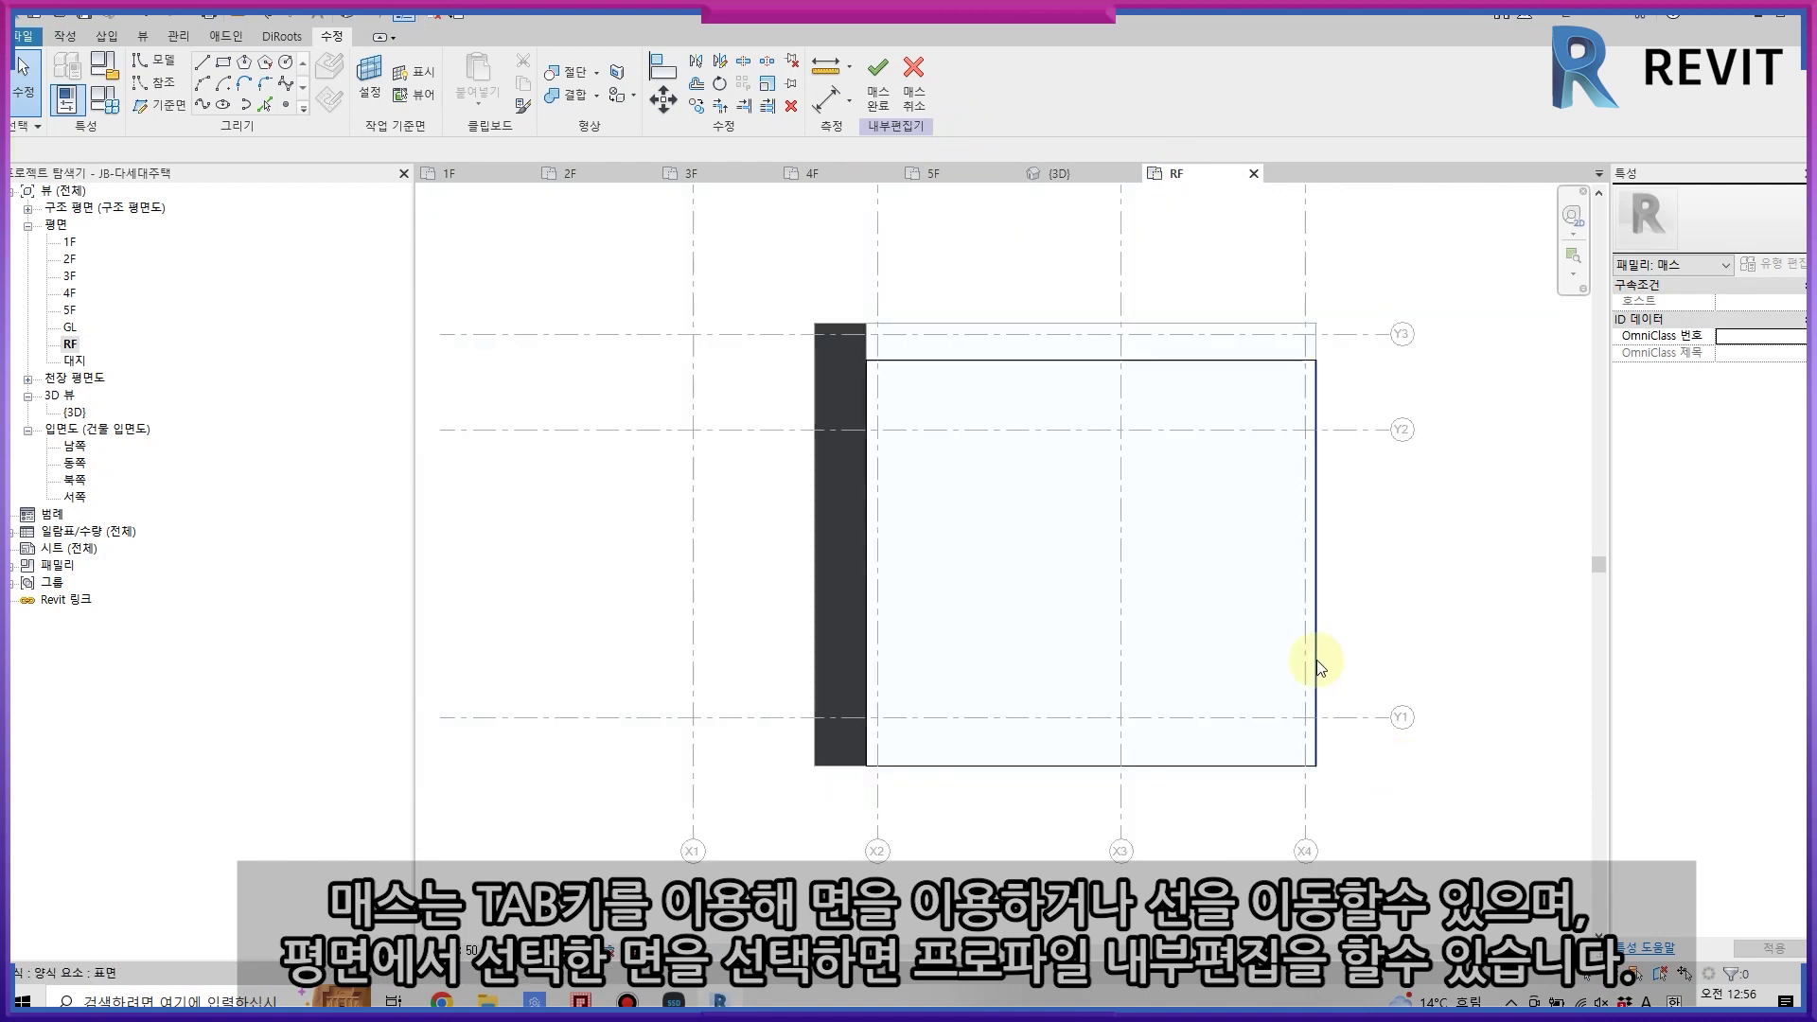
{"action": "left_click", "coordinate": [1191, 324]}
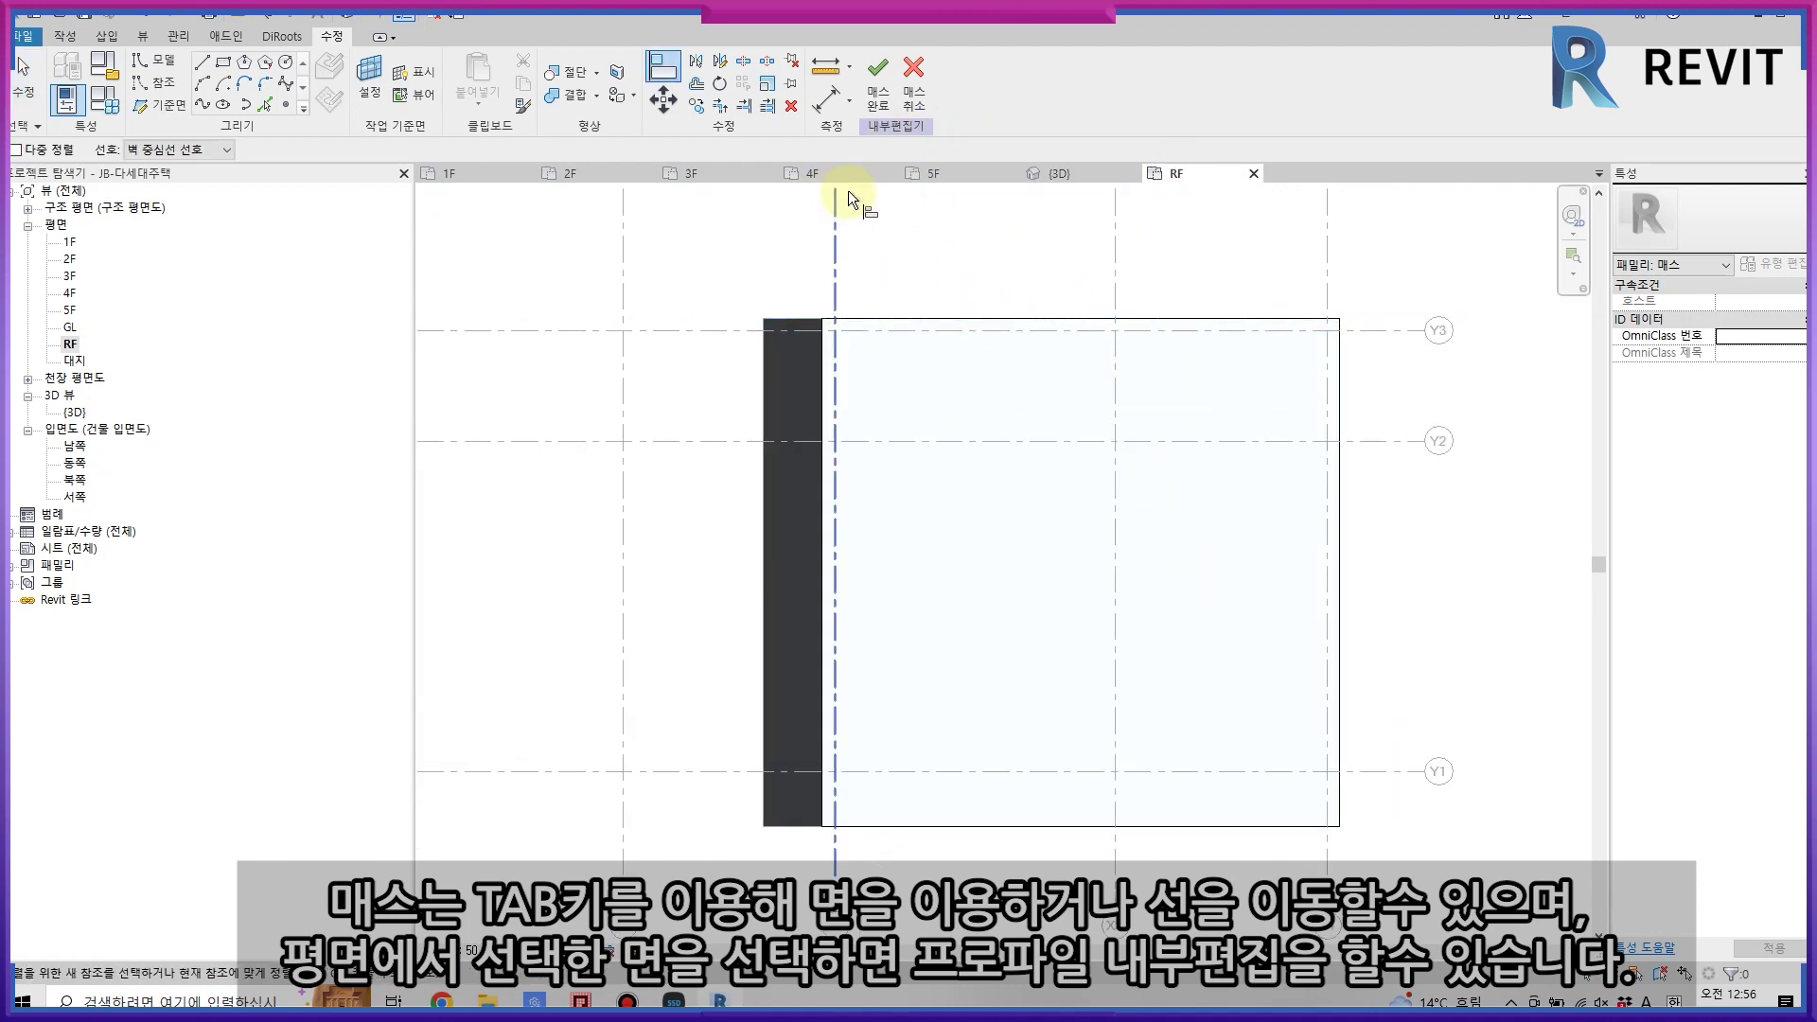
{"action": "left_click", "coordinate": [1062, 178]}
{"action": "key", "text": "Tab"}
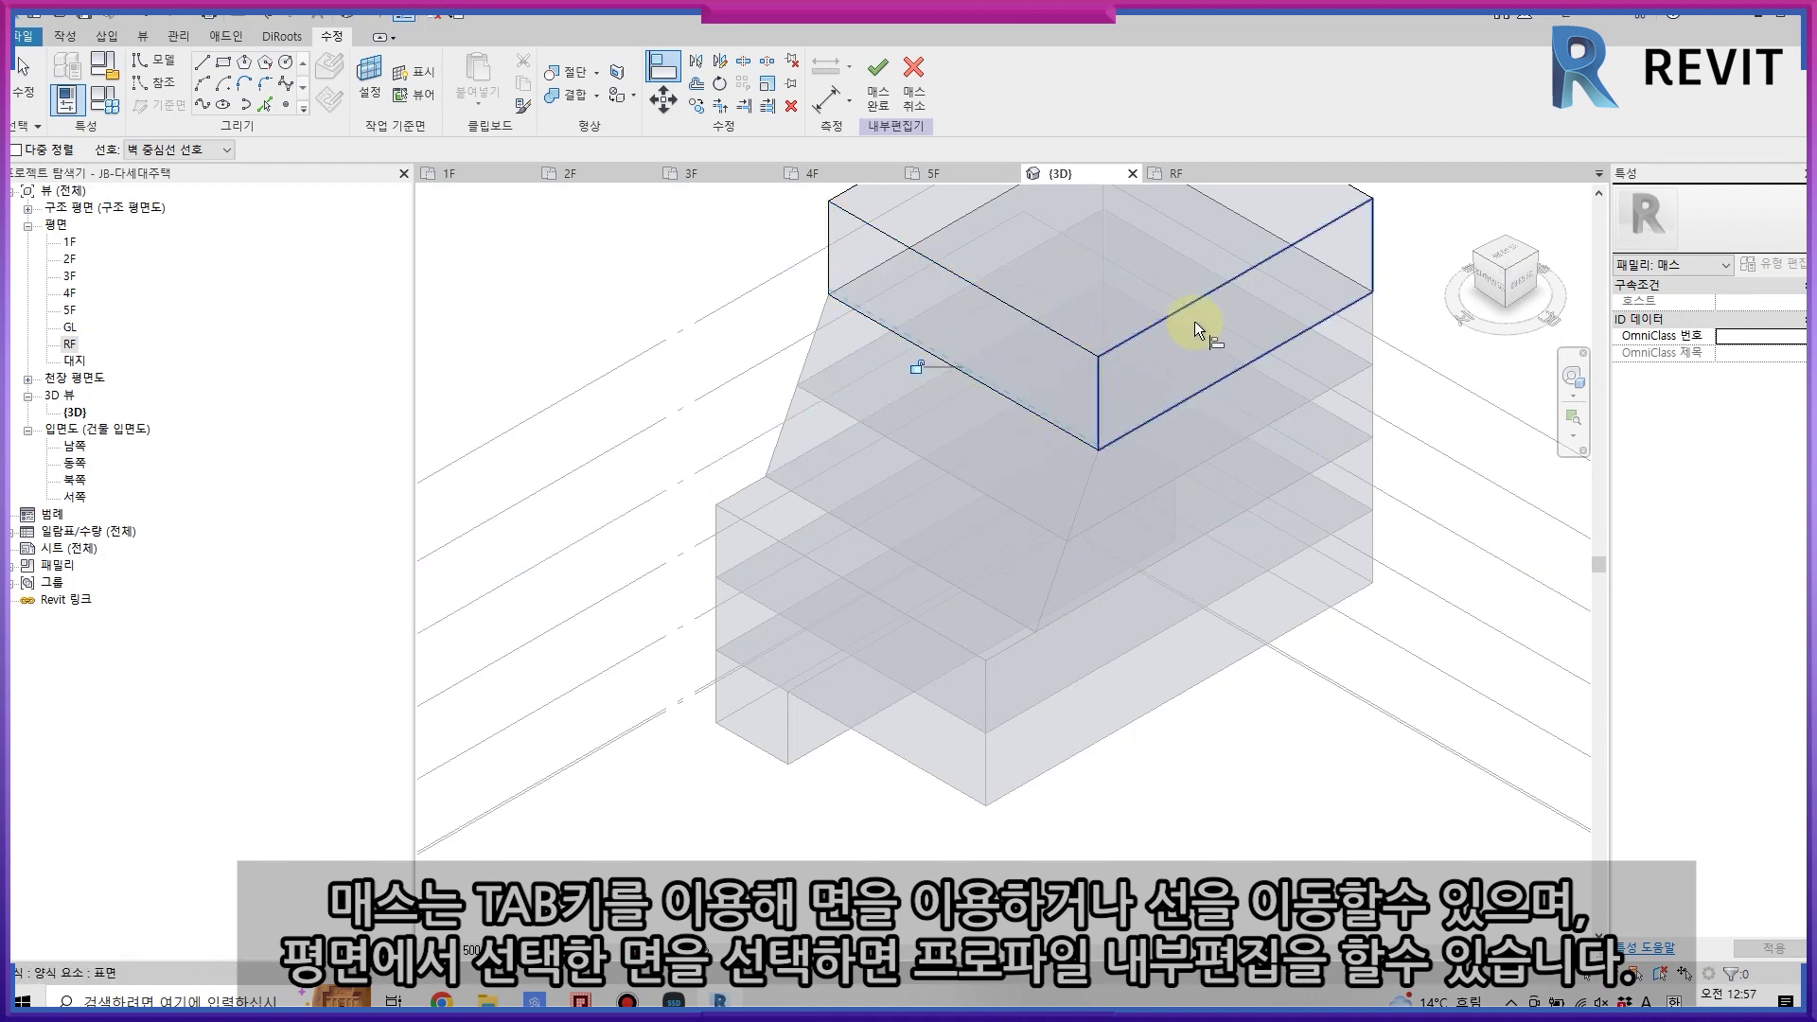
{"action": "left_click", "coordinate": [1026, 304]}
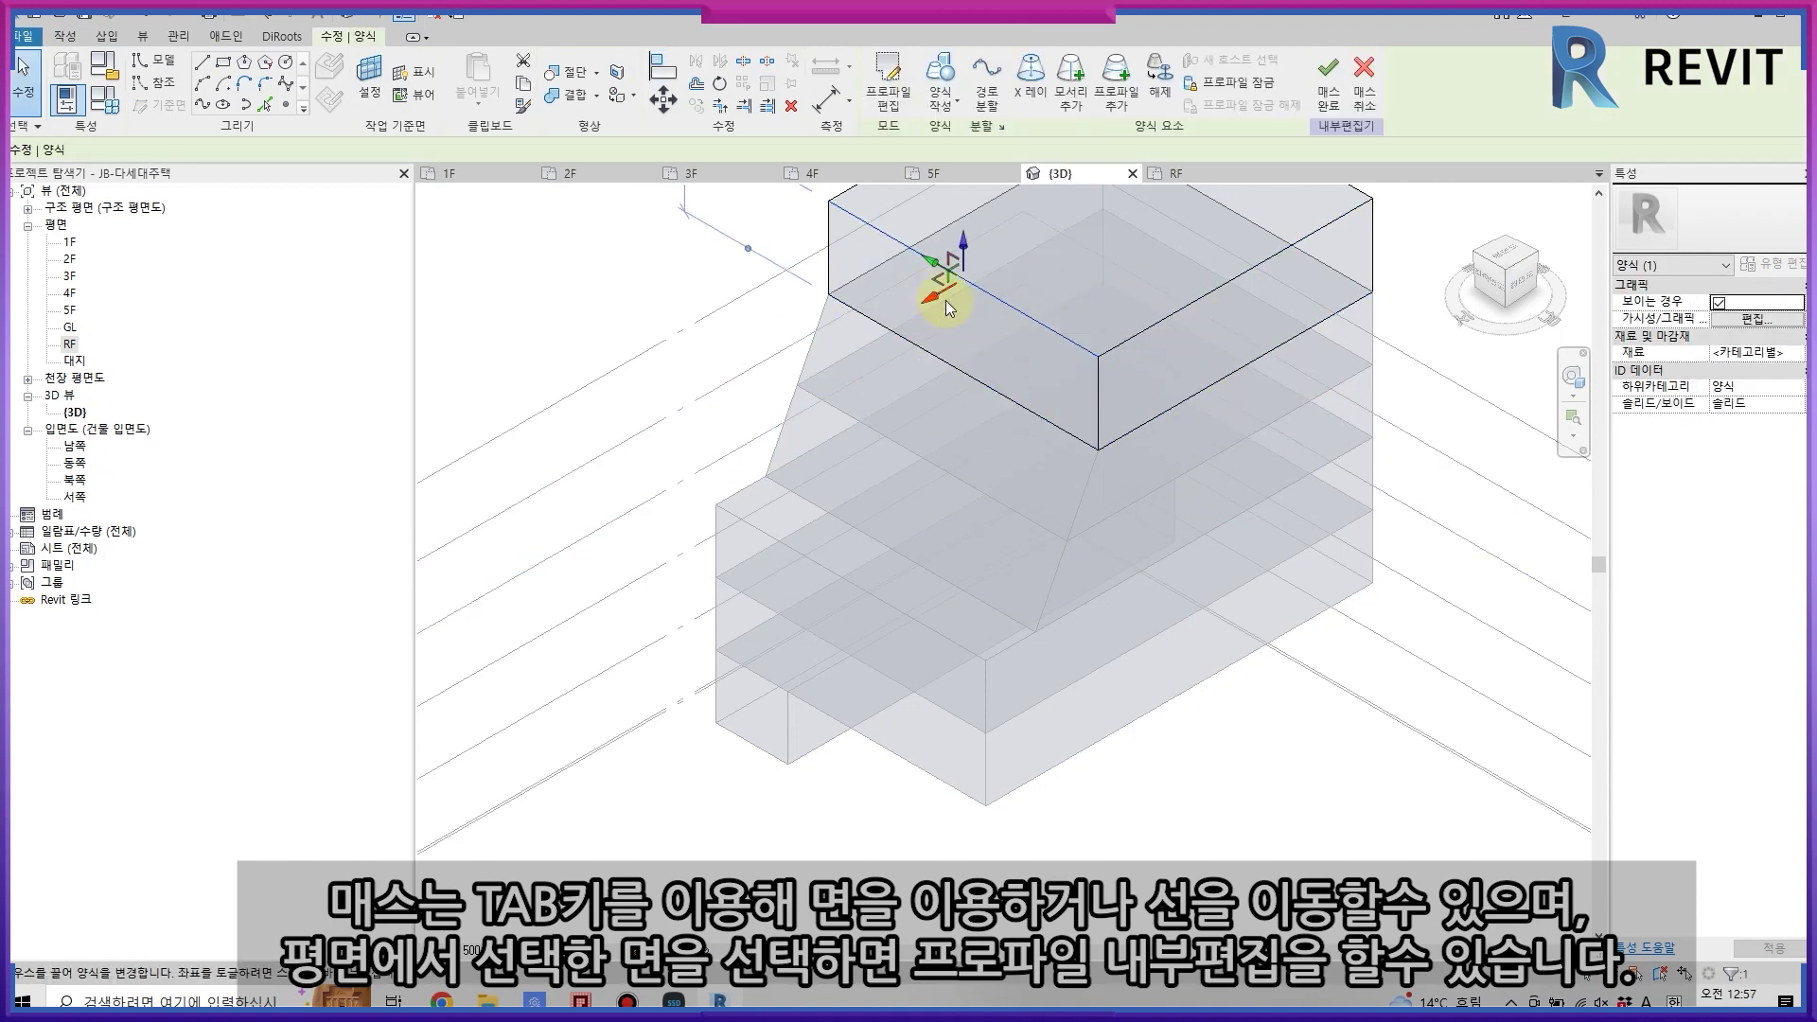
- Reduce the form's 12200 dimension by 1800 with the formula =12200-1800
{"action": "middle_click_drag", "start_coordinate": [916, 167], "coordinate": [956, 357]}
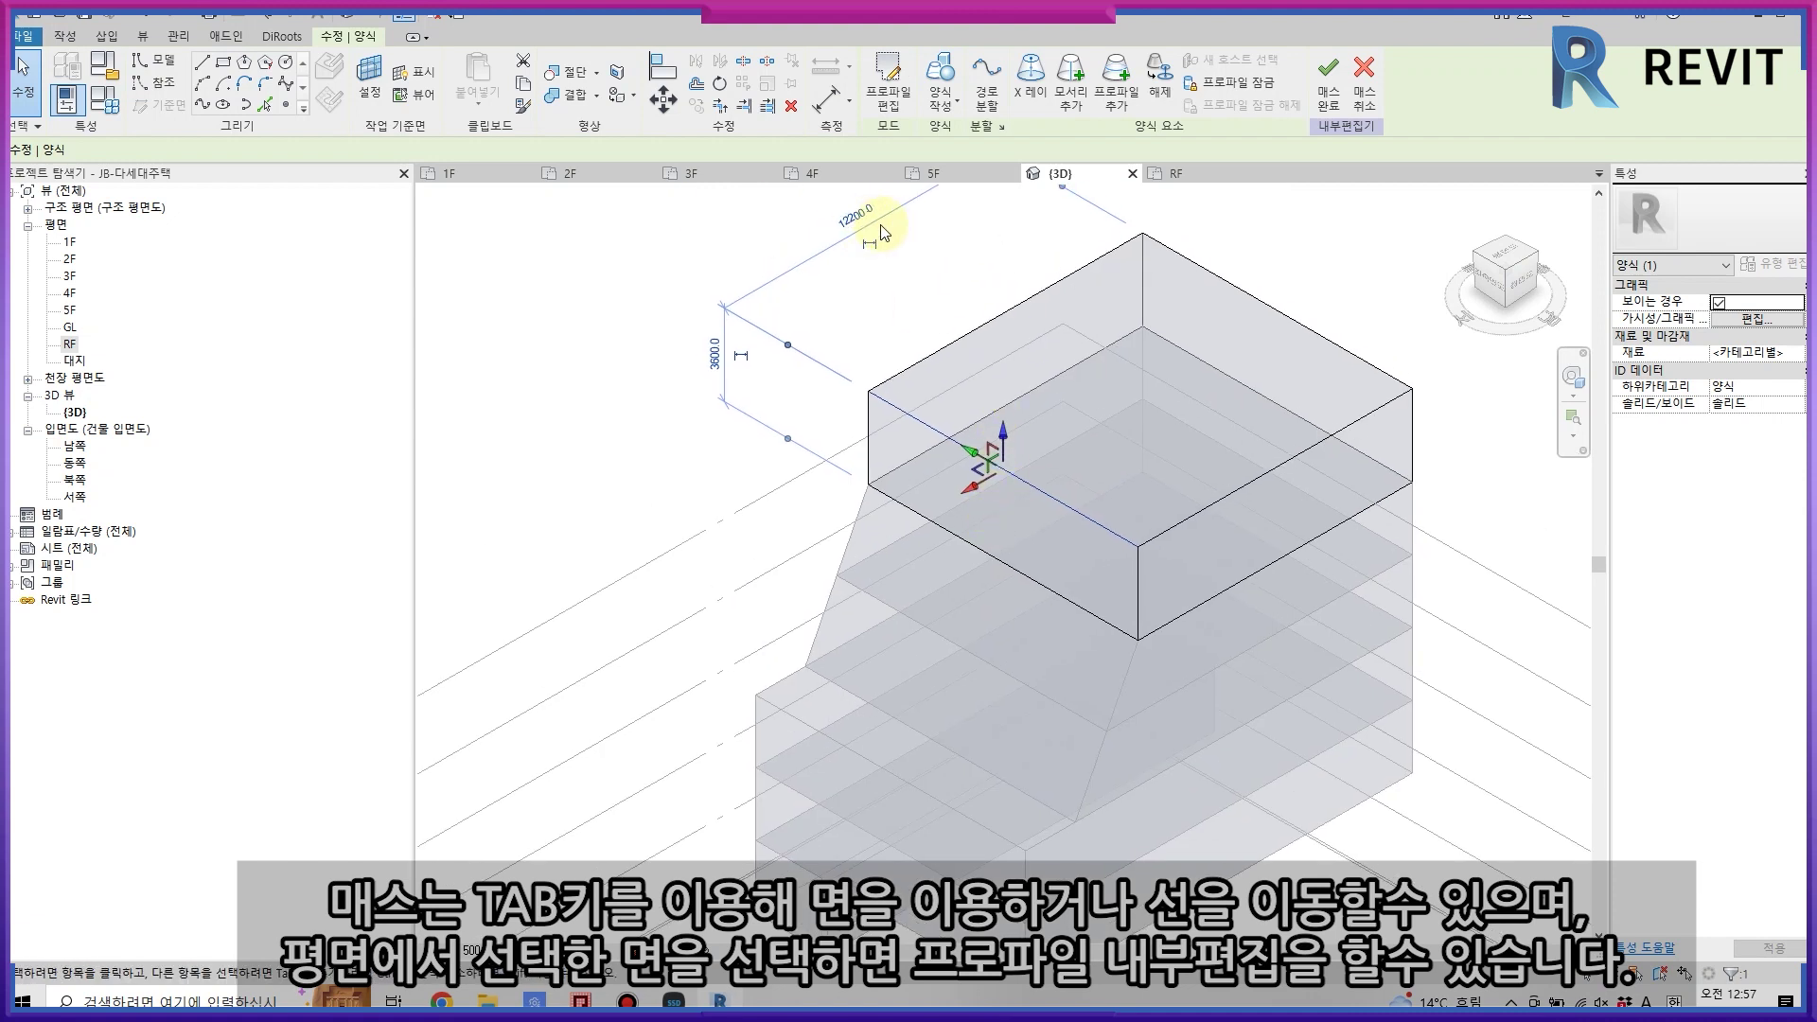
{"action": "left_click", "coordinate": [876, 208]}
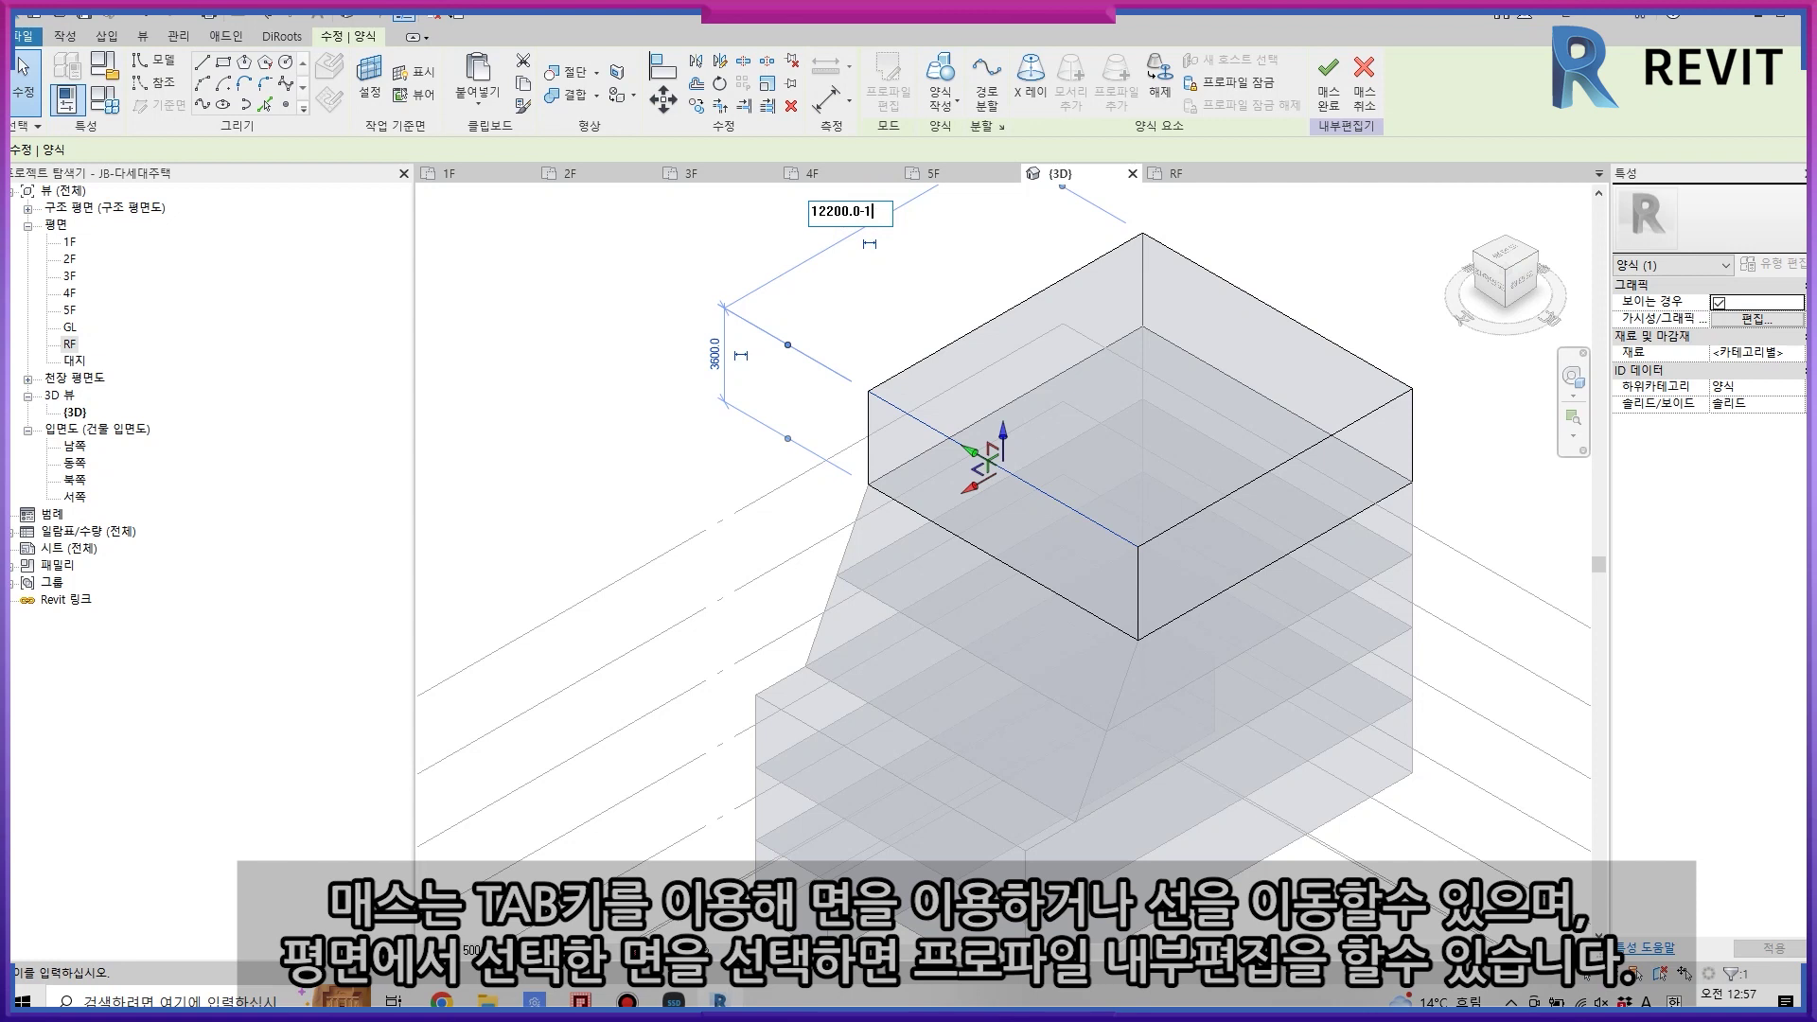
{"action": "key", "text": "Return"}
{"action": "left_click", "coordinate": [878, 205]}
{"action": "type", "text": "="}
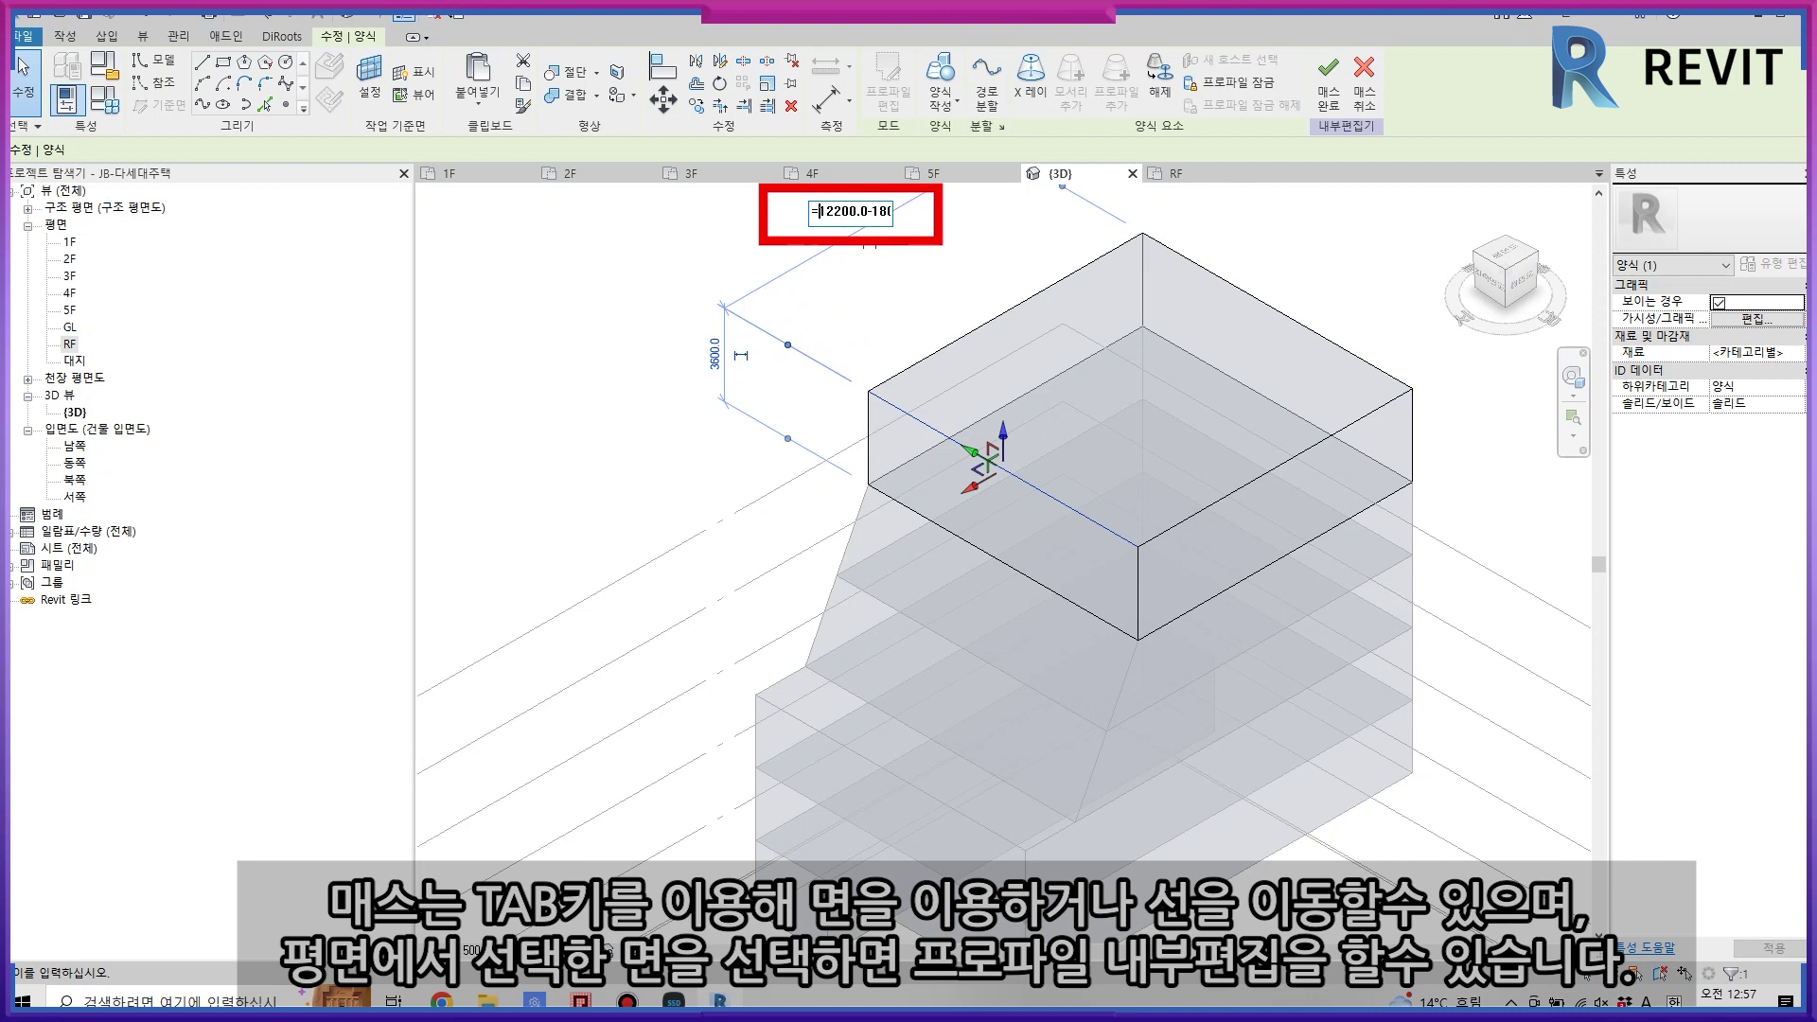
{"action": "key", "text": "Return"}
{"action": "key", "text": "Escape"}
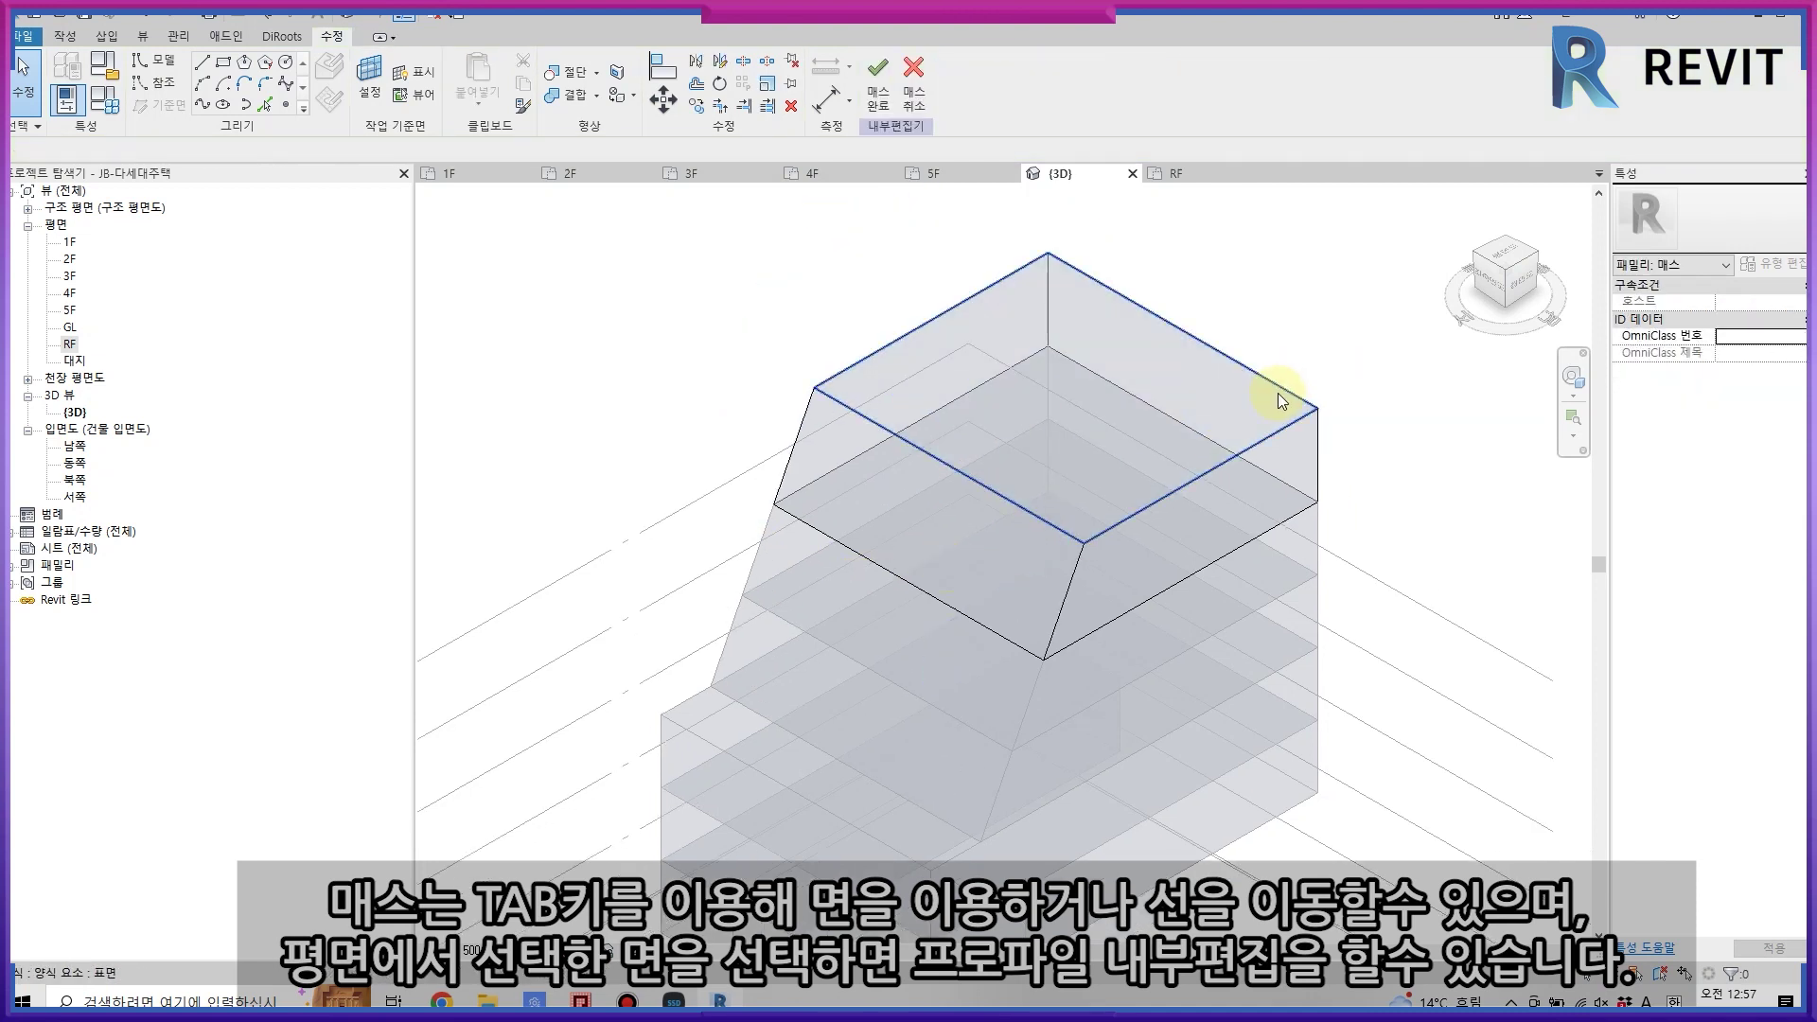
- Drag the roof mass's top edge across to form a sloped ridge
{"action": "left_click", "coordinate": [1278, 394]}
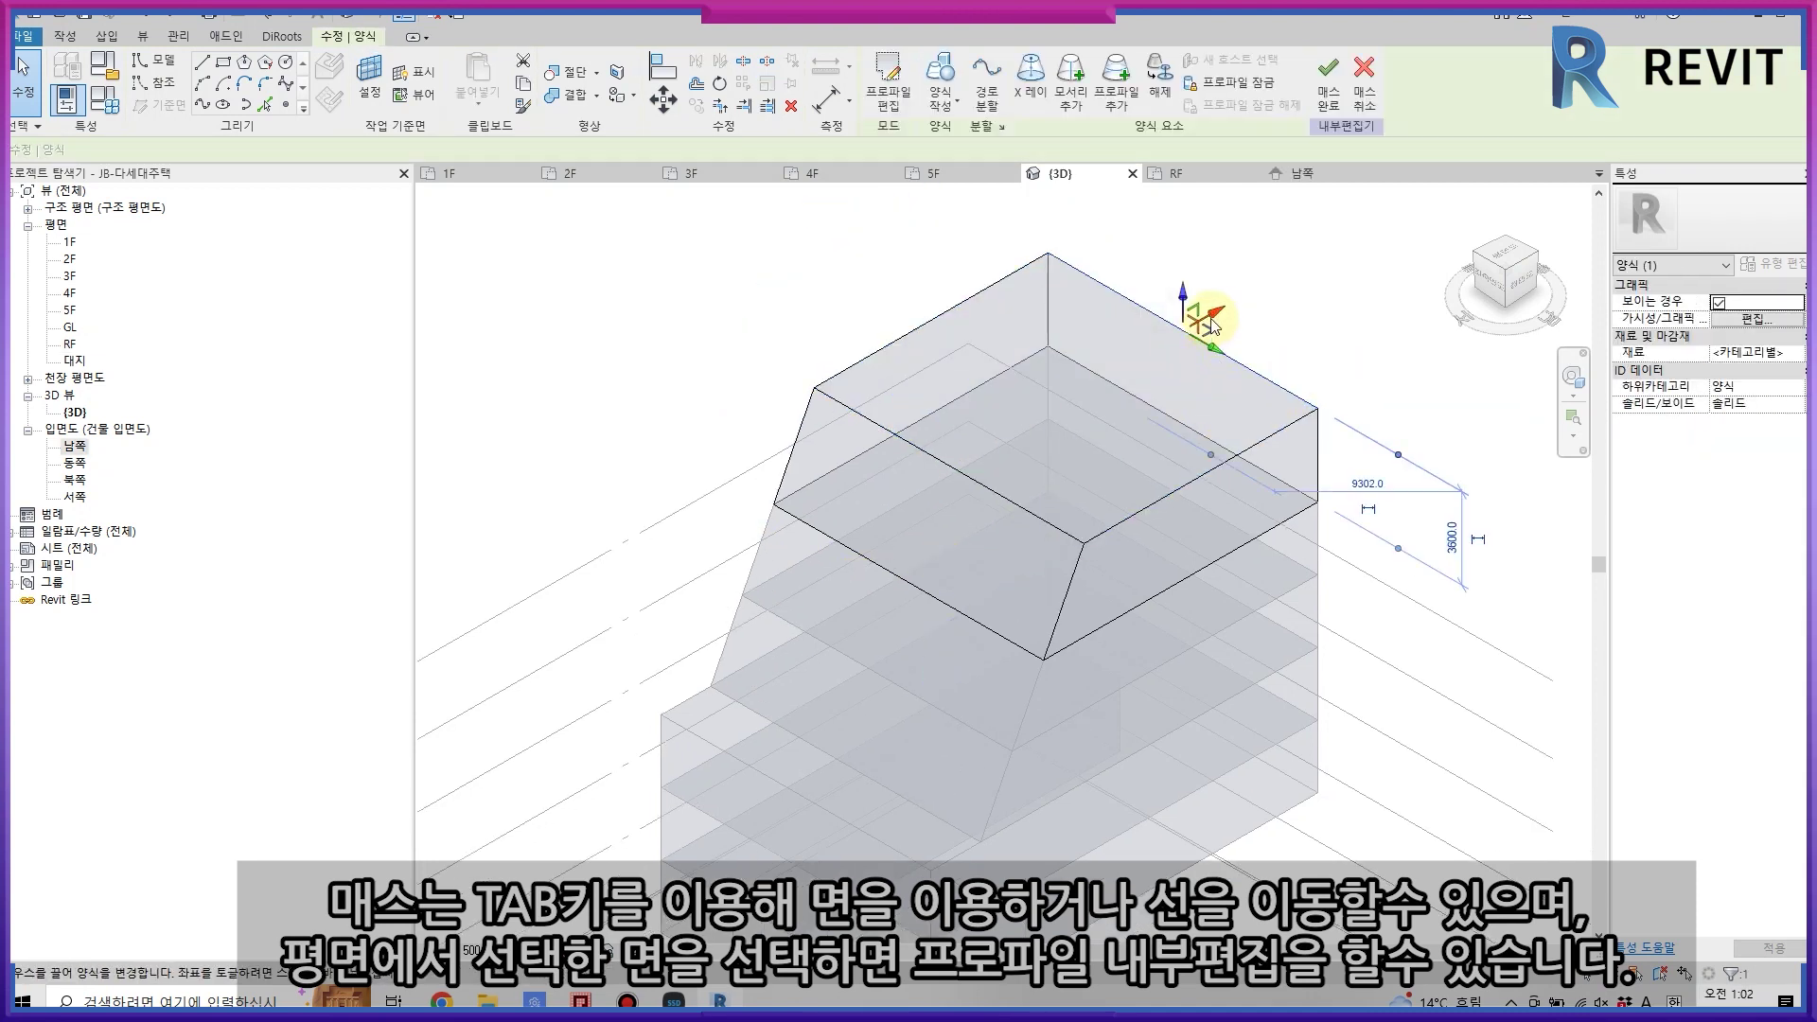
{"action": "left_click_drag", "start_coordinate": [1211, 327], "coordinate": [1018, 445]}
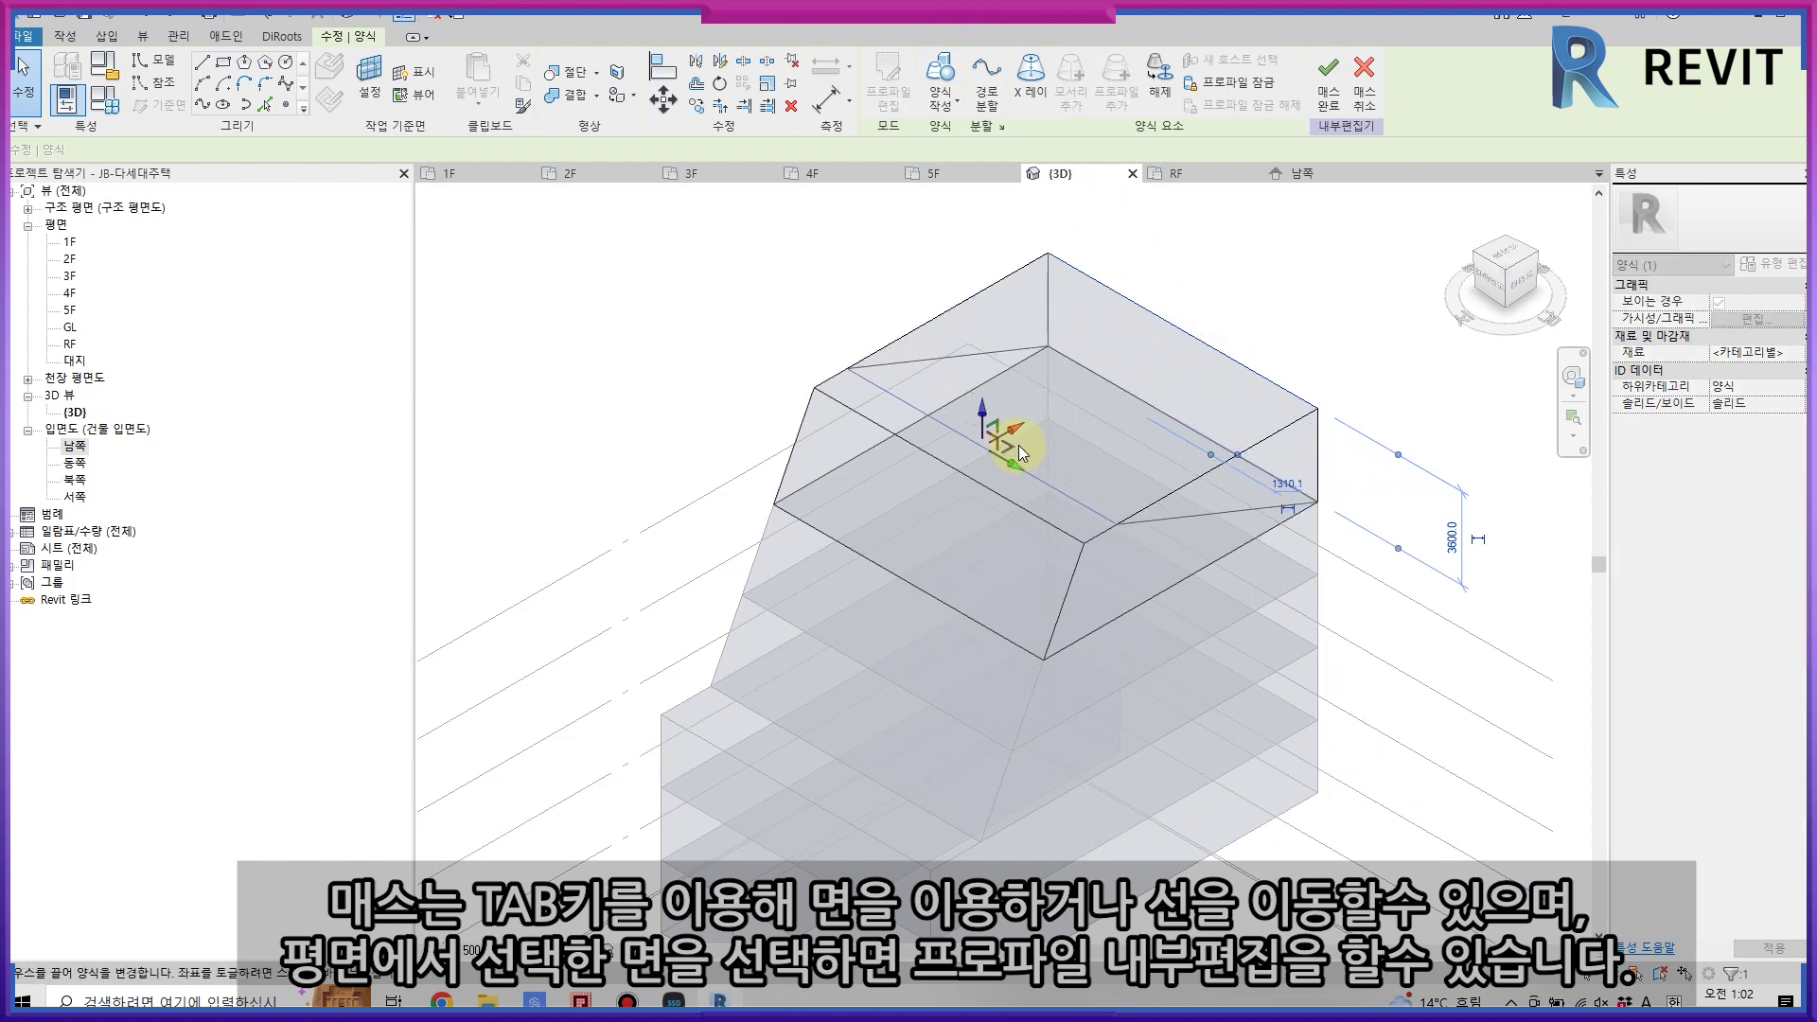
{"action": "scroll", "coordinate": [1194, 542], "scroll_direction": "up", "scroll_amount": 2}
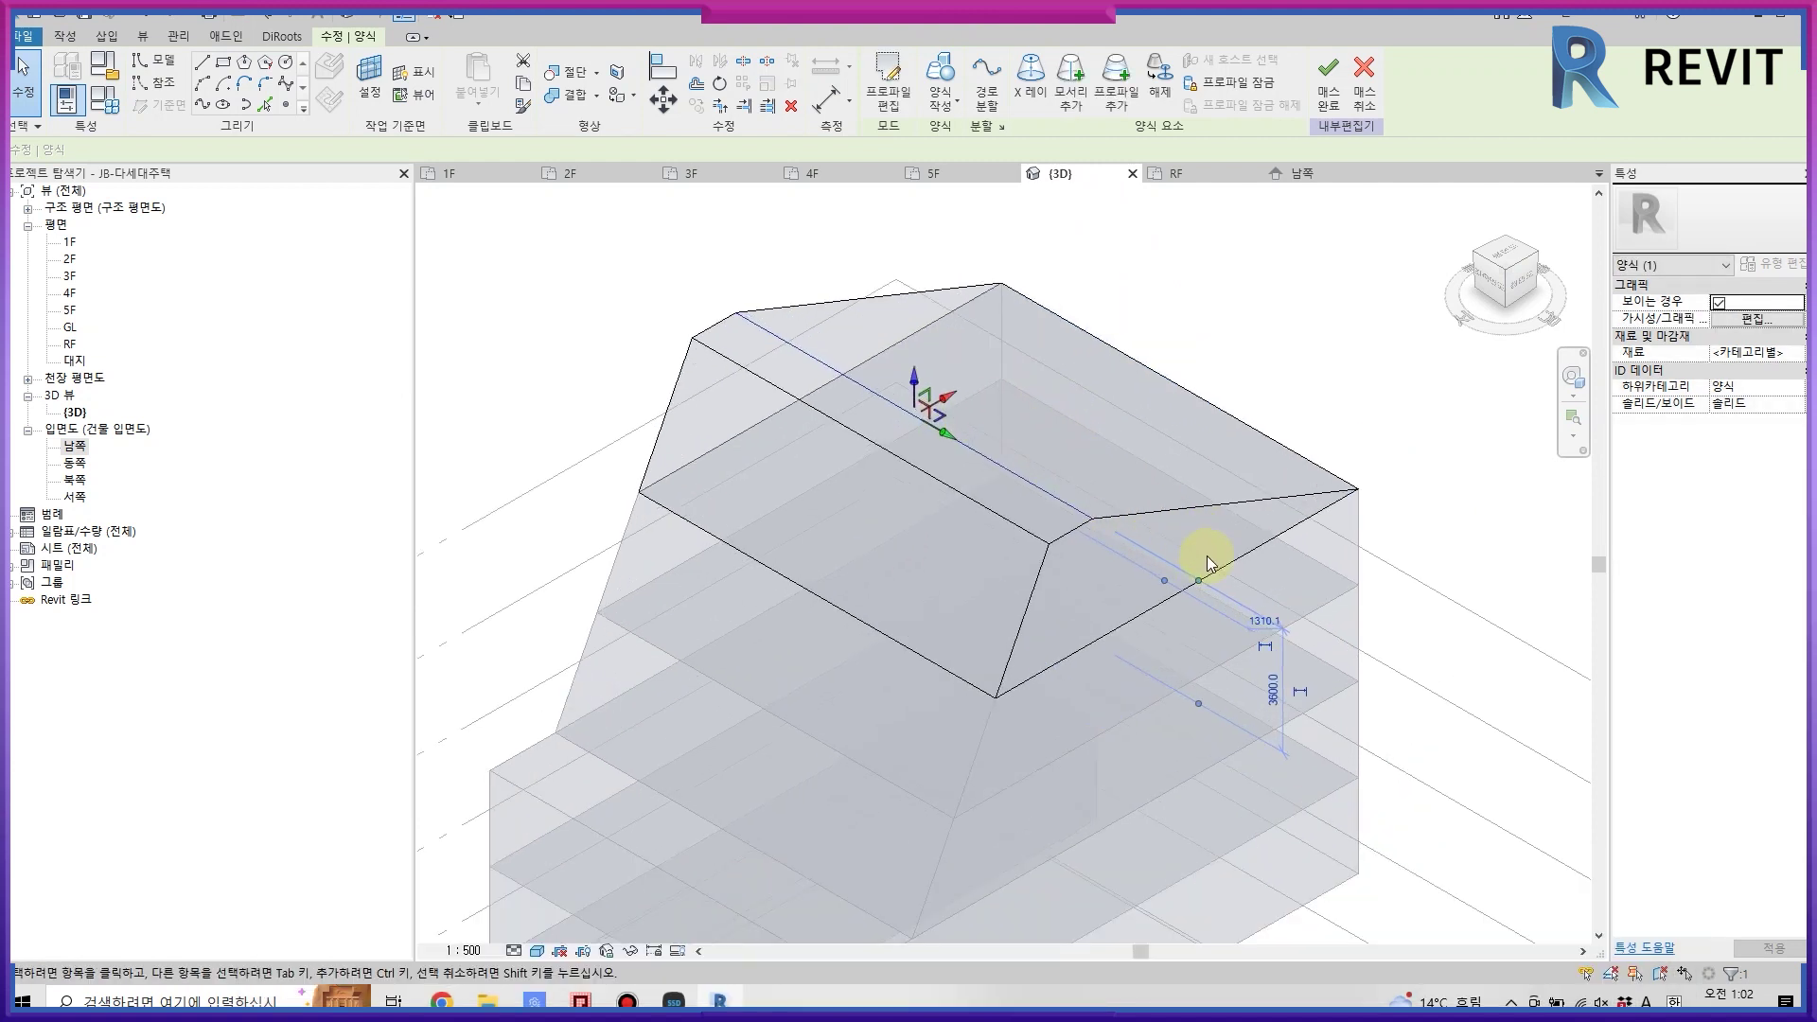
{"action": "scroll", "coordinate": [1207, 562], "scroll_direction": "up", "scroll_amount": 2}
{"action": "left_click_drag", "start_coordinate": [821, 360], "coordinate": [803, 393]}
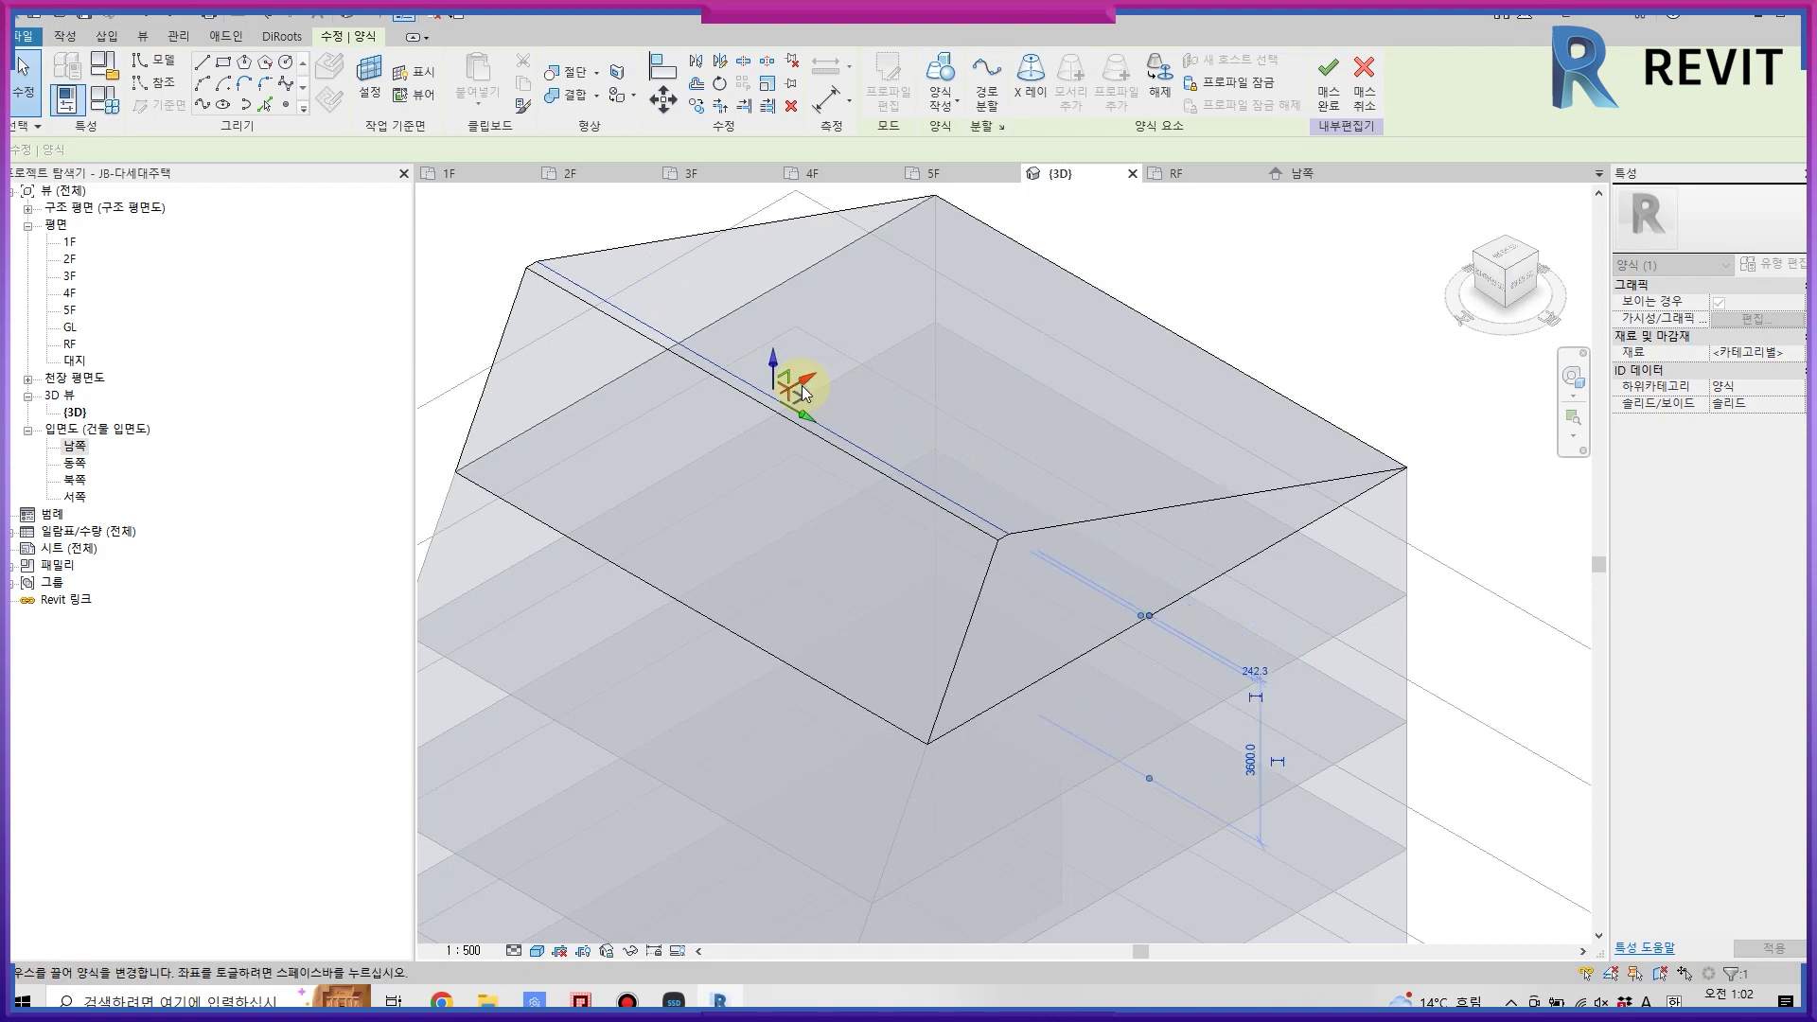
{"action": "scroll", "coordinate": [1136, 674], "scroll_direction": "up", "scroll_amount": 2}
{"action": "scroll", "coordinate": [1321, 676], "scroll_direction": "up", "scroll_amount": 2}
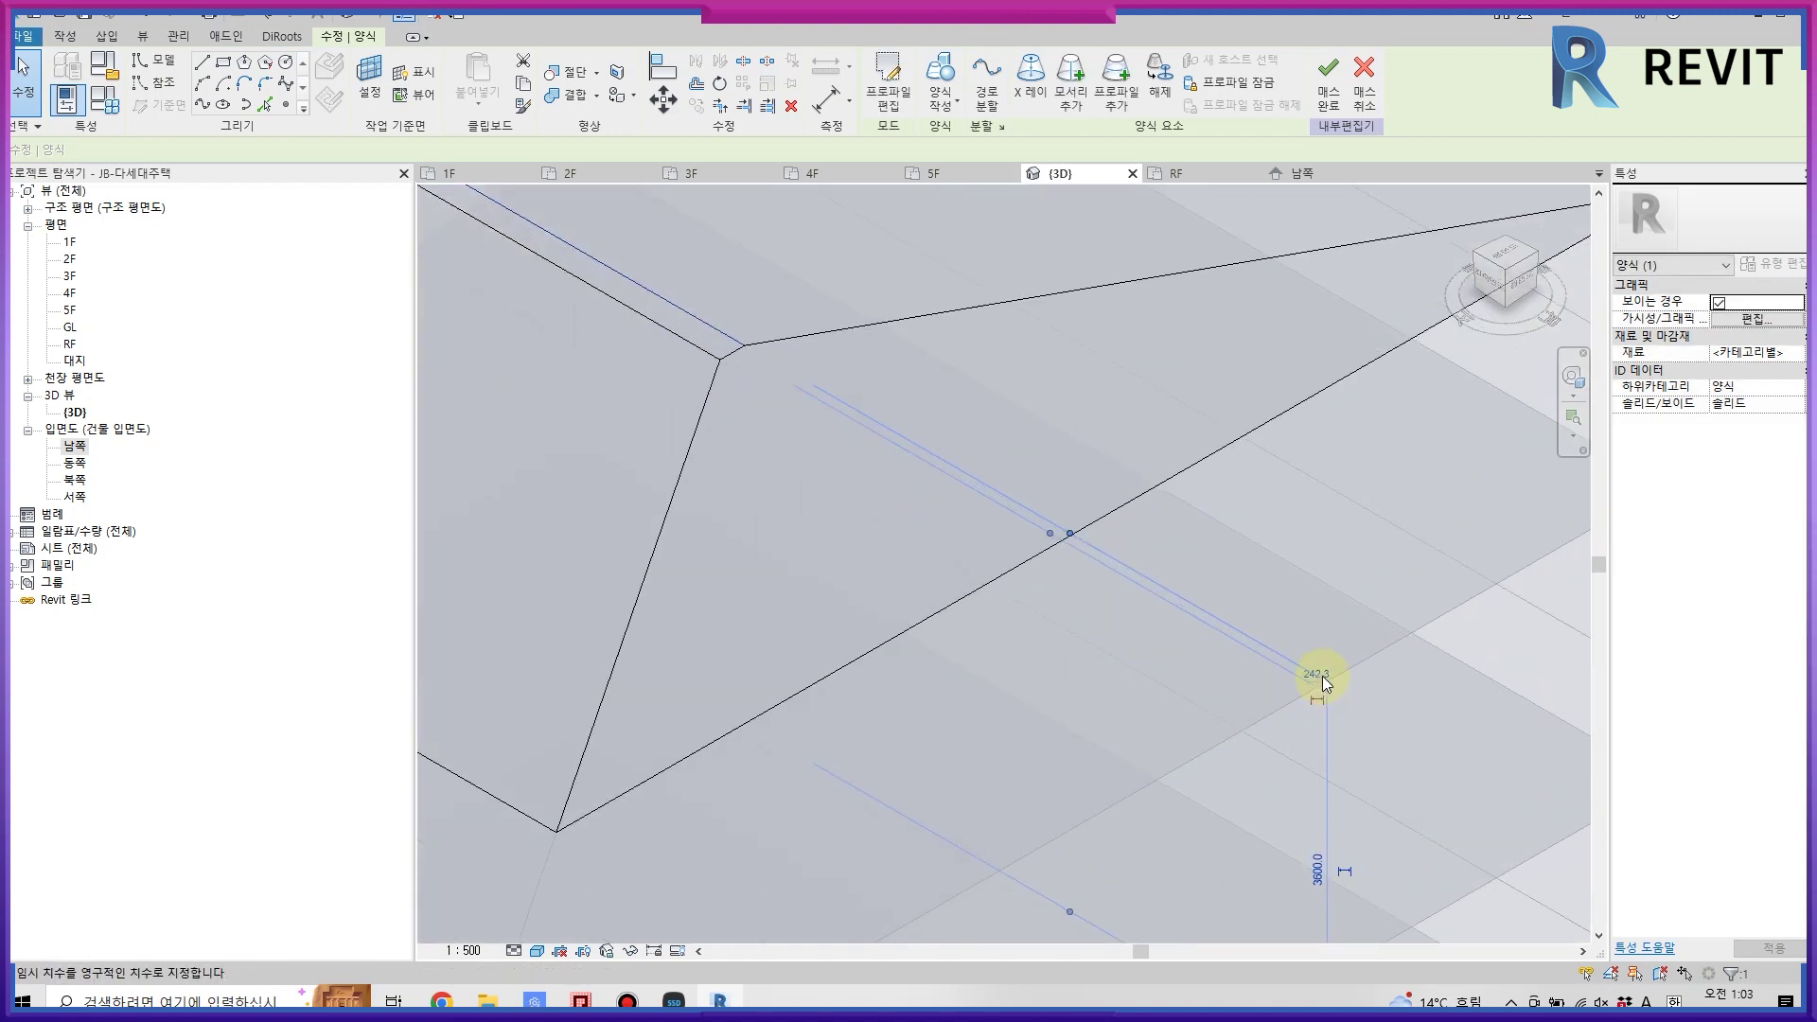
- Set the ridge offset from 242.3 to 0, delete the helper lines, and finish the mass
{"action": "left_click", "coordinate": [1321, 676]}
{"action": "type", "text": "0"}
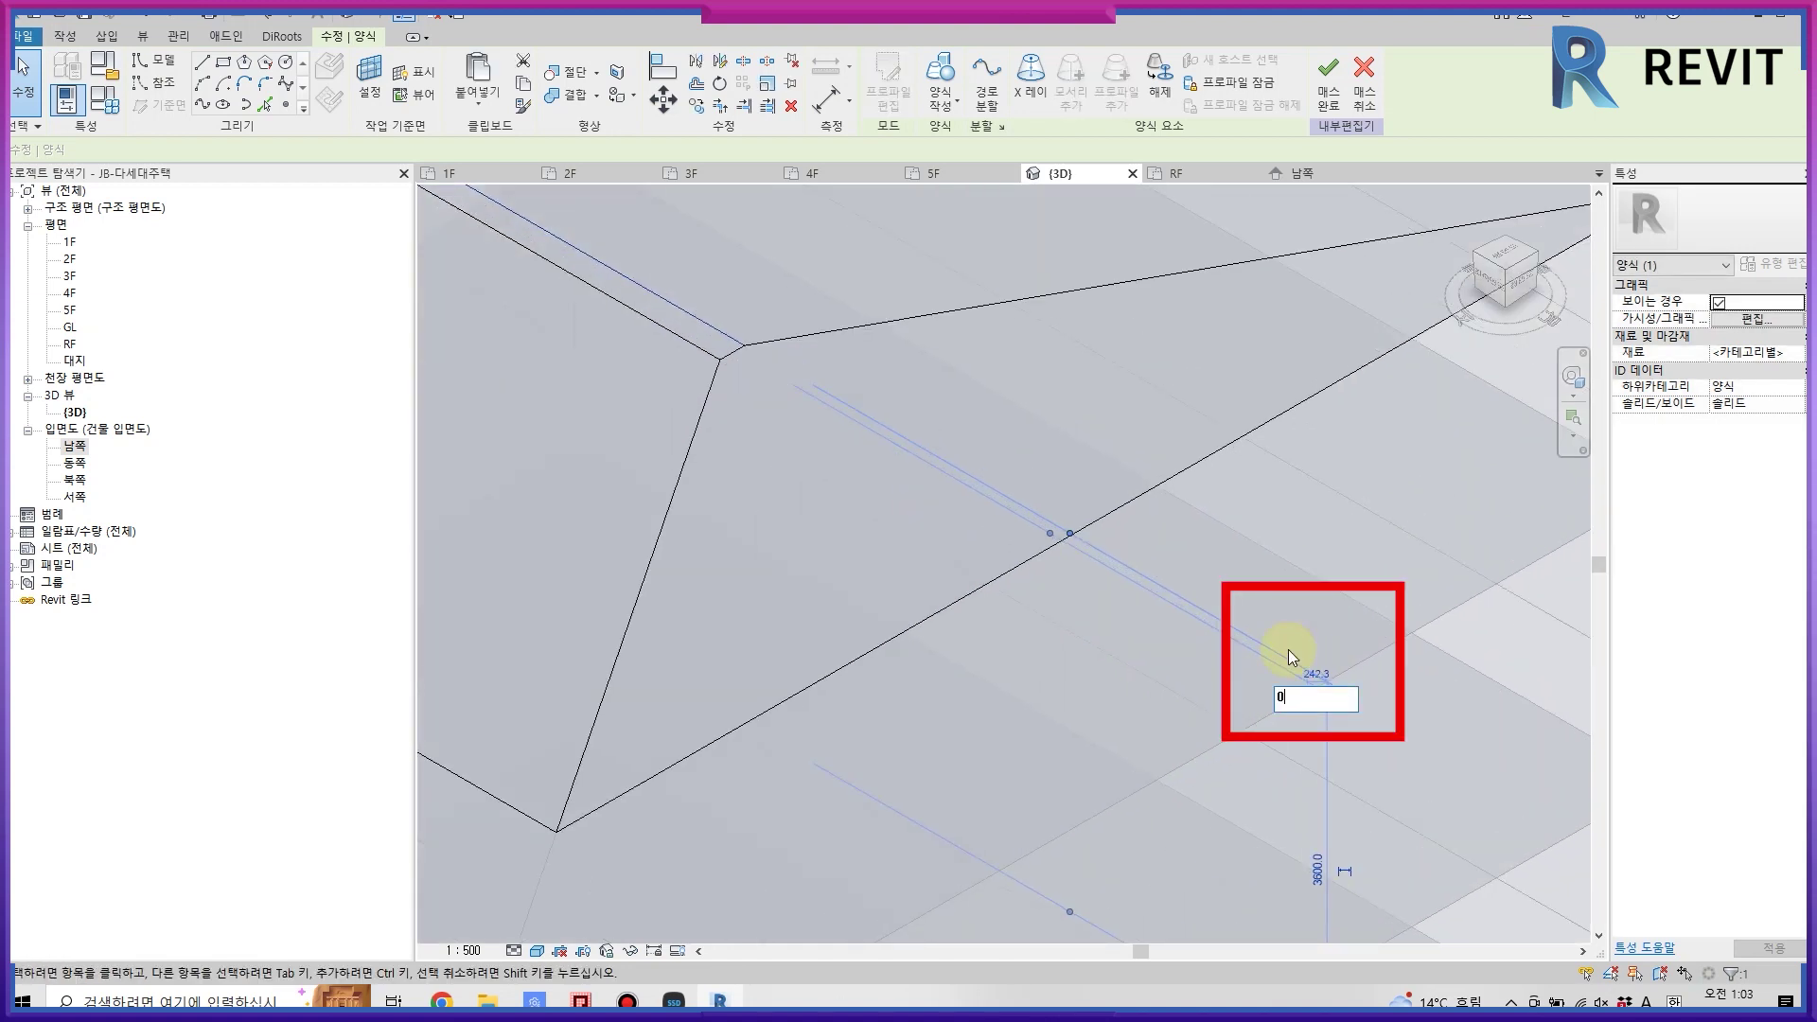
{"action": "key", "text": "Return"}
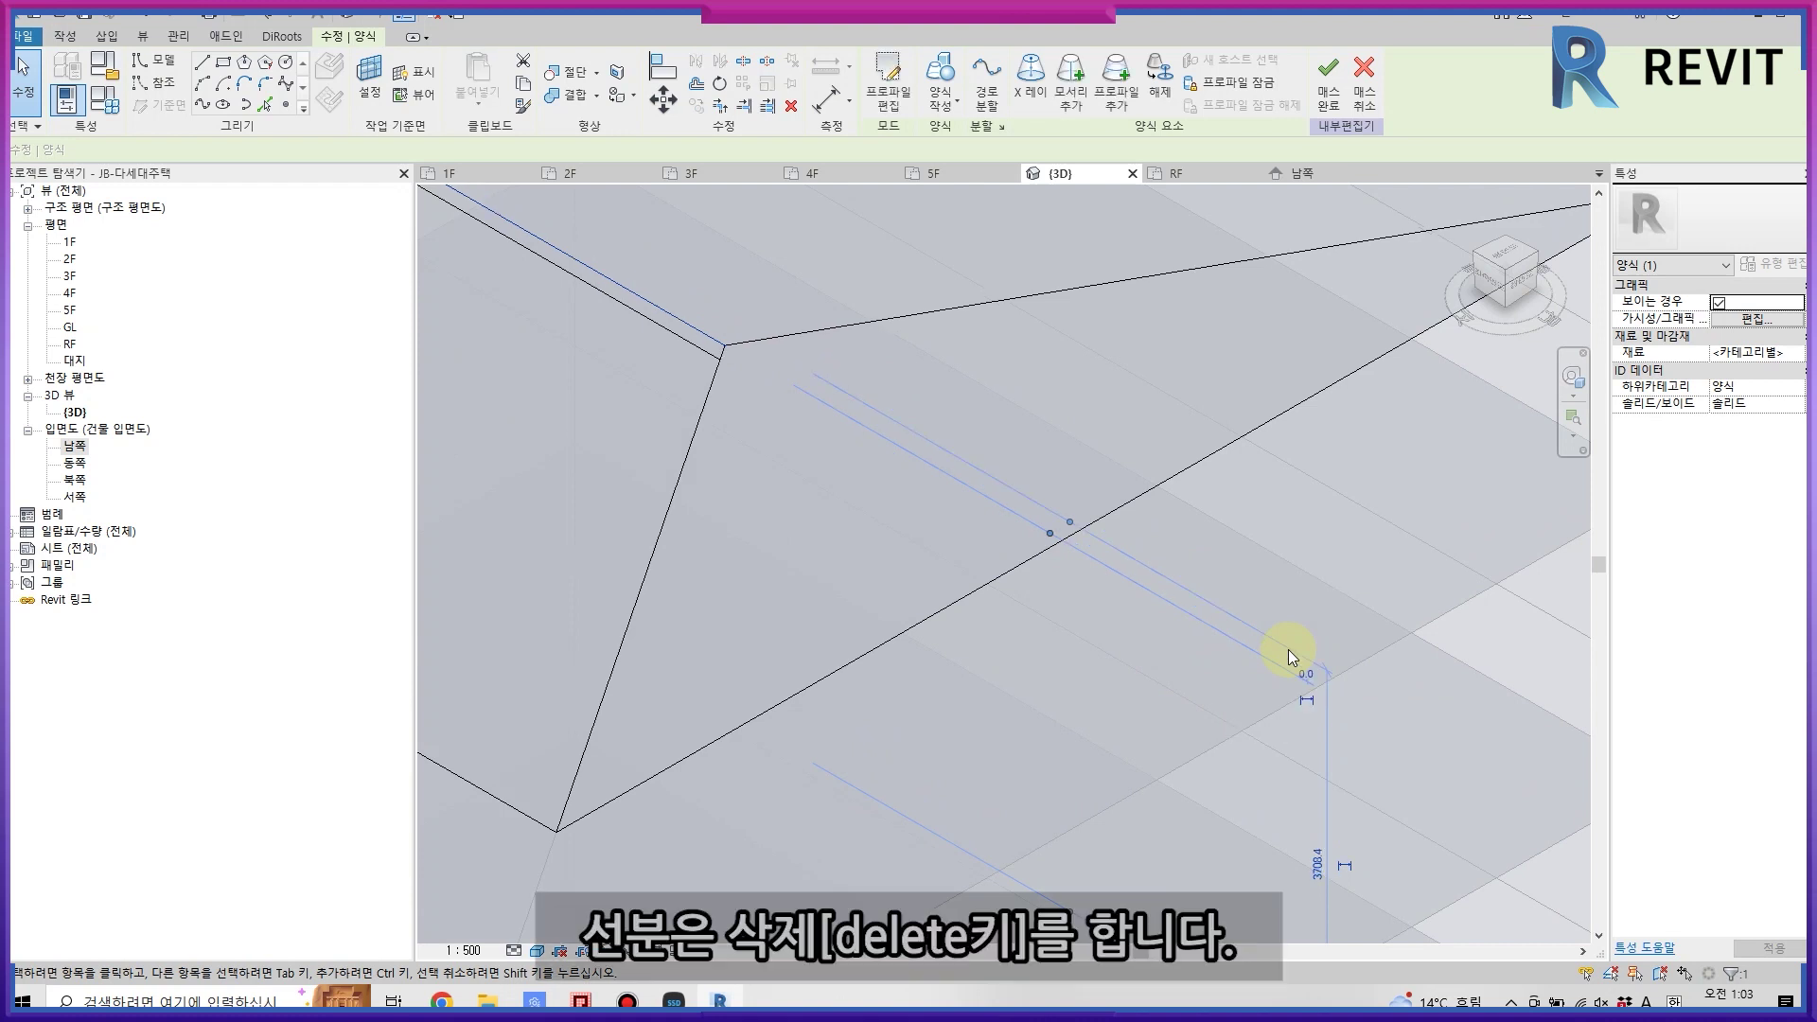
{"action": "key", "text": "Delete"}
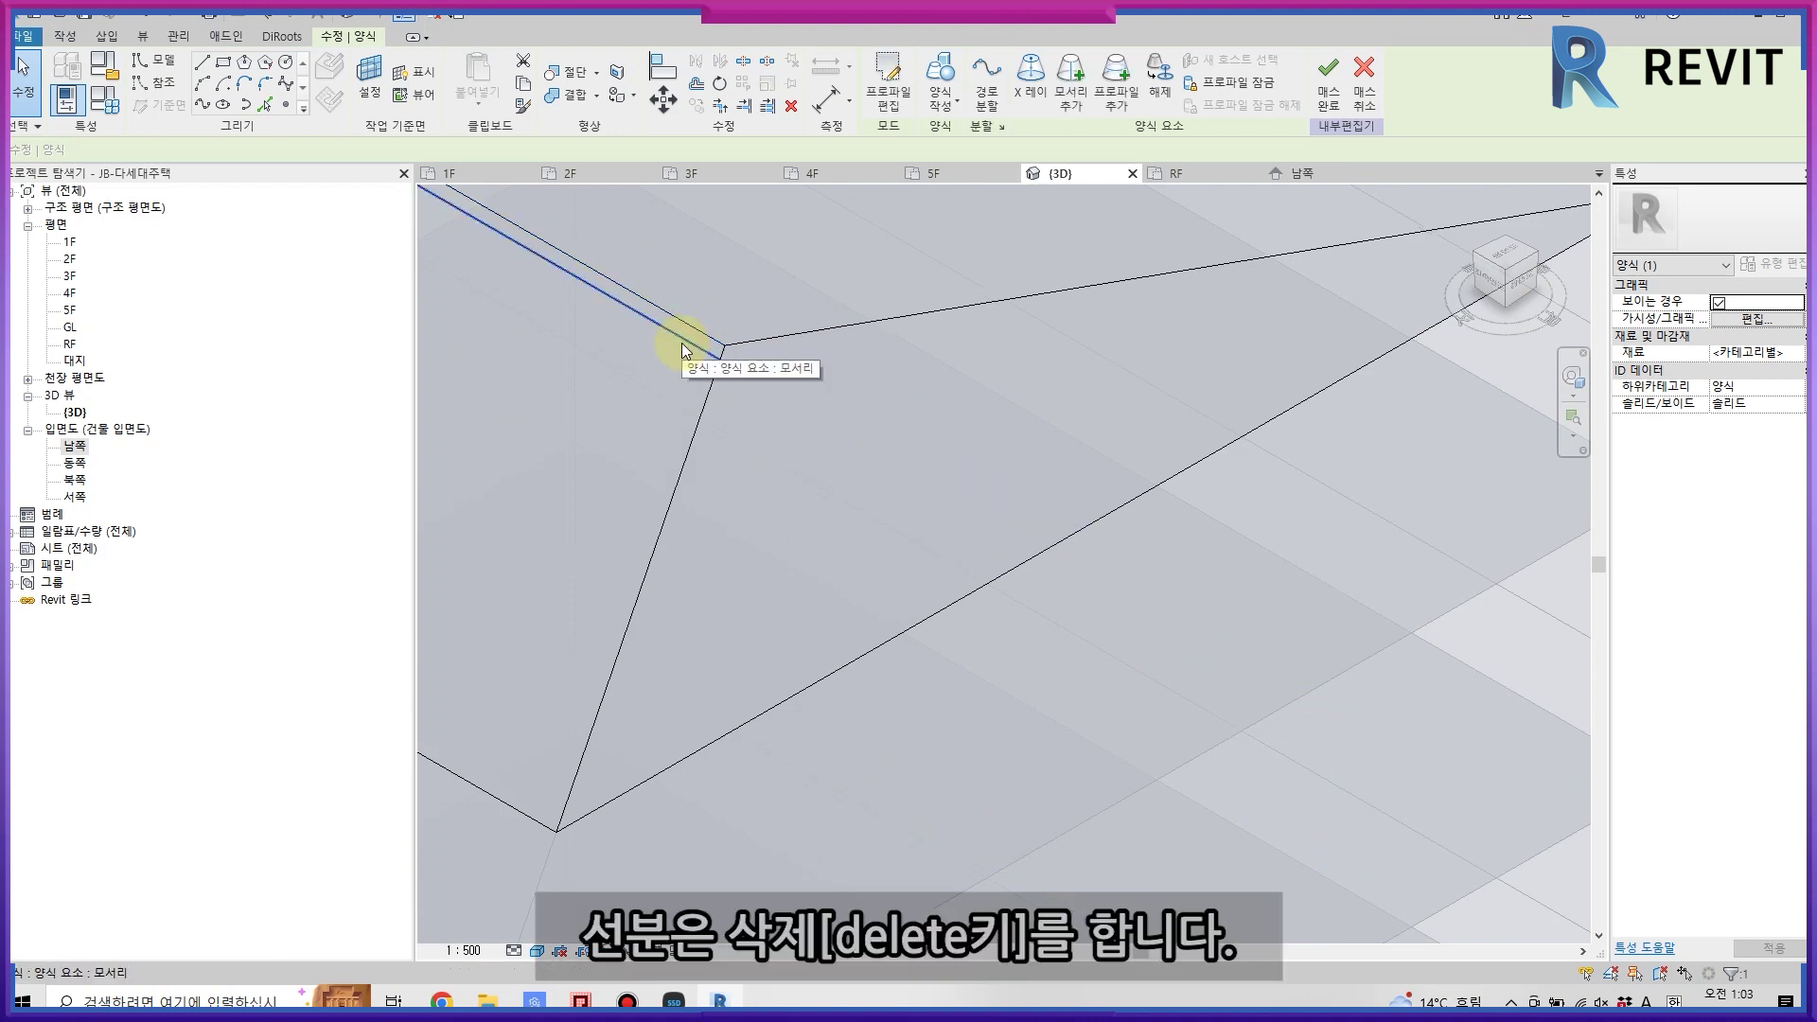
{"action": "key", "text": "Escape"}
{"action": "scroll", "coordinate": [1276, 547], "scroll_direction": "down", "scroll_amount": 3}
{"action": "scroll", "coordinate": [1276, 547], "scroll_direction": "down", "scroll_amount": 3}
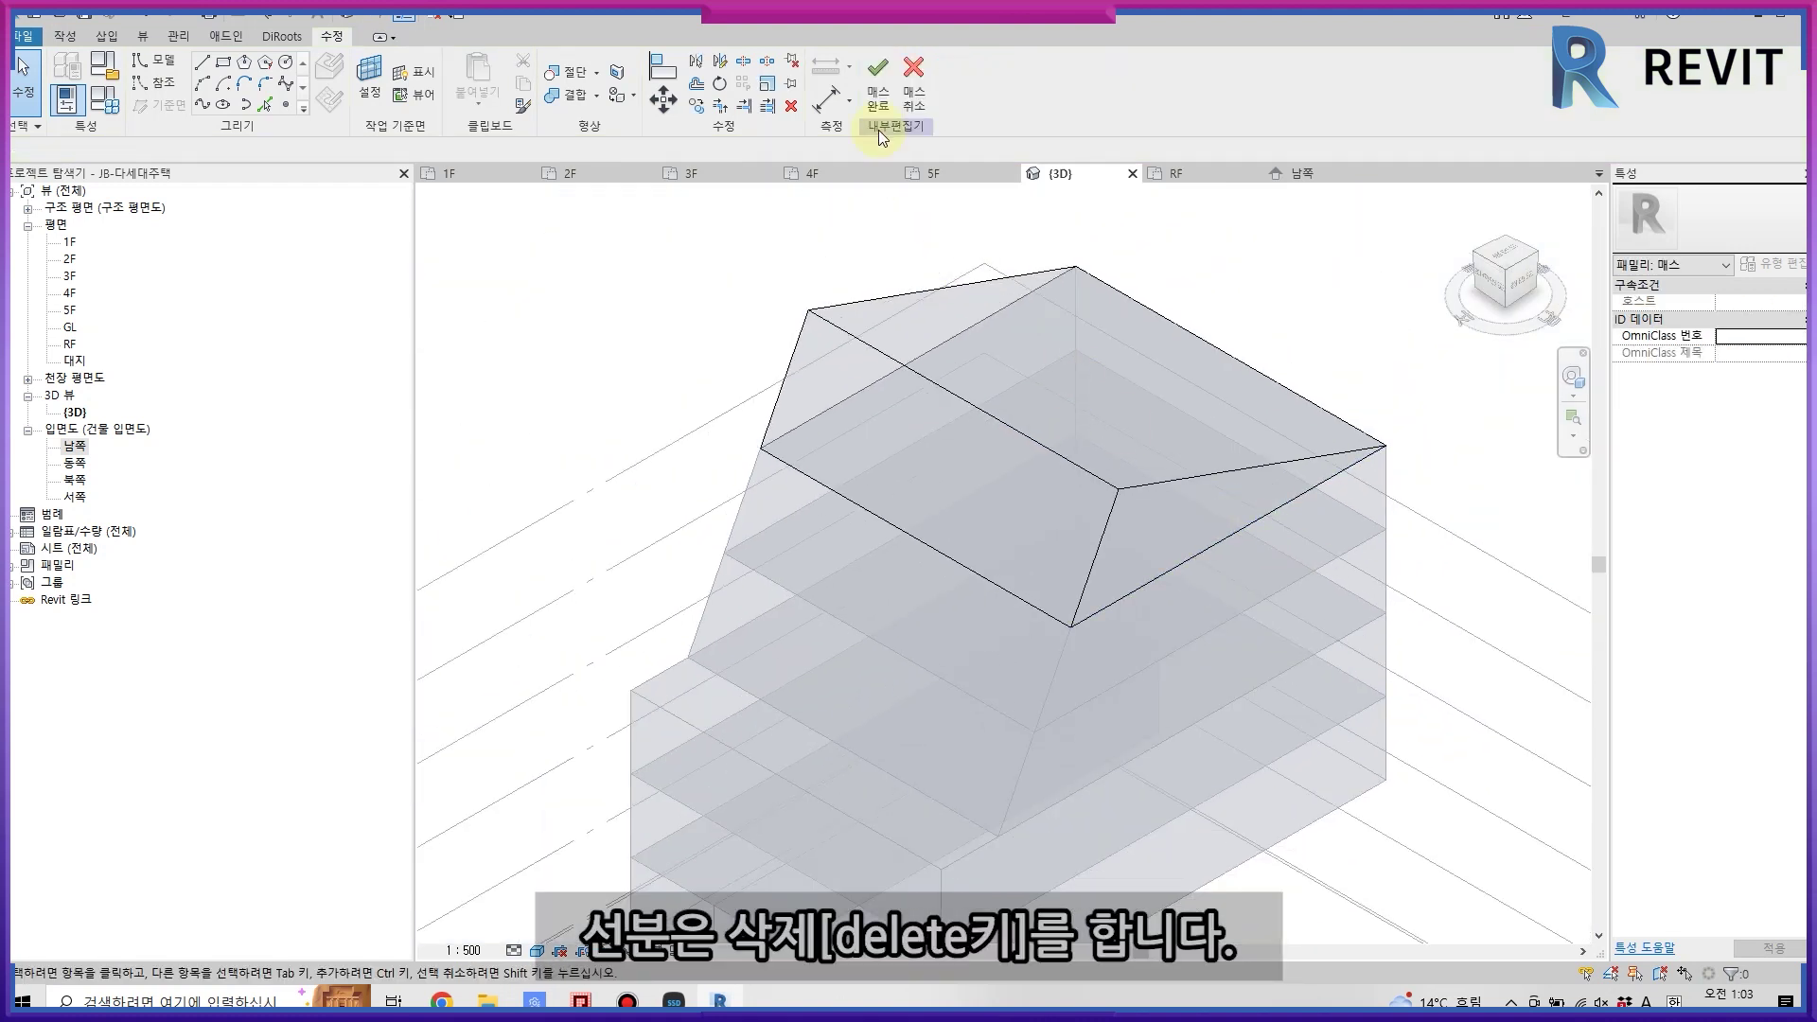
{"action": "left_click", "coordinate": [878, 99]}
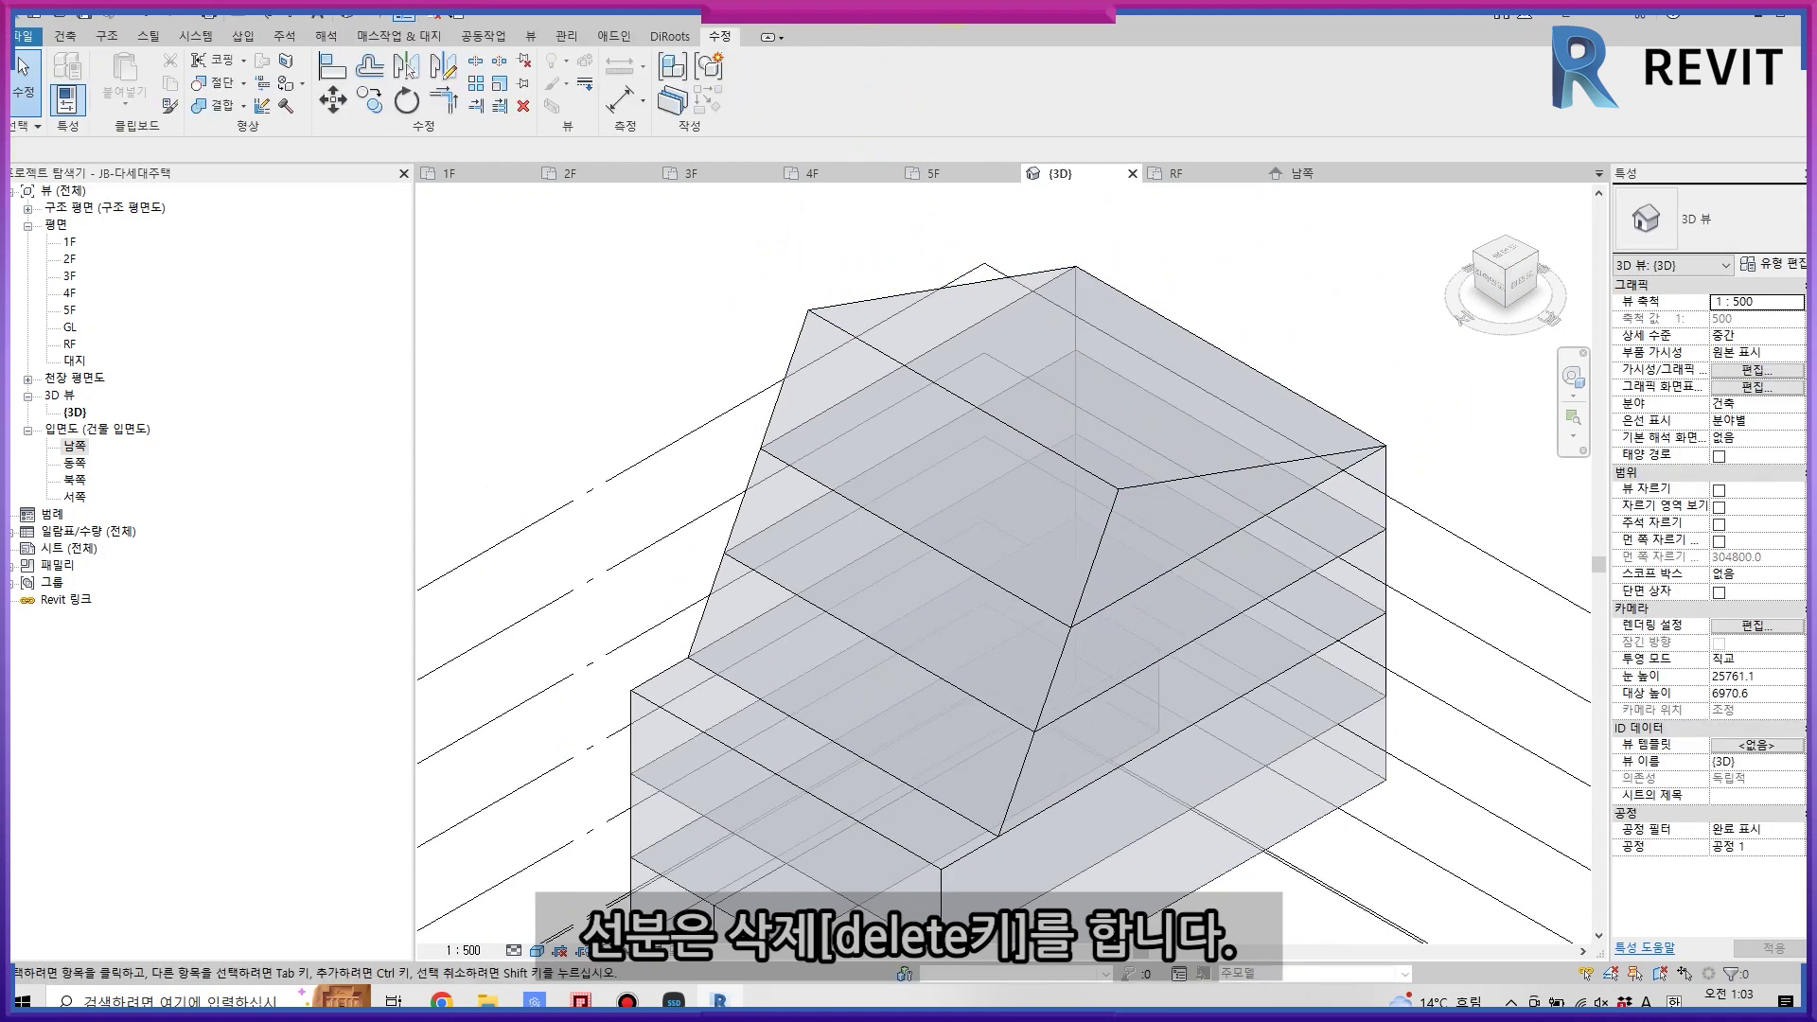
- Turn on Show Mass from the Massing & Site tools
{"action": "scroll", "coordinate": [1036, 302], "scroll_direction": "down", "scroll_amount": 4}
{"action": "scroll", "coordinate": [1063, 276], "scroll_direction": "up", "scroll_amount": 2}
{"action": "scroll", "coordinate": [1065, 279], "scroll_direction": "up", "scroll_amount": 2}
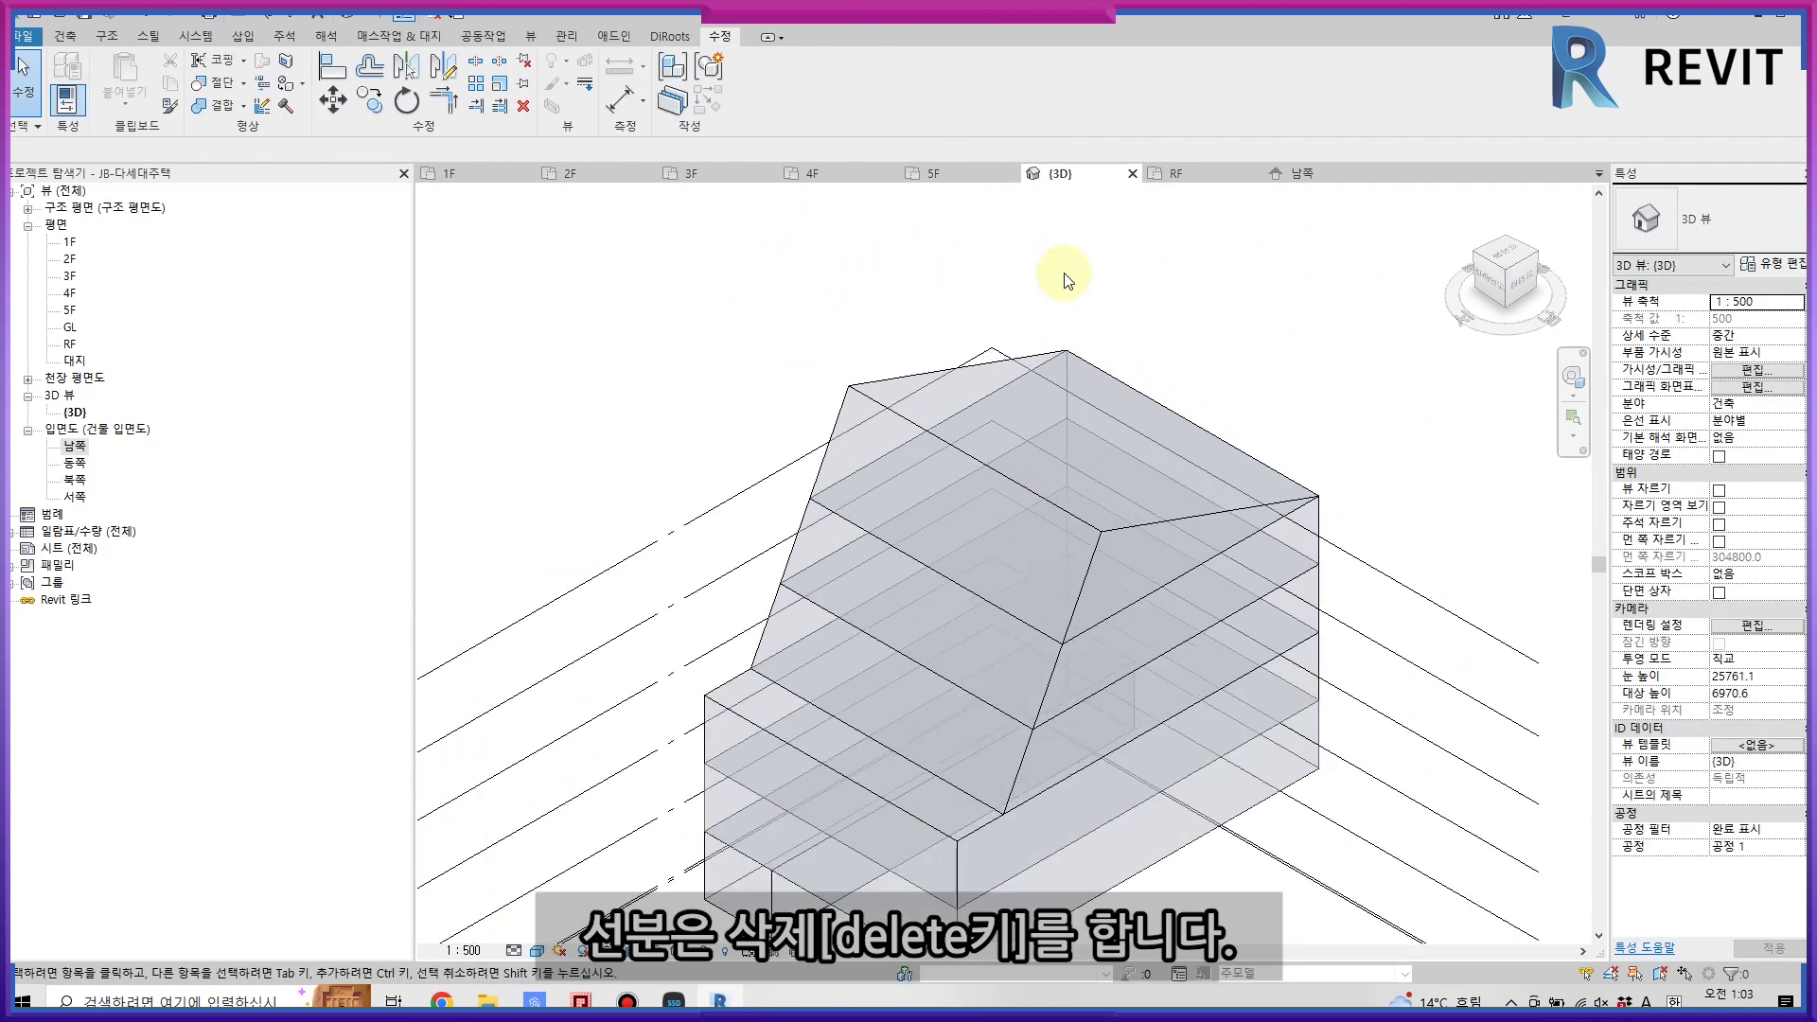
{"action": "scroll", "coordinate": [1063, 276], "scroll_direction": "down", "scroll_amount": 2}
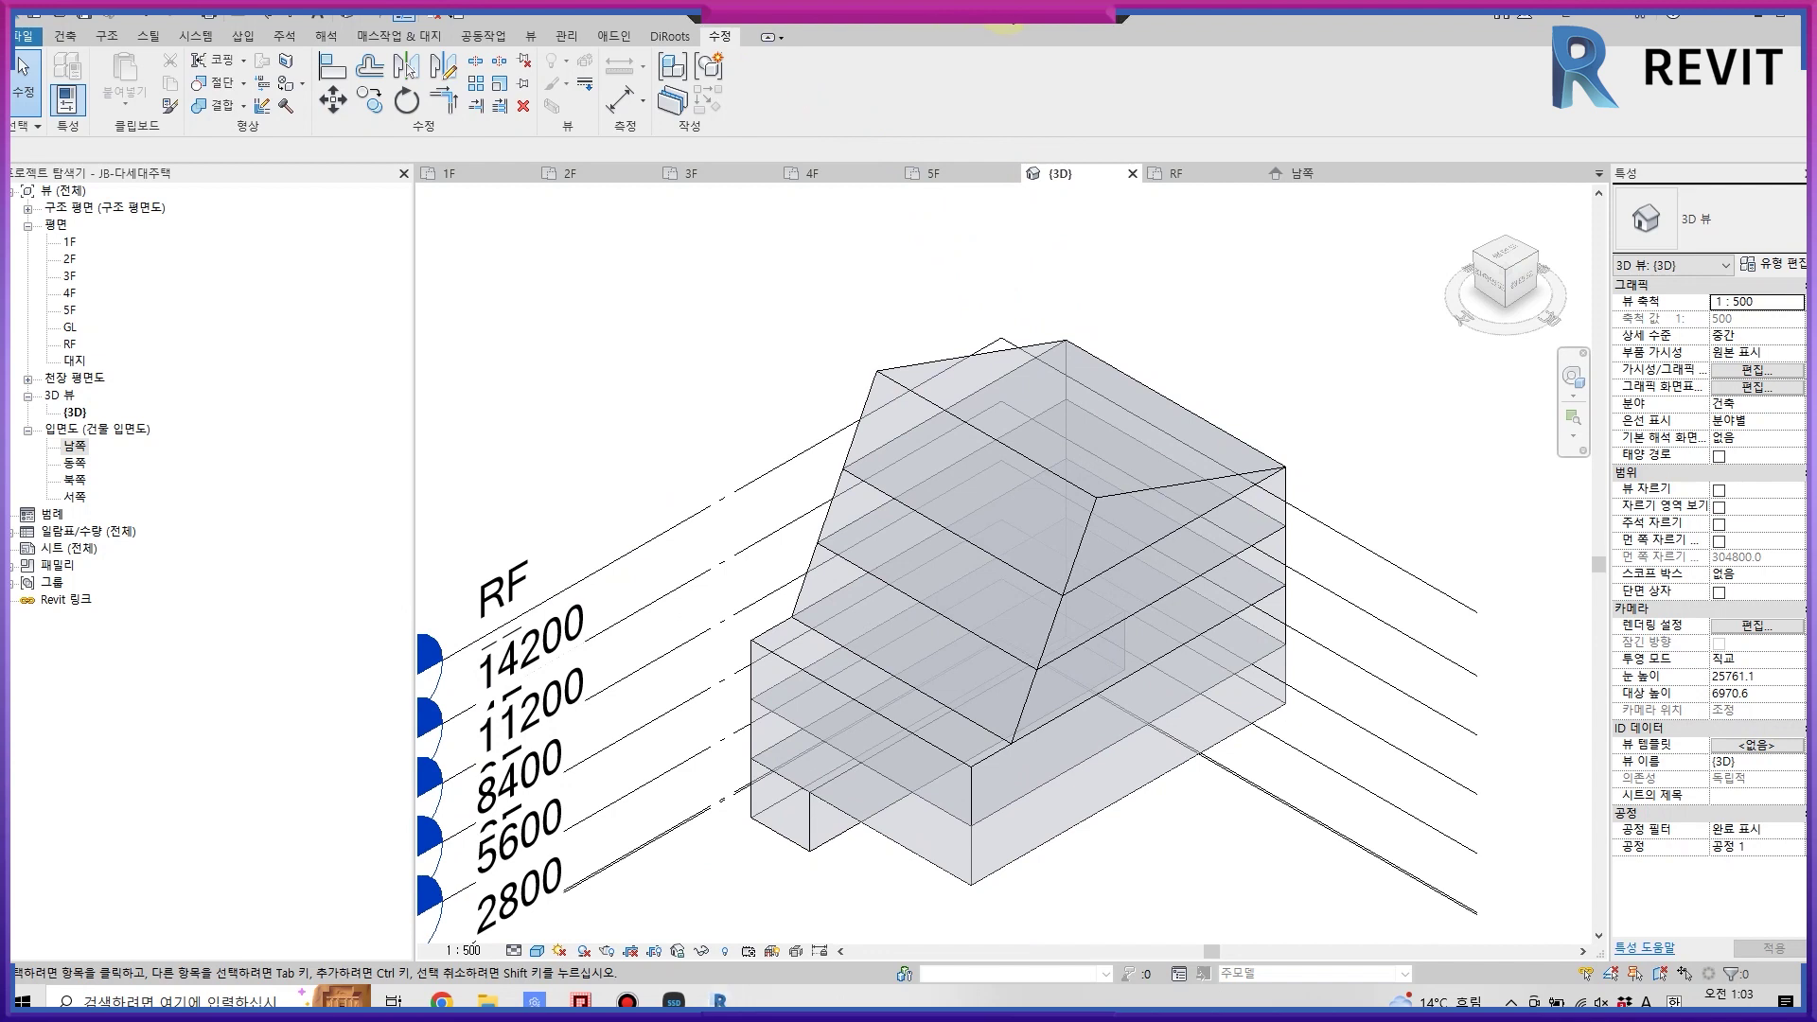
{"action": "left_click", "coordinate": [399, 36]}
{"action": "left_click", "coordinate": [91, 76]}
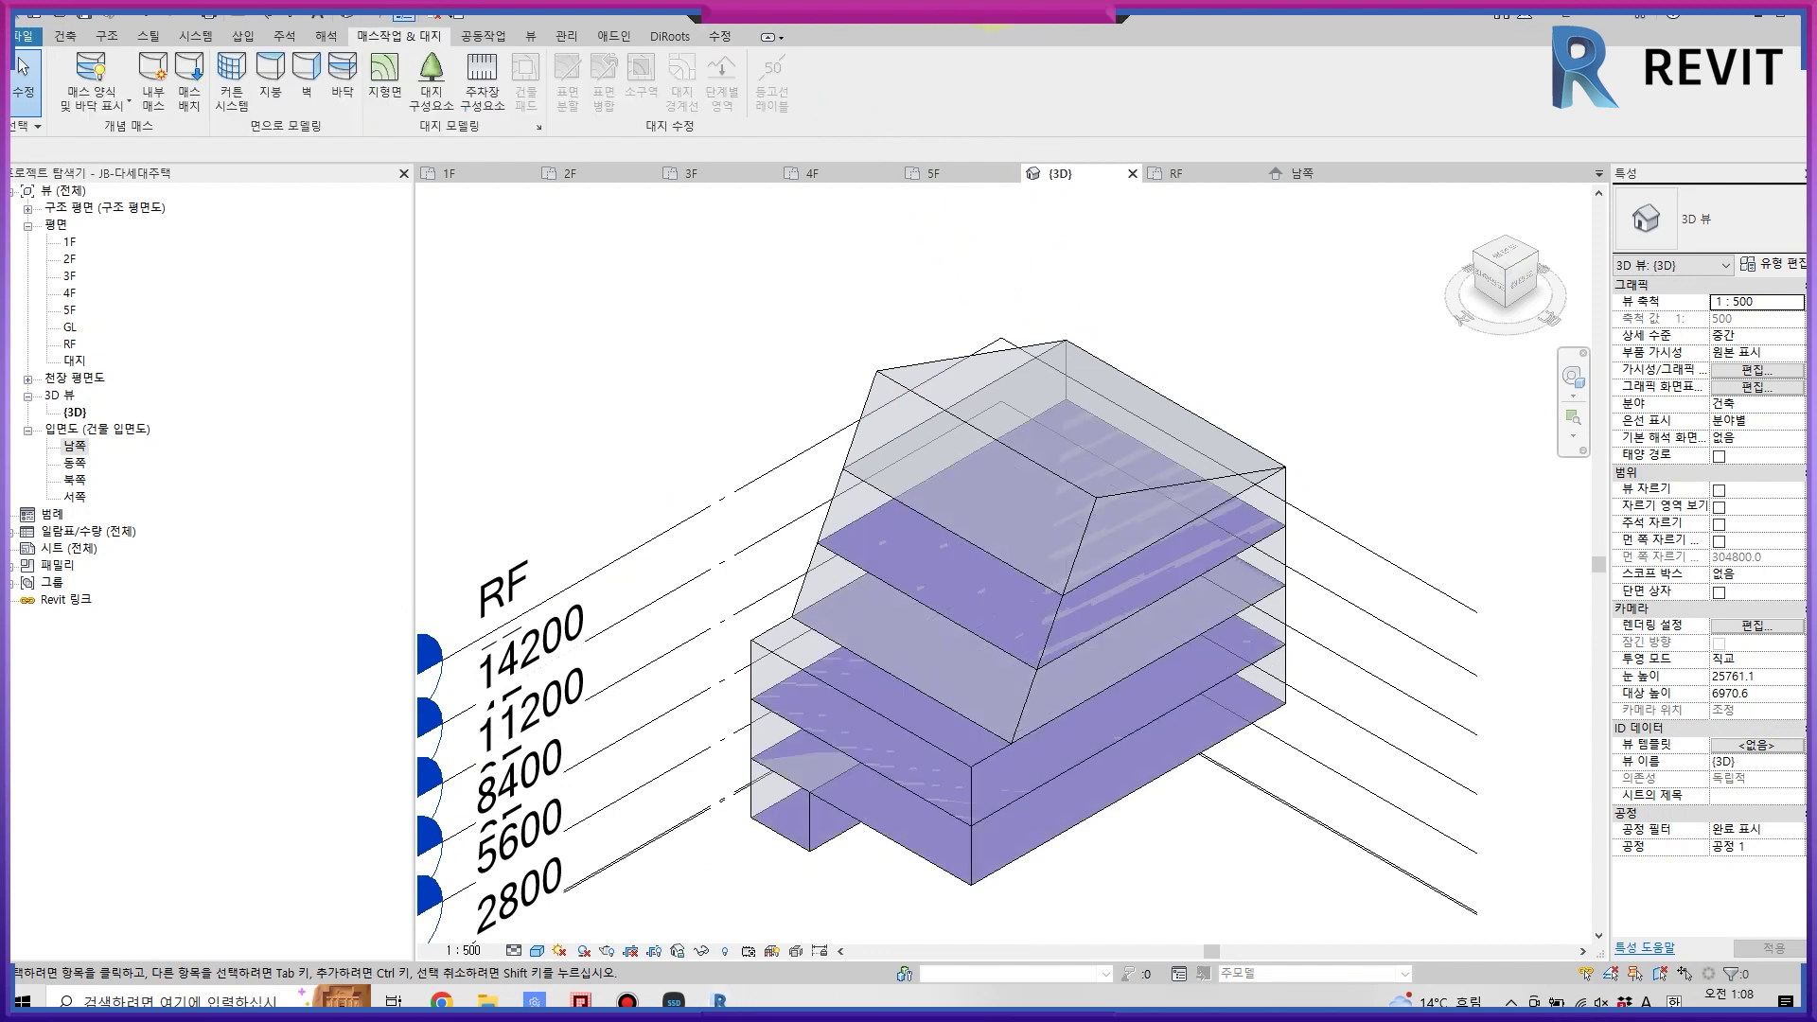
- Select all six stacked masses and create mass floors at levels 1F through 5F
{"action": "left_click", "coordinate": [801, 826]}
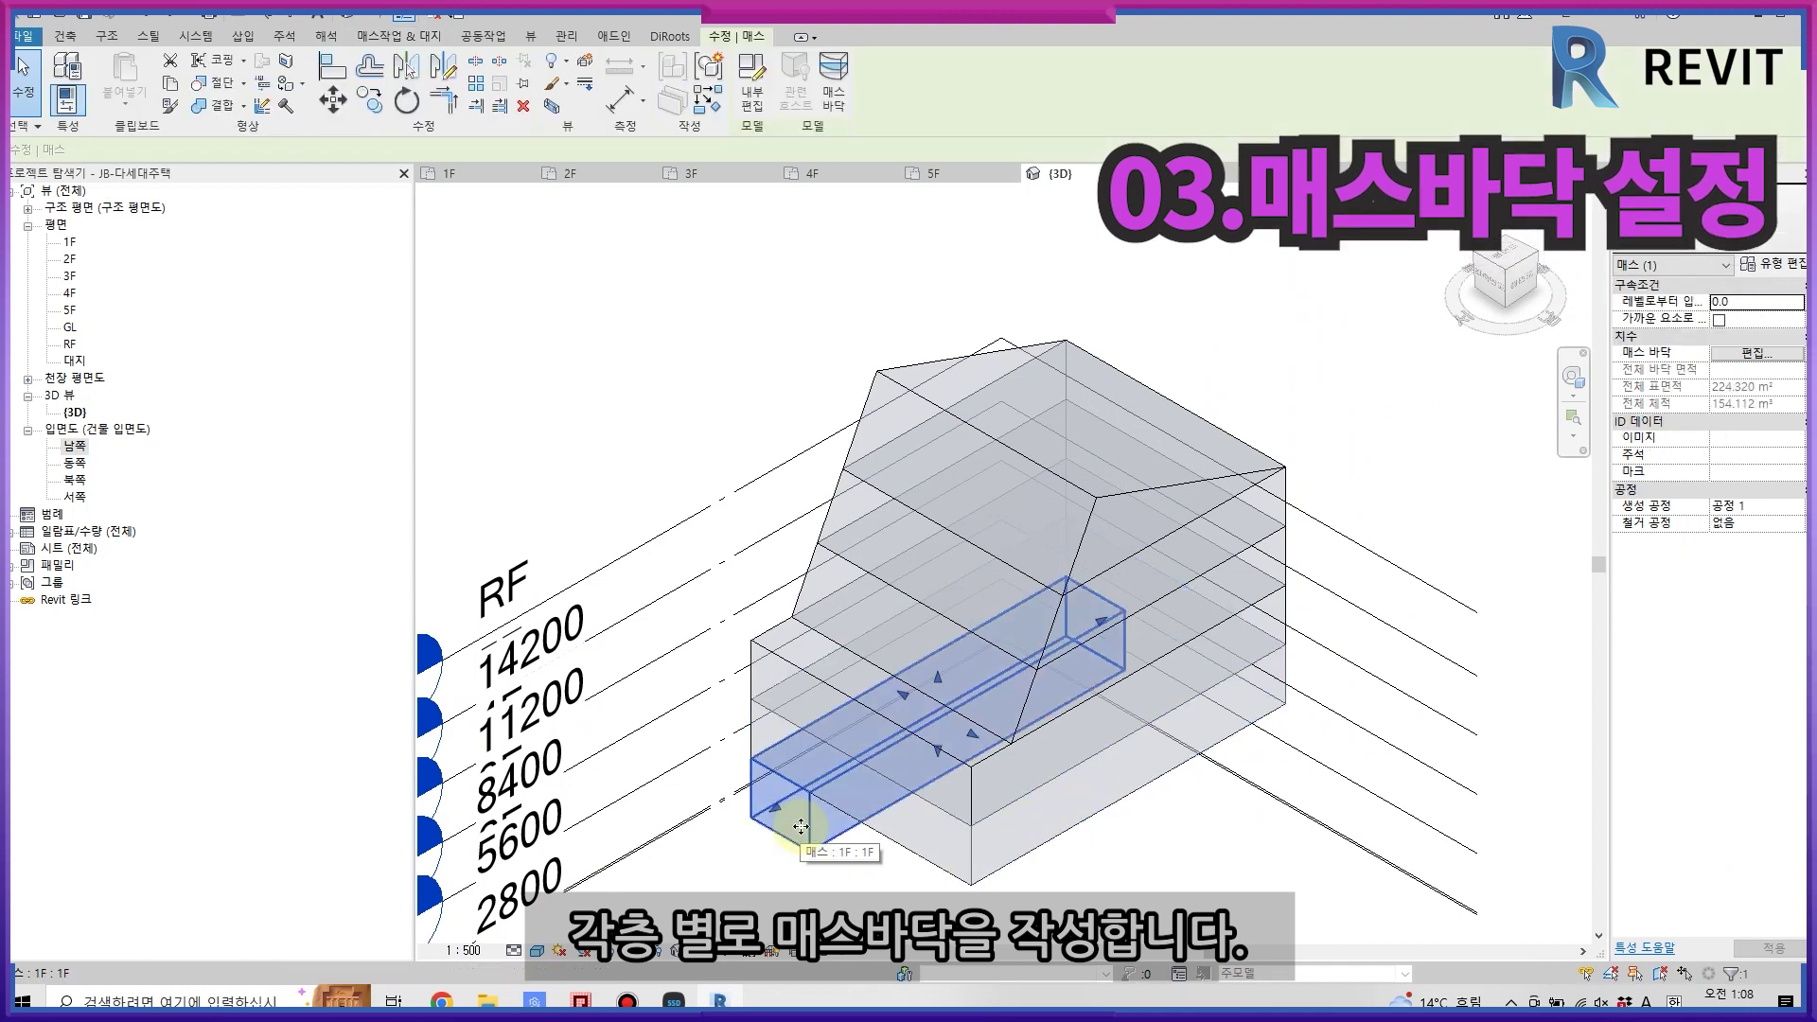
{"action": "left_click", "coordinate": [966, 791], "text": "ctrl"}
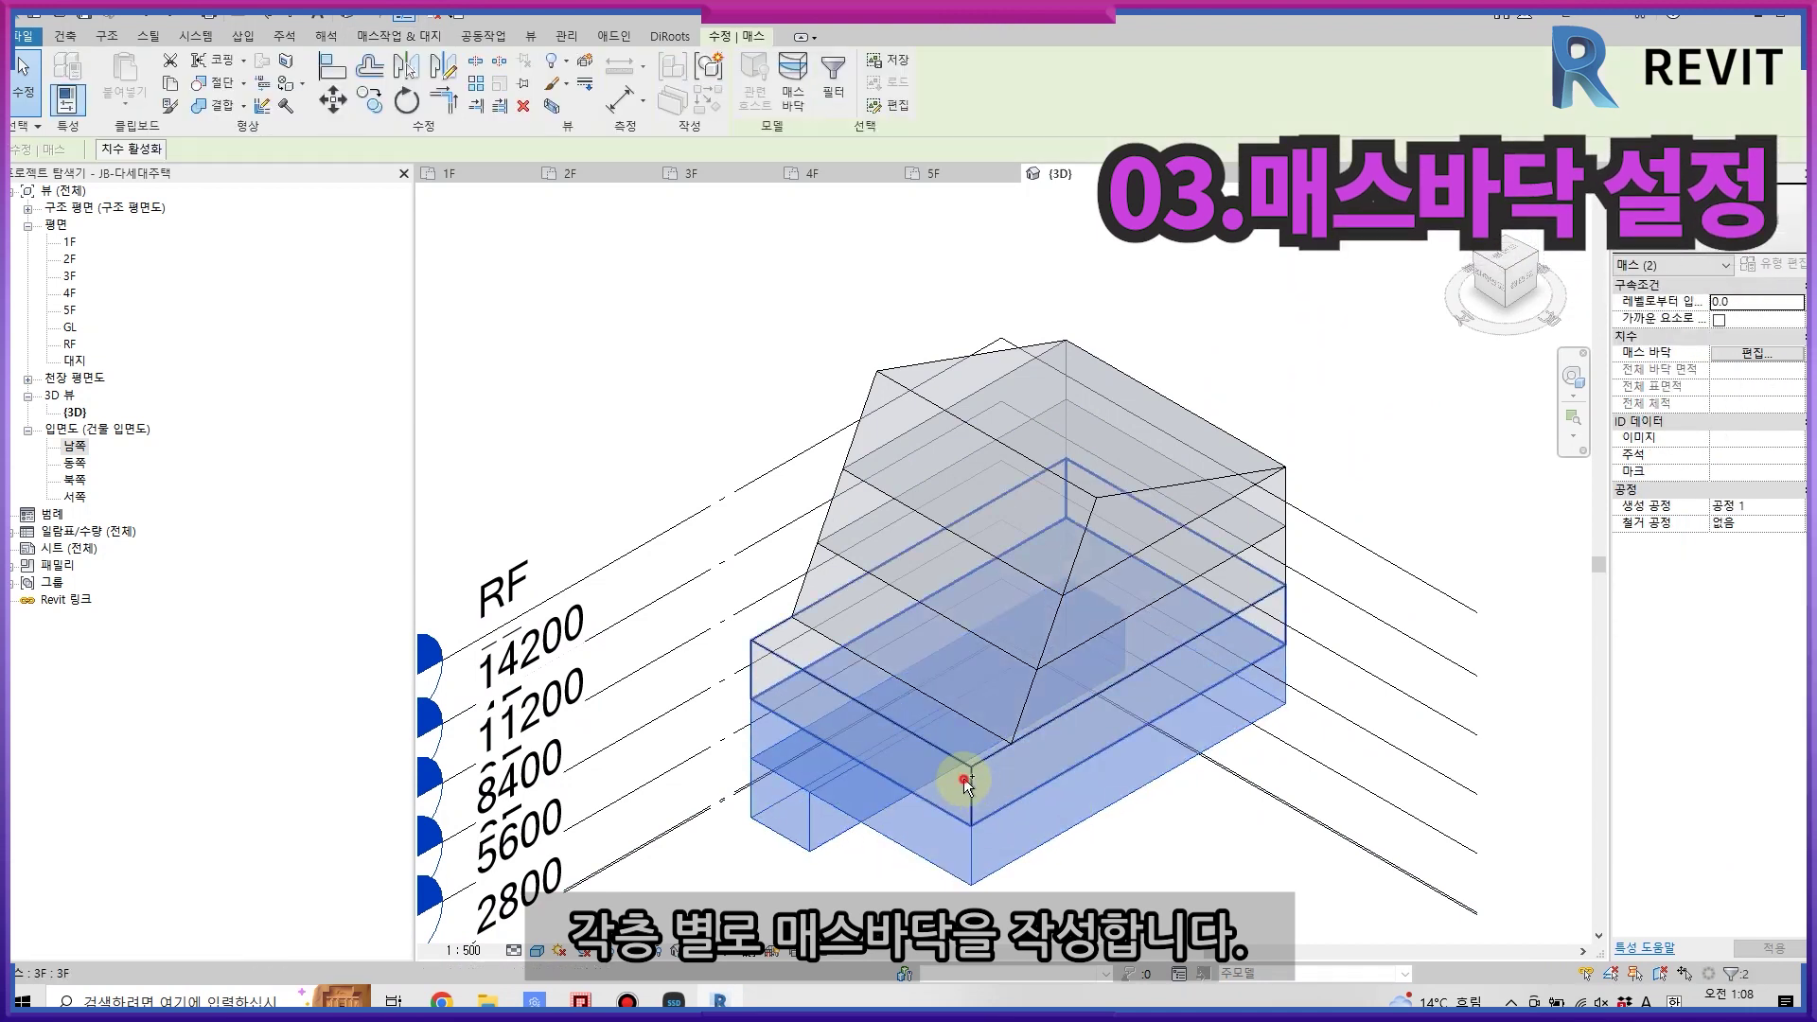
{"action": "left_click", "coordinate": [907, 640], "text": "ctrl"}
{"action": "left_click", "coordinate": [811, 568], "text": "ctrl"}
{"action": "left_click", "coordinate": [828, 503], "text": "ctrl"}
{"action": "left_click", "coordinate": [855, 417], "text": "ctrl"}
{"action": "left_click", "coordinate": [792, 95]}
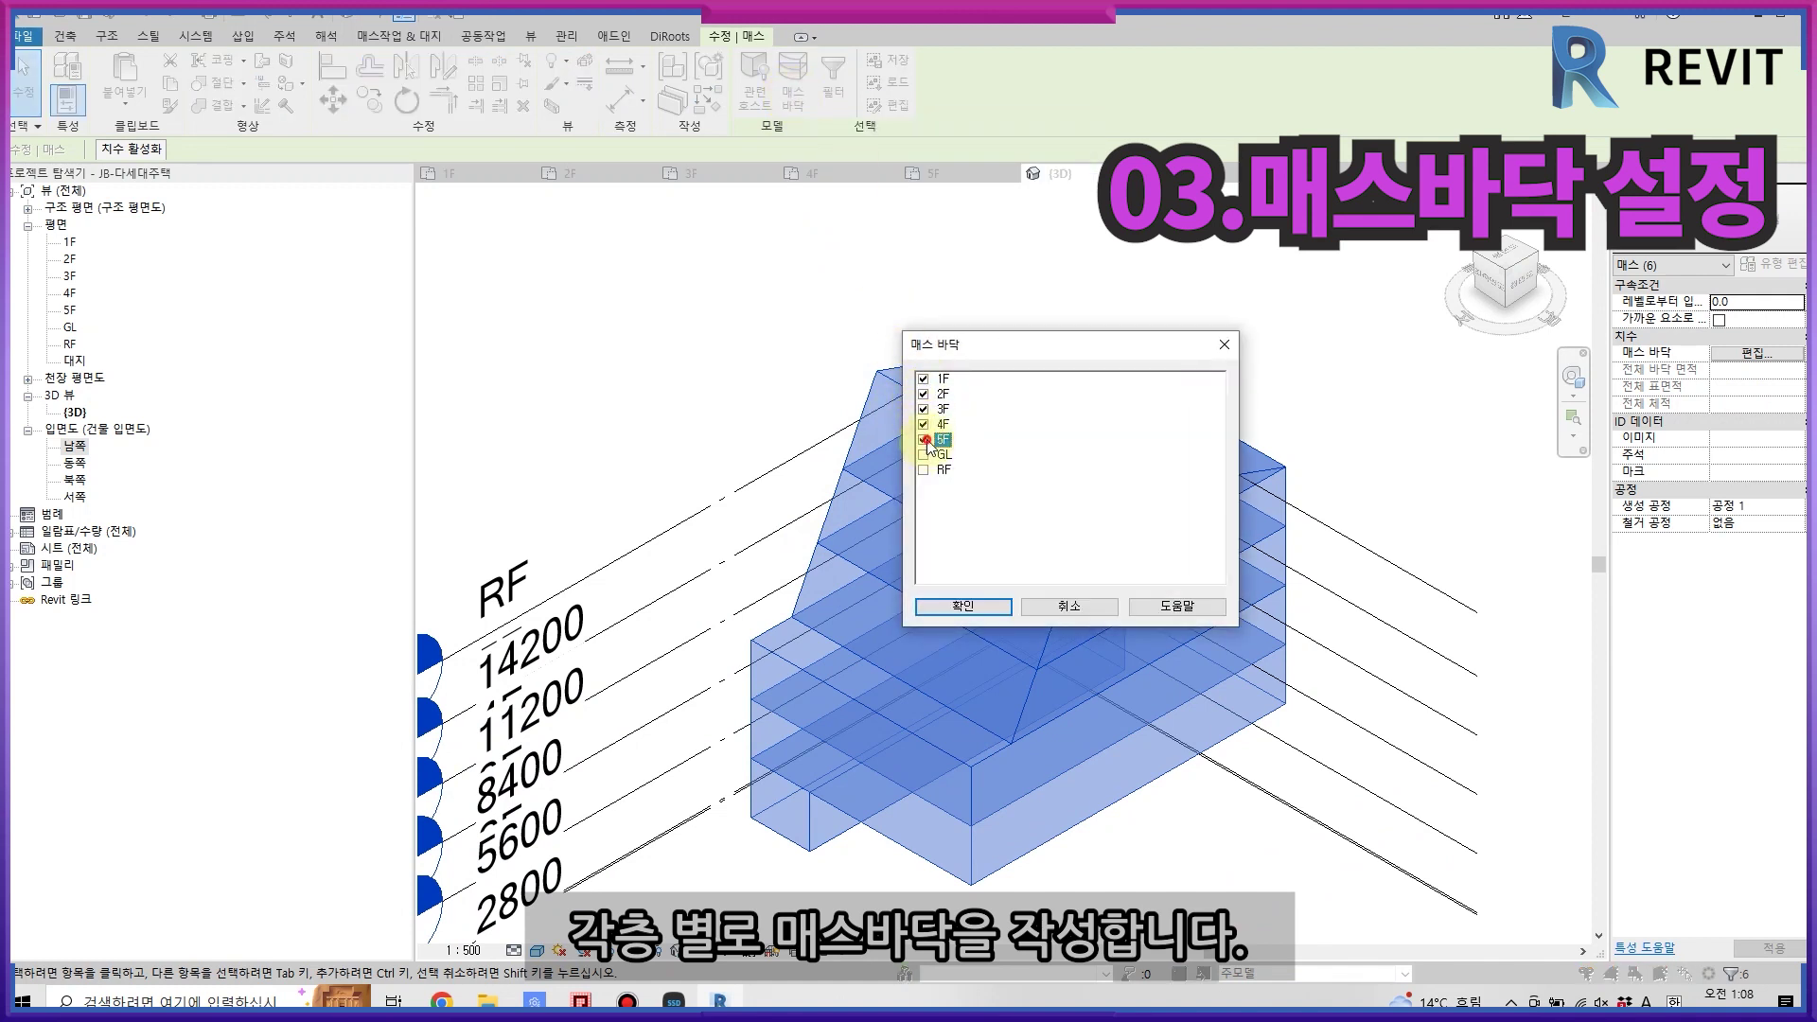
{"action": "left_click", "coordinate": [963, 606]}
{"action": "left_click", "coordinate": [1076, 835]}
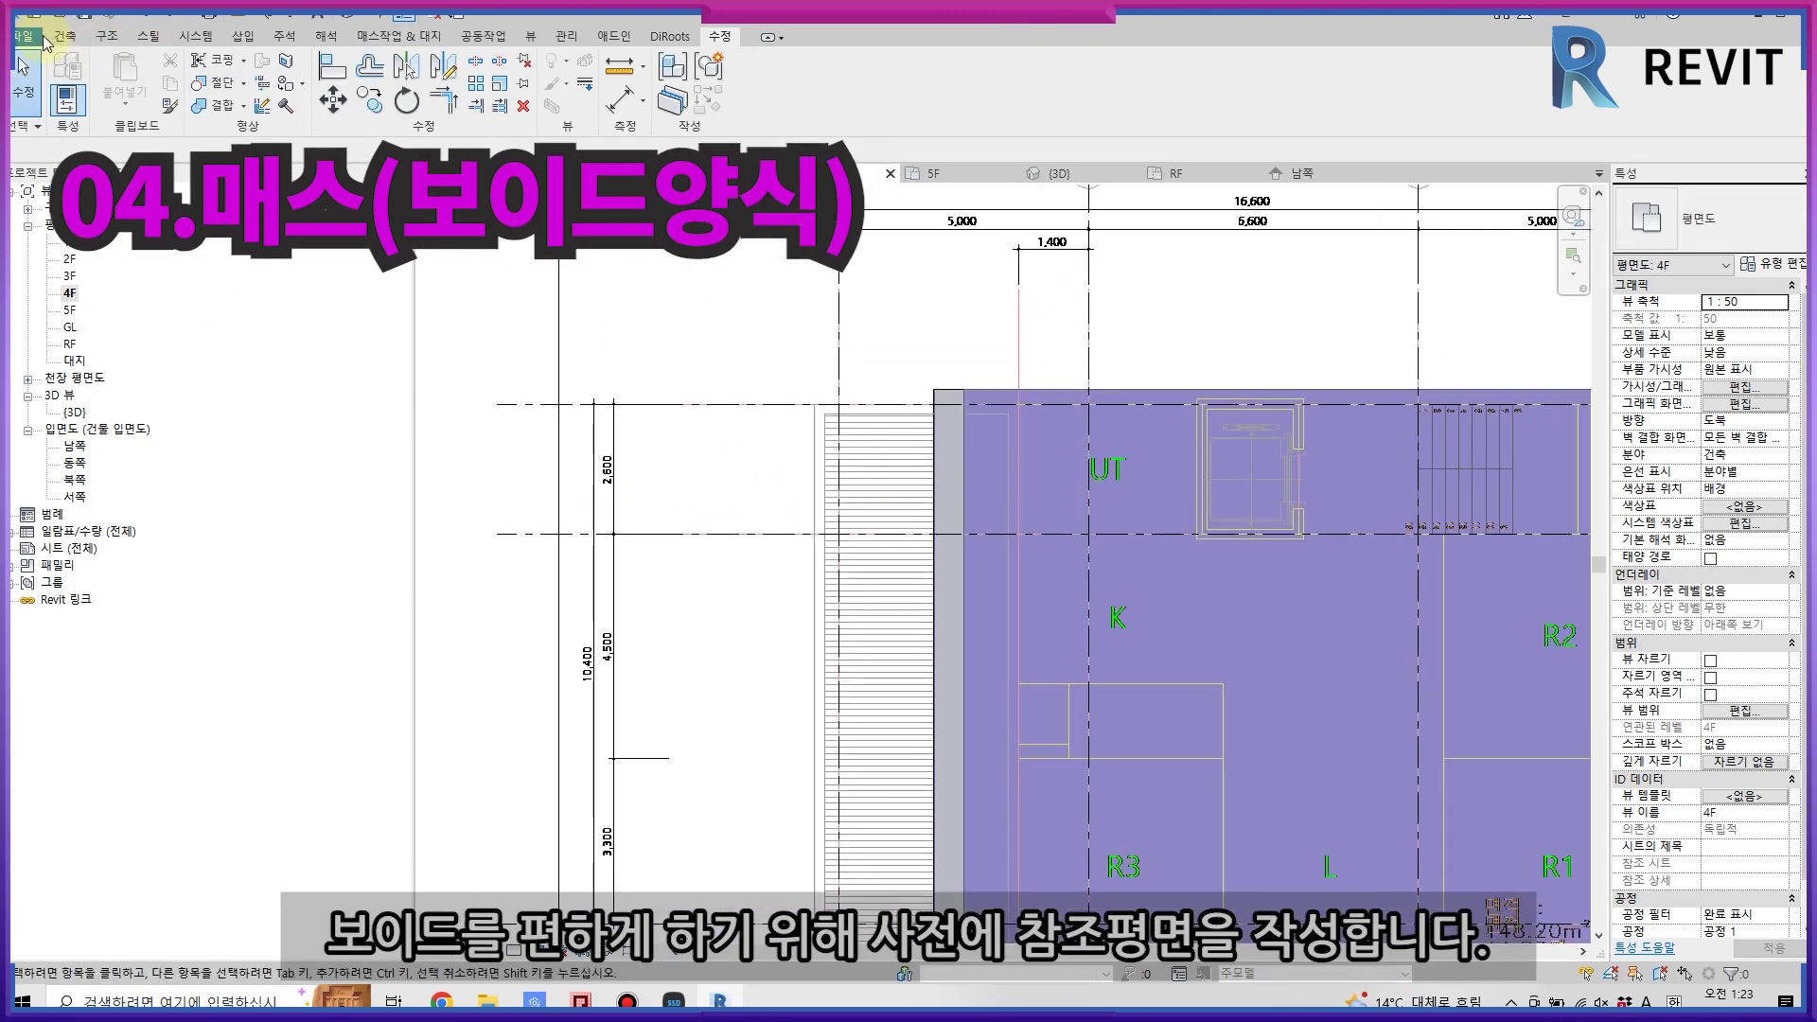
- Draw one vertical and one horizontal reference plane on the 4F plan
{"action": "left_click", "coordinate": [65, 36]}
{"action": "left_click", "coordinate": [1391, 83]}
{"action": "left_click", "coordinate": [1018, 288]}
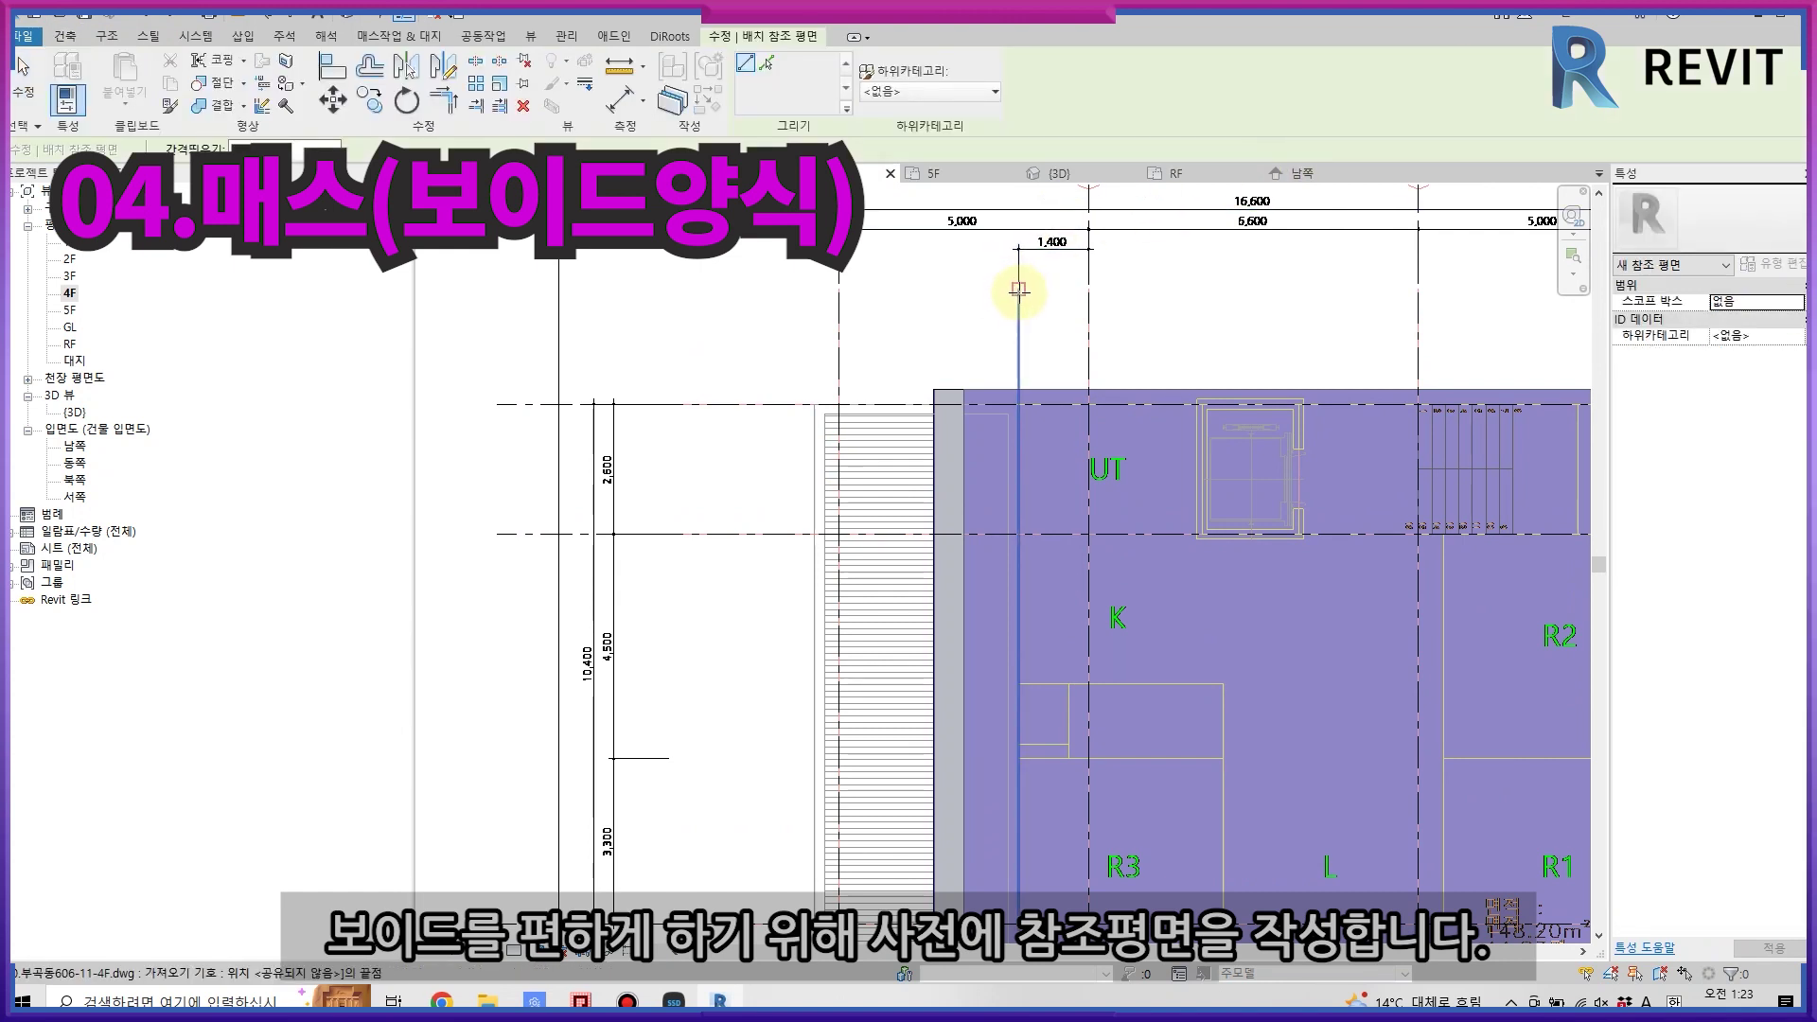
{"action": "left_click", "coordinate": [1027, 811]}
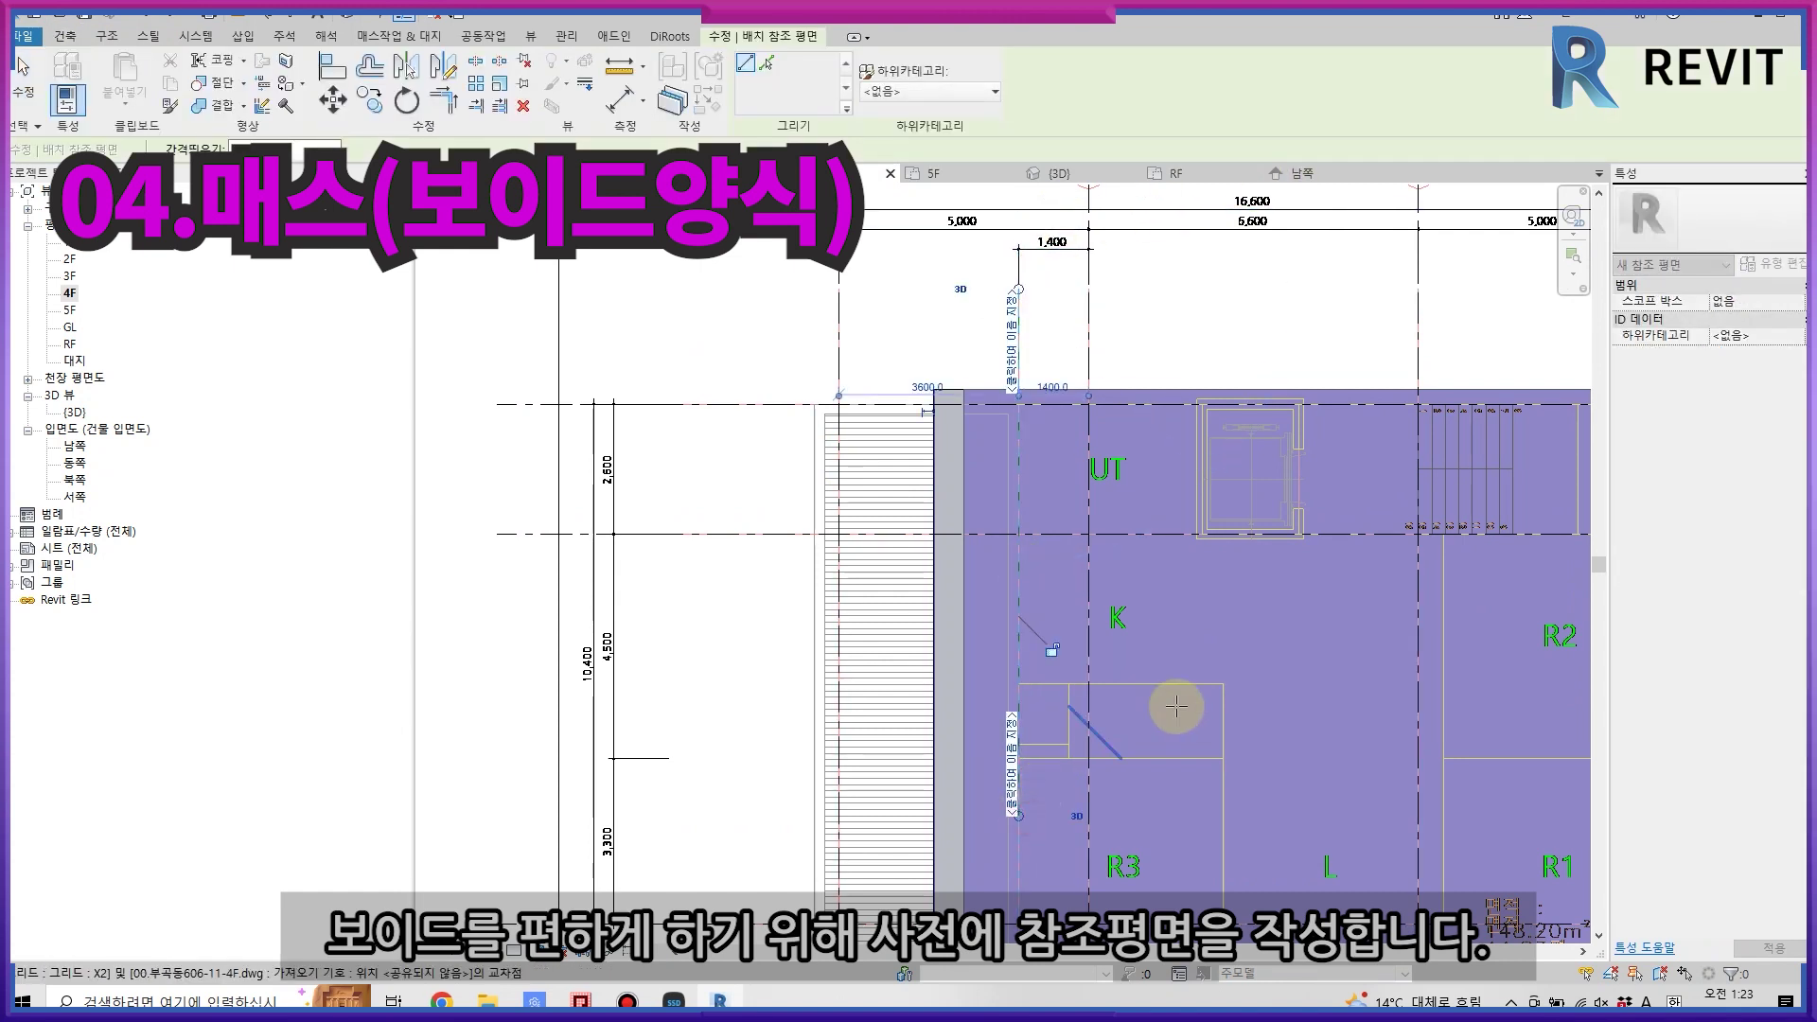
{"action": "left_click", "coordinate": [1223, 683]}
{"action": "left_click", "coordinate": [720, 682]}
{"action": "key", "text": "Escape"}
{"action": "key", "text": "Escape"}
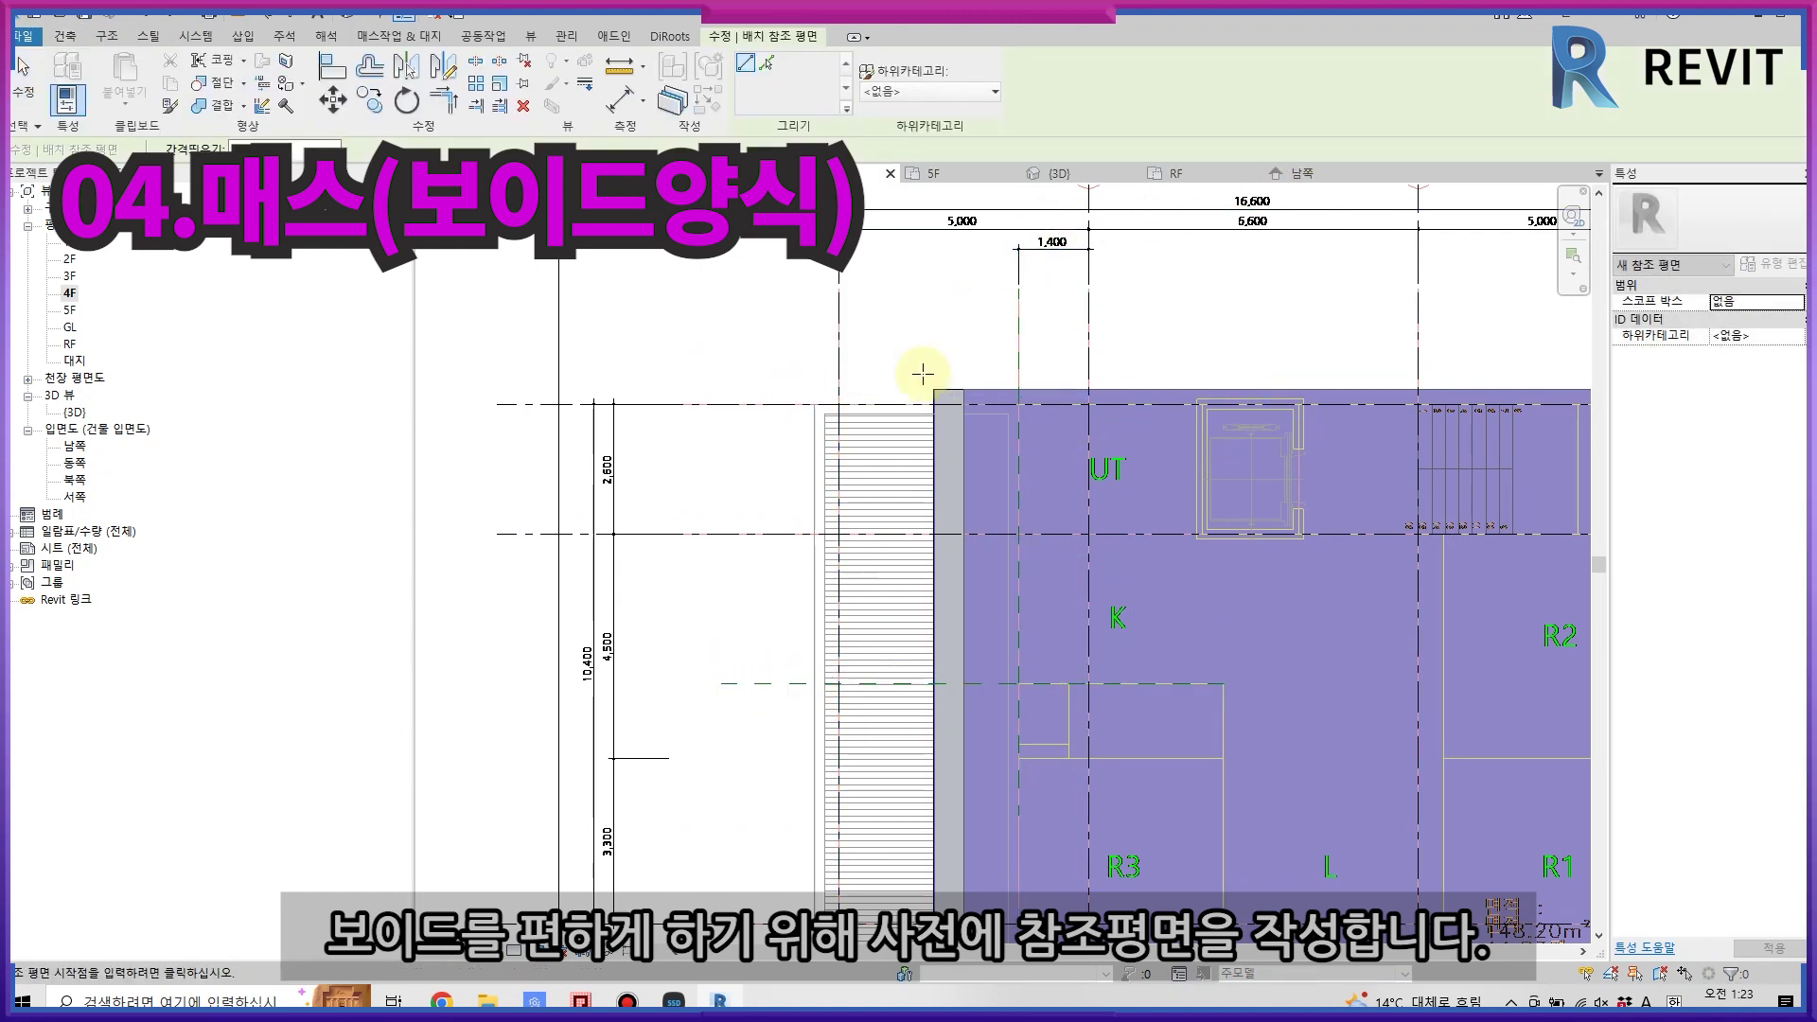
- Edit the mass in place and turn a sketched rectangle into a void form
{"action": "left_click", "coordinate": [1116, 379]}
{"action": "left_click", "coordinate": [759, 99]}
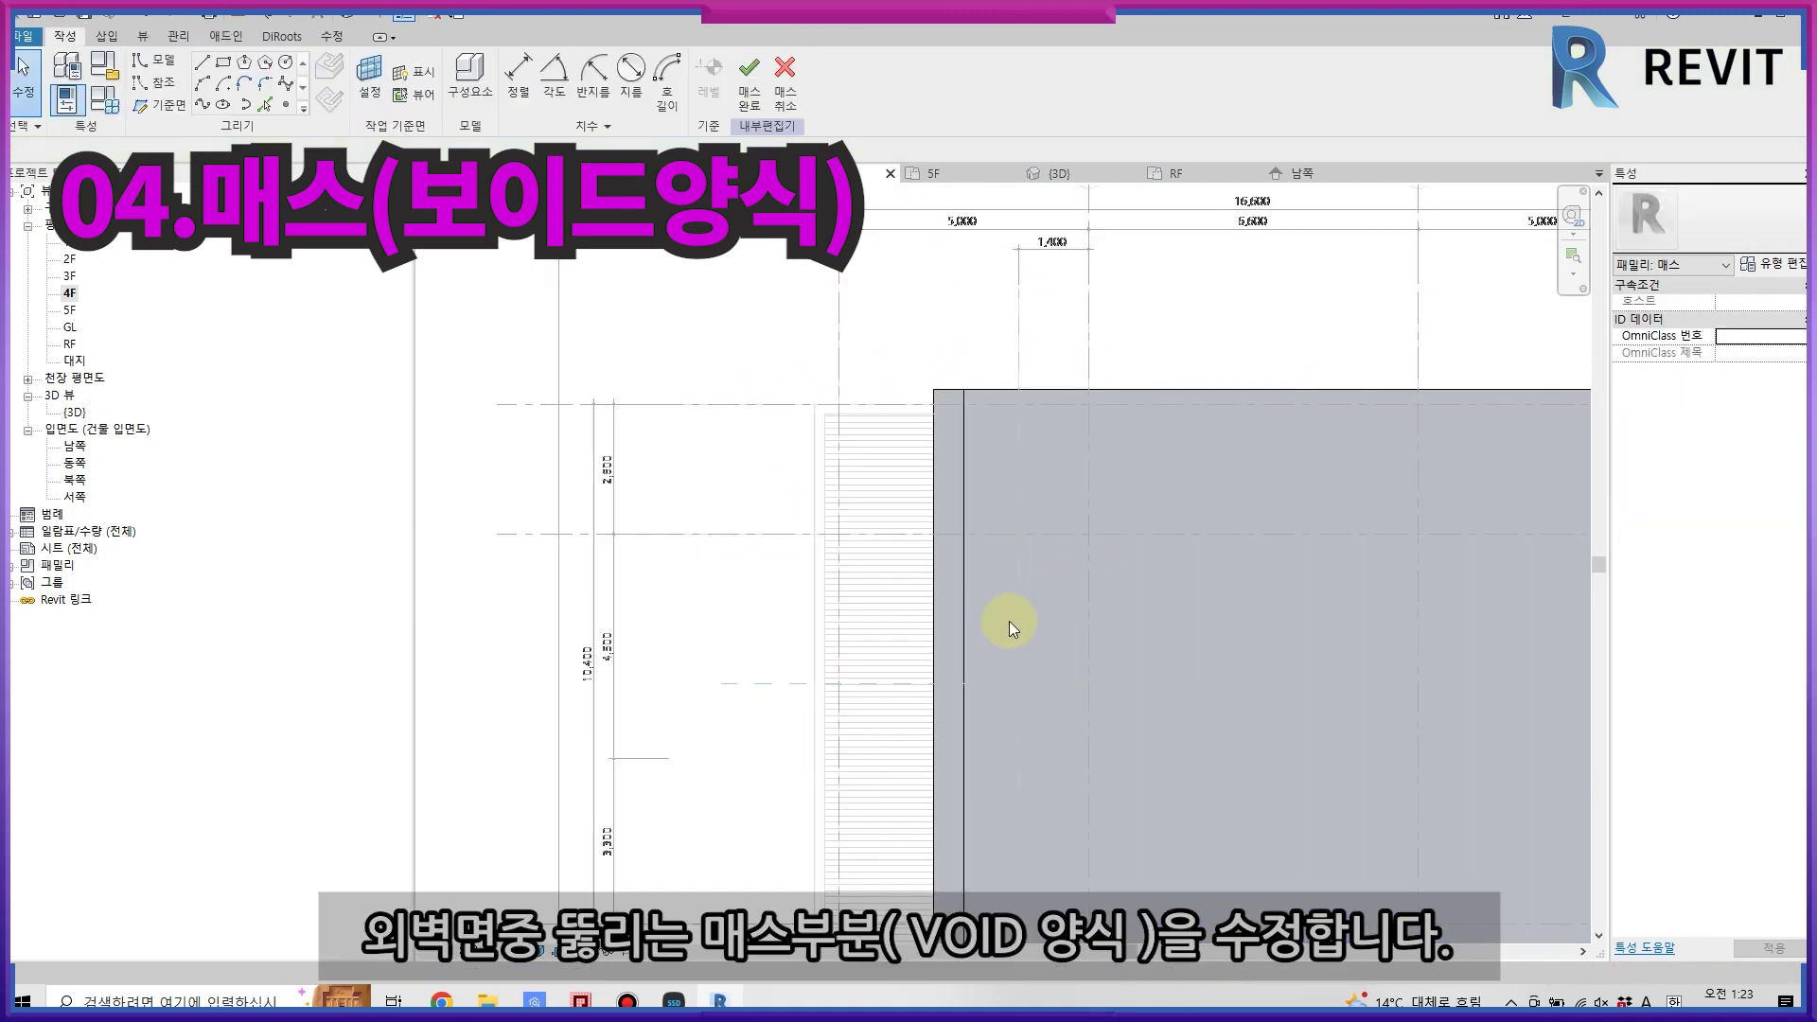
{"action": "left_click", "coordinate": [228, 66]}
{"action": "left_click", "coordinate": [775, 534]}
{"action": "left_click", "coordinate": [1030, 683]}
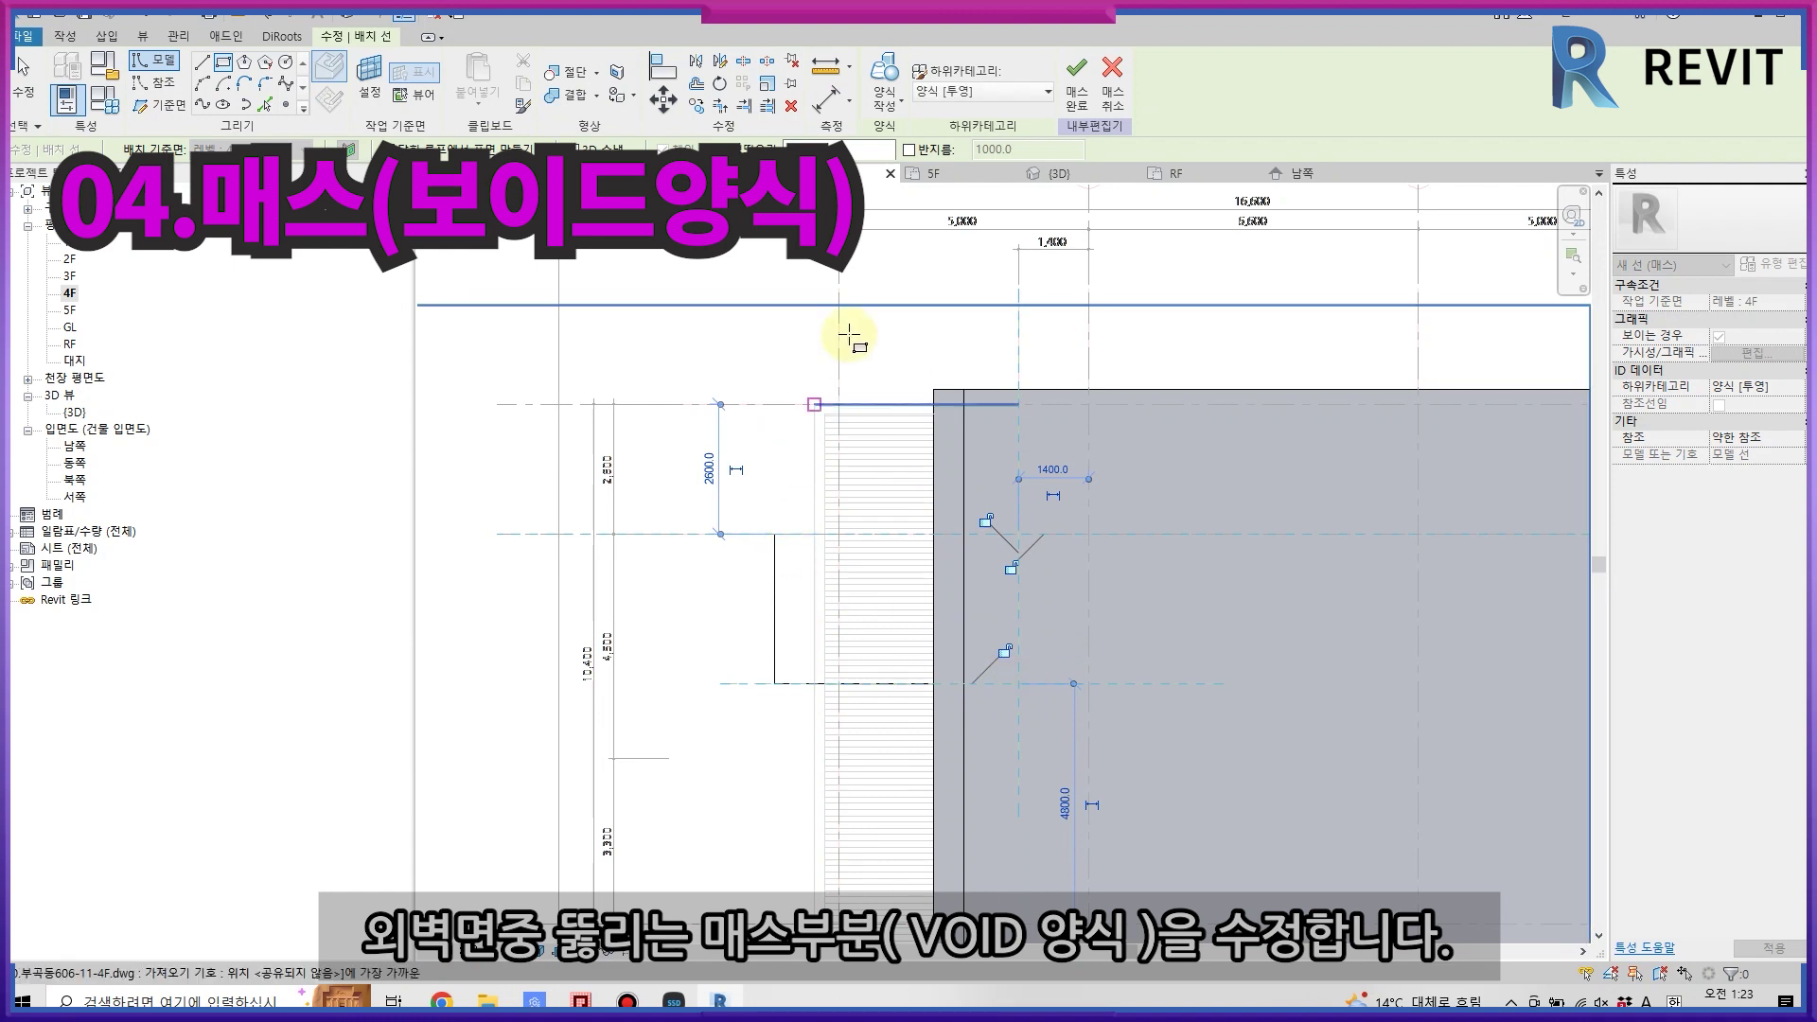
{"action": "left_click", "coordinate": [885, 95]}
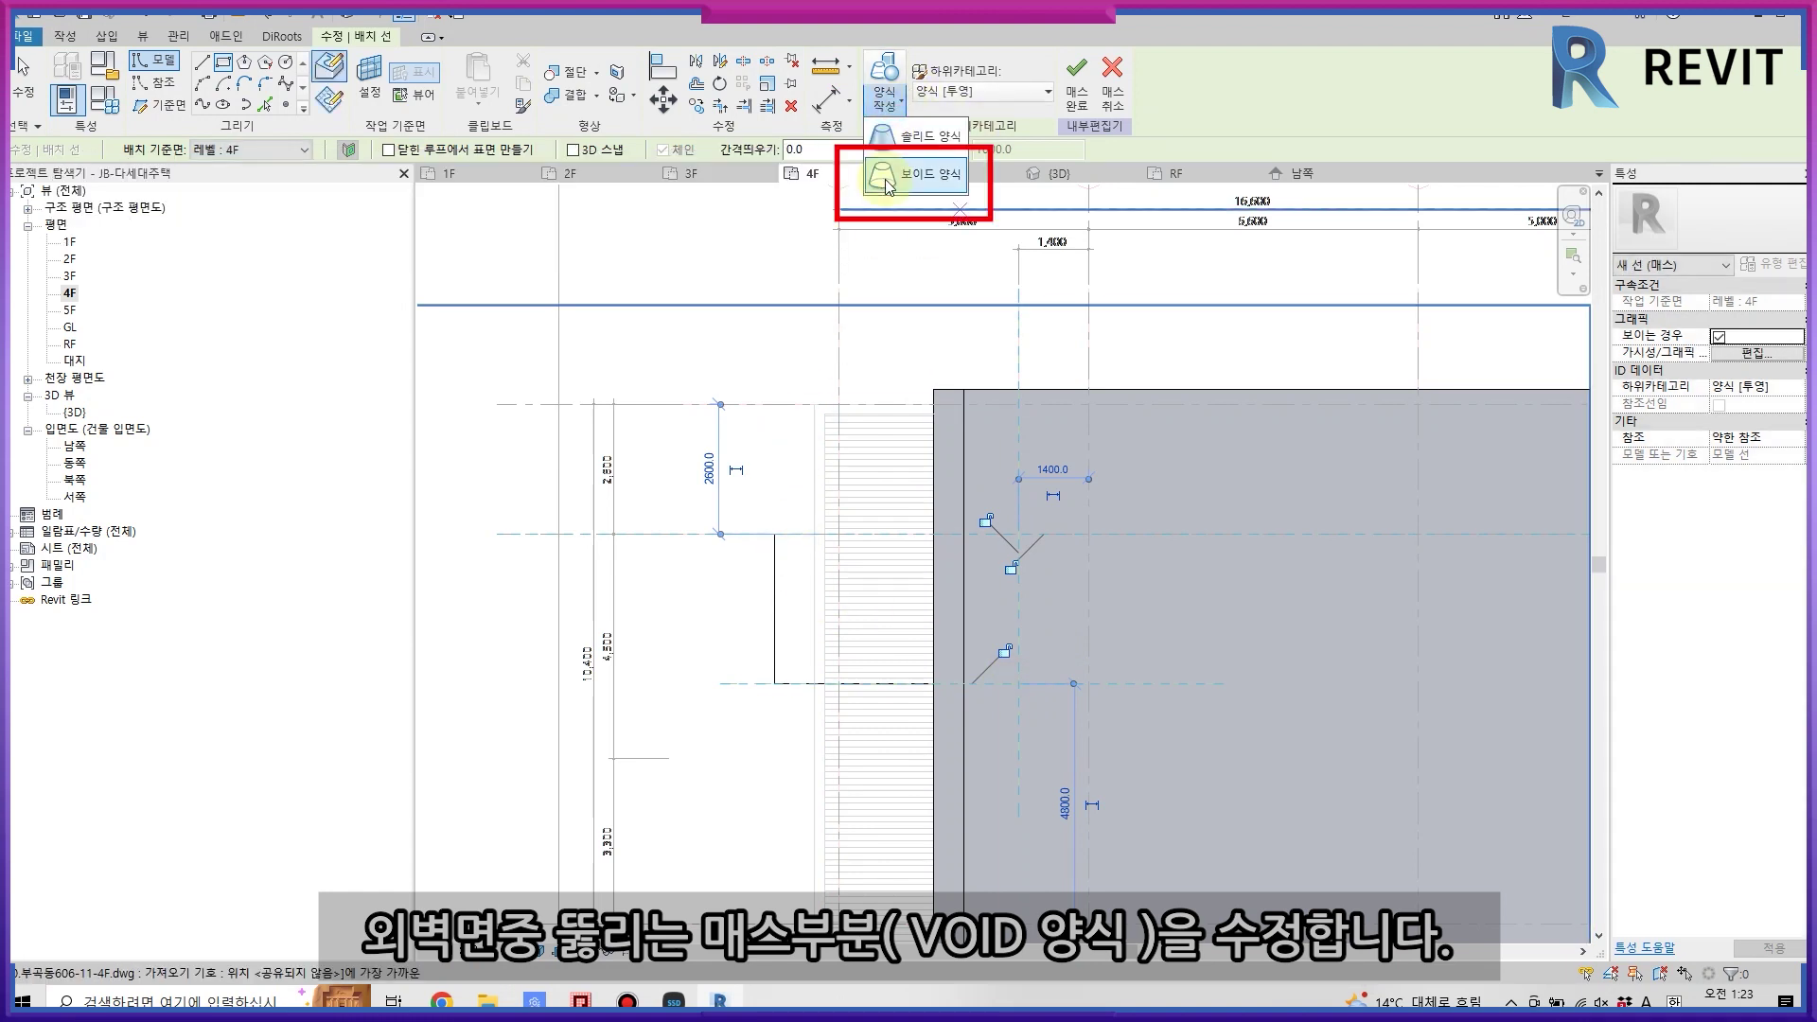
{"action": "left_click", "coordinate": [888, 178]}
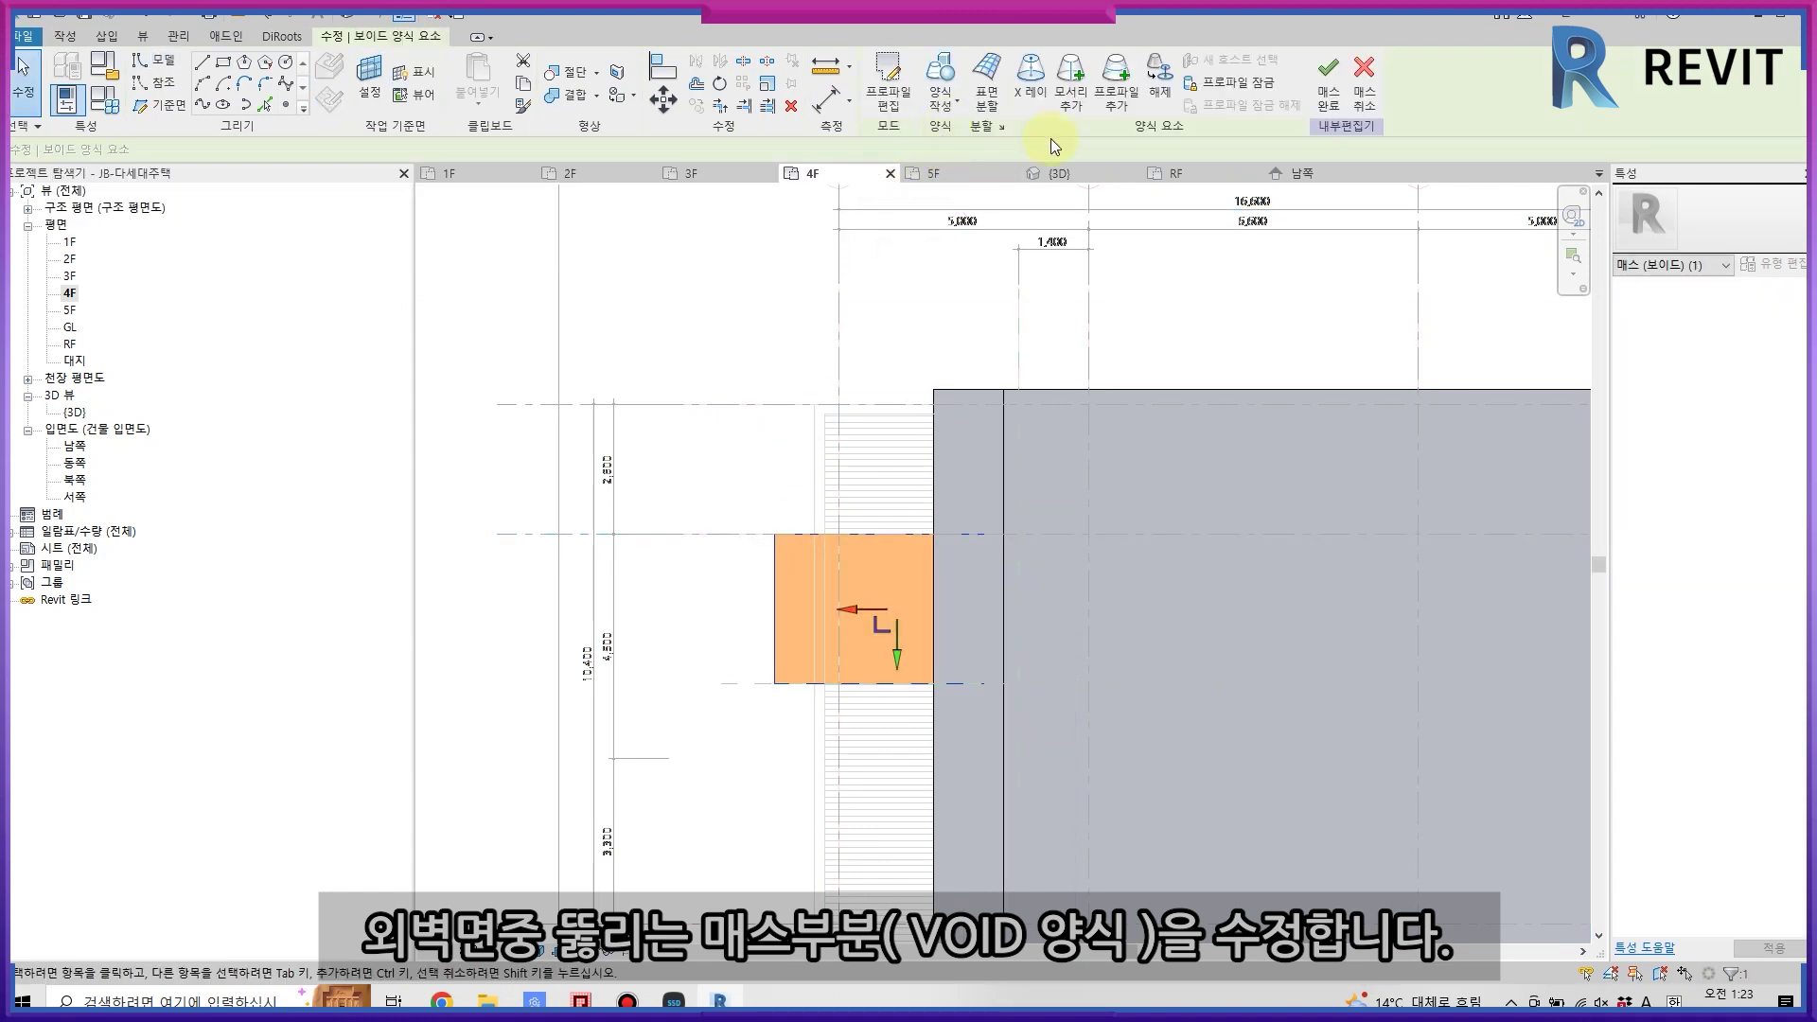
- Set the void height to 3000 in 3D, finish the mass, and open the 5F plan
{"action": "left_click", "coordinate": [1096, 174]}
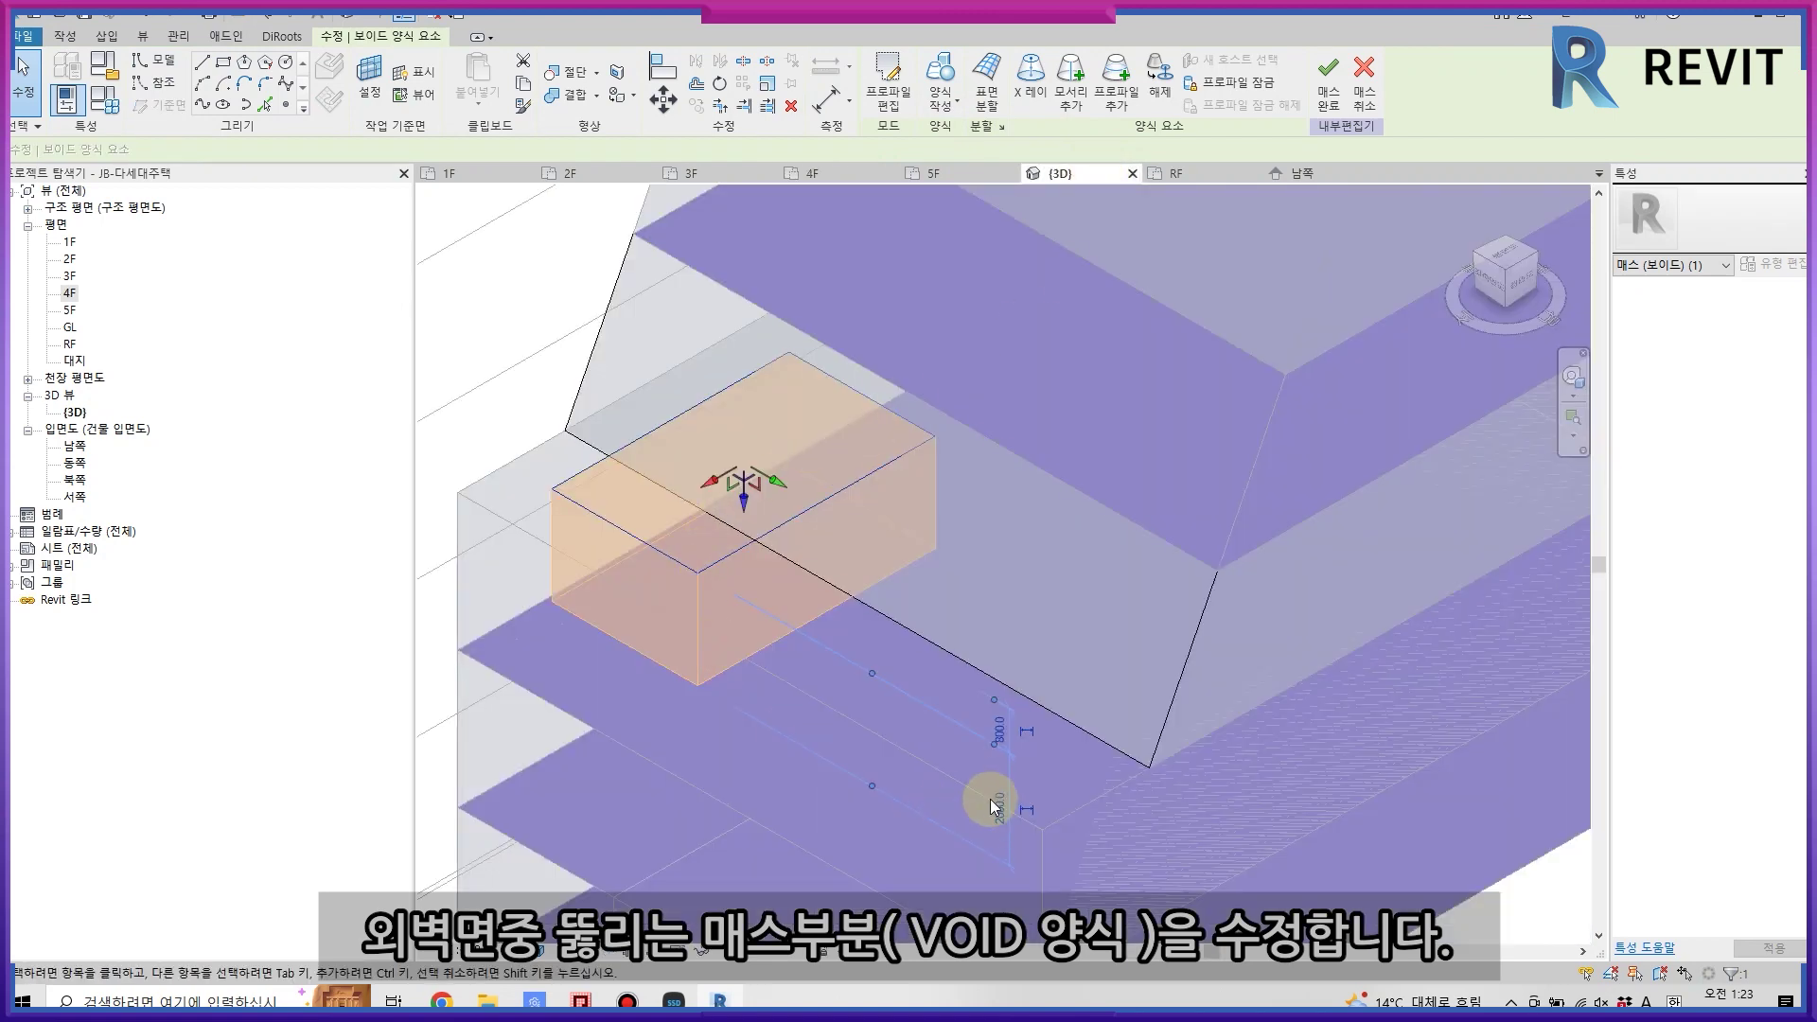
{"action": "left_click", "coordinate": [1021, 823]}
{"action": "type", "text": "3000"}
{"action": "key", "text": "Return"}
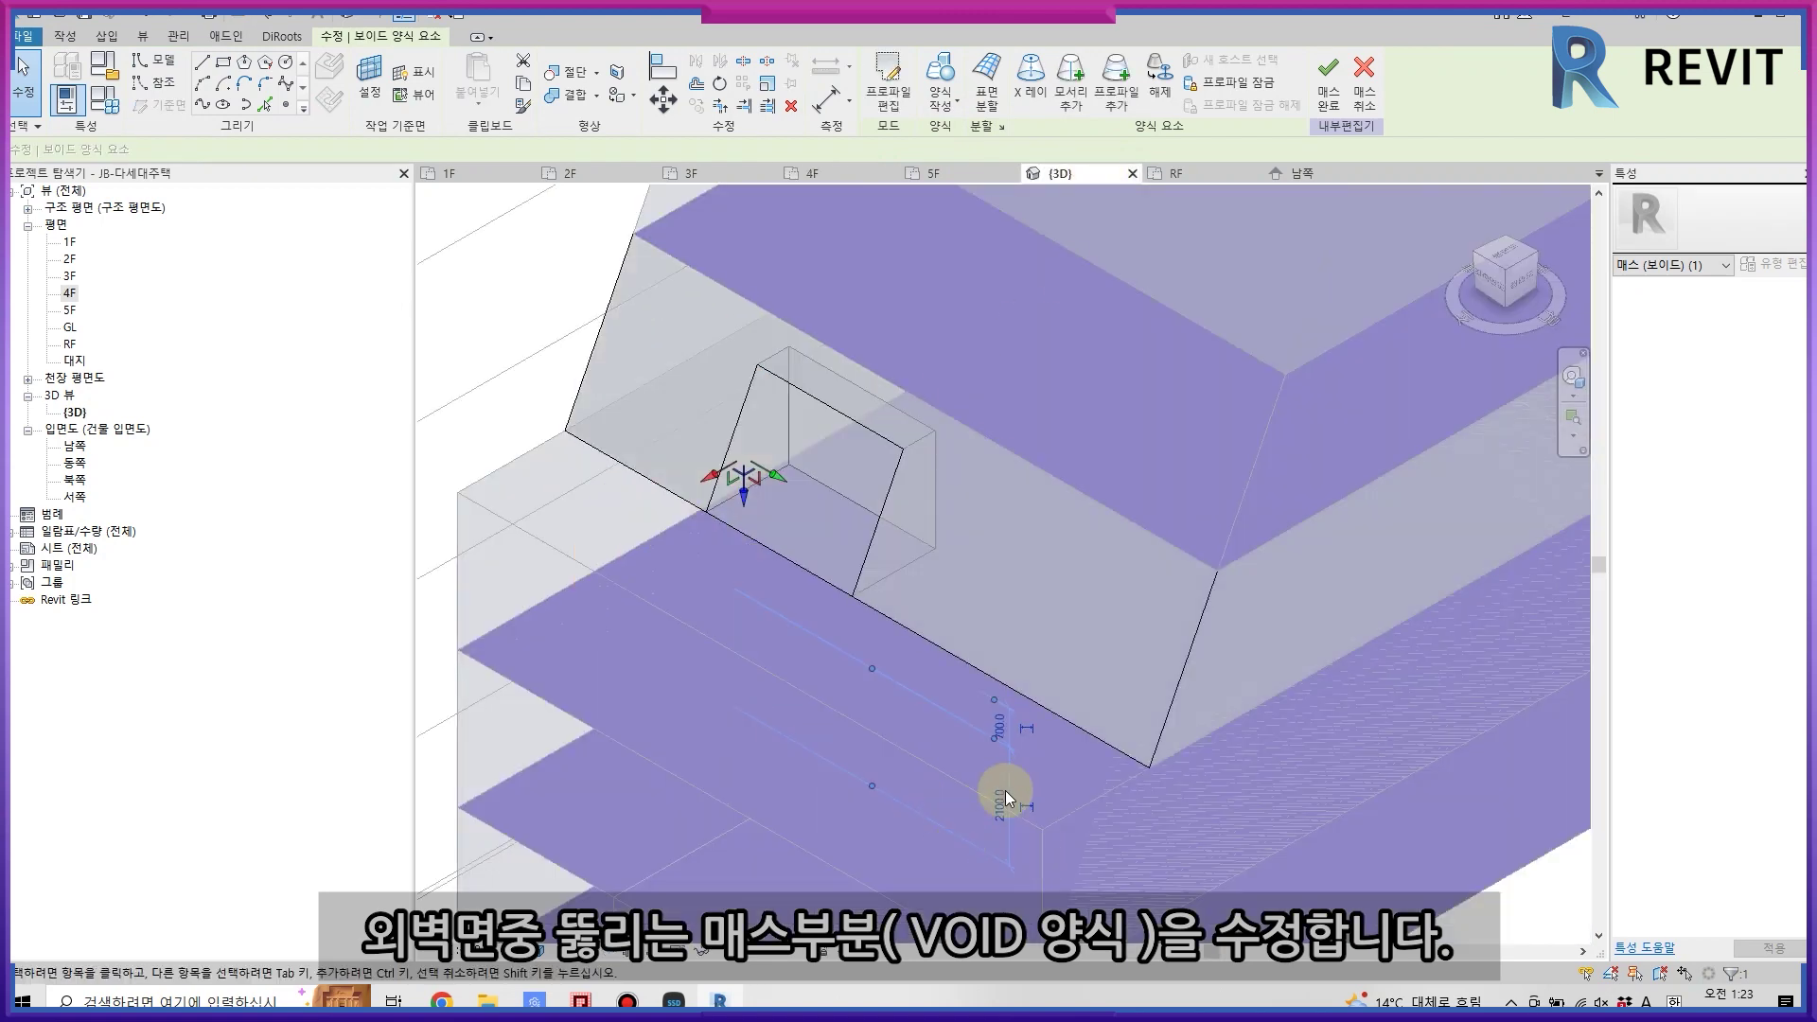
{"action": "left_click", "coordinate": [1329, 90]}
{"action": "left_click", "coordinate": [929, 174]}
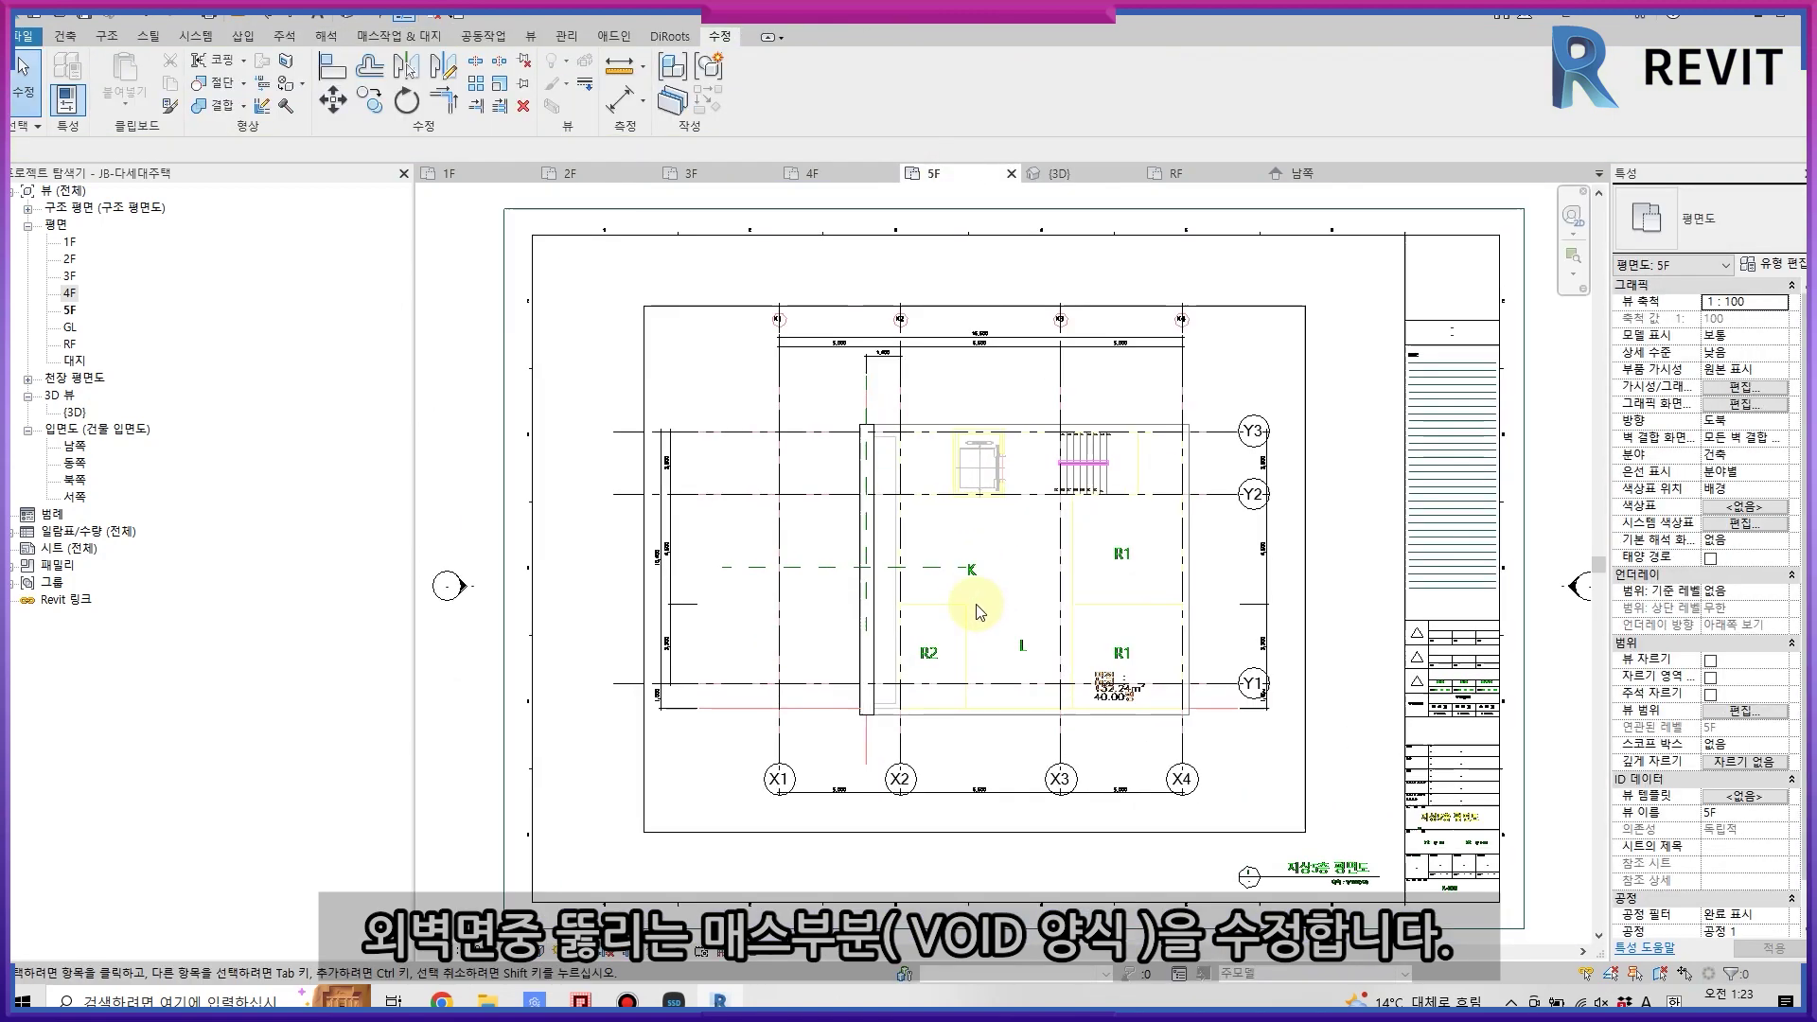
- Switch the 5F plan's visual style to shaded
{"action": "left_click", "coordinate": [546, 951]}
{"action": "left_click", "coordinate": [587, 875]}
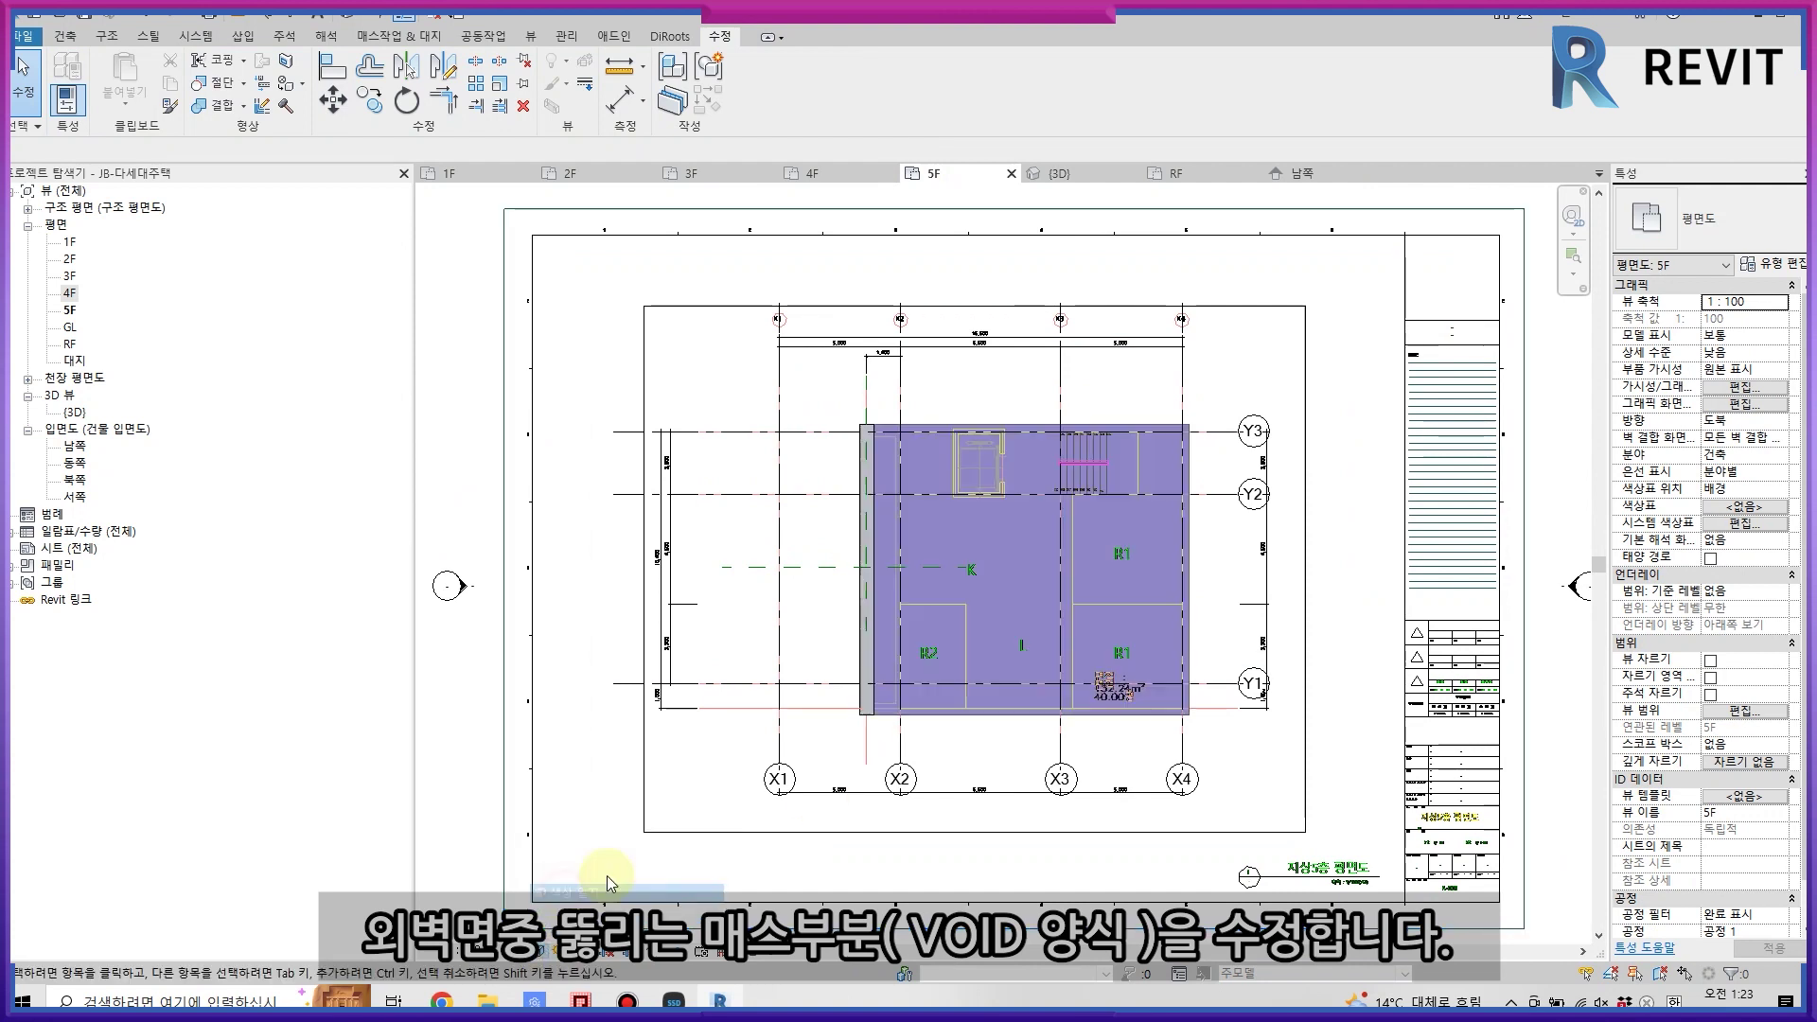
{"action": "scroll", "coordinate": [832, 491], "scroll_direction": "up", "scroll_amount": 2}
{"action": "scroll", "coordinate": [953, 549], "scroll_direction": "up", "scroll_amount": 2}
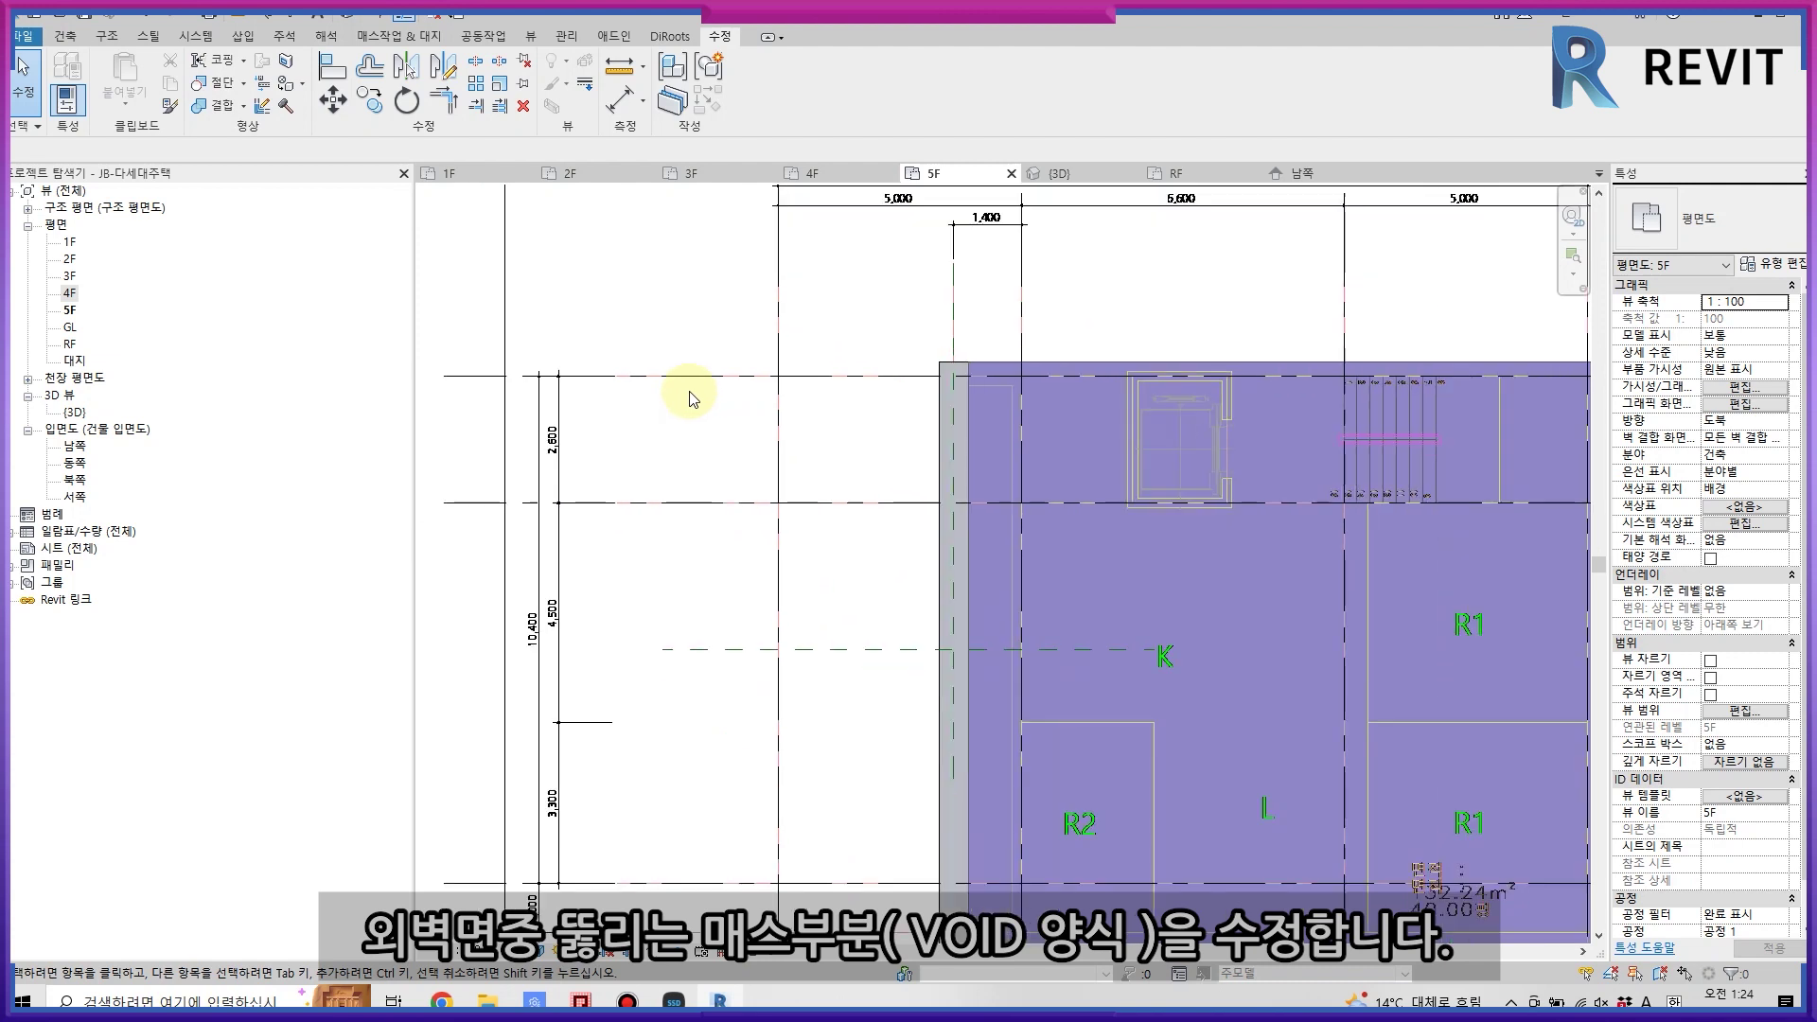
- Edit the mass in place and make a void form from a rectangle at the grid intersection
{"action": "left_click", "coordinate": [1240, 362]}
{"action": "left_click", "coordinate": [753, 93]}
{"action": "left_click", "coordinate": [223, 62]}
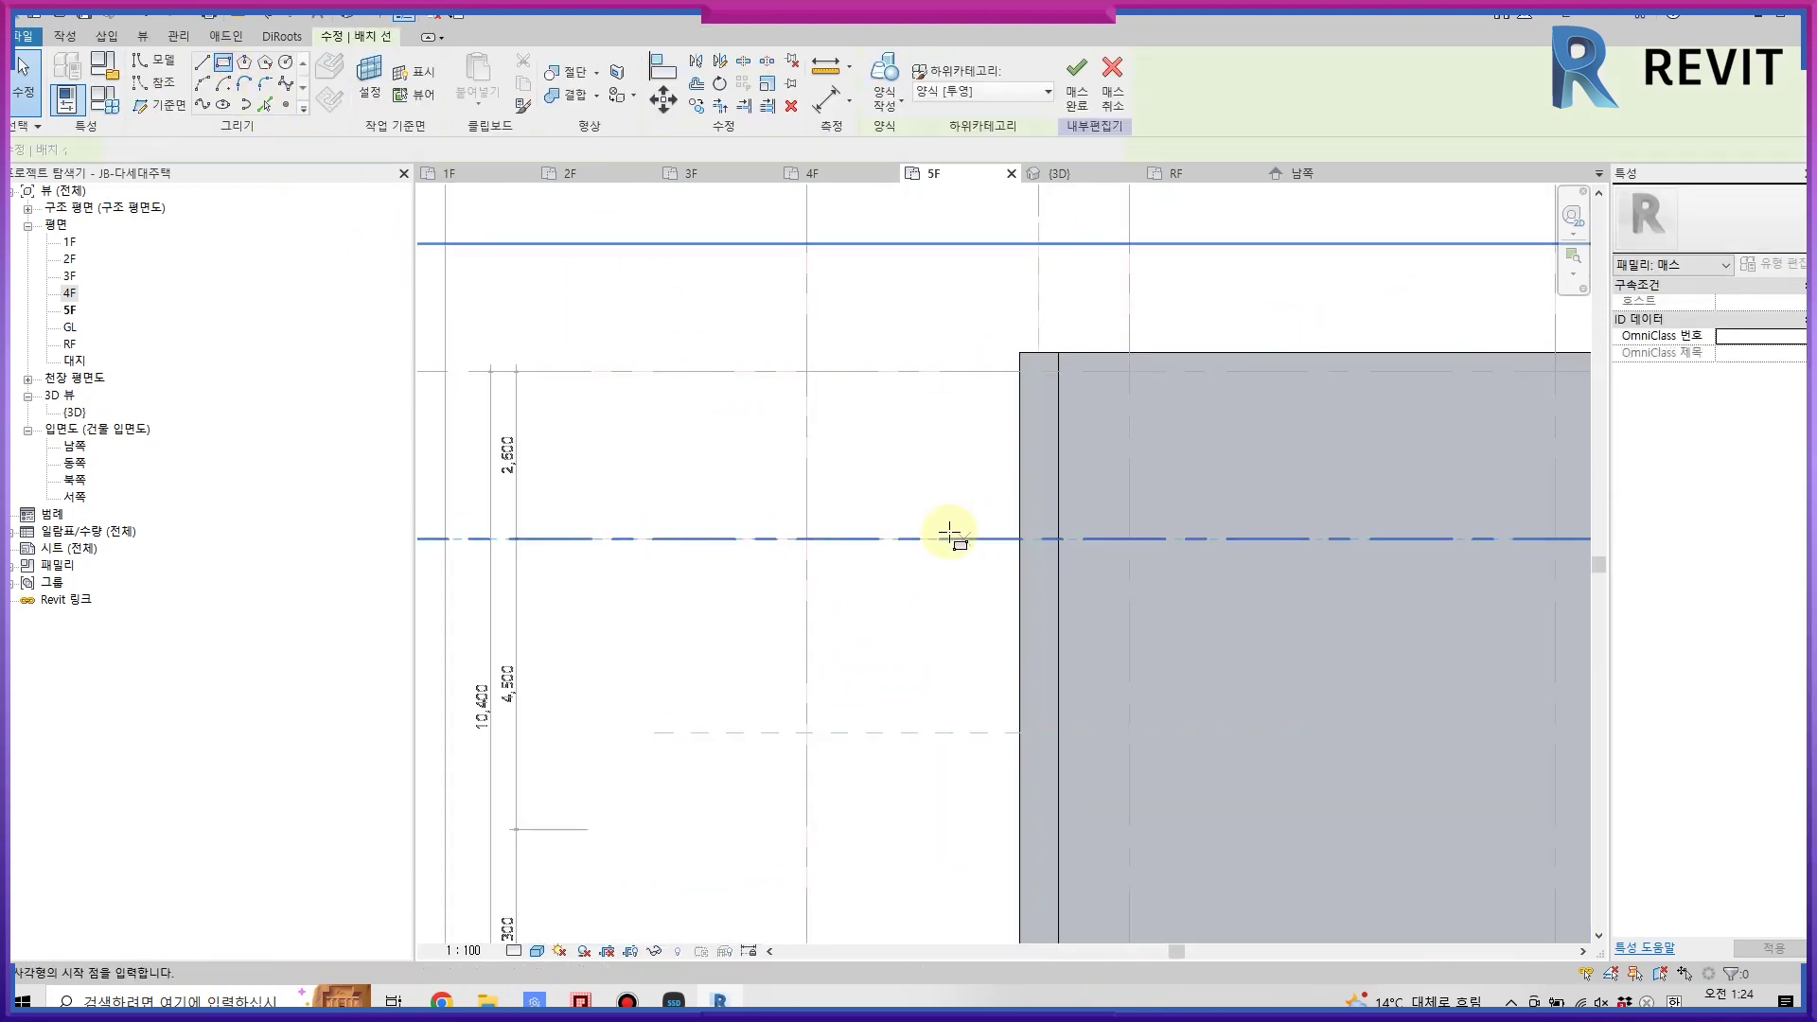
{"action": "left_click", "coordinate": [806, 539]}
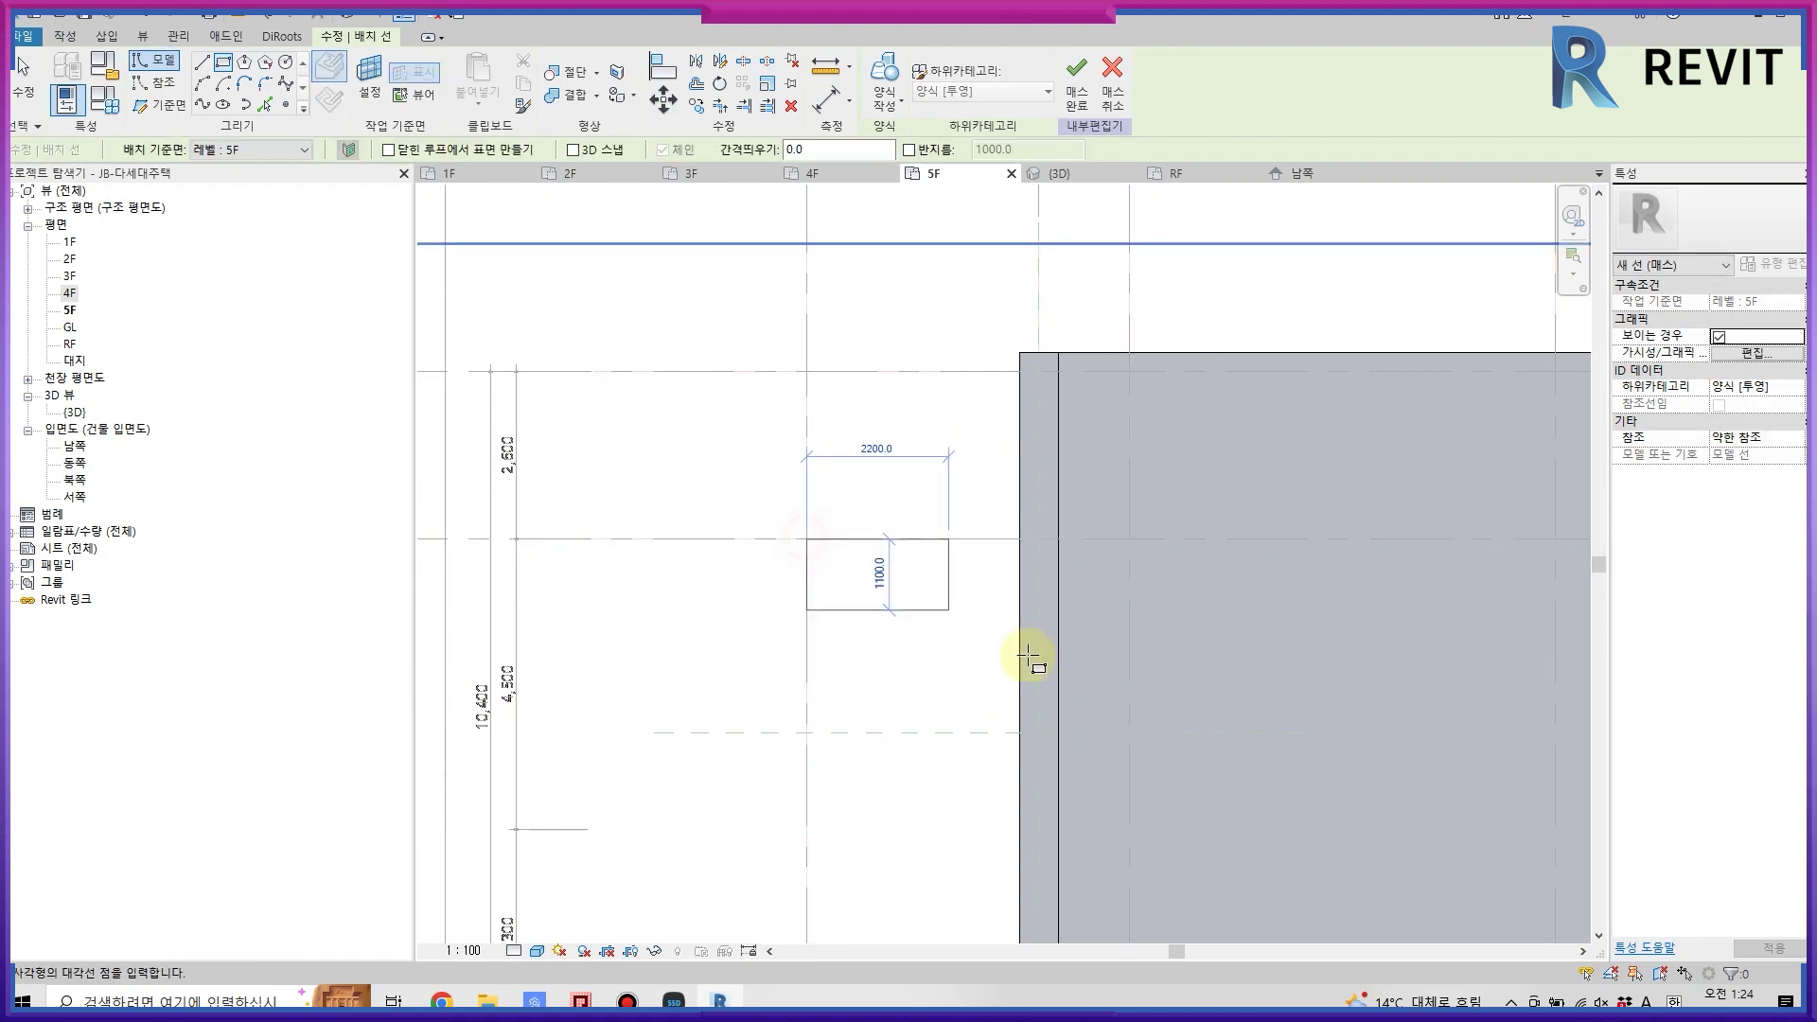
{"action": "left_click", "coordinate": [1124, 732]}
{"action": "left_click", "coordinate": [884, 98]}
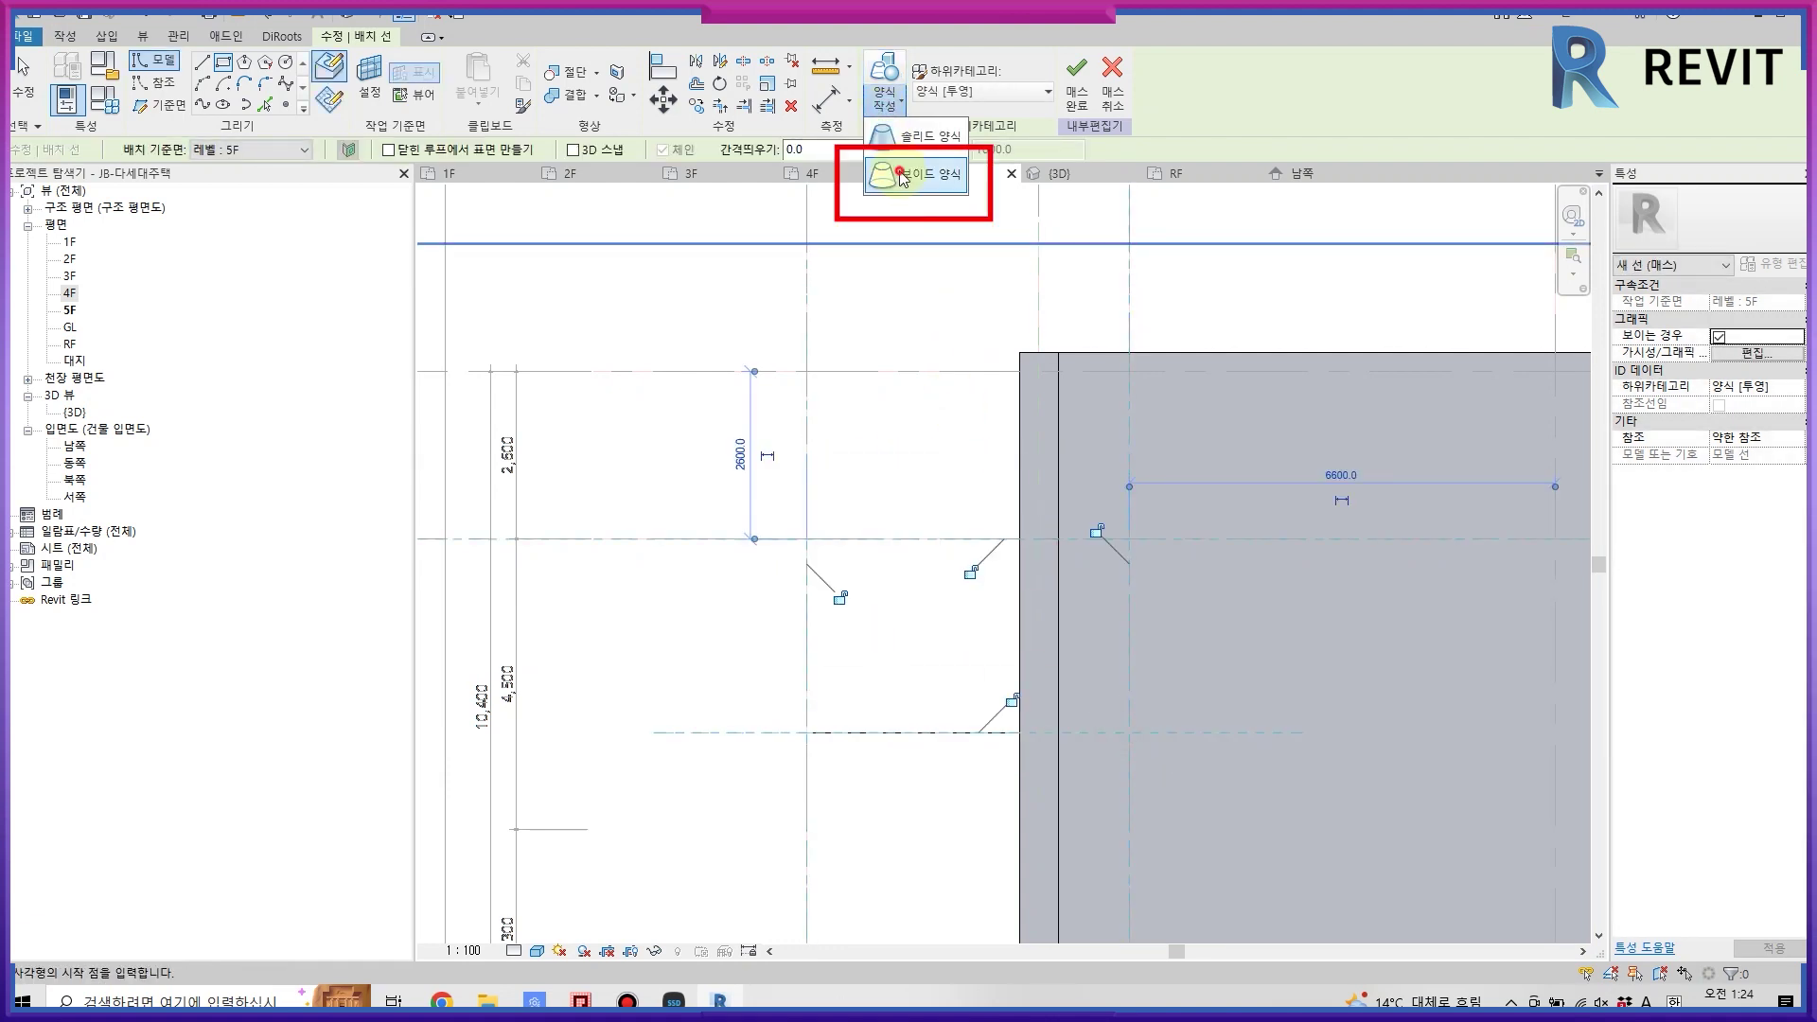
{"action": "left_click", "coordinate": [901, 177]}
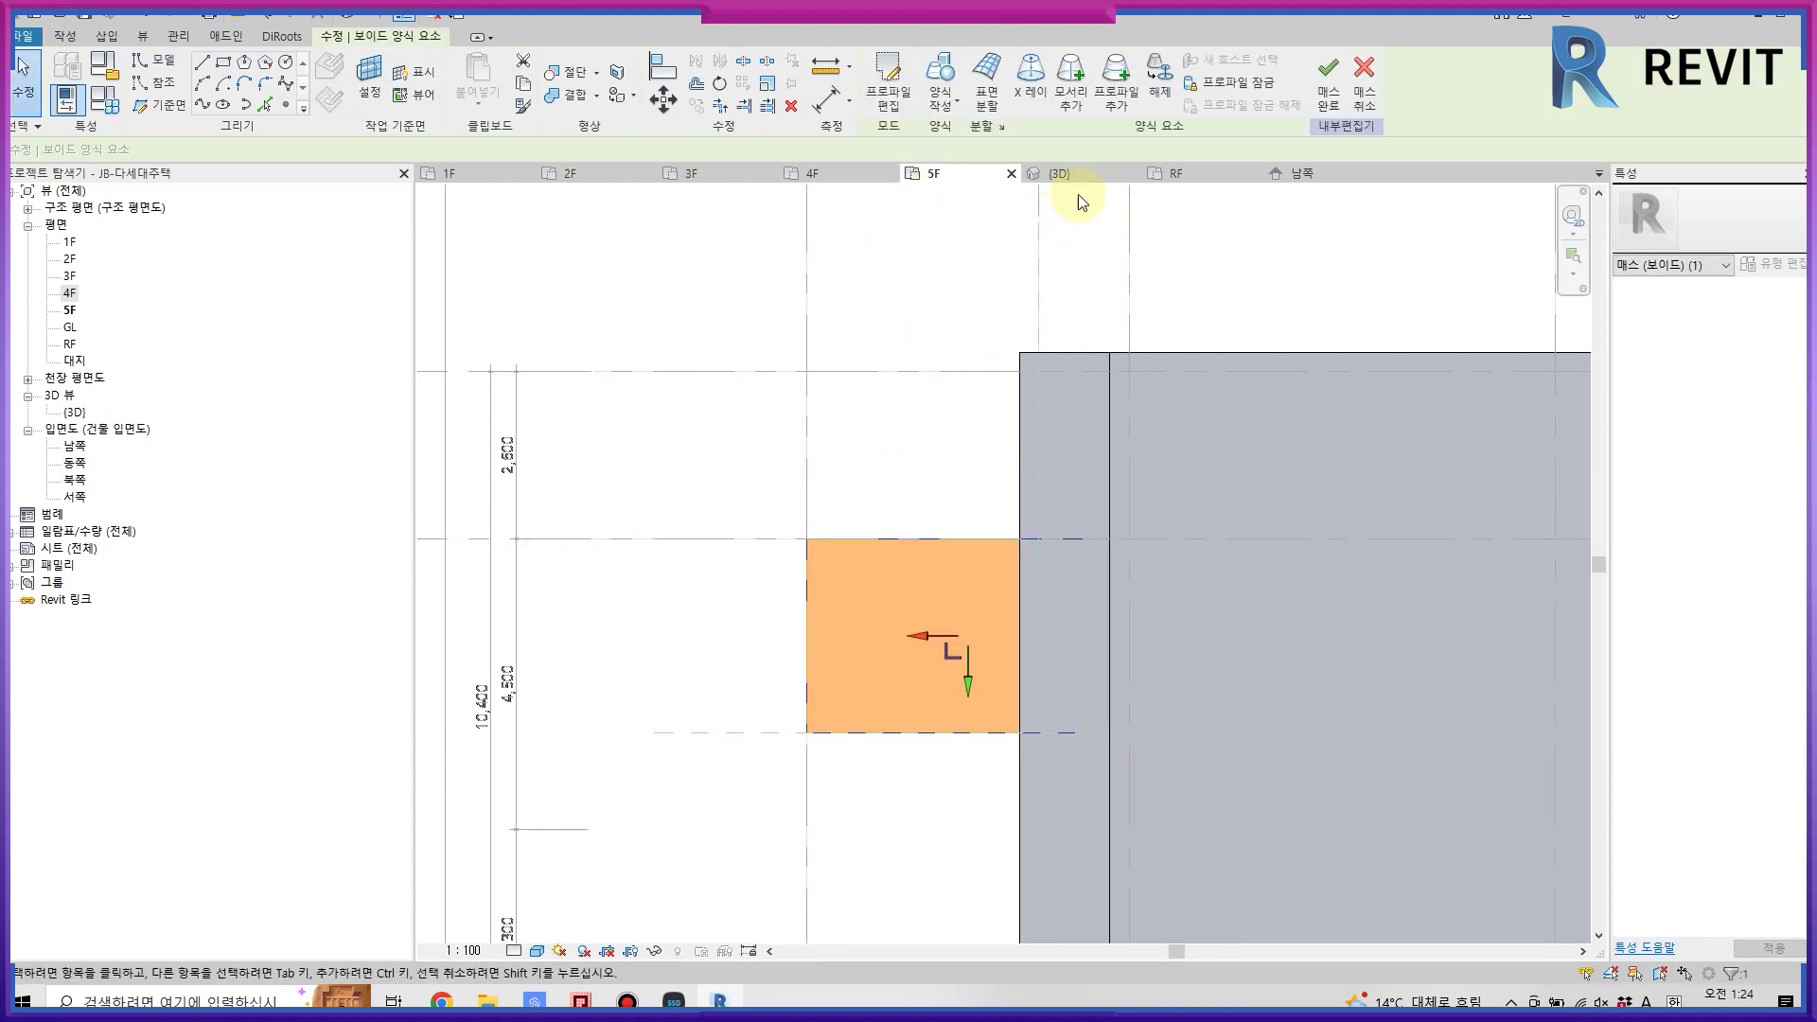
- Check the void's height and cut in 3D, then undo the void form
{"action": "left_click", "coordinate": [1079, 176]}
{"action": "left_click", "coordinate": [1062, 615]}
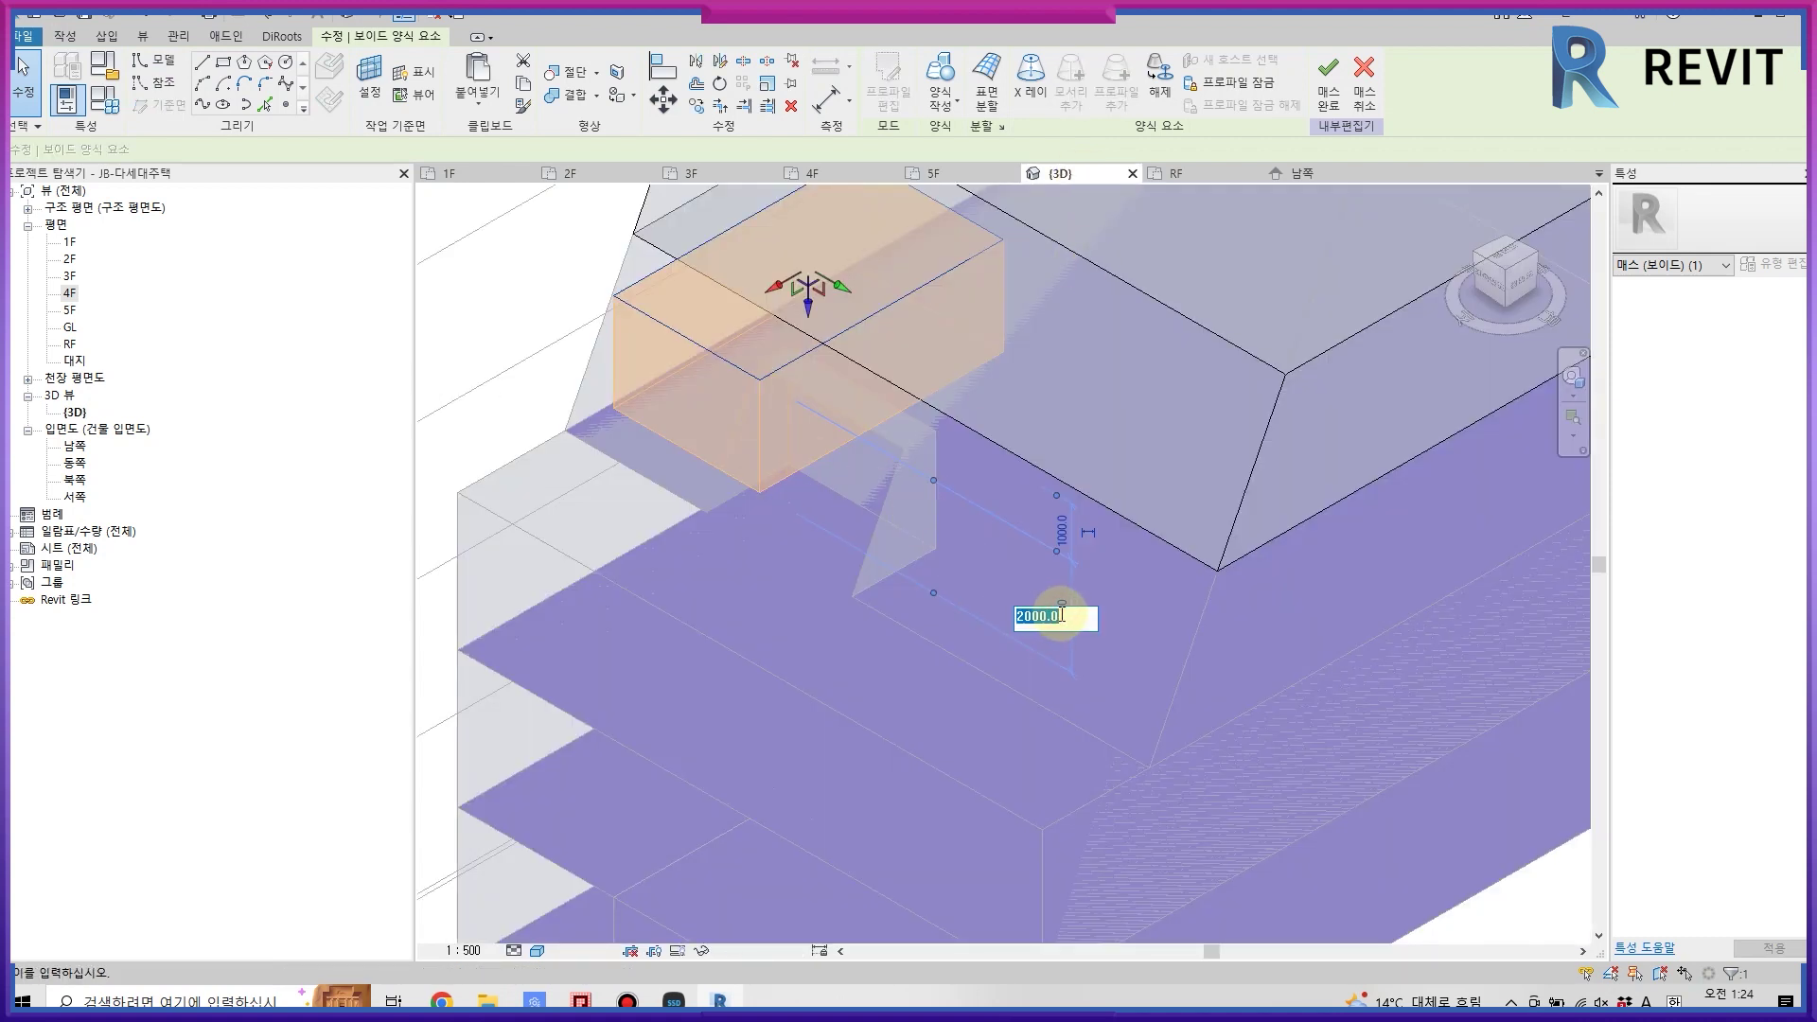
{"action": "key", "text": "Return"}
{"action": "left_click", "coordinate": [458, 304]}
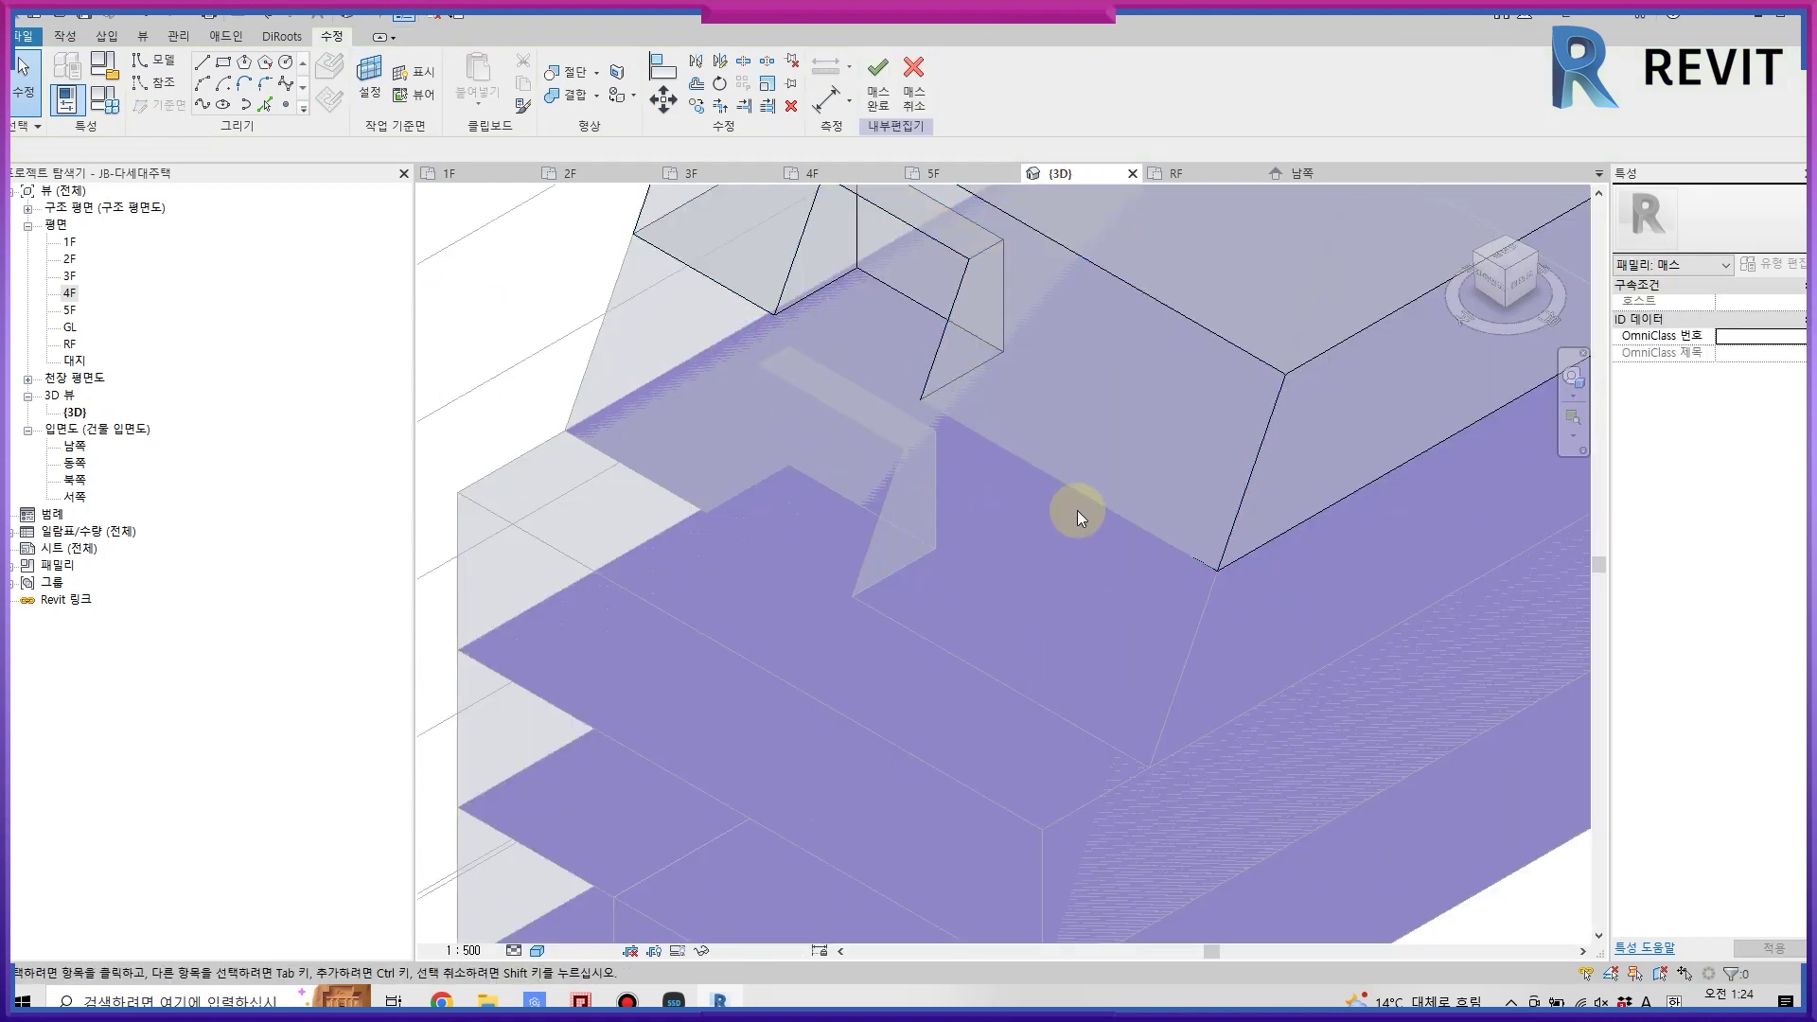
{"action": "key", "text": "ctrl+z"}
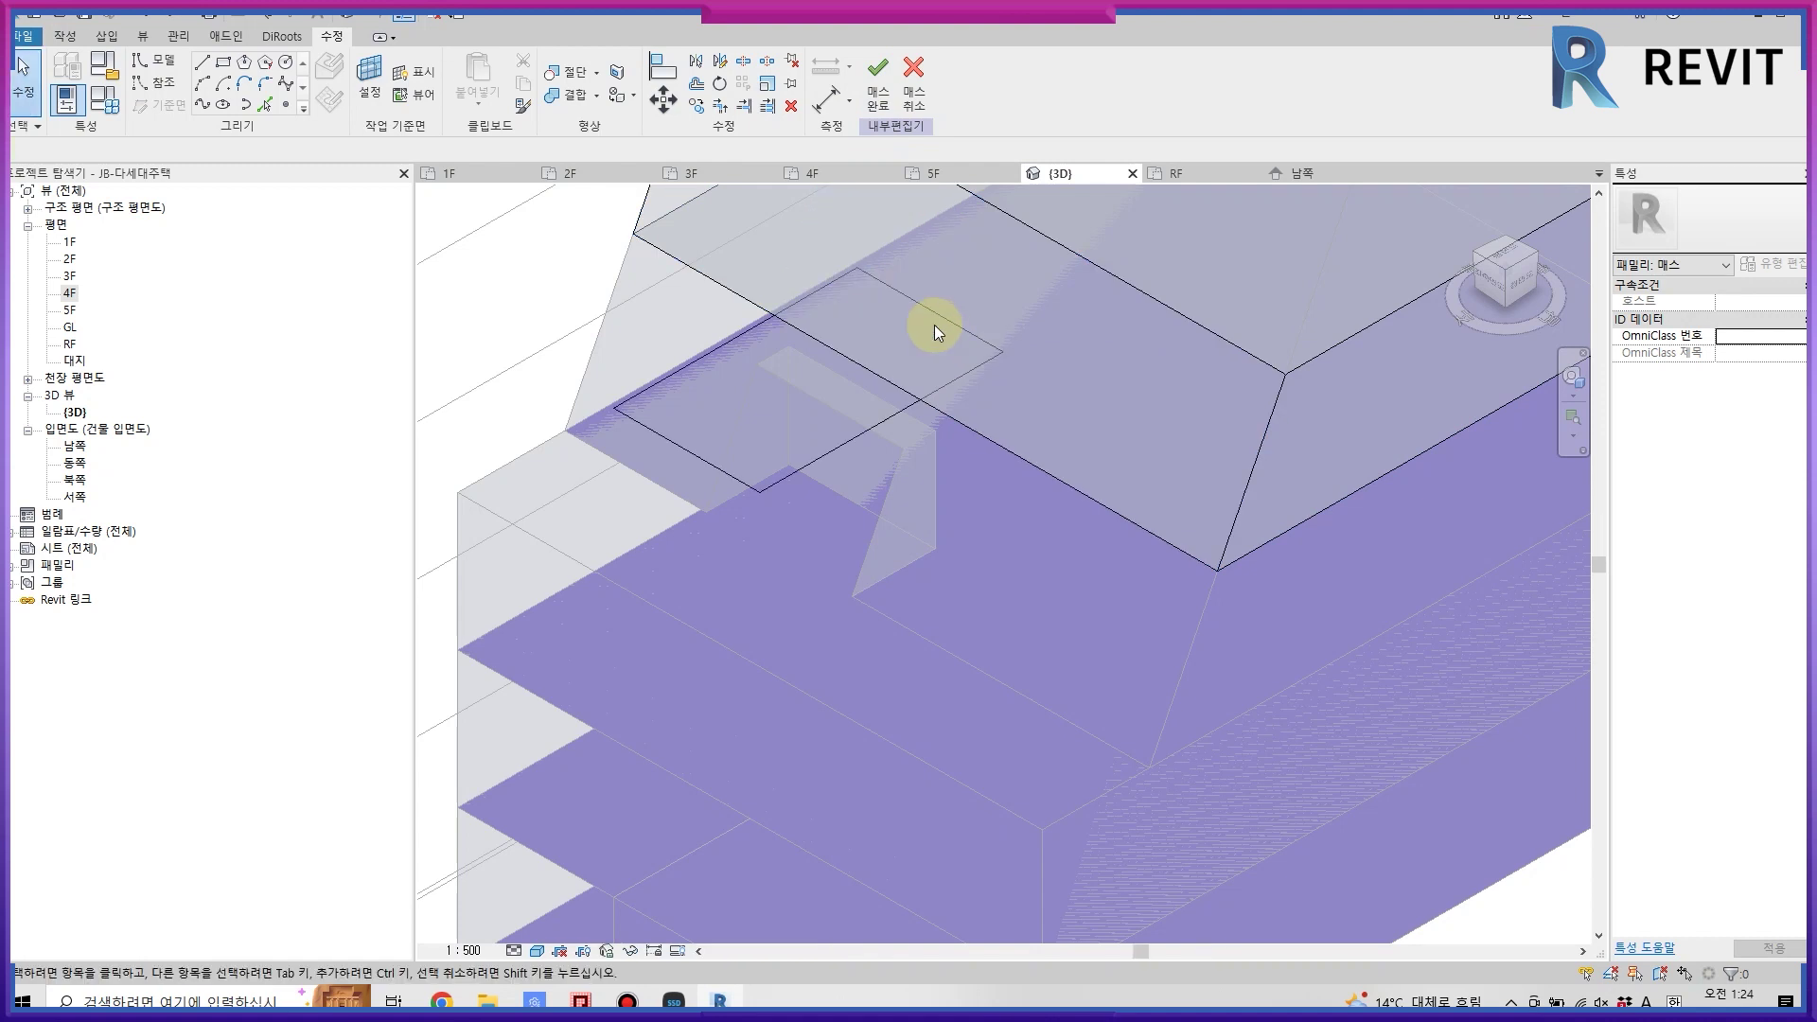
- Recreate the rectangle as a void with height 210 and finish the mass
{"action": "left_click", "coordinate": [833, 445]}
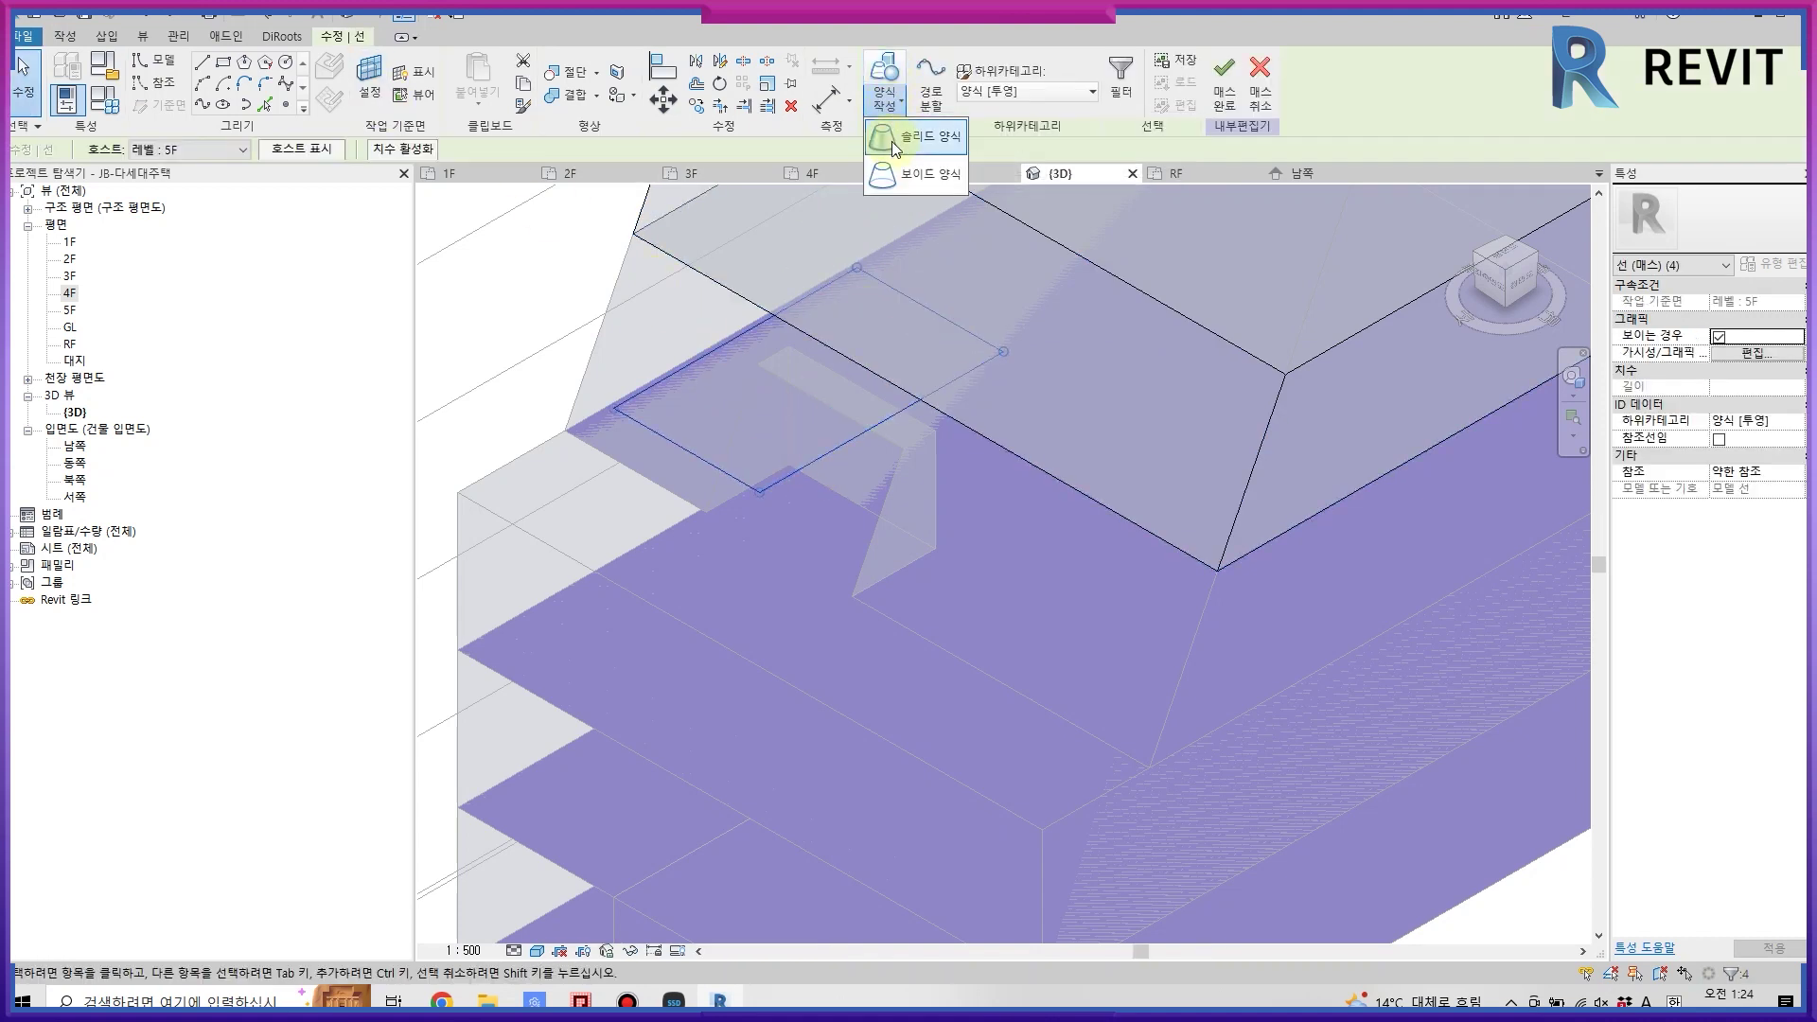
{"action": "left_click", "coordinate": [1053, 586]}
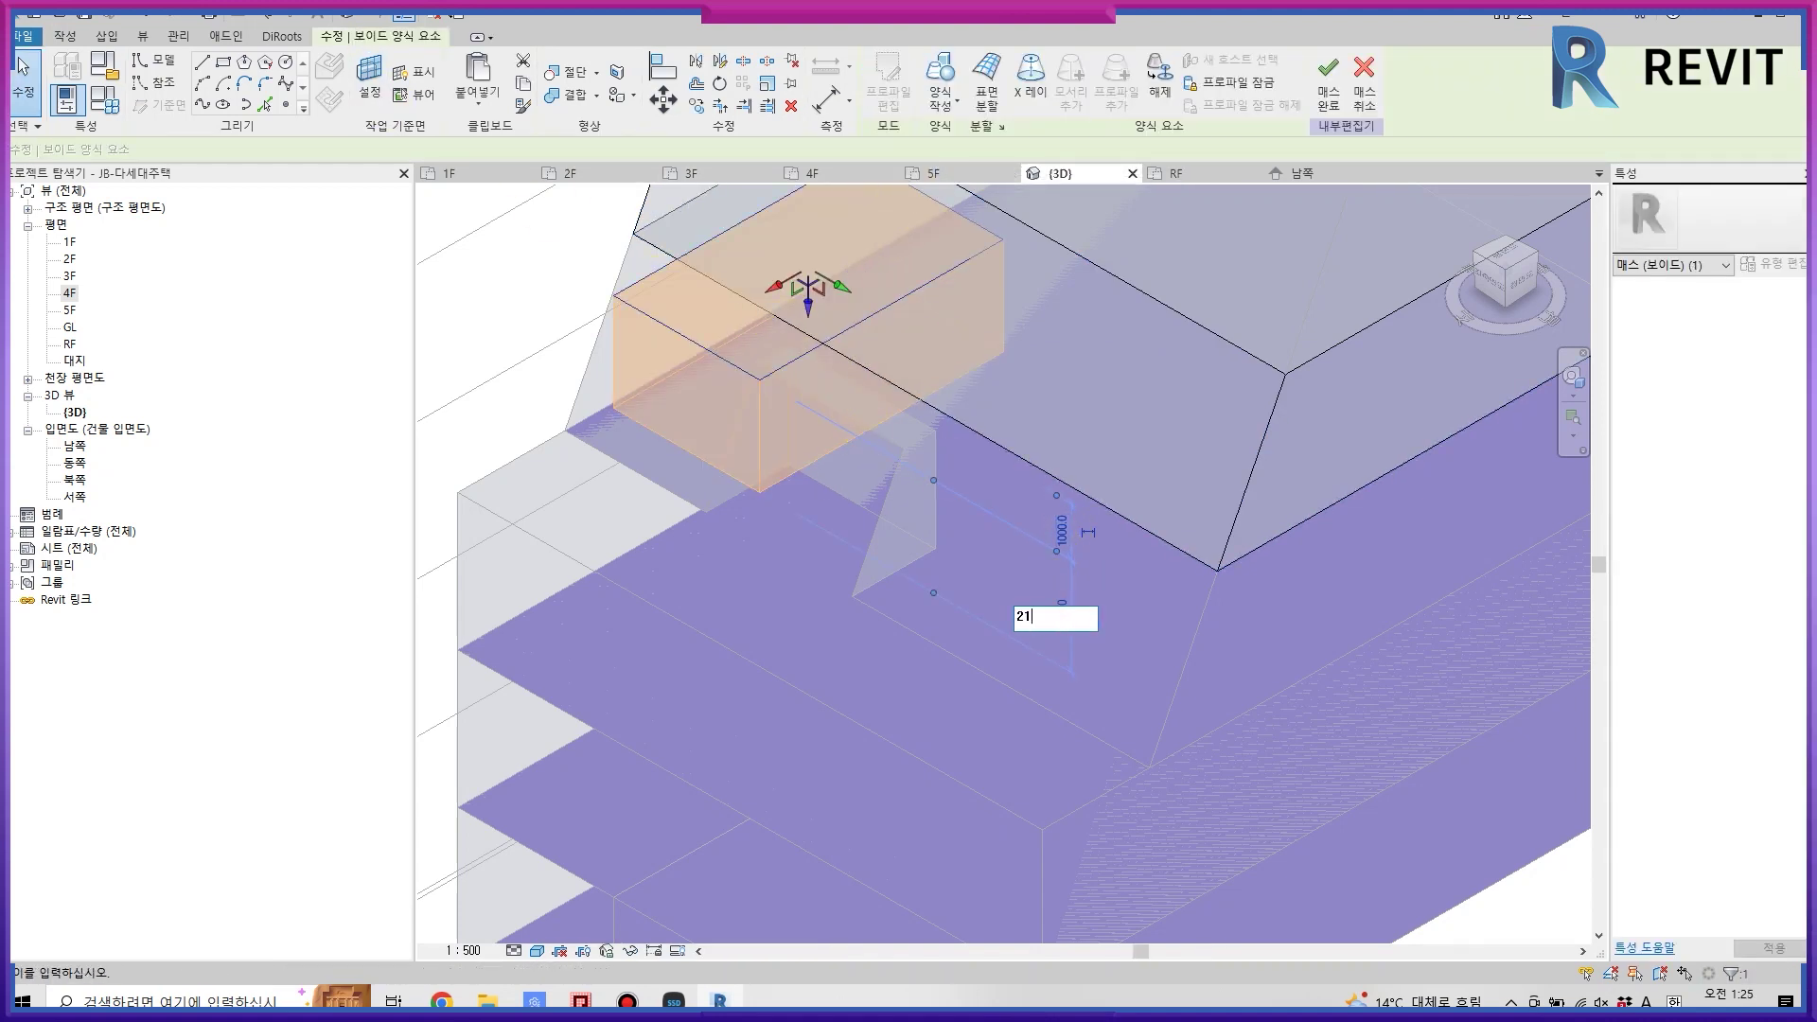
{"action": "type", "text": "210"}
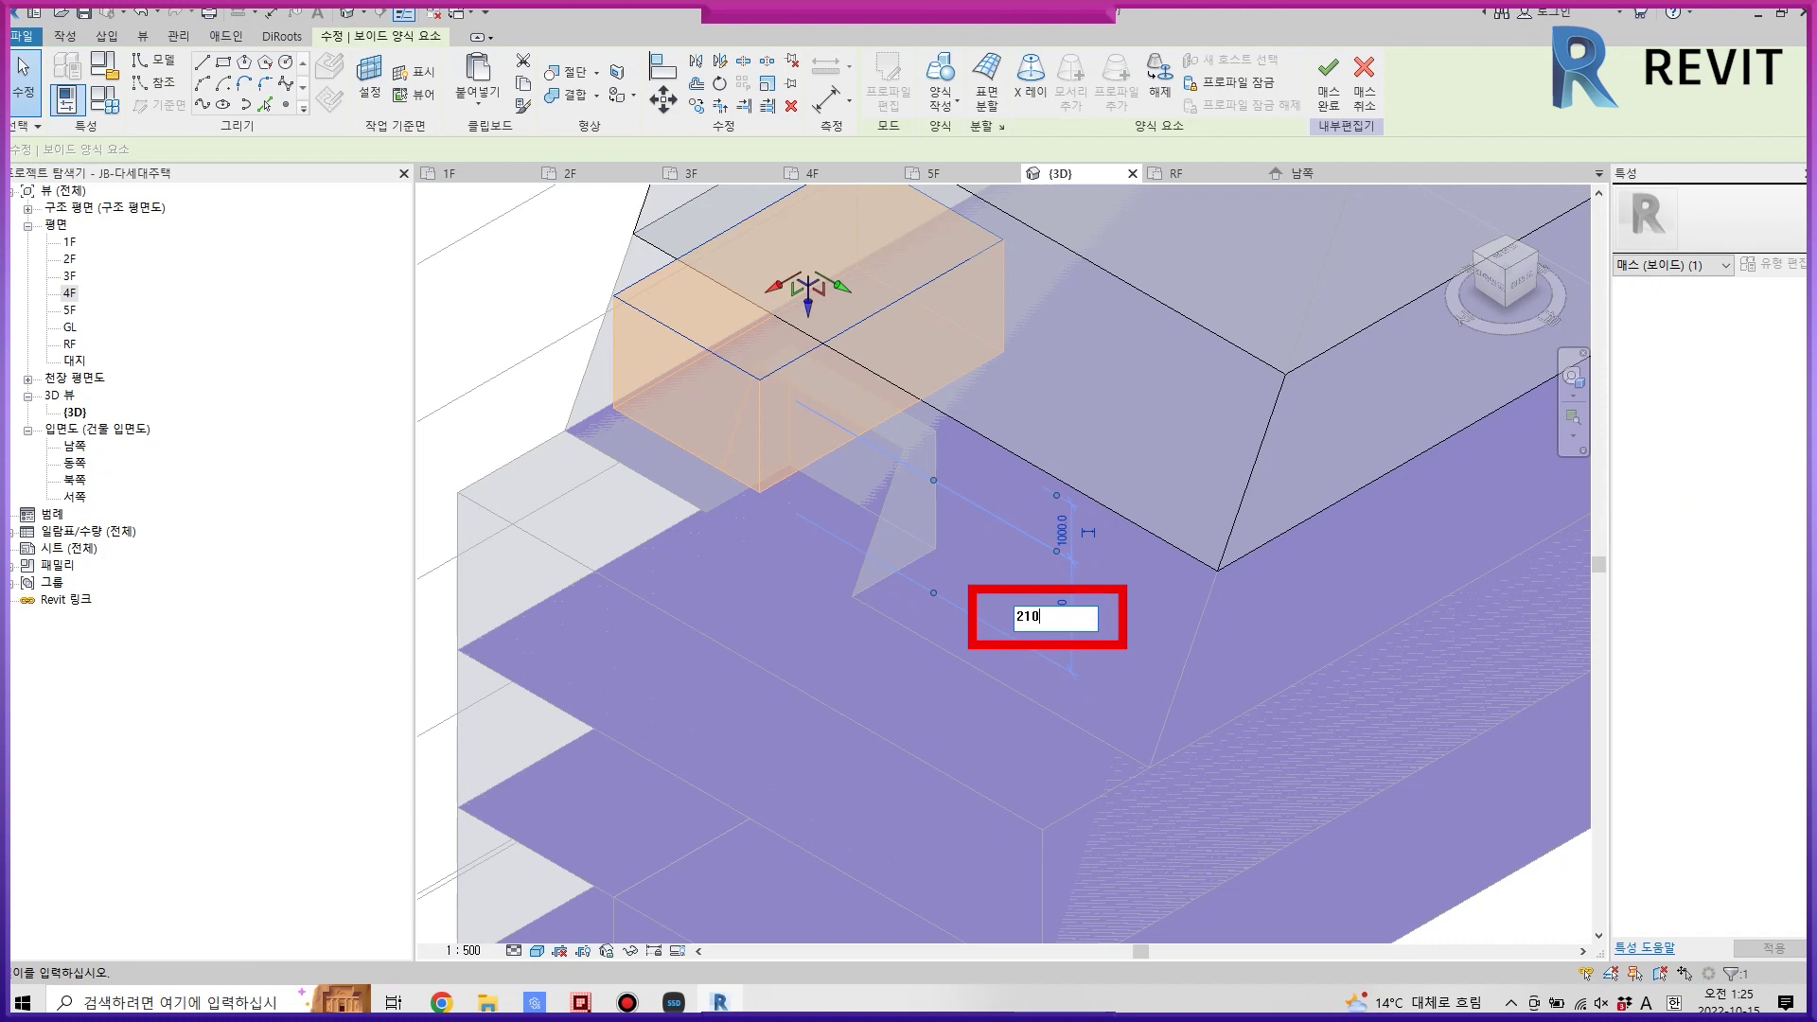
{"action": "key", "text": "Return"}
{"action": "left_click", "coordinate": [1328, 80]}
{"action": "scroll", "coordinate": [1195, 742], "scroll_direction": "down", "scroll_amount": 3}
{"action": "scroll", "coordinate": [1191, 746], "scroll_direction": "up", "scroll_amount": 2}
{"action": "mouse_move", "coordinate": [1191, 746]}
{"action": "middle_mouse_down"}
{"action": "mouse_move", "coordinate": [1082, 707]}
{"action": "mouse_move", "coordinate": [1010, 785]}
{"action": "middle_mouse_up"}
{"action": "scroll", "coordinate": [991, 535], "scroll_direction": "down", "scroll_amount": 1}
{"action": "scroll", "coordinate": [998, 559], "scroll_direction": "down", "scroll_amount": 1}
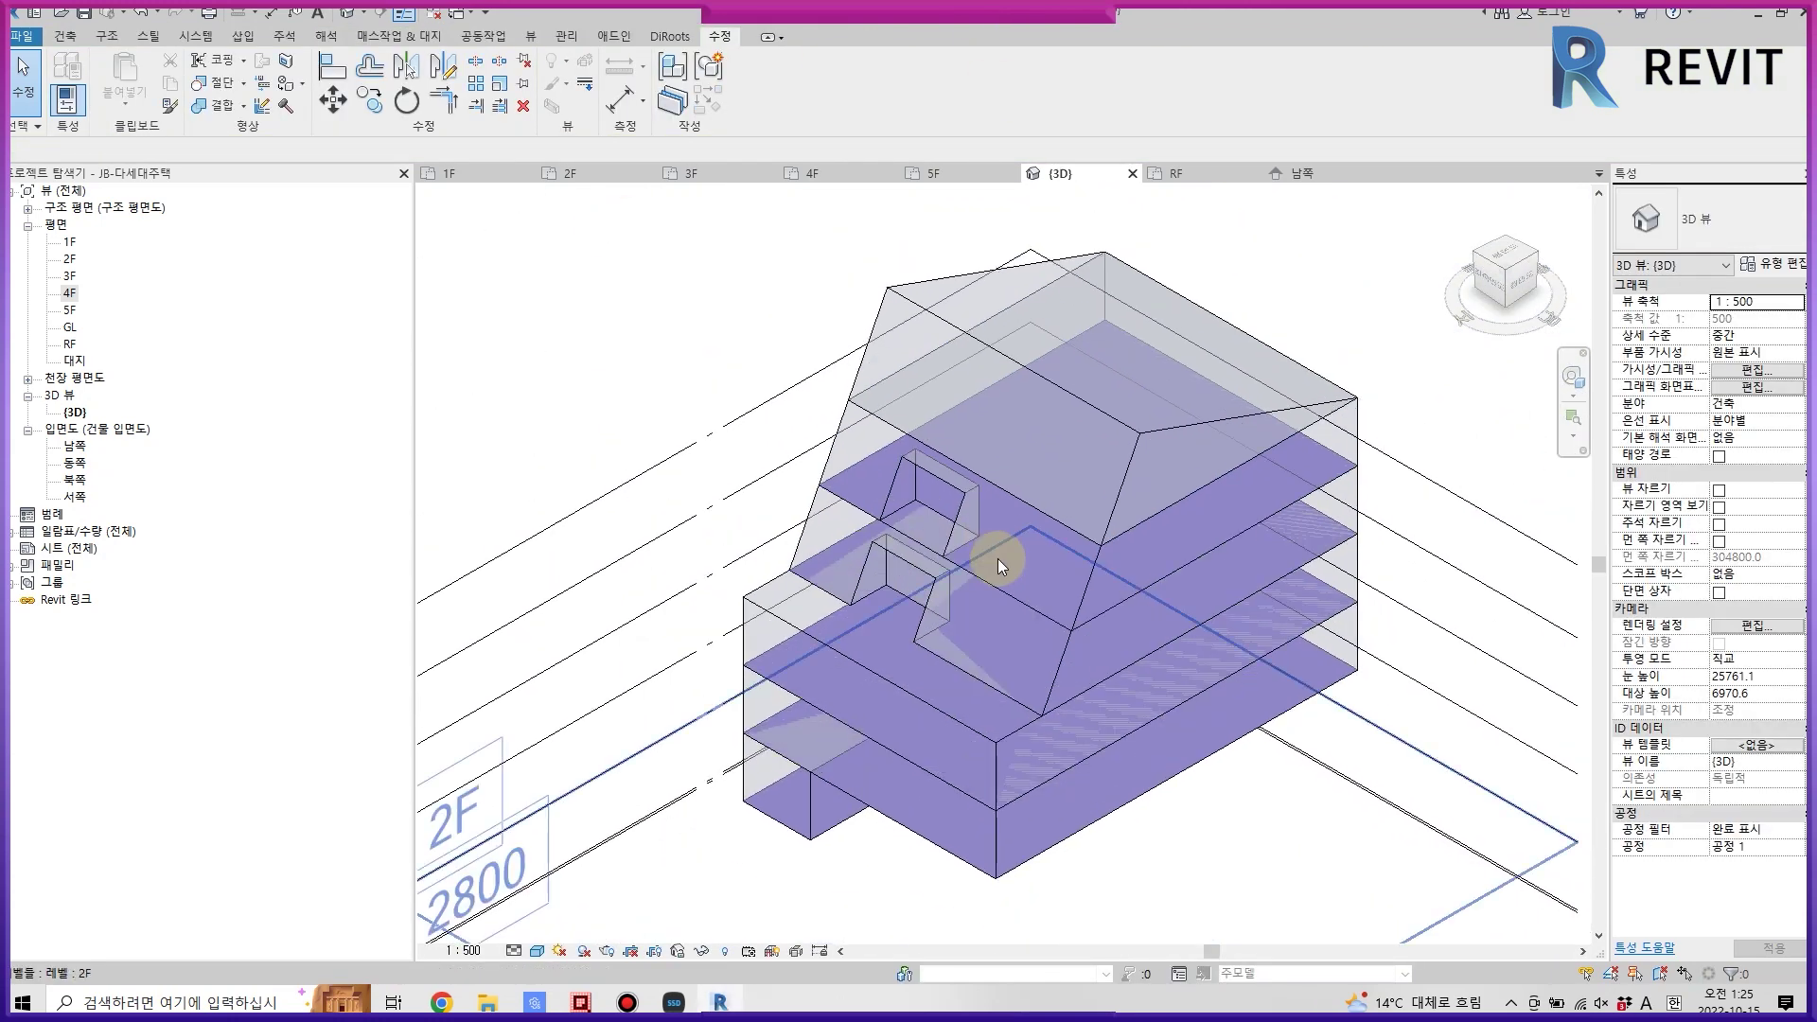
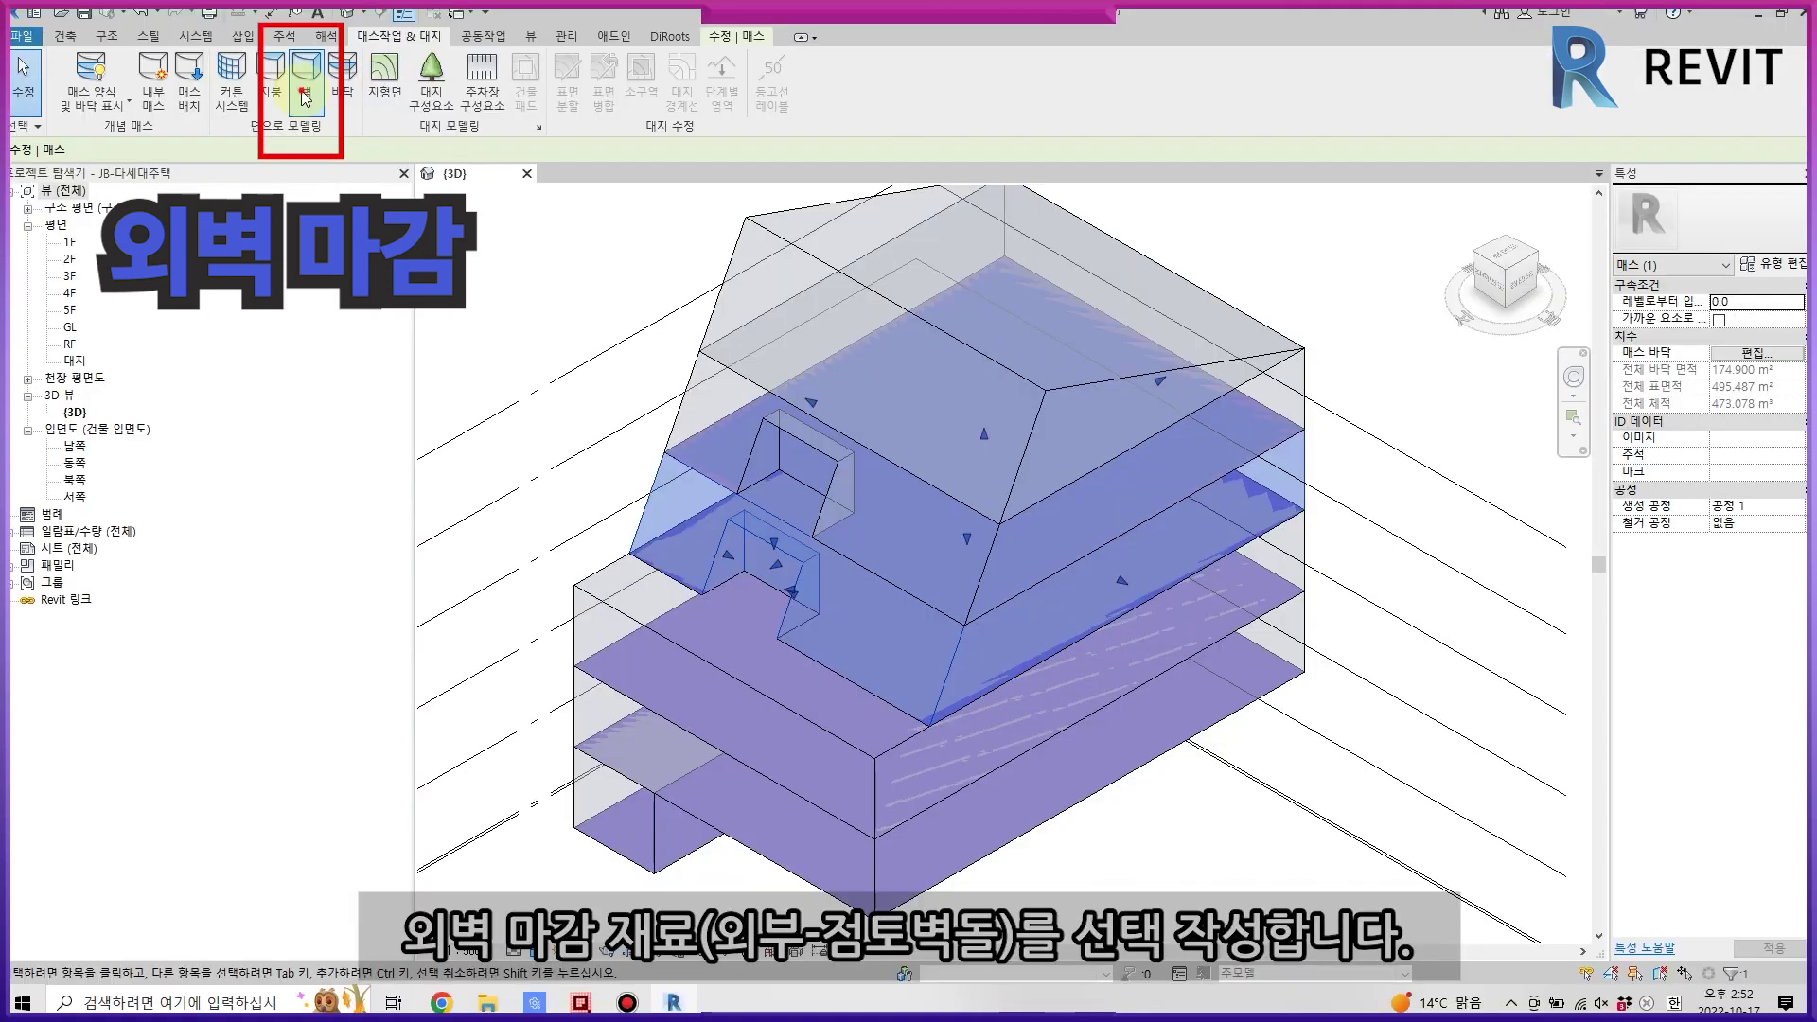
- Start Wall by Face with the 일반 - 200mm wall type and duplicate that type
{"action": "left_click", "coordinate": [305, 97]}
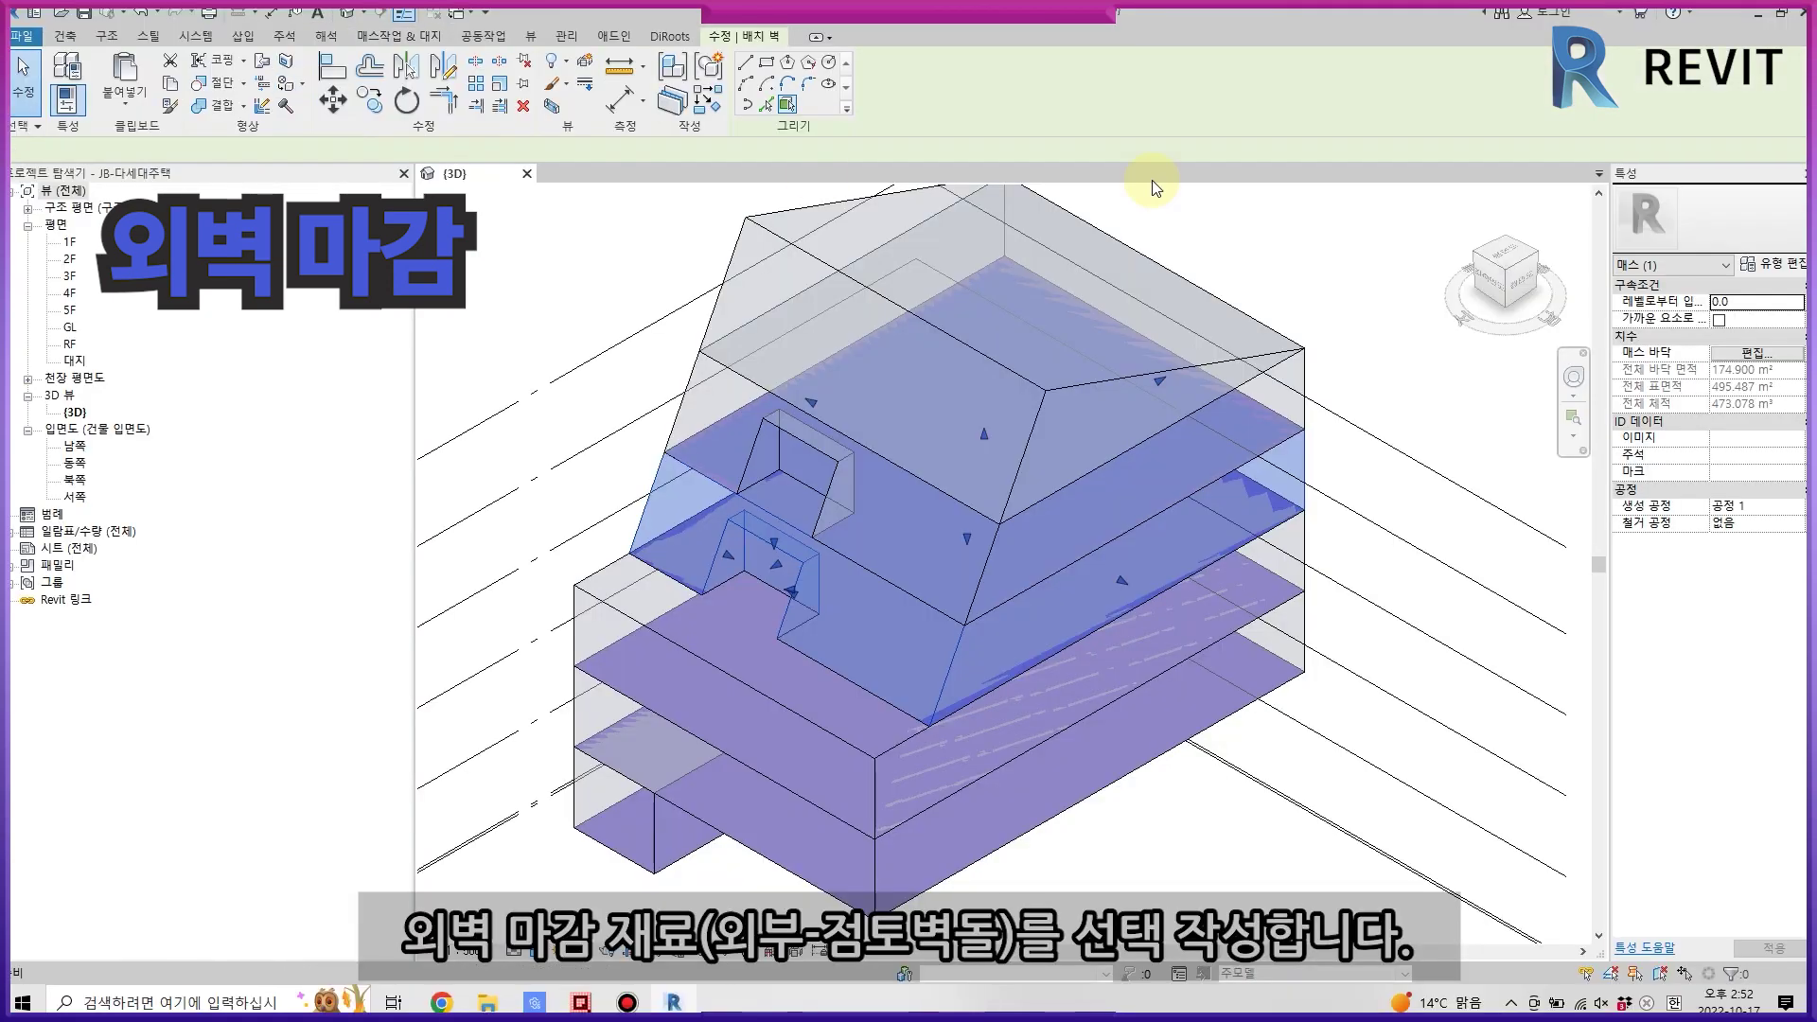
{"action": "left_click", "coordinate": [1687, 236]}
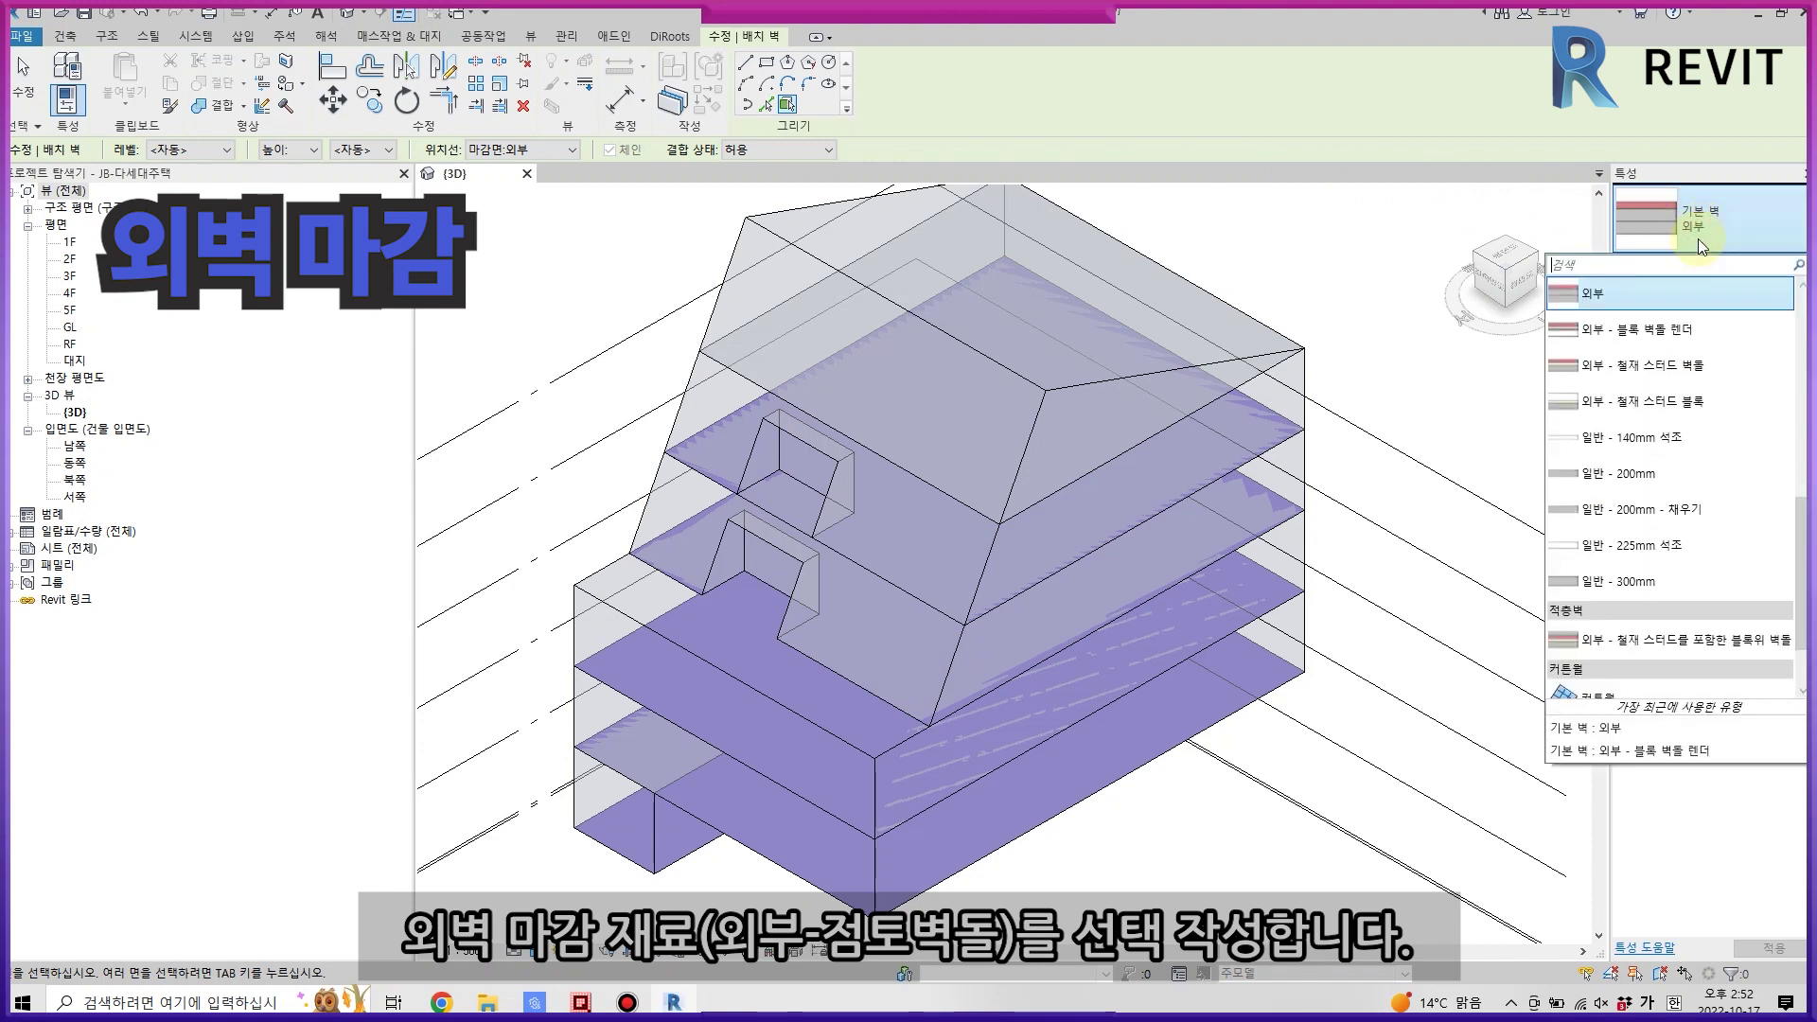
{"action": "left_click", "coordinate": [1656, 473]}
{"action": "left_click", "coordinate": [1772, 263]}
{"action": "left_click", "coordinate": [1083, 236]}
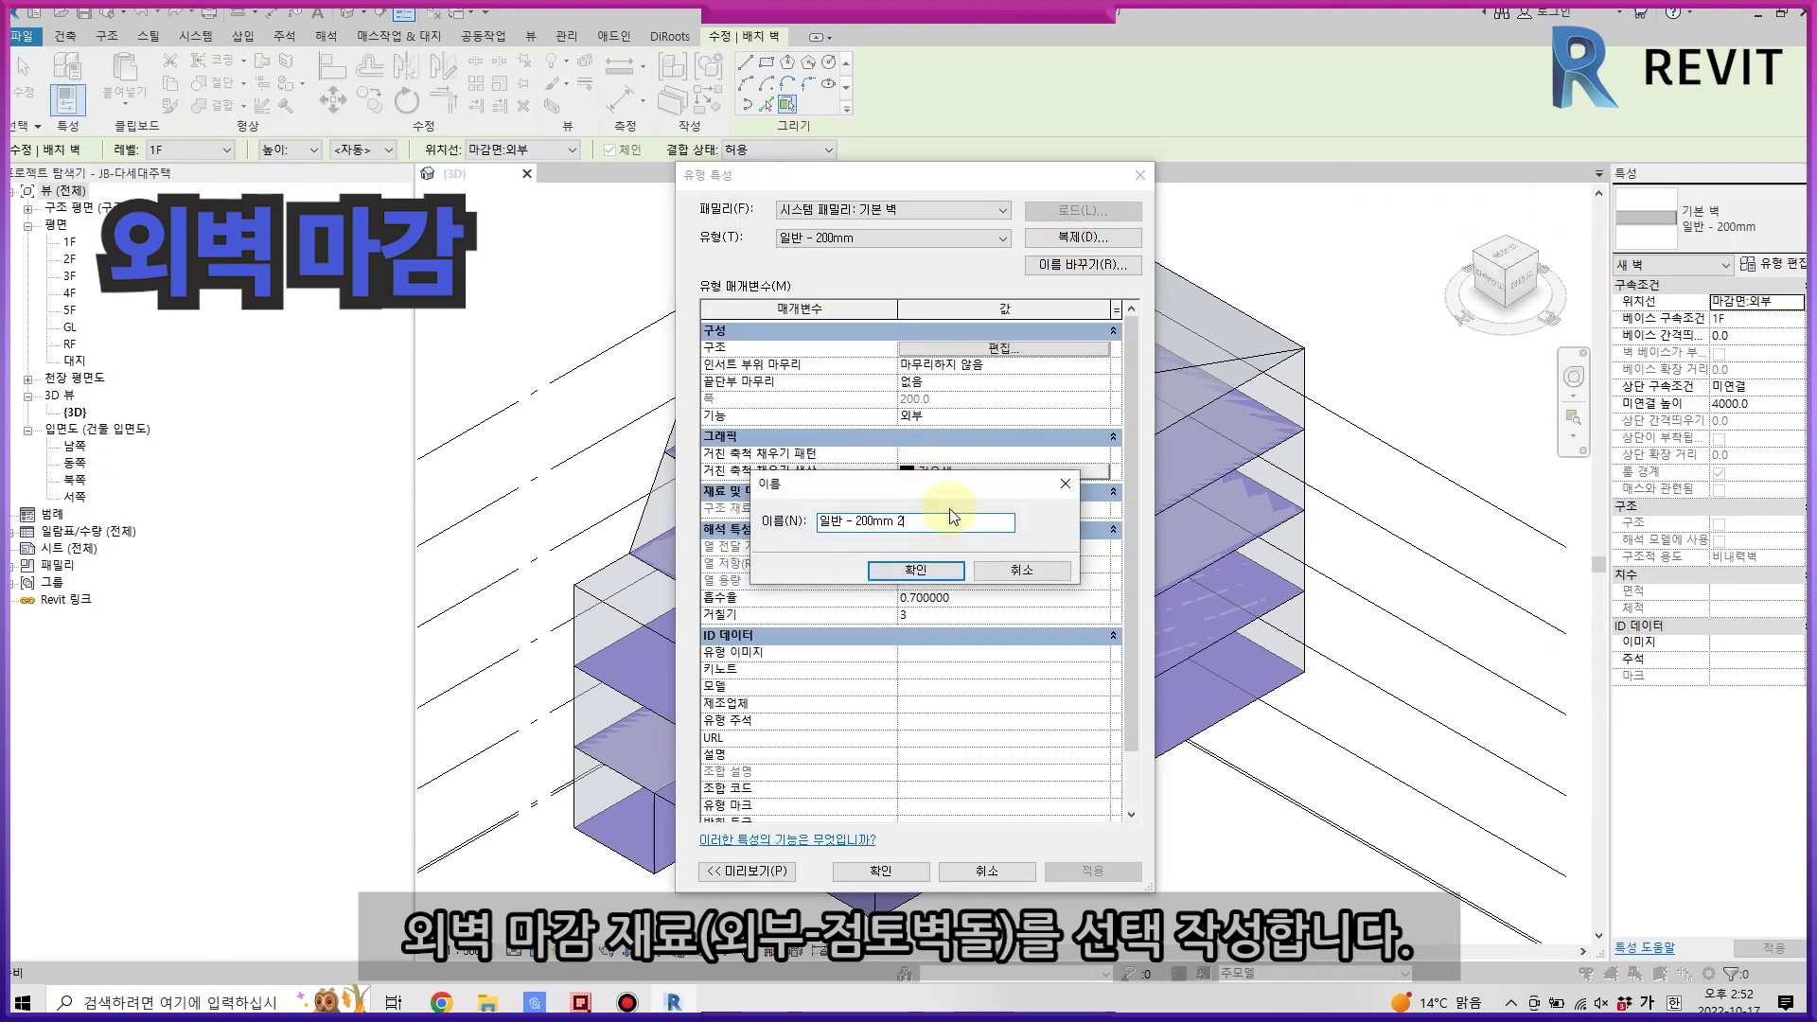
- Name the duplicated wall type 외부-점토벽돌 and open its Structure layers for editing
{"action": "key", "text": "Hangul"}
{"action": "type", "text": "외부-점"}
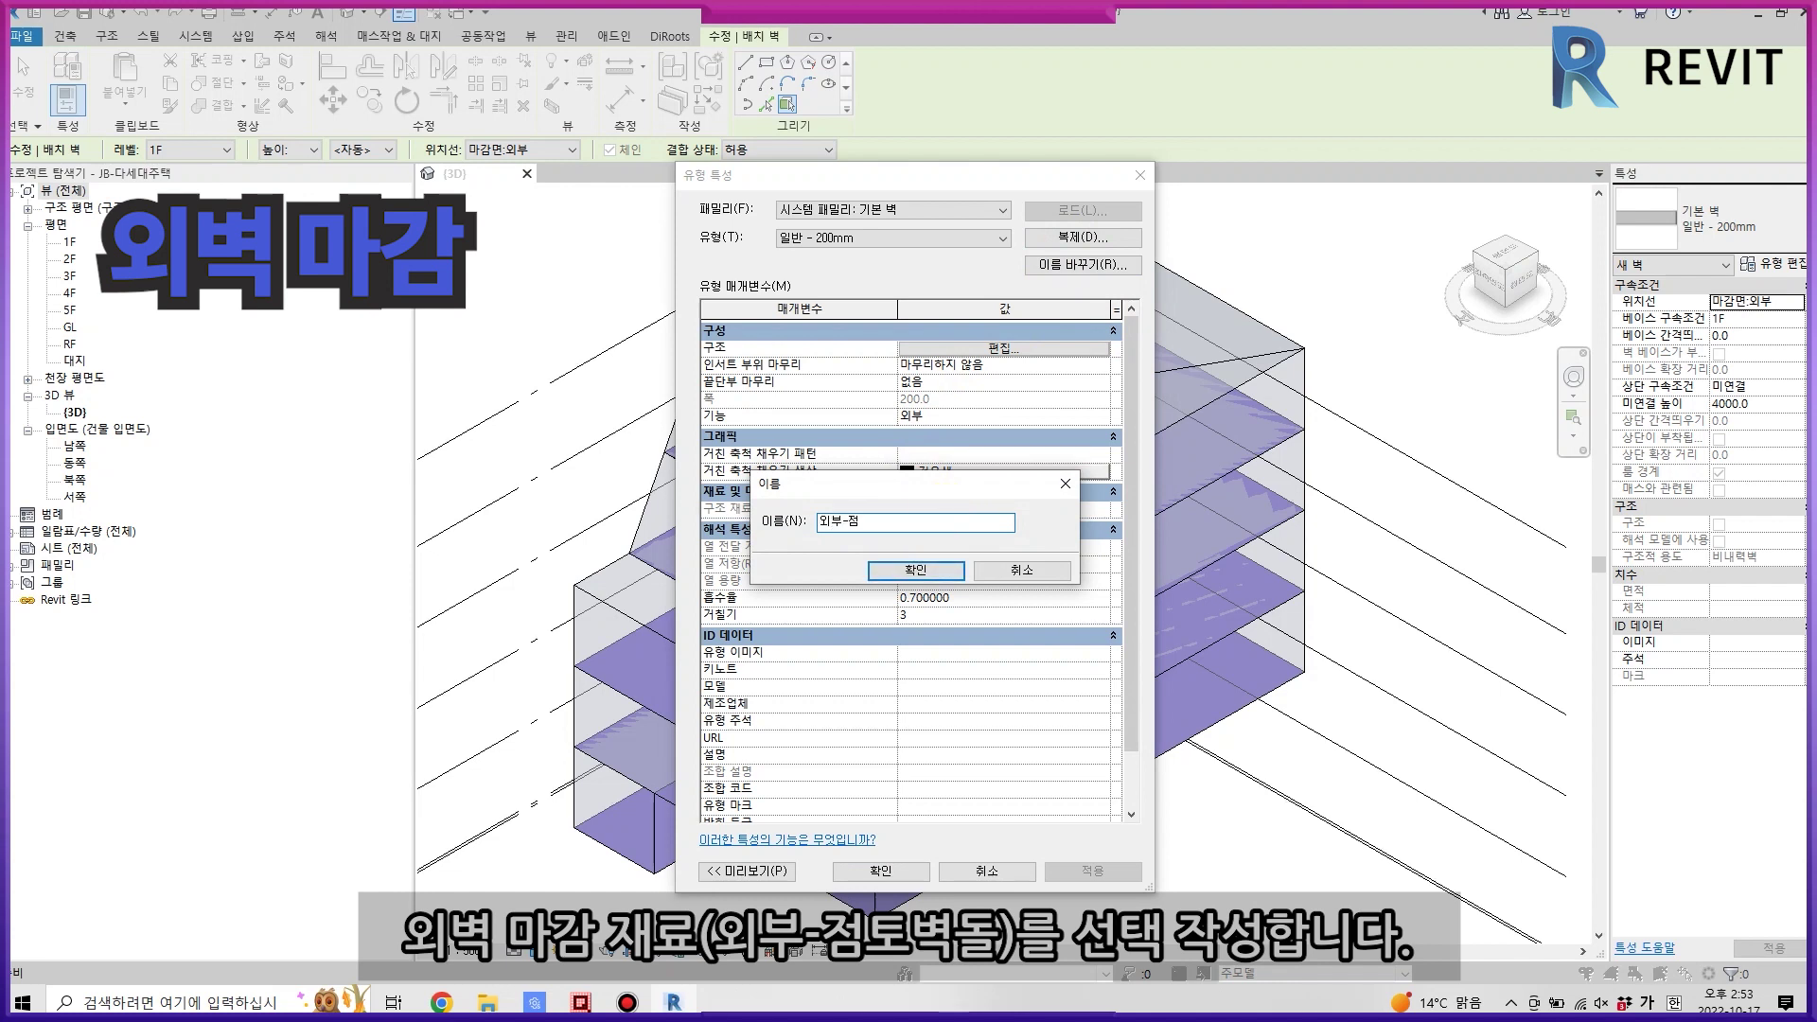
{"action": "type", "text": "토벽돌"}
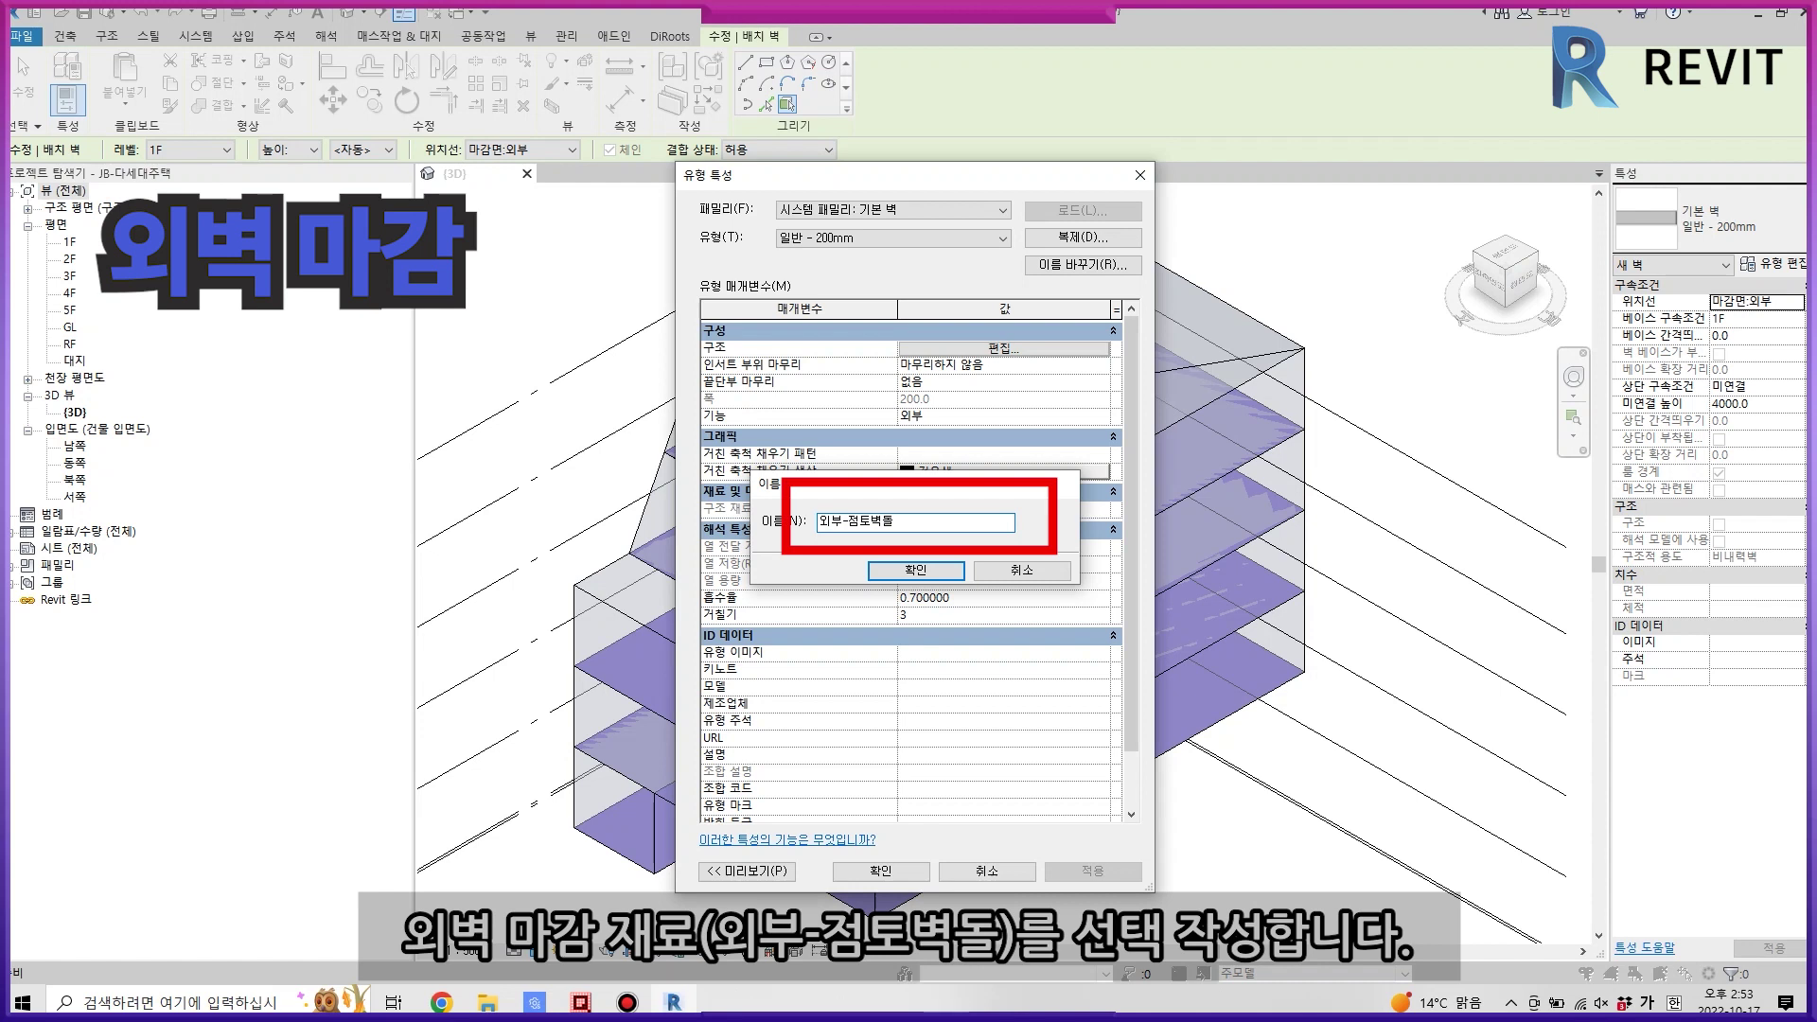
{"action": "key", "text": "Return"}
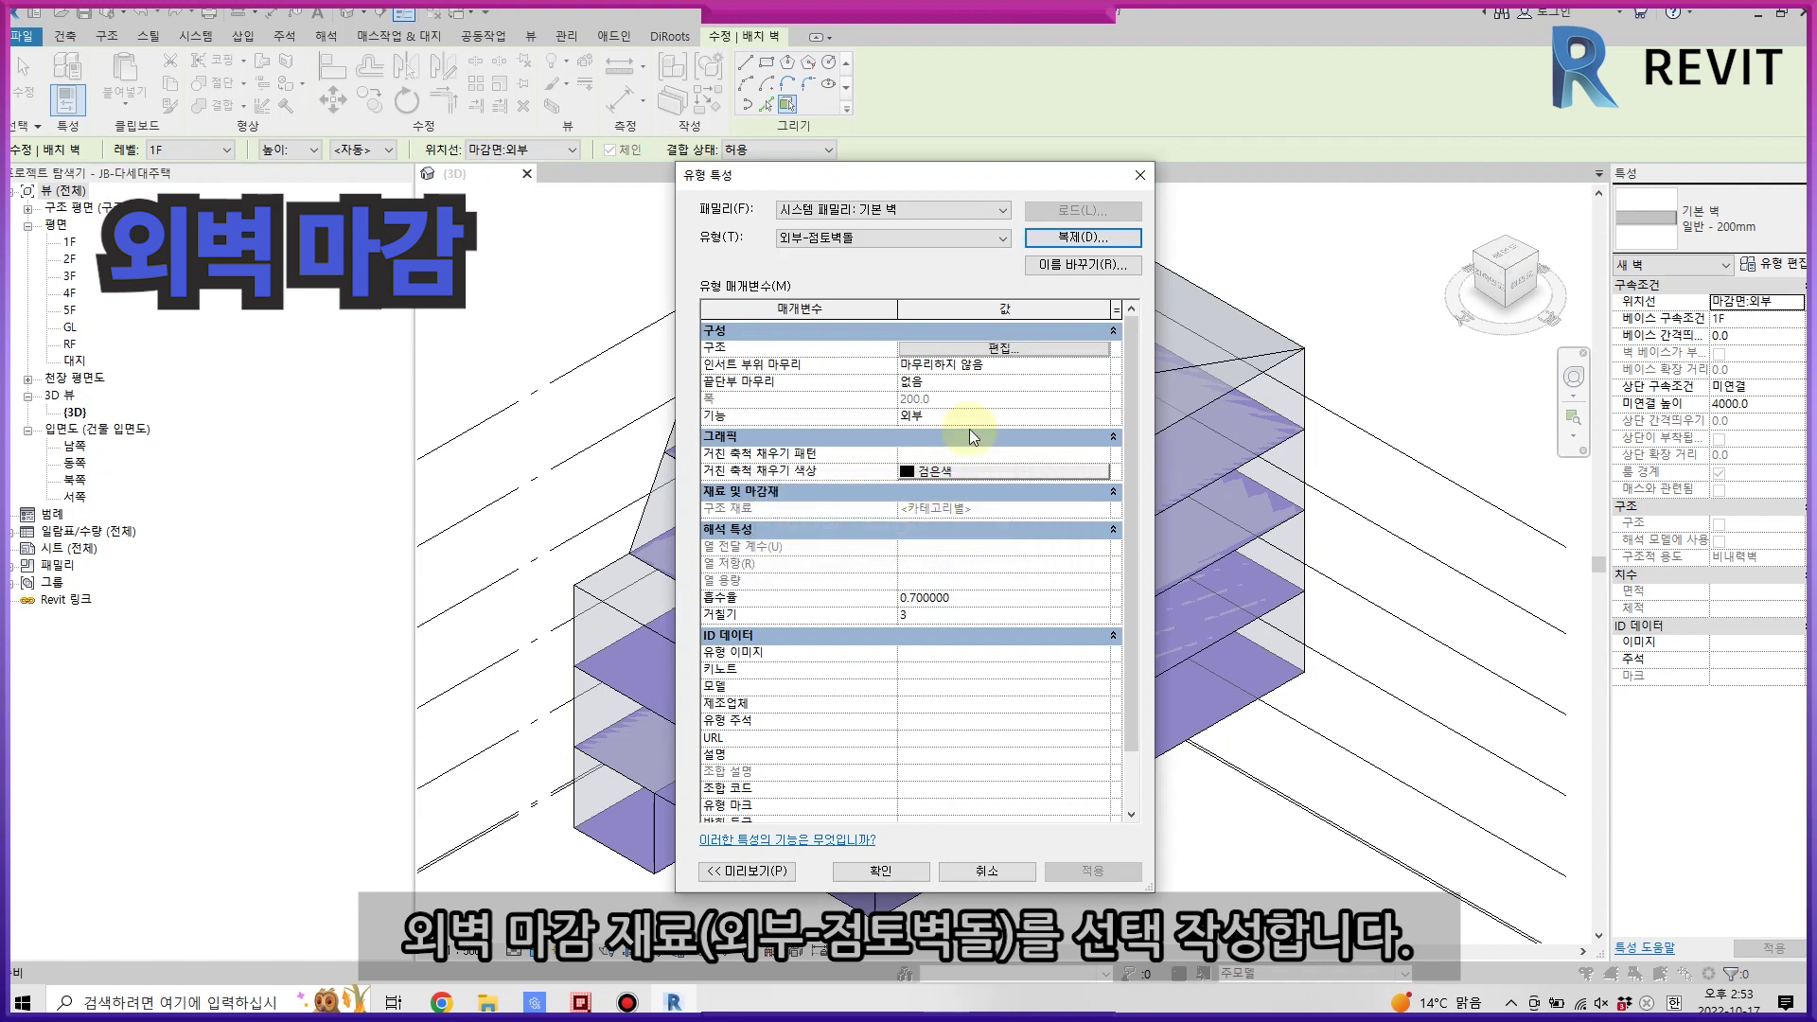
{"action": "left_click", "coordinate": [1004, 349]}
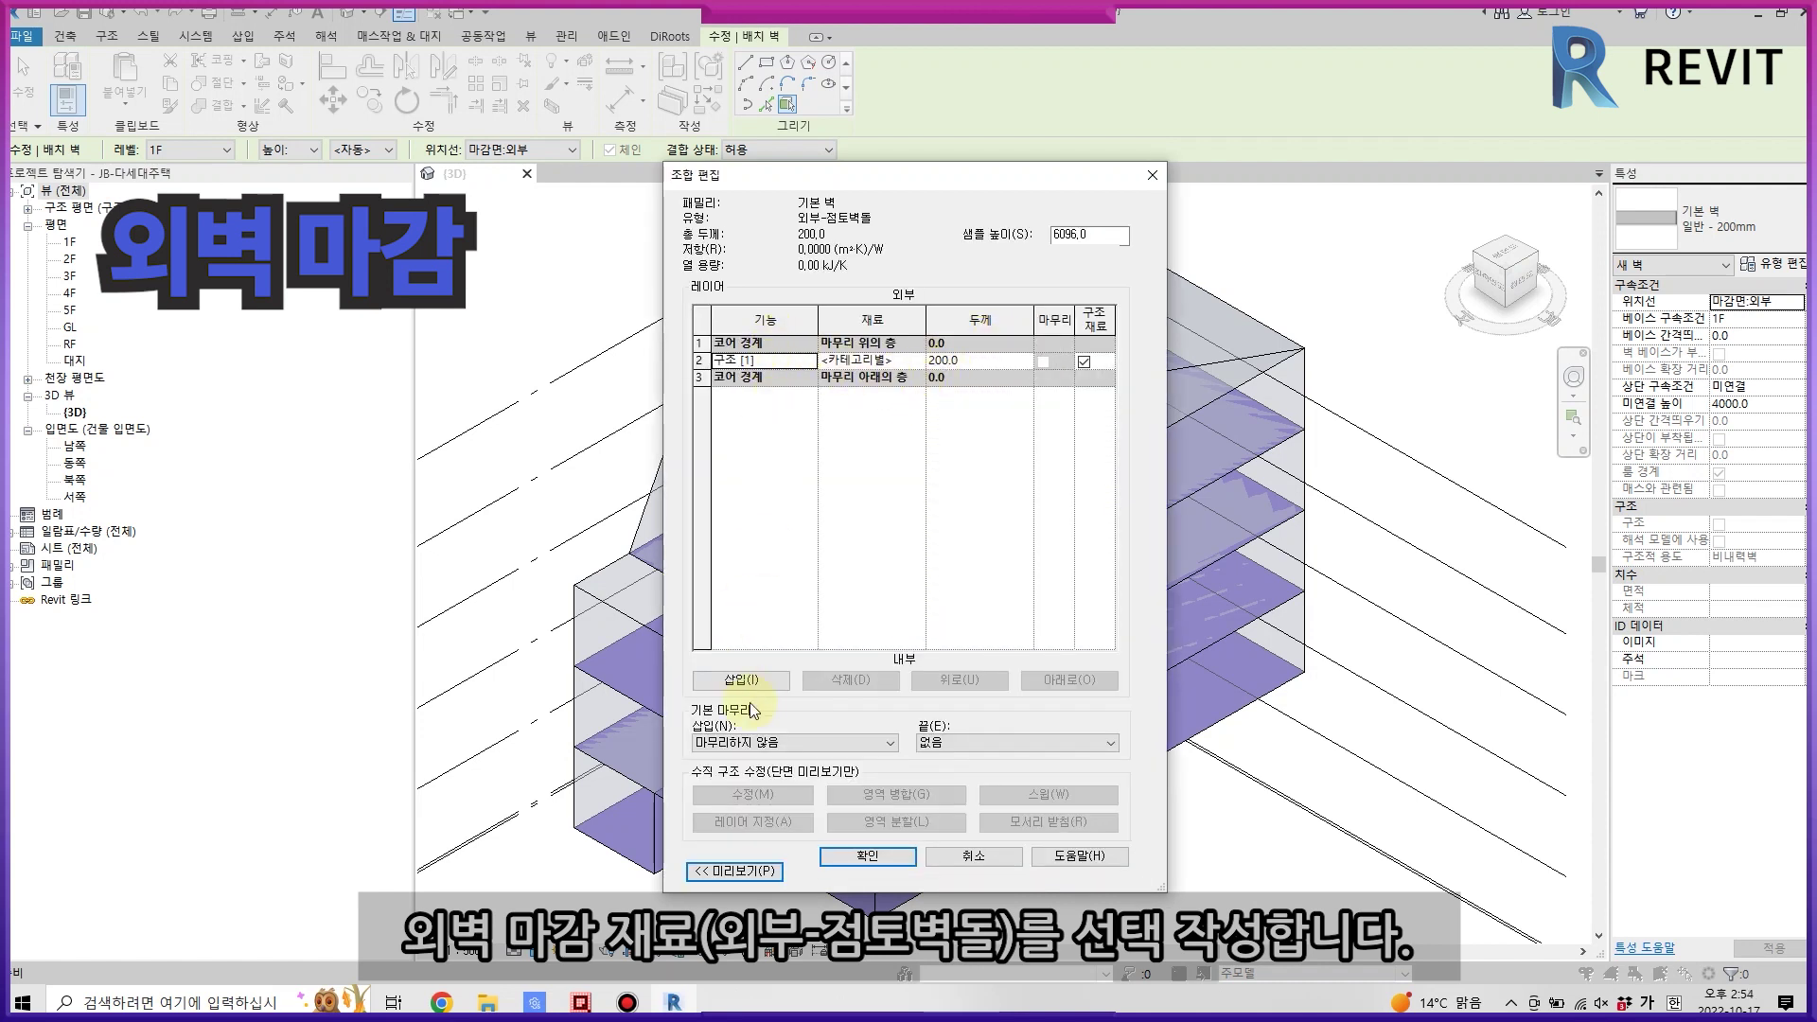
- Add a 100 mm 마감재 1 [4] layer and a 200 mm 하지재 [2] layer, totalling 500
{"action": "left_click", "coordinate": [739, 679]}
{"action": "left_click", "coordinate": [998, 354]}
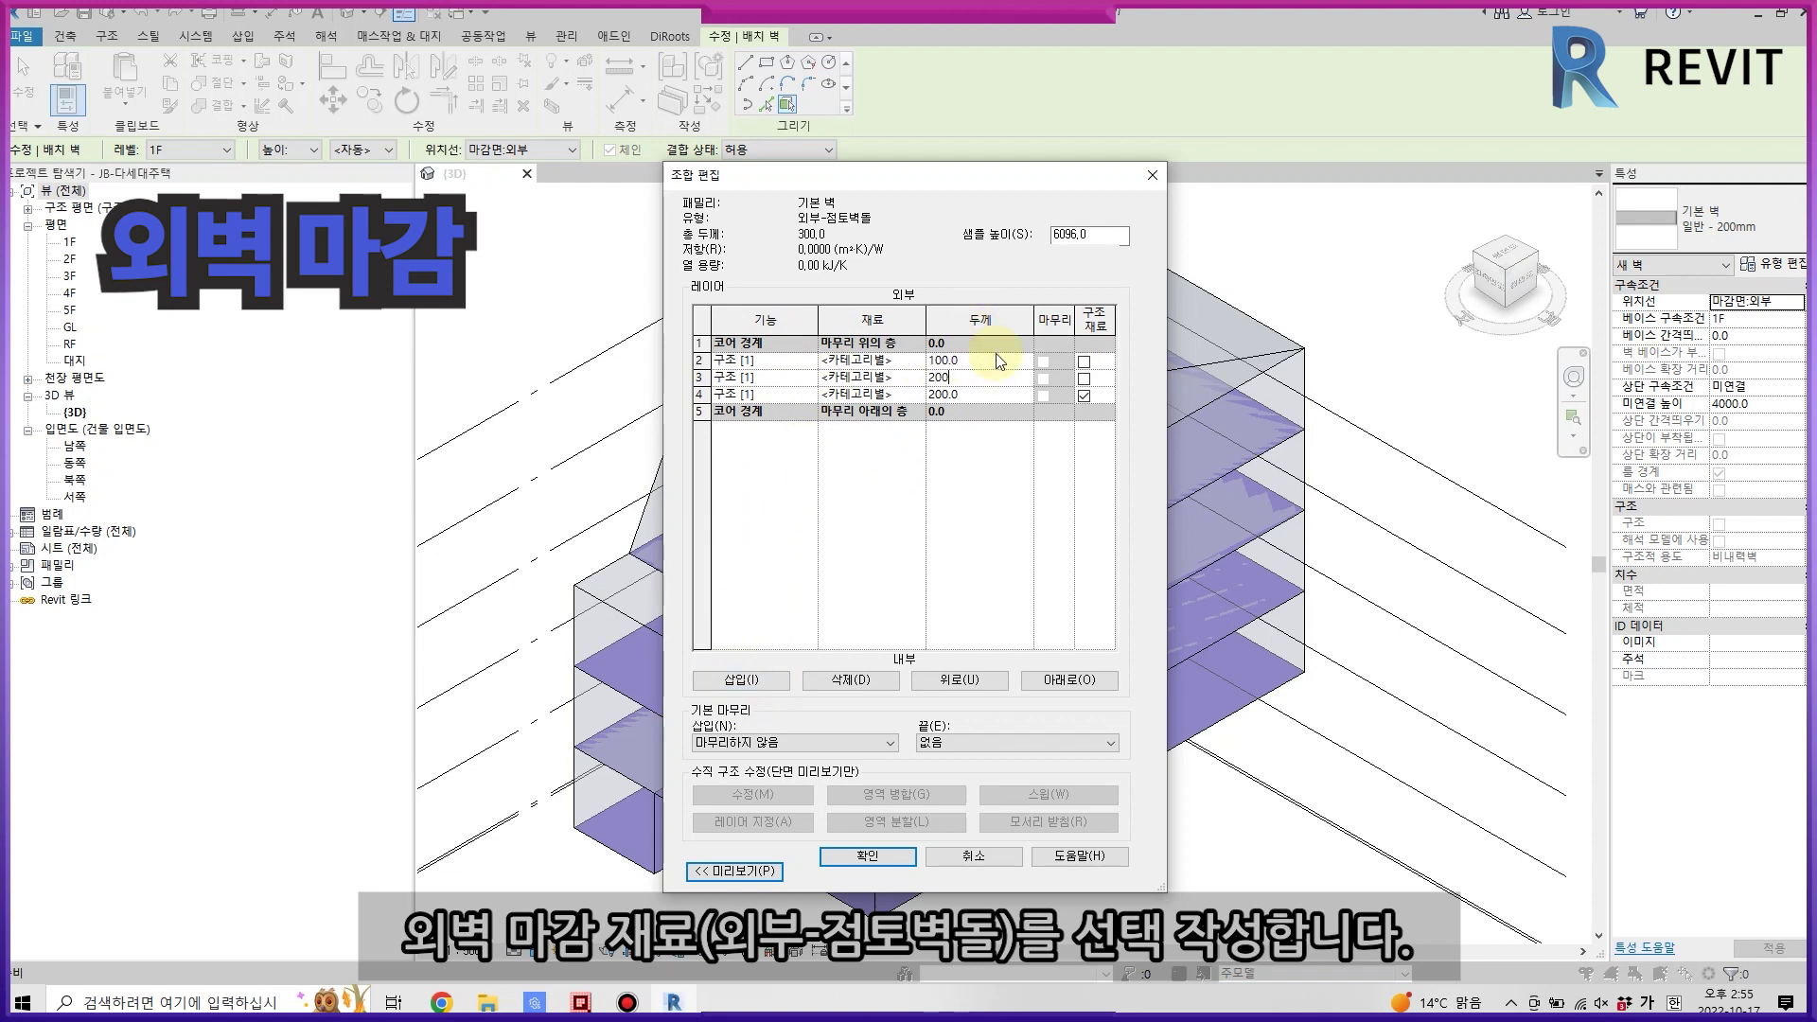
{"action": "left_click", "coordinate": [743, 359]}
{"action": "left_click", "coordinate": [807, 361]}
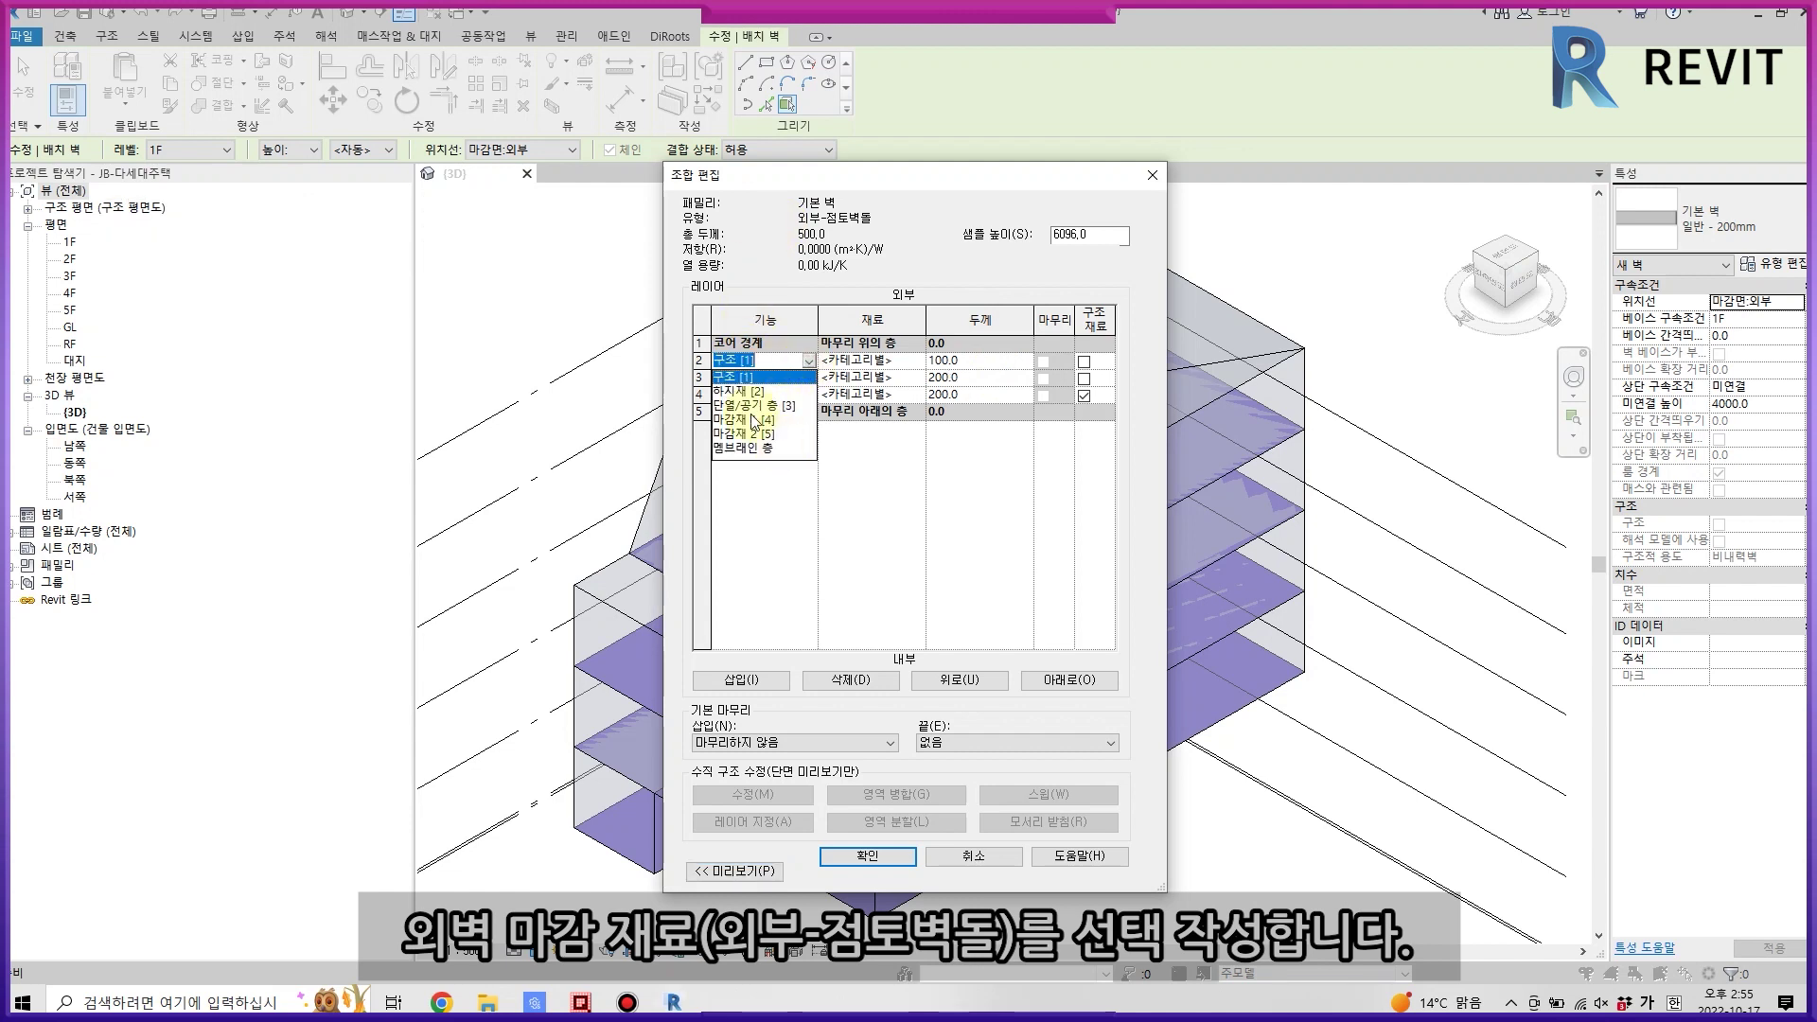
{"action": "left_click", "coordinate": [752, 419]}
{"action": "left_click", "coordinate": [809, 377]}
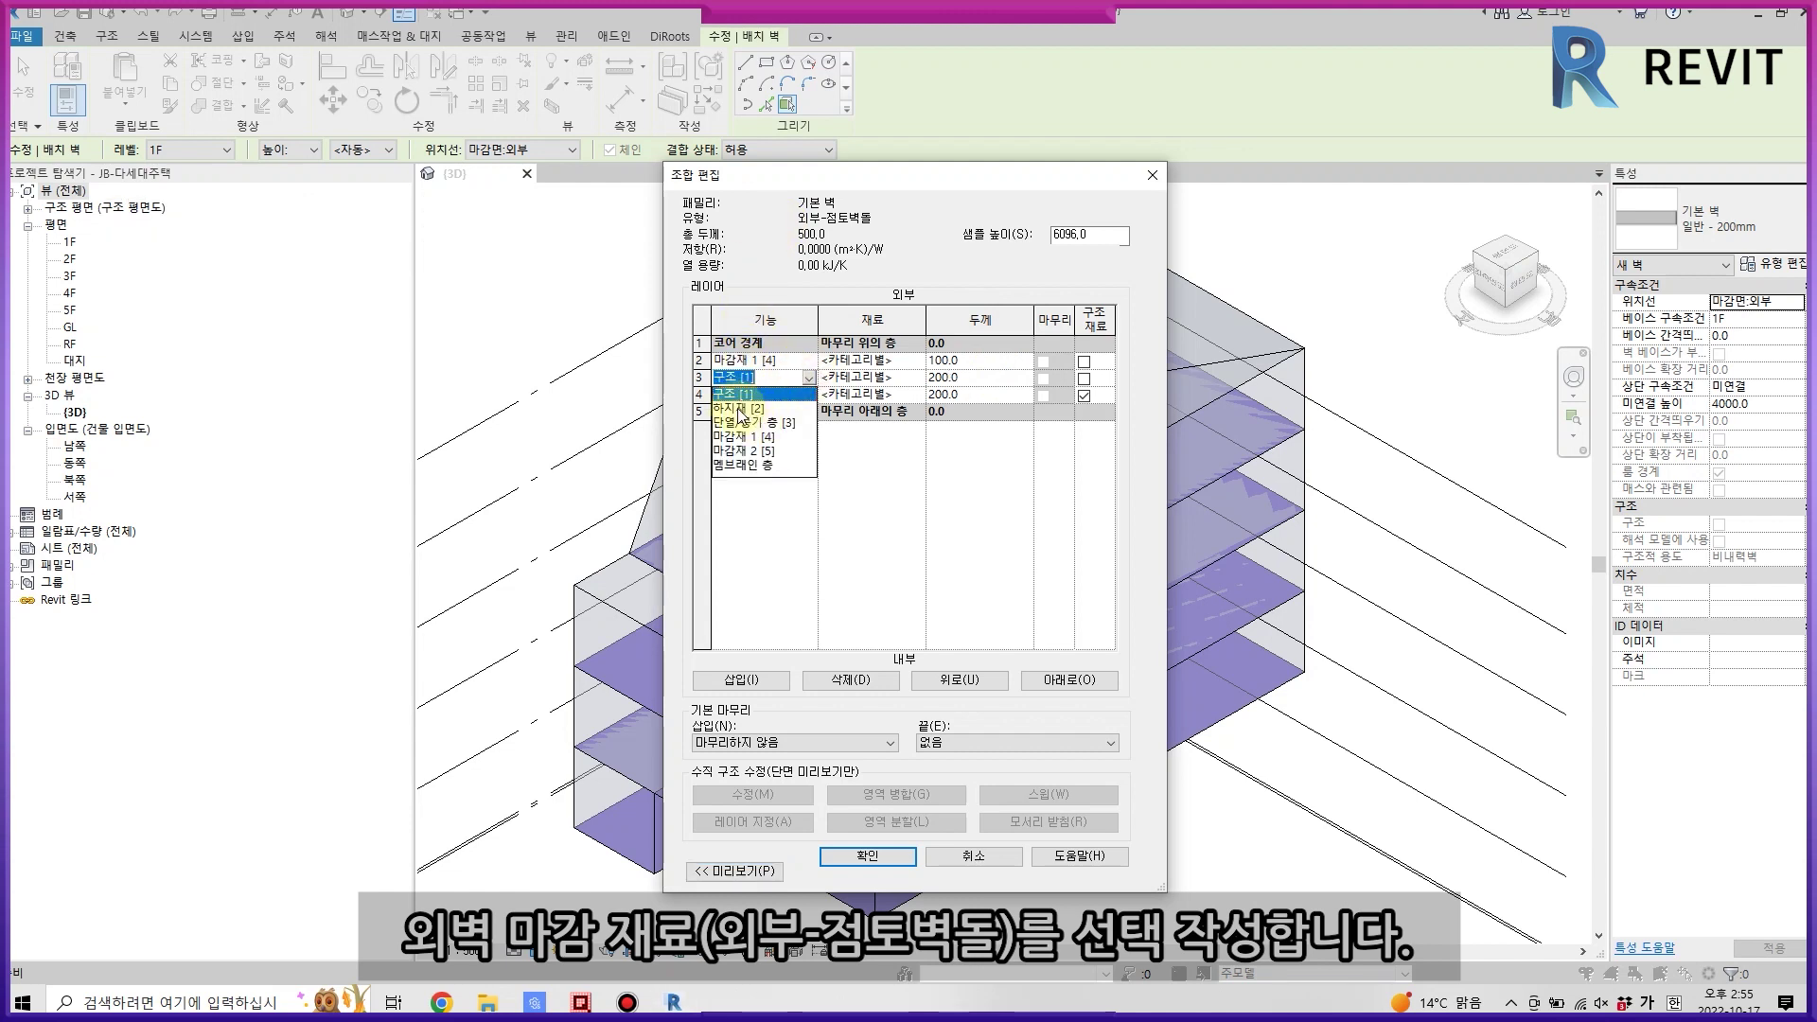
{"action": "left_click", "coordinate": [742, 409]}
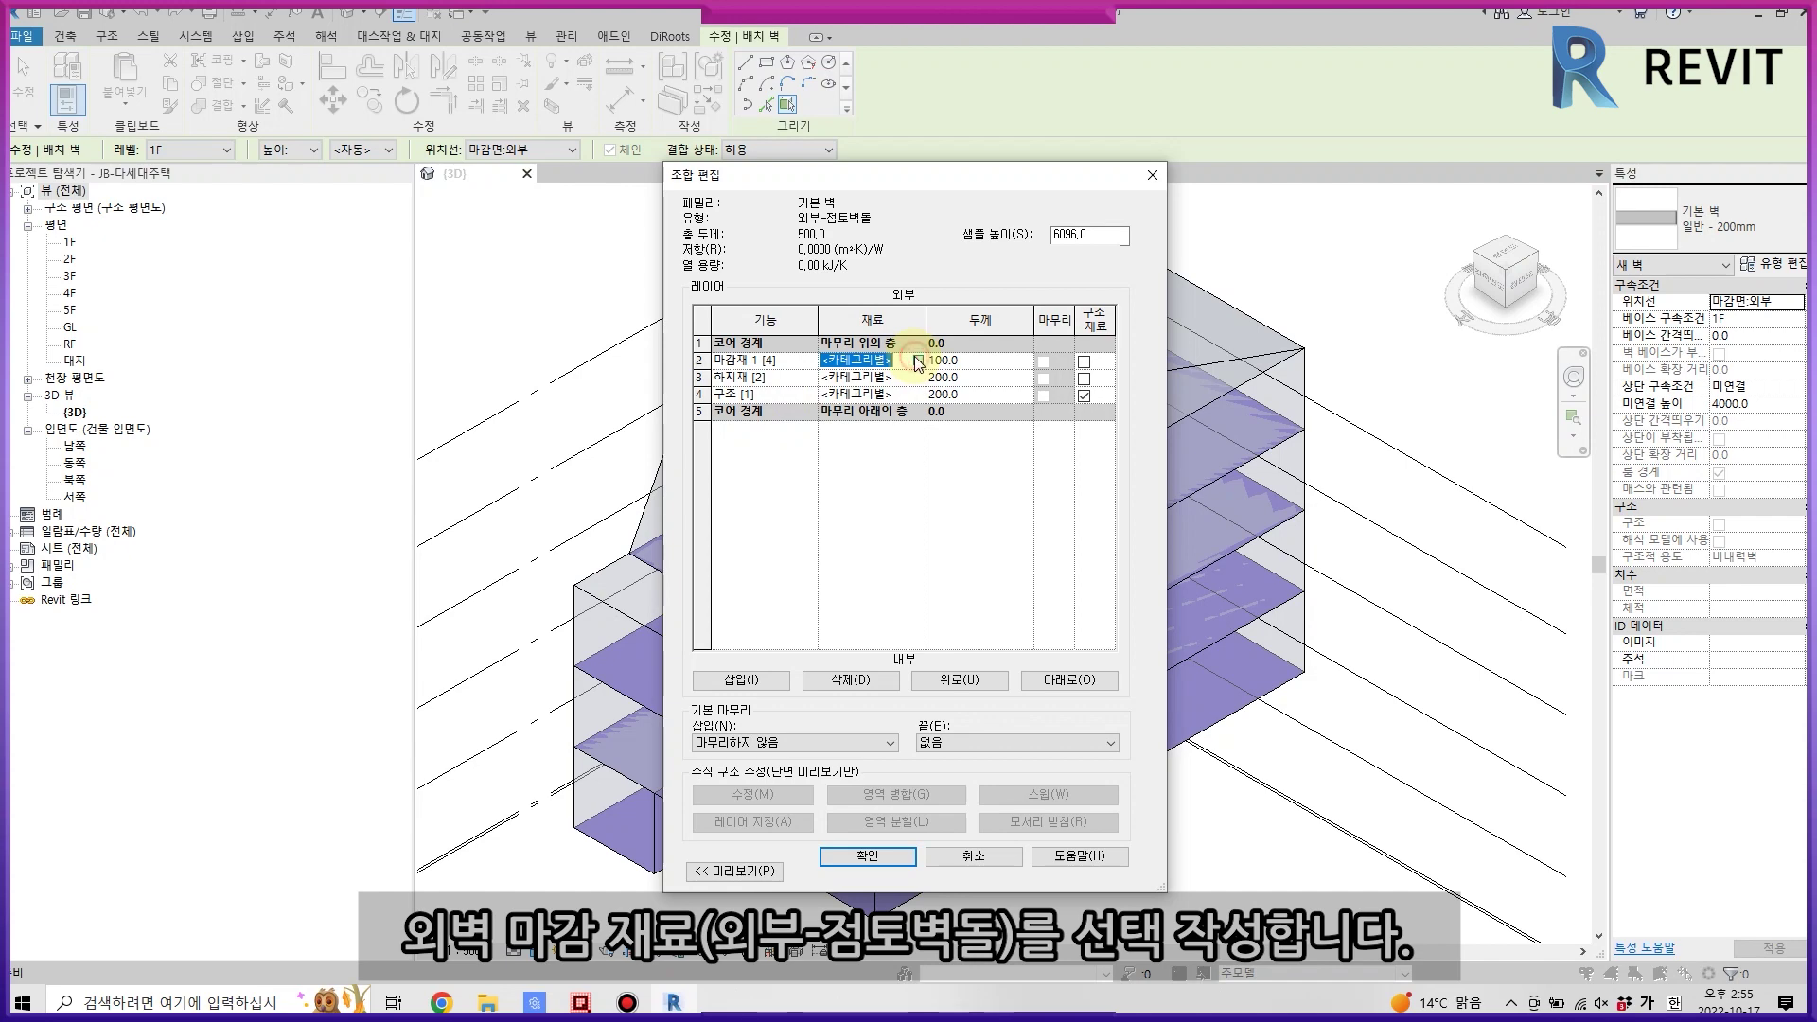
{"action": "left_click", "coordinate": [918, 361]}
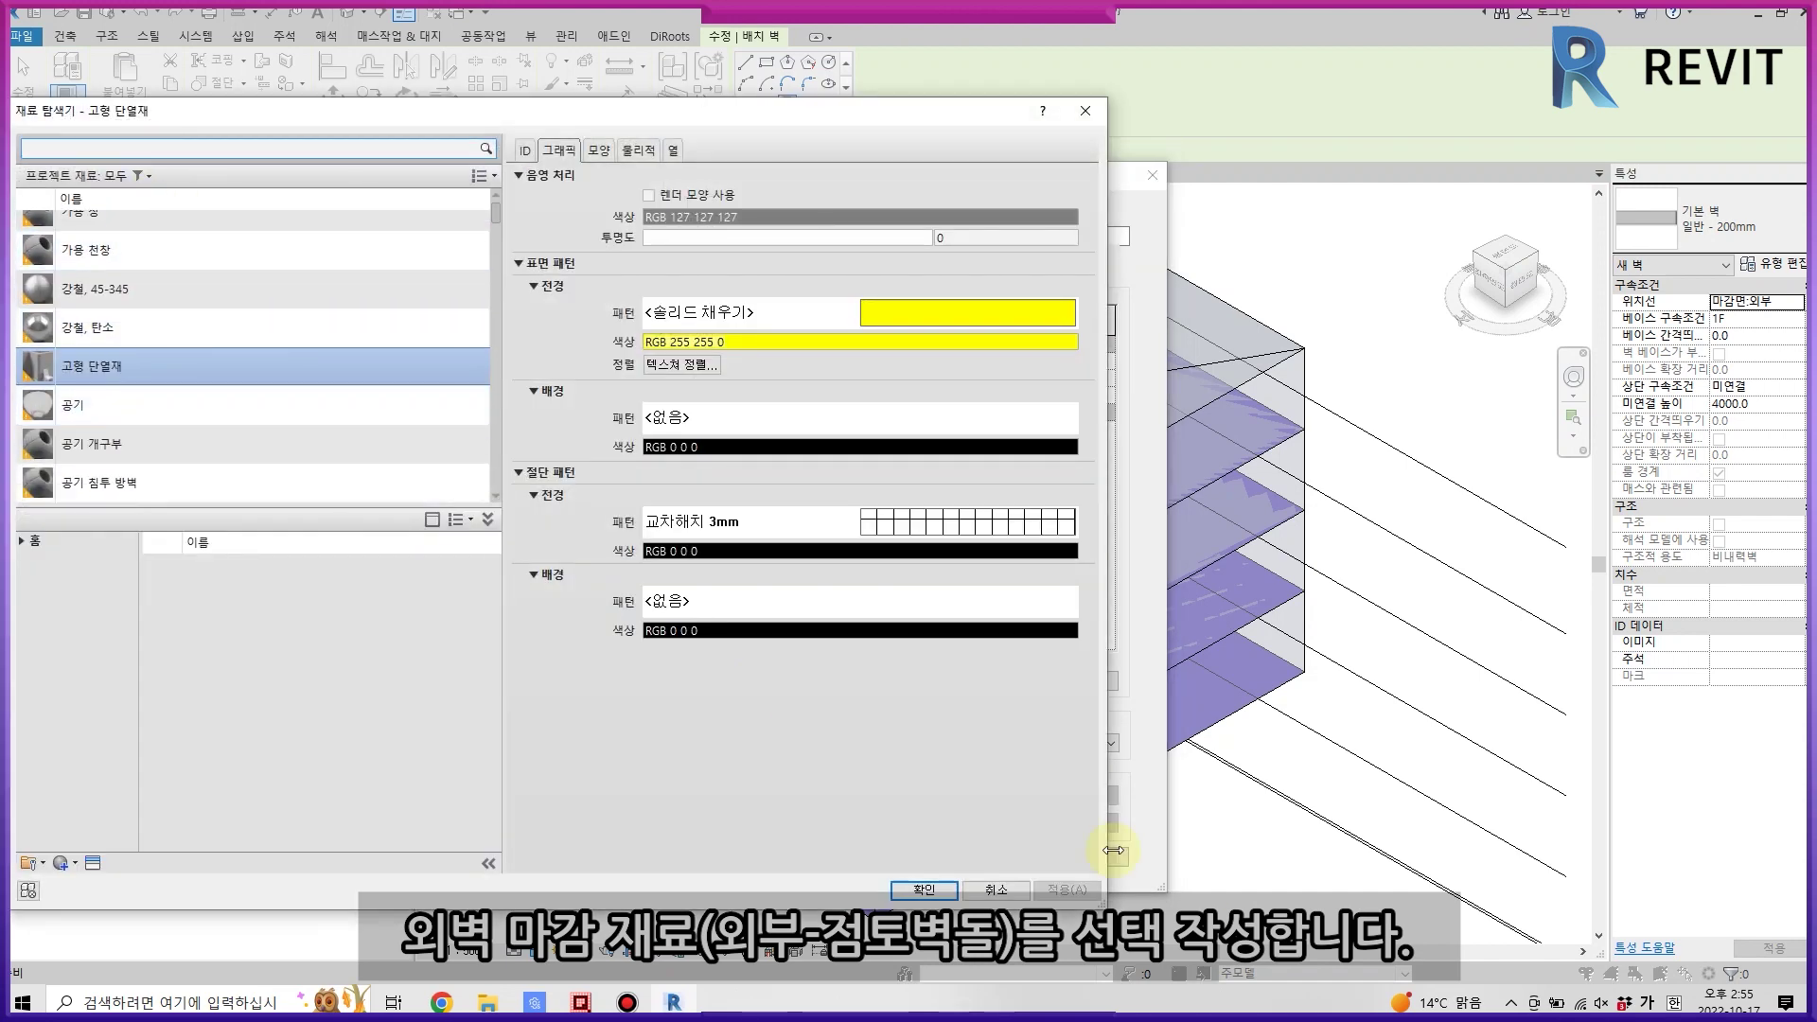
- Assign 고형 단열재 to the 하지재 layer and 벽돌, 공통 to the finish layer
{"action": "left_click", "coordinate": [996, 890]}
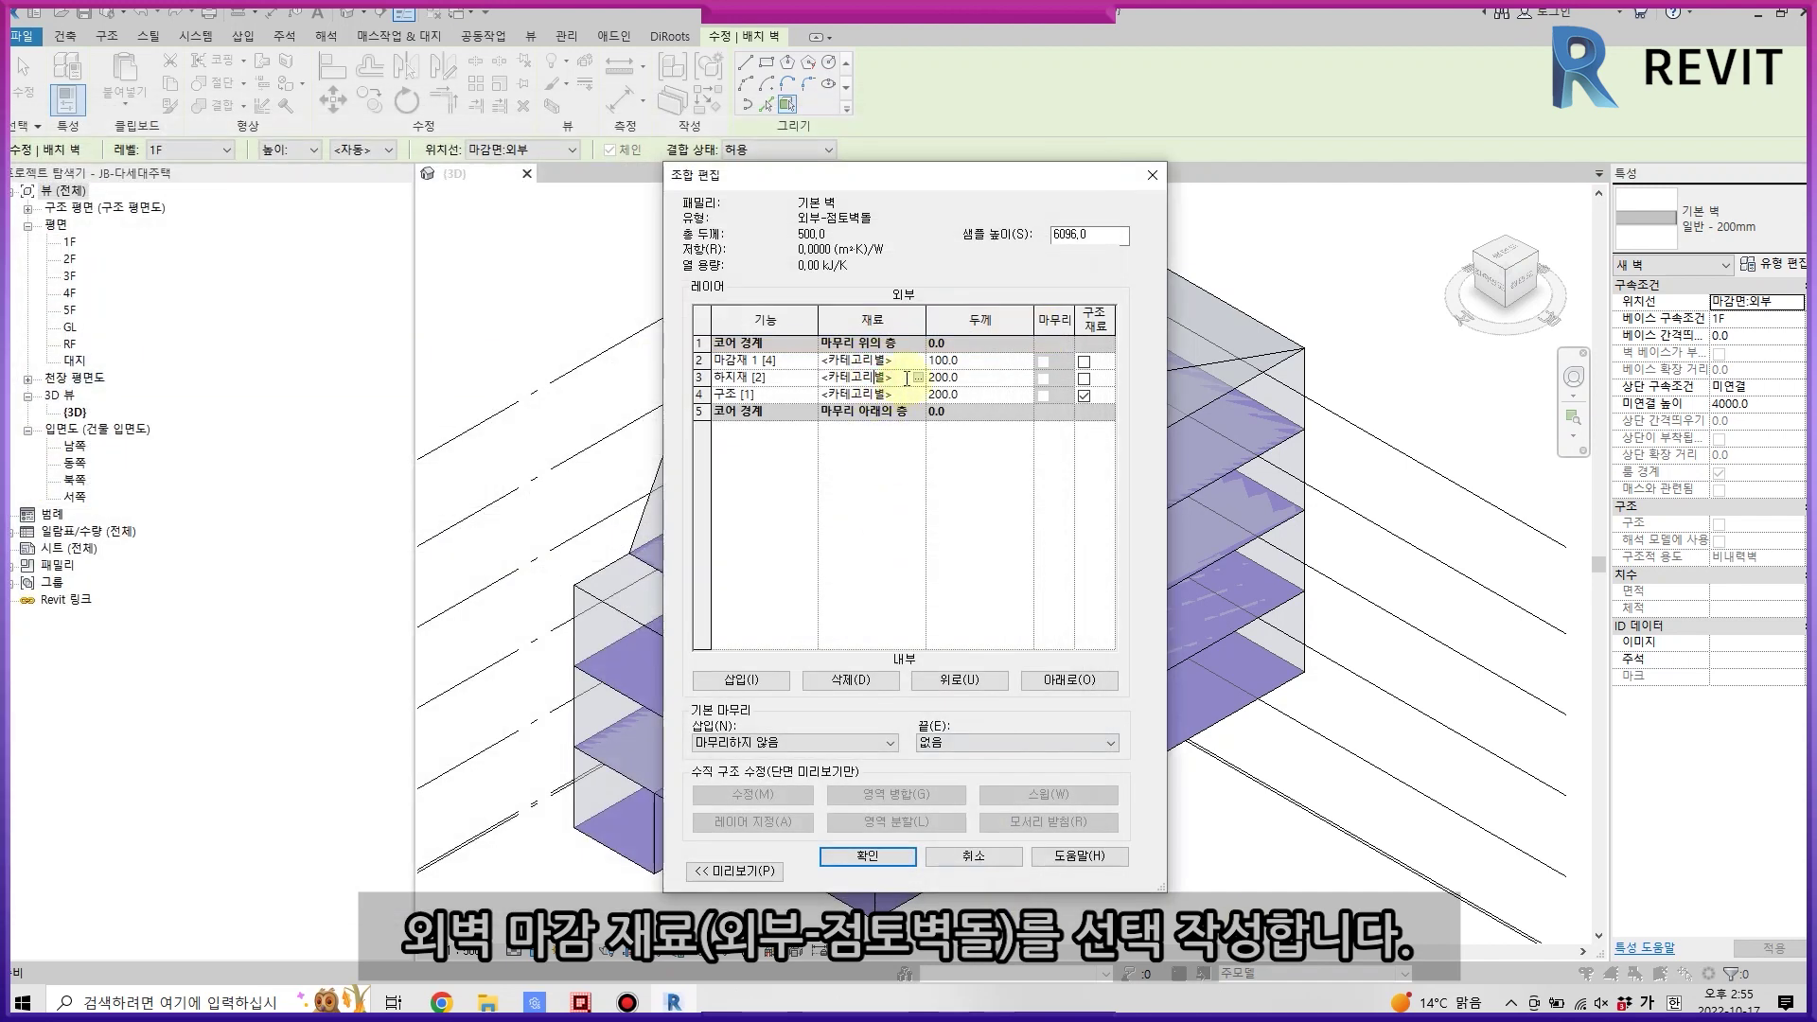
{"action": "left_click", "coordinate": [924, 381]}
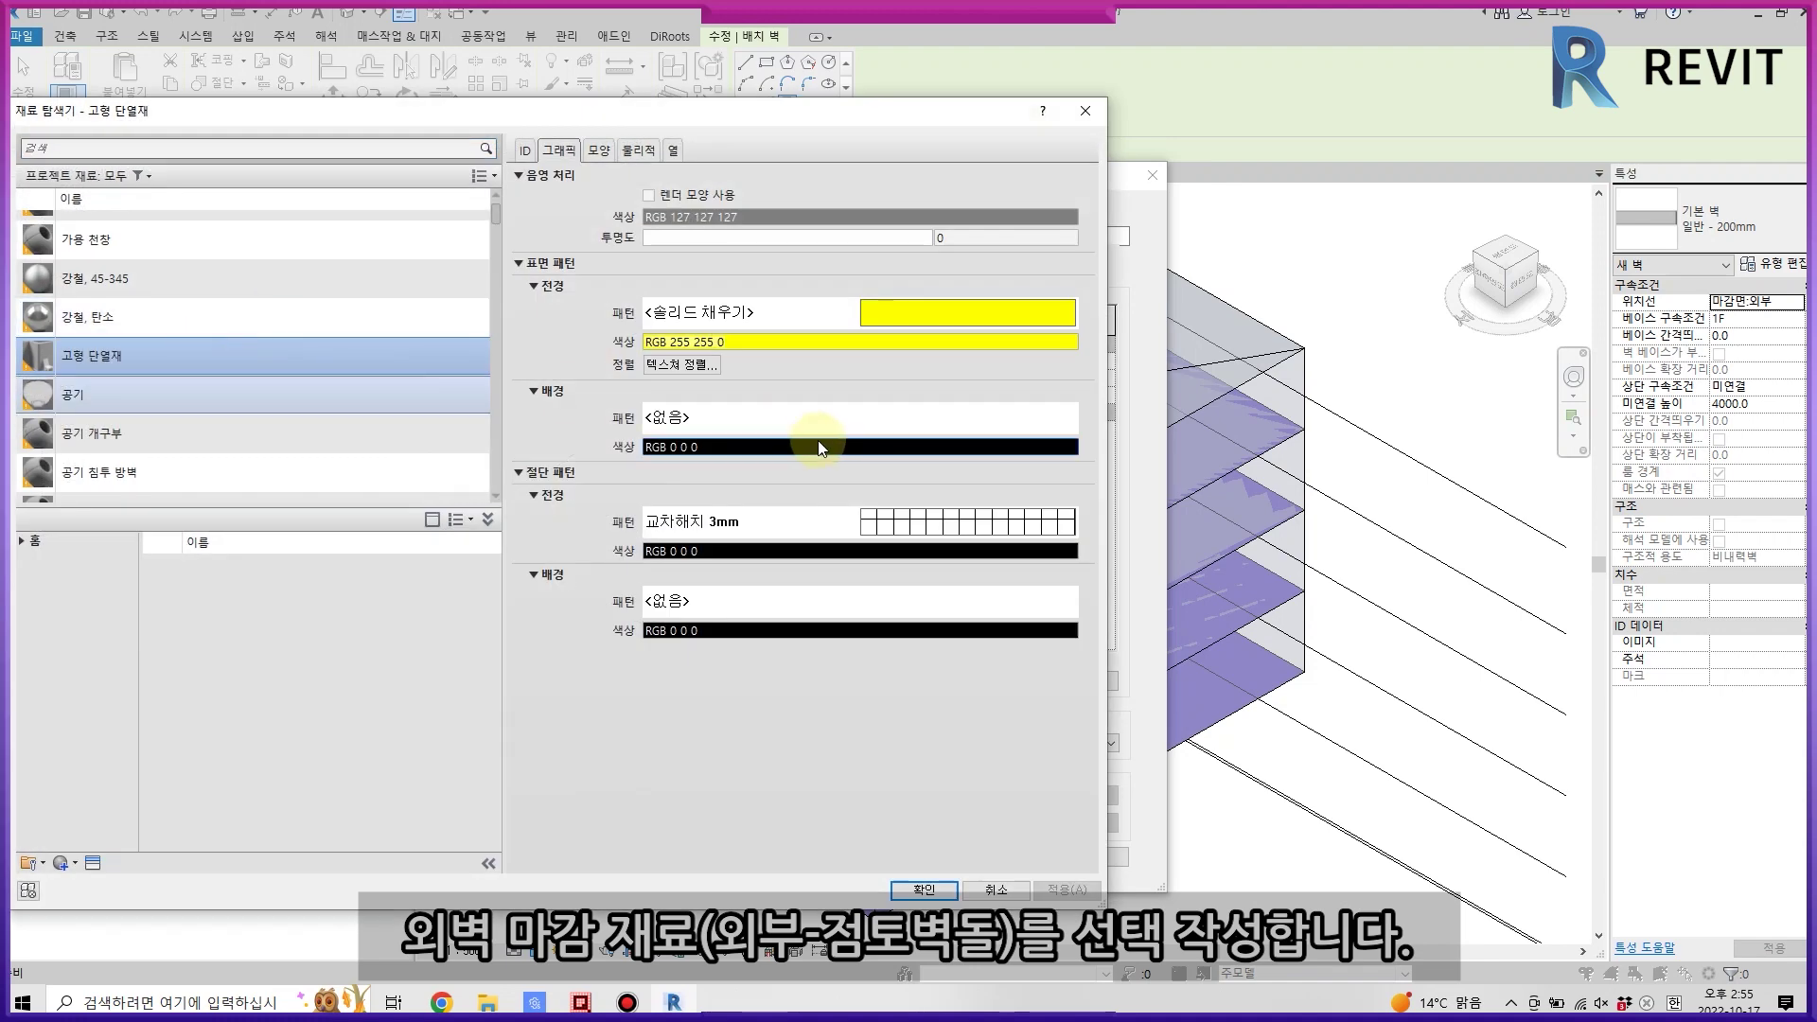
{"action": "left_click", "coordinate": [923, 890]}
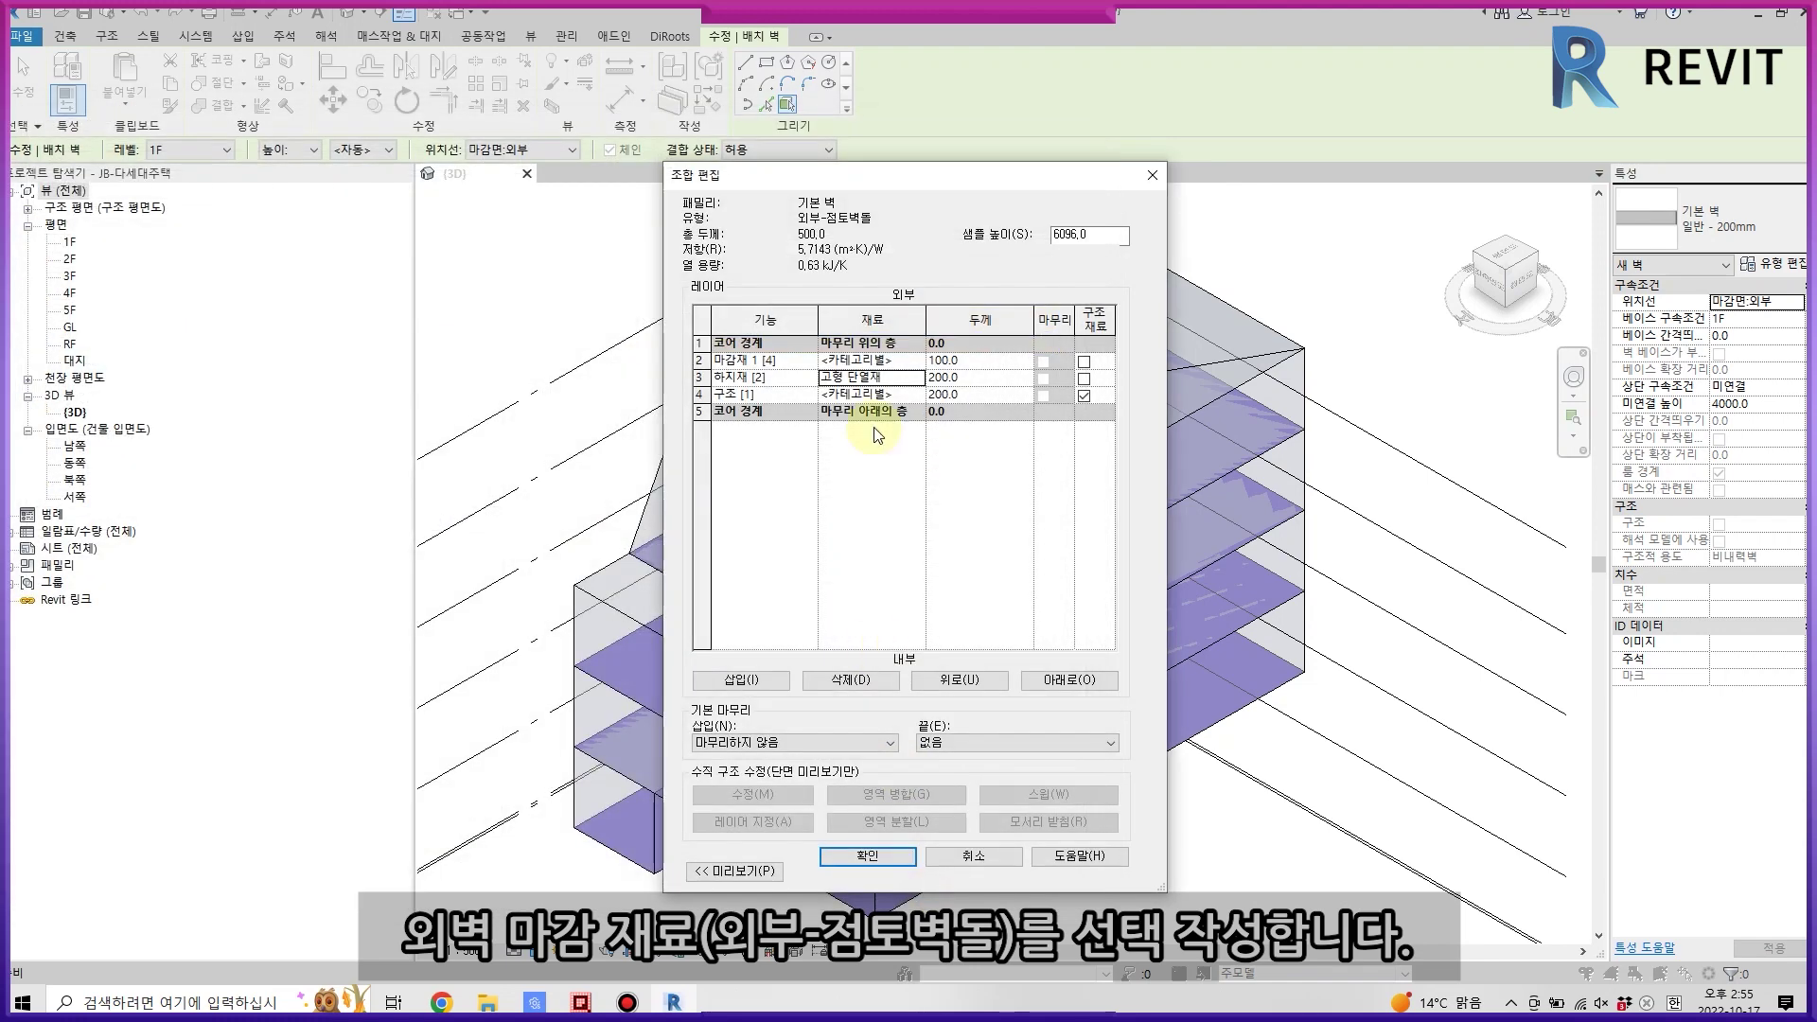
{"action": "left_click", "coordinate": [918, 376]}
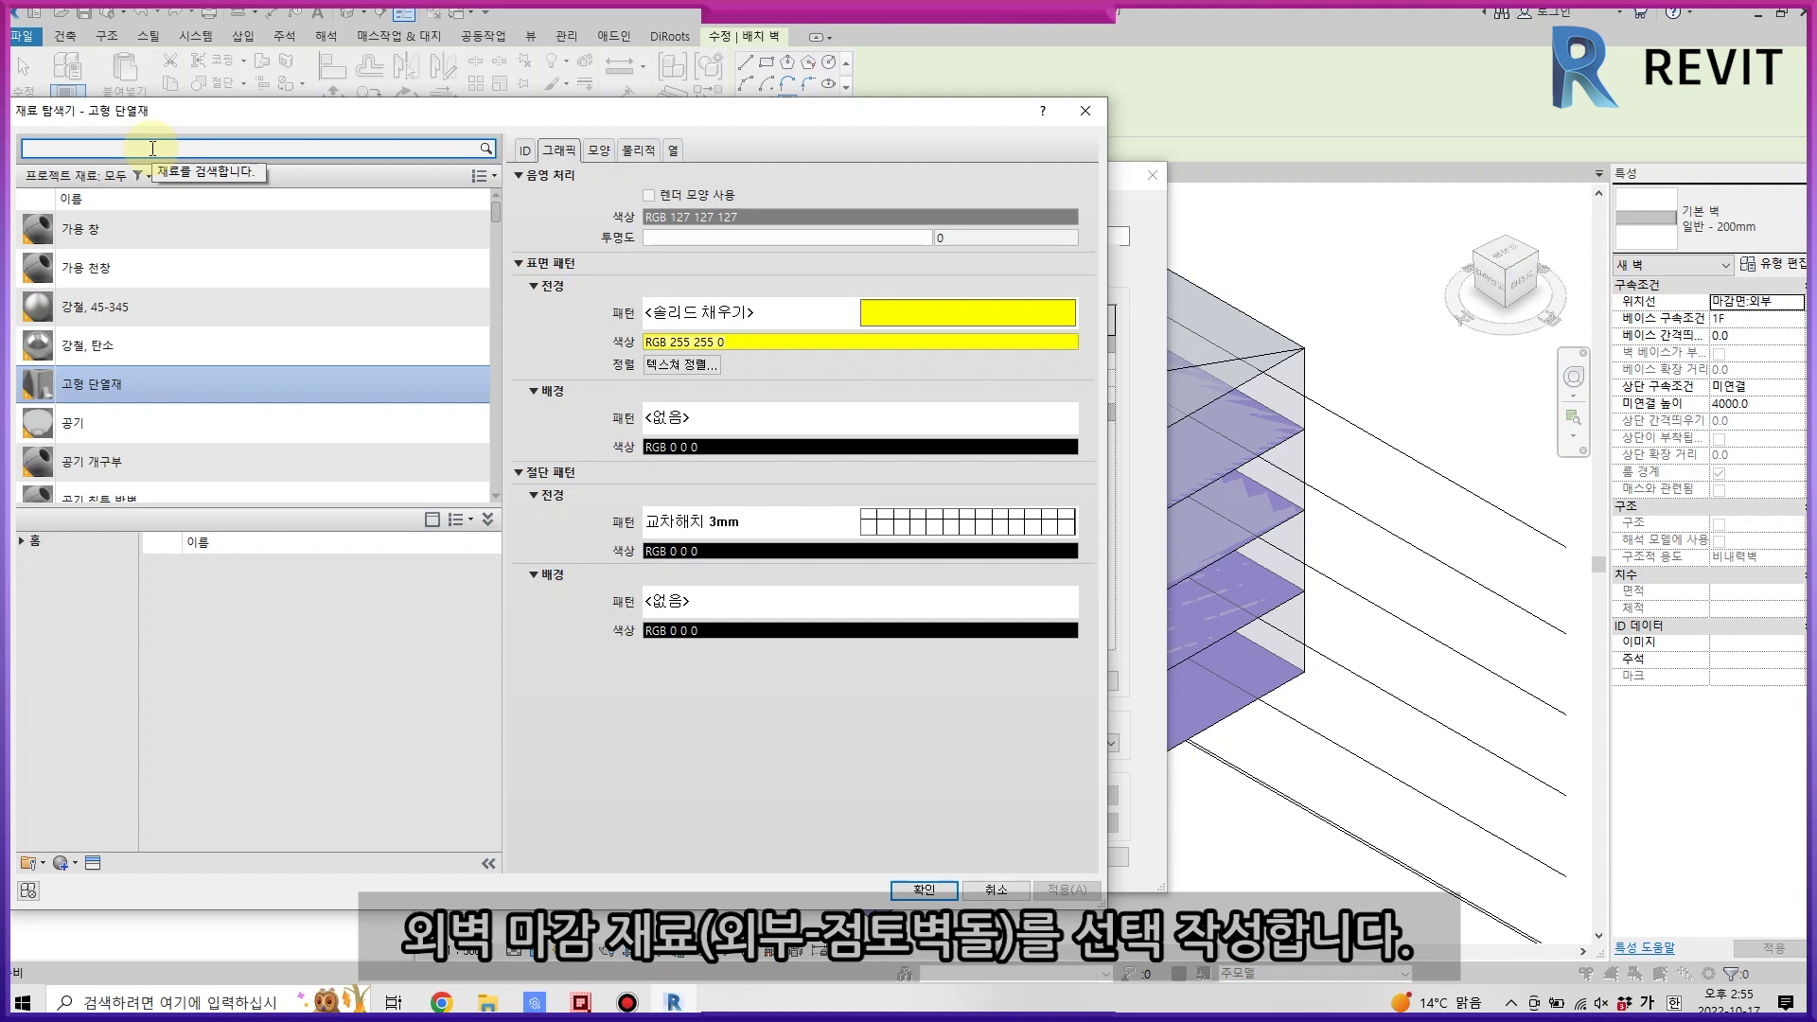
{"action": "type", "text": "벽ㄷ"}
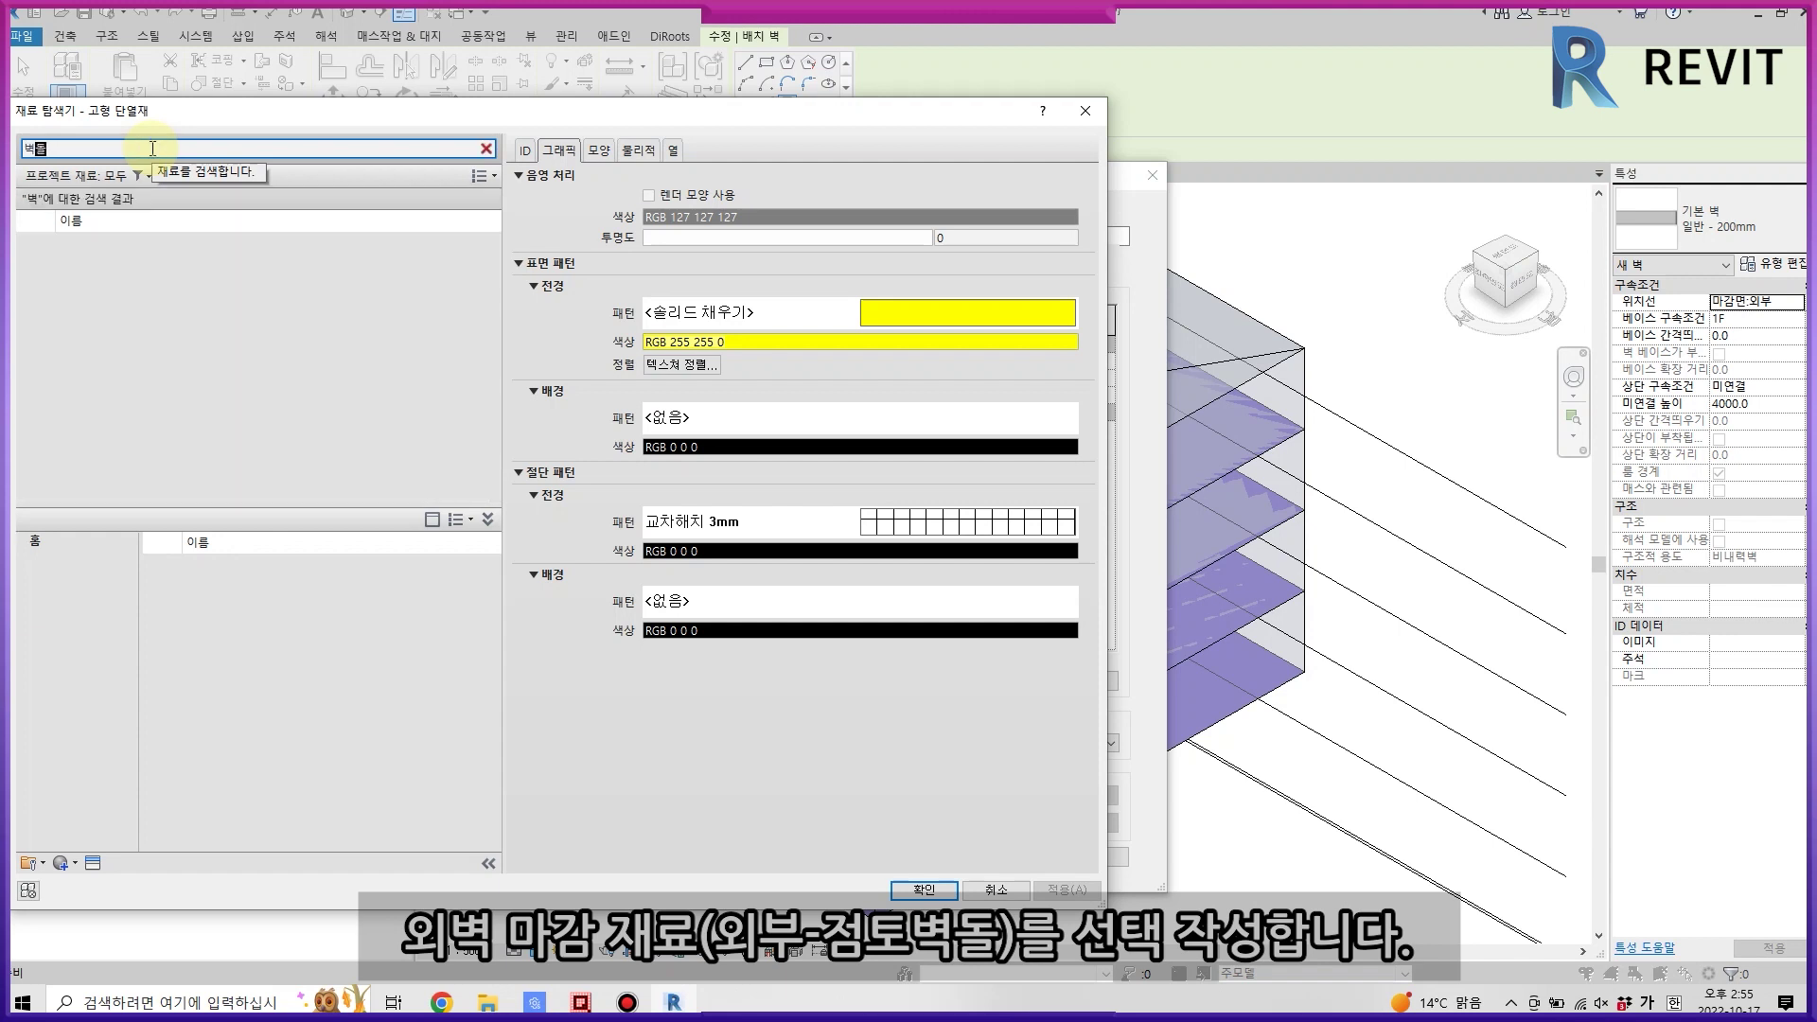
{"action": "type", "text": "돌"}
{"action": "left_click", "coordinate": [293, 363]}
{"action": "left_click", "coordinate": [159, 263]}
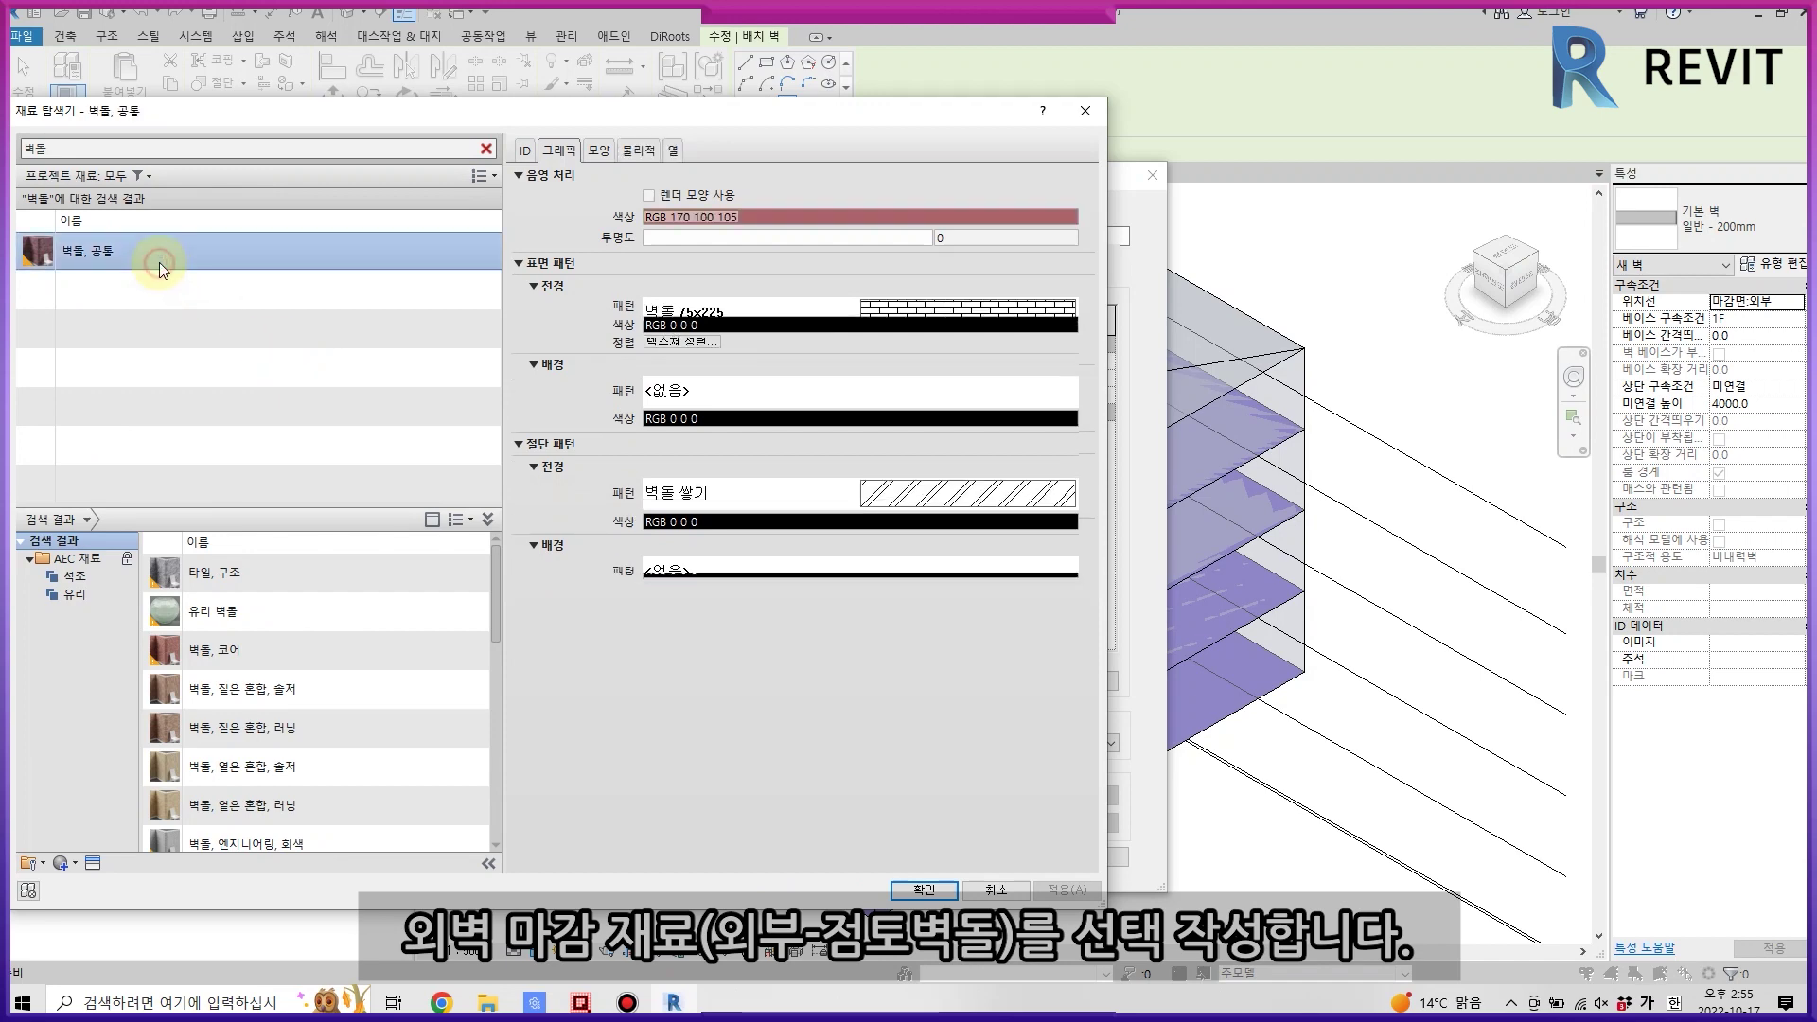
{"action": "left_click", "coordinate": [924, 889]}
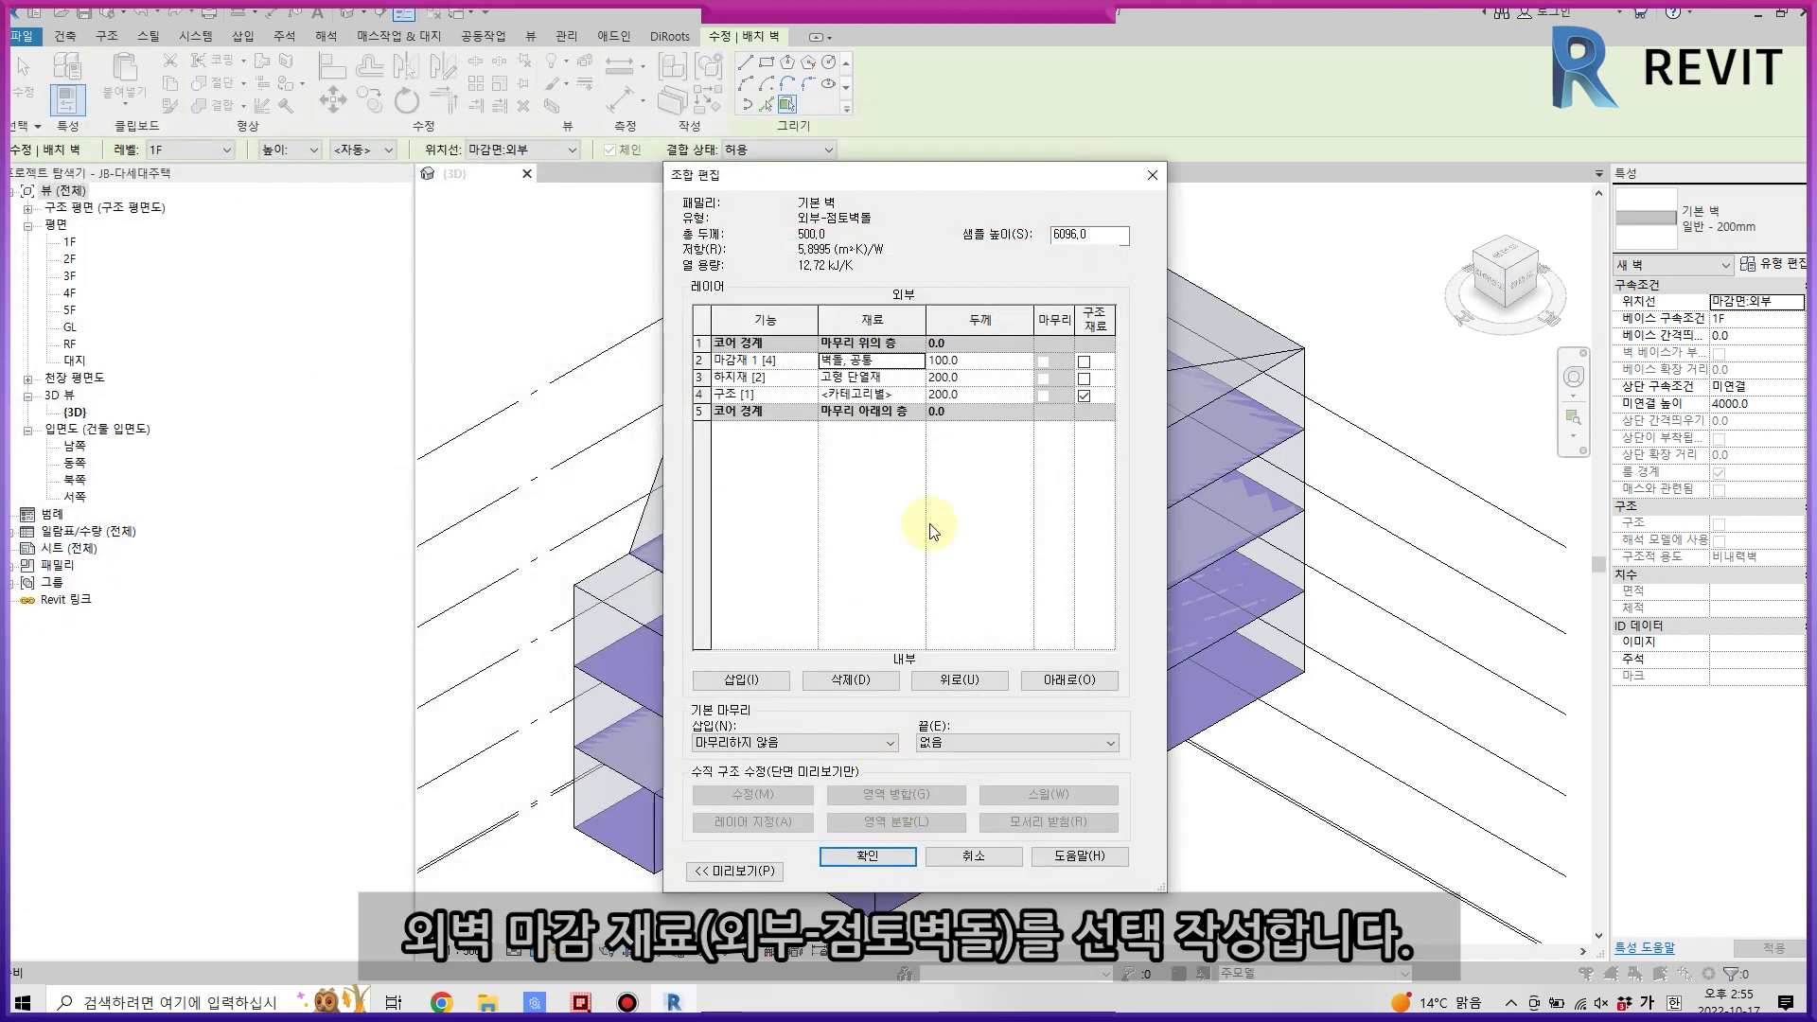
- Move the brick and insulation layers above the core boundary and save the wall type
{"action": "left_click", "coordinate": [702, 361]}
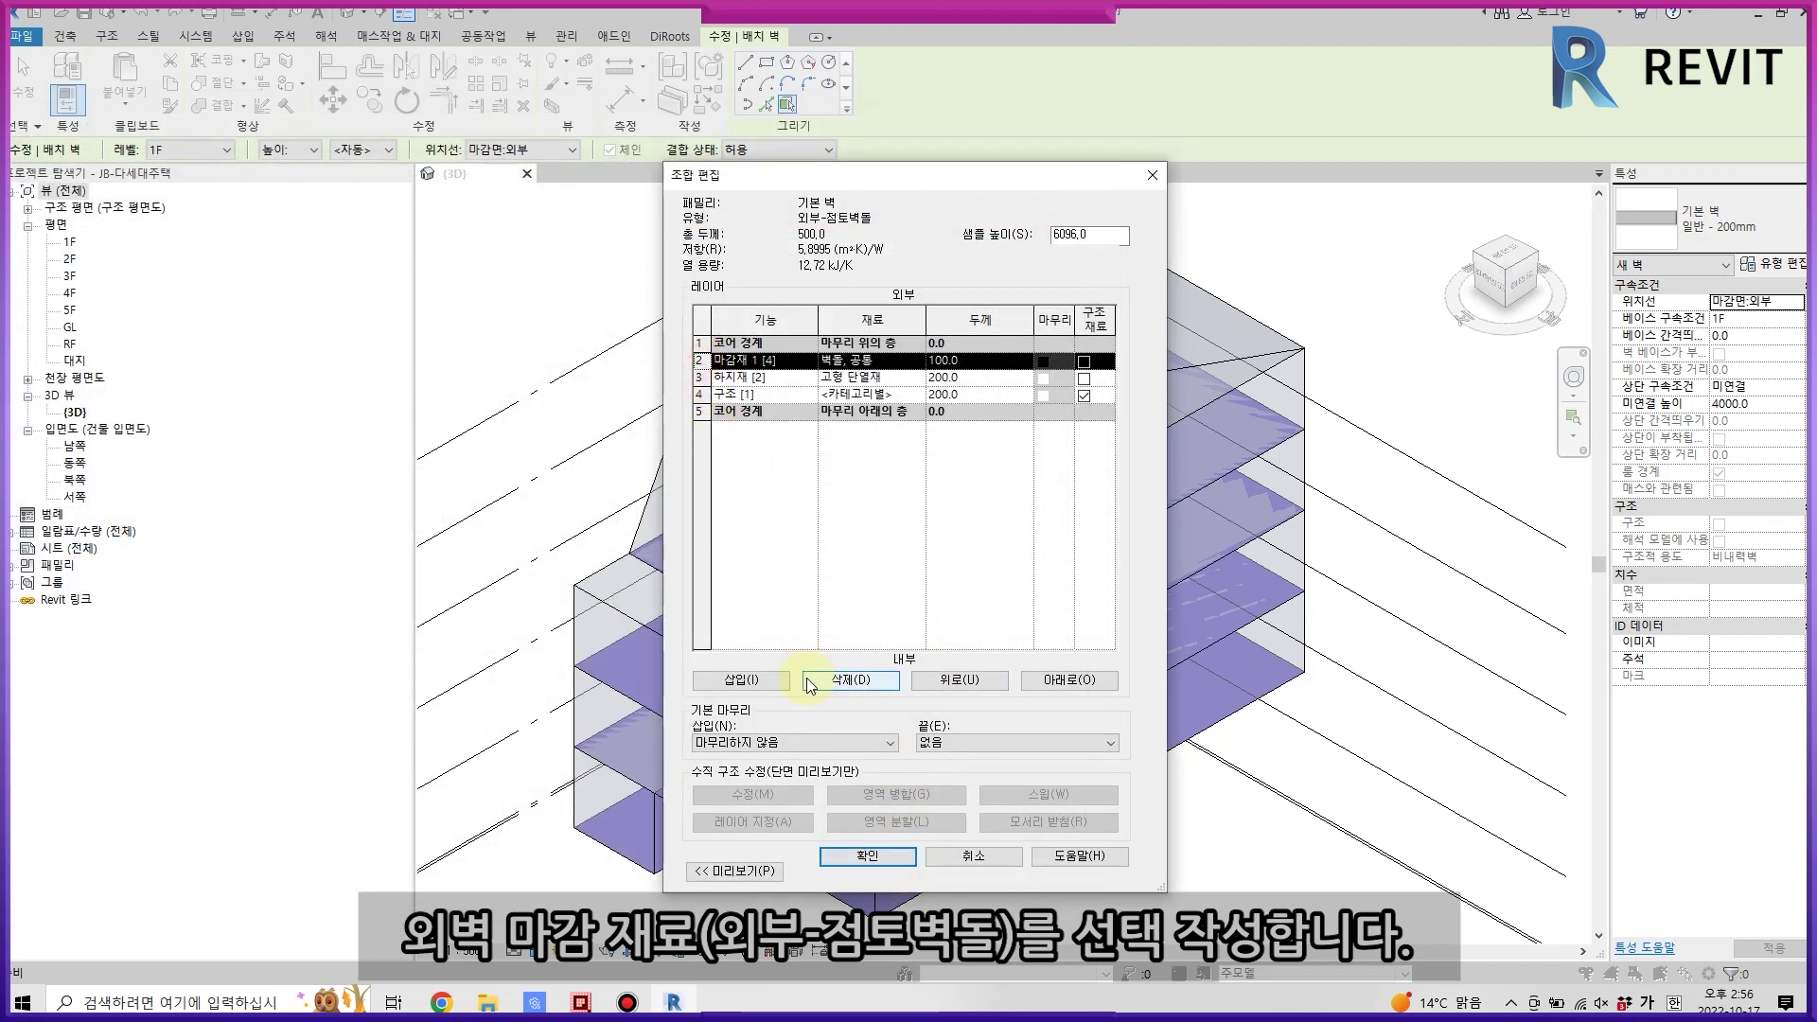
{"action": "left_click", "coordinate": [959, 680]}
{"action": "left_click", "coordinate": [701, 378]}
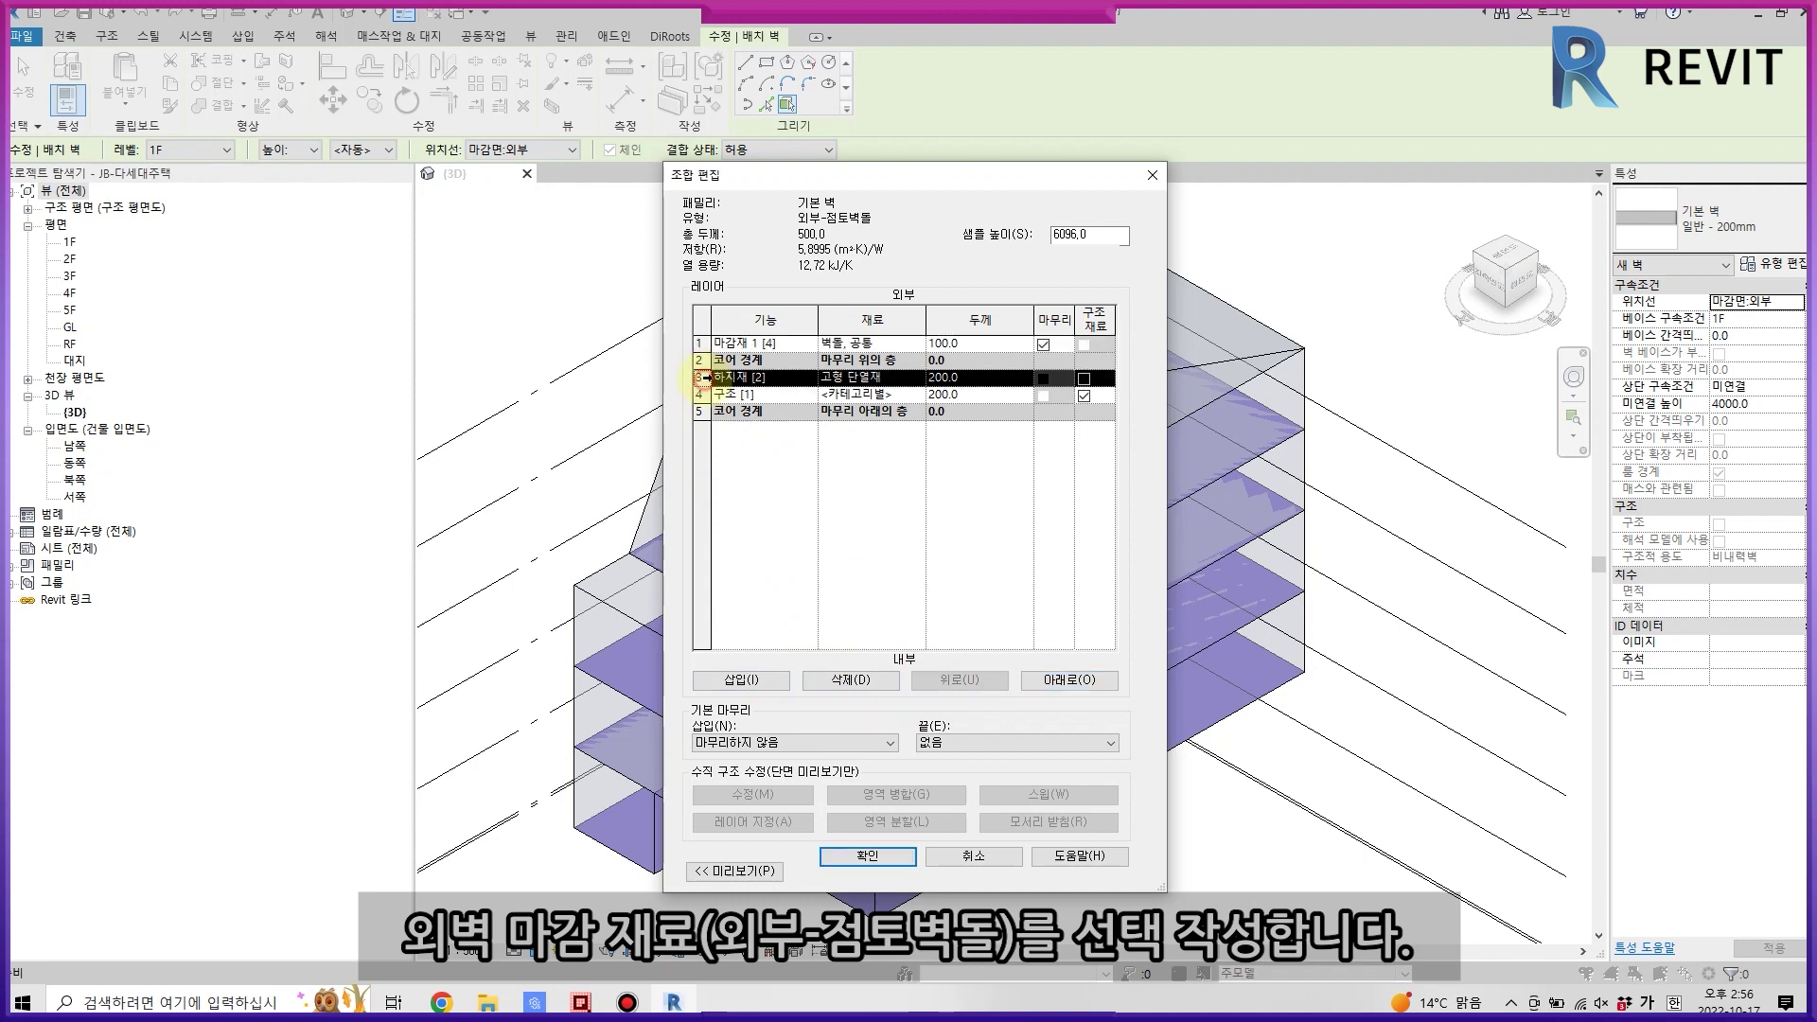
{"action": "left_click", "coordinate": [1001, 681]}
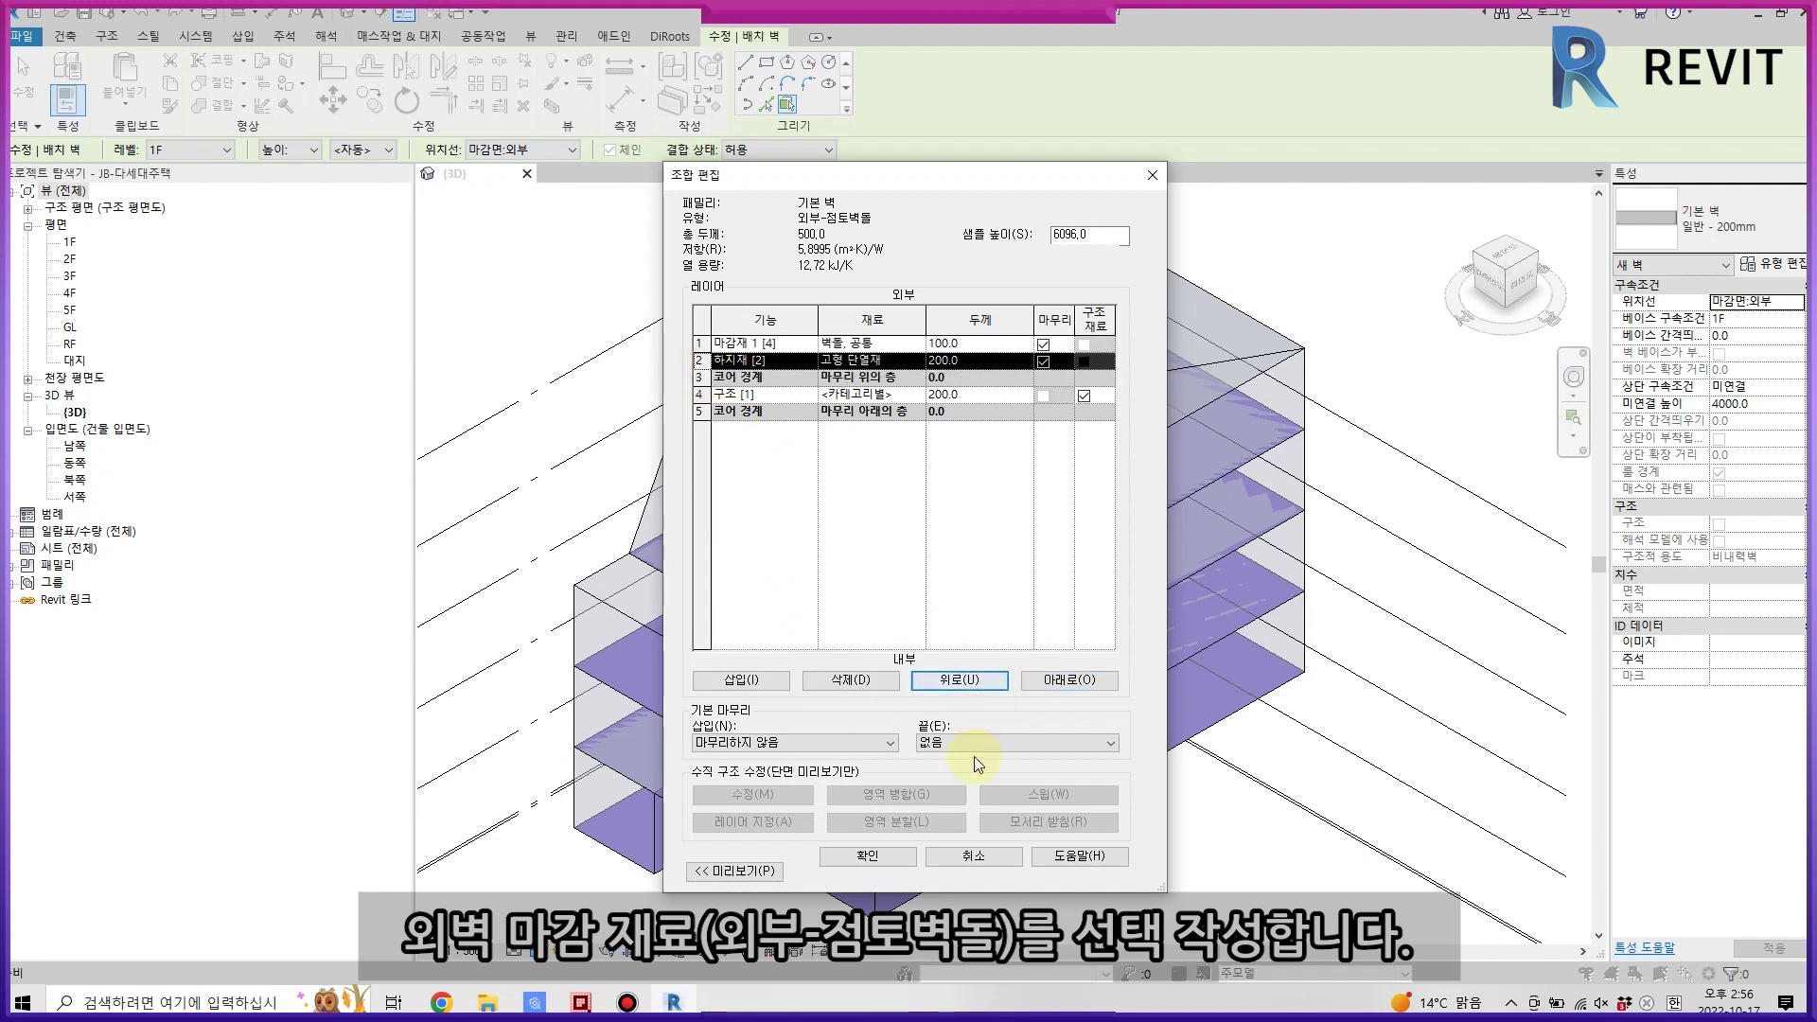
{"action": "left_click", "coordinate": [878, 861]}
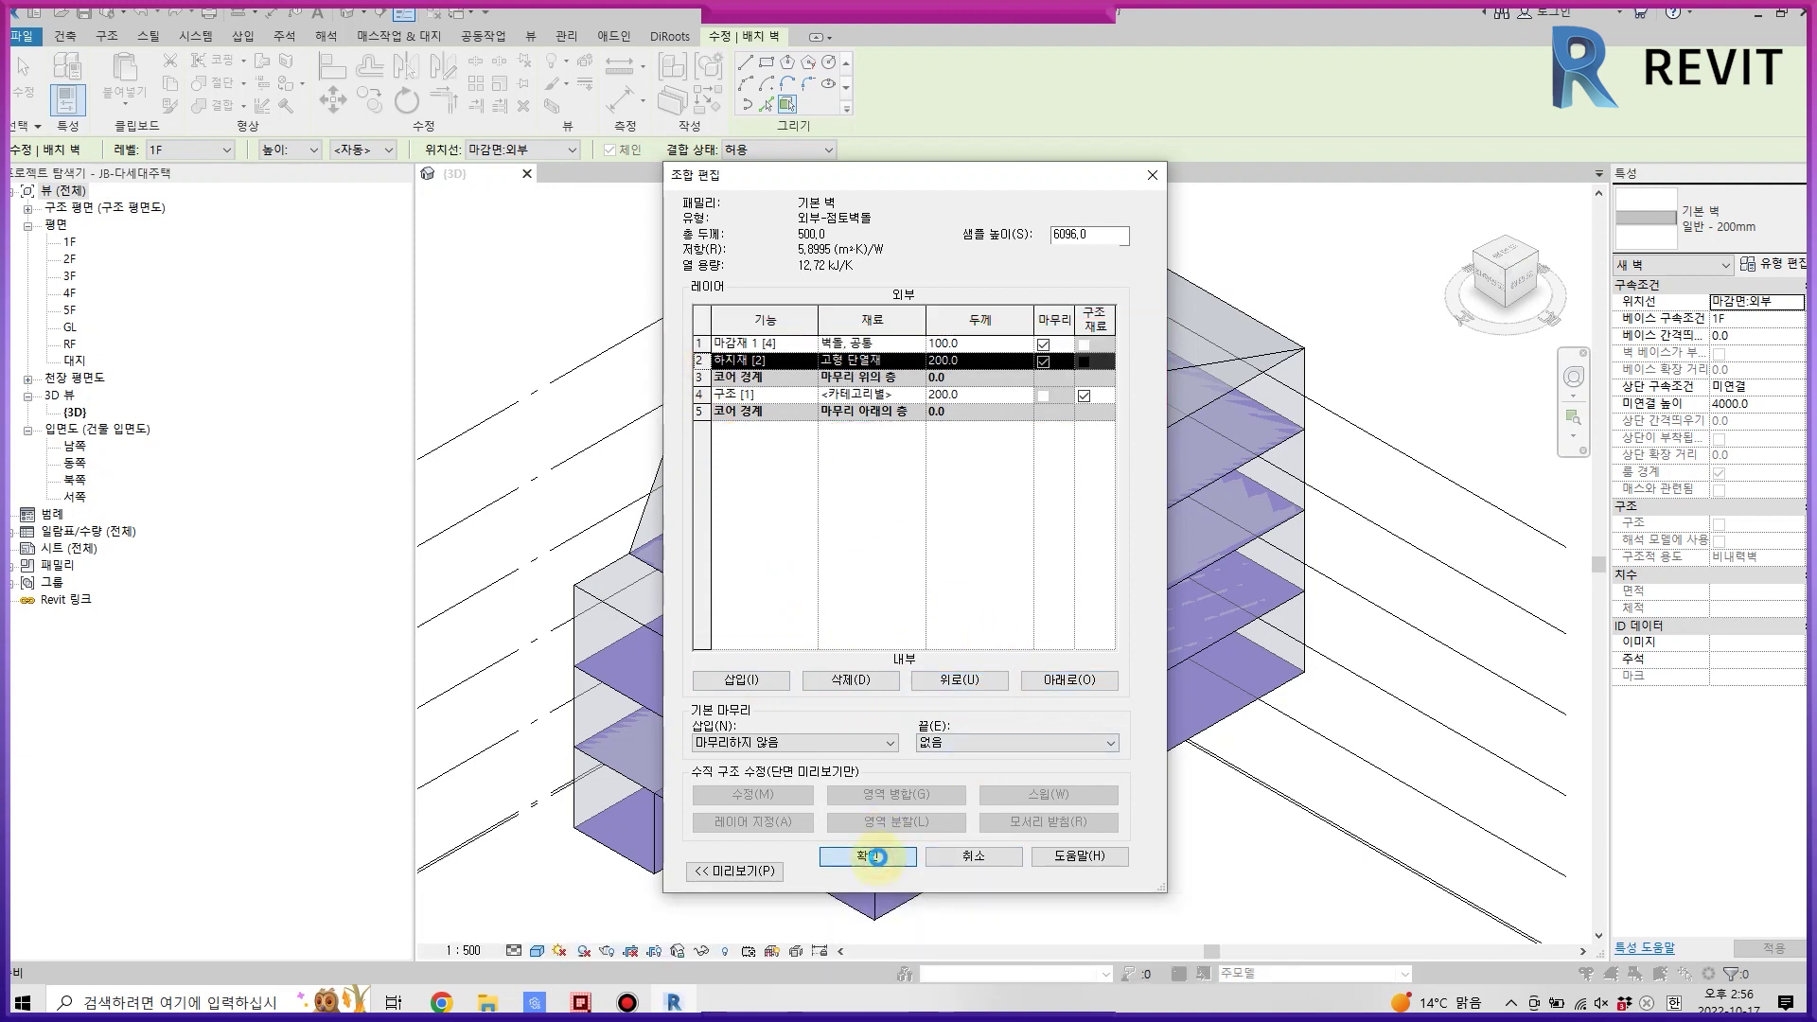
{"action": "left_click", "coordinate": [878, 861]}
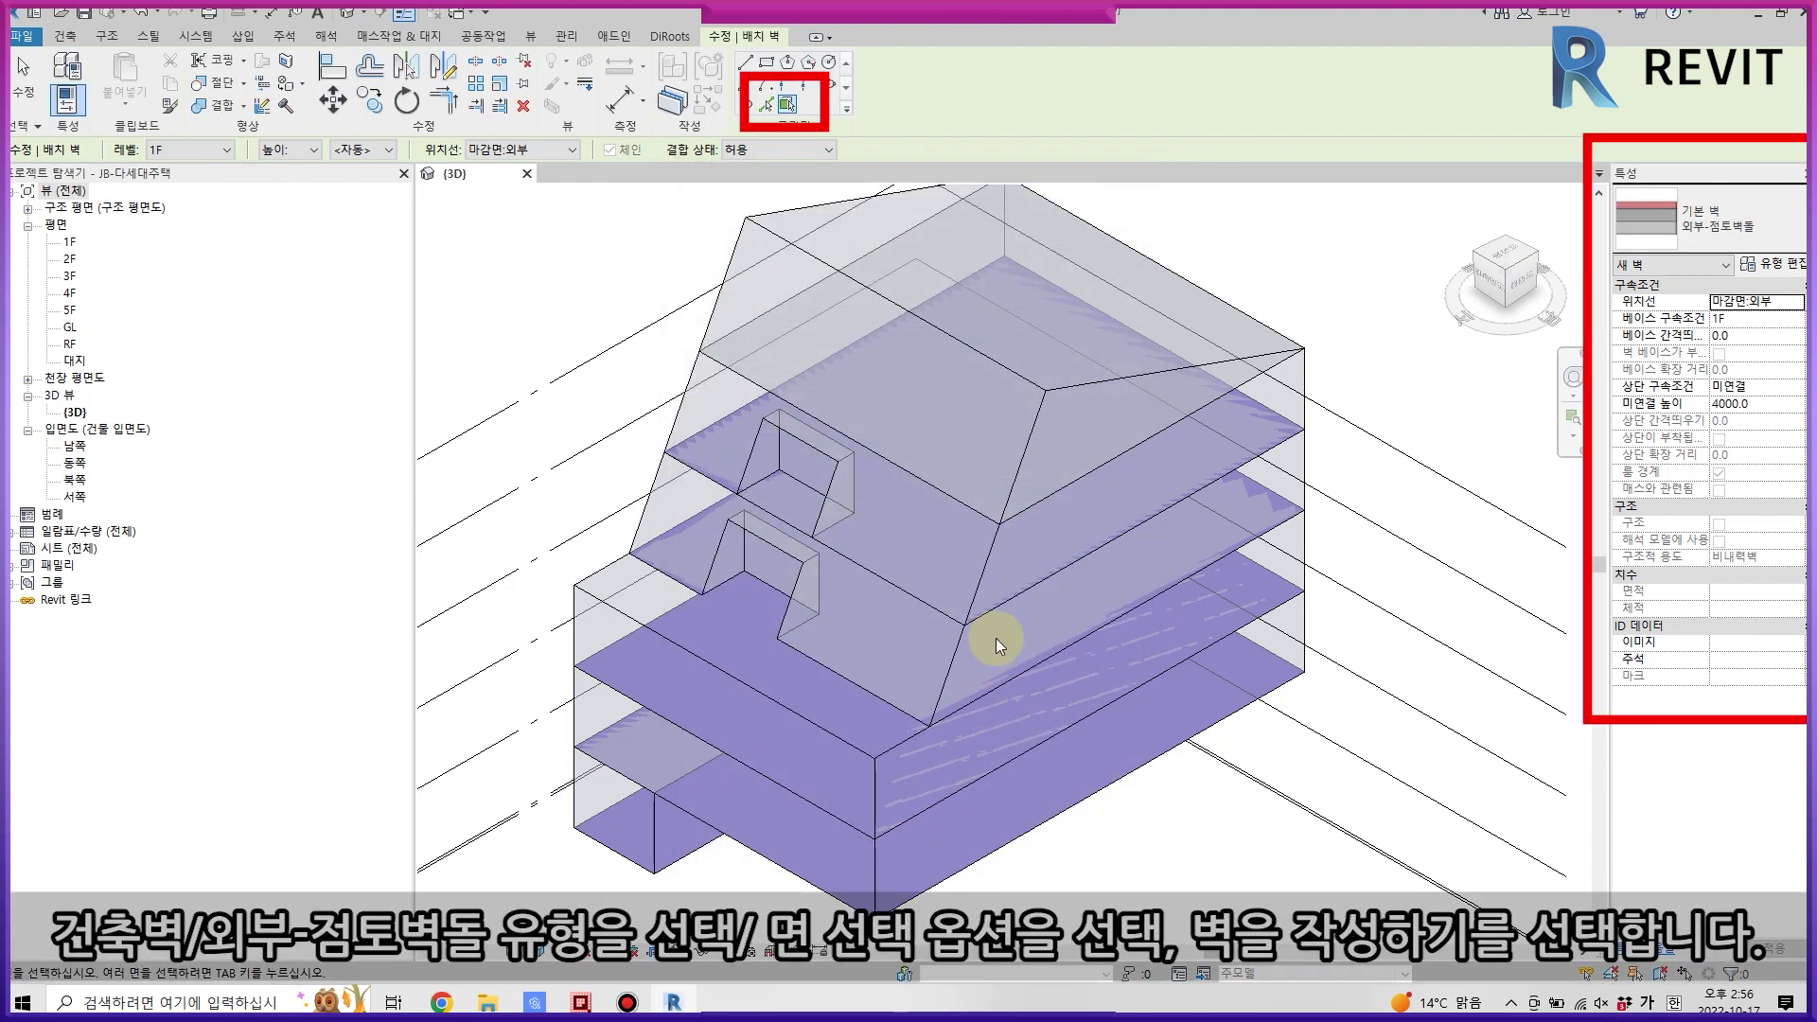
- Clad the sloped faces, including the notched one, and the front box faces with 외부-점토벽돌 walls
{"action": "left_click", "coordinate": [967, 656]}
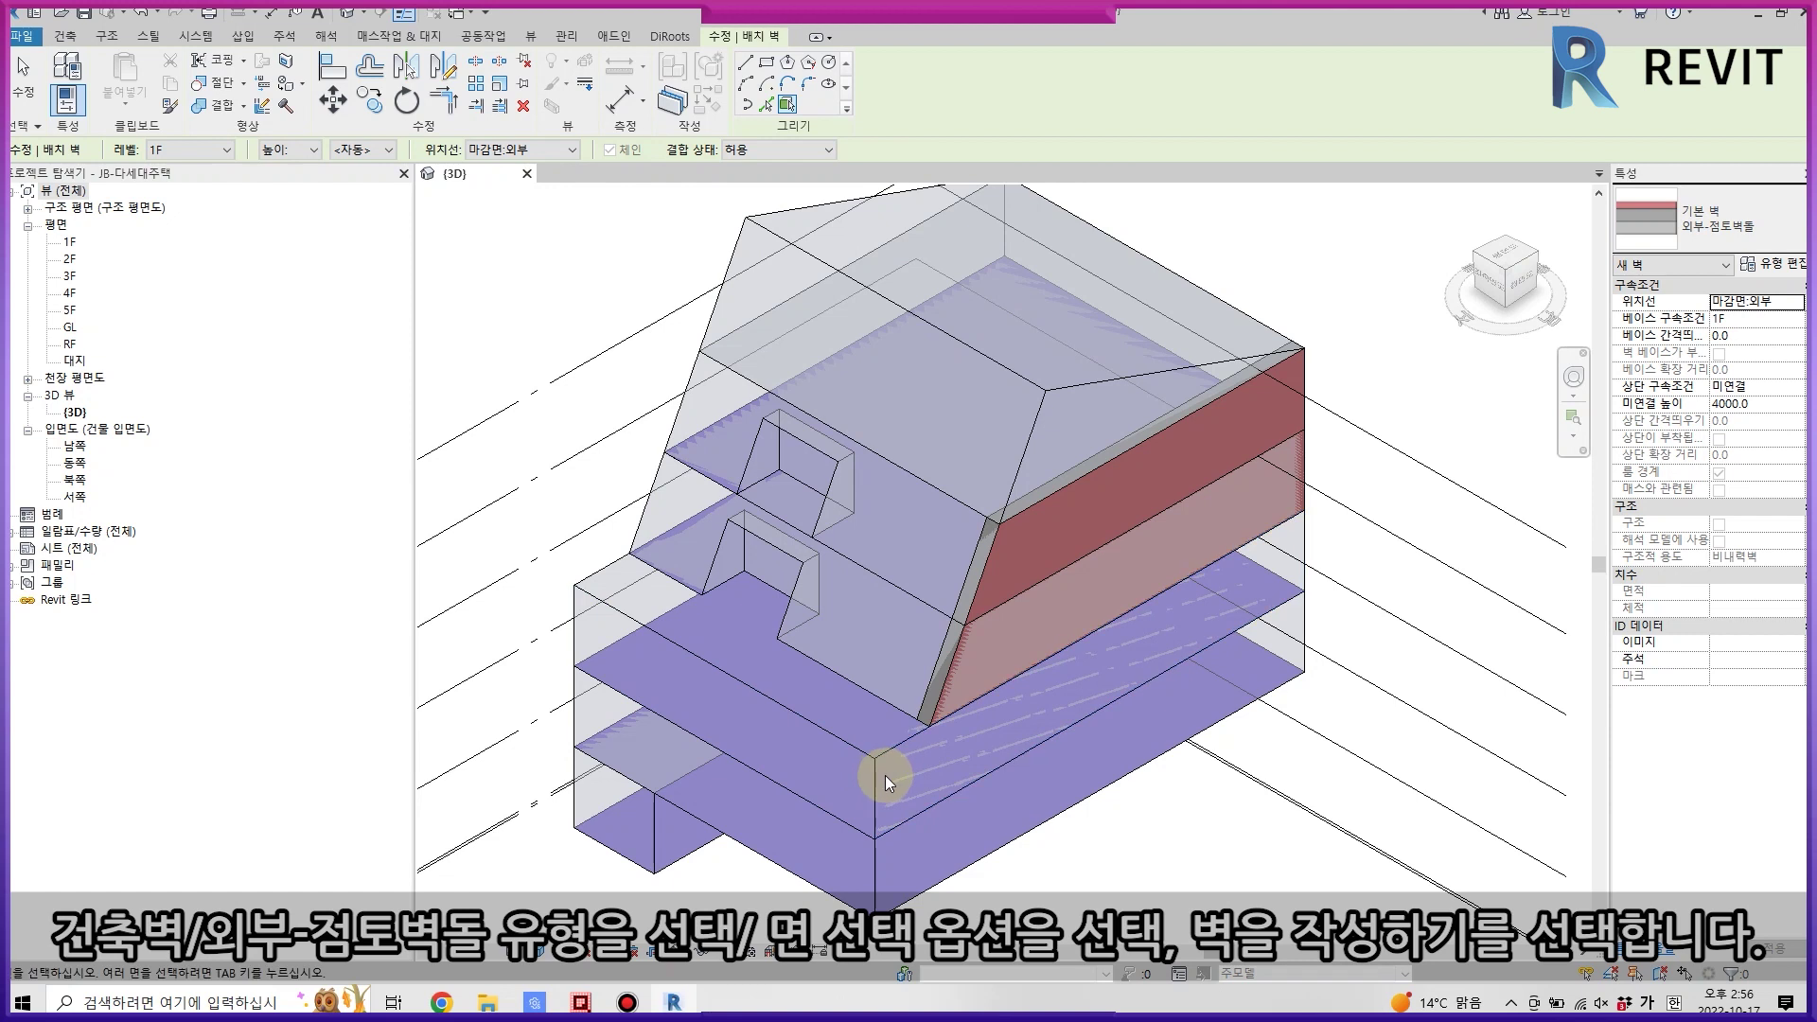
{"action": "left_click", "coordinate": [884, 775]}
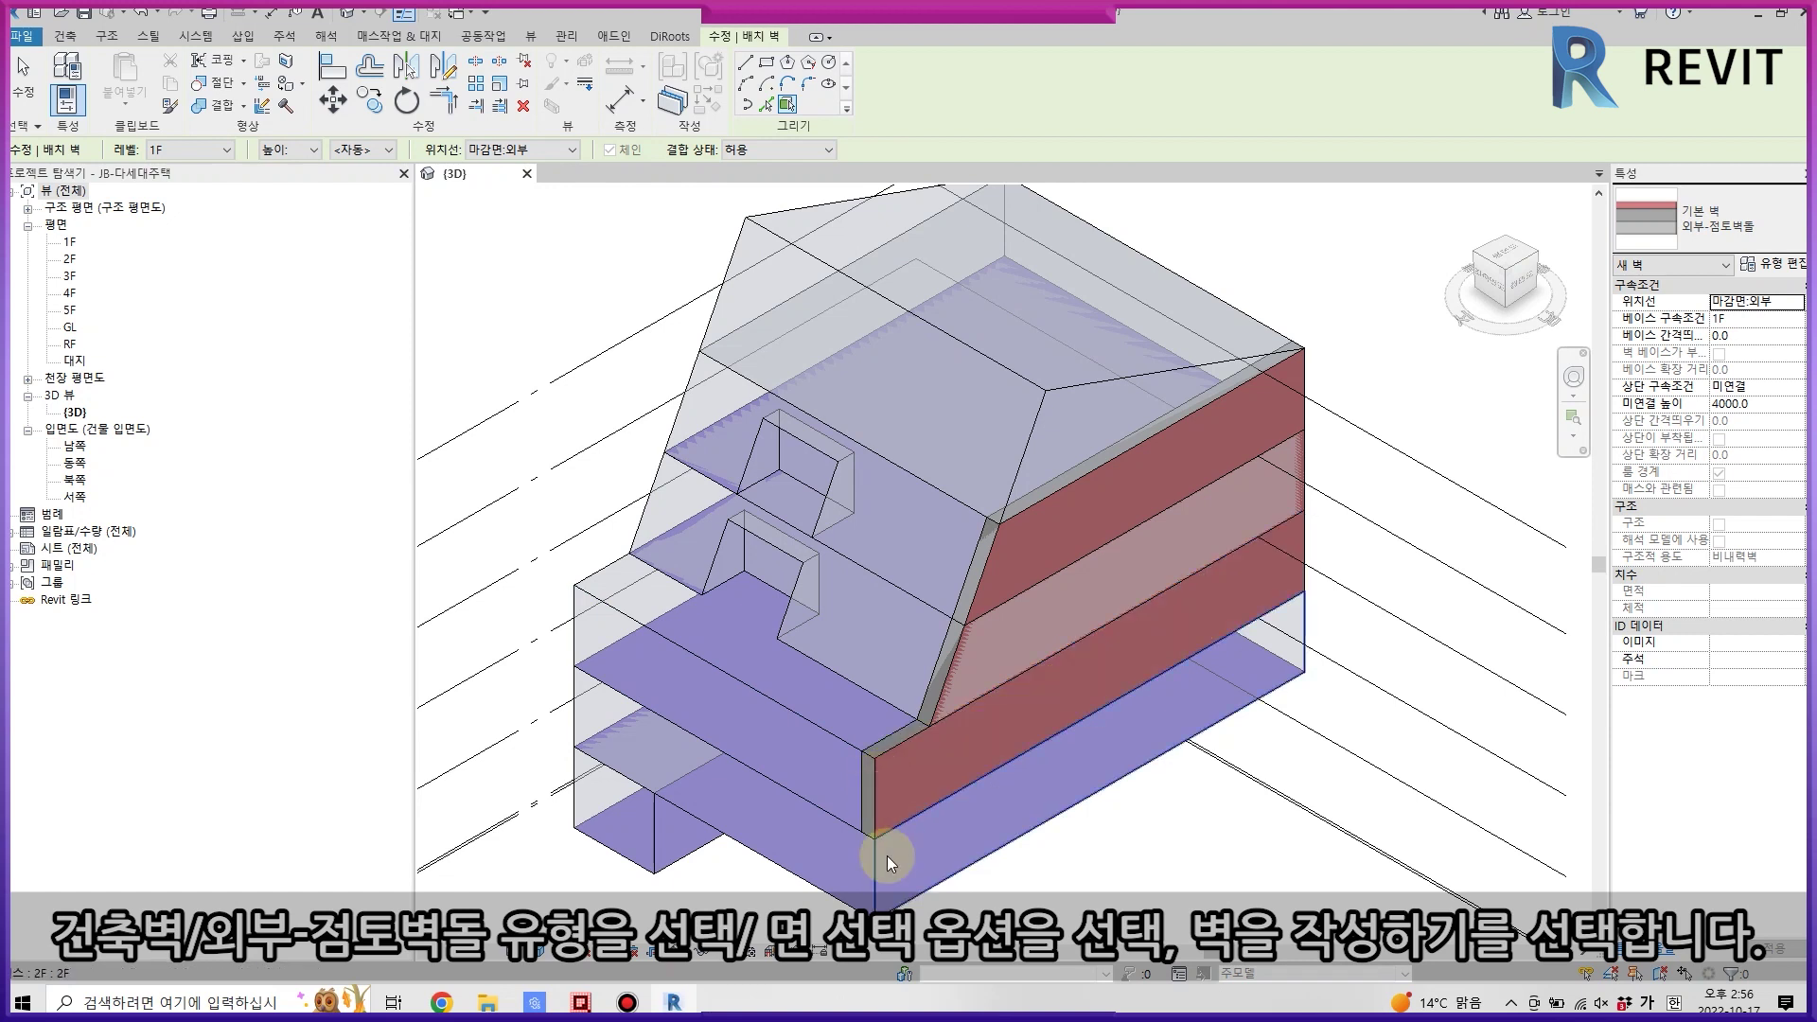
{"action": "left_click", "coordinate": [588, 683]}
{"action": "left_click", "coordinate": [578, 619]}
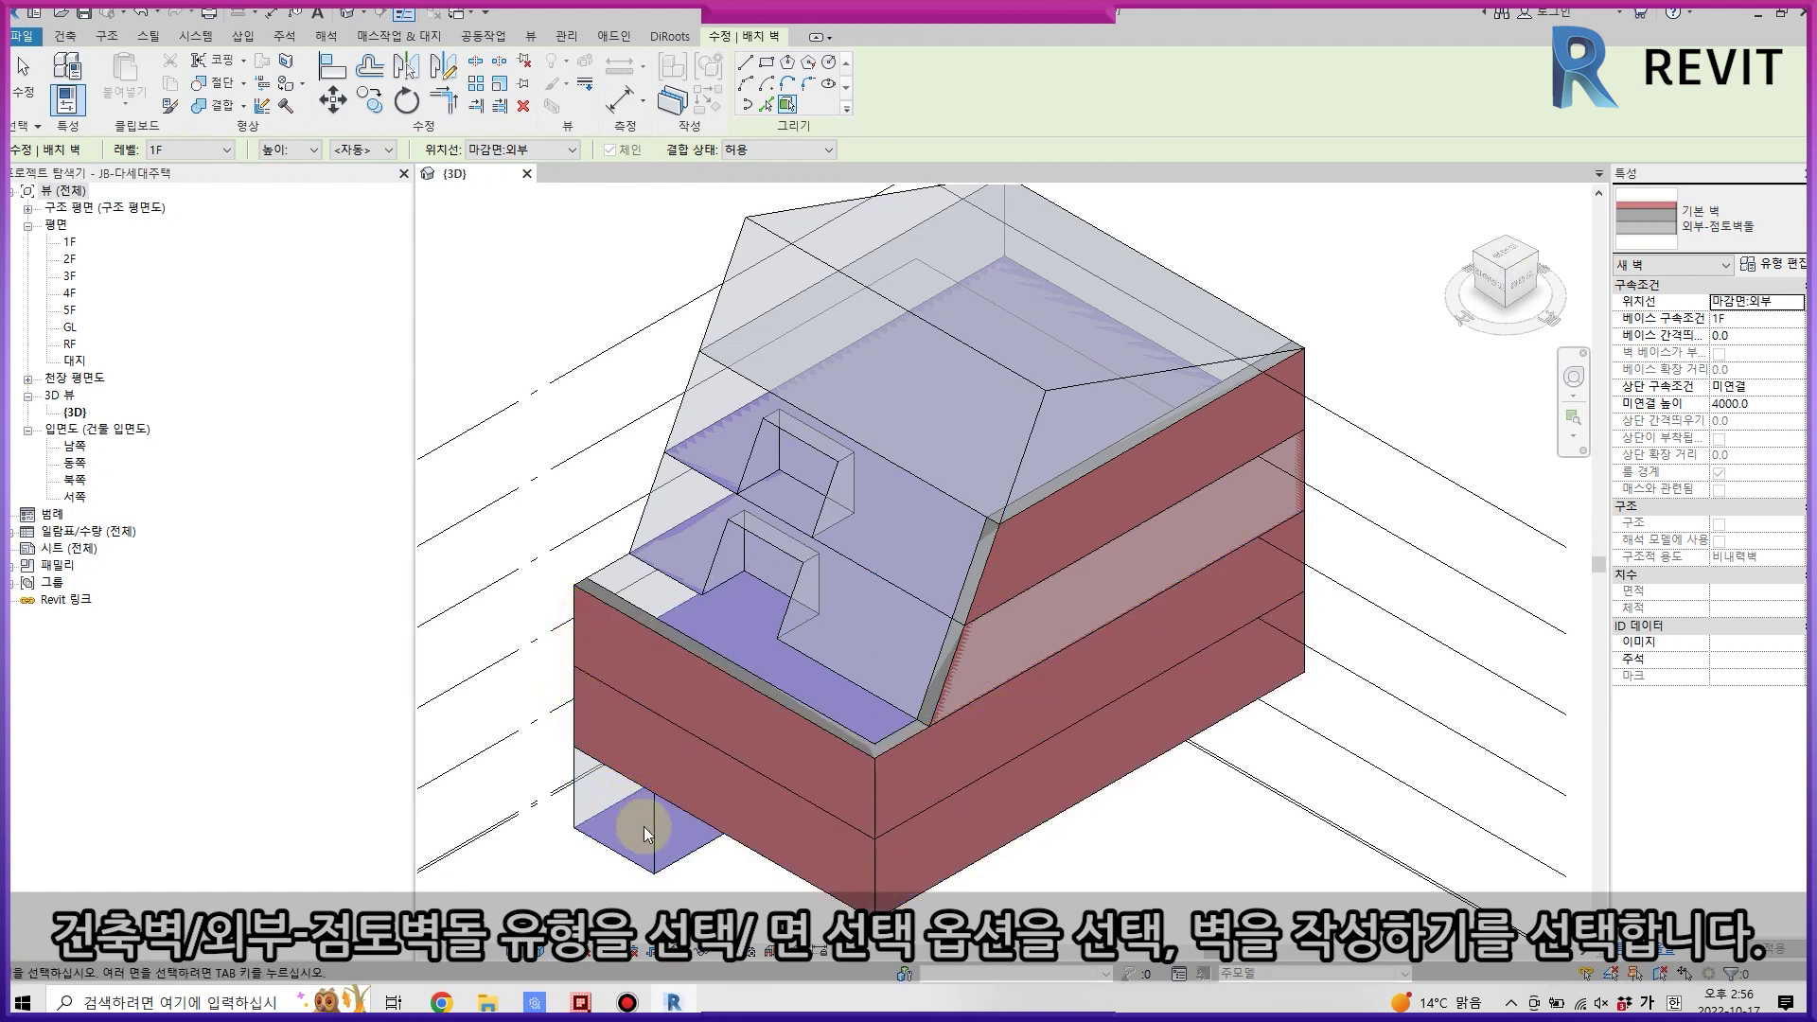
{"action": "left_click", "coordinate": [643, 826]}
{"action": "left_click", "coordinate": [678, 854]}
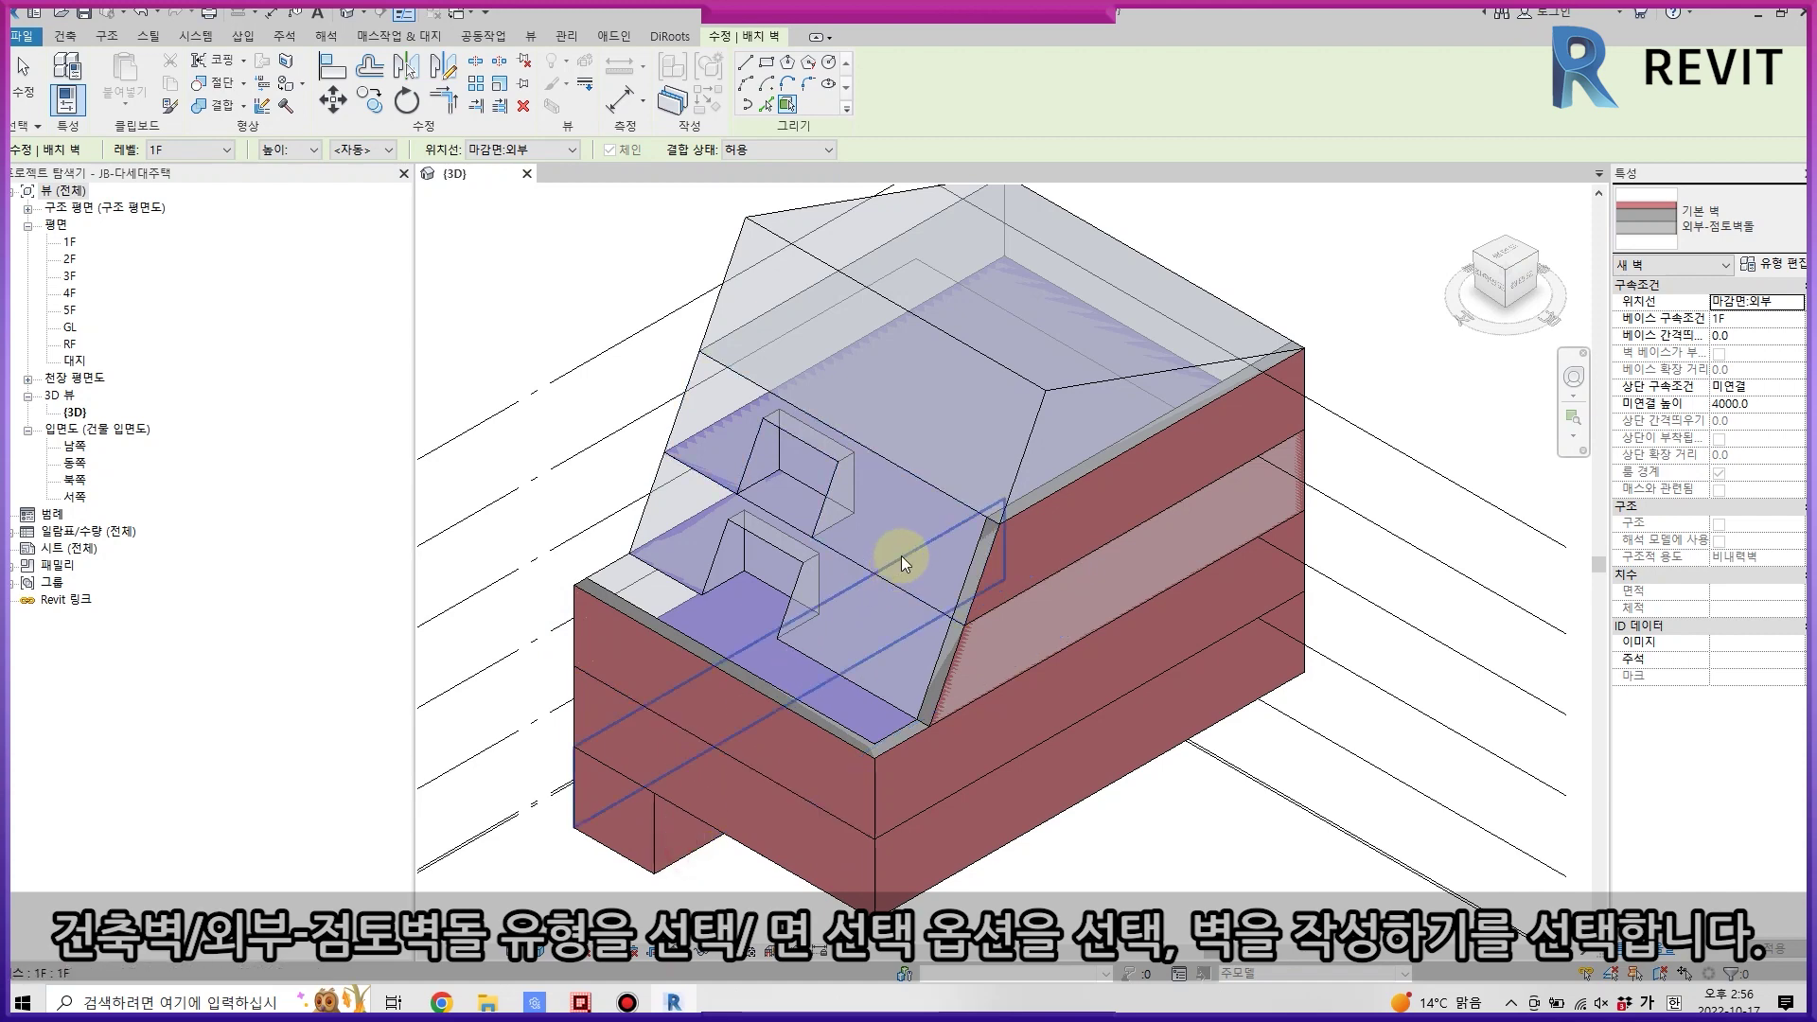
{"action": "left_click", "coordinate": [888, 579]}
{"action": "left_click", "coordinate": [842, 632]}
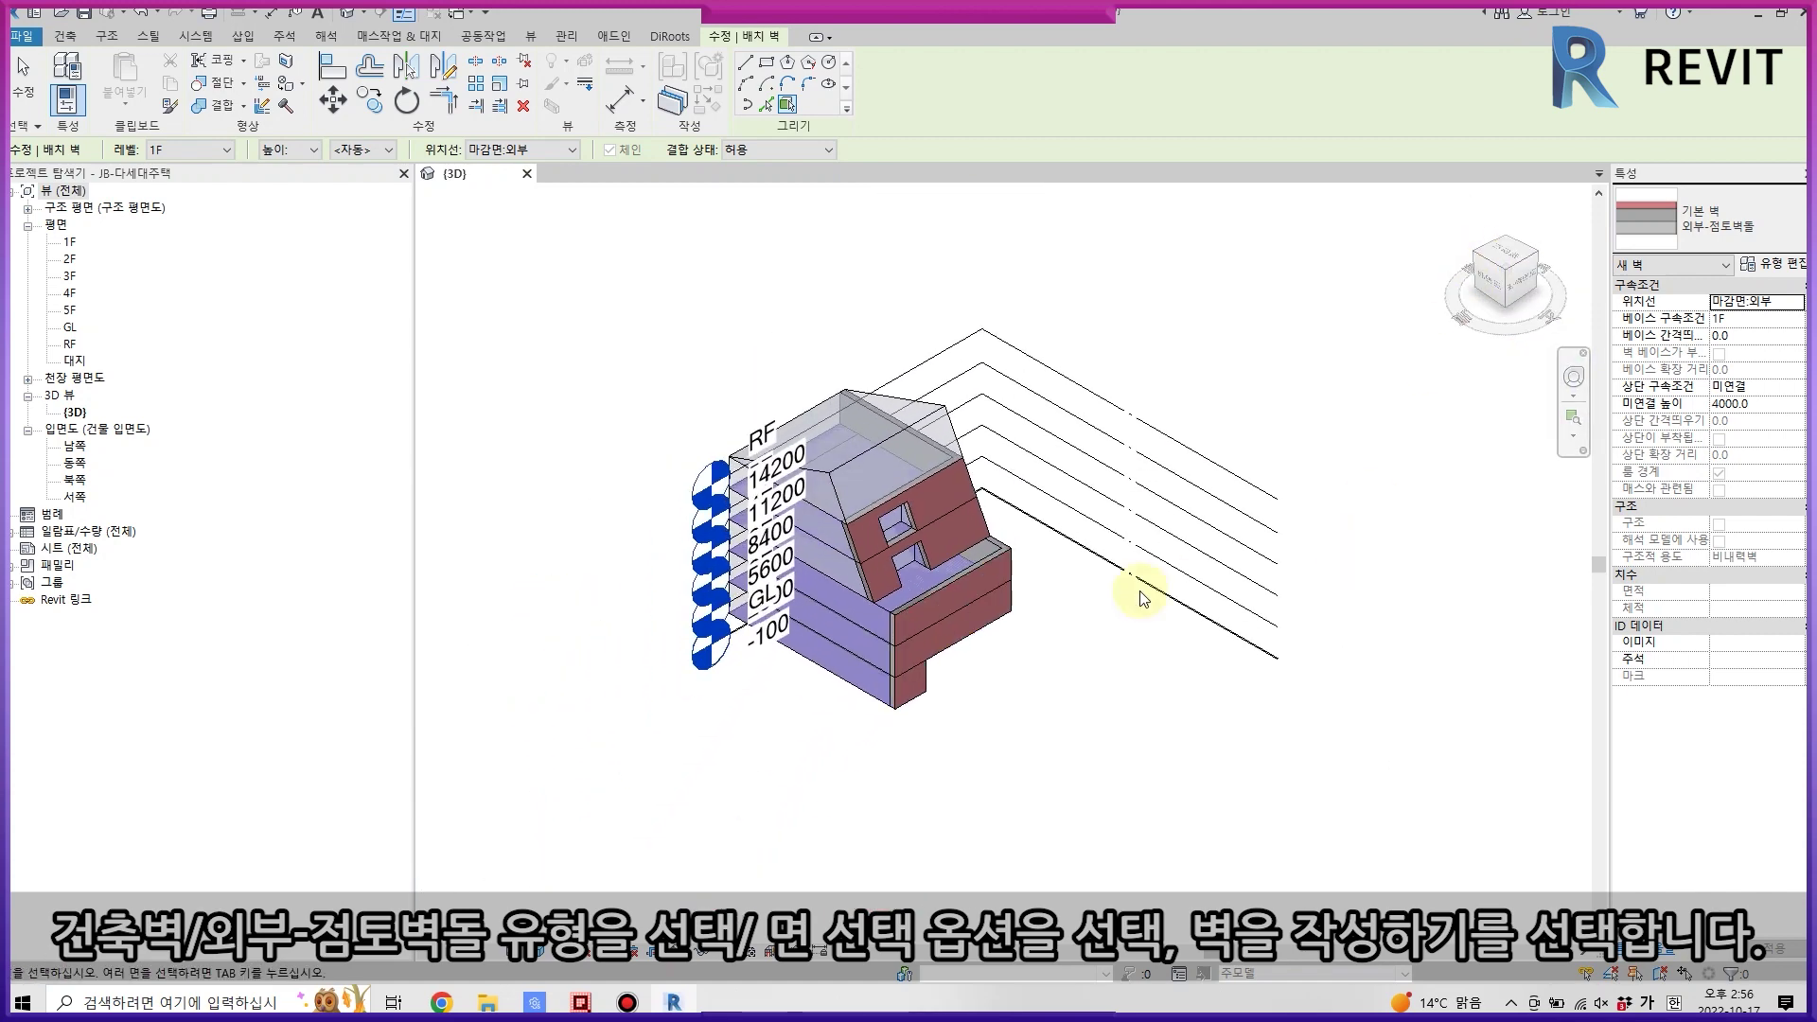
- Restart Wall by Face and clad the front floor band faces up to the 11200 level
{"action": "left_click", "coordinate": [398, 36]}
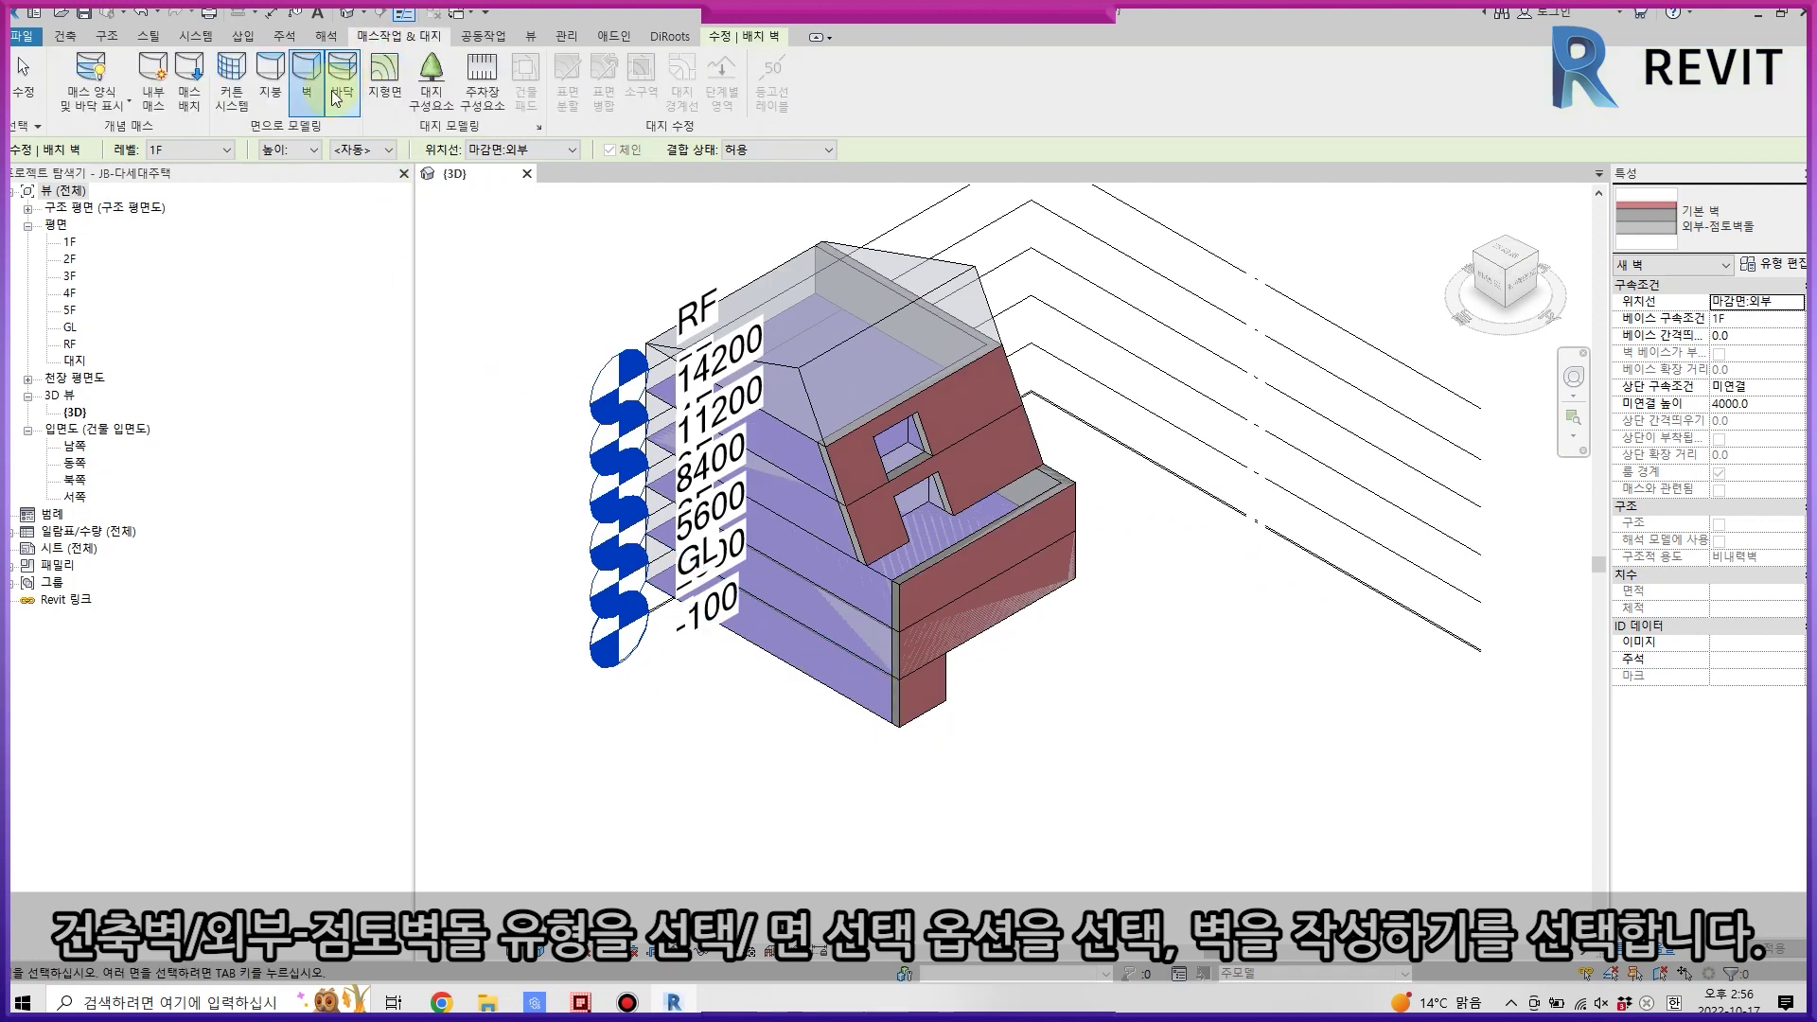
{"action": "left_click", "coordinate": [843, 634]}
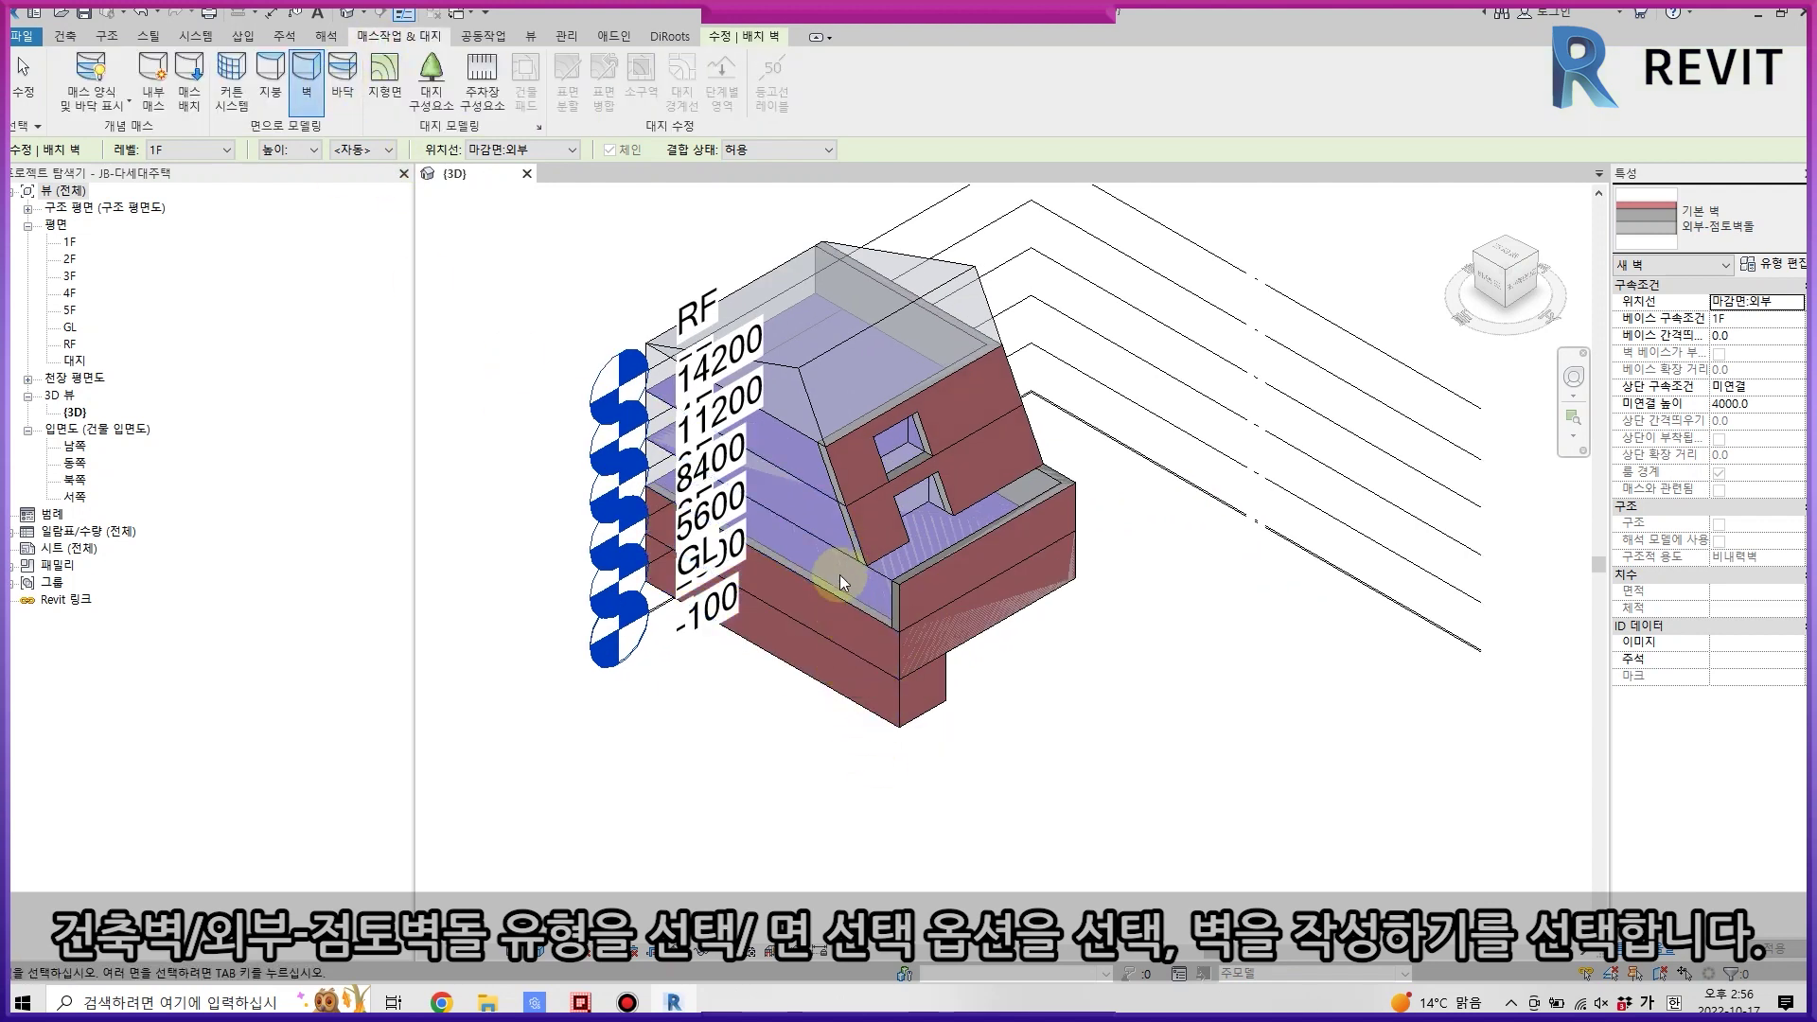
{"action": "left_click", "coordinate": [841, 570]}
{"action": "left_click", "coordinate": [827, 539]}
{"action": "left_click", "coordinate": [808, 492]}
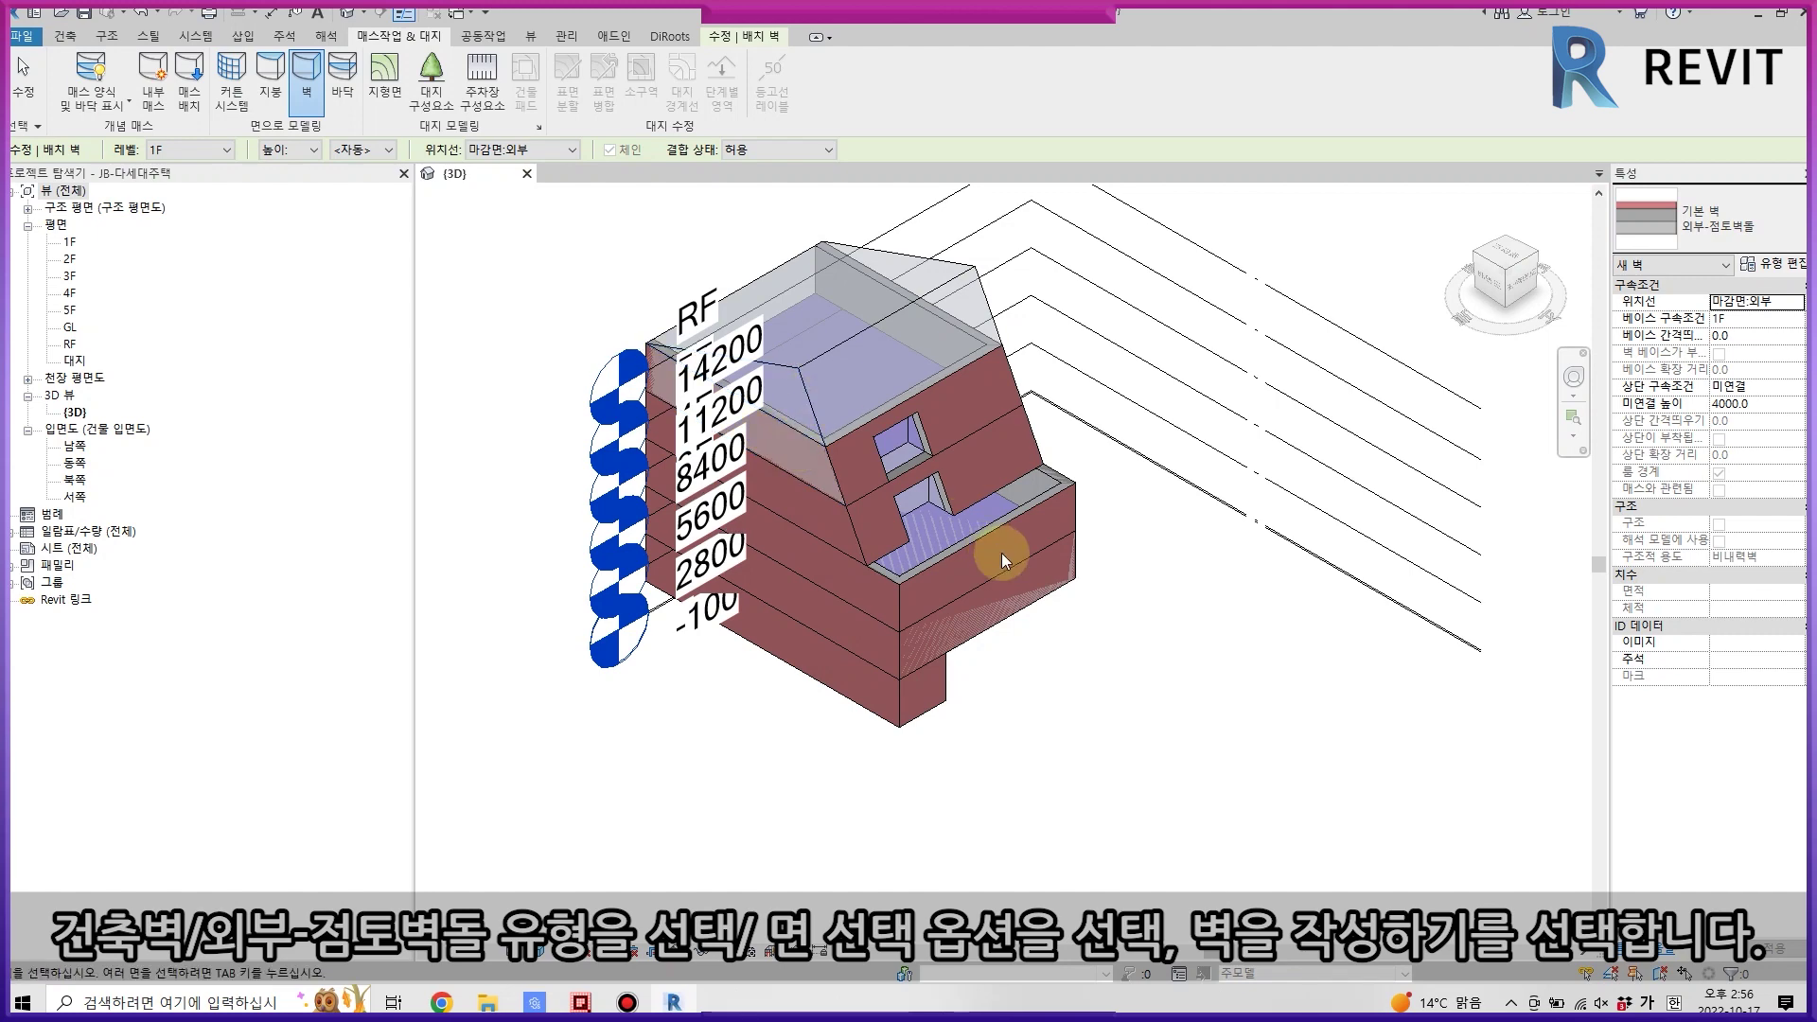
- Clad the other side's floor bands and the small bottom face, then finish
{"action": "left_click", "coordinate": [1507, 265]}
{"action": "left_click", "coordinate": [922, 588]}
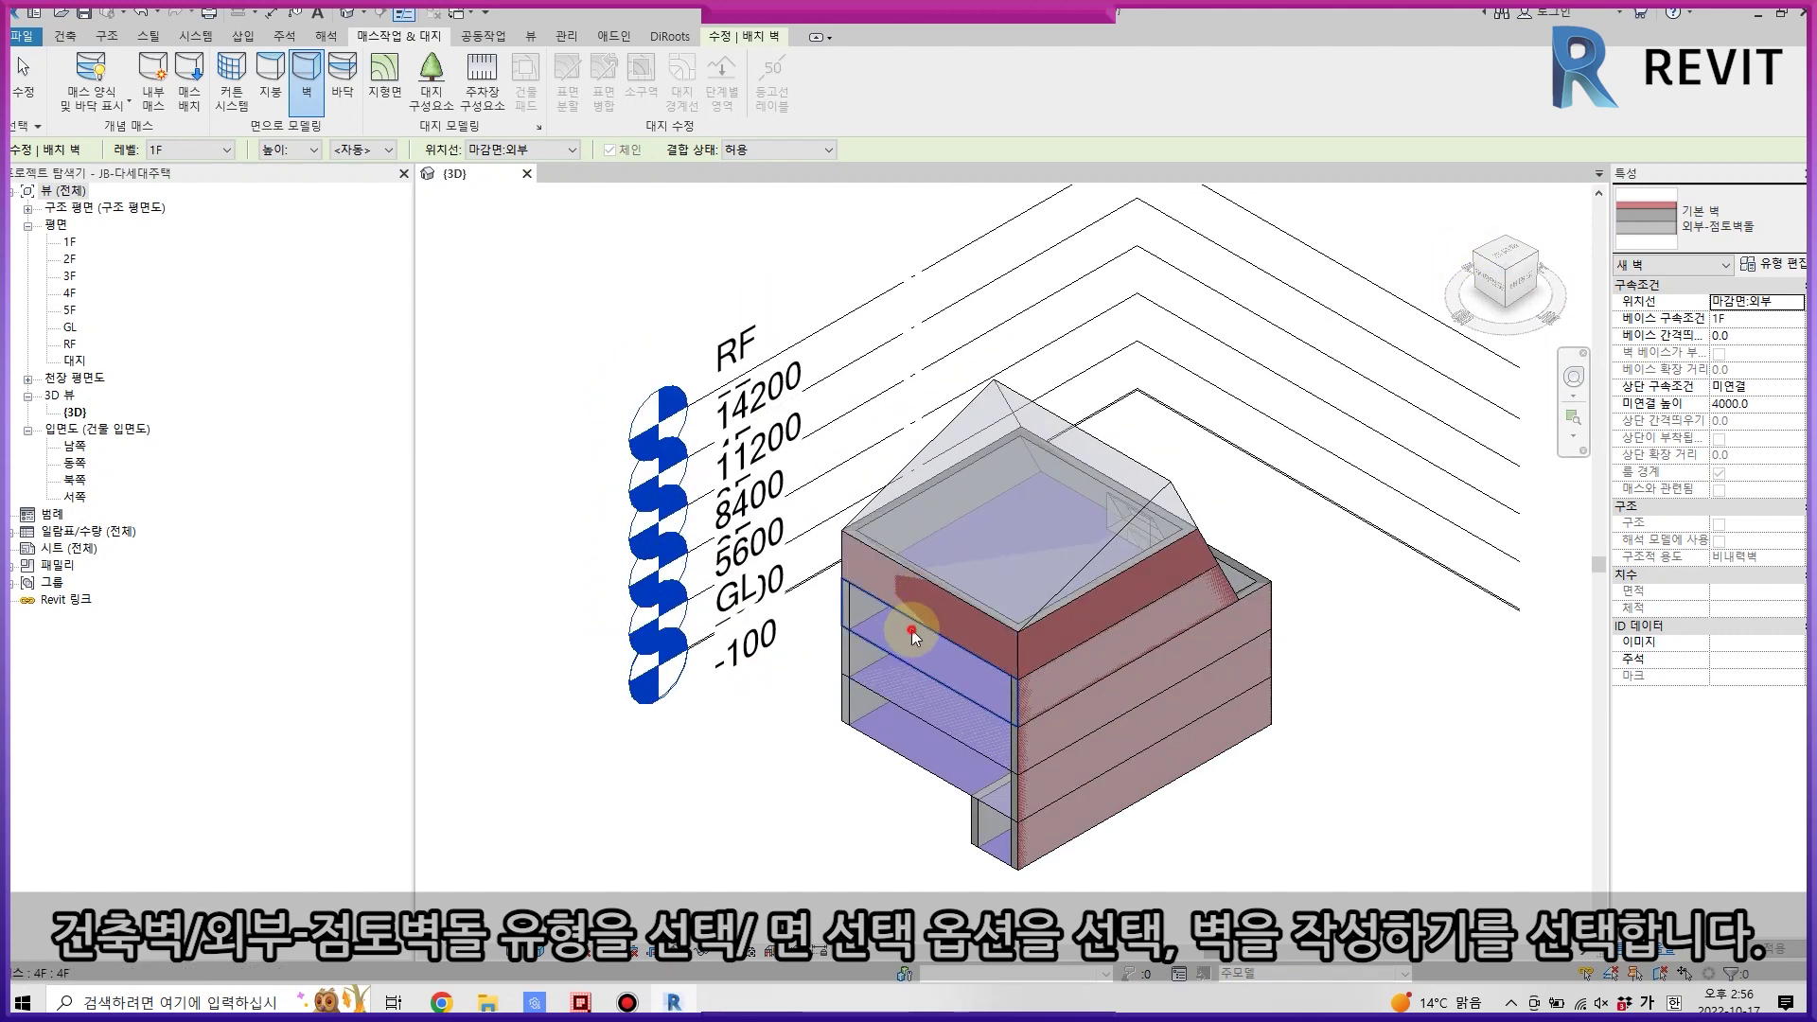
{"action": "left_click", "coordinate": [912, 628]}
{"action": "left_click", "coordinate": [906, 672]}
{"action": "left_click", "coordinate": [899, 712]}
{"action": "left_click", "coordinate": [980, 829]}
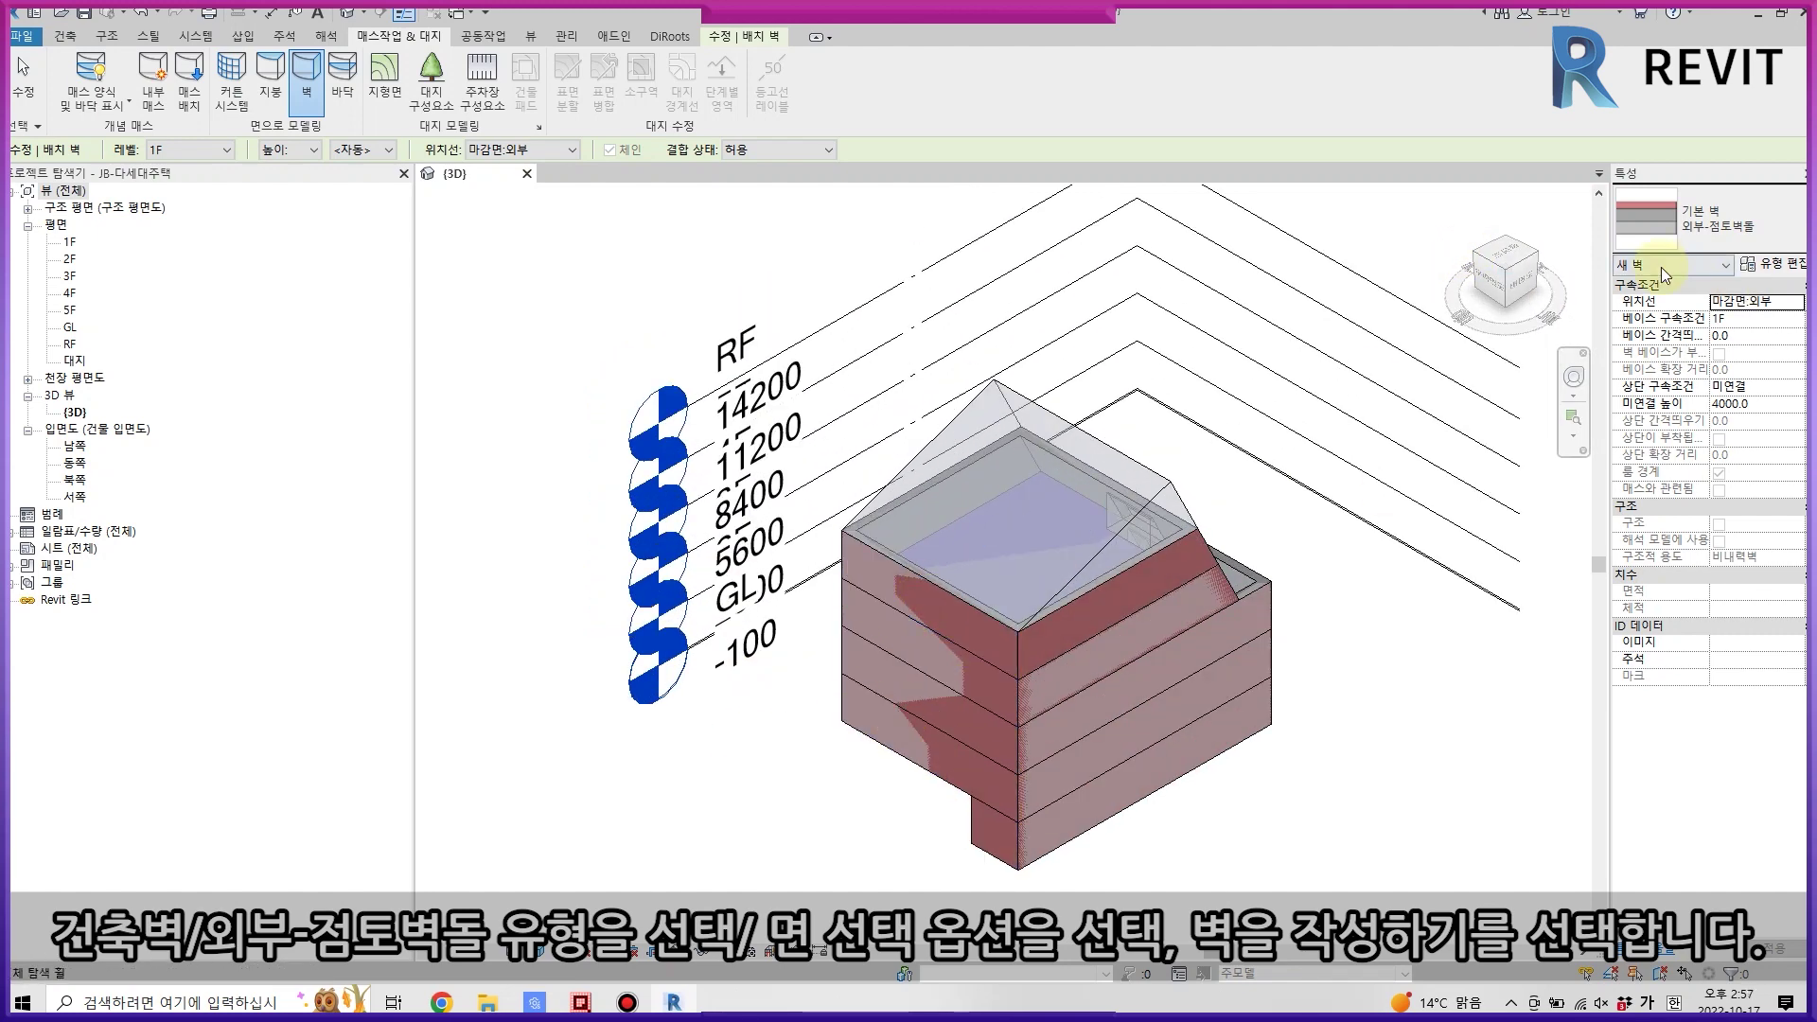
{"action": "left_click", "coordinate": [1488, 269]}
{"action": "key", "text": "Escape"}
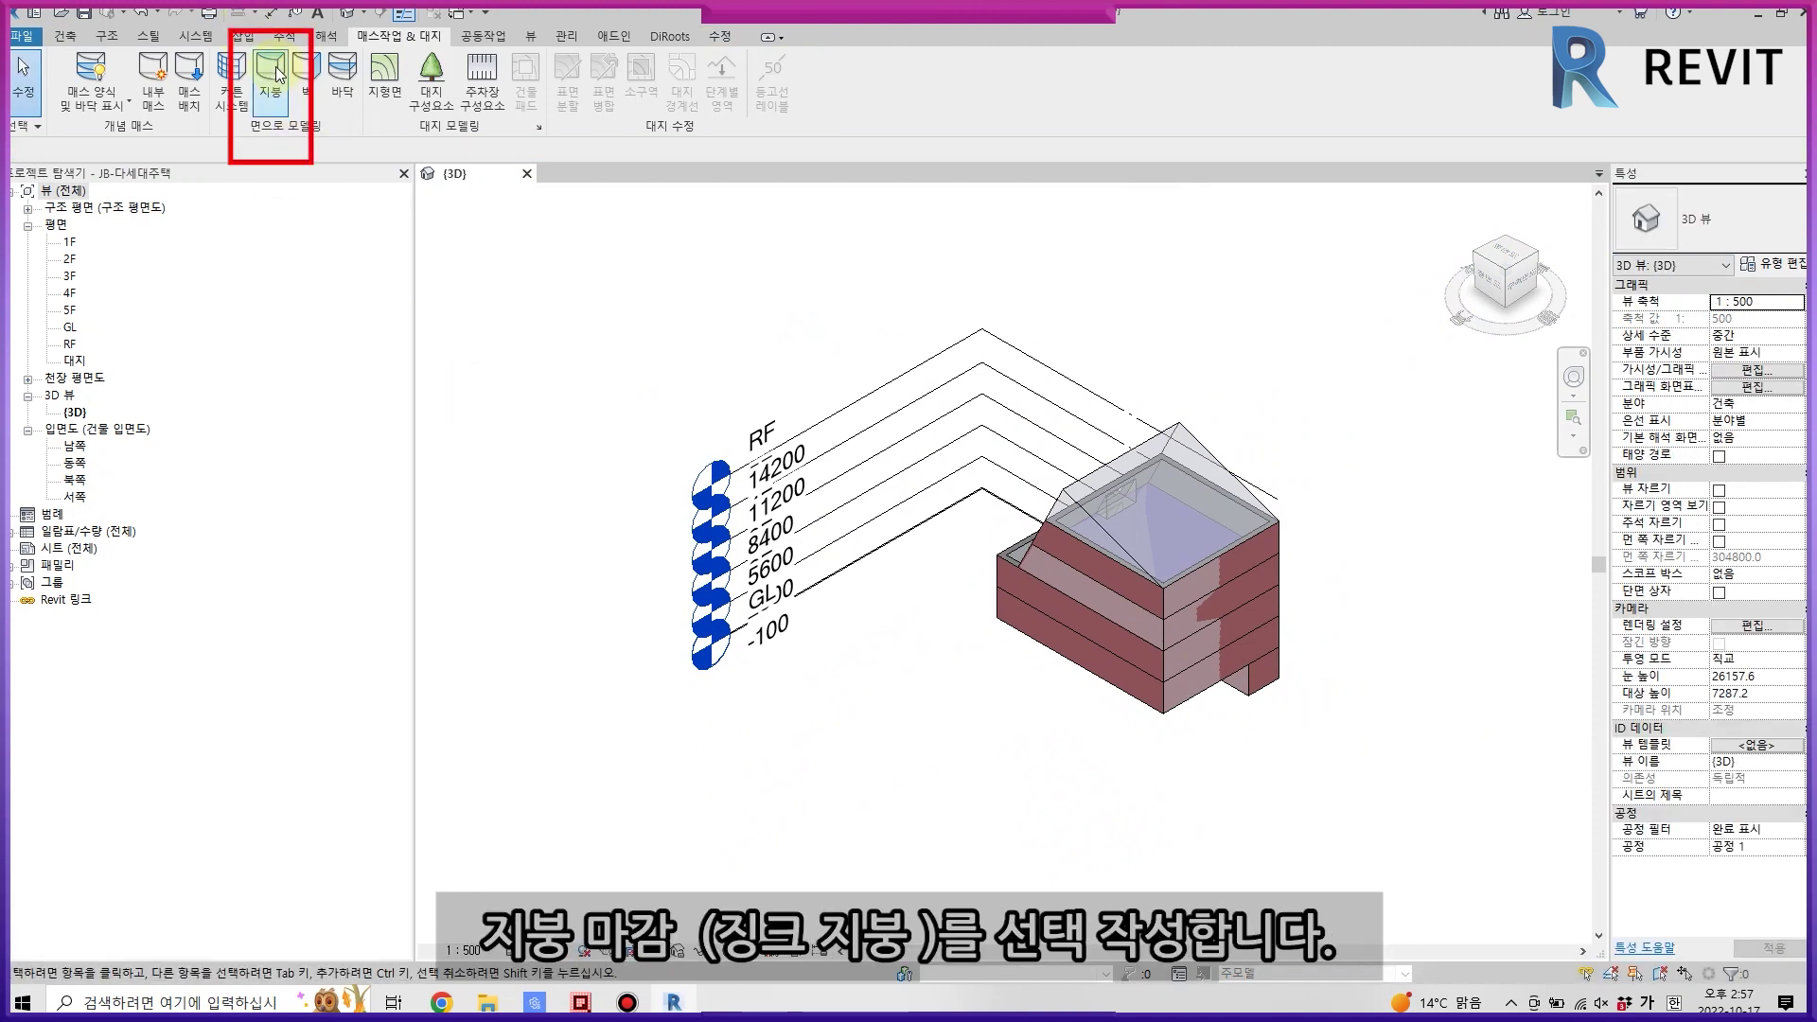
- Start Roof by Face with the 웜 지붕 - 콘크리트 type and duplicate it
{"action": "left_click", "coordinate": [305, 73]}
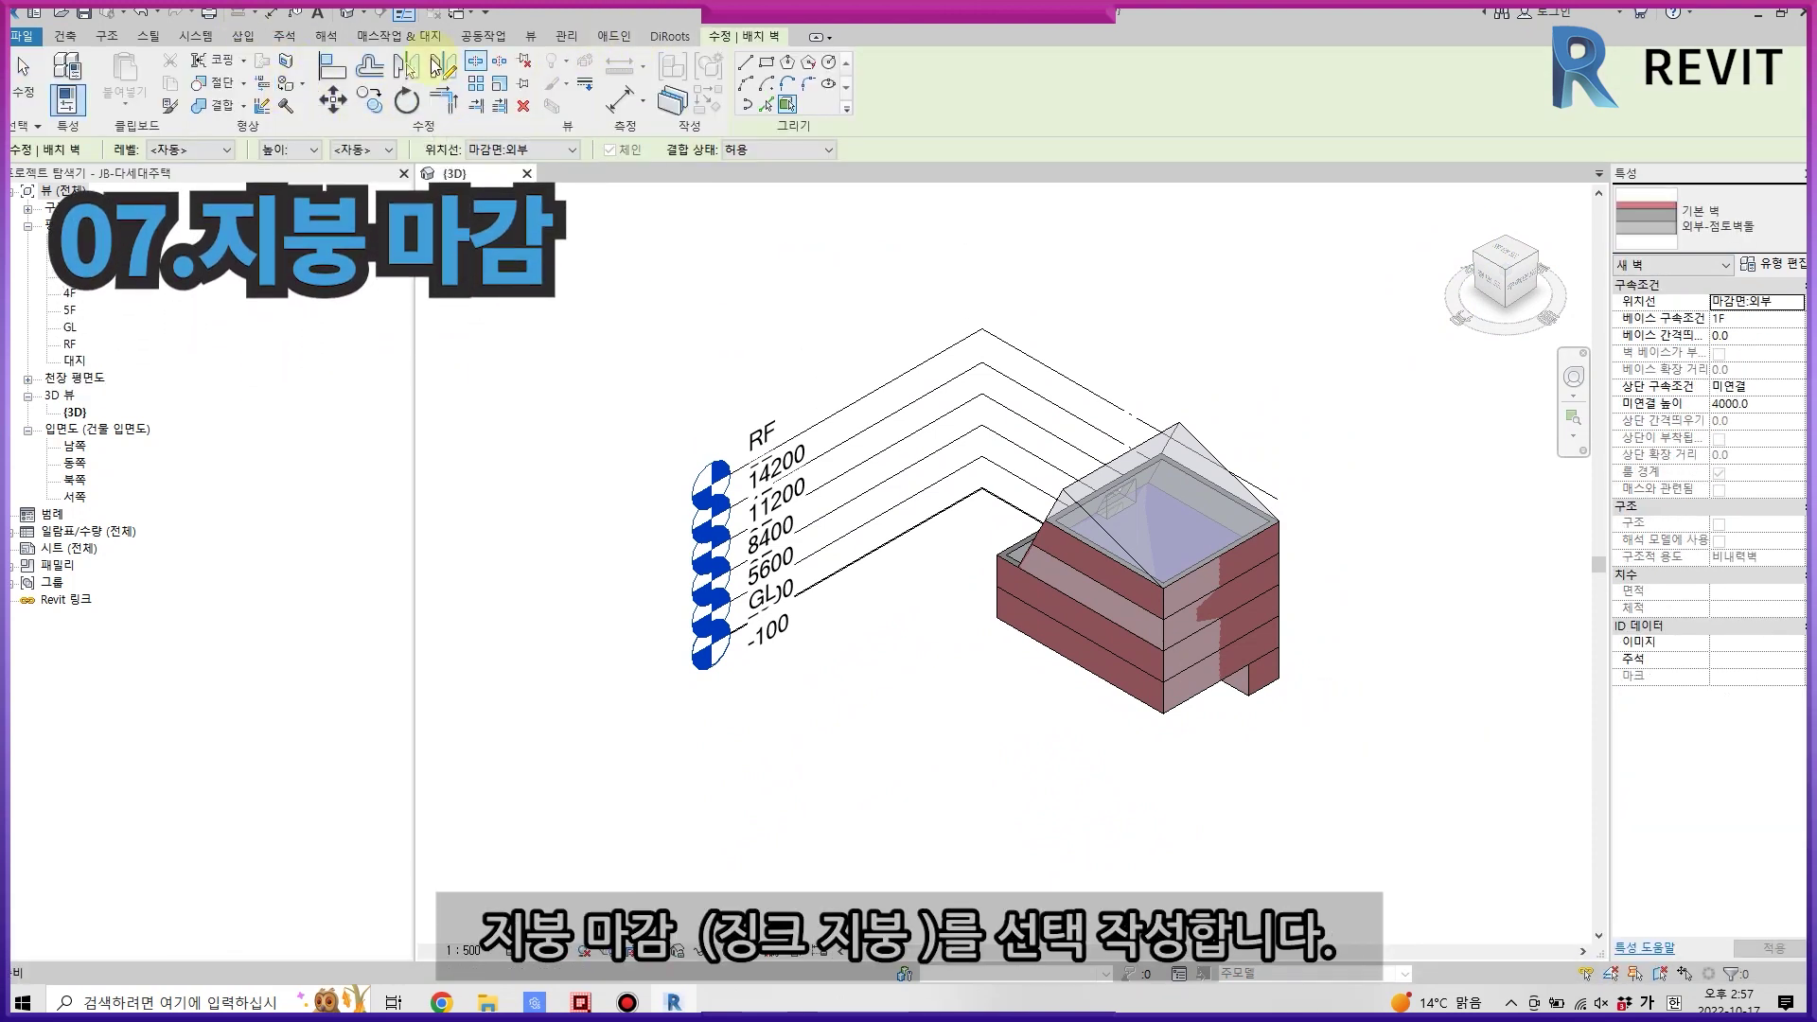
{"action": "left_click", "coordinate": [400, 36]}
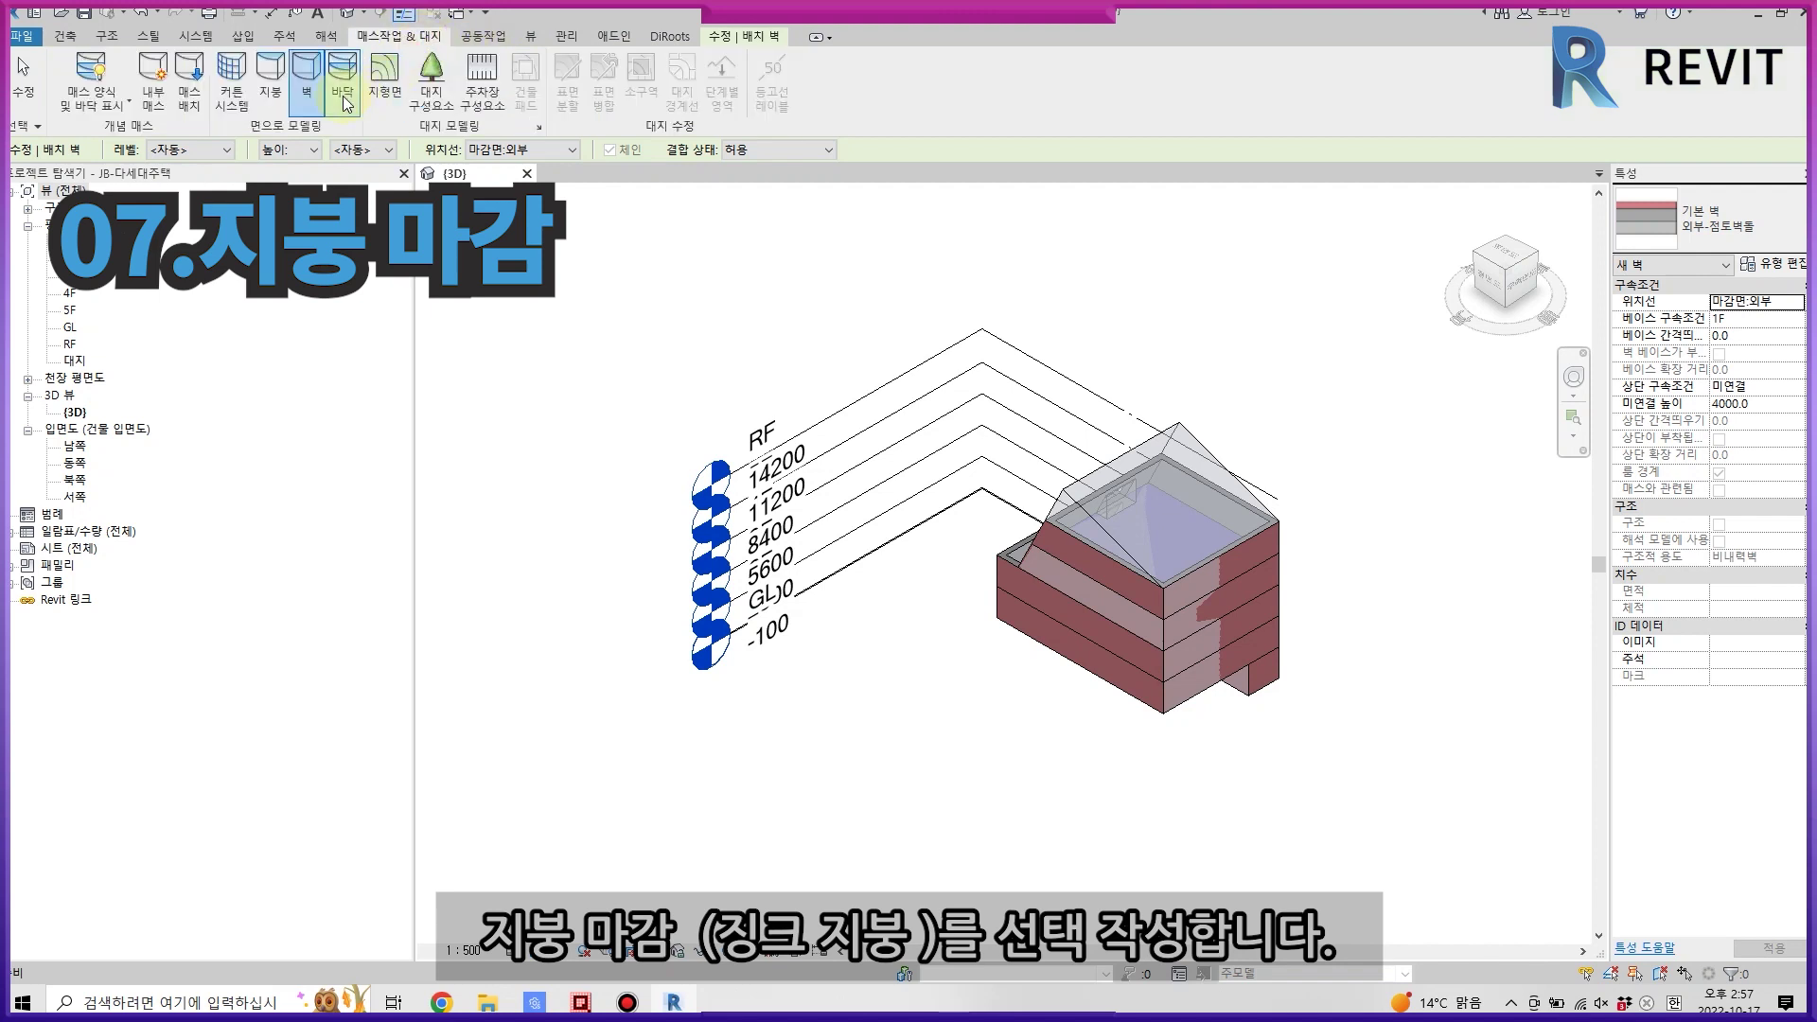
{"action": "left_click", "coordinate": [284, 90]}
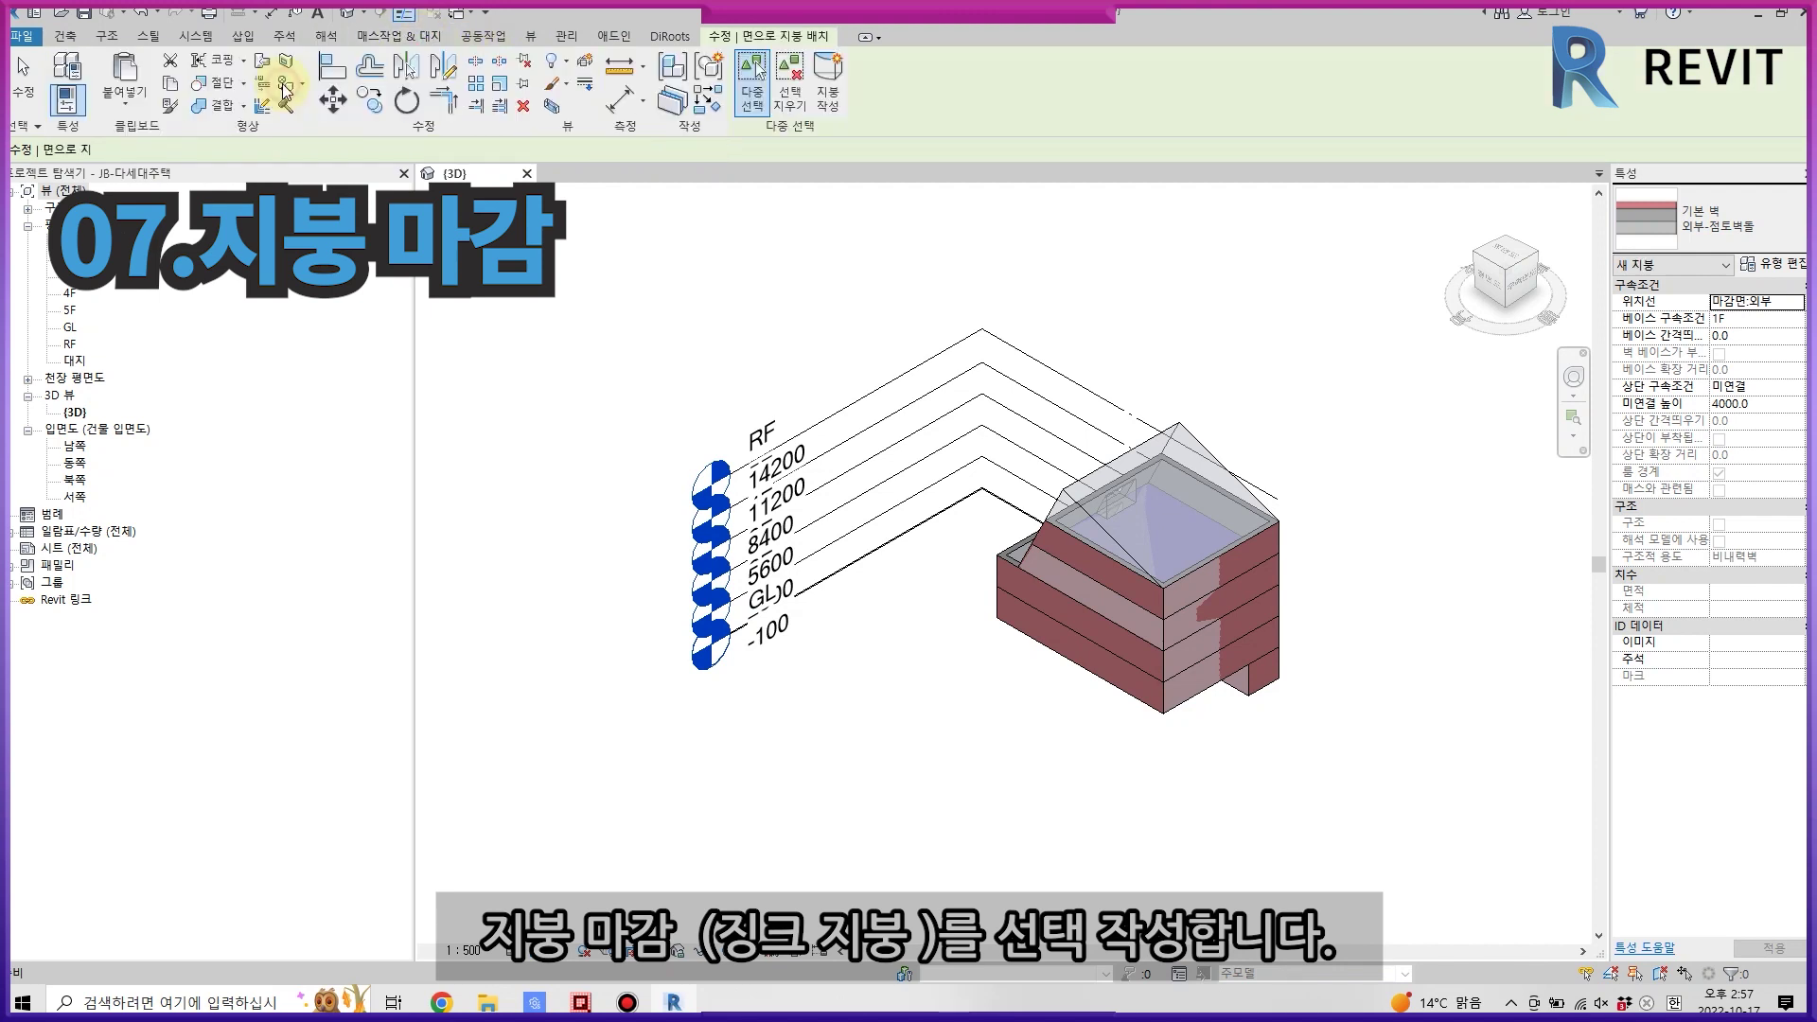
{"action": "left_click", "coordinate": [1732, 227]}
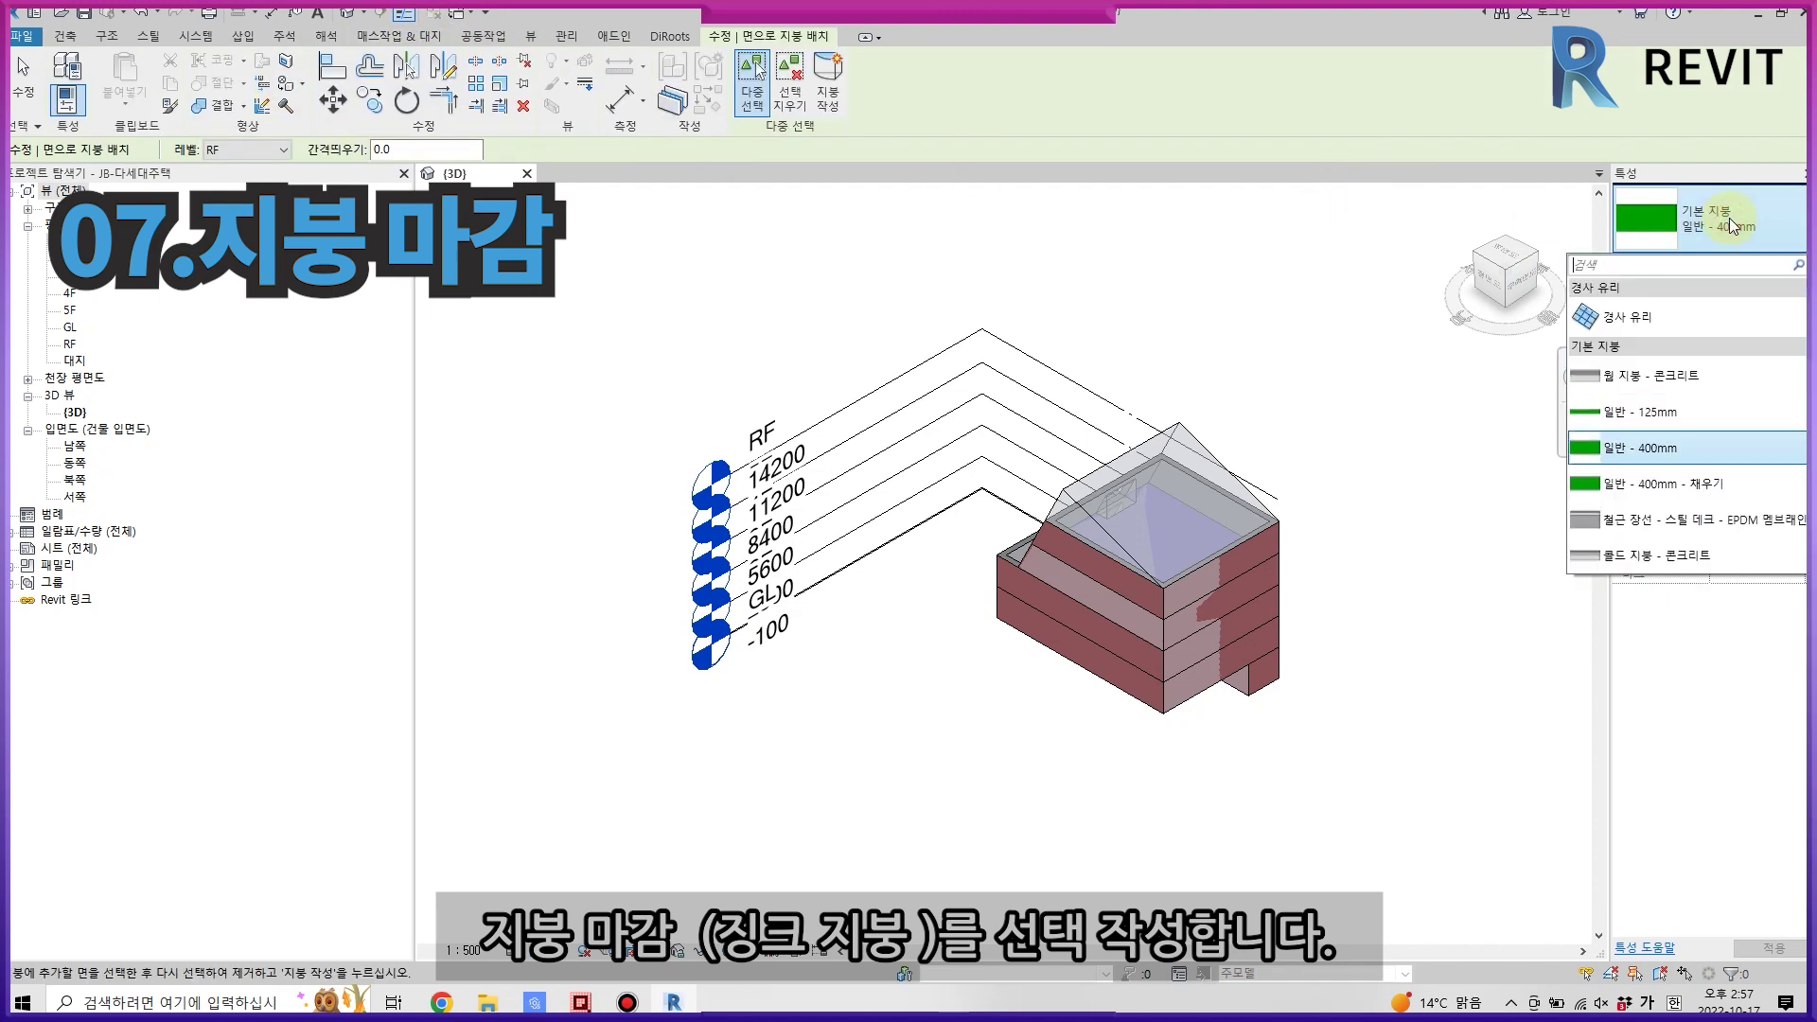
{"action": "left_click", "coordinate": [1772, 540]}
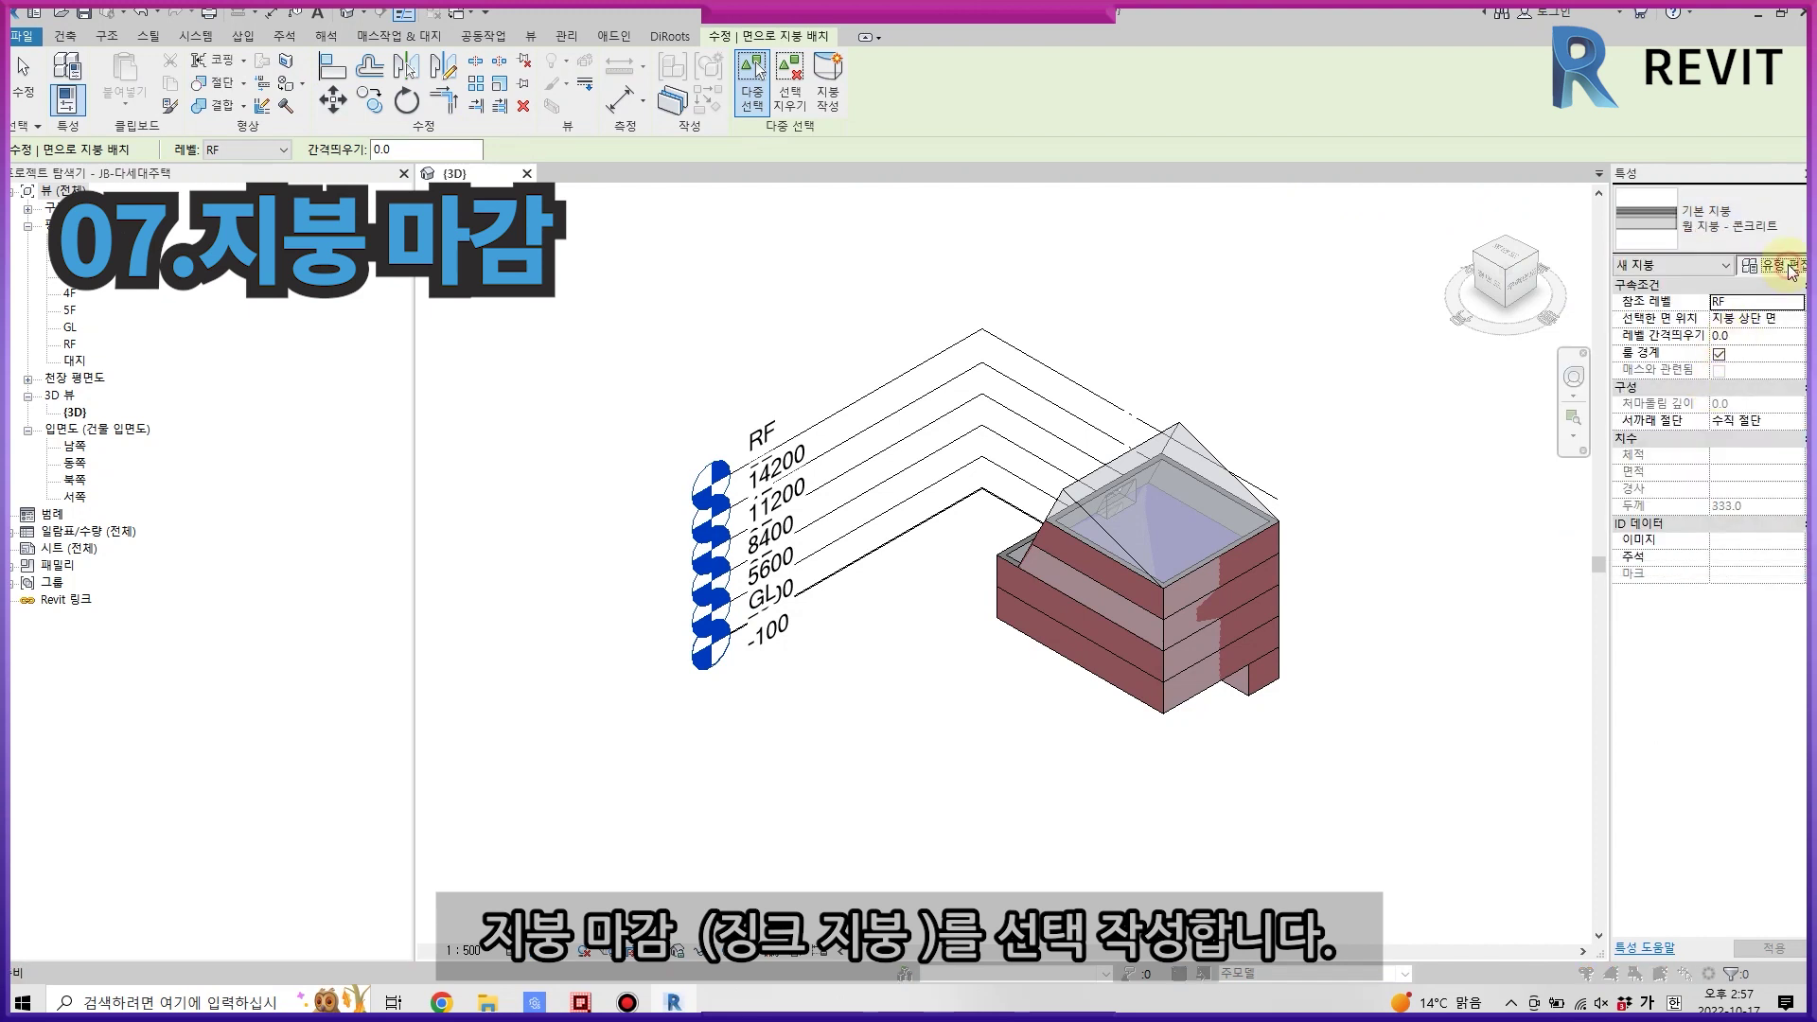
{"action": "left_click", "coordinate": [1768, 264]}
{"action": "left_click", "coordinate": [1088, 240]}
- Begin renaming the duplicate roof type by inserting 징크 at the start of its name
{"action": "left_click_drag", "start_coordinate": [859, 521], "coordinate": [738, 501]}
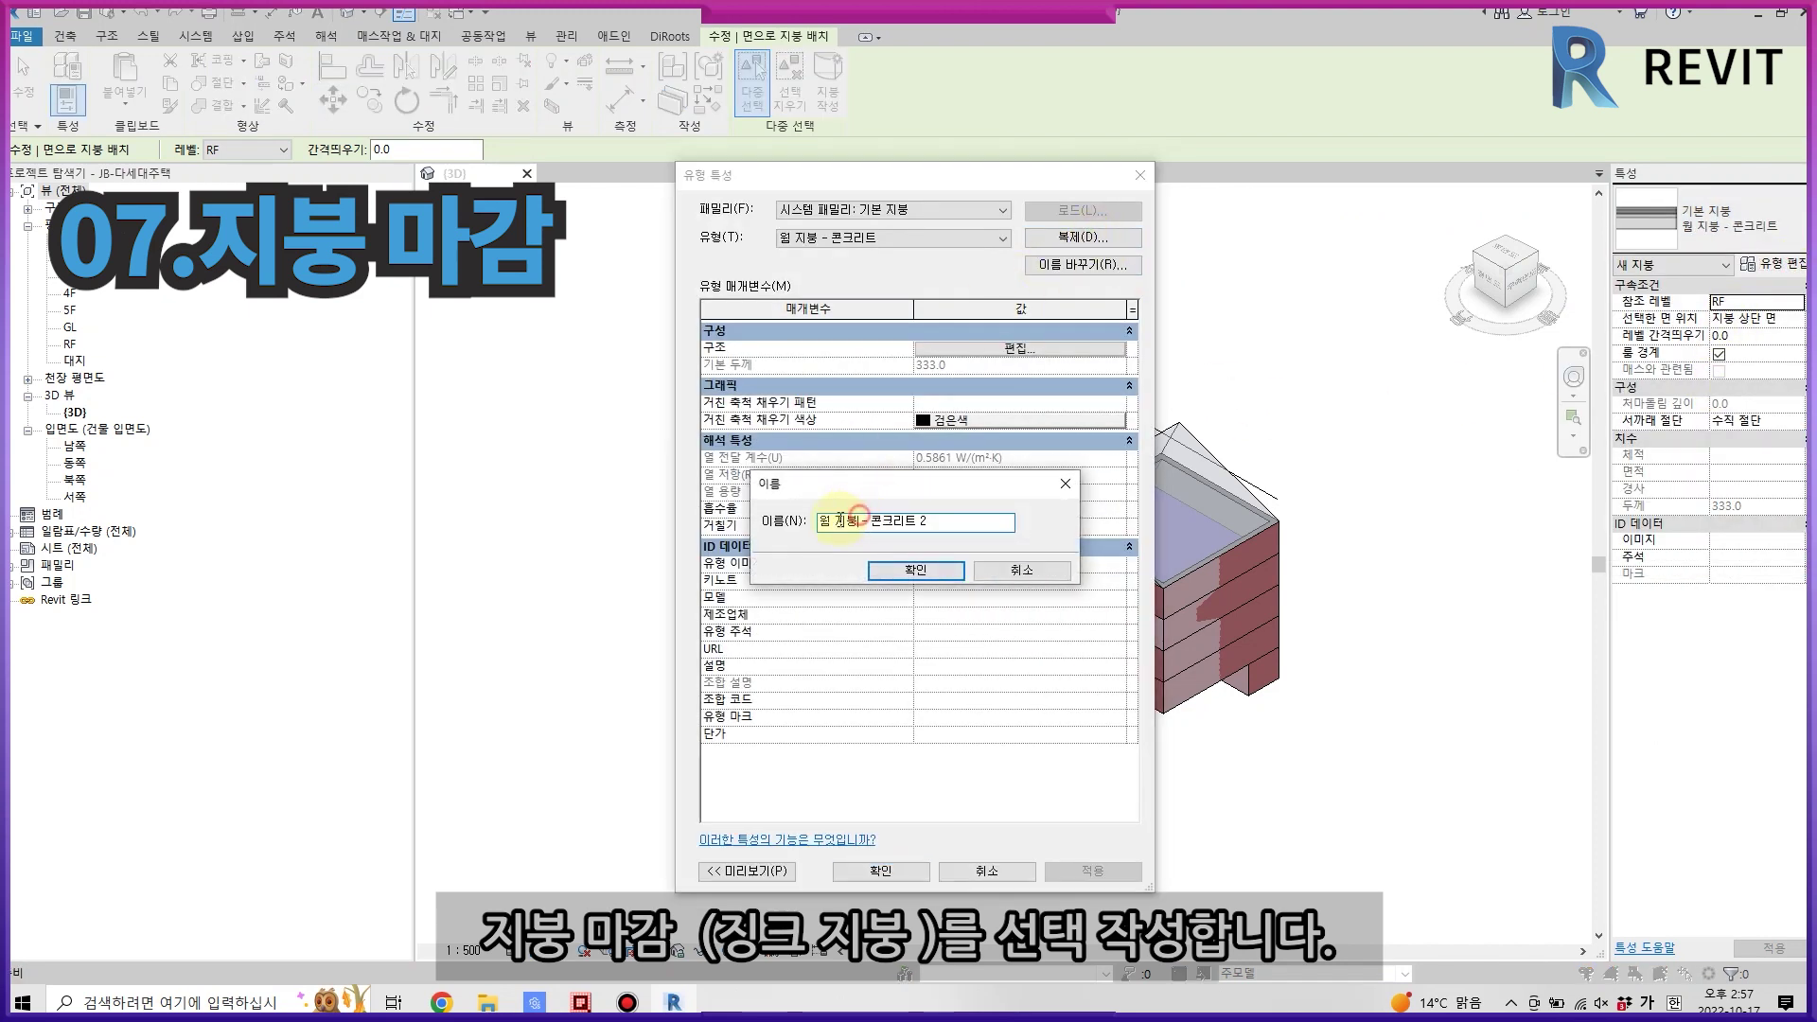
{"action": "key", "text": "Left"}
{"action": "type", "text": "징크"}
- Finish renaming the roof type to 징크 지붕 and open its layer structure
{"action": "key", "text": "Delete"}
{"action": "key", "text": "BackSpace"}
{"action": "key", "text": "BackSpace"}
{"action": "key", "text": "BackSpace"}
{"action": "key", "text": "BackSpace"}
{"action": "key", "text": "BackSpace"}
{"action": "key", "text": "Return"}
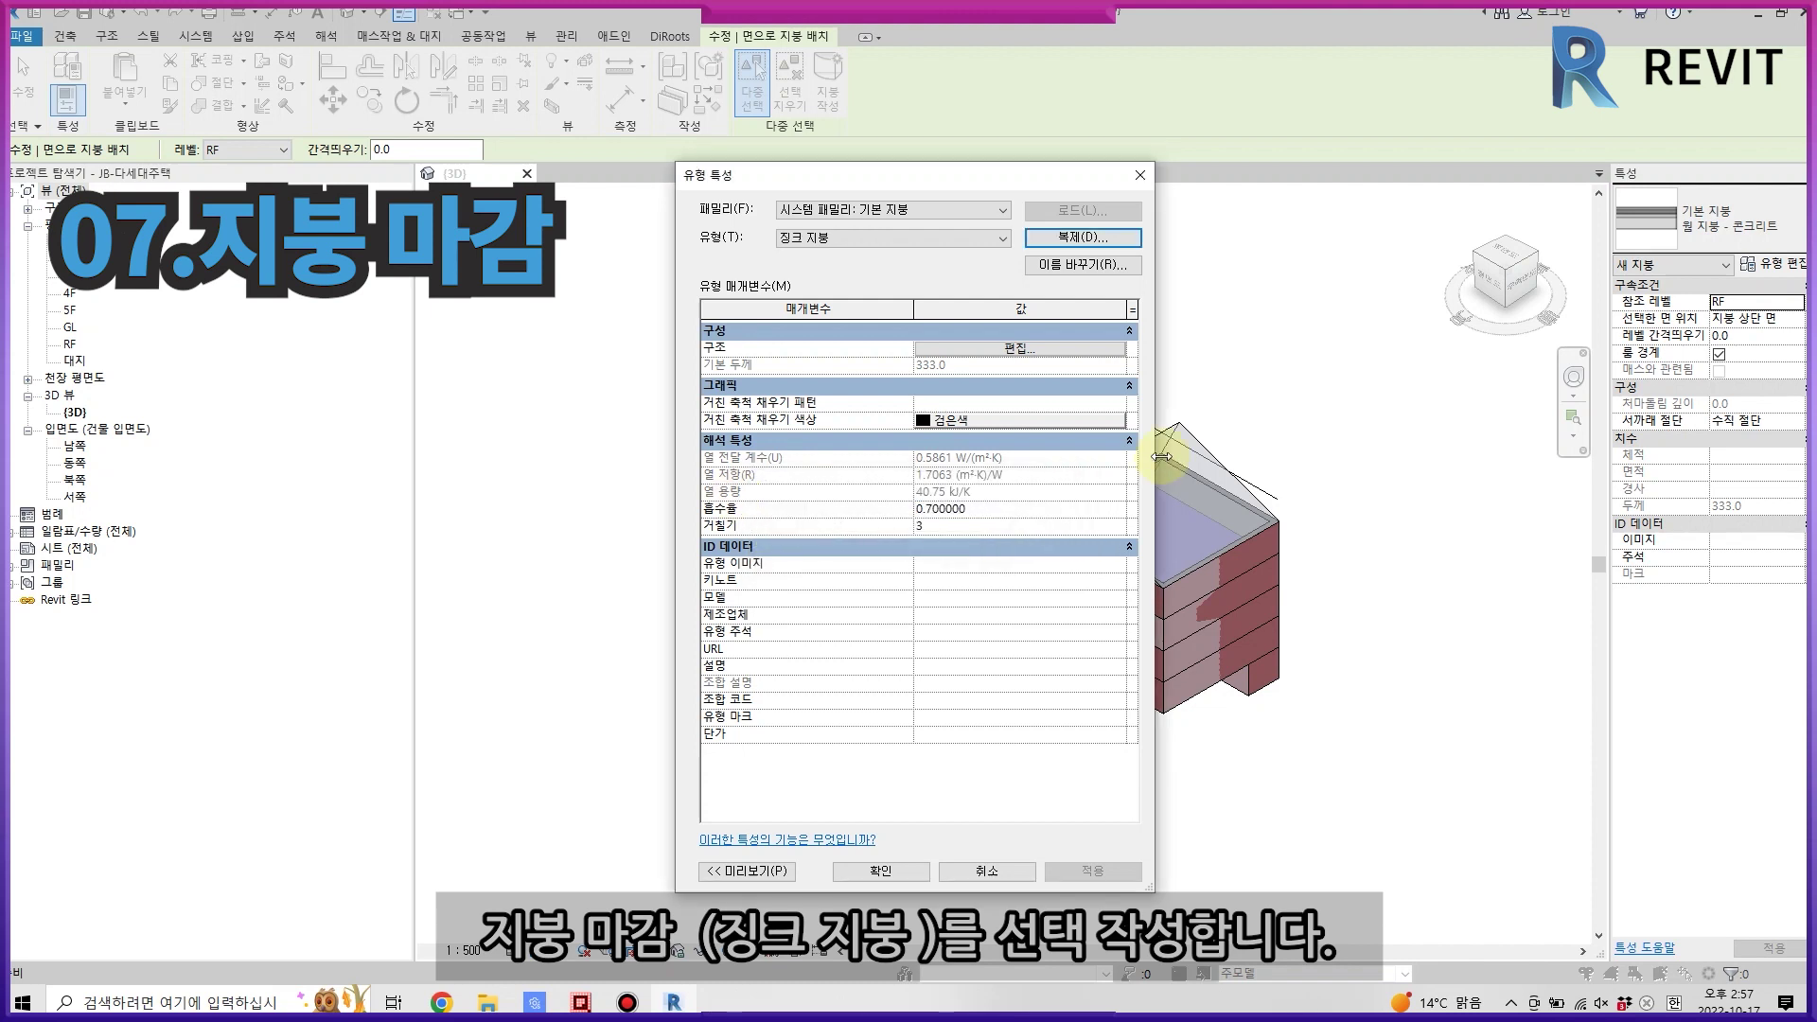
{"action": "left_click", "coordinate": [1075, 349]}
- Set the structure layer to 150 and the finish layer to 10 mm 루핑 펠트
{"action": "left_click", "coordinate": [864, 331]}
{"action": "left_click", "coordinate": [746, 348]}
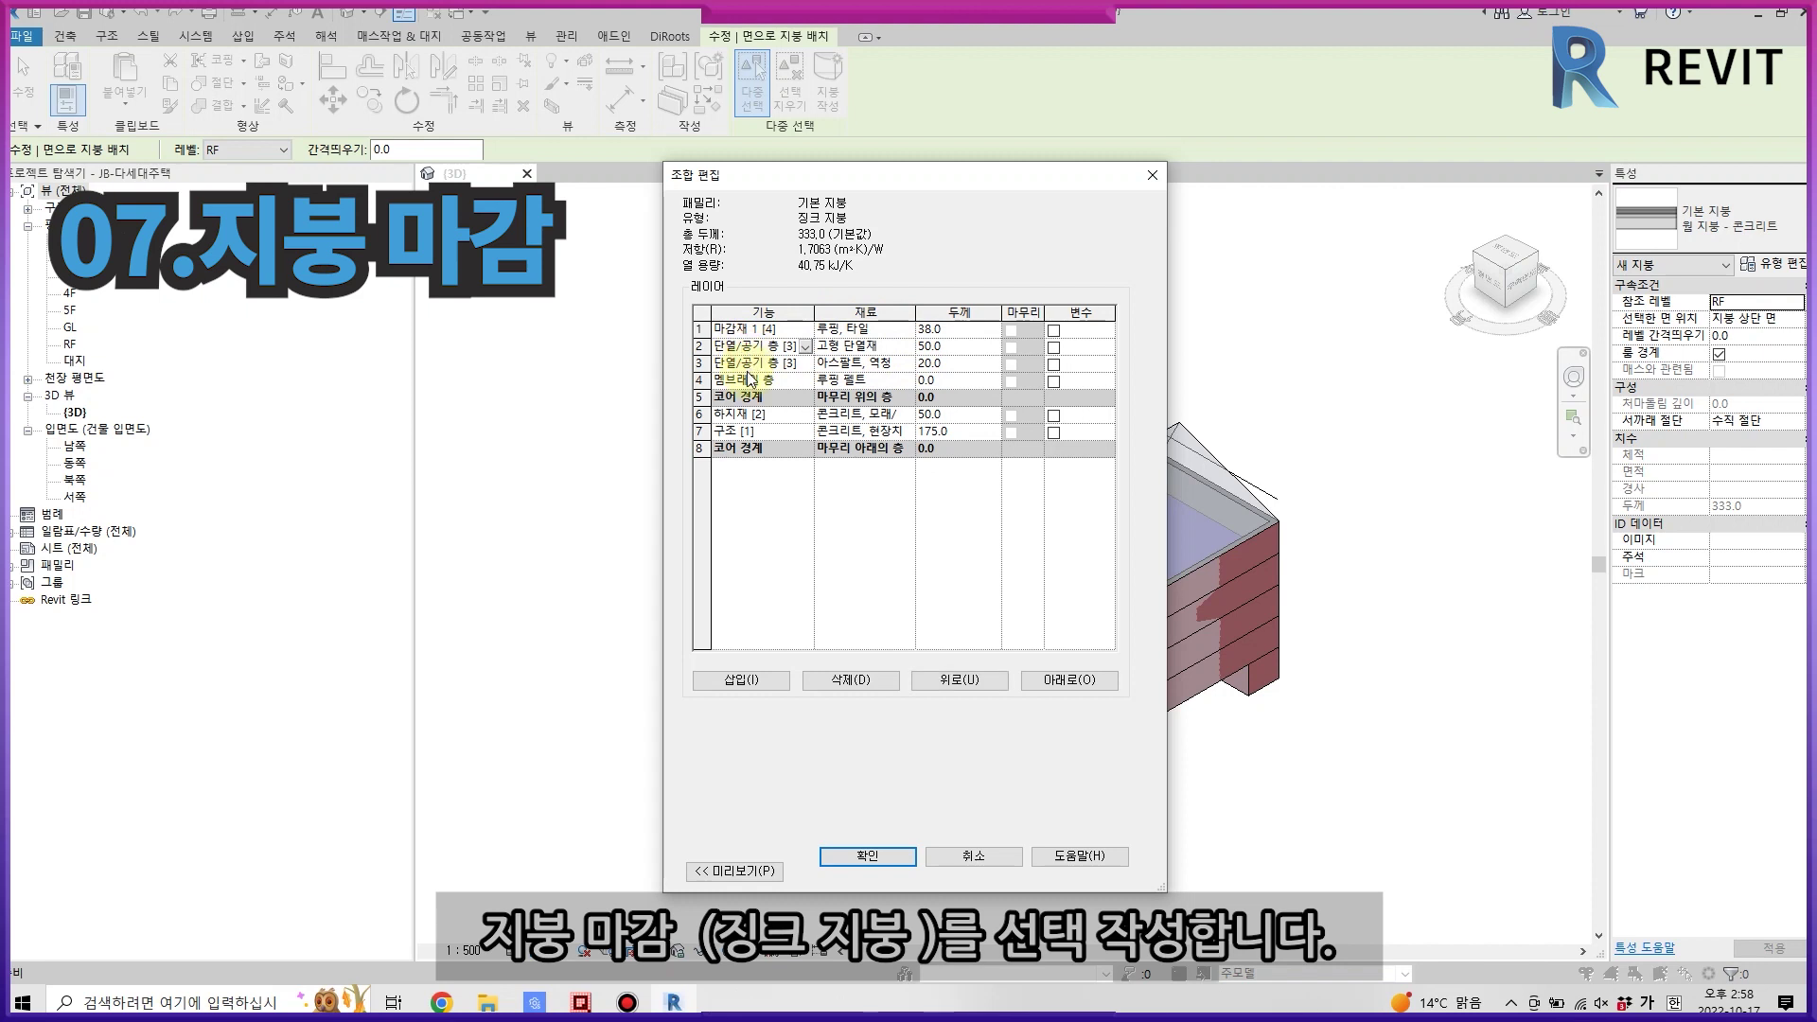
{"action": "left_click", "coordinate": [961, 431]}
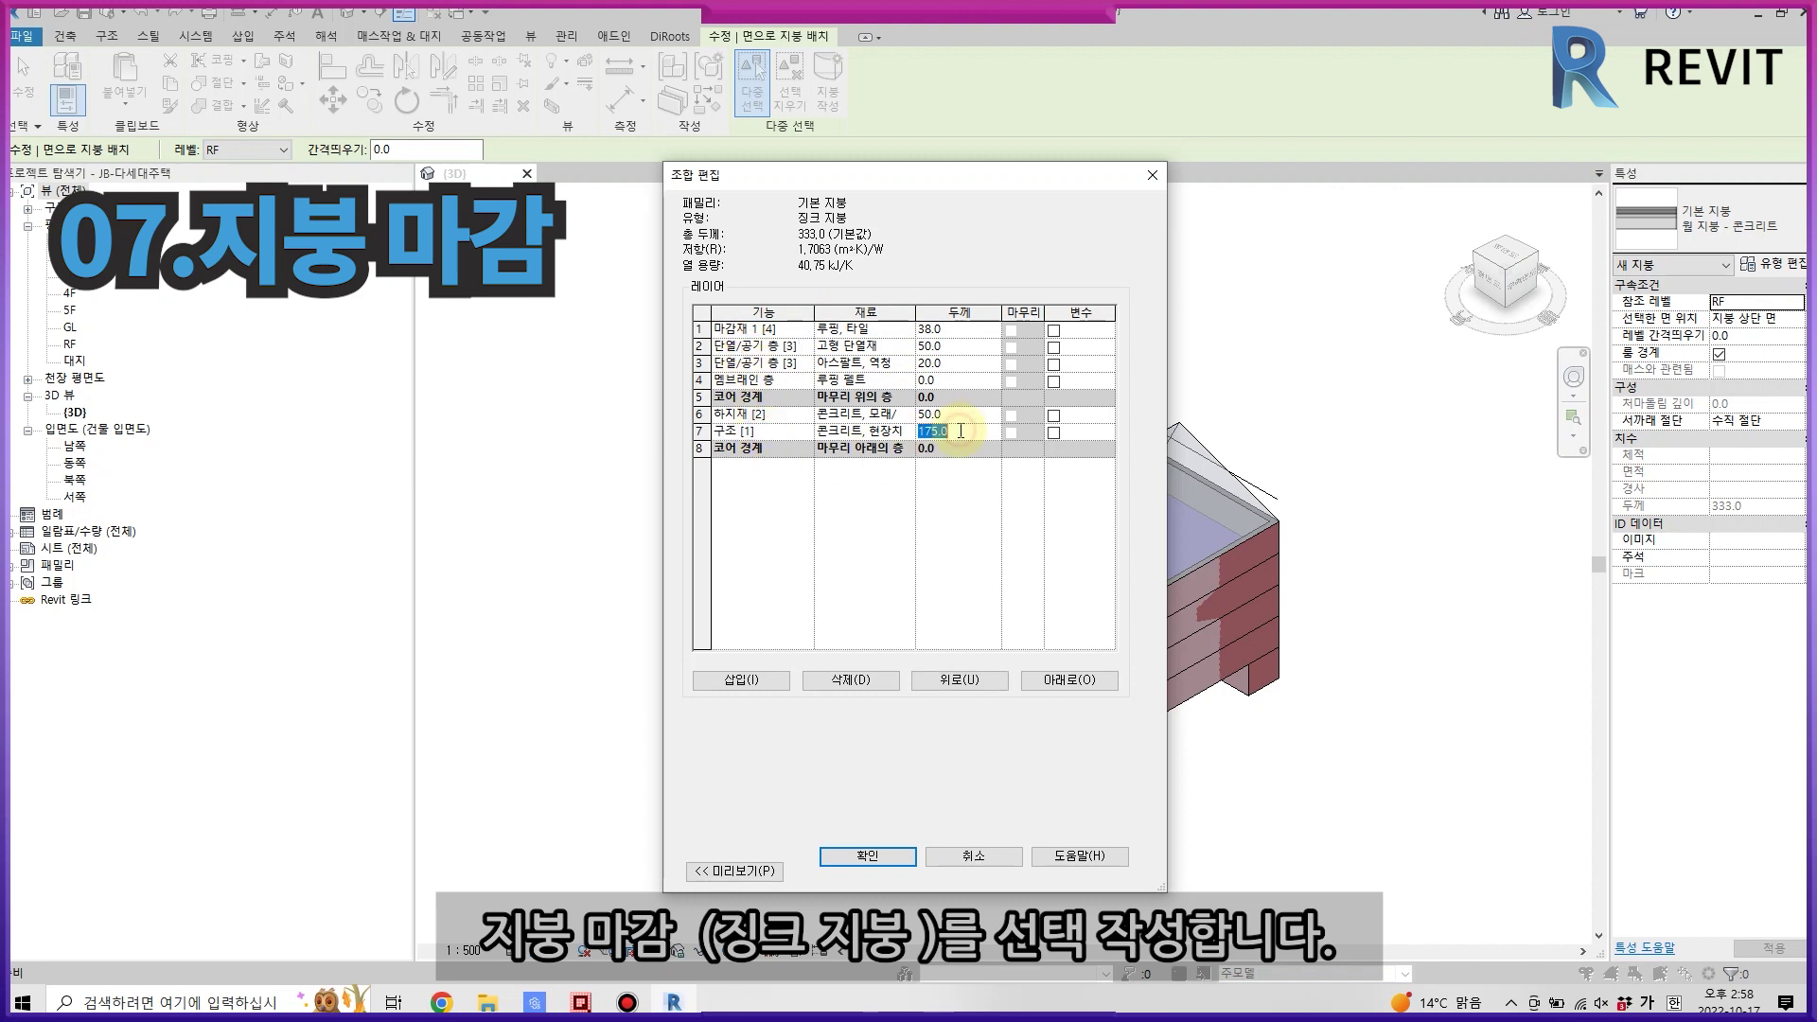
{"action": "type", "text": "150"}
{"action": "key", "text": "Tab"}
{"action": "left_click", "coordinate": [969, 329]}
{"action": "type", "text": "10"}
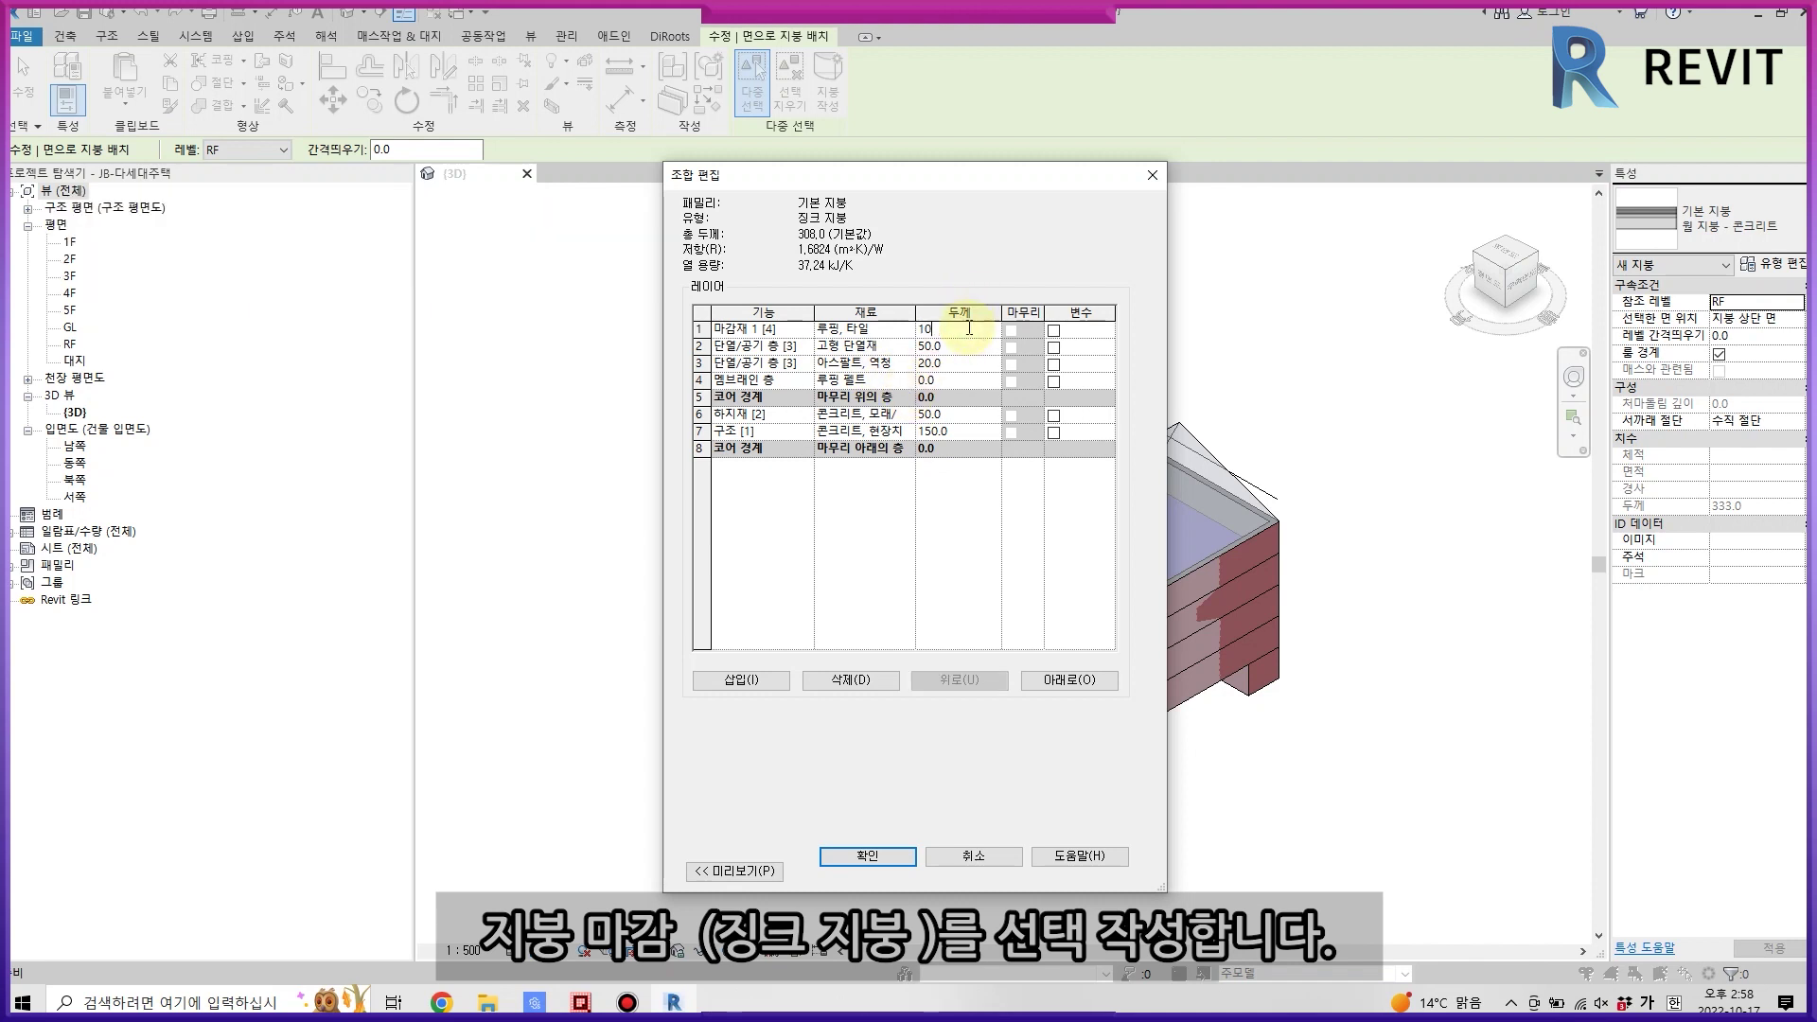
{"action": "left_click", "coordinate": [907, 329]}
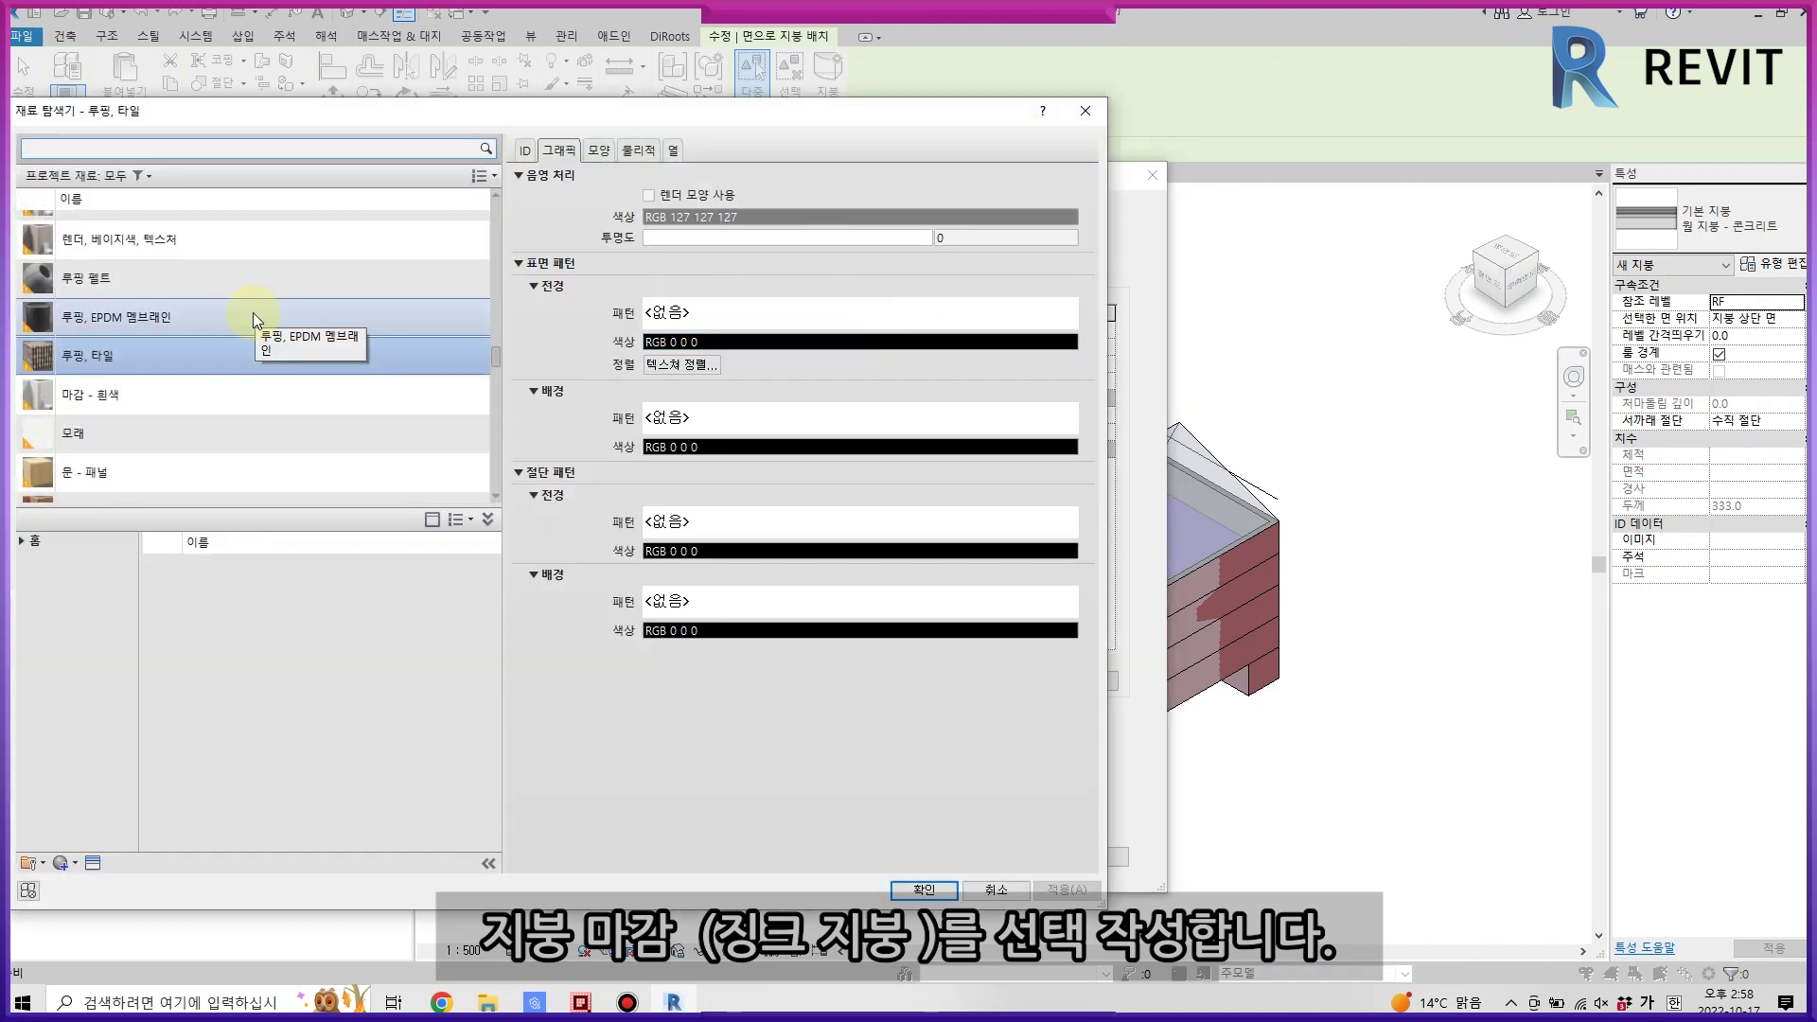
{"action": "left_click", "coordinate": [110, 280]}
{"action": "scroll", "coordinate": [183, 344], "scroll_direction": "down", "scroll_amount": 1}
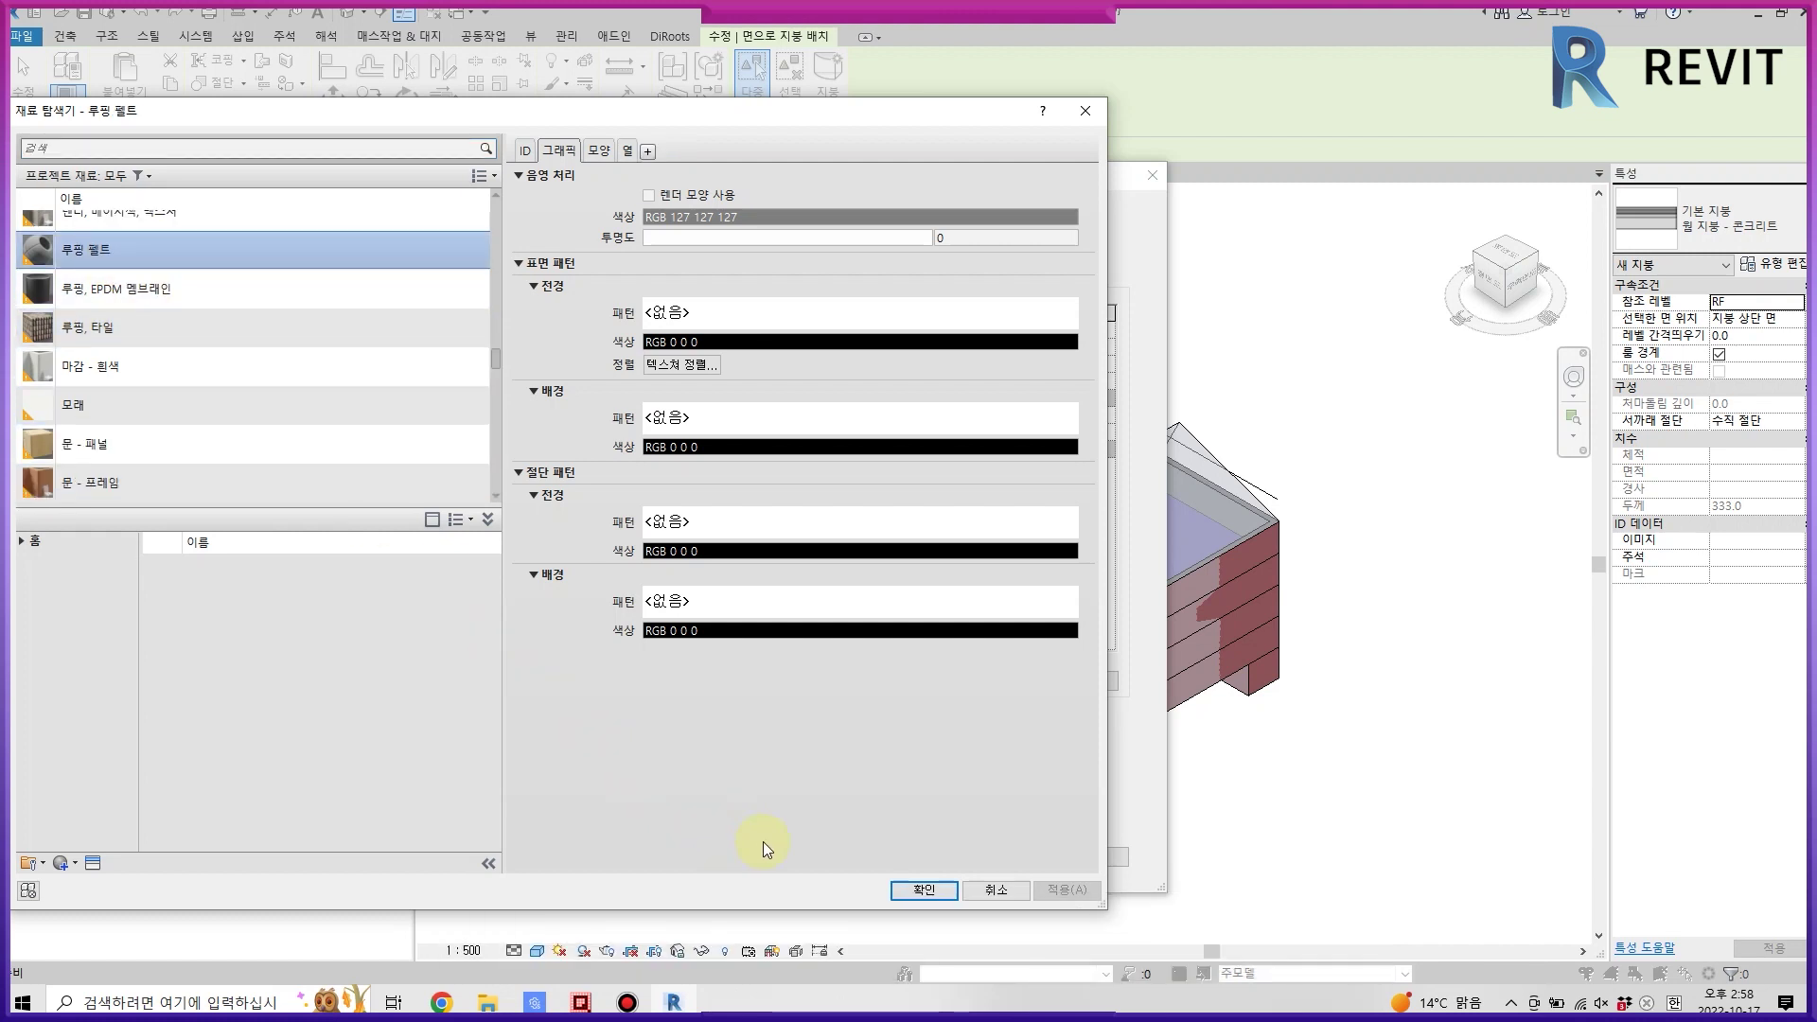
{"action": "left_click", "coordinate": [911, 890]}
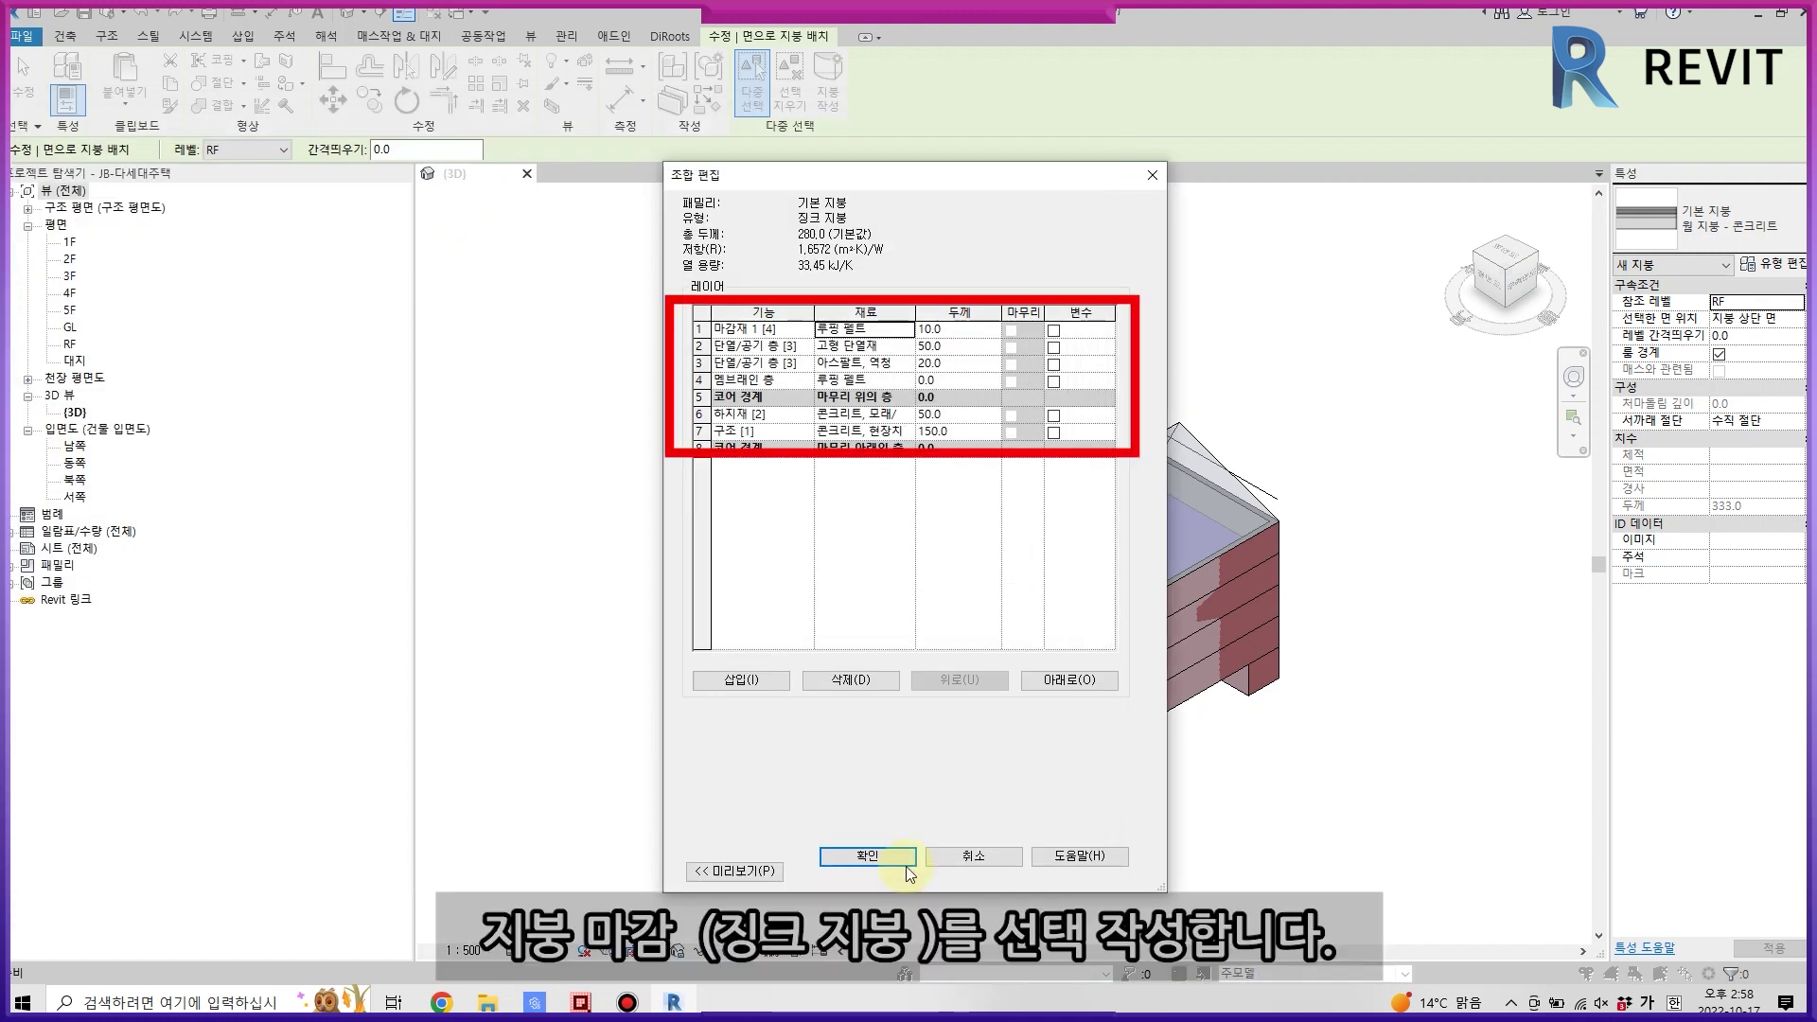
{"action": "left_click", "coordinate": [906, 866]}
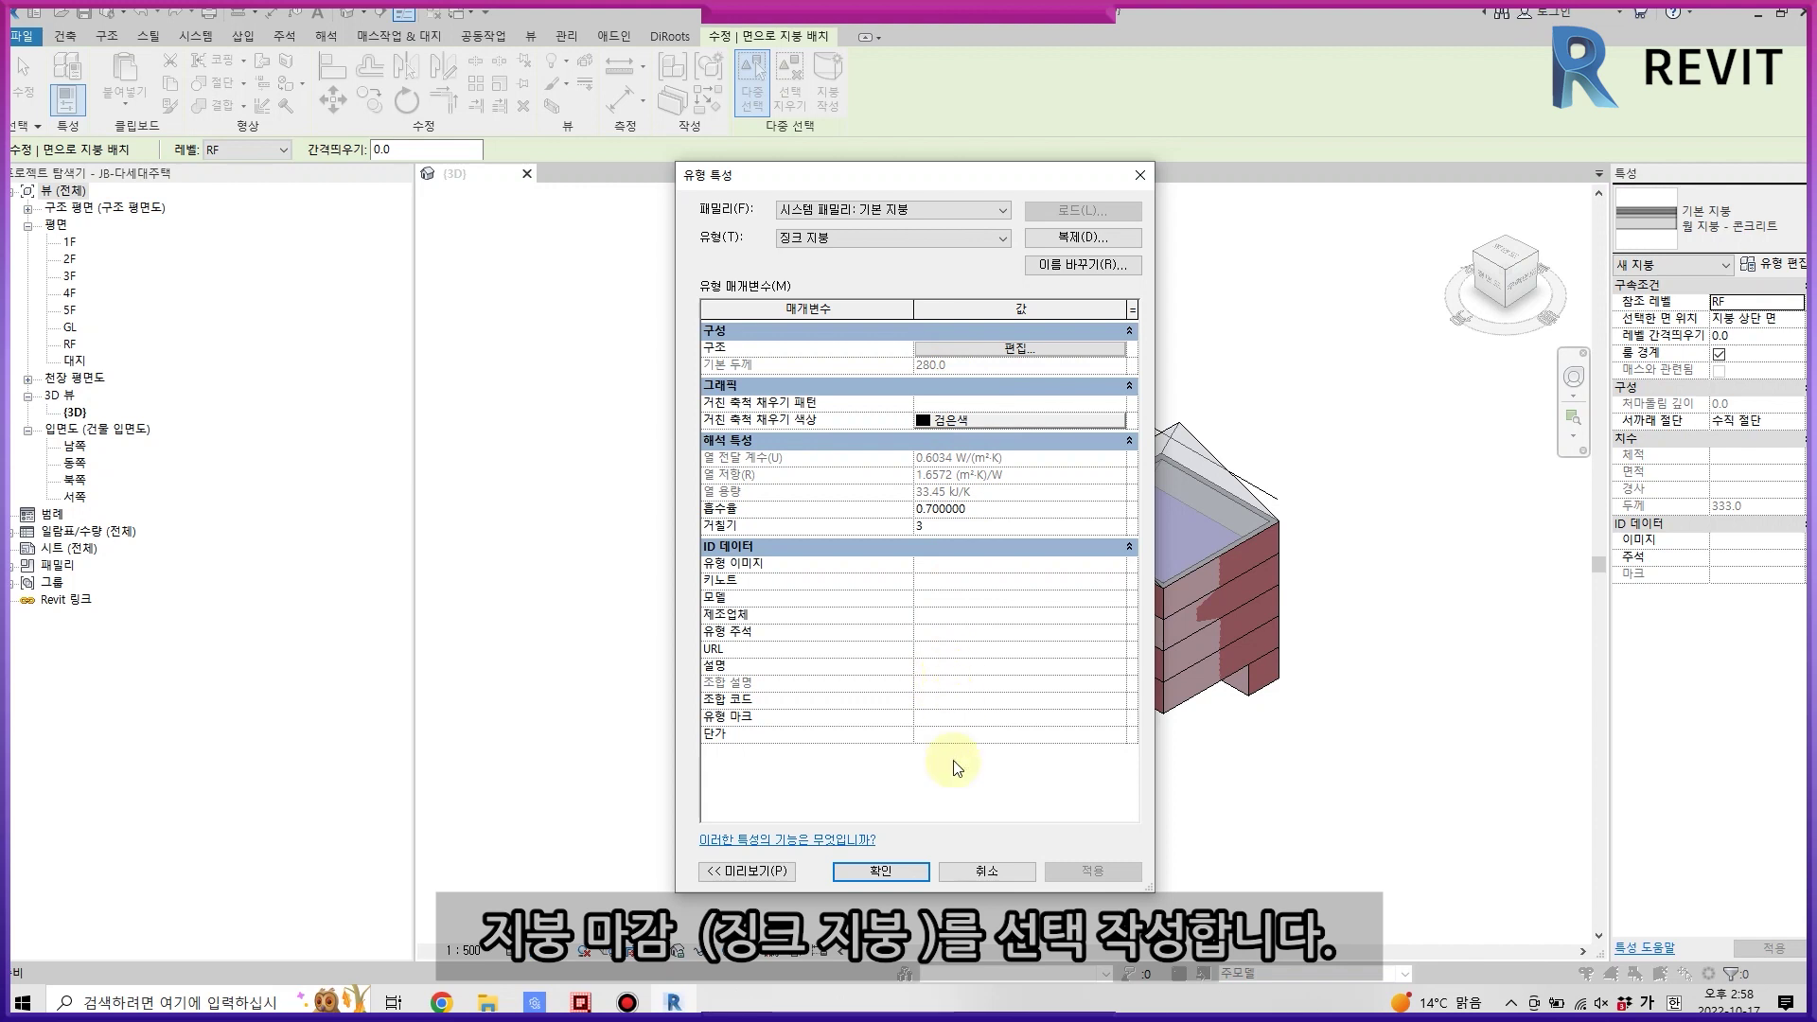
{"action": "left_click", "coordinate": [910, 872]}
- Pick the mass's sloped top face and create the 징크 지붕 roof on it
{"action": "scroll", "coordinate": [1072, 519], "scroll_direction": "up", "scroll_amount": 2}
{"action": "left_click", "coordinate": [1076, 507]}
{"action": "left_click", "coordinate": [828, 89]}
{"action": "scroll", "coordinate": [1092, 565], "scroll_direction": "up", "scroll_amount": 2}
- Place a wall by face on the triangular gable face under the roof
{"action": "left_click", "coordinate": [397, 36]}
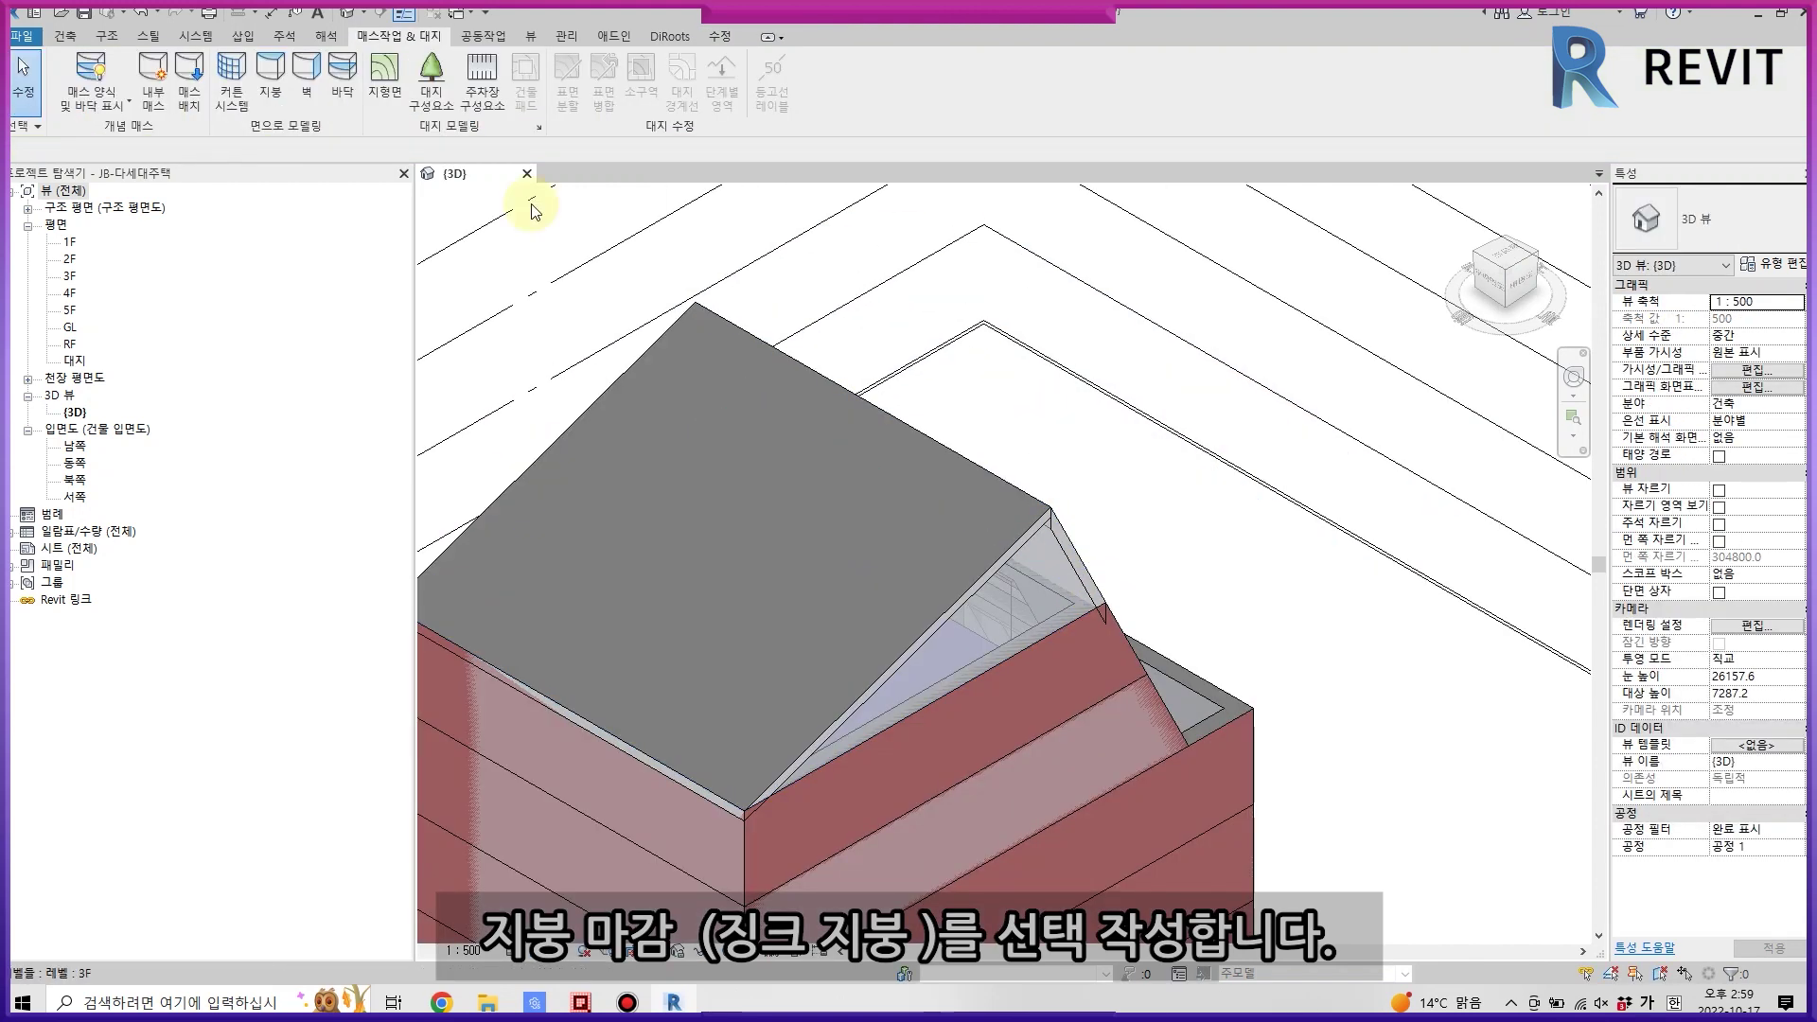
{"action": "left_click", "coordinate": [313, 95]}
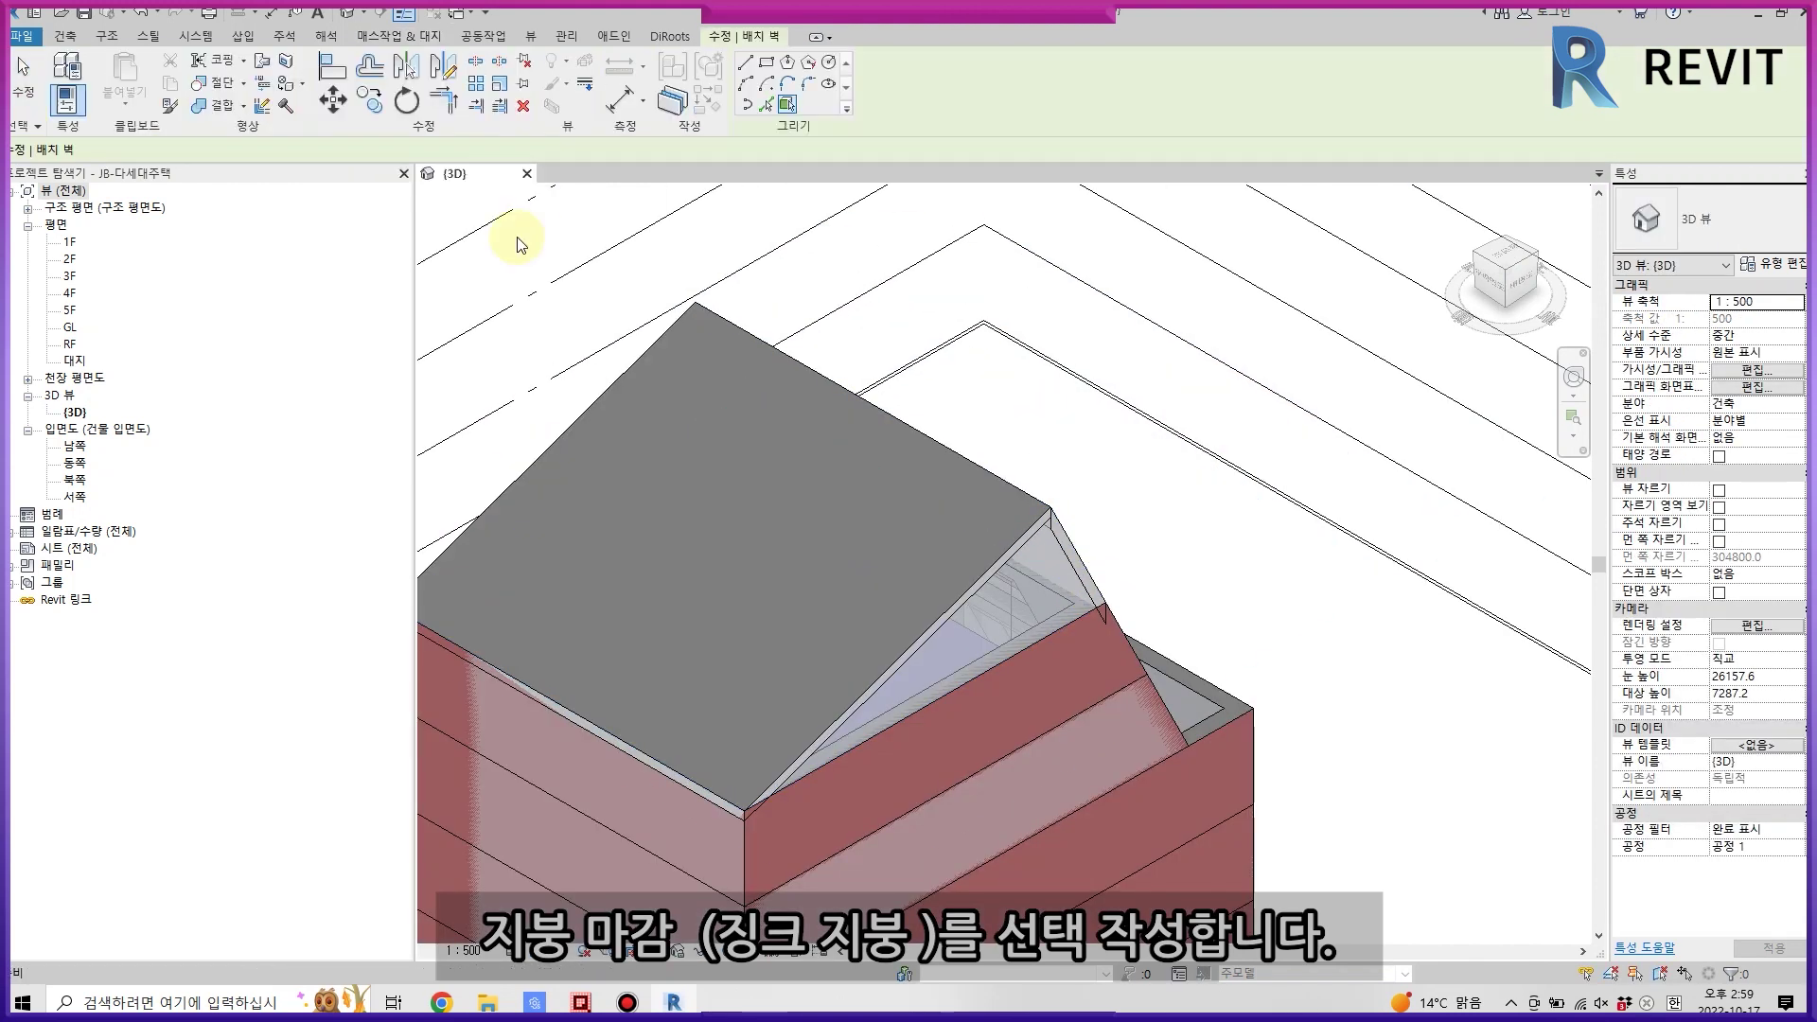
{"action": "left_click", "coordinate": [1060, 529]}
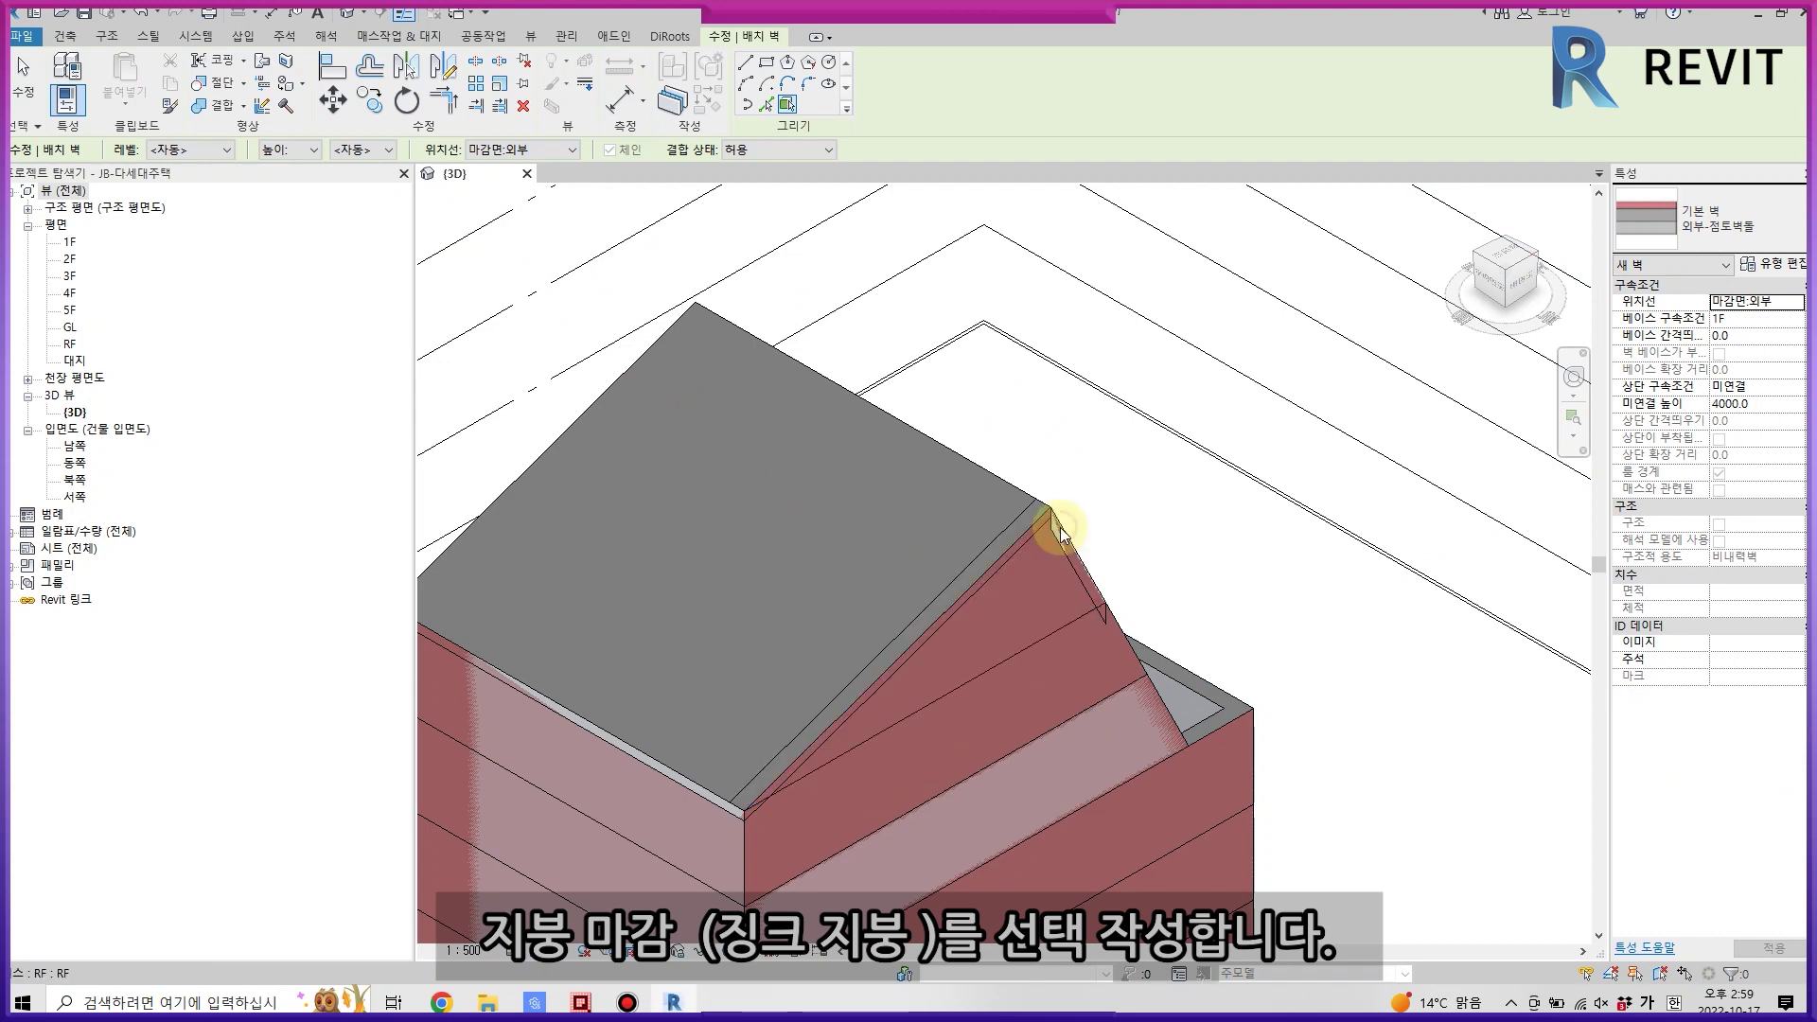
{"action": "left_click", "coordinate": [1541, 256]}
{"action": "key", "text": "Escape"}
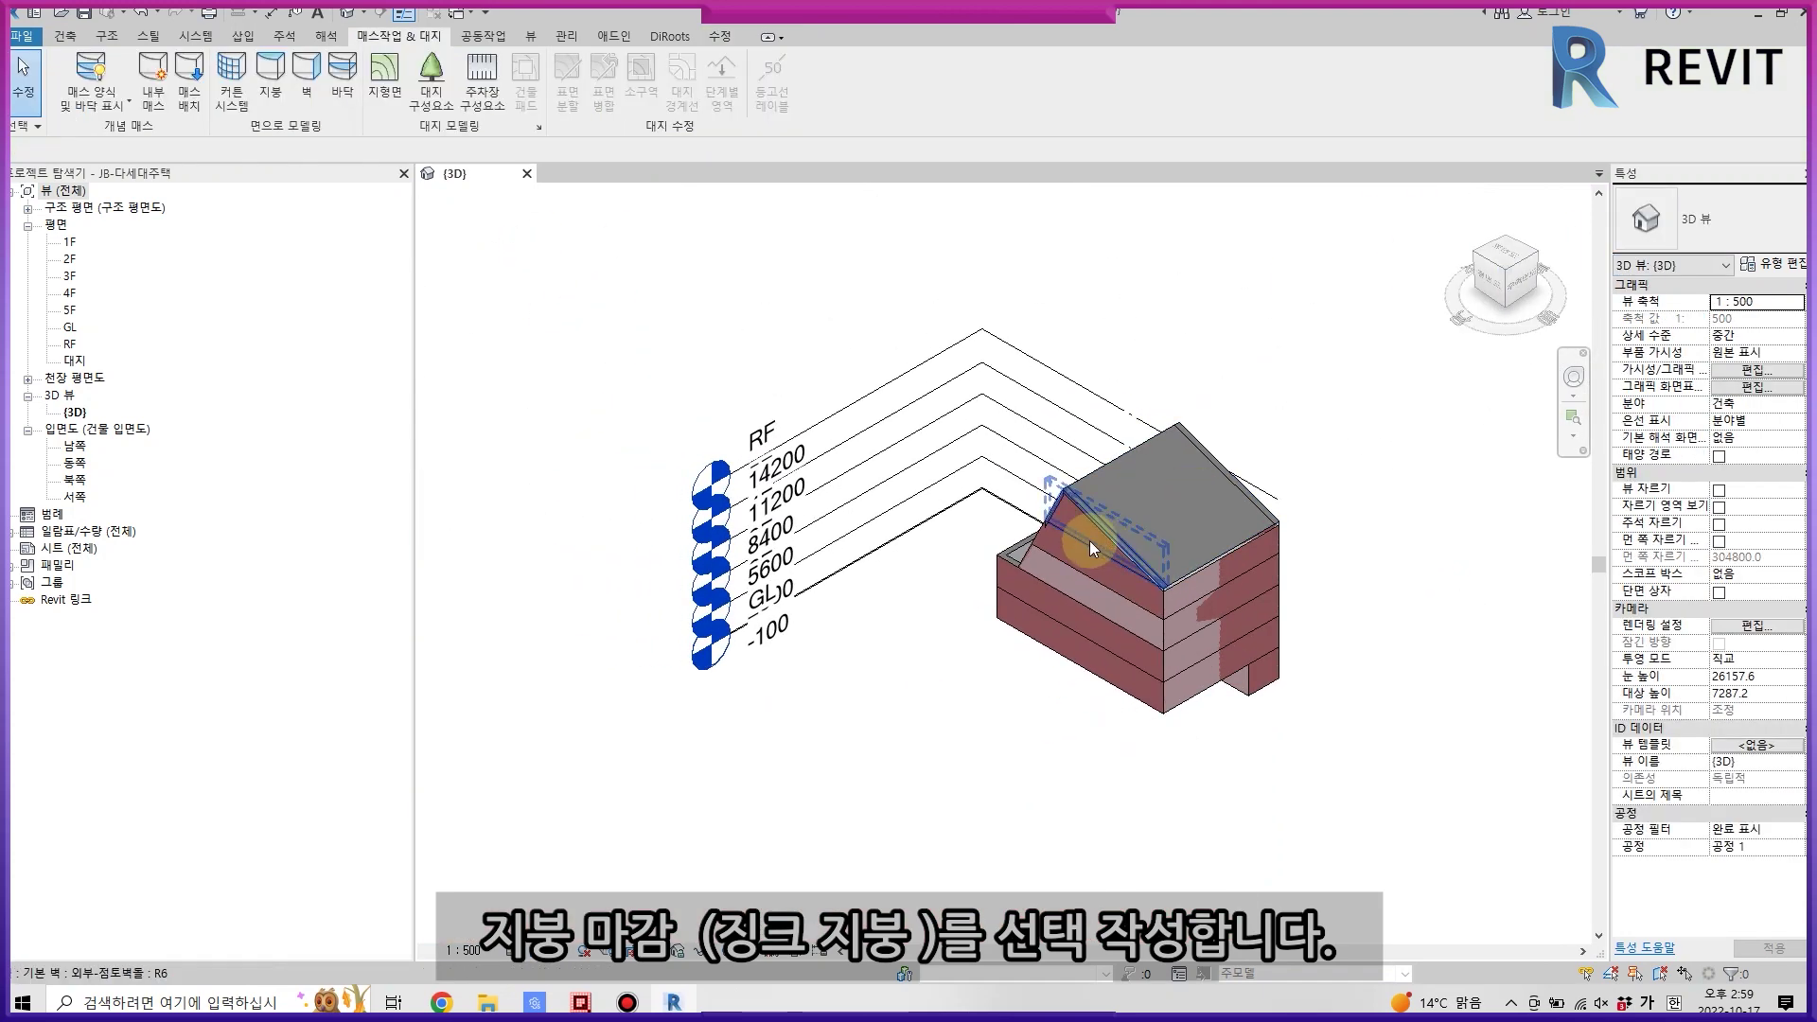
- Duplicate the gable wall's brick type as 외부-징크 and close Type Properties
{"action": "left_click", "coordinate": [1088, 542]}
{"action": "left_click", "coordinate": [1770, 264]}
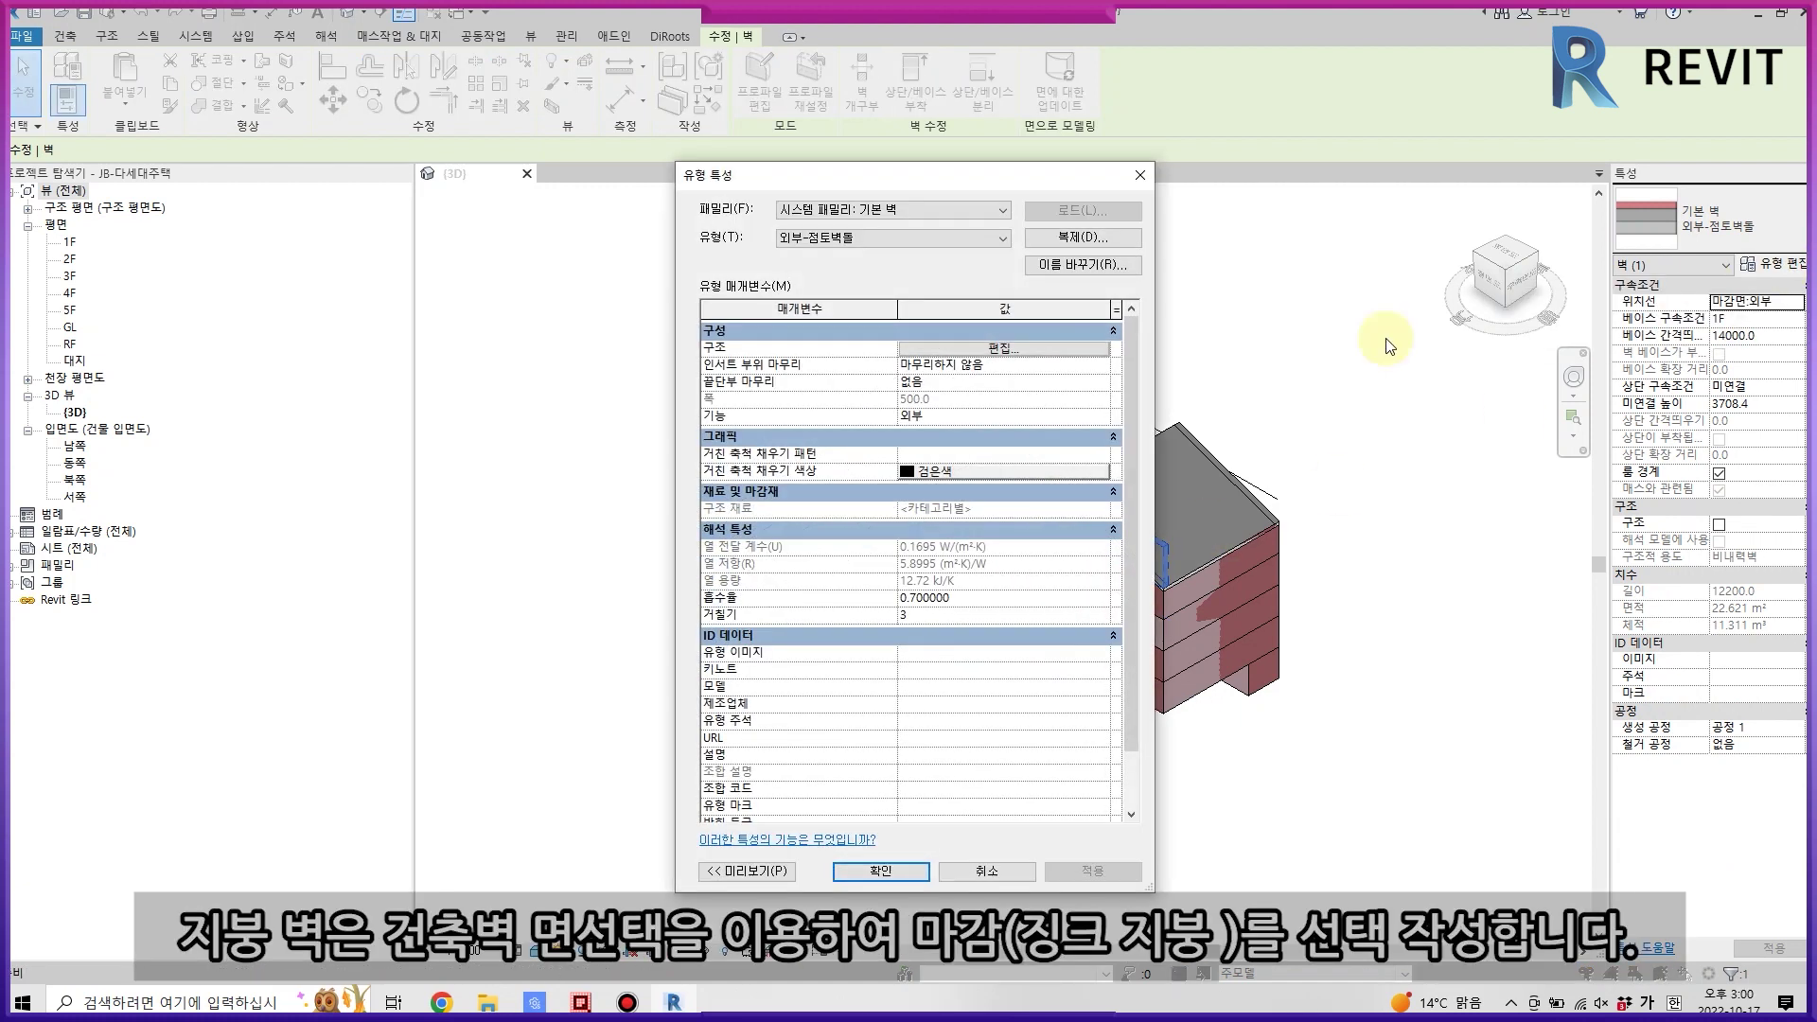
{"action": "left_click", "coordinate": [1046, 236]}
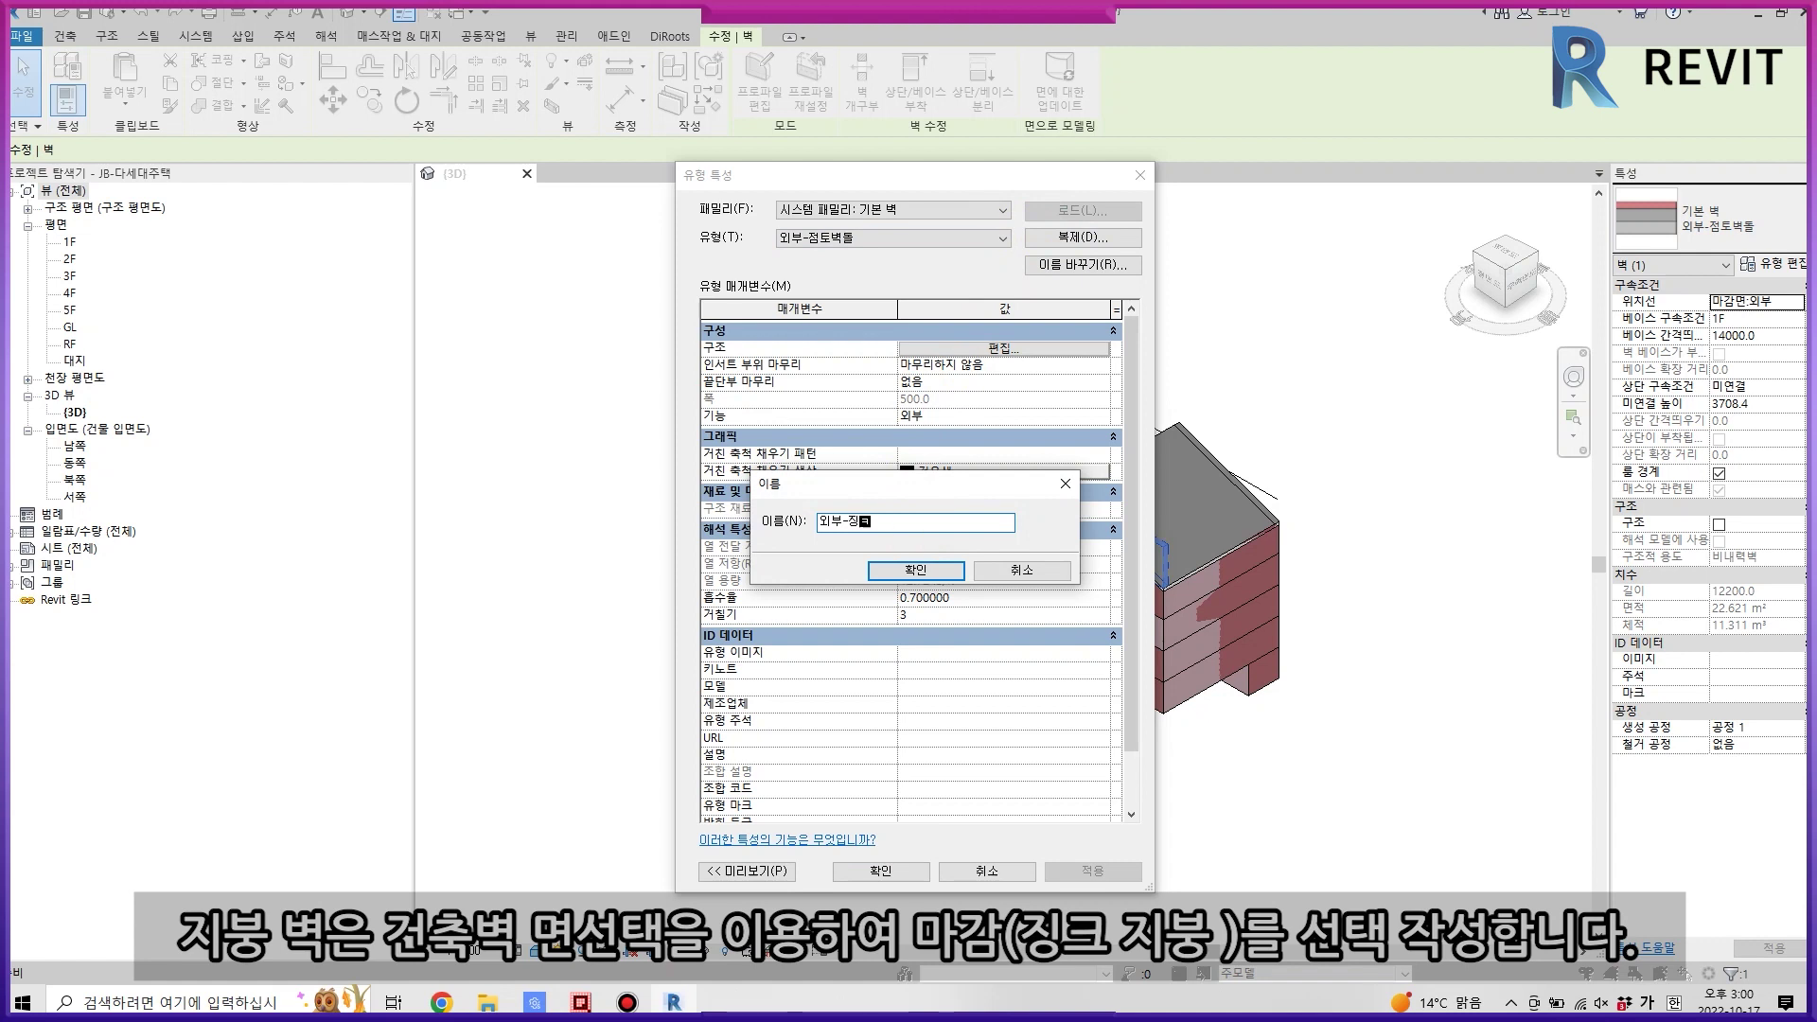
{"action": "type", "text": "ㅡ"}
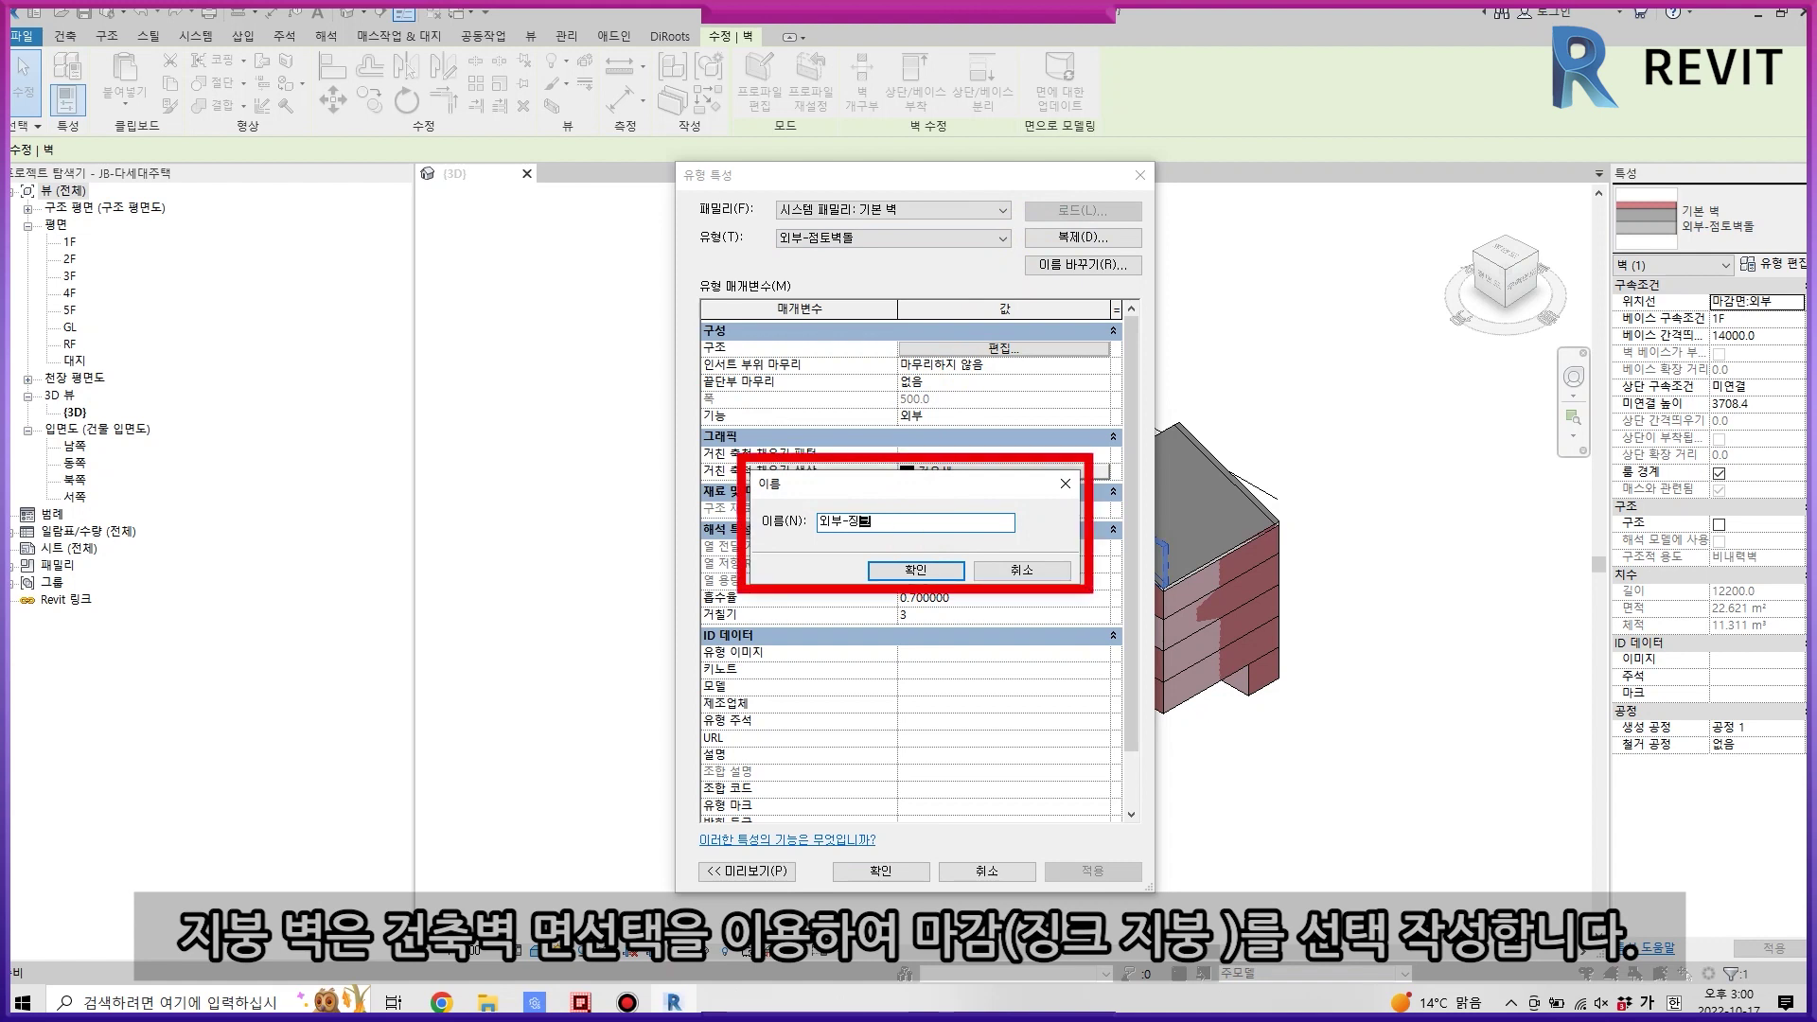
{"action": "key", "text": "Return"}
{"action": "left_click", "coordinate": [883, 870]}
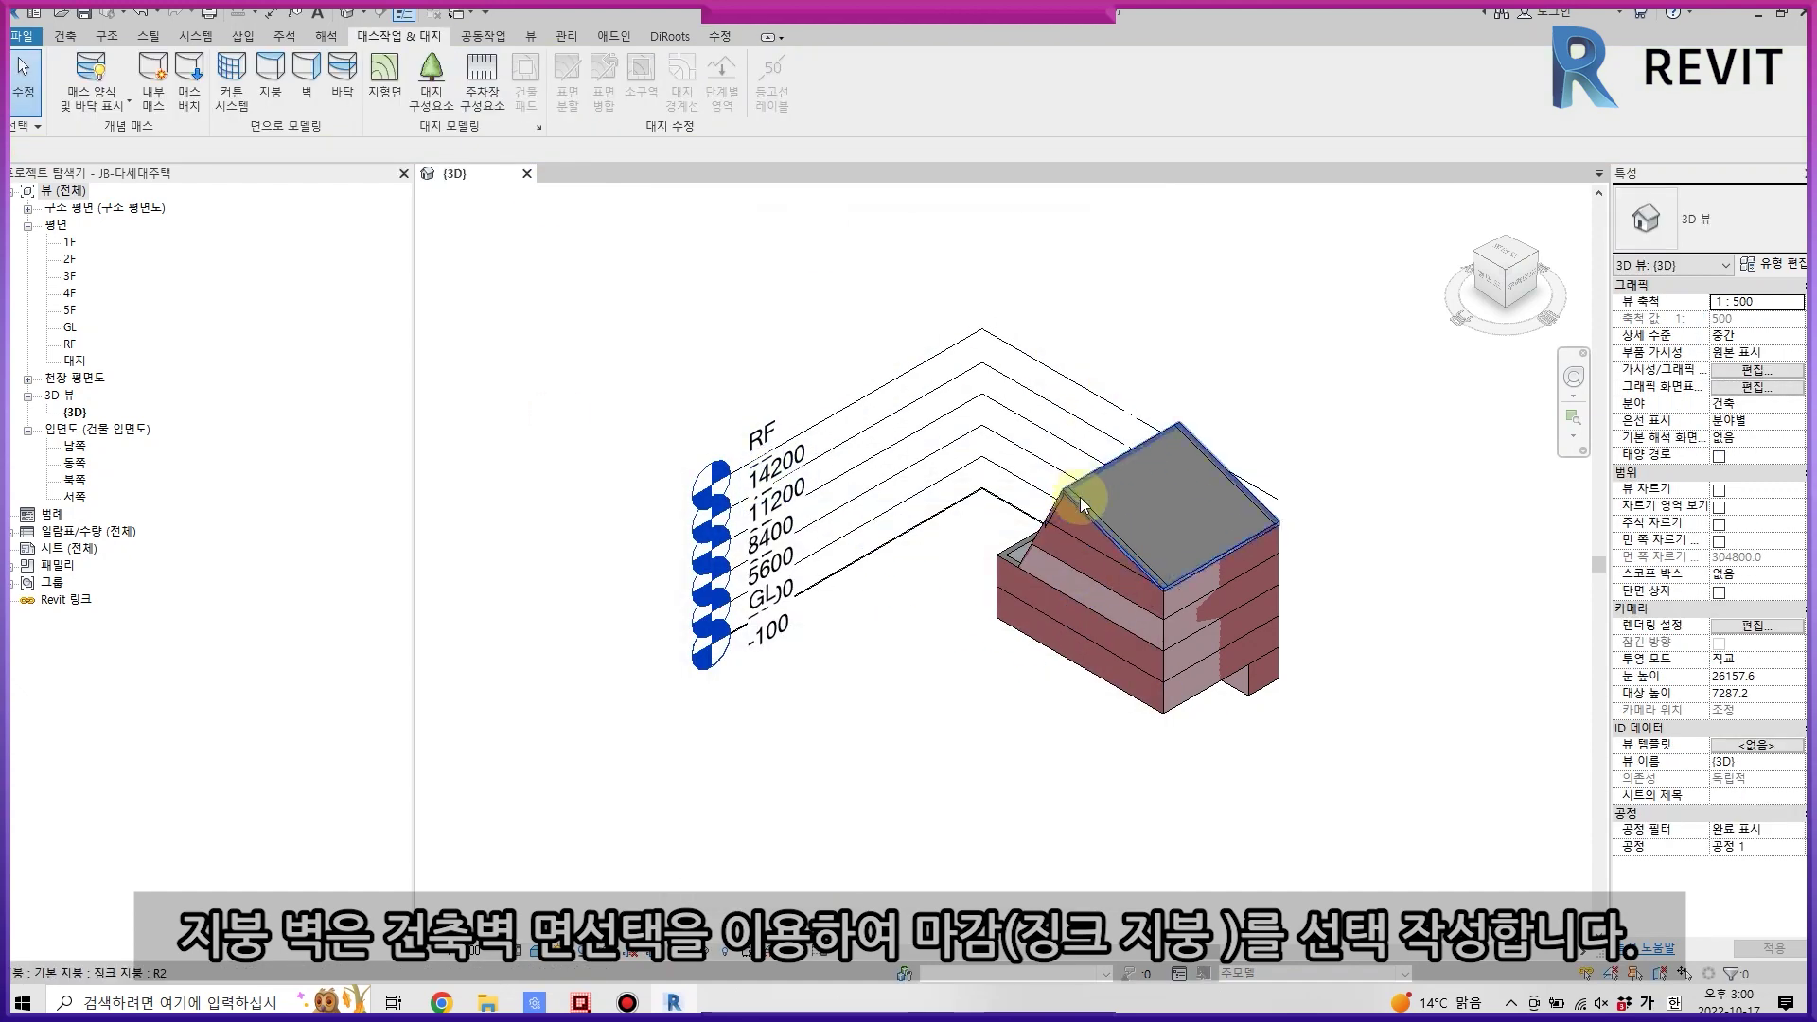
- Set the 3D view scale to 1:50
{"action": "left_click", "coordinate": [1042, 471]}
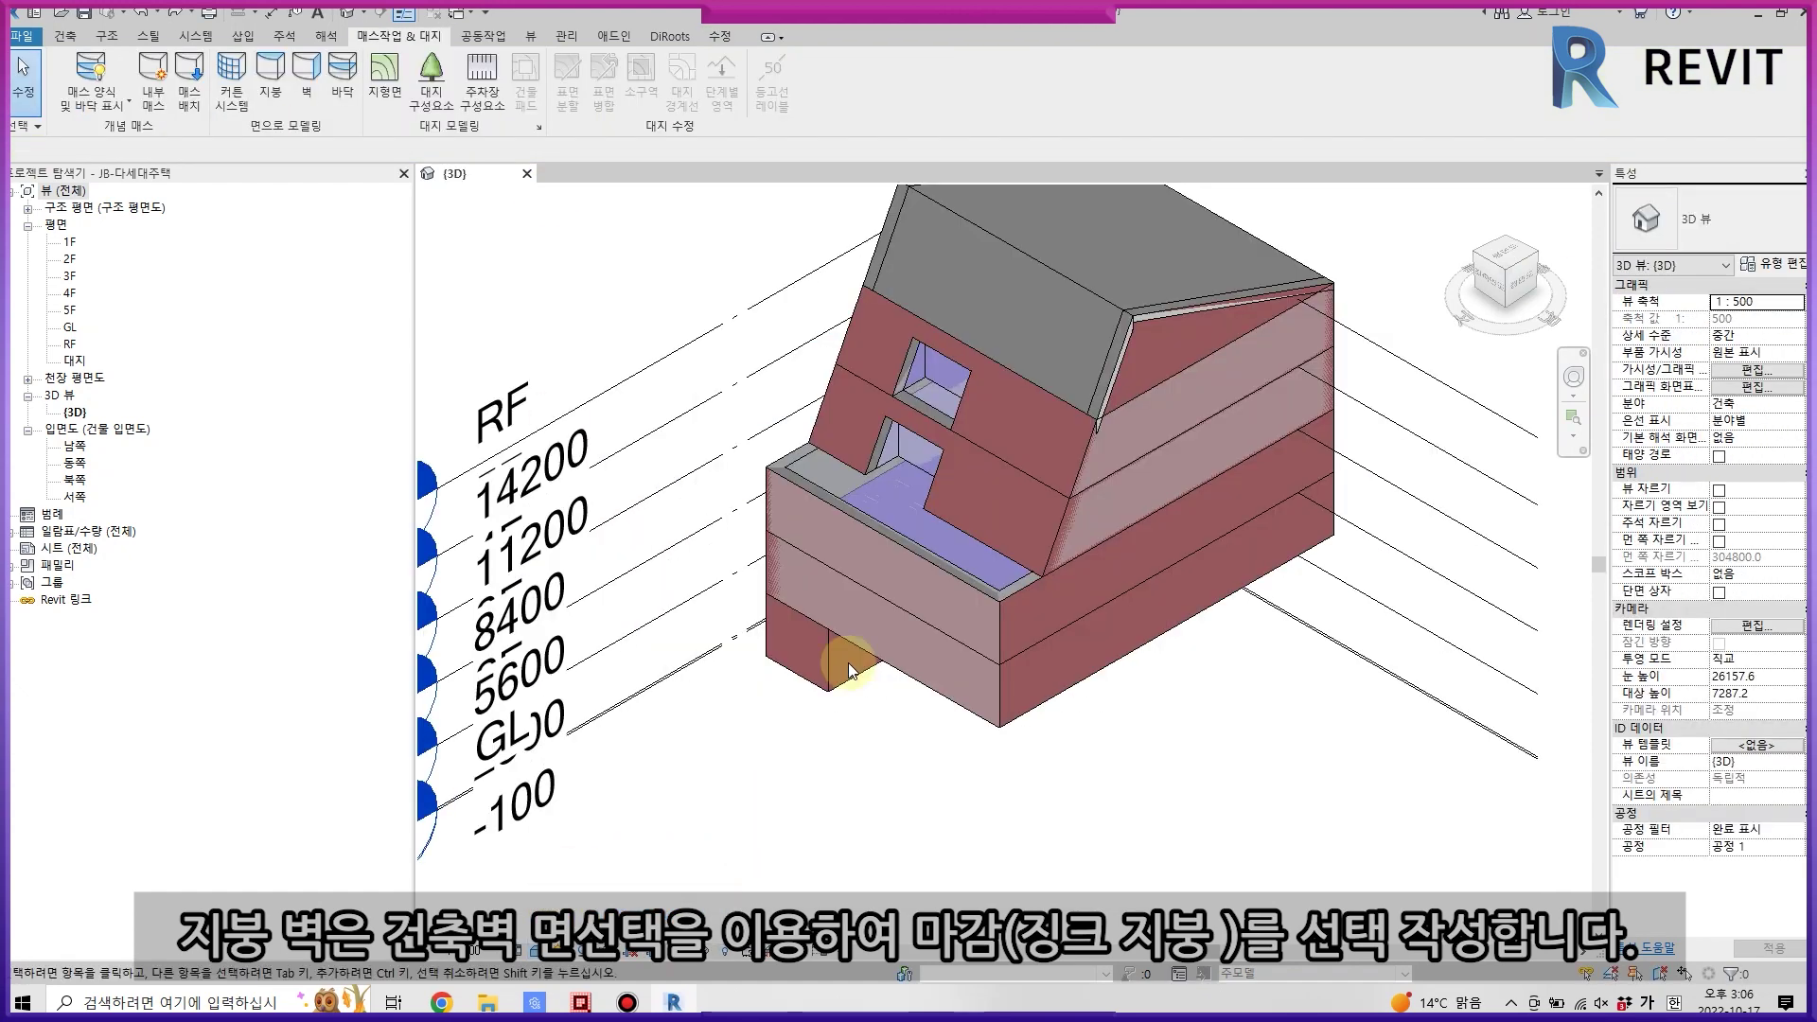
{"action": "left_click", "coordinate": [470, 950]}
{"action": "left_click", "coordinate": [469, 805]}
{"action": "scroll", "coordinate": [1056, 413], "scroll_direction": "up", "scroll_amount": 5}
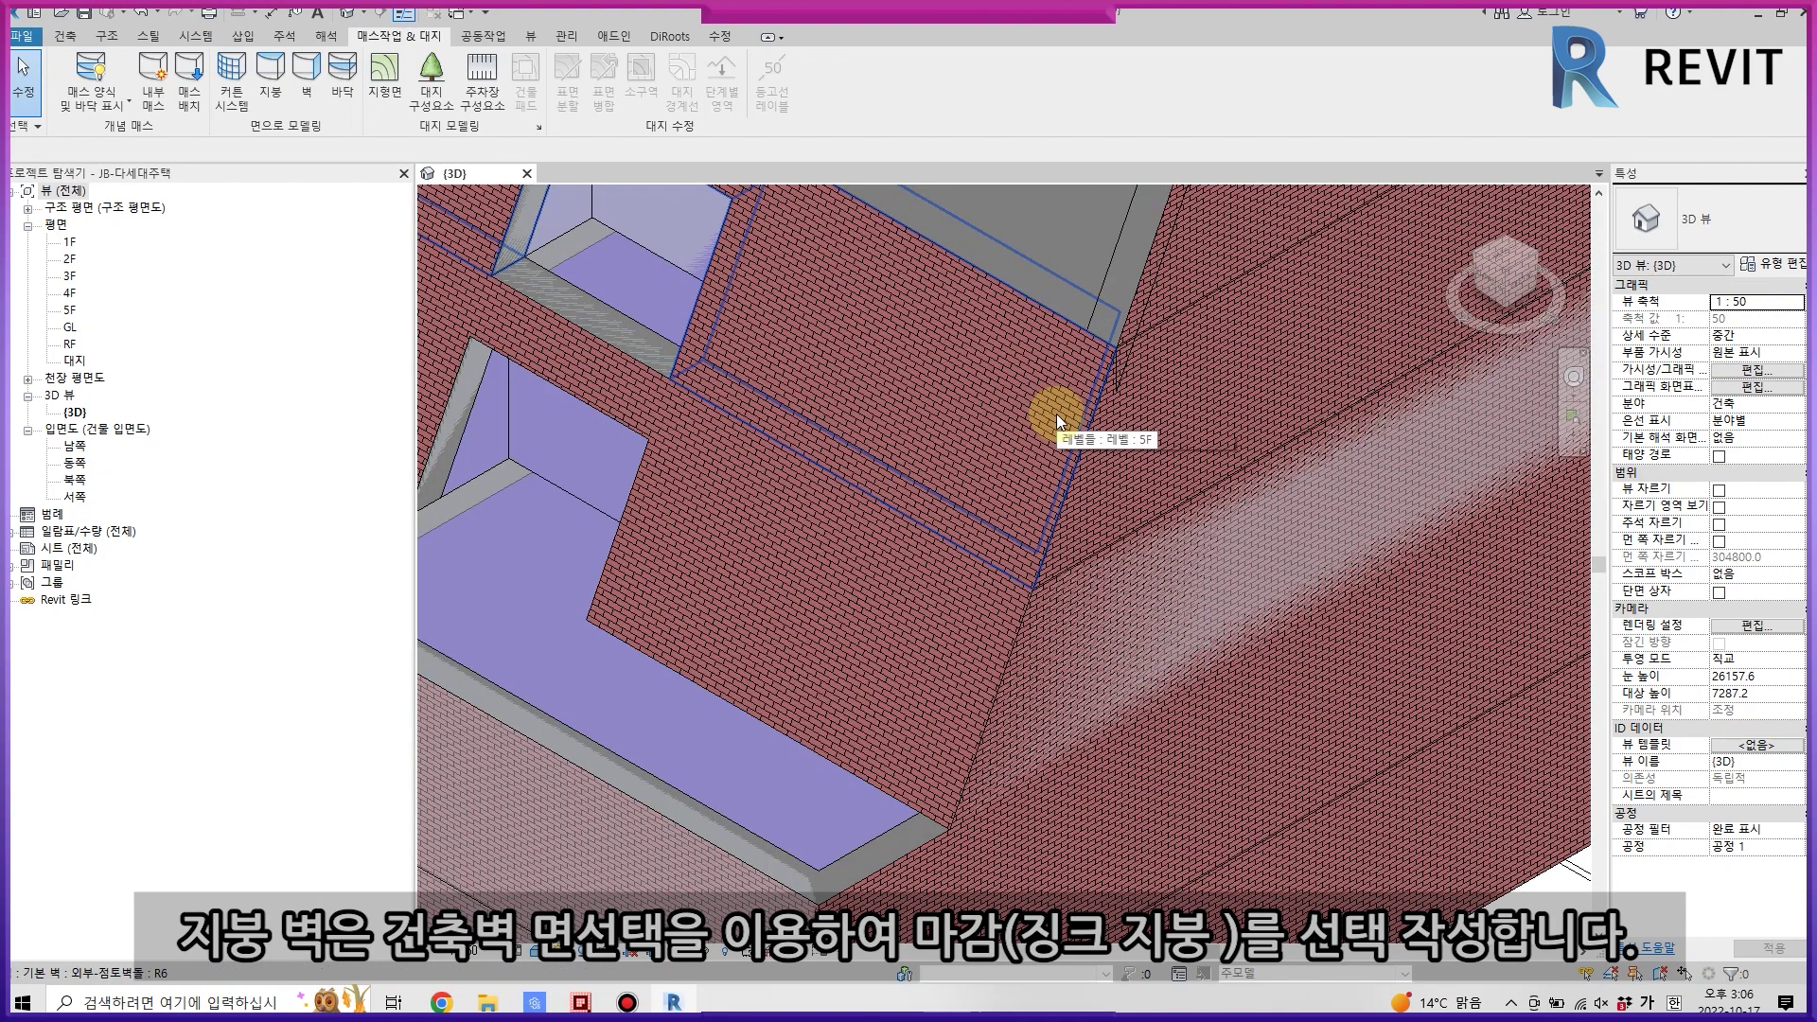
{"action": "scroll", "coordinate": [1013, 689], "scroll_direction": "down", "scroll_amount": 3}
{"action": "scroll", "coordinate": [1090, 576], "scroll_direction": "up", "scroll_amount": 1}
- Open the gable wall's 외부-징크 structure and cut the insulation layer to 50
{"action": "left_click", "coordinate": [1340, 492]}
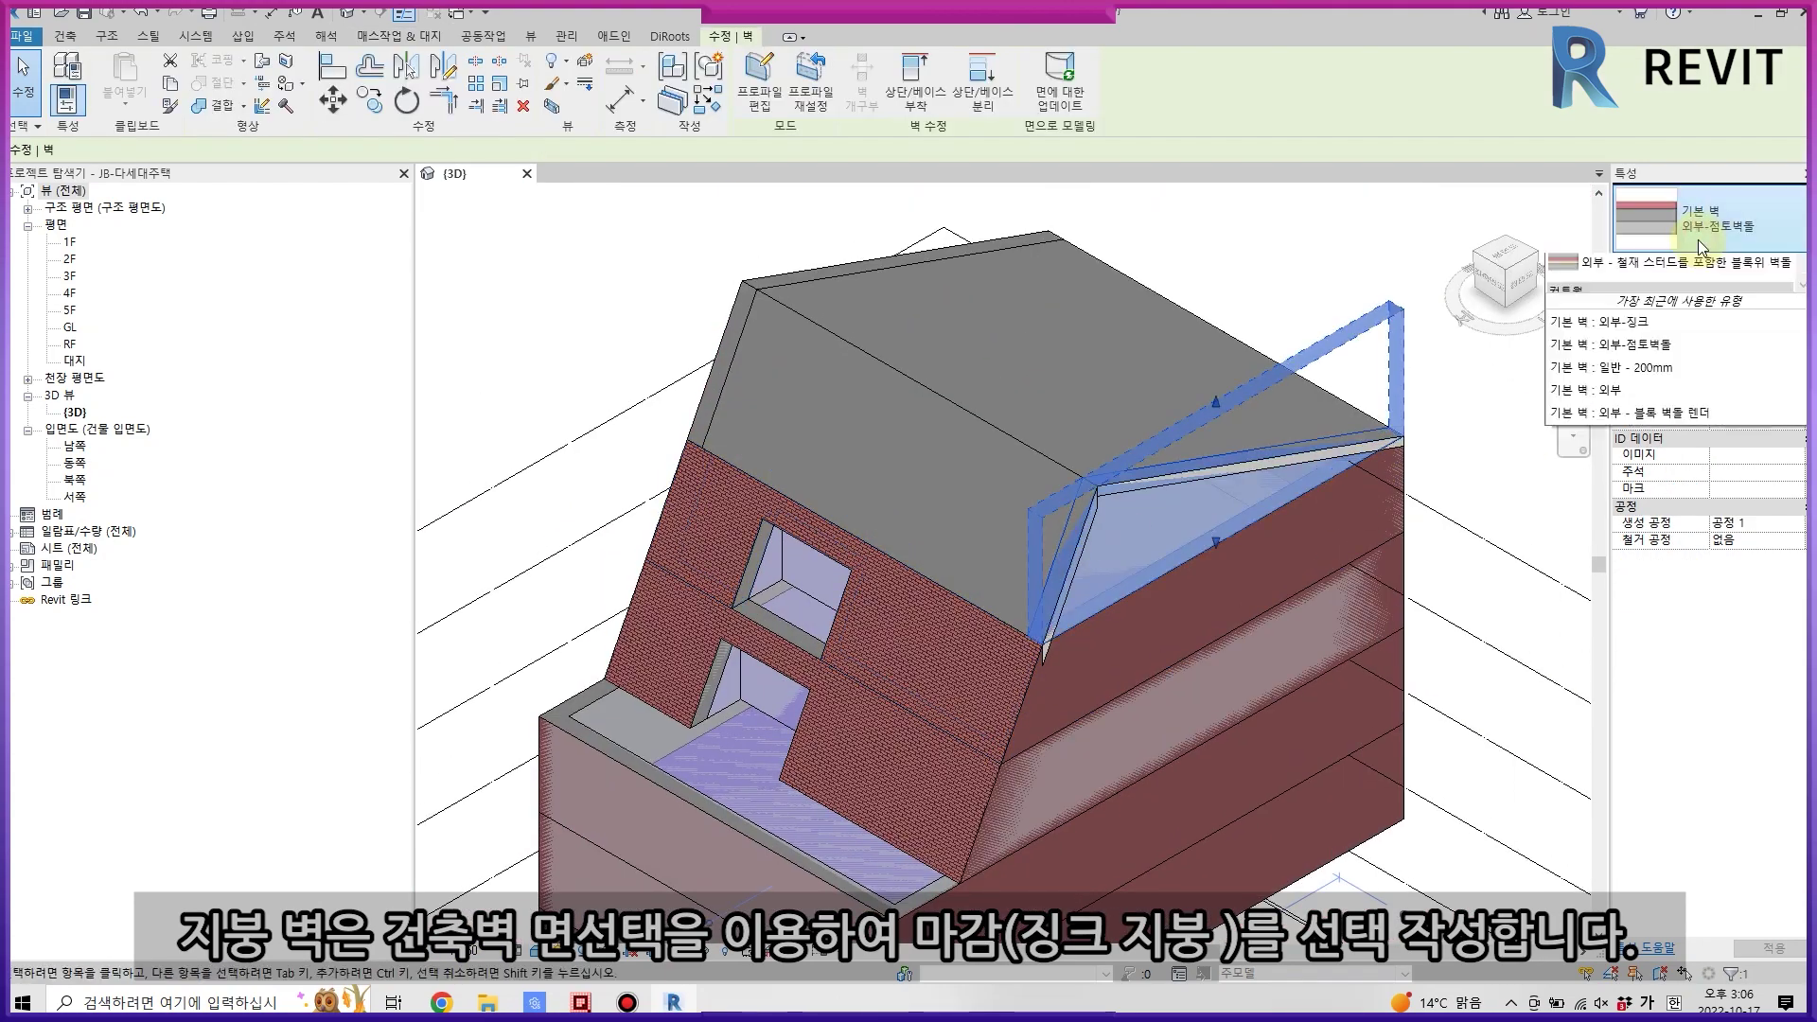
{"action": "left_click", "coordinate": [1796, 275]}
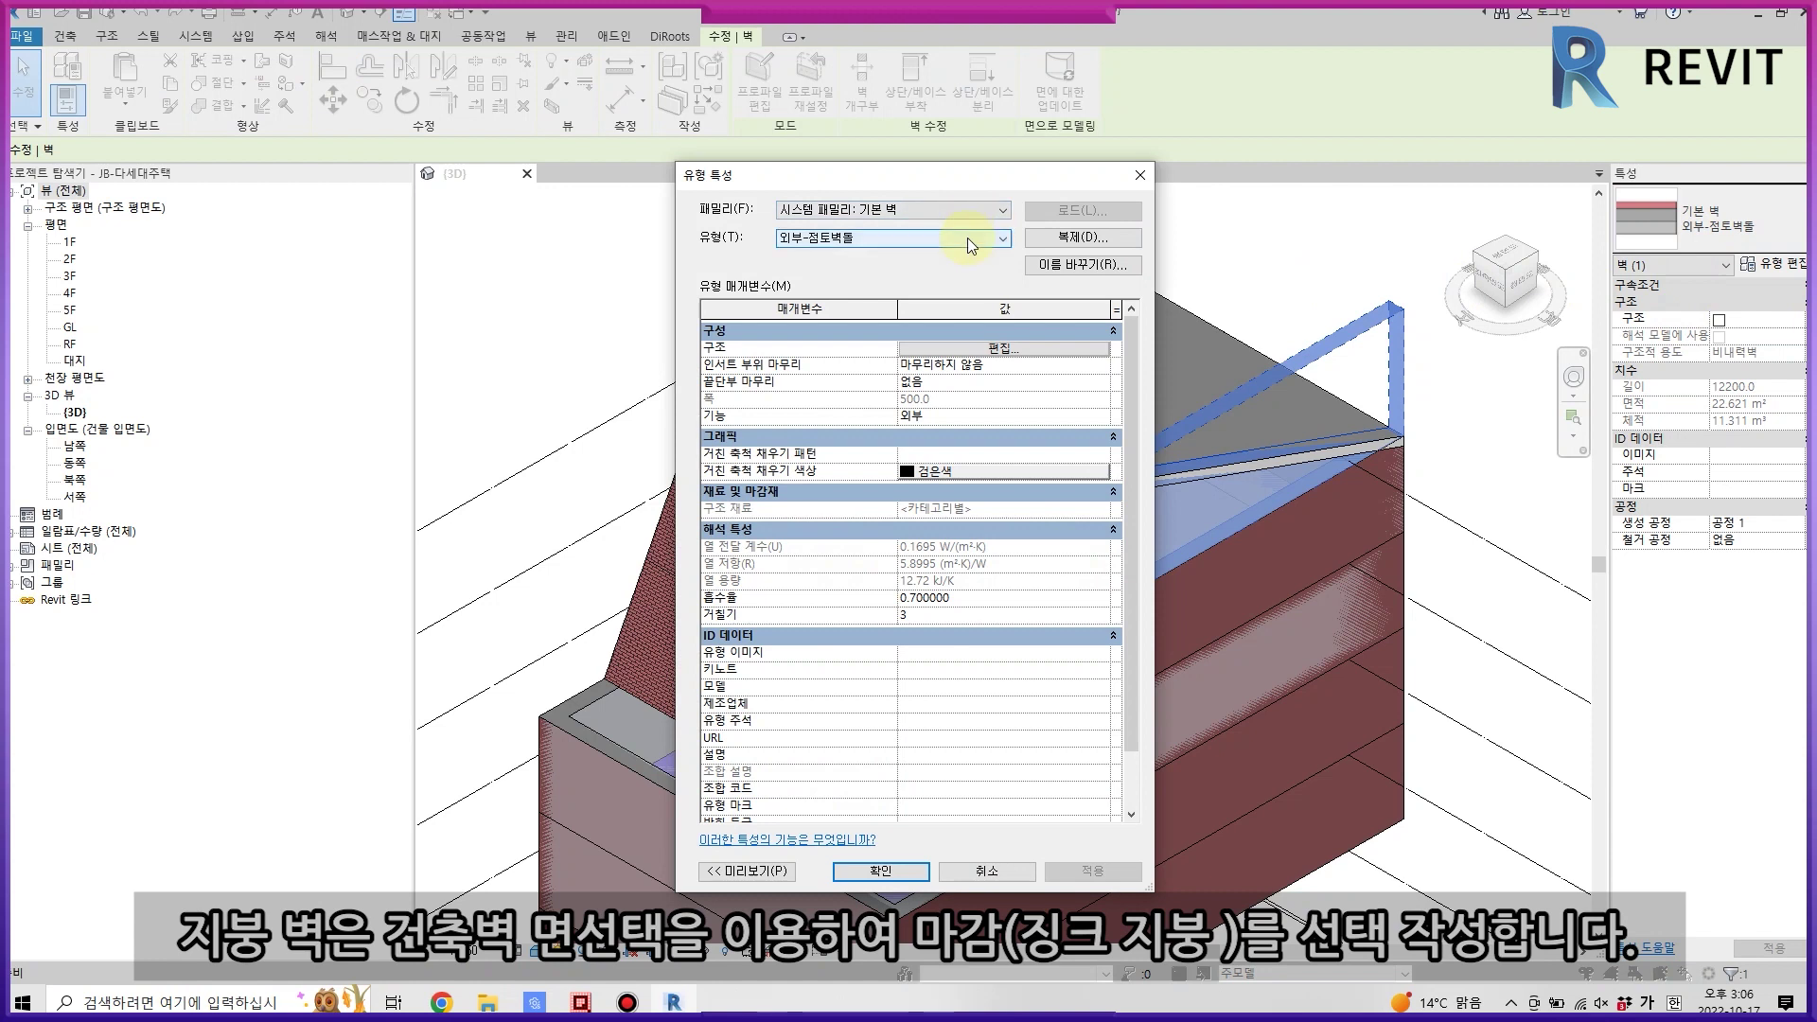
{"action": "left_click", "coordinate": [968, 236]}
{"action": "left_click", "coordinate": [951, 481]}
{"action": "left_click", "coordinate": [1050, 349]}
{"action": "left_click", "coordinate": [989, 391]}
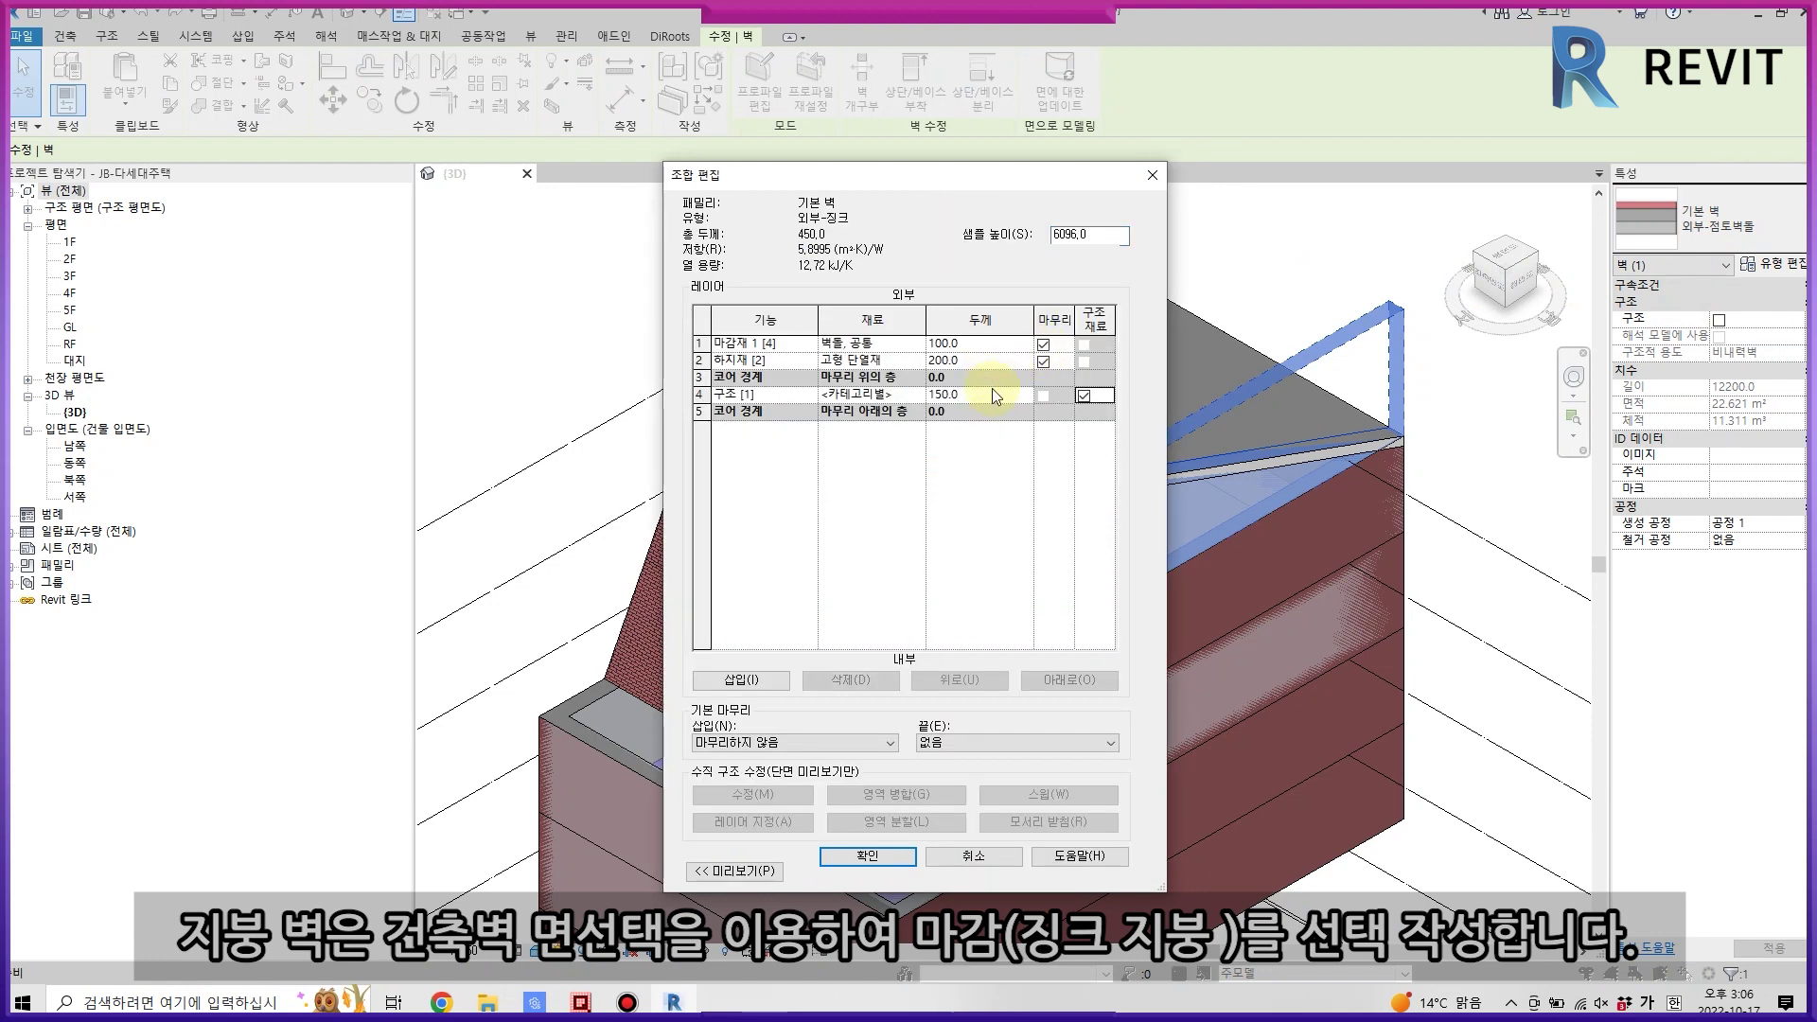
{"action": "left_click", "coordinate": [982, 360]}
{"action": "left_click", "coordinate": [981, 342]}
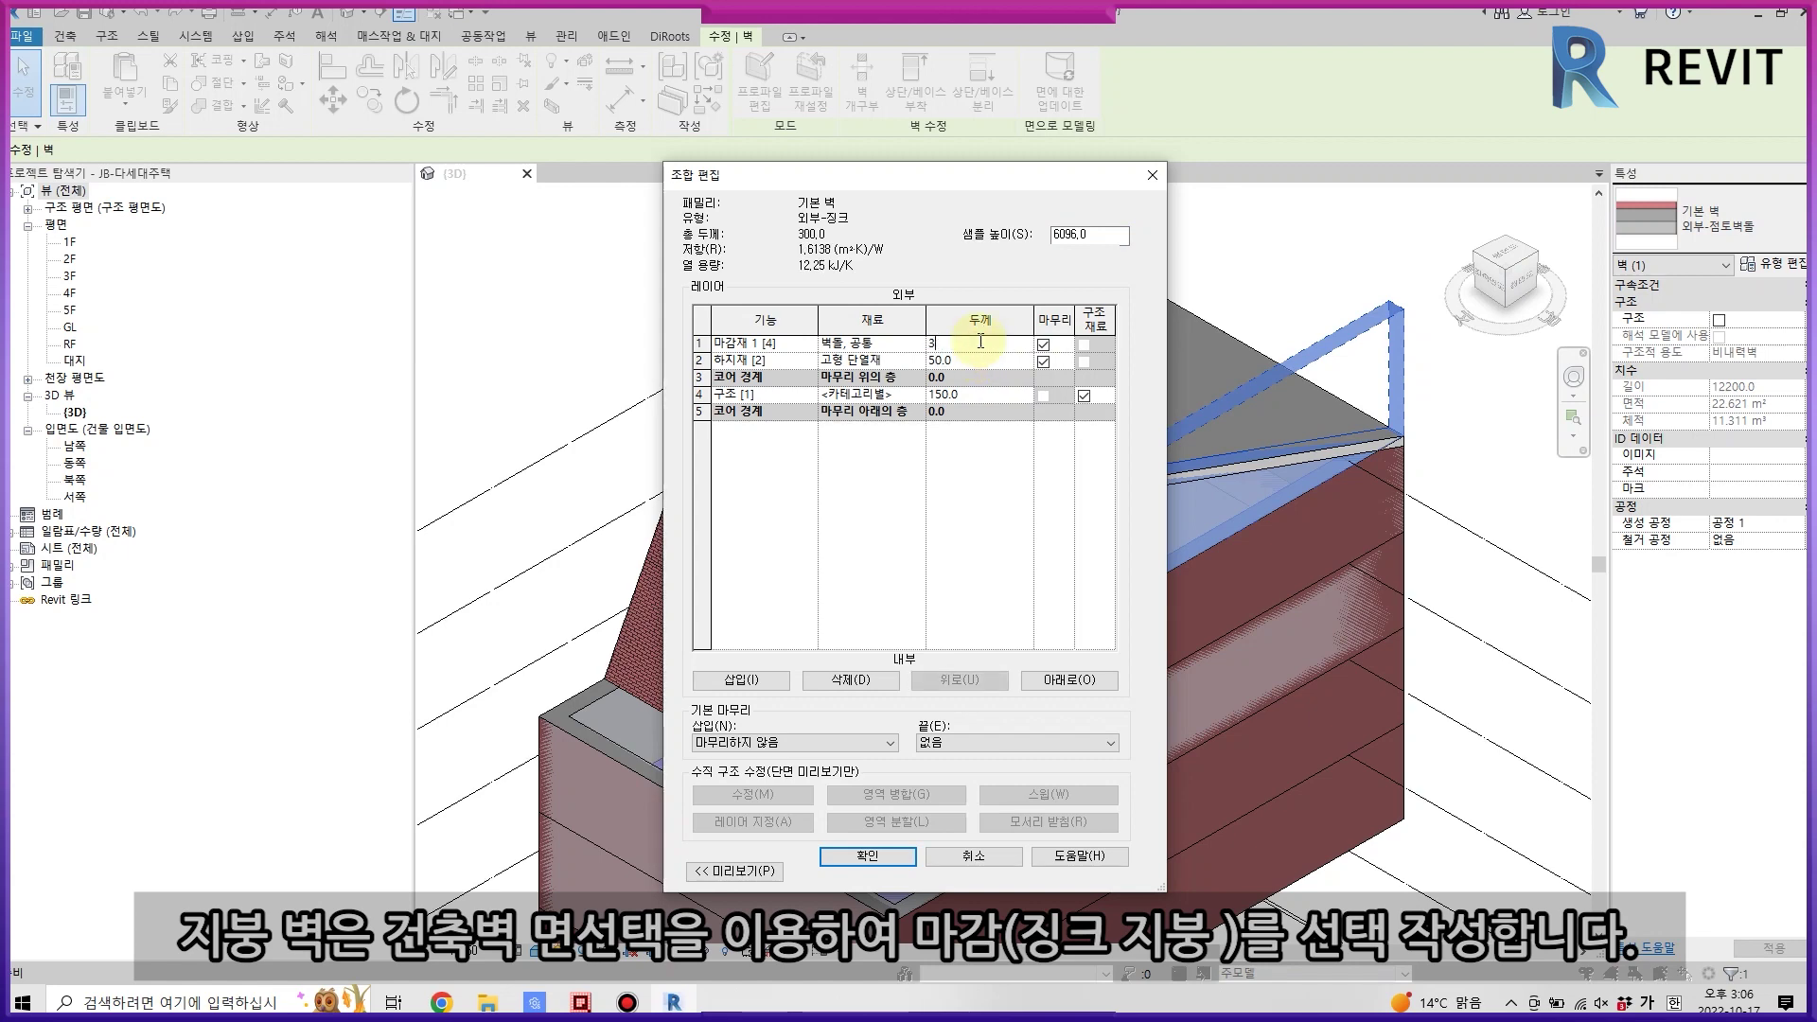
{"action": "left_click", "coordinate": [914, 342]}
{"action": "type", "text": "루"}
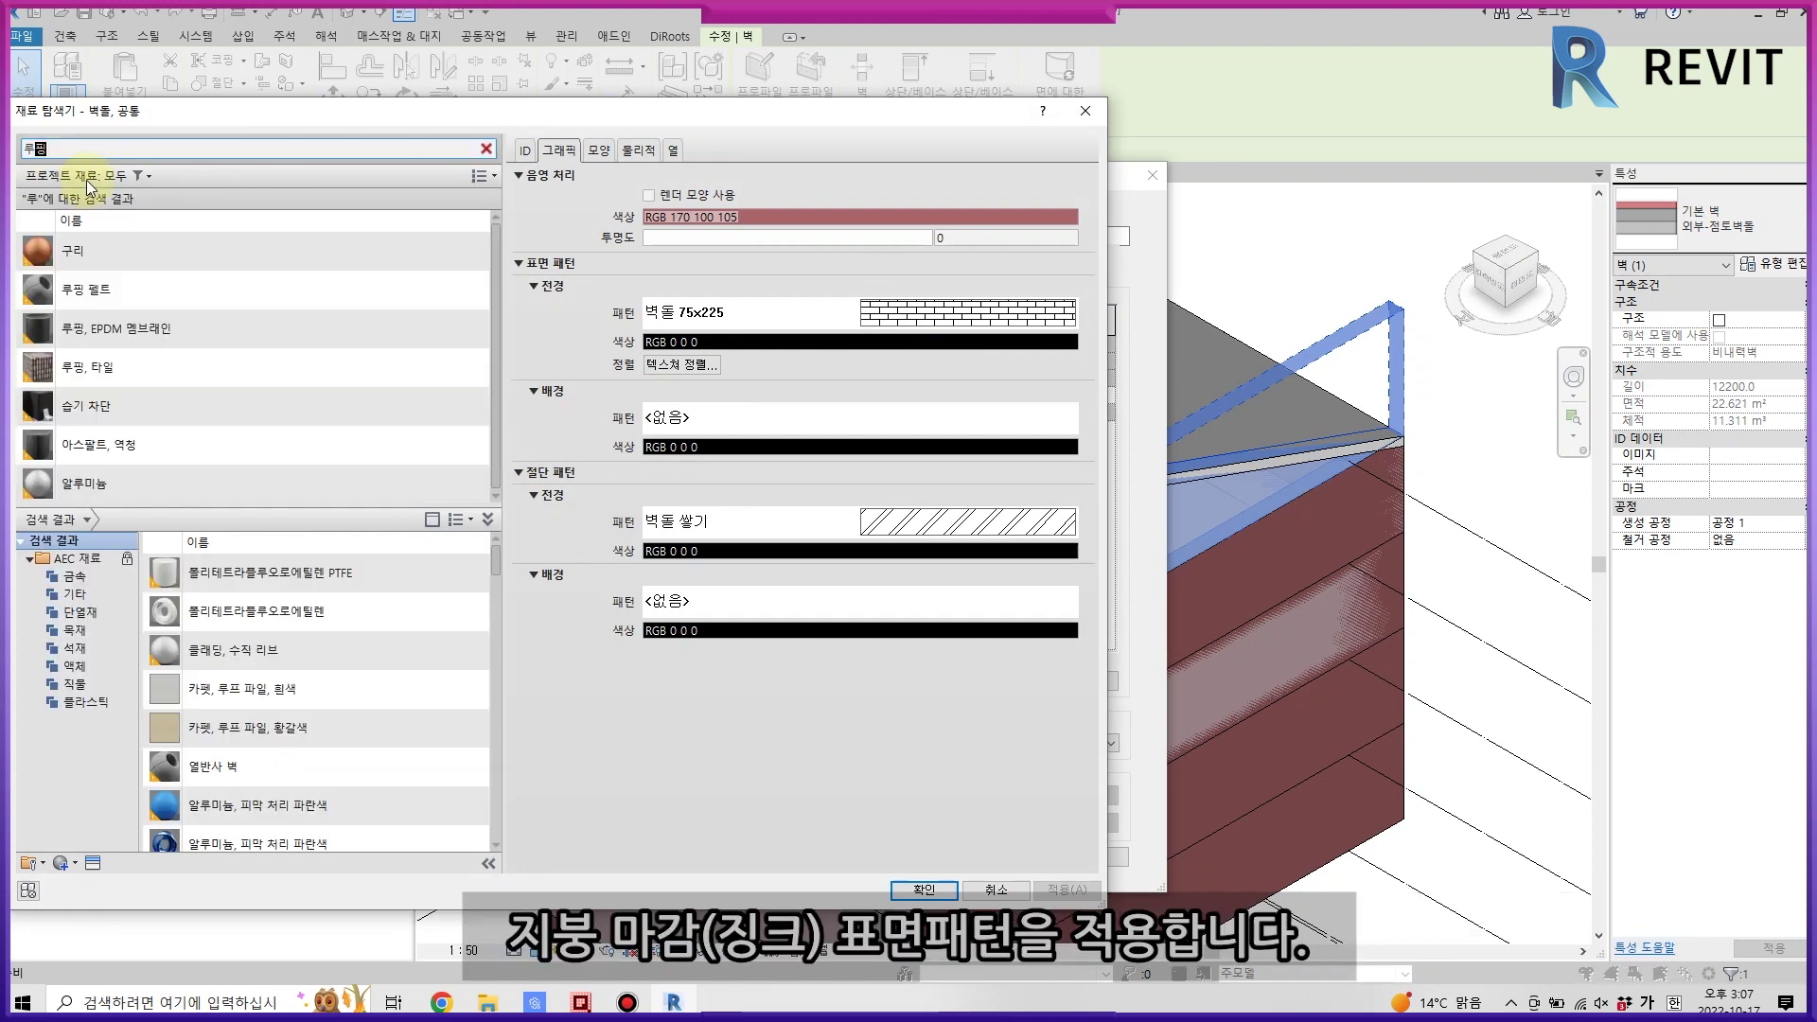
- Give the finish layer 루핑 펠트 with the 75mm 수직 model surface pattern
{"action": "left_click", "coordinate": [112, 288]}
{"action": "left_click", "coordinate": [751, 313]}
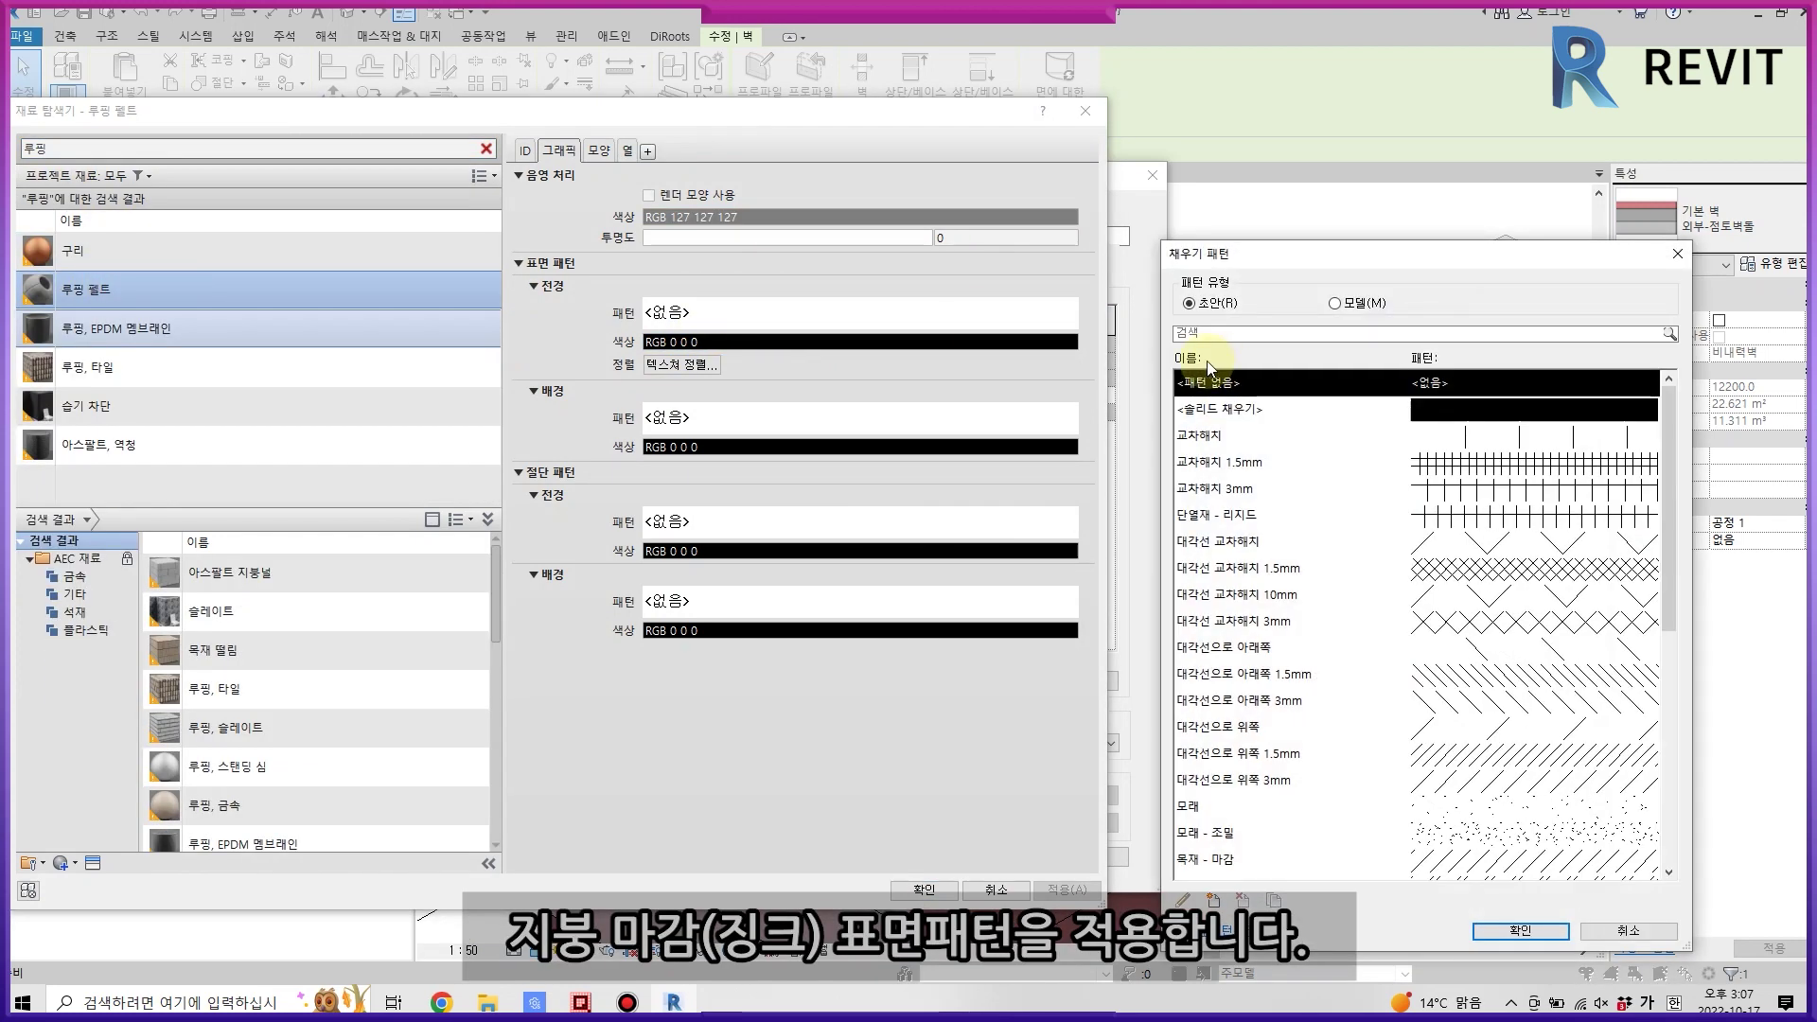
{"action": "left_click", "coordinate": [1236, 462]}
{"action": "left_click", "coordinate": [1493, 701]}
{"action": "left_click", "coordinate": [1259, 436]}
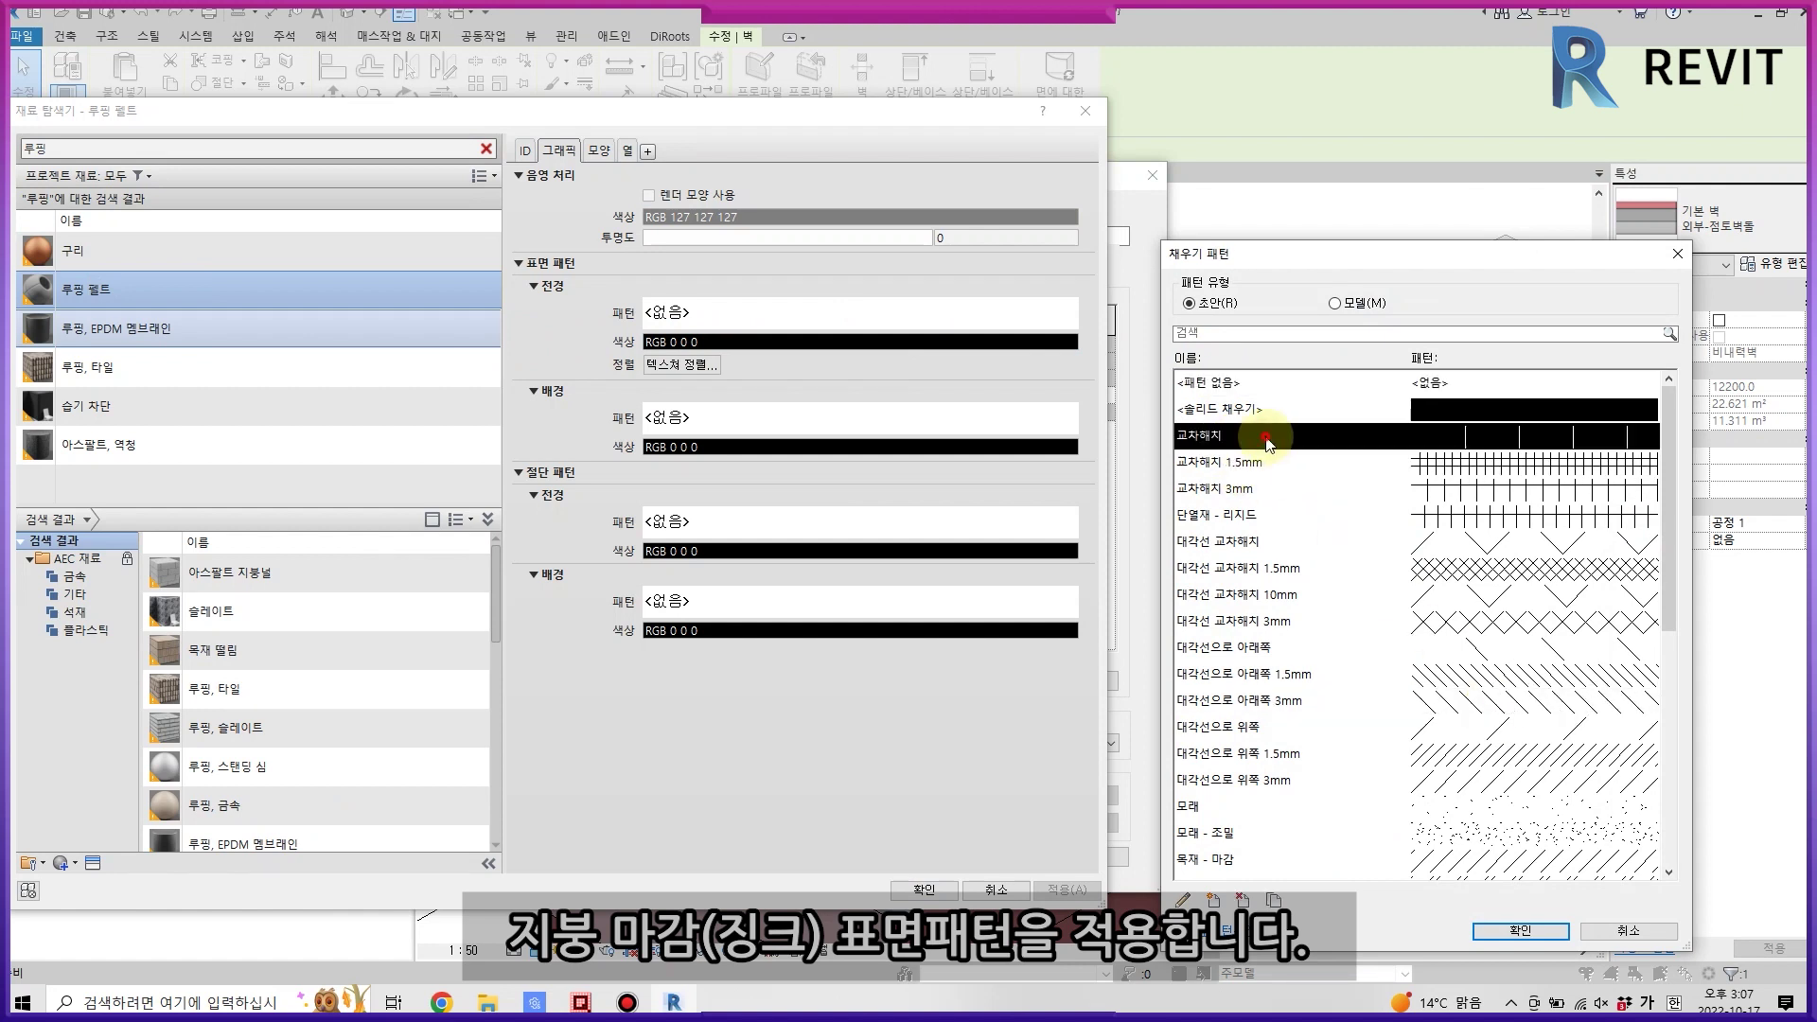
{"action": "left_click", "coordinate": [1335, 303]}
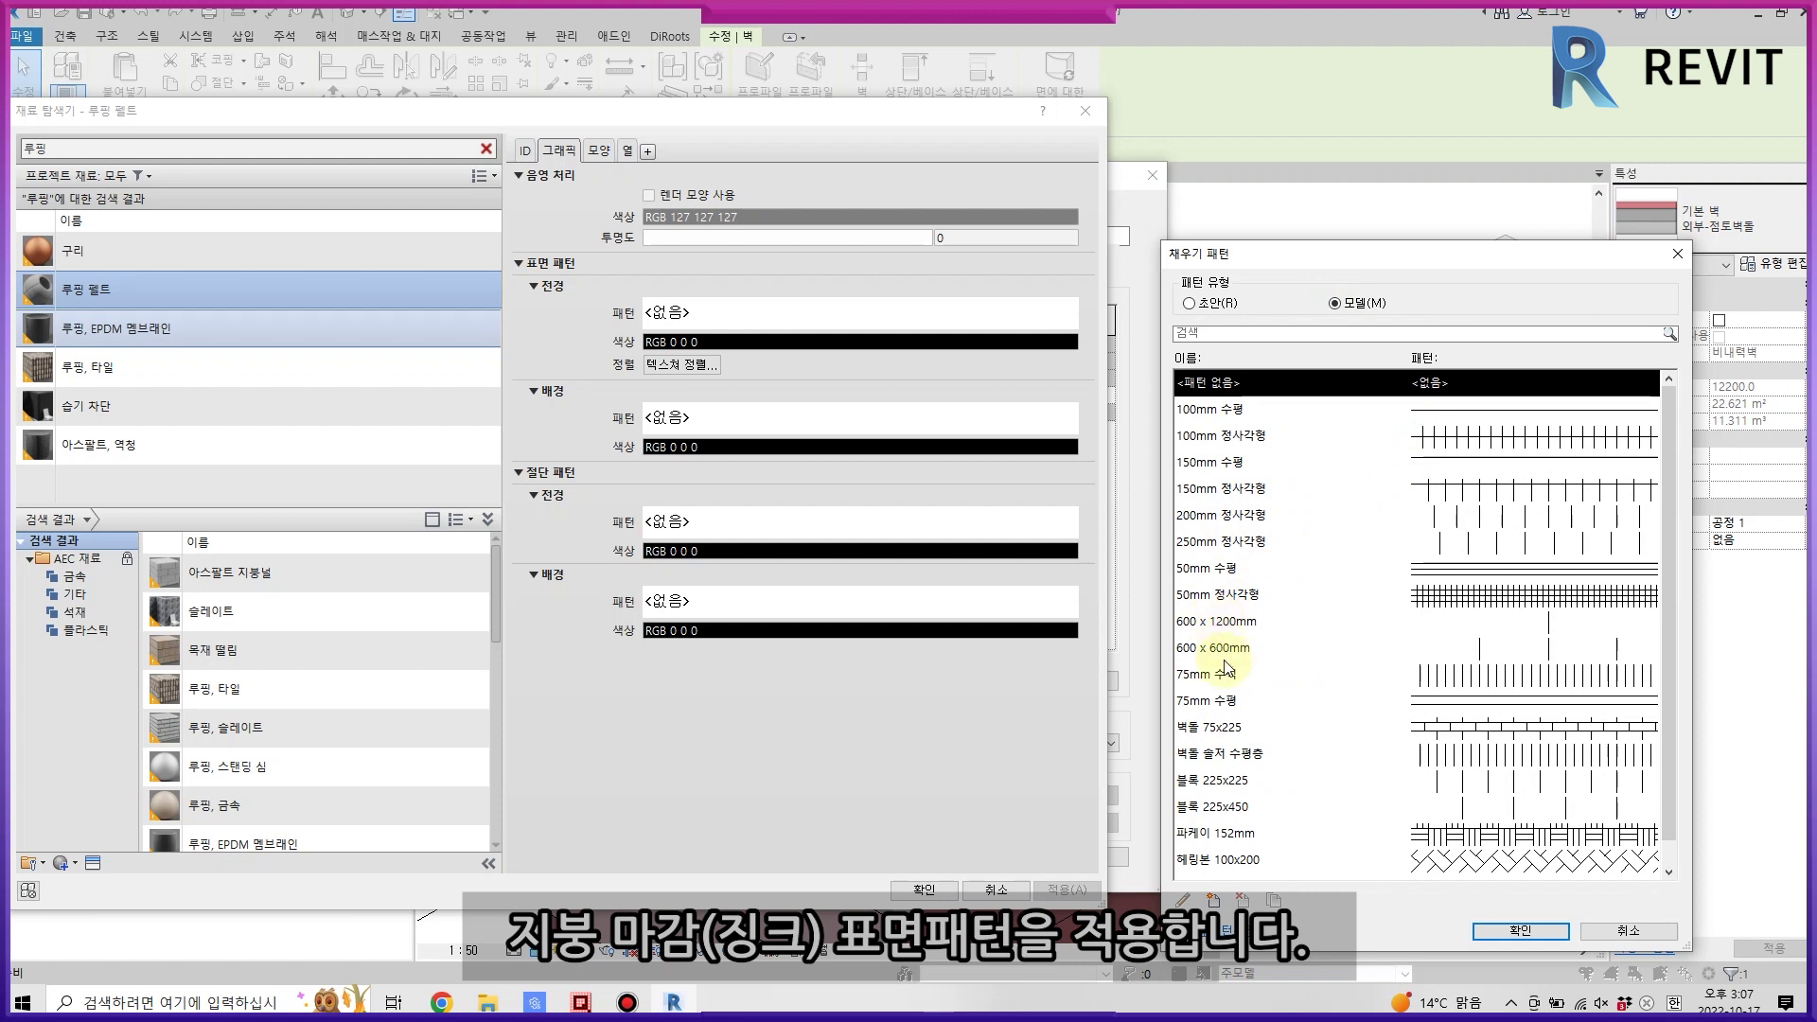
{"action": "left_click", "coordinate": [1218, 676]}
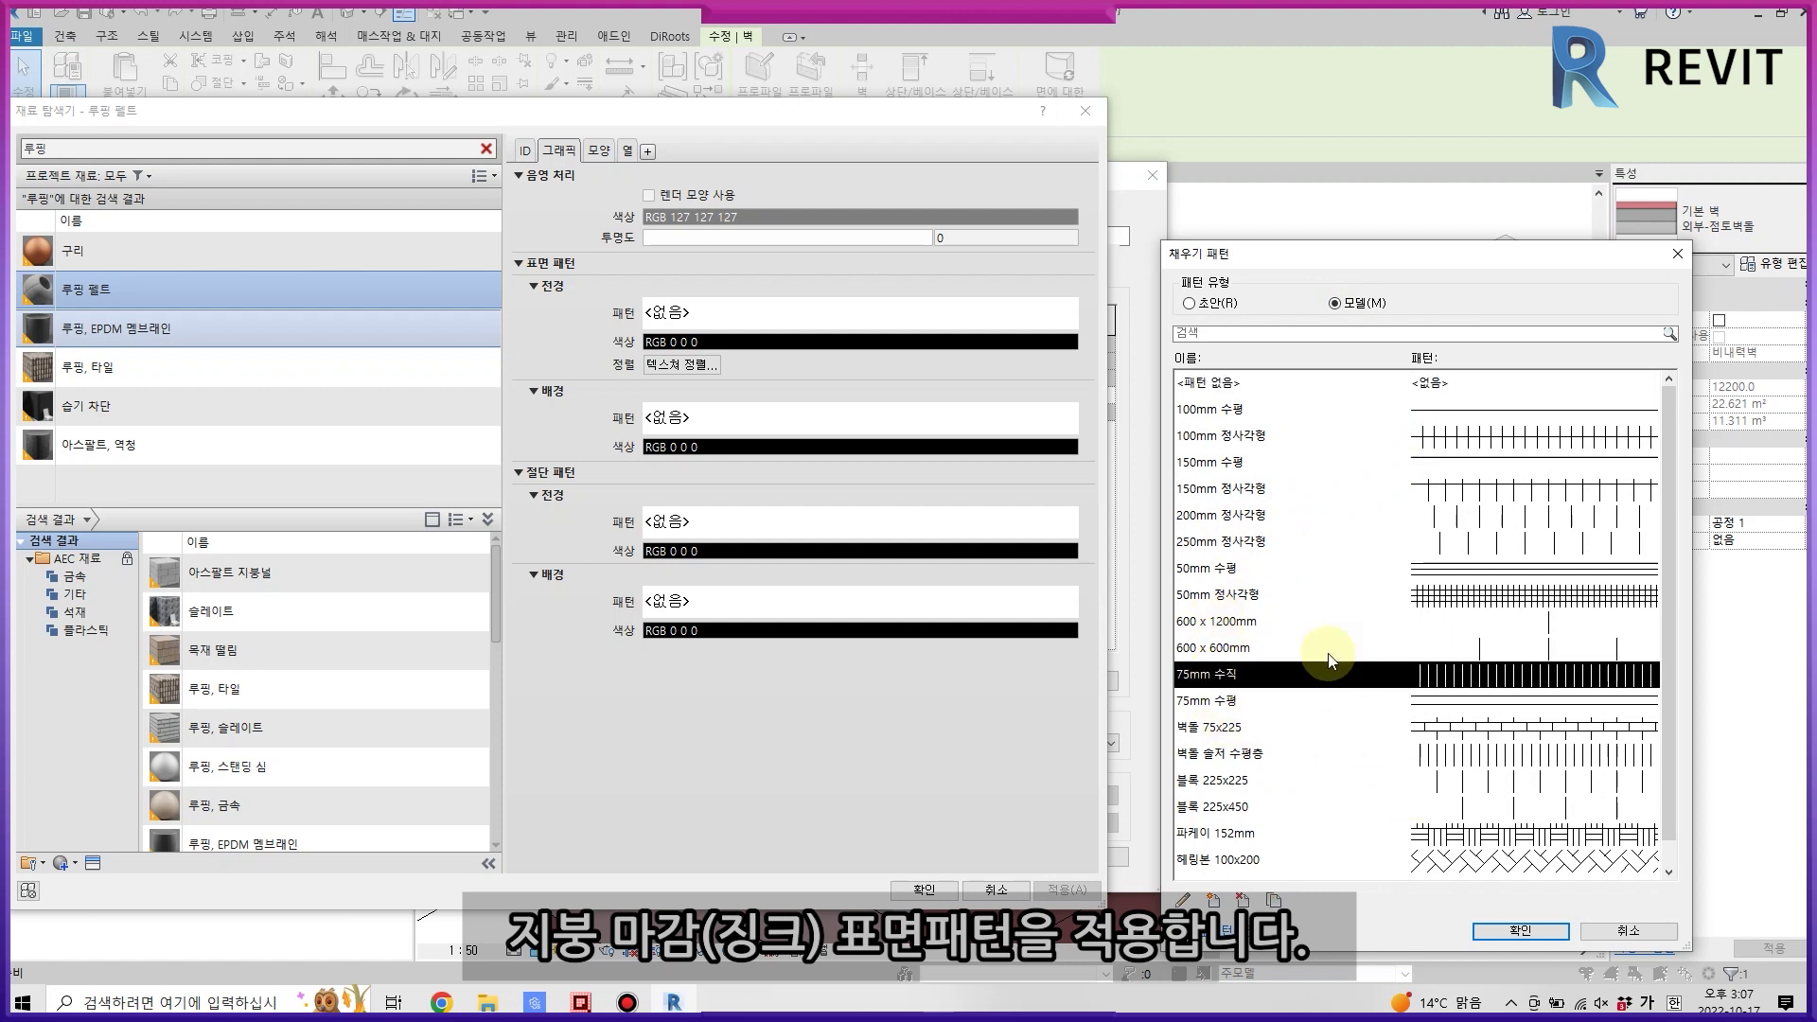
{"action": "left_click", "coordinate": [1521, 931]}
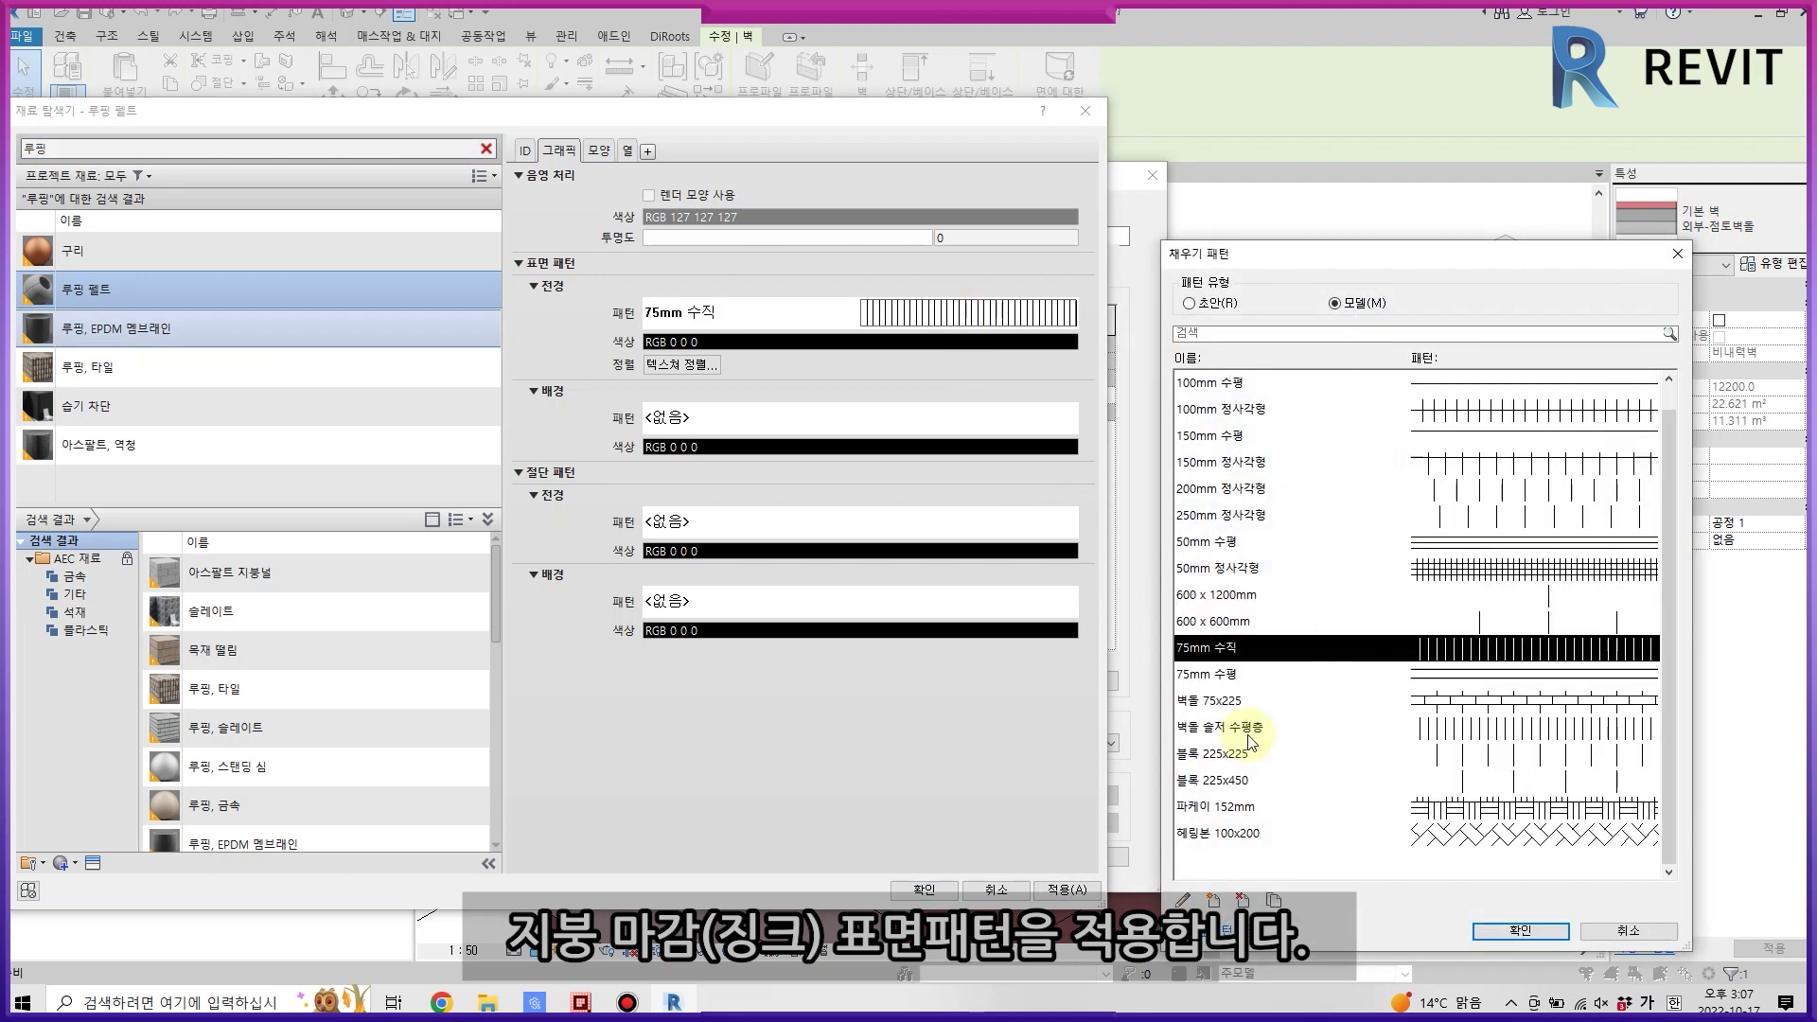
- Create a 1000mm 수직 model pattern with 1000 spacing, apply it, and confirm the material
{"action": "left_click", "coordinate": [1215, 901]}
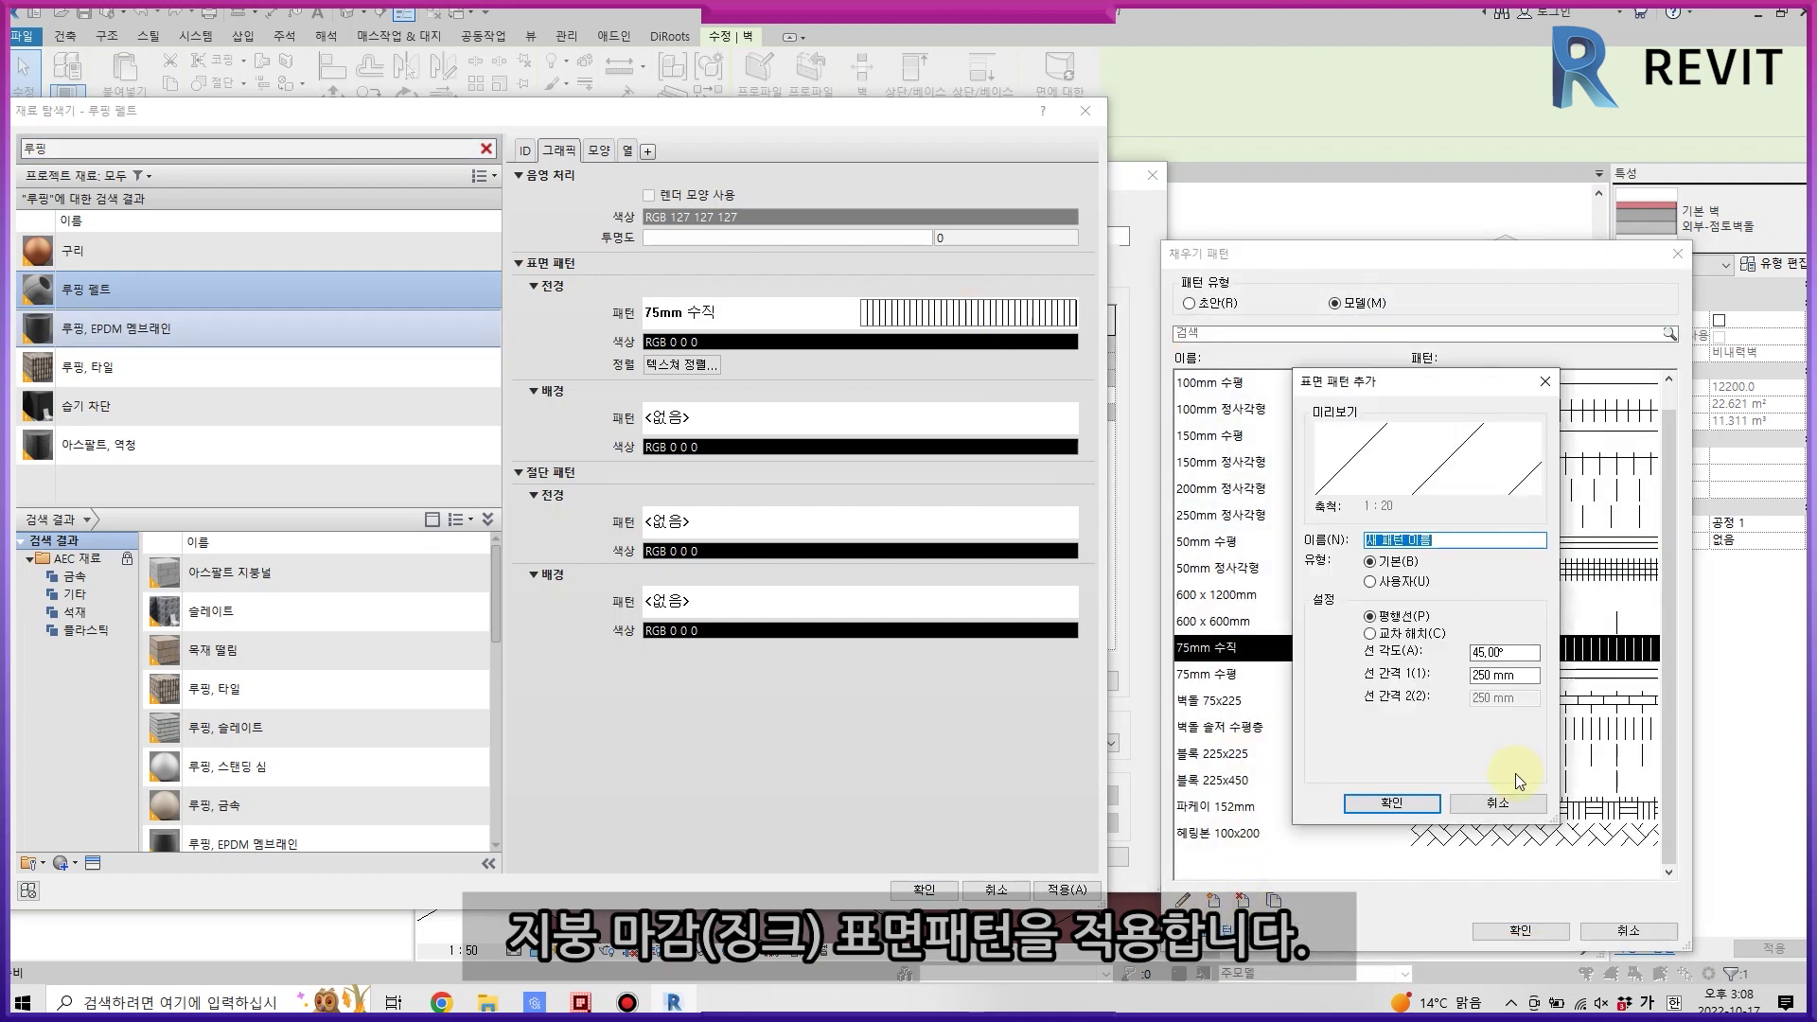
{"action": "left_click", "coordinate": [1495, 800]}
{"action": "left_click", "coordinate": [1274, 900]}
{"action": "left_click", "coordinate": [1377, 544]}
{"action": "type", "text": "1000mm 수직"}
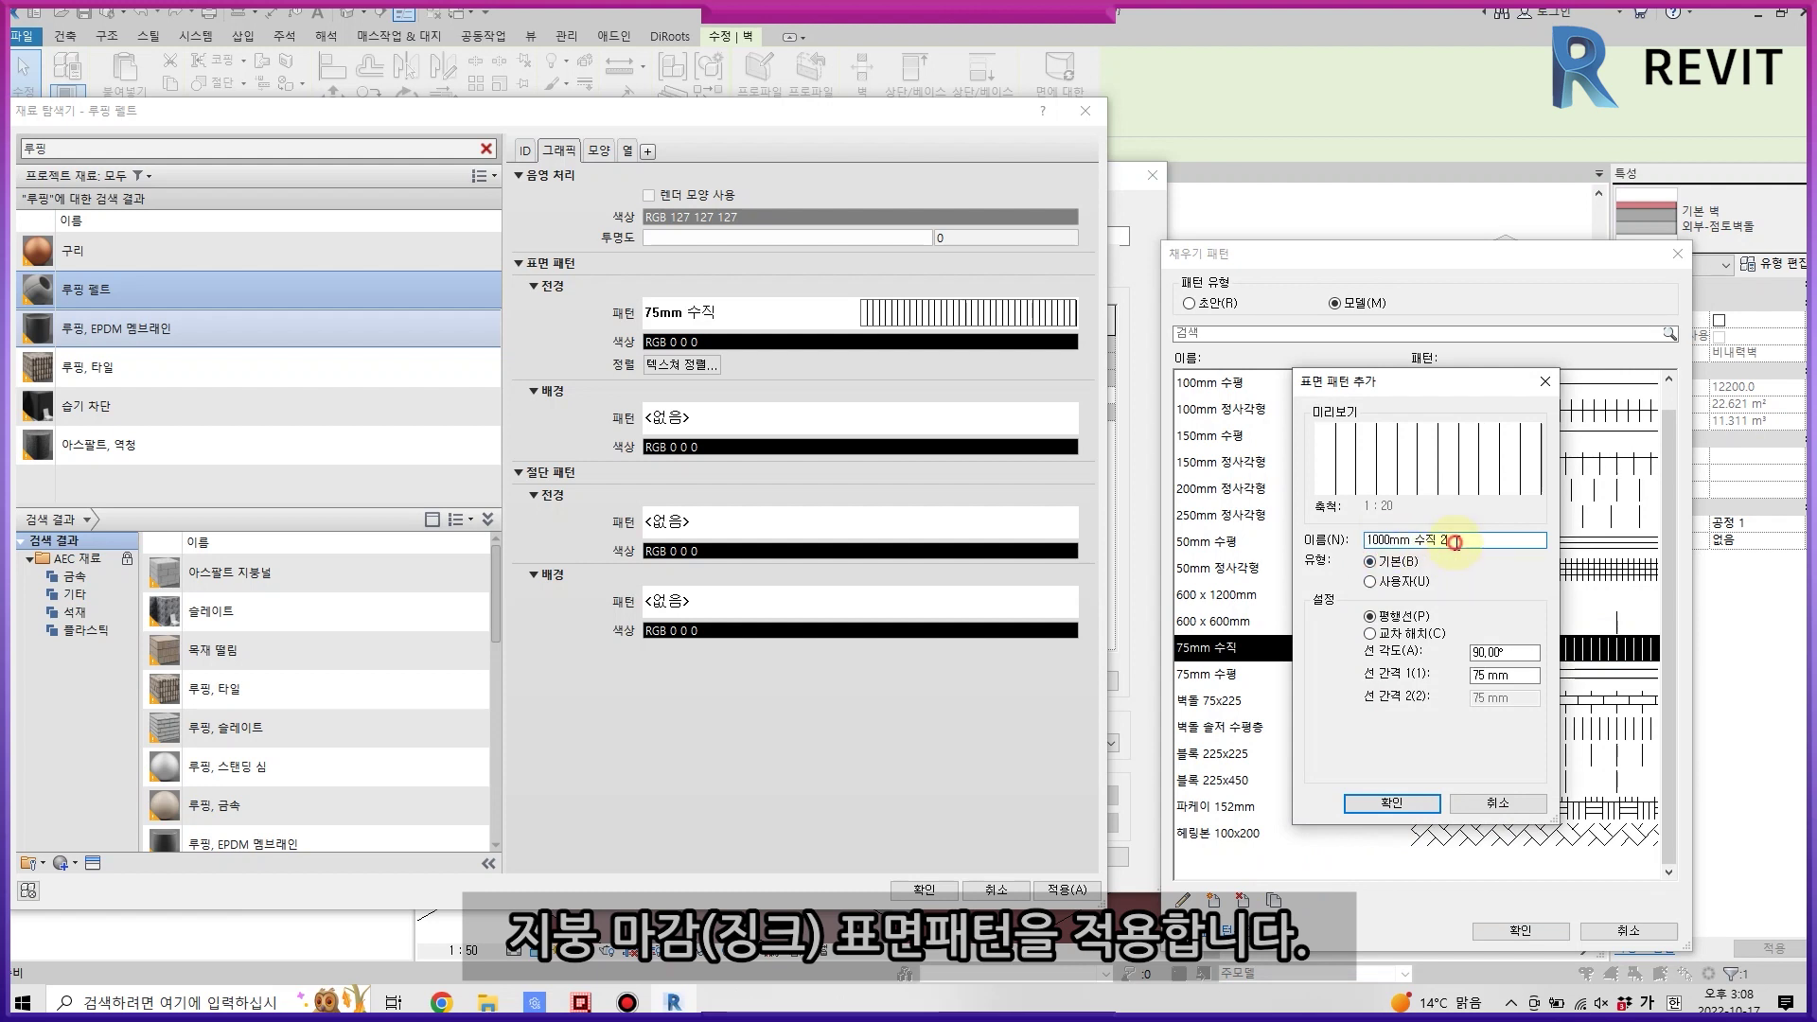
{"action": "key", "text": "Tab"}
{"action": "key", "text": "Tab"}
{"action": "type", "text": "1000"}
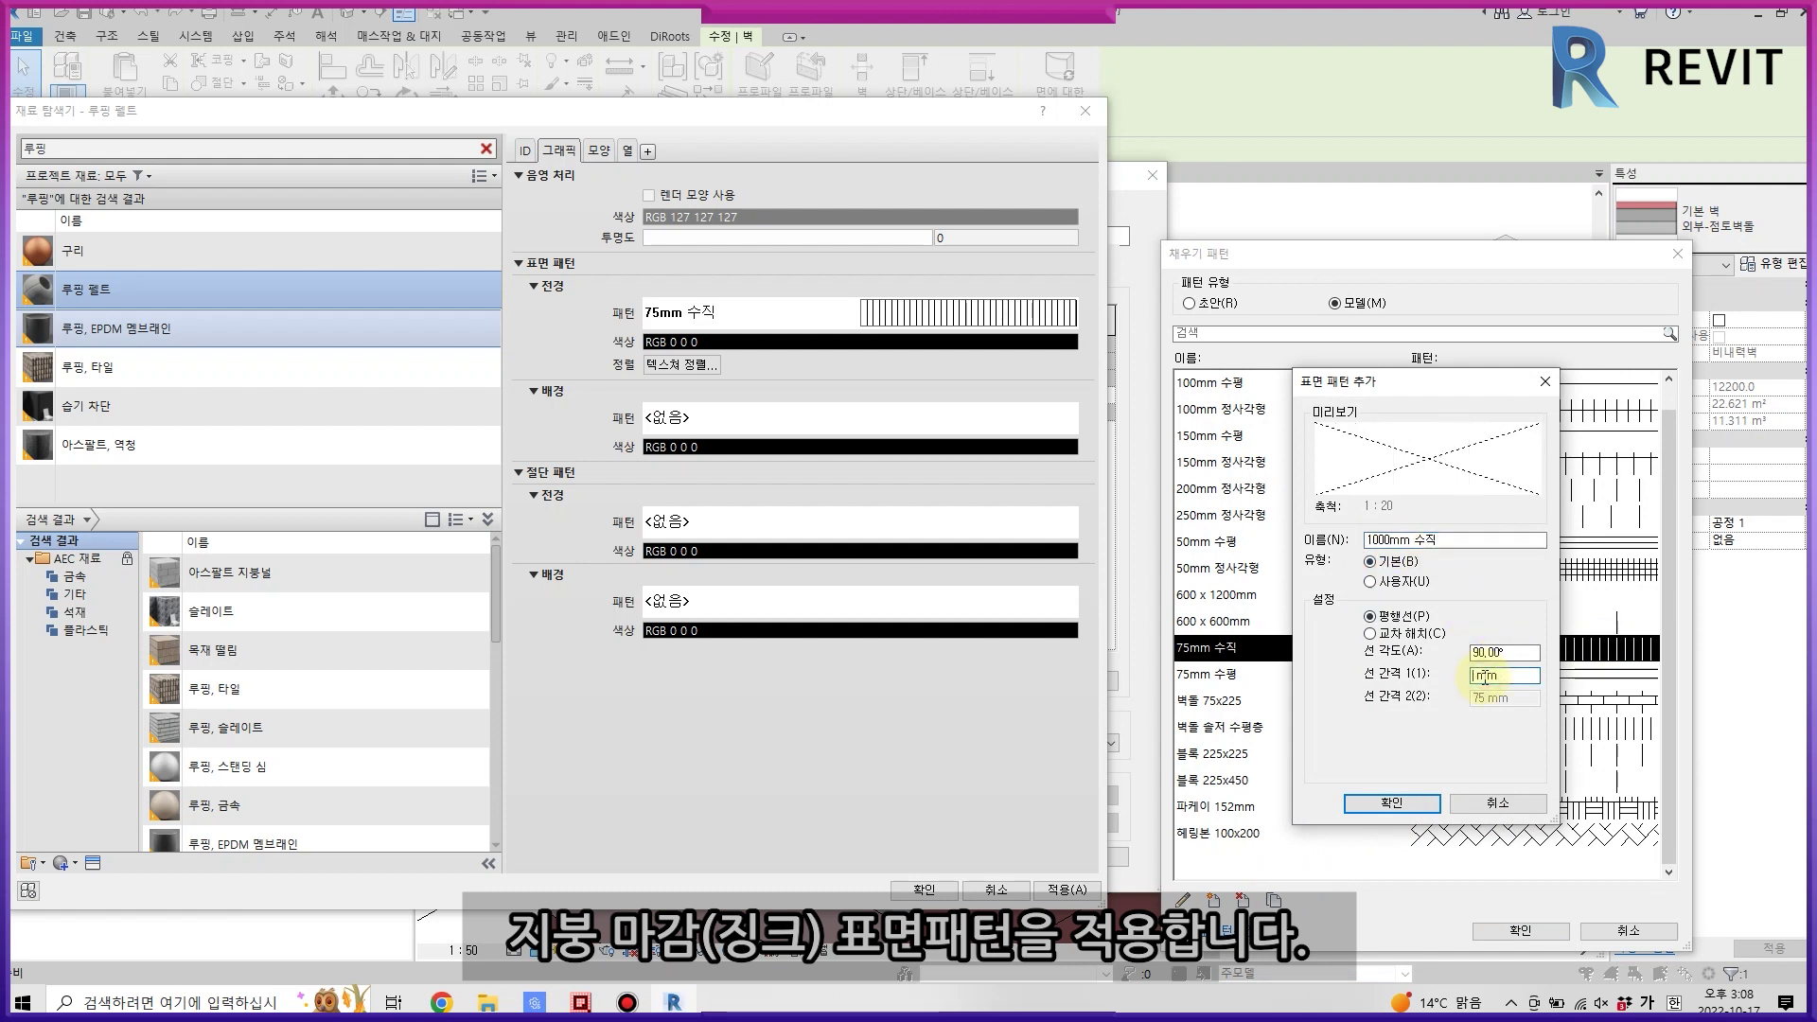
{"action": "left_click", "coordinate": [1386, 802]}
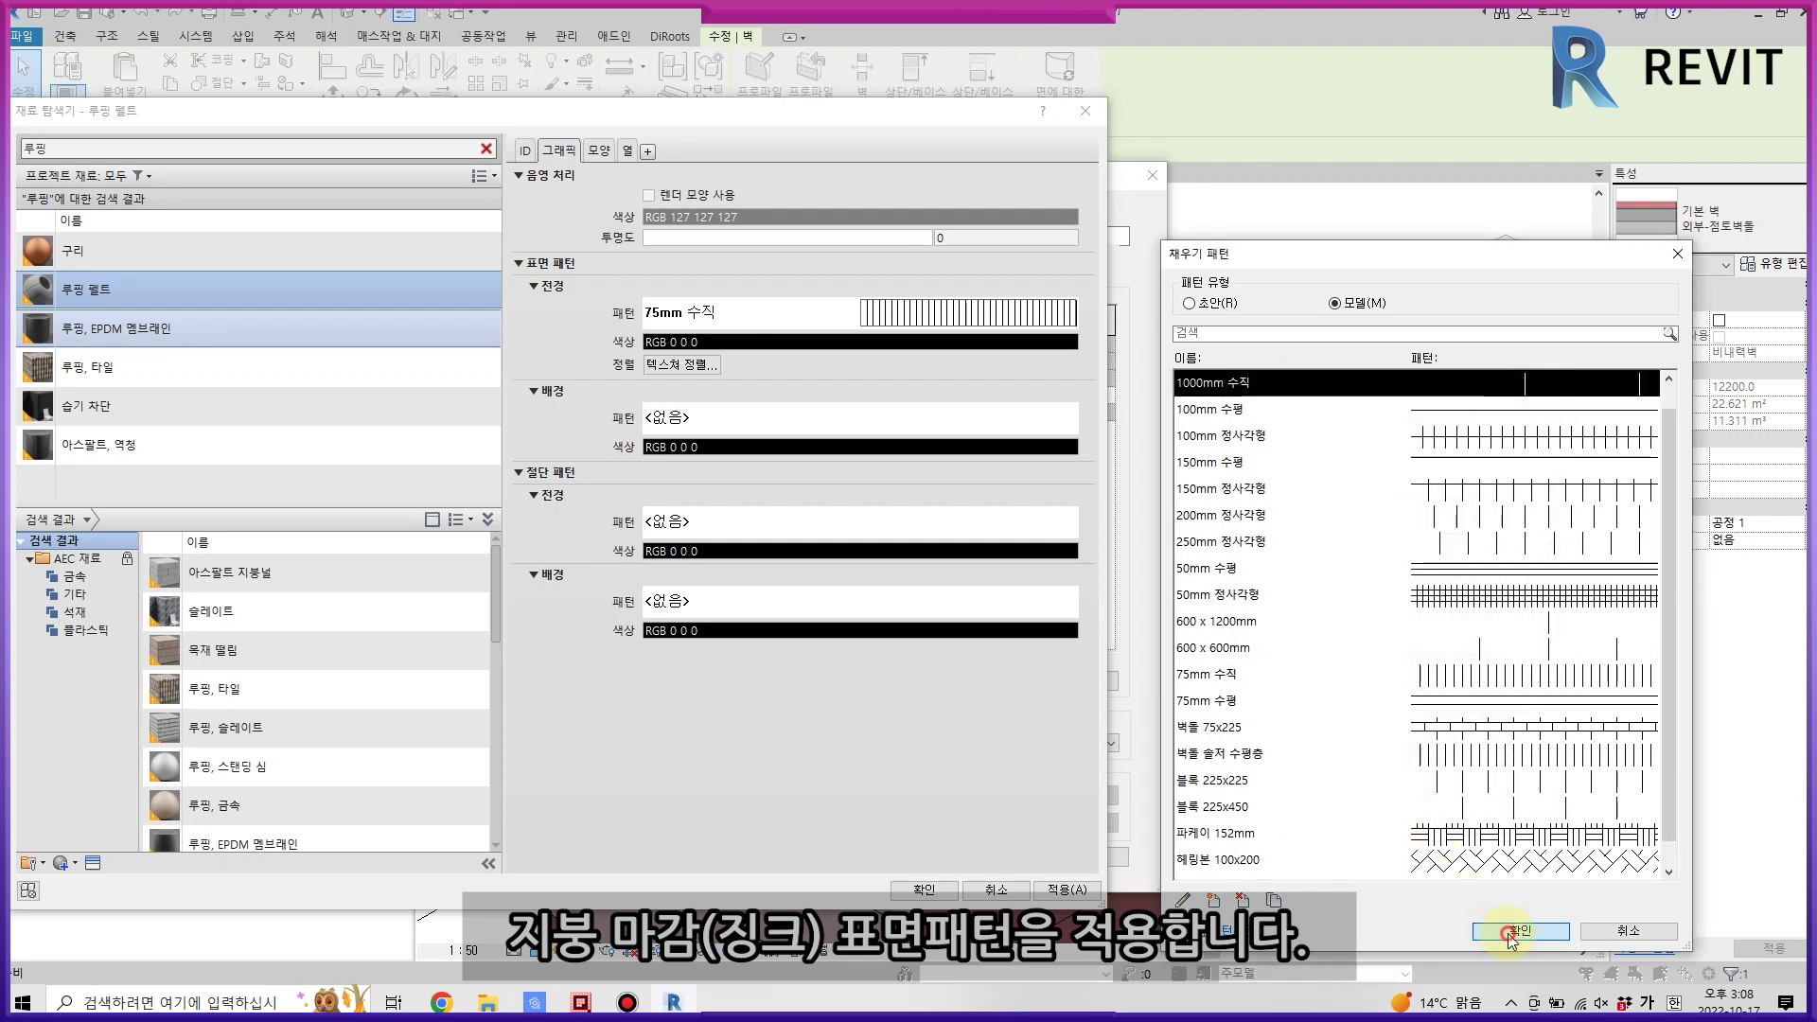
{"action": "left_click", "coordinate": [1512, 933]}
{"action": "left_click", "coordinate": [925, 888]}
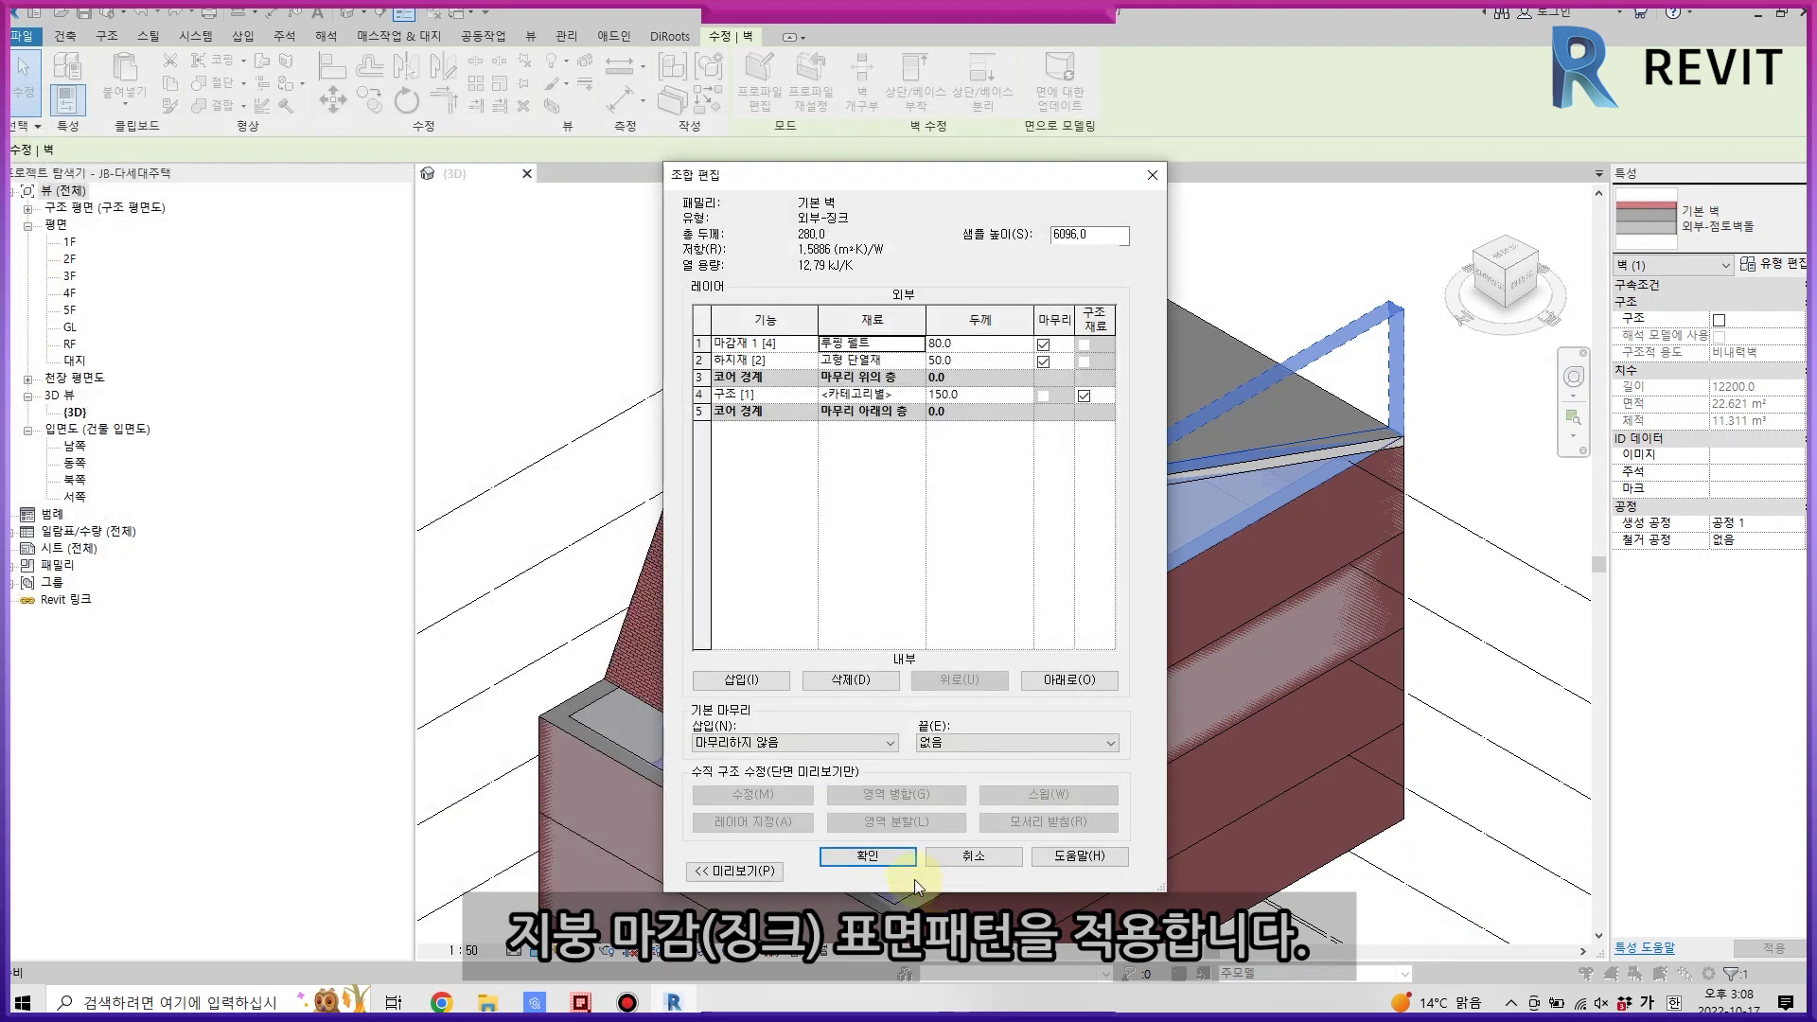
- Apply the 외부-징크 wall type so the gable shows vertical zinc seam lines
{"action": "left_click", "coordinate": [872, 856]}
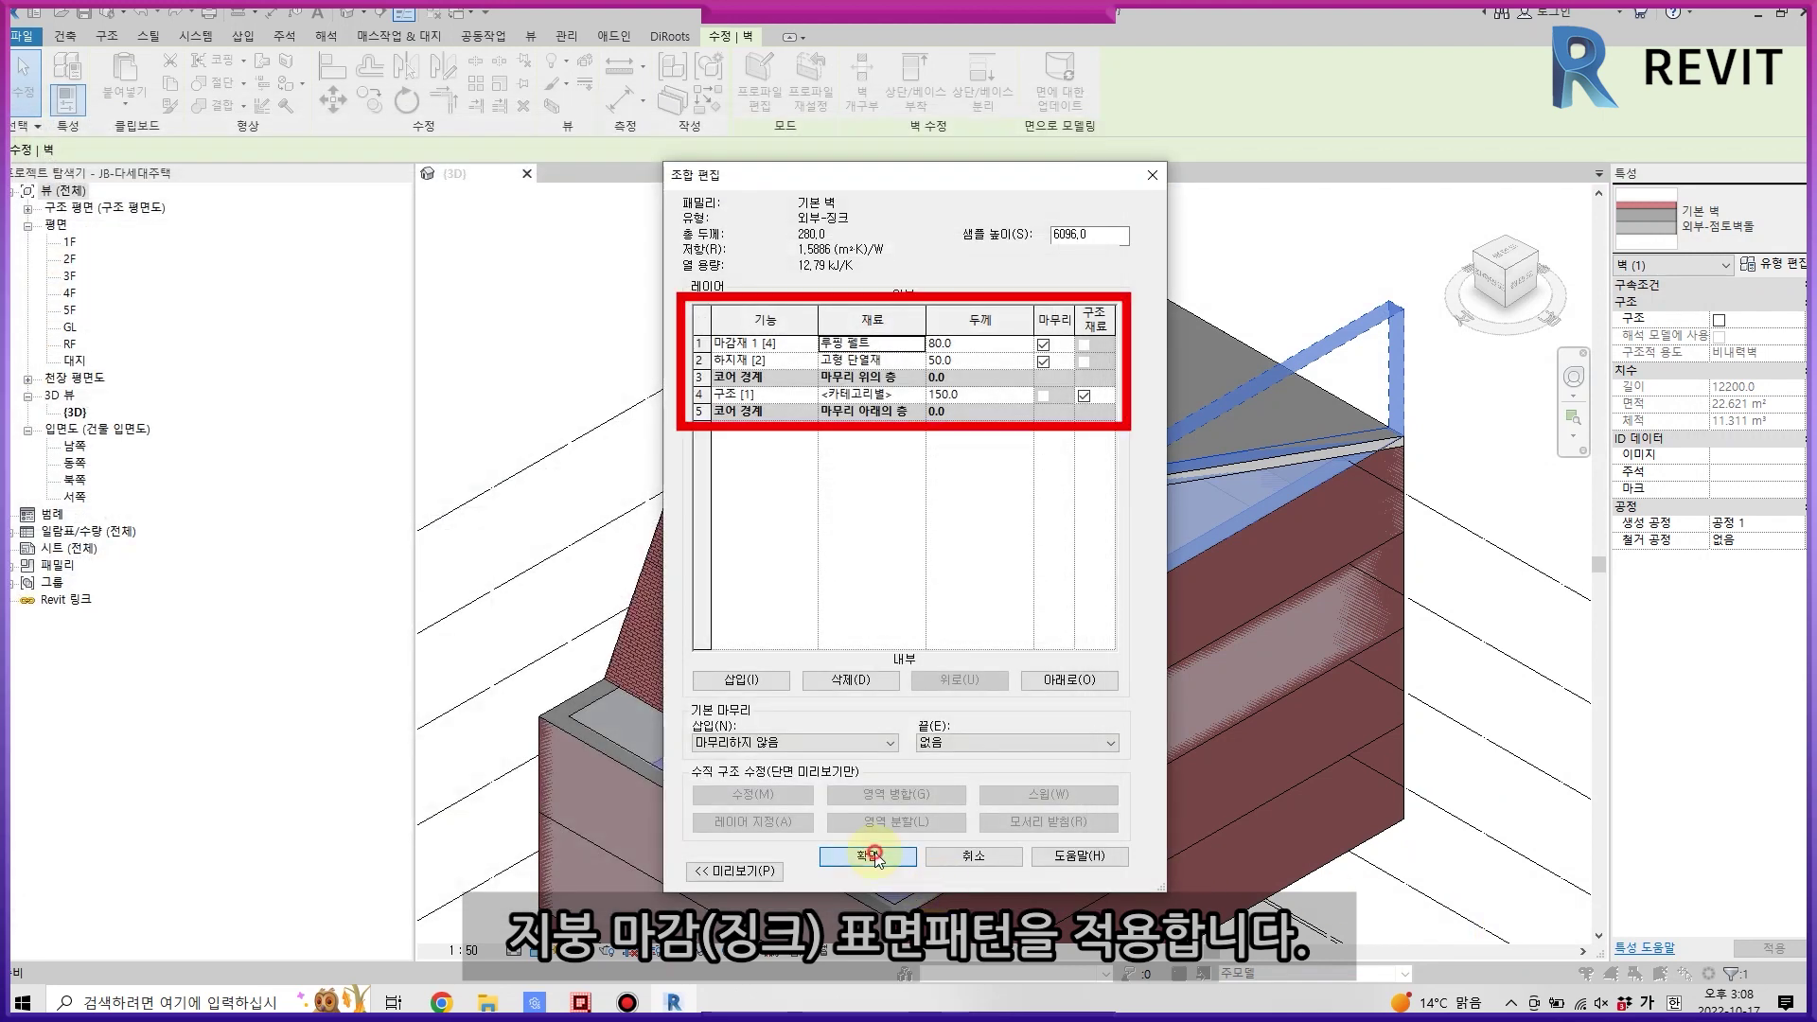
{"action": "left_click", "coordinate": [875, 865]}
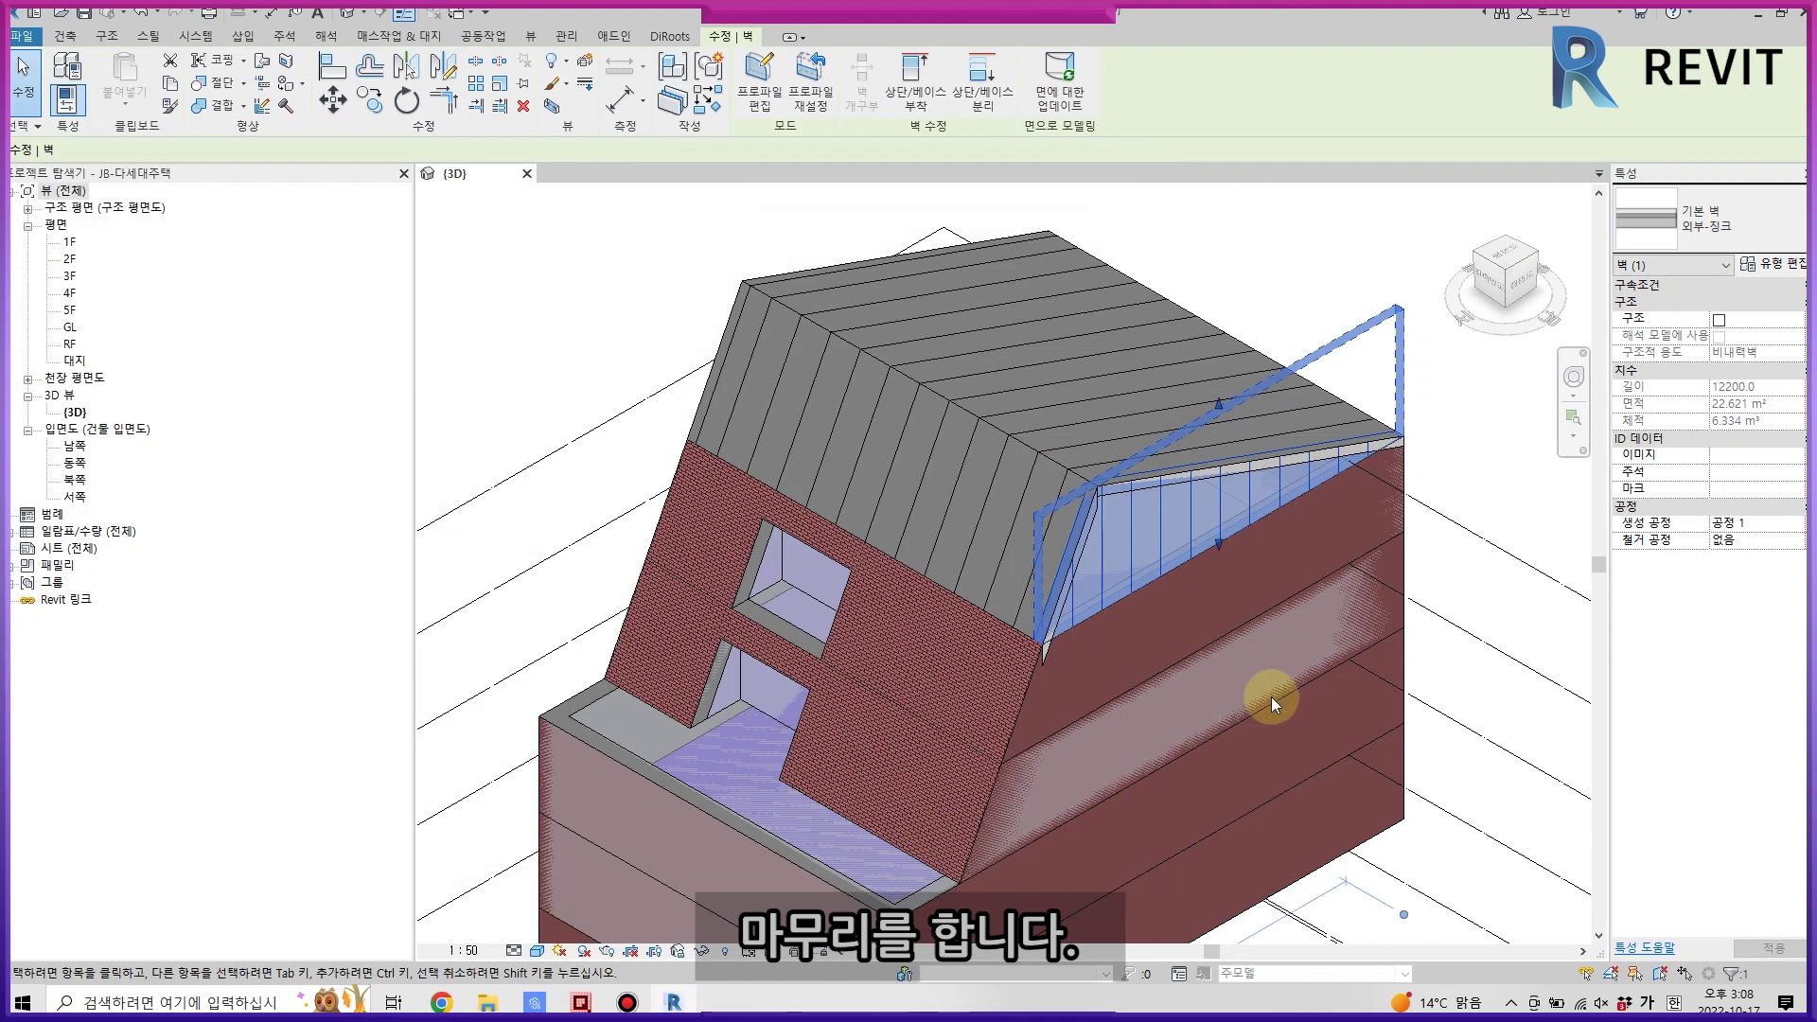
{"action": "left_click", "coordinate": [1524, 417]}
{"action": "middle_click_drag", "start_coordinate": [1351, 385], "coordinate": [1276, 509], "text": "shift"}
- Hide the mass volumes and turn the view to the opposite corner
{"action": "left_click", "coordinate": [128, 99]}
{"action": "left_click", "coordinate": [113, 142]}
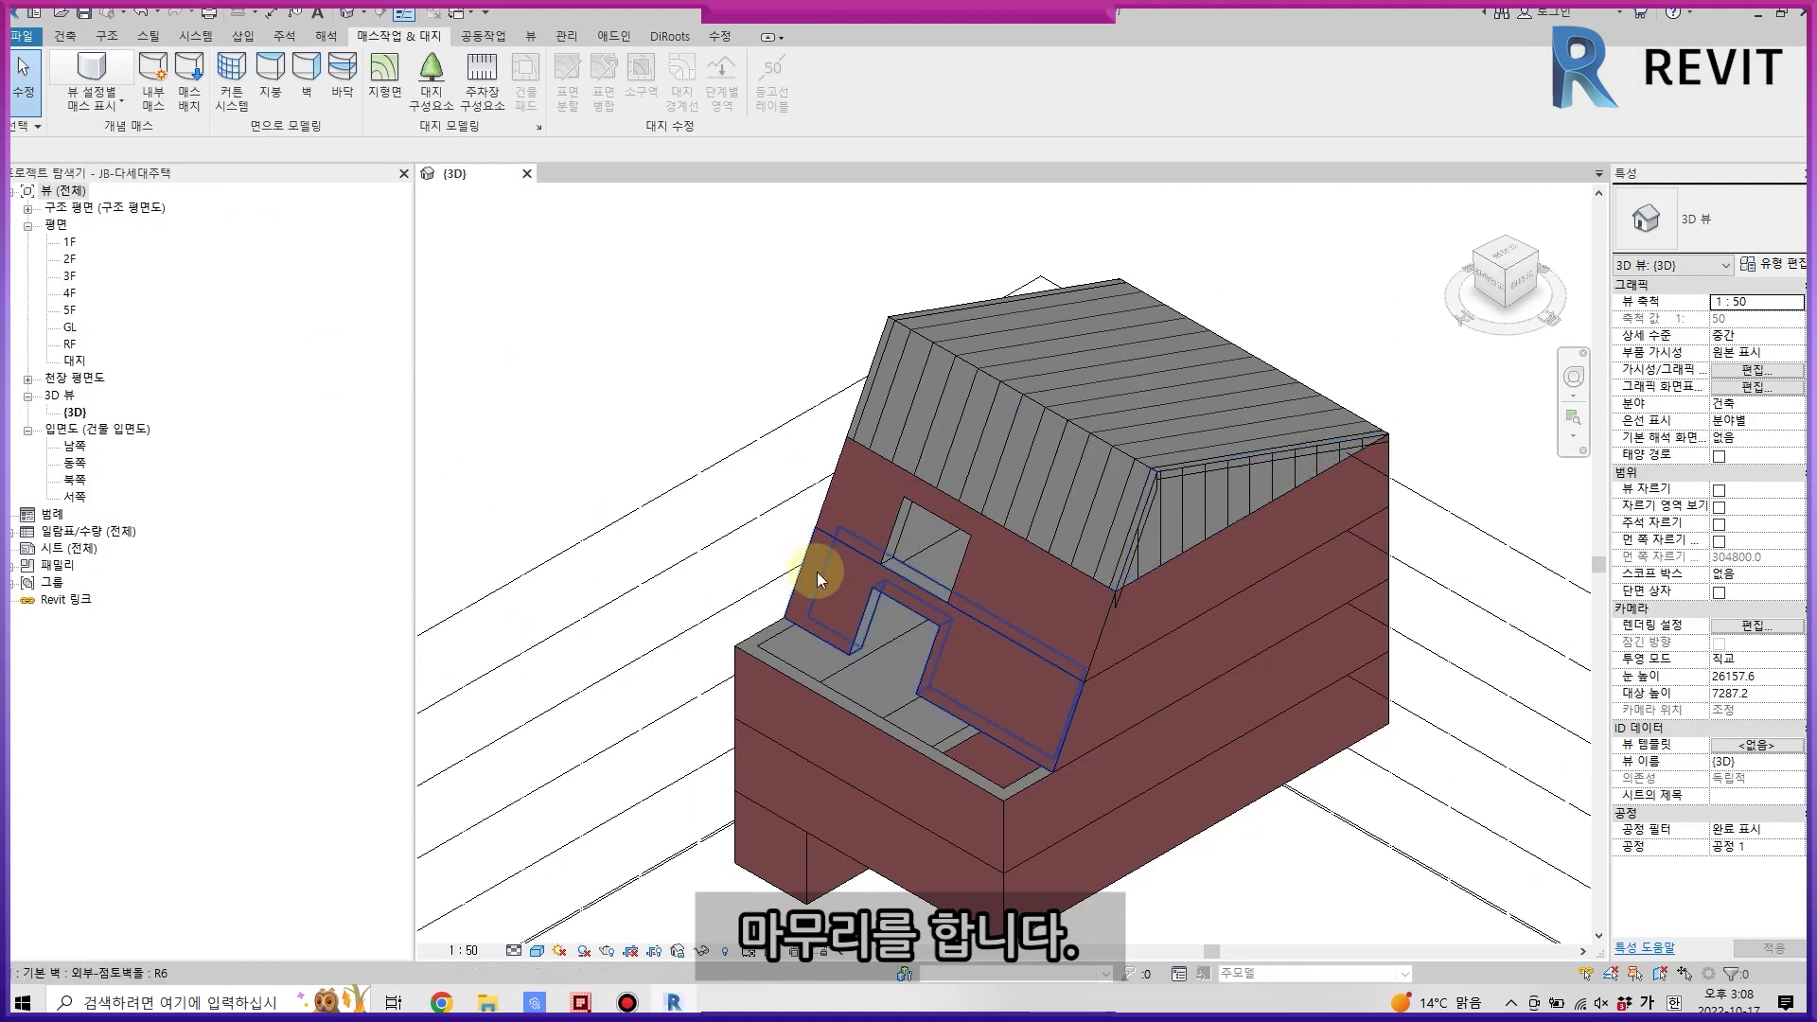
{"action": "left_click", "coordinate": [1505, 284]}
{"action": "scroll", "coordinate": [847, 417], "scroll_direction": "up", "scroll_amount": 3}
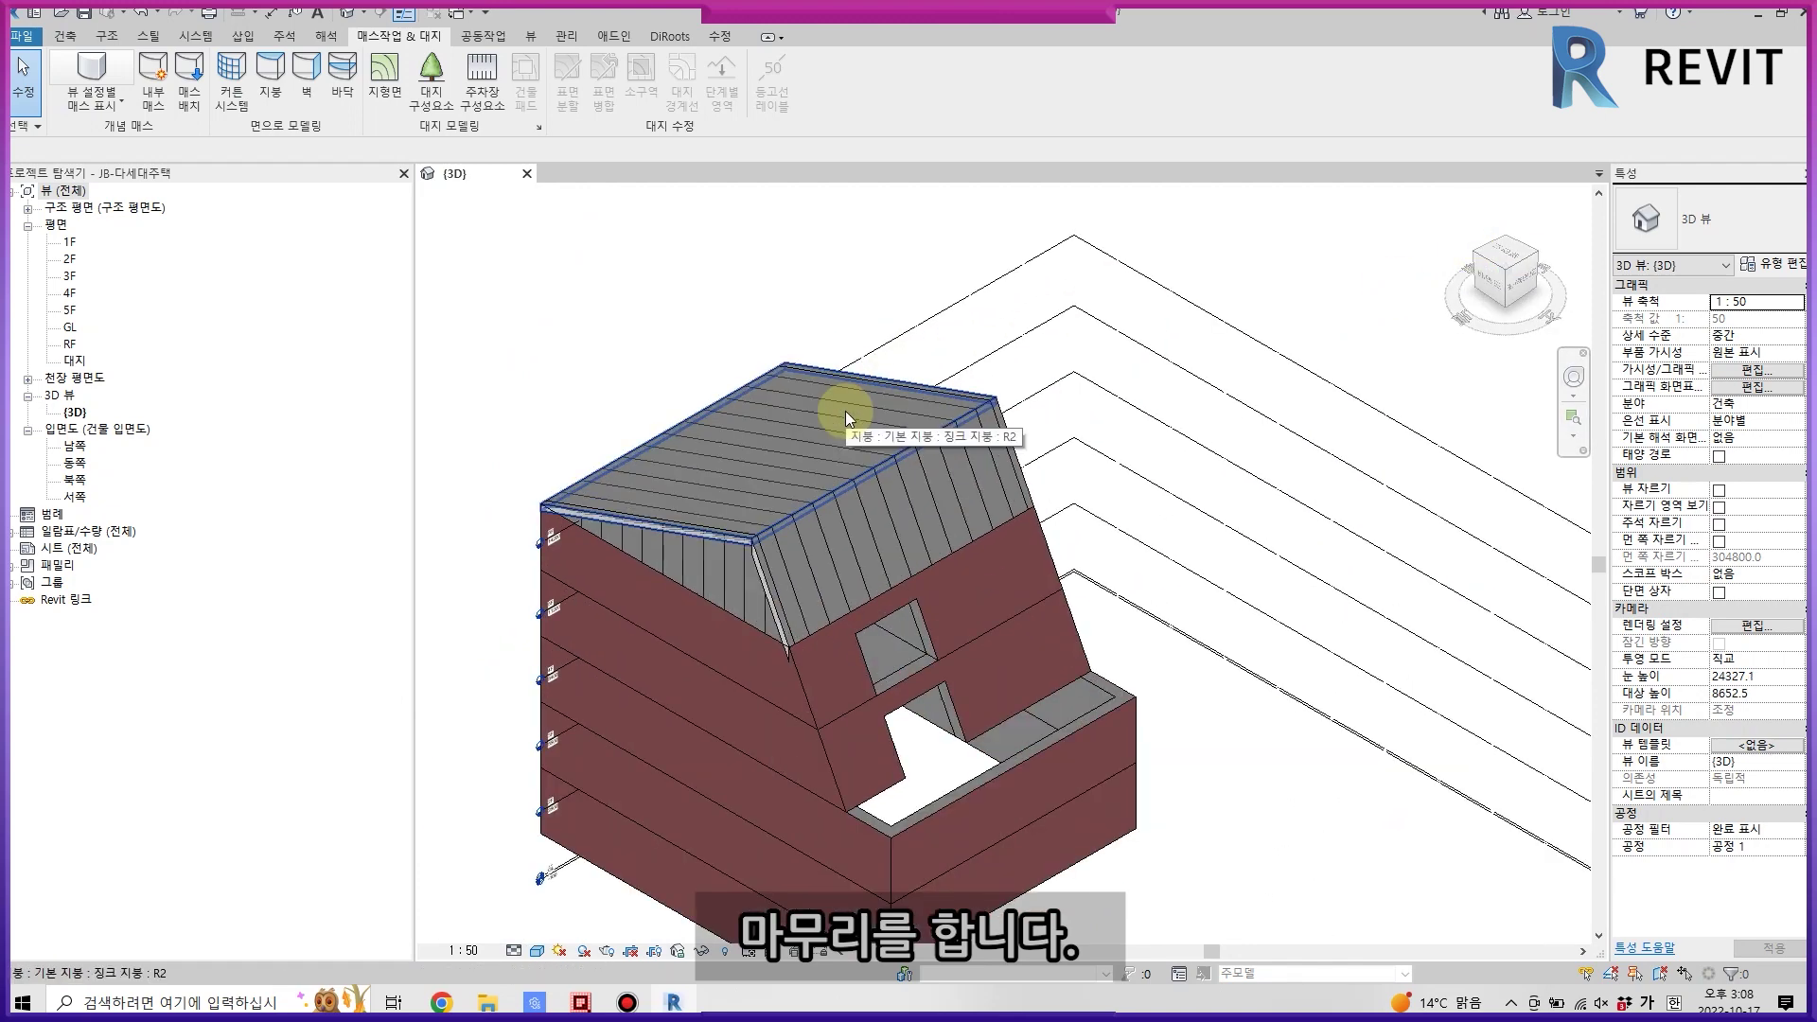
{"action": "scroll", "coordinate": [774, 634], "scroll_direction": "up", "scroll_amount": 3}
{"action": "scroll", "coordinate": [696, 564], "scroll_direction": "down", "scroll_amount": 3}
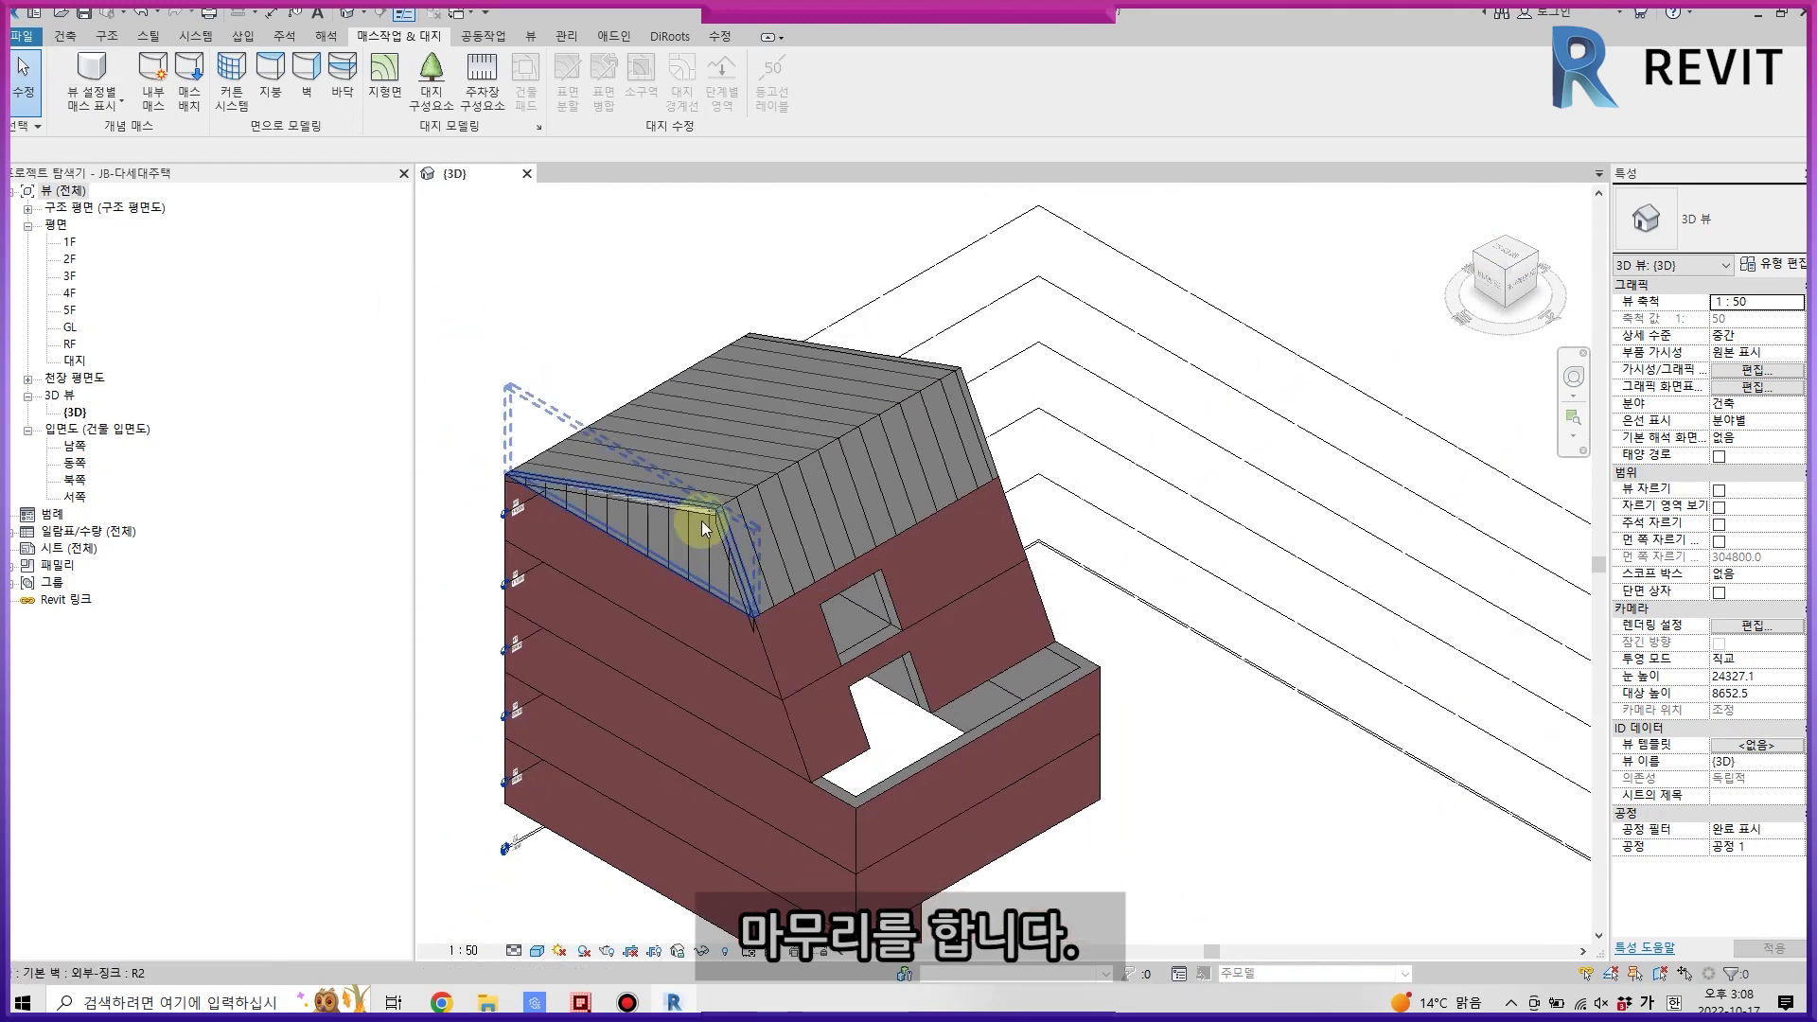
- Open the 외부-징크 layer structure for the opposite gable wall
{"action": "left_click", "coordinate": [702, 521]}
{"action": "left_click", "coordinate": [1770, 263]}
{"action": "left_click", "coordinate": [1088, 239]}
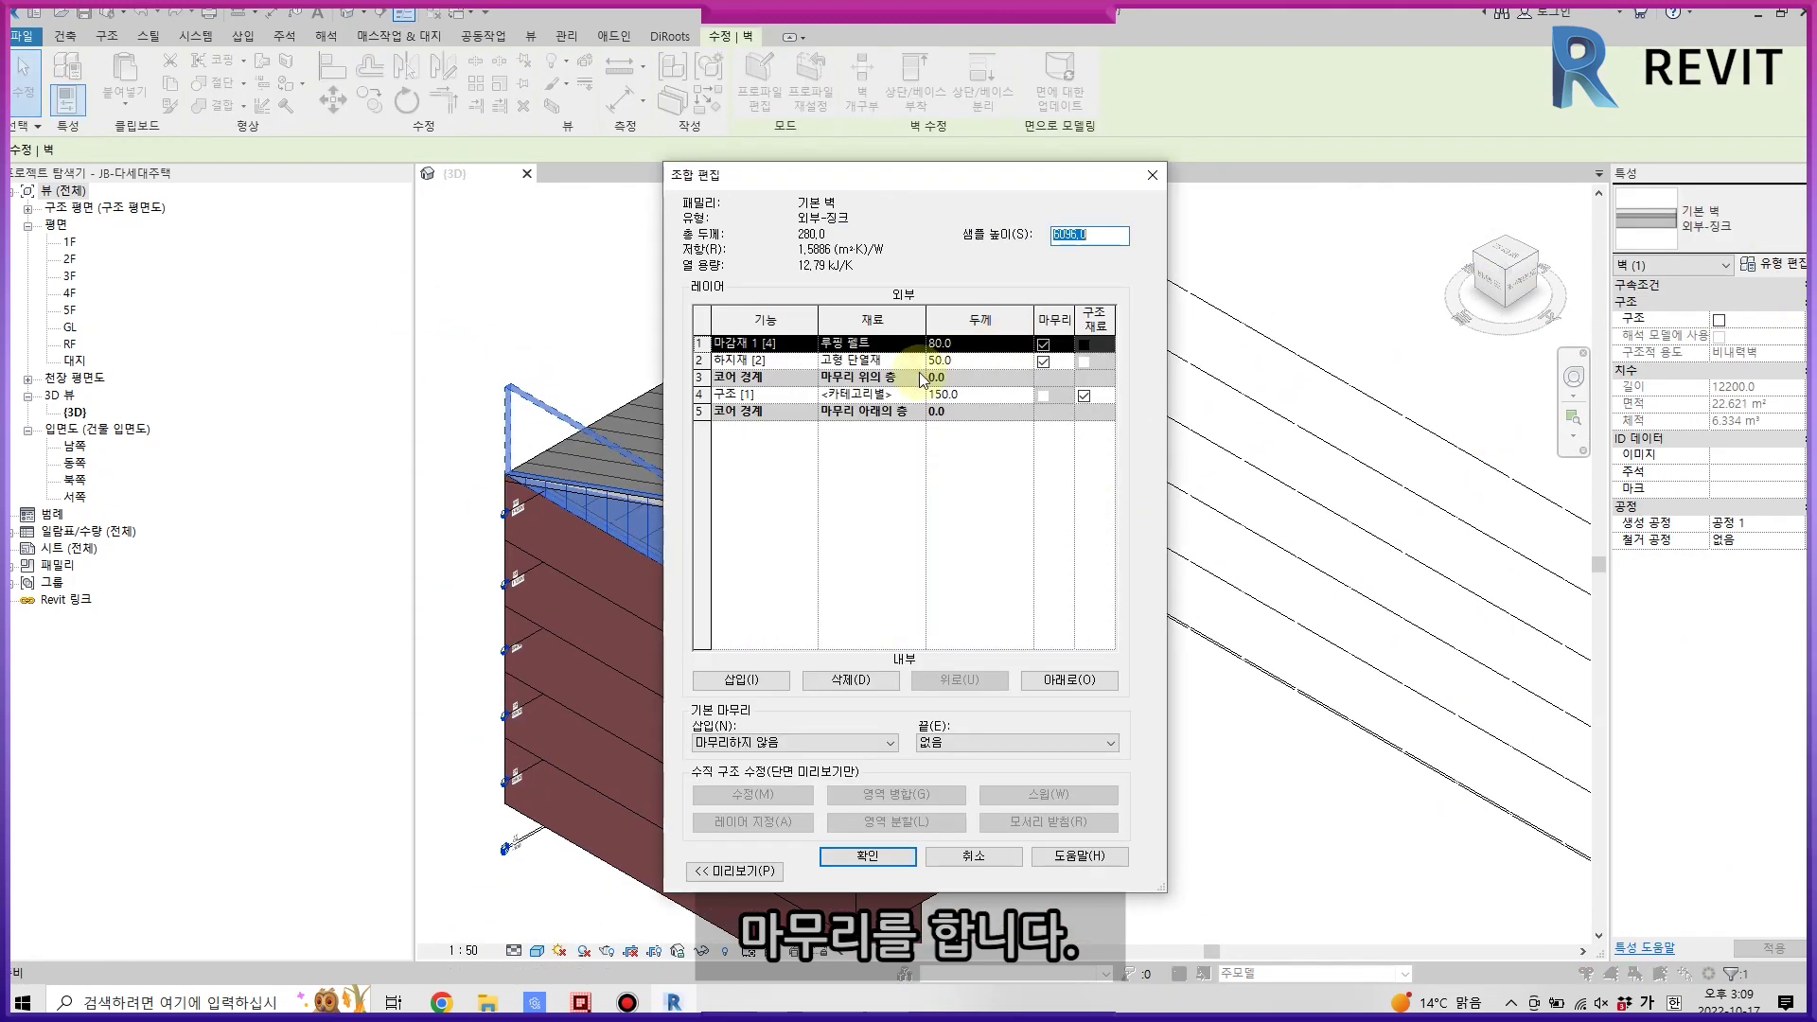
- Delete the insulation layer and set the 루핑 펠트 finish to 50, totalling 200.0
{"action": "left_click", "coordinate": [743, 360]}
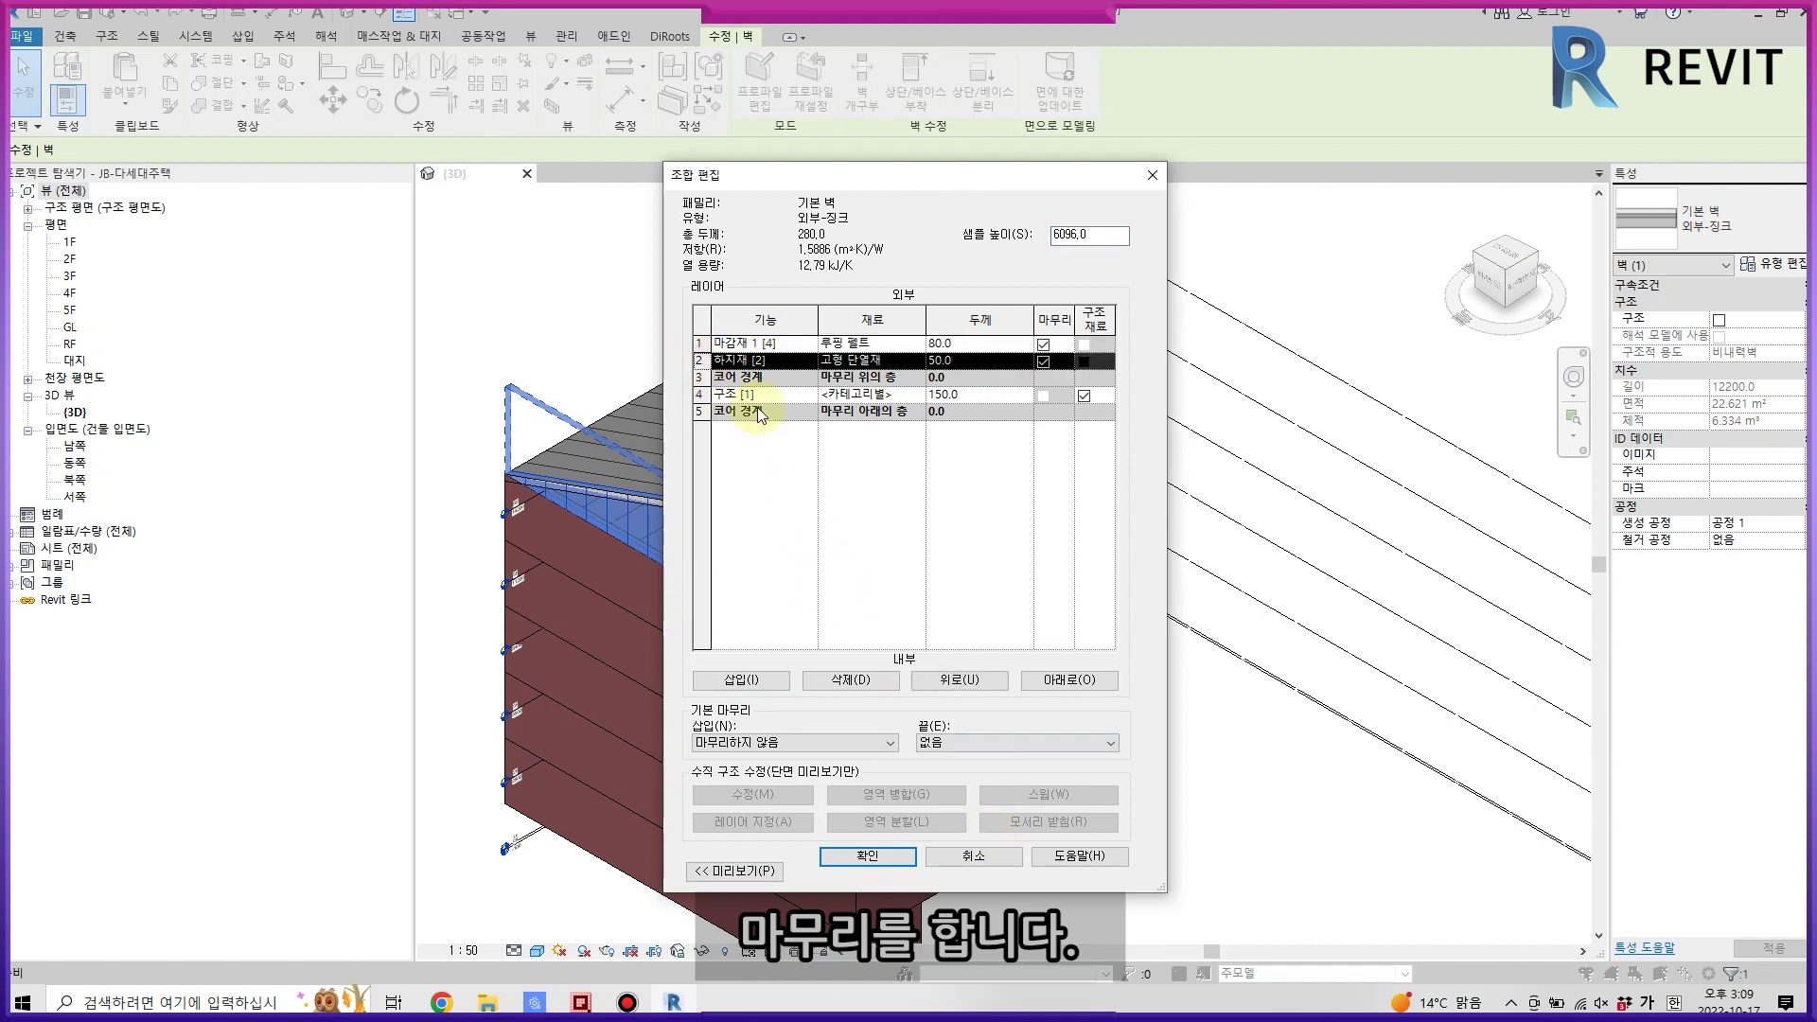
{"action": "left_click", "coordinate": [701, 396]}
{"action": "left_click", "coordinate": [729, 360]}
{"action": "left_click", "coordinate": [877, 681]}
{"action": "left_click", "coordinate": [980, 345]}
{"action": "type", "text": "50"}
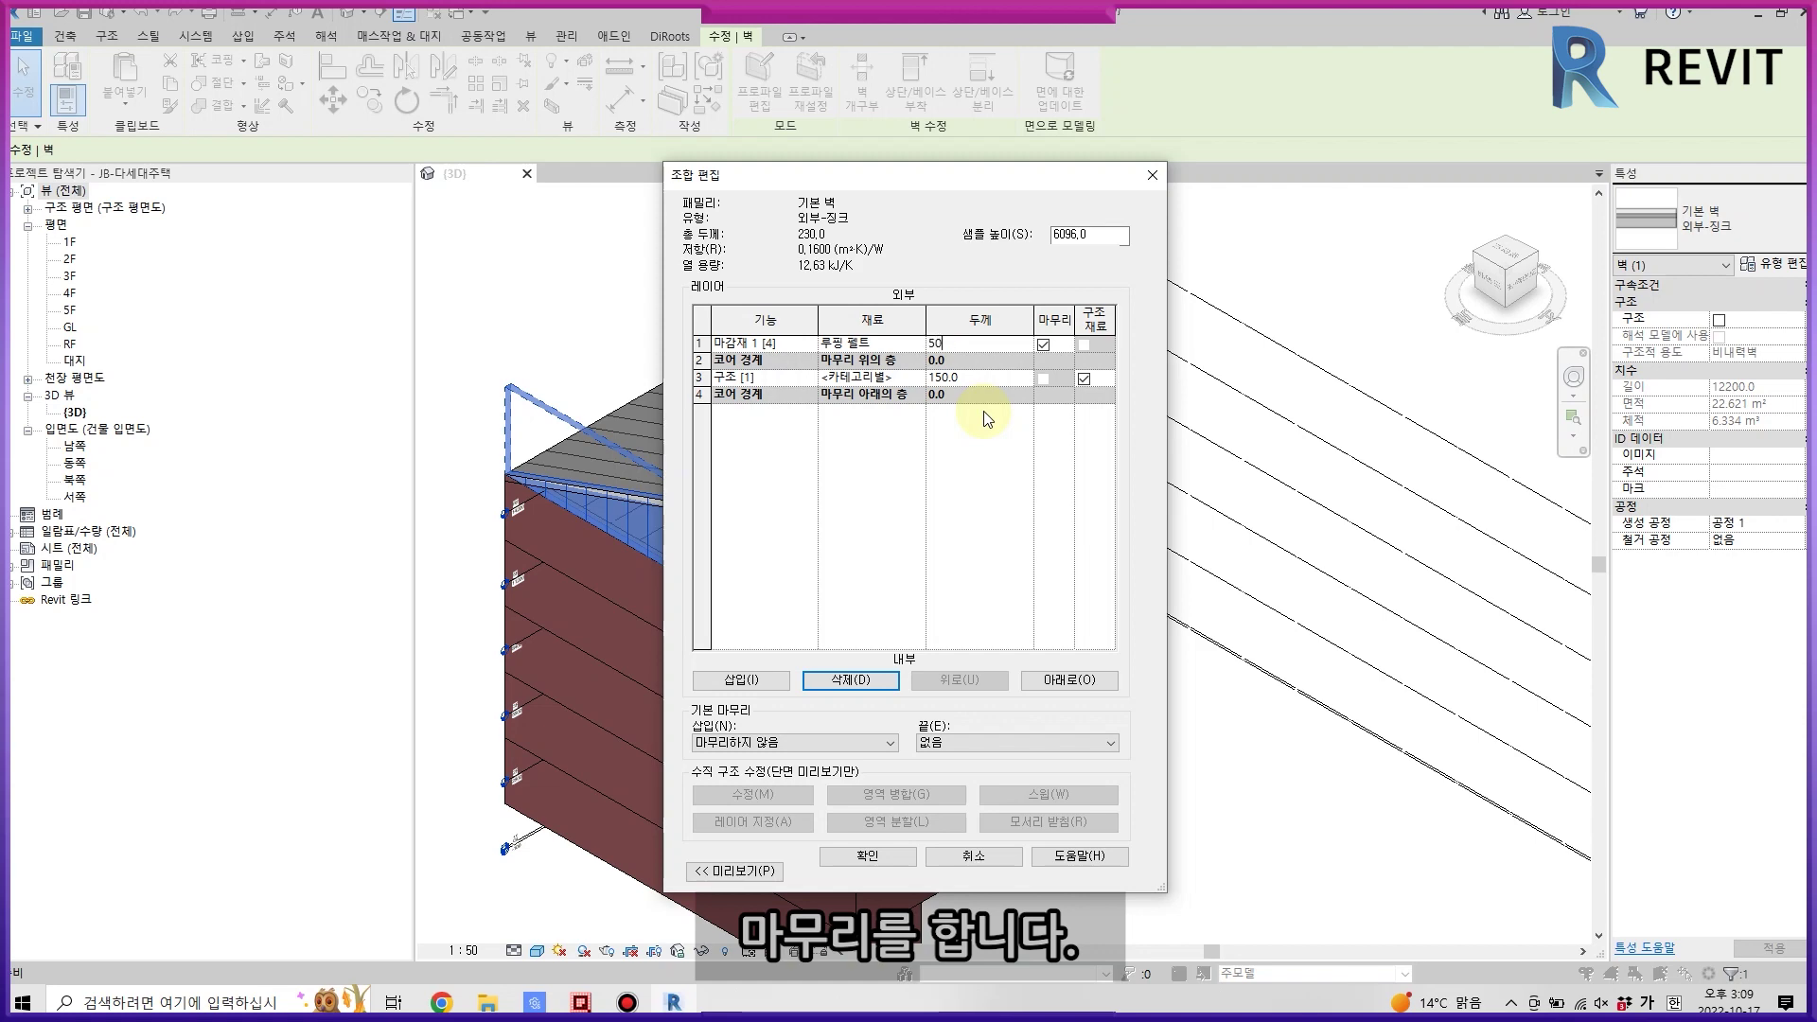
{"action": "left_click", "coordinate": [866, 857]}
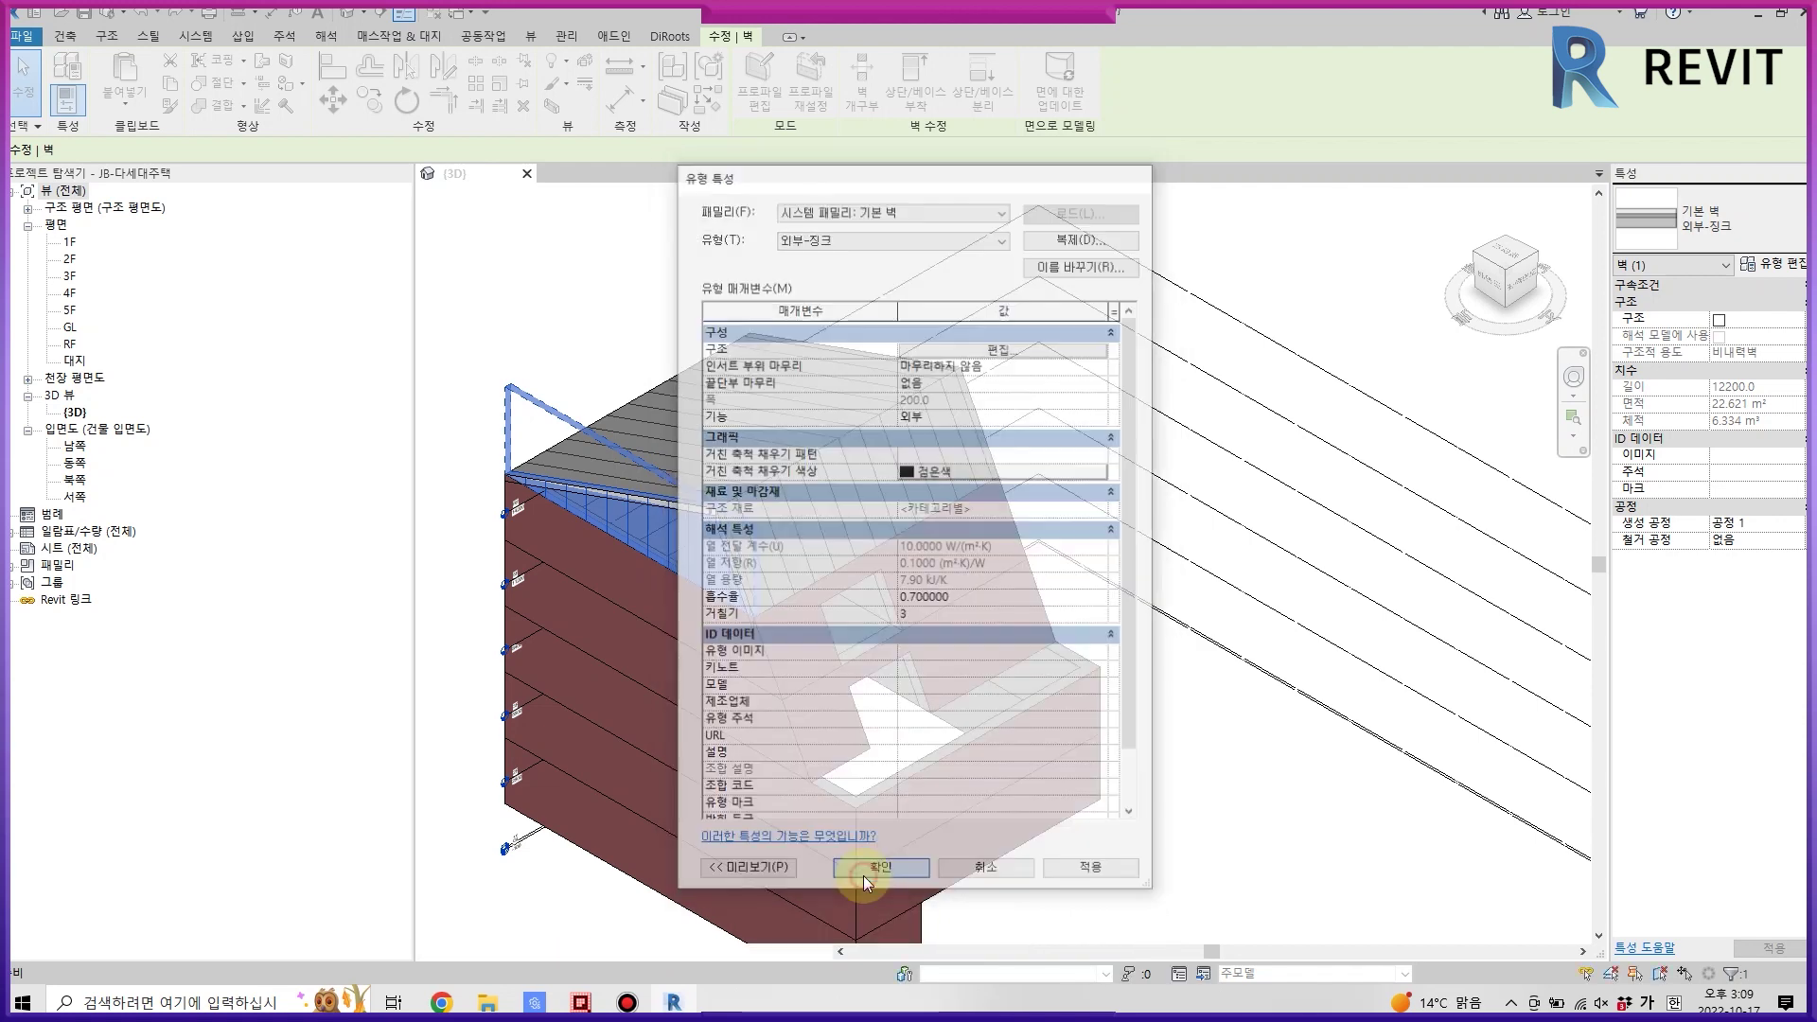